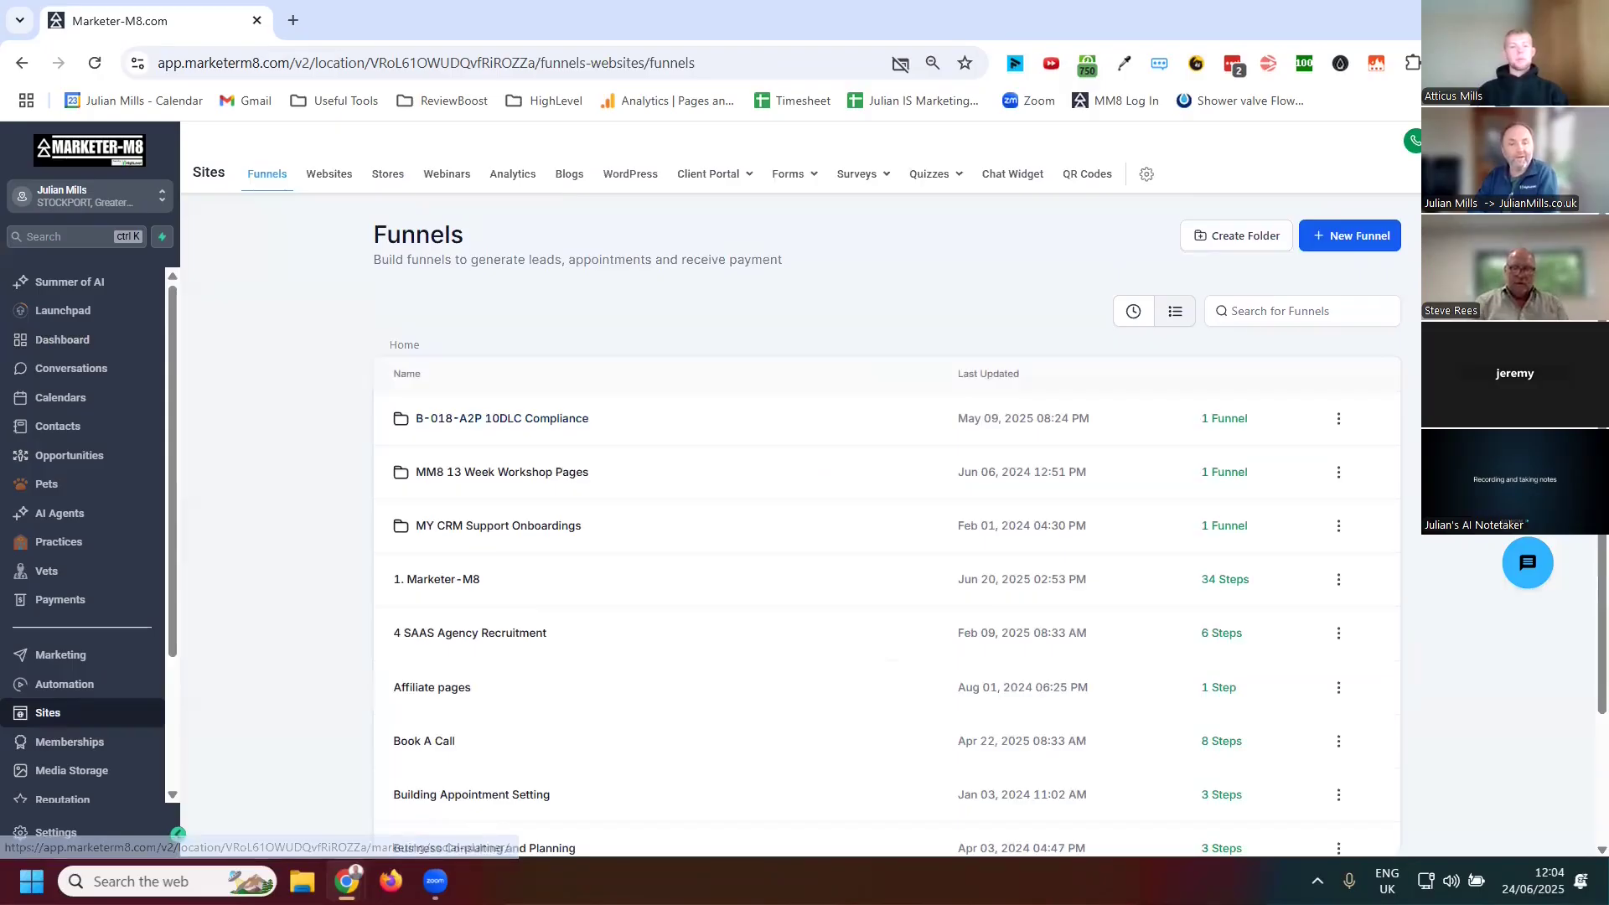
# Open the Forms list from the Sites section
pyautogui.click(786, 175)
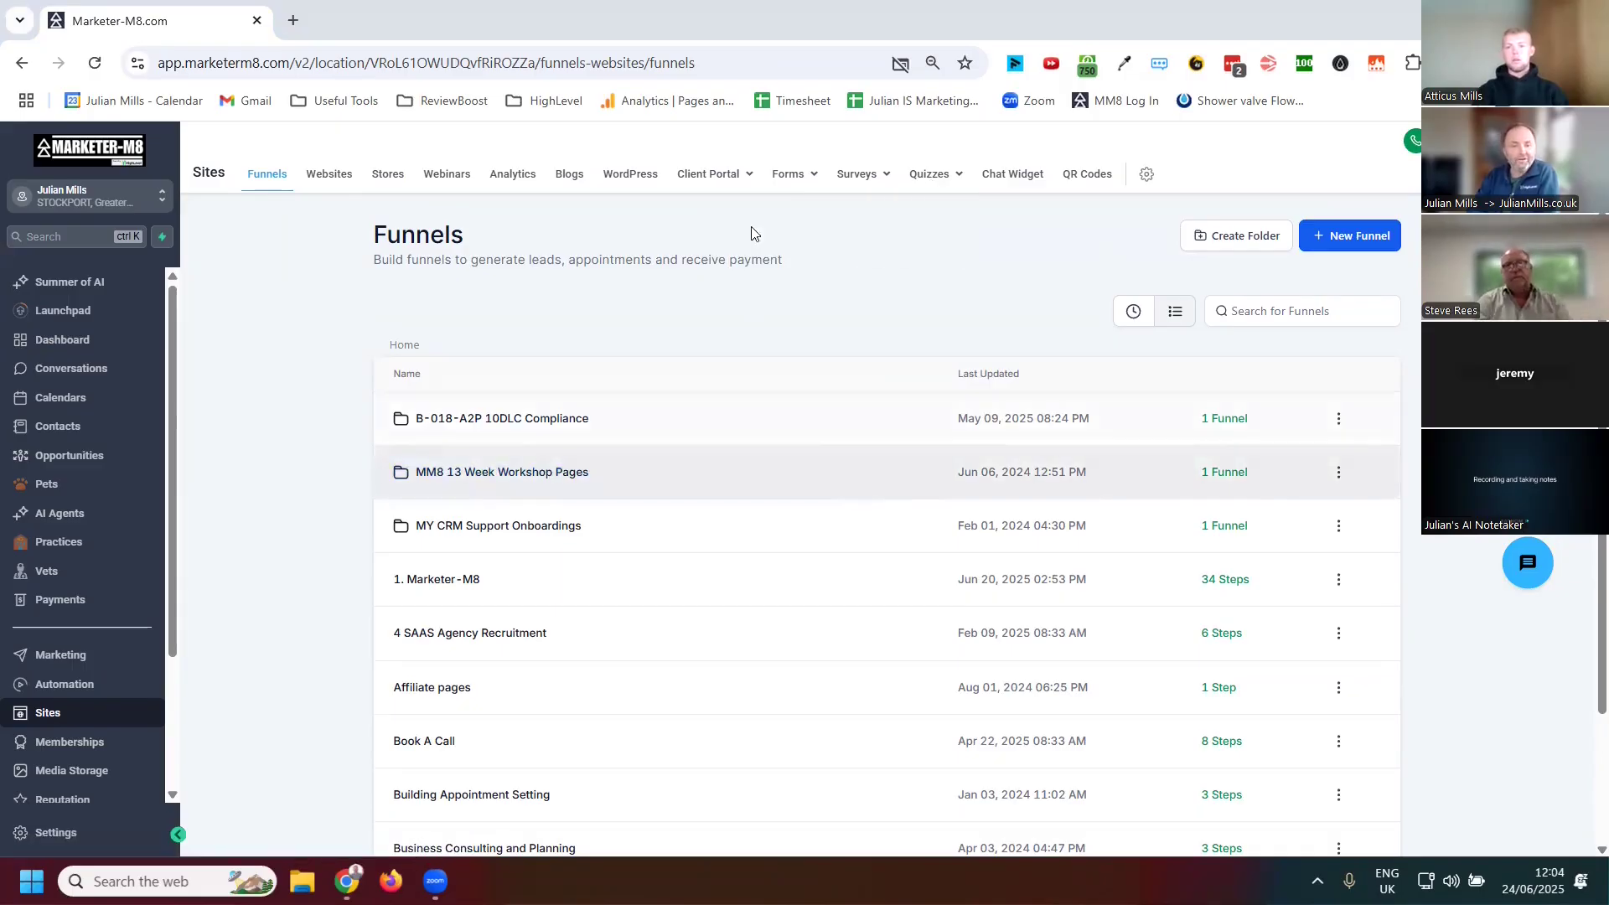
pyautogui.moveTo(804, 179)
pyautogui.click(759, 204)
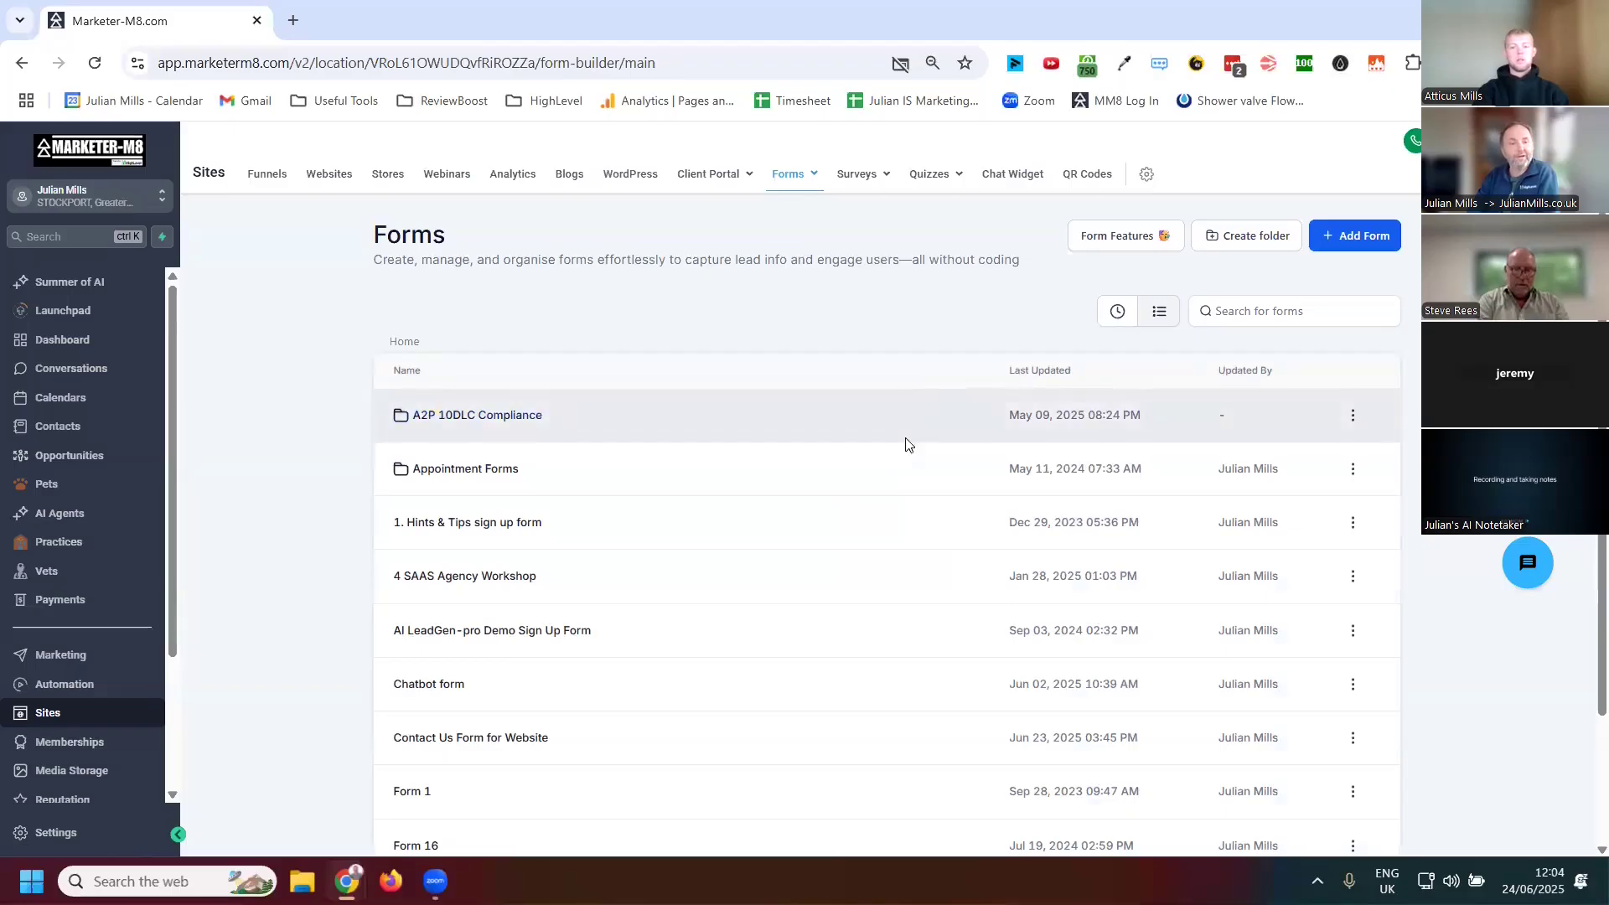
# Page through the forms list and open the Contact Us Form for Website in the builder
pyautogui.scroll(-2, 600, 384)
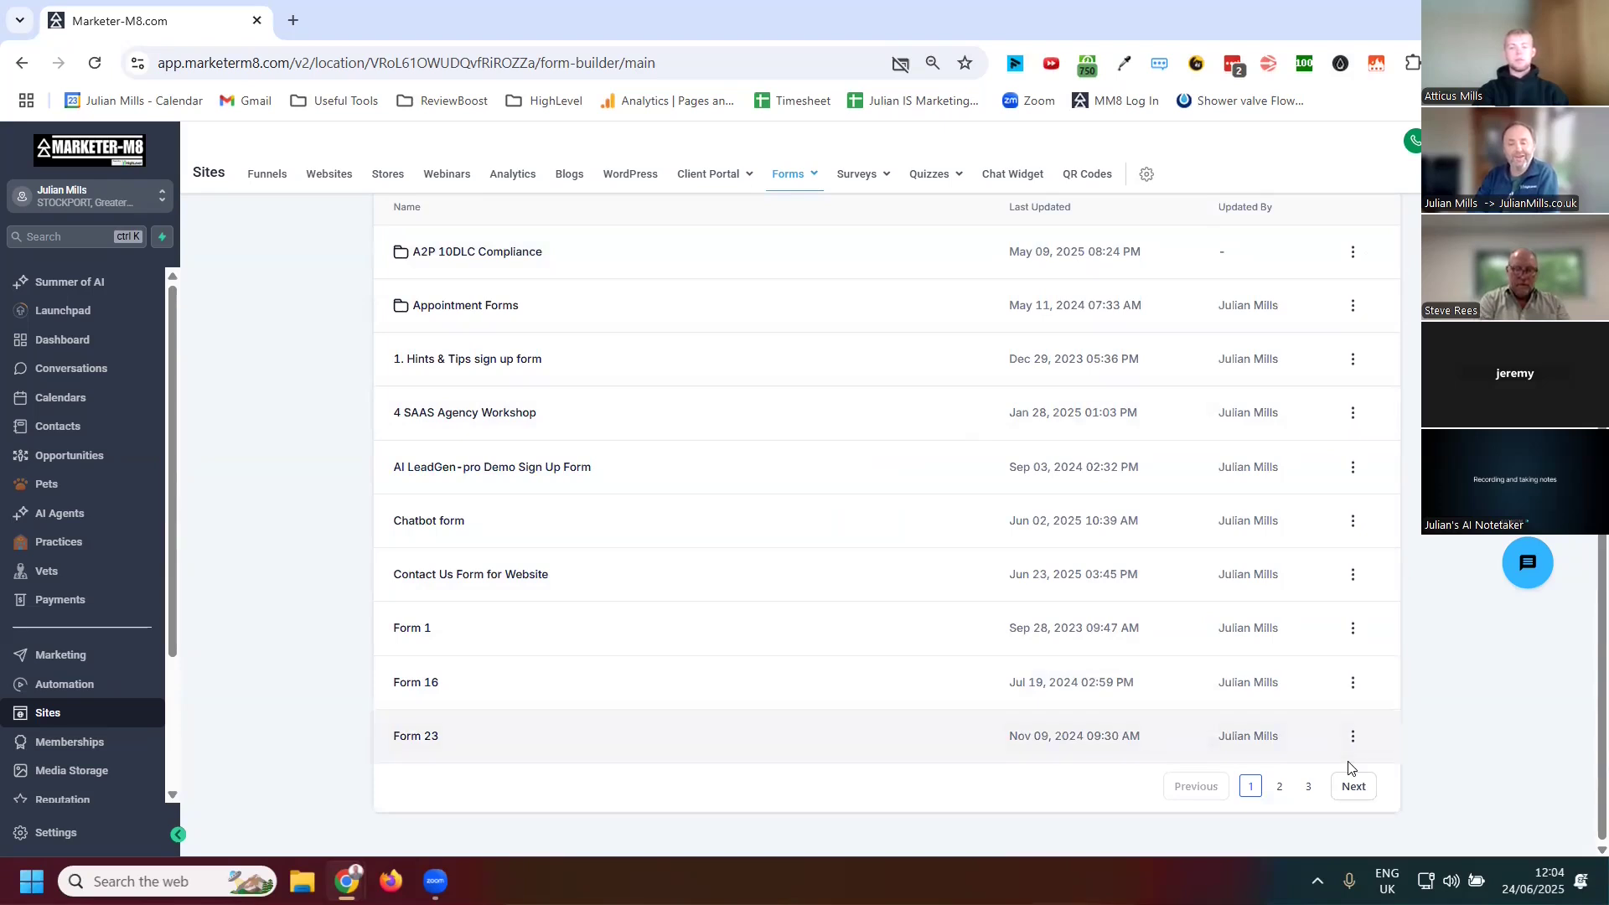
pyautogui.click(1308, 786)
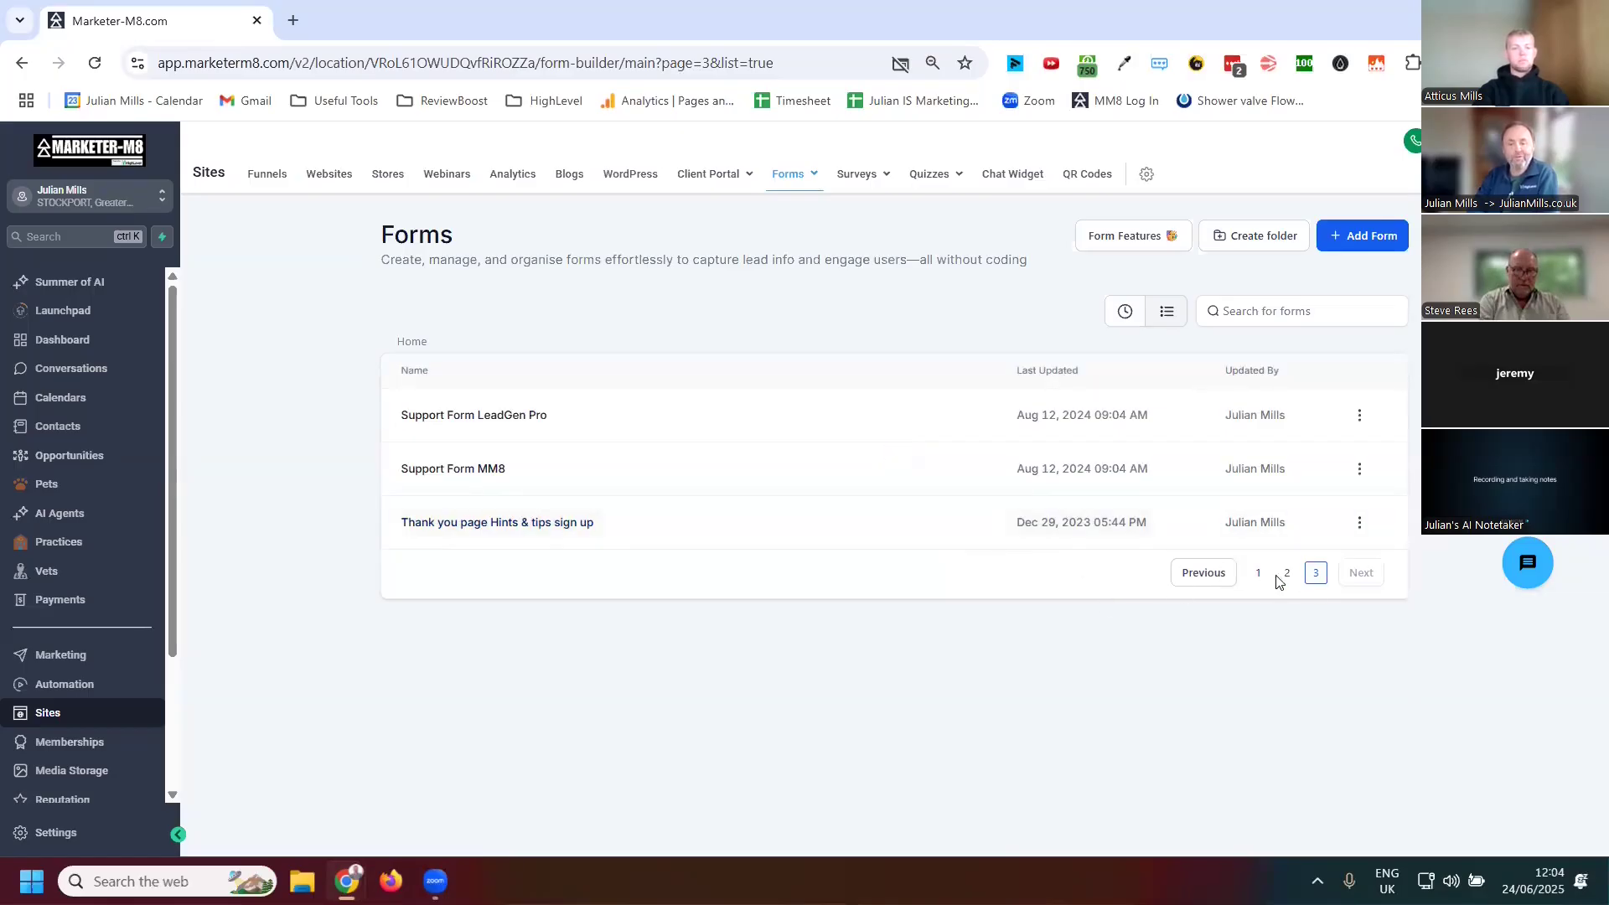
pyautogui.click(1261, 575)
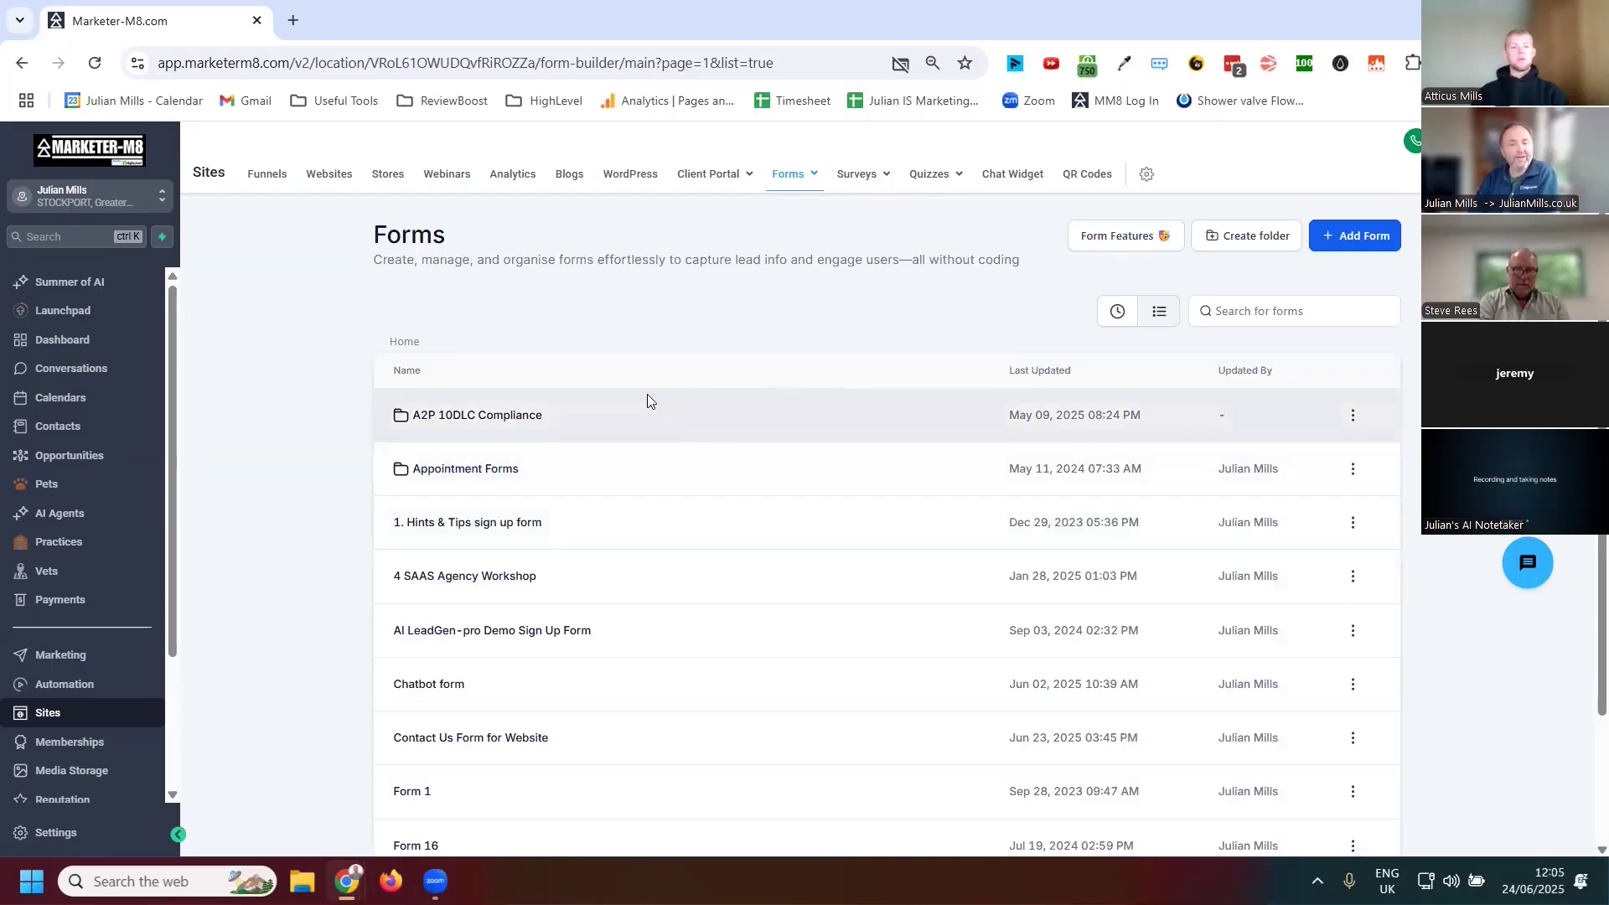
pyautogui.scroll(-2, 647, 394)
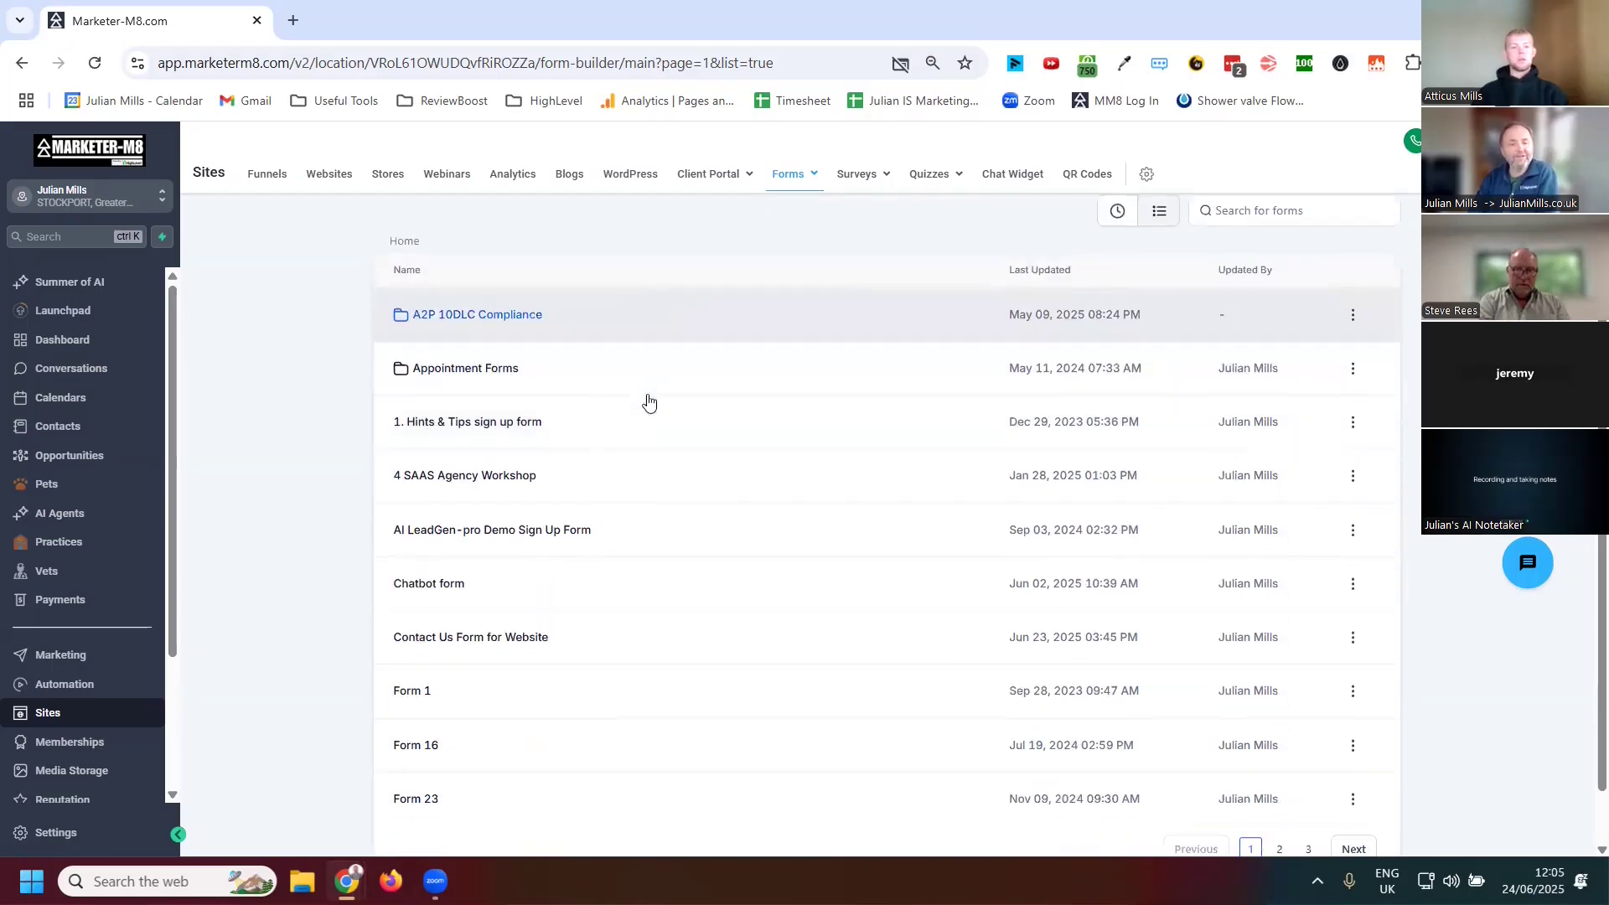
pyautogui.click(452, 639)
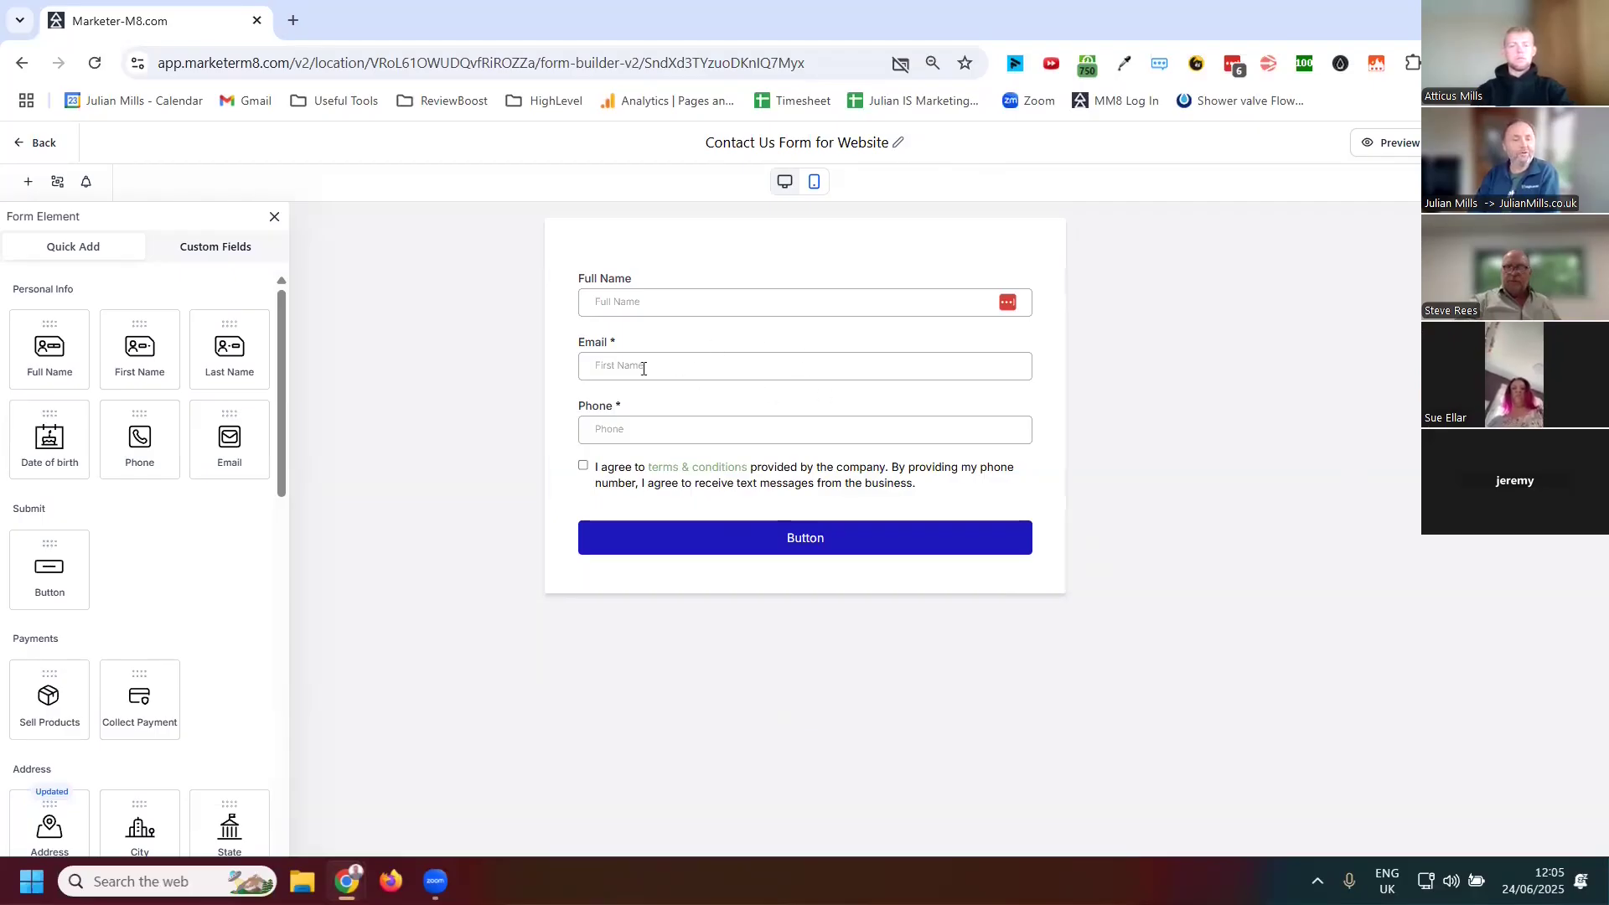
# Add the Agency Name custom field from the Contact group into the form below Full Name
pyautogui.click(202, 255)
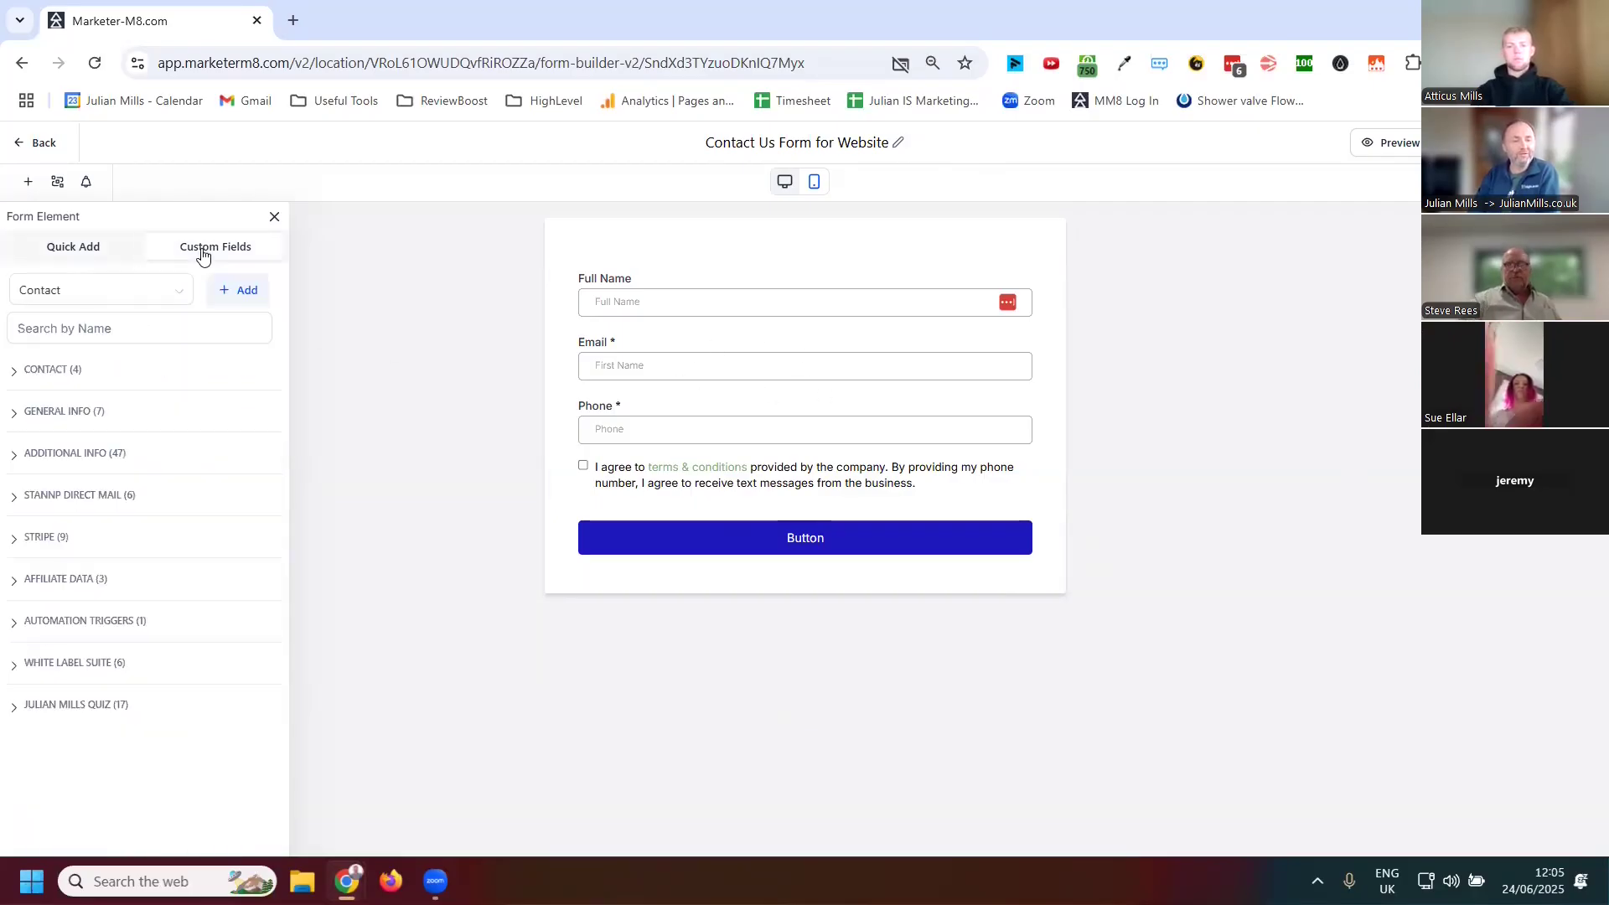
pyautogui.click(50, 372)
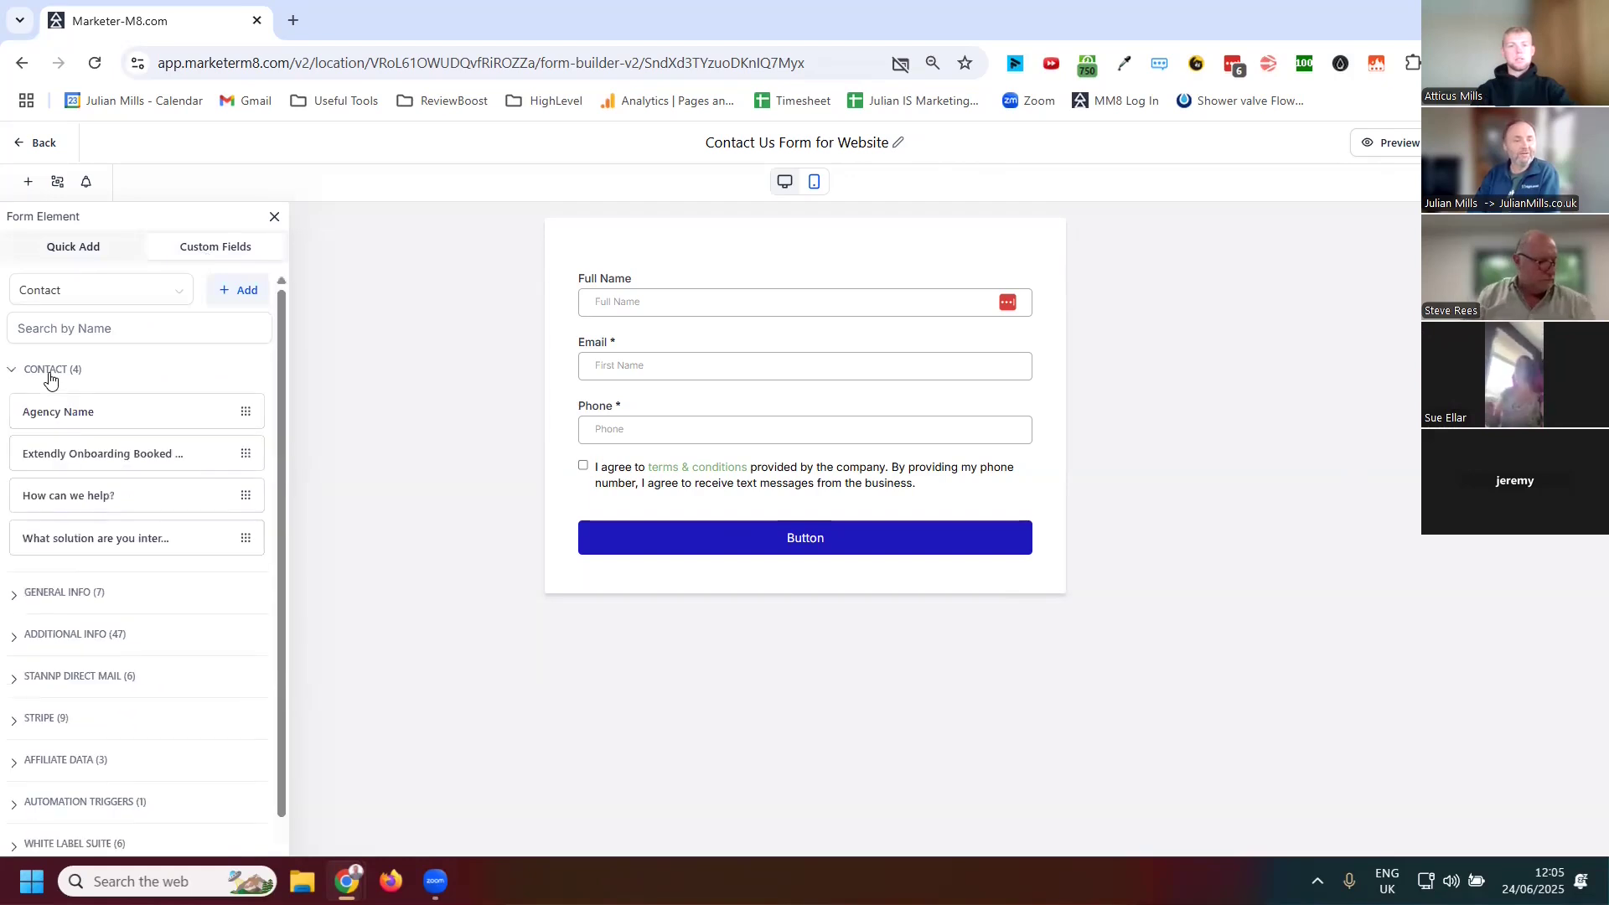
pyautogui.moveTo(89, 413); pyautogui.dragTo(736, 349)
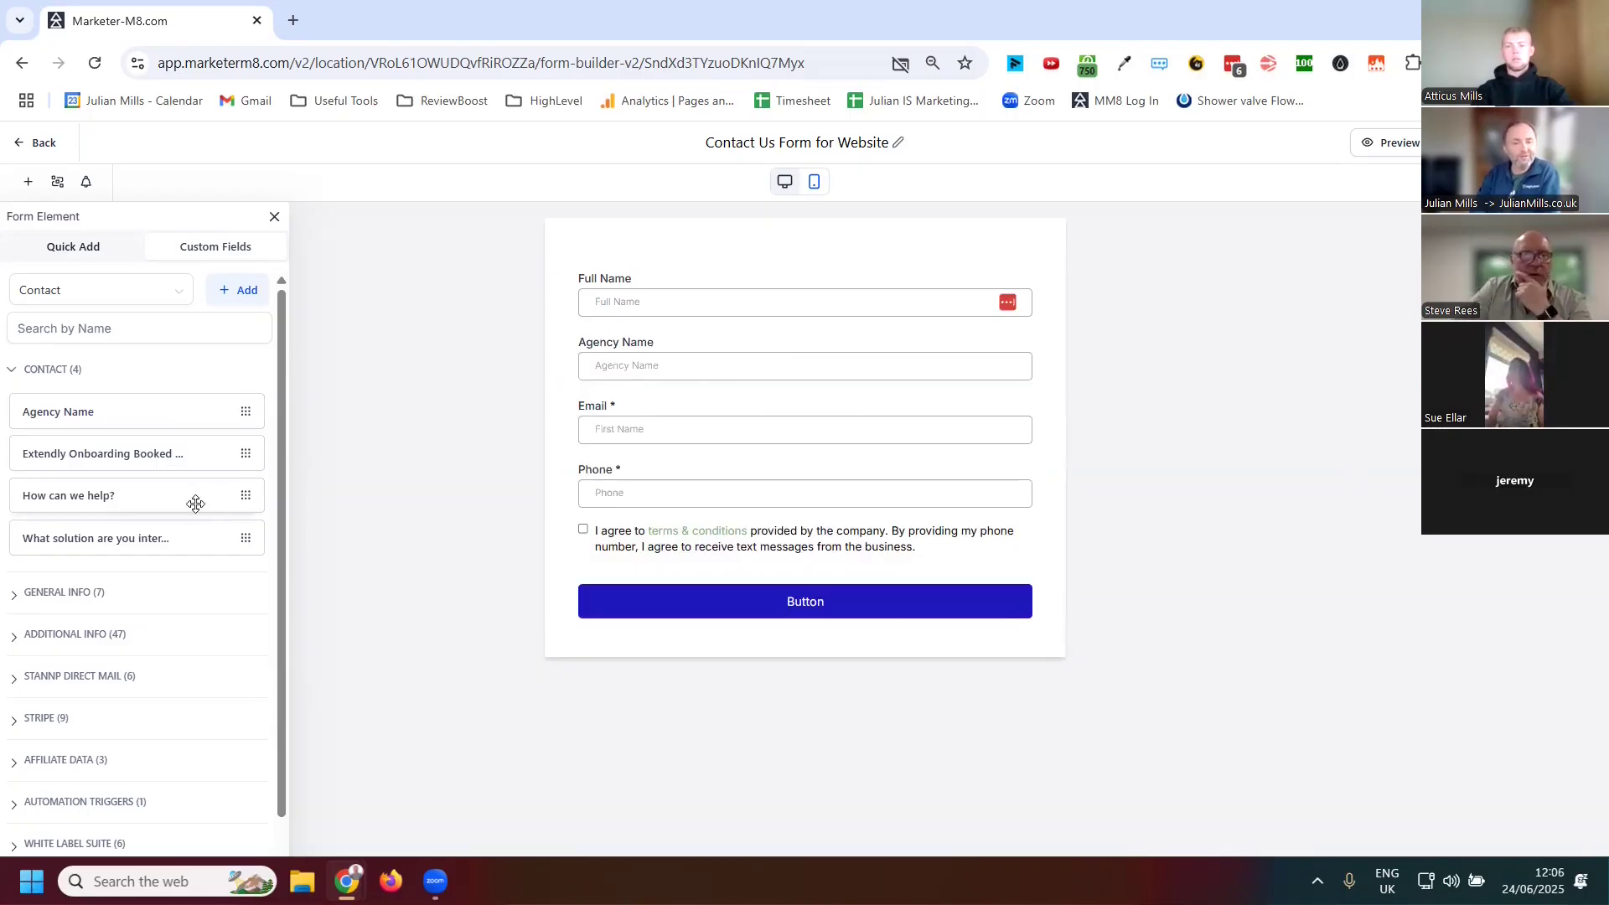
# Delete the Agency Name field from the form
pyautogui.click(810, 369)
pyautogui.click(1030, 332)
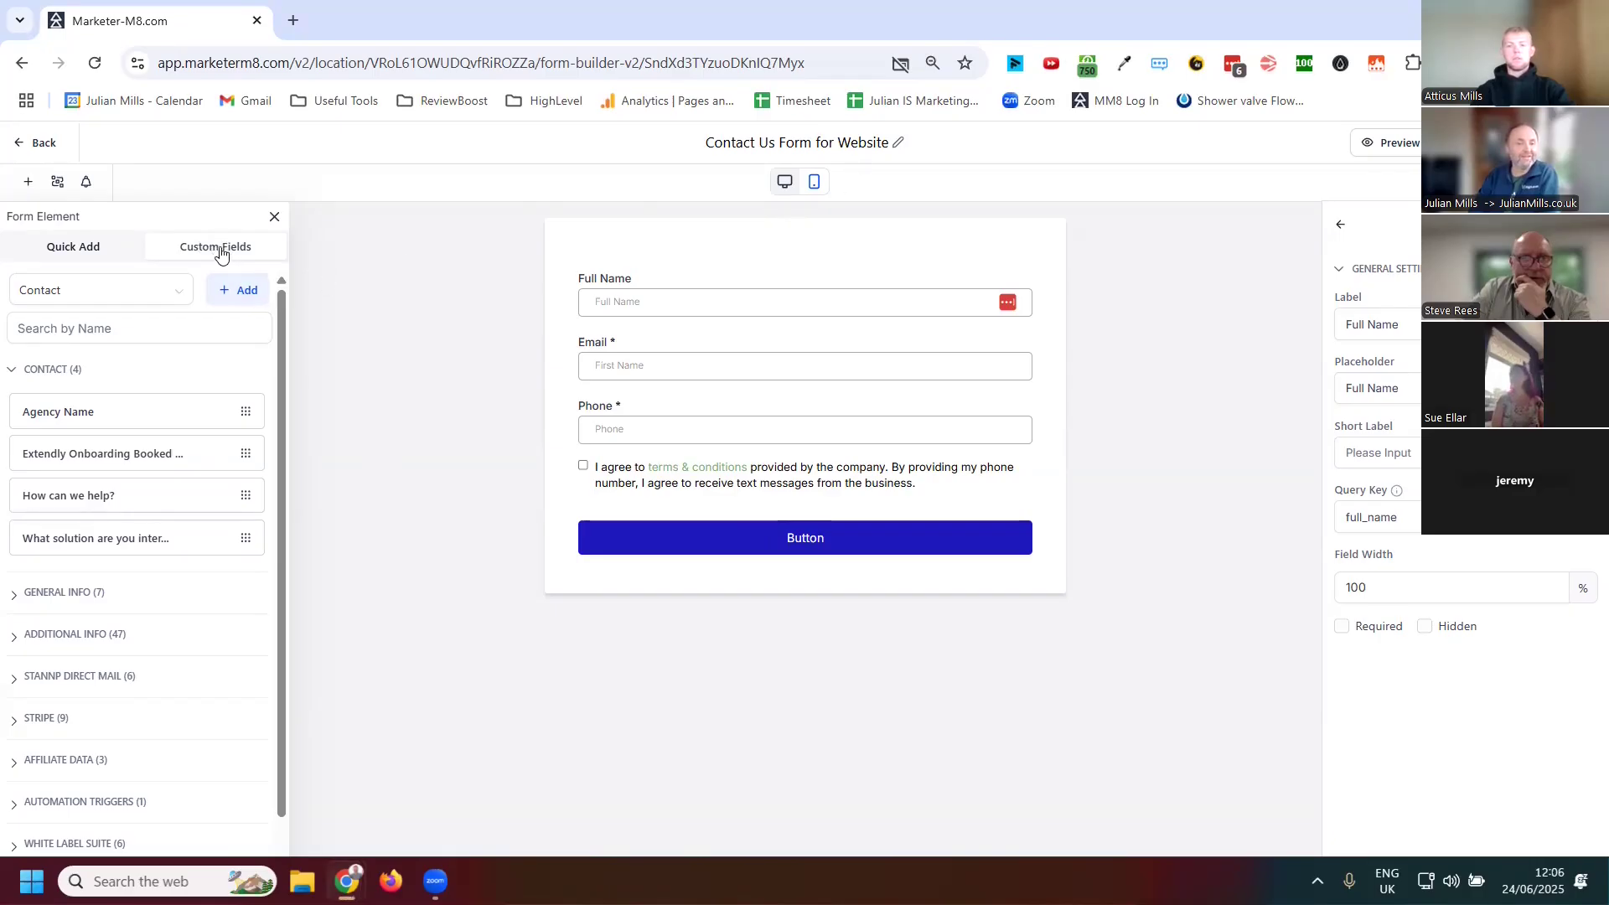
# Open the New Custom Field dialog to review the available field types, then close it
pyautogui.scroll(-1, 158, 465)
pyautogui.scroll(1, 157, 465)
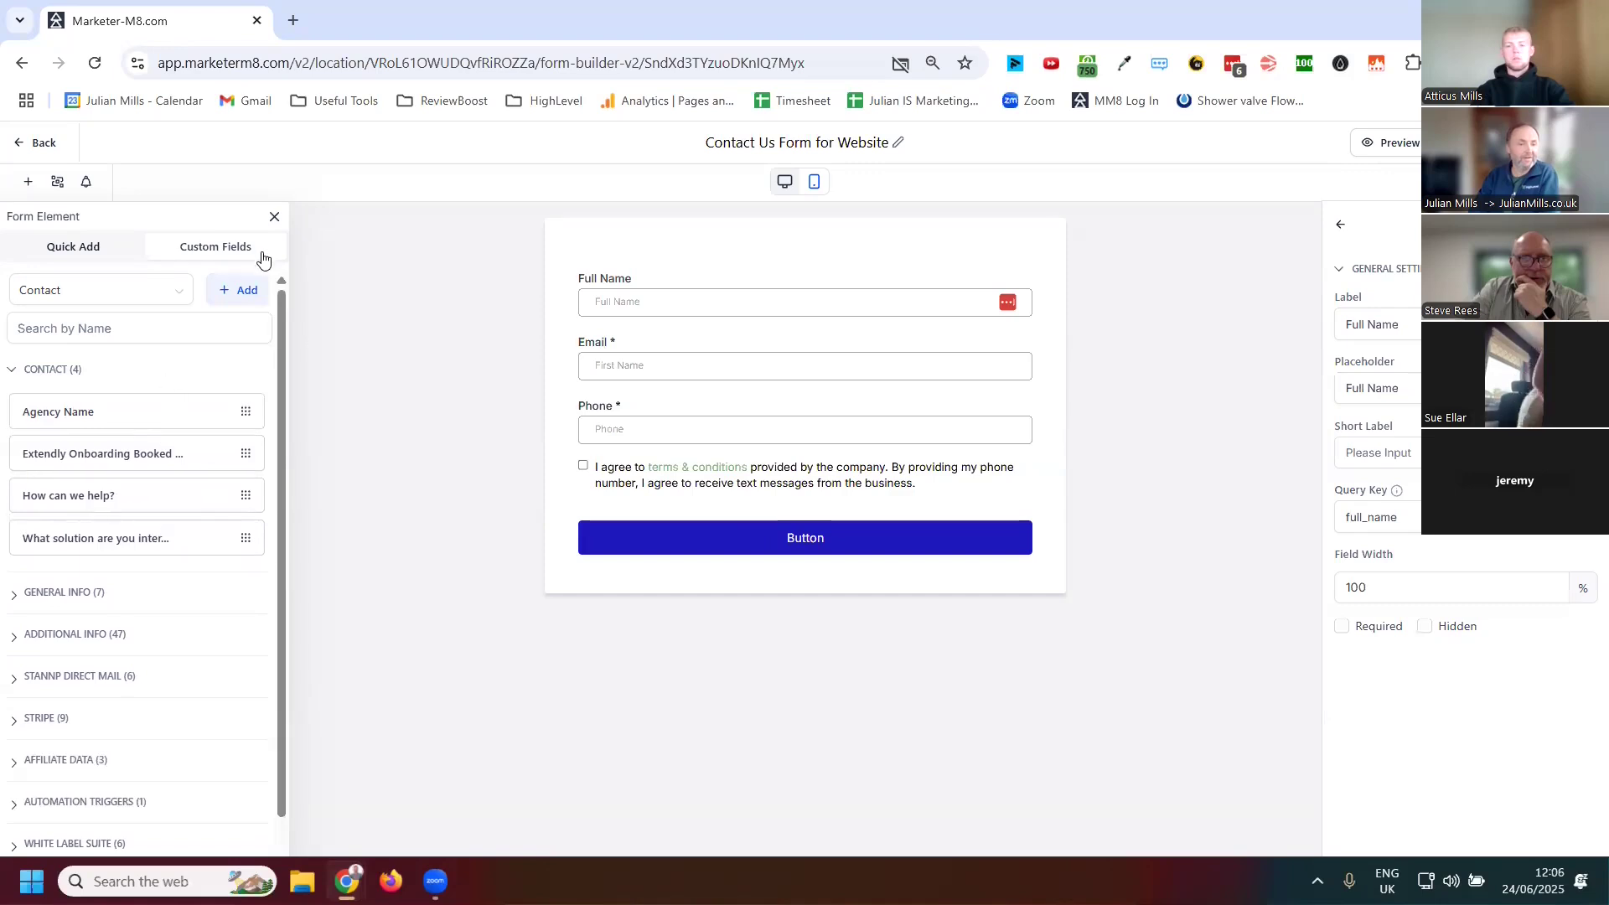
pyautogui.click(248, 294)
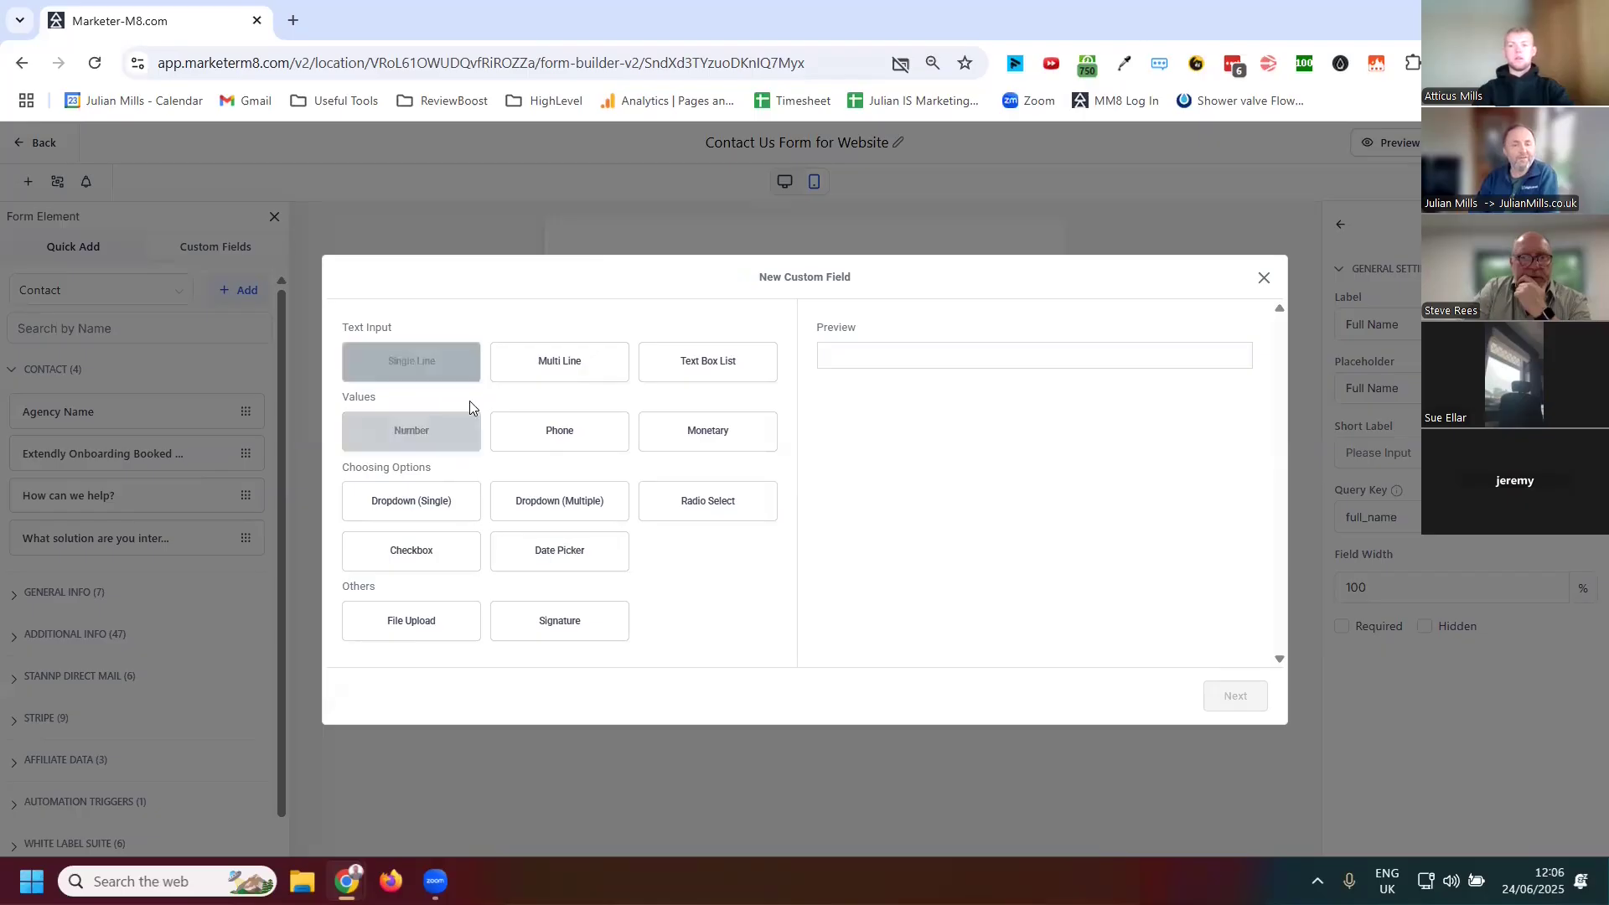
pyautogui.click(1264, 279)
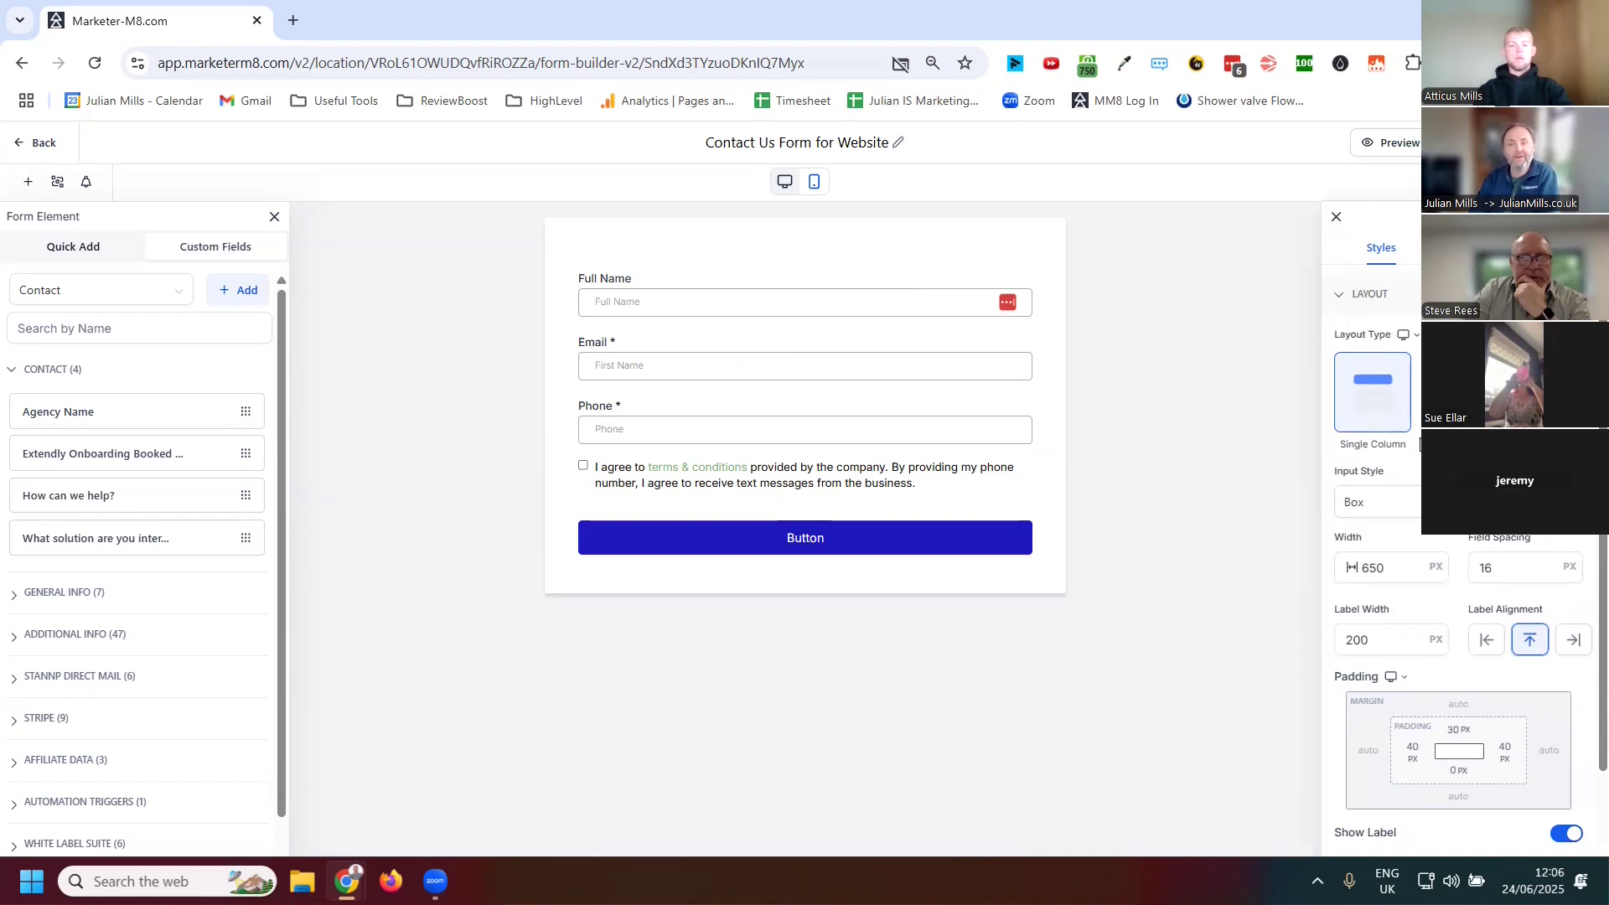
# Try the two- and three-column form layouts, then return to the single-column layout
pyautogui.click(1459, 392)
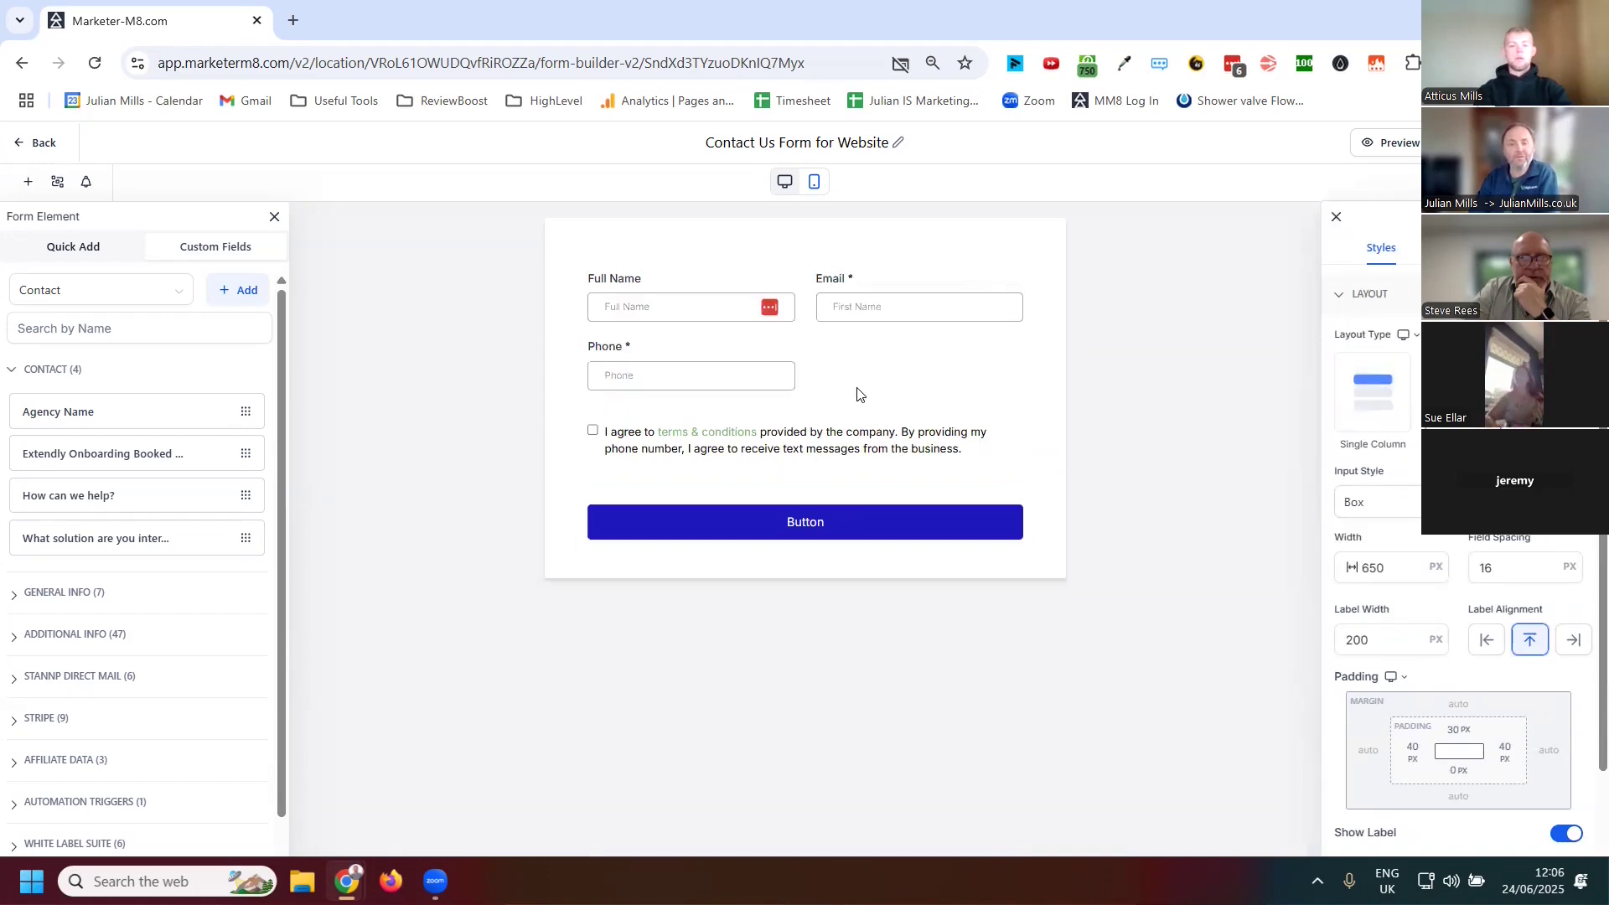
pyautogui.click(1544, 392)
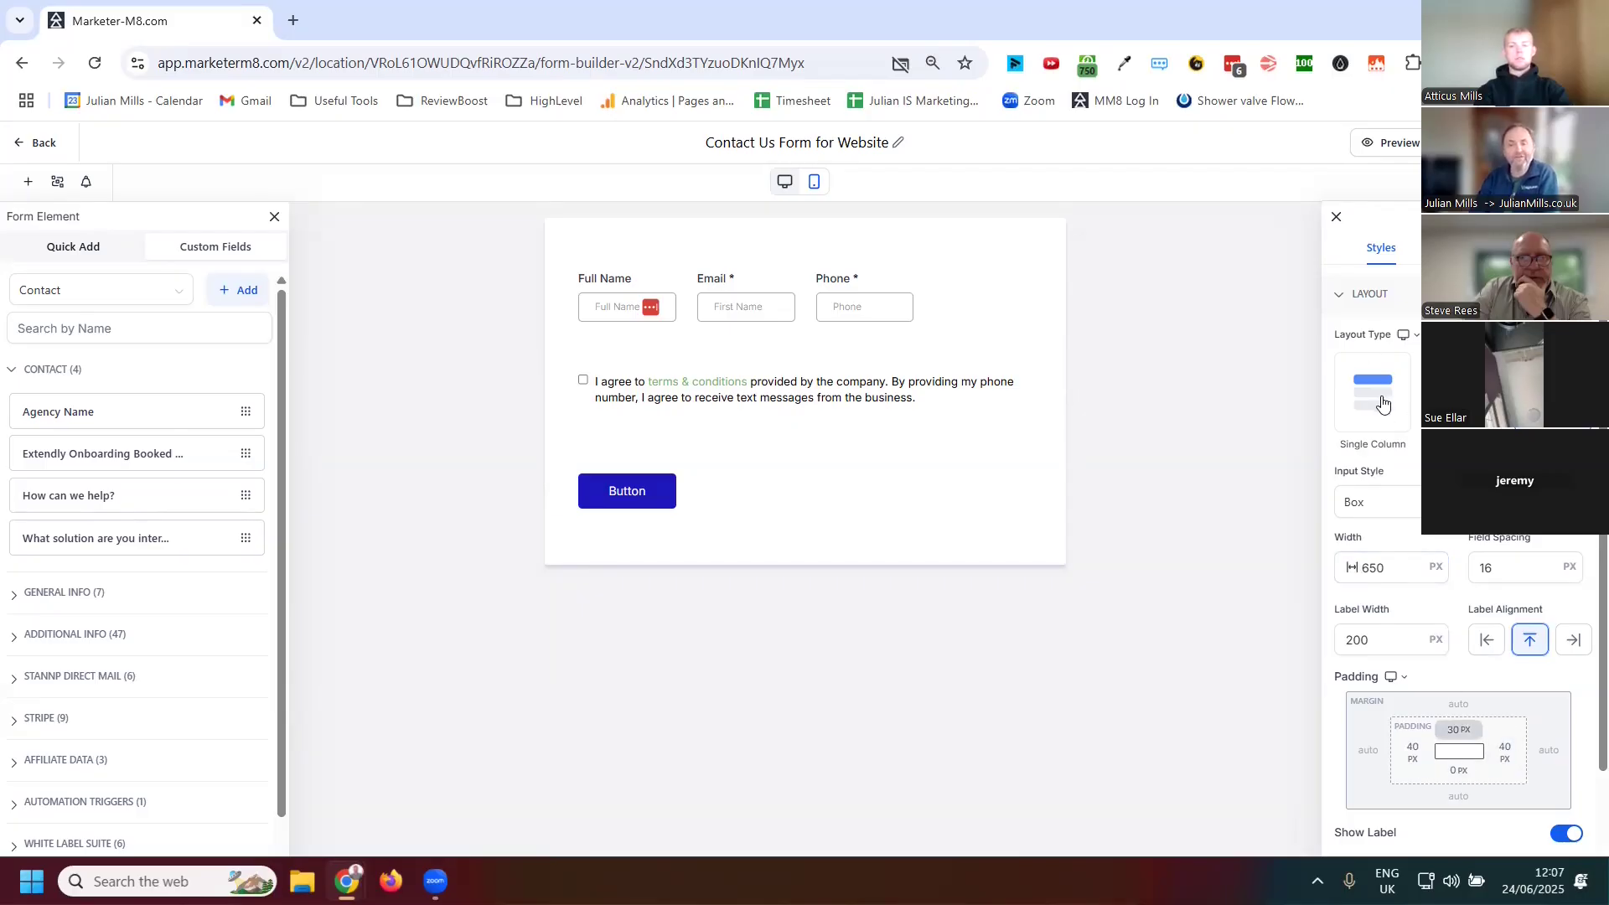
pyautogui.click(1377, 422)
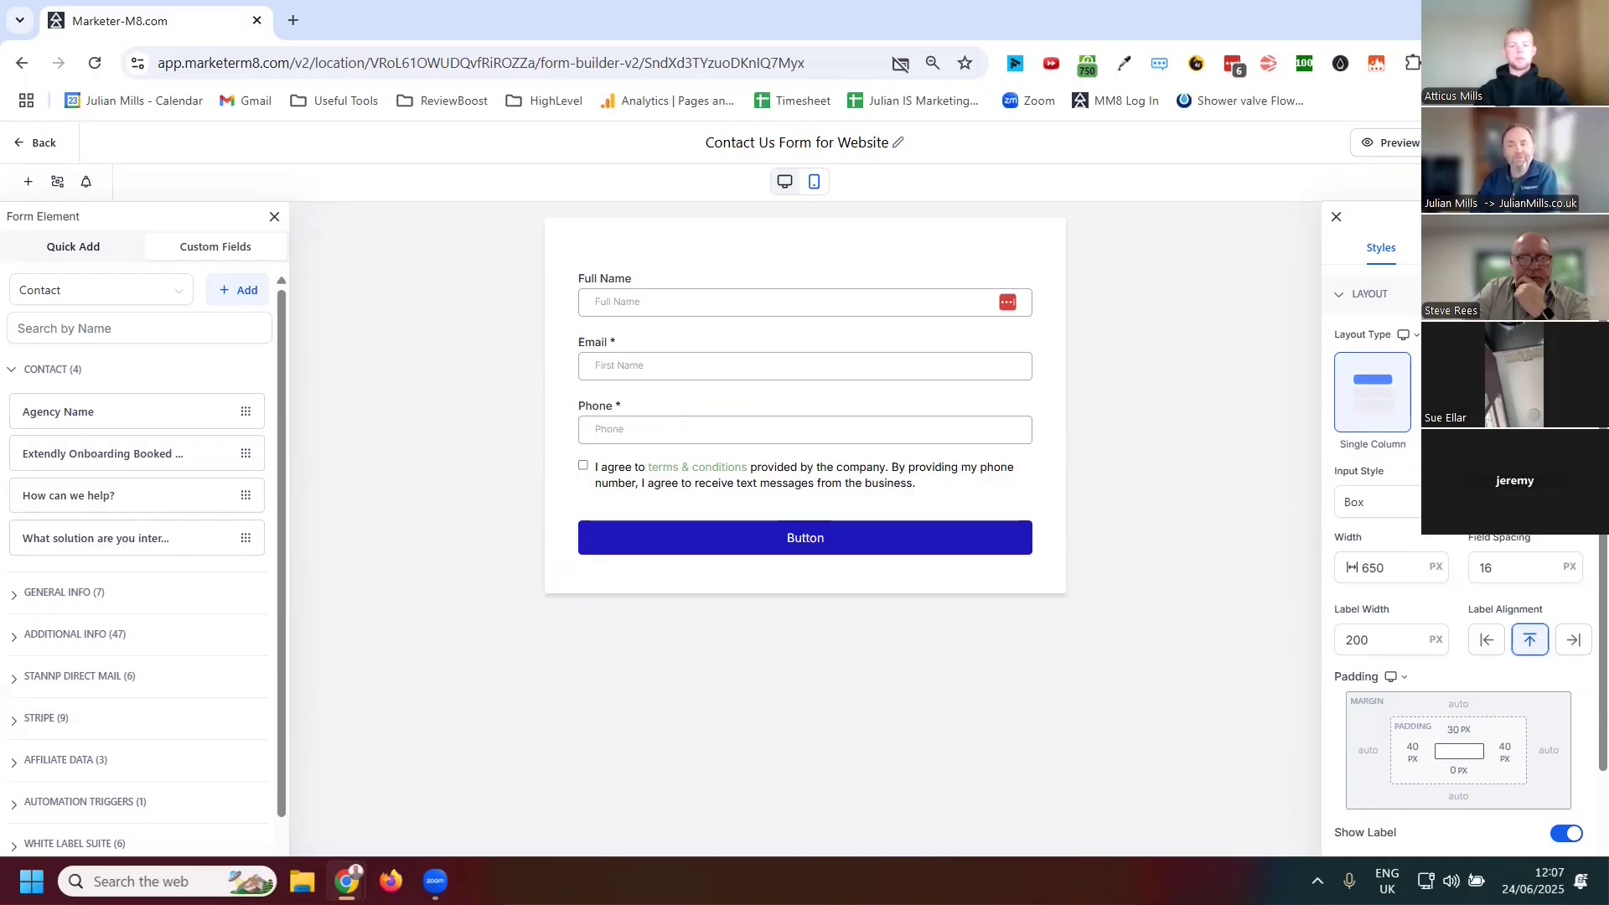
# Review the On Submit action options, the Form Settings section and the style themes
pyautogui.click(1536, 247)
pyautogui.click(1362, 301)
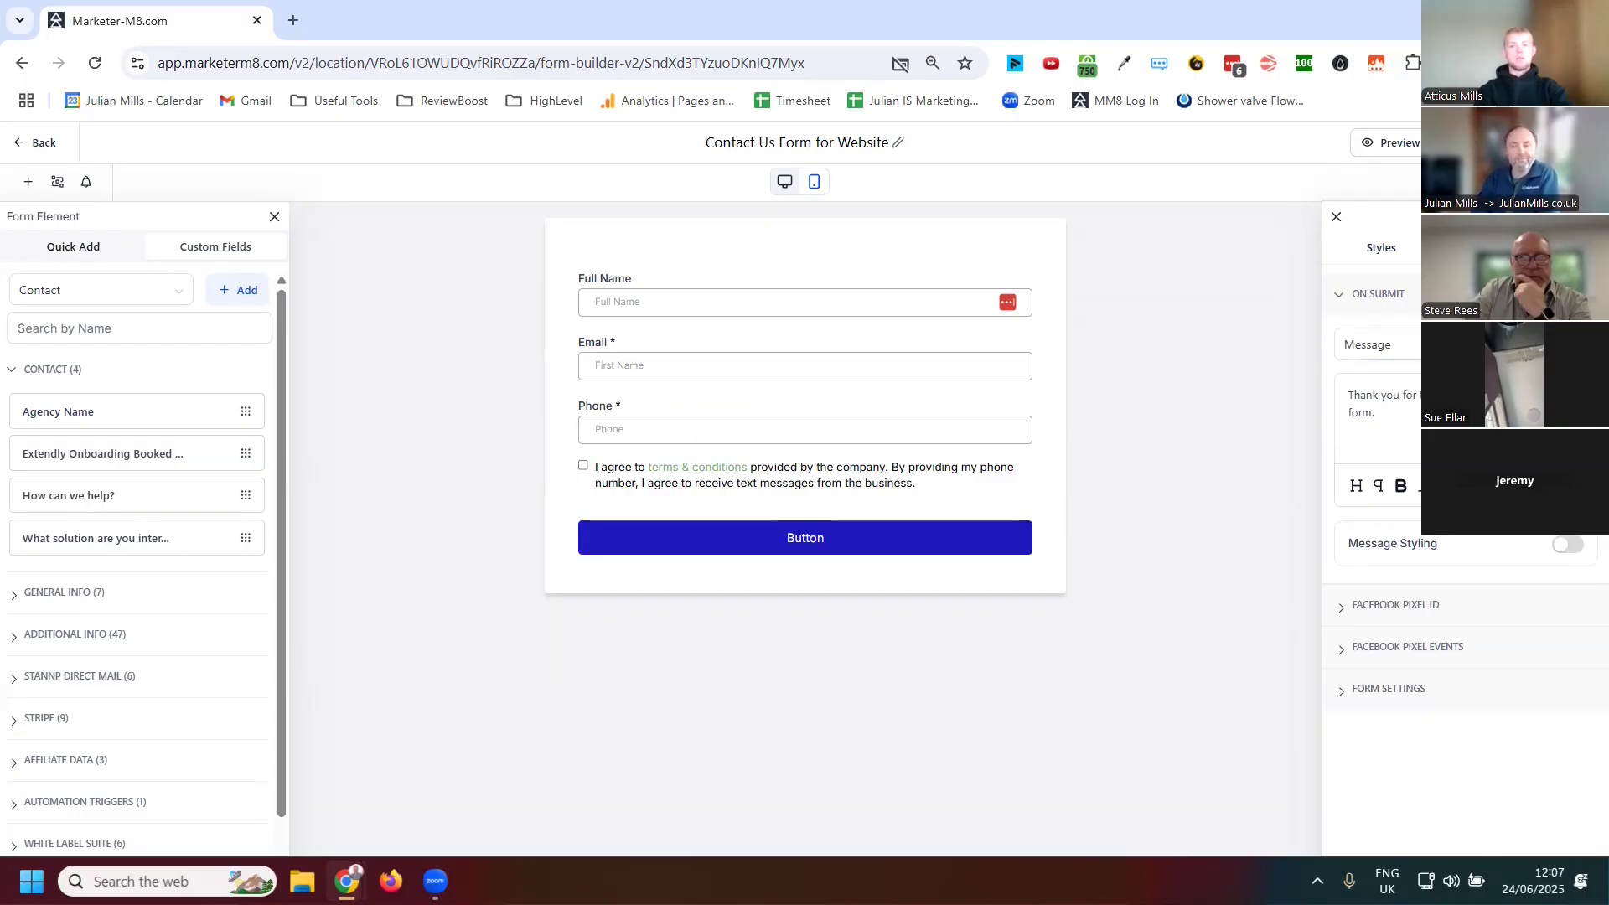
pyautogui.click(1378, 345)
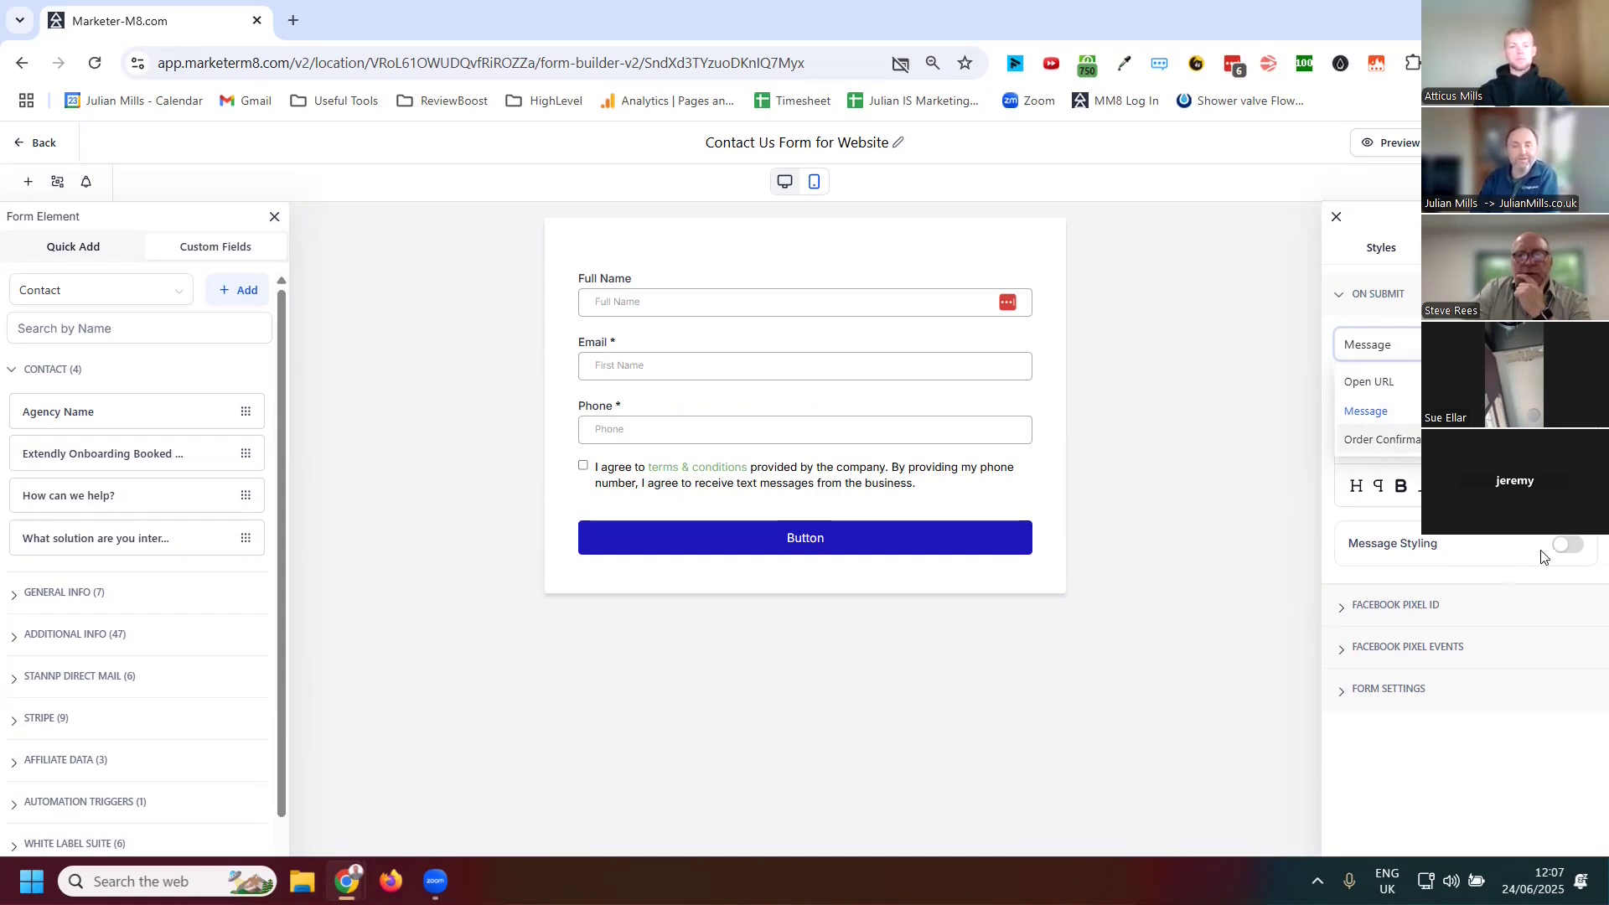
pyautogui.click(1391, 345)
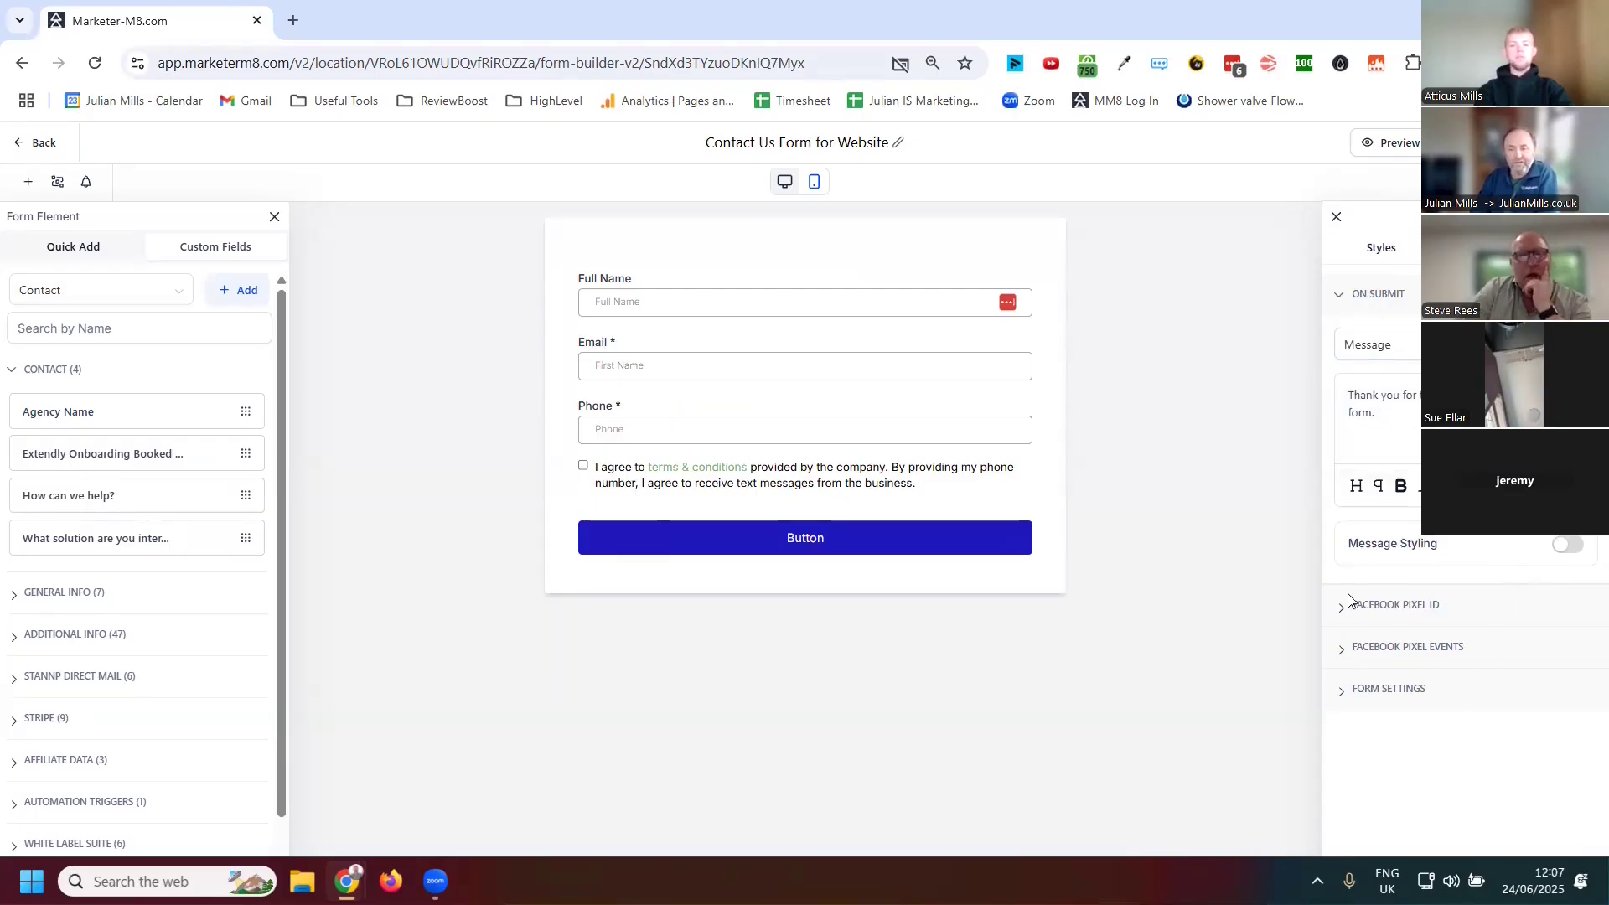
pyautogui.click(1342, 694)
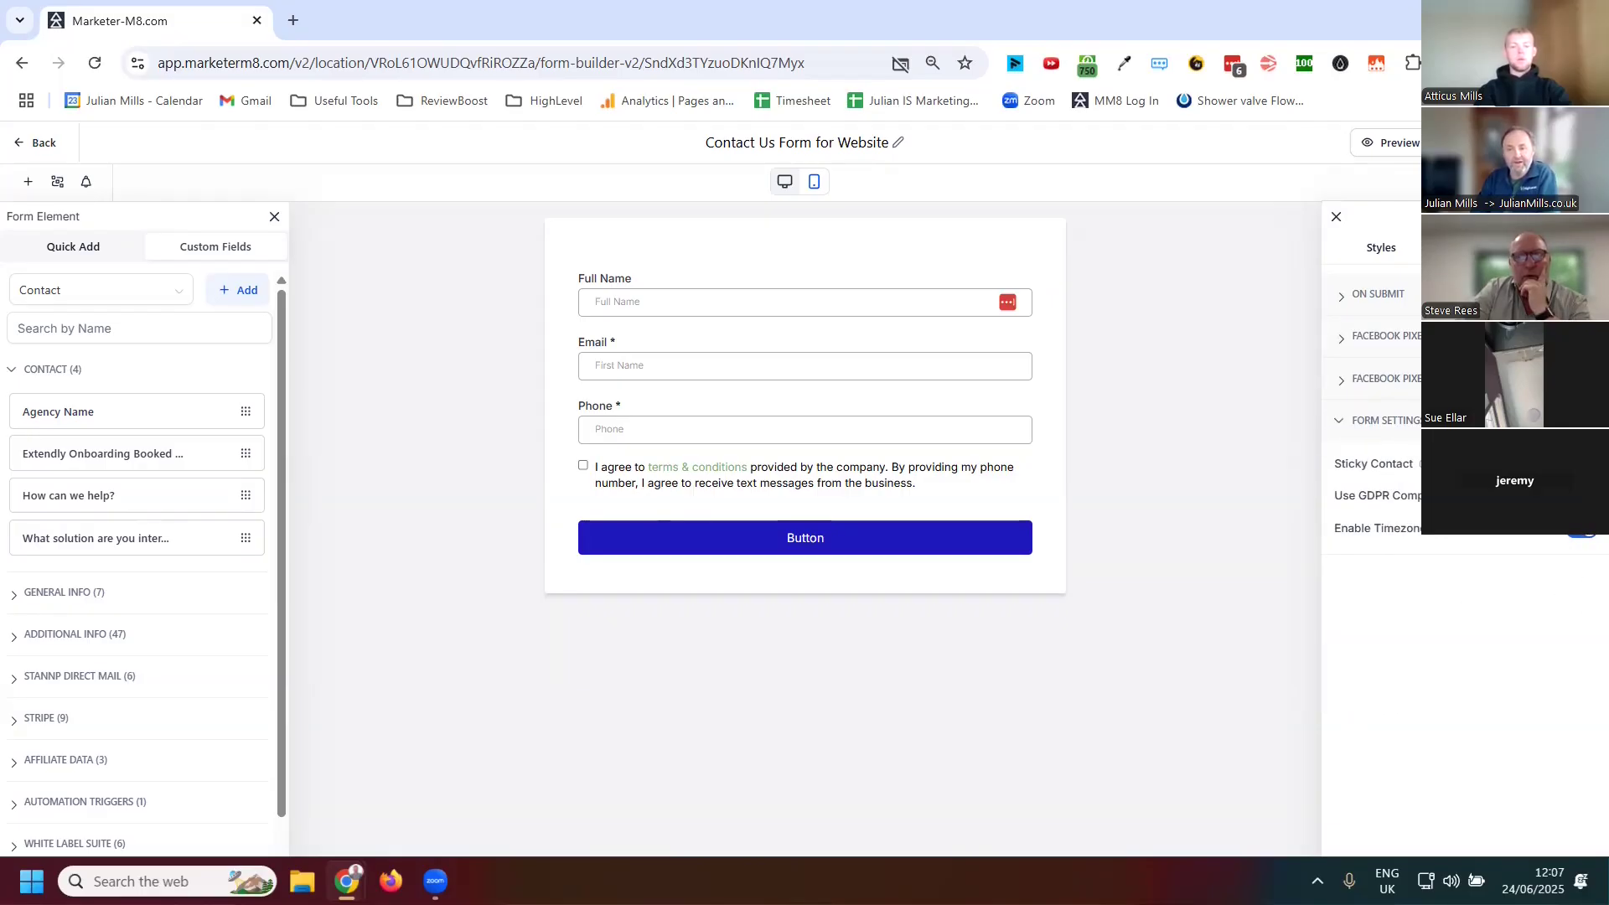
pyautogui.moveTo(1426, 463)
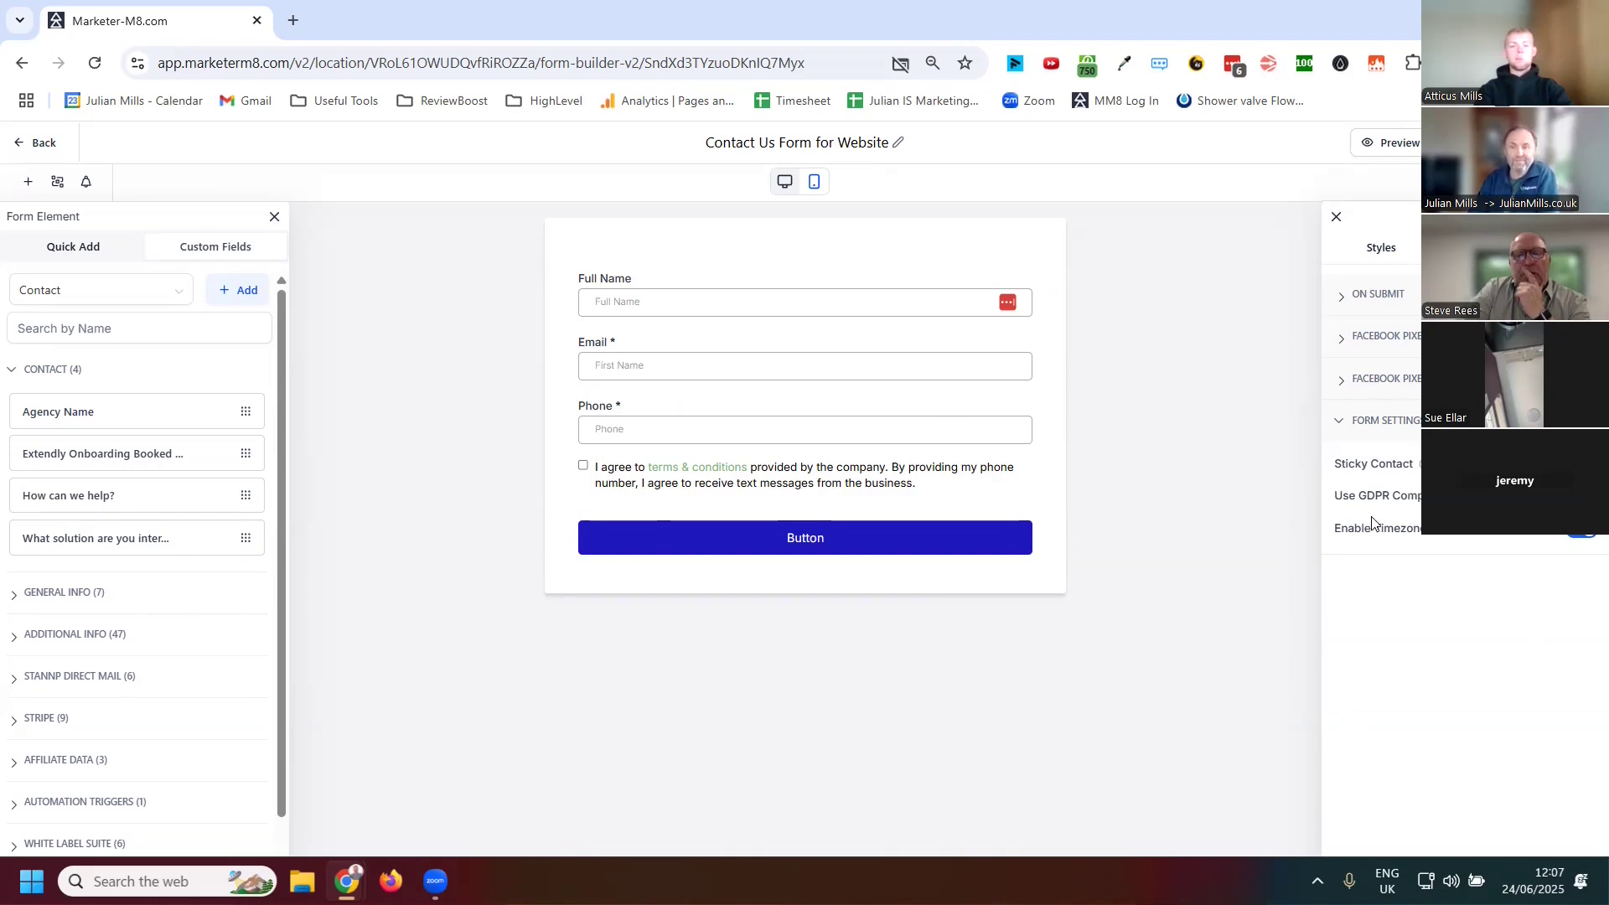
pyautogui.moveTo(1445, 538)
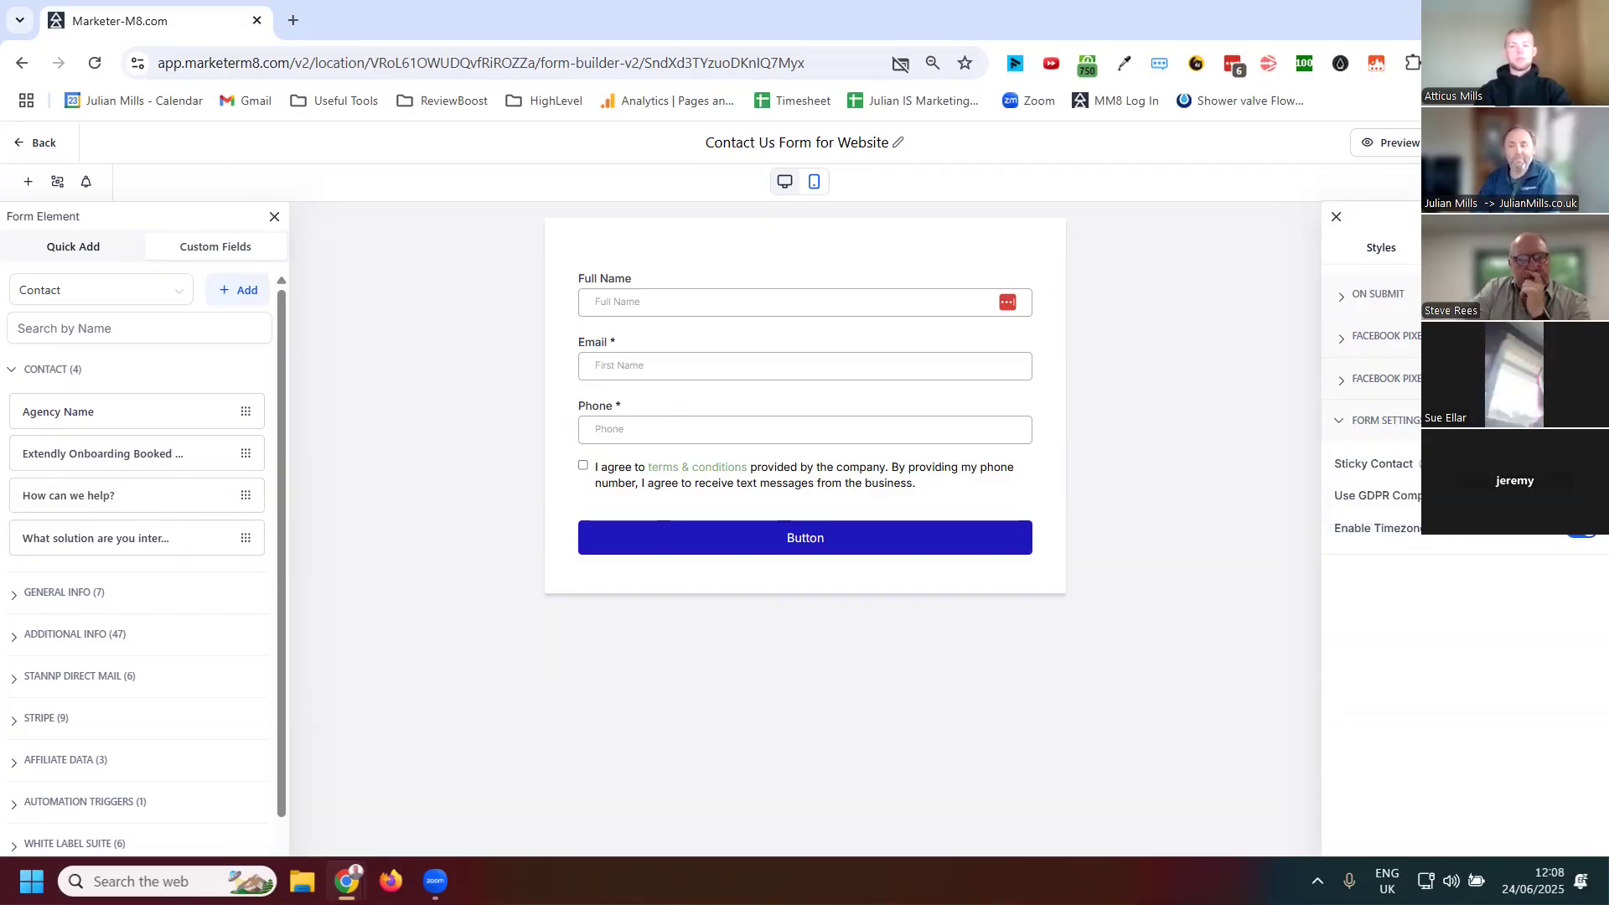
pyautogui.click(1381, 247)
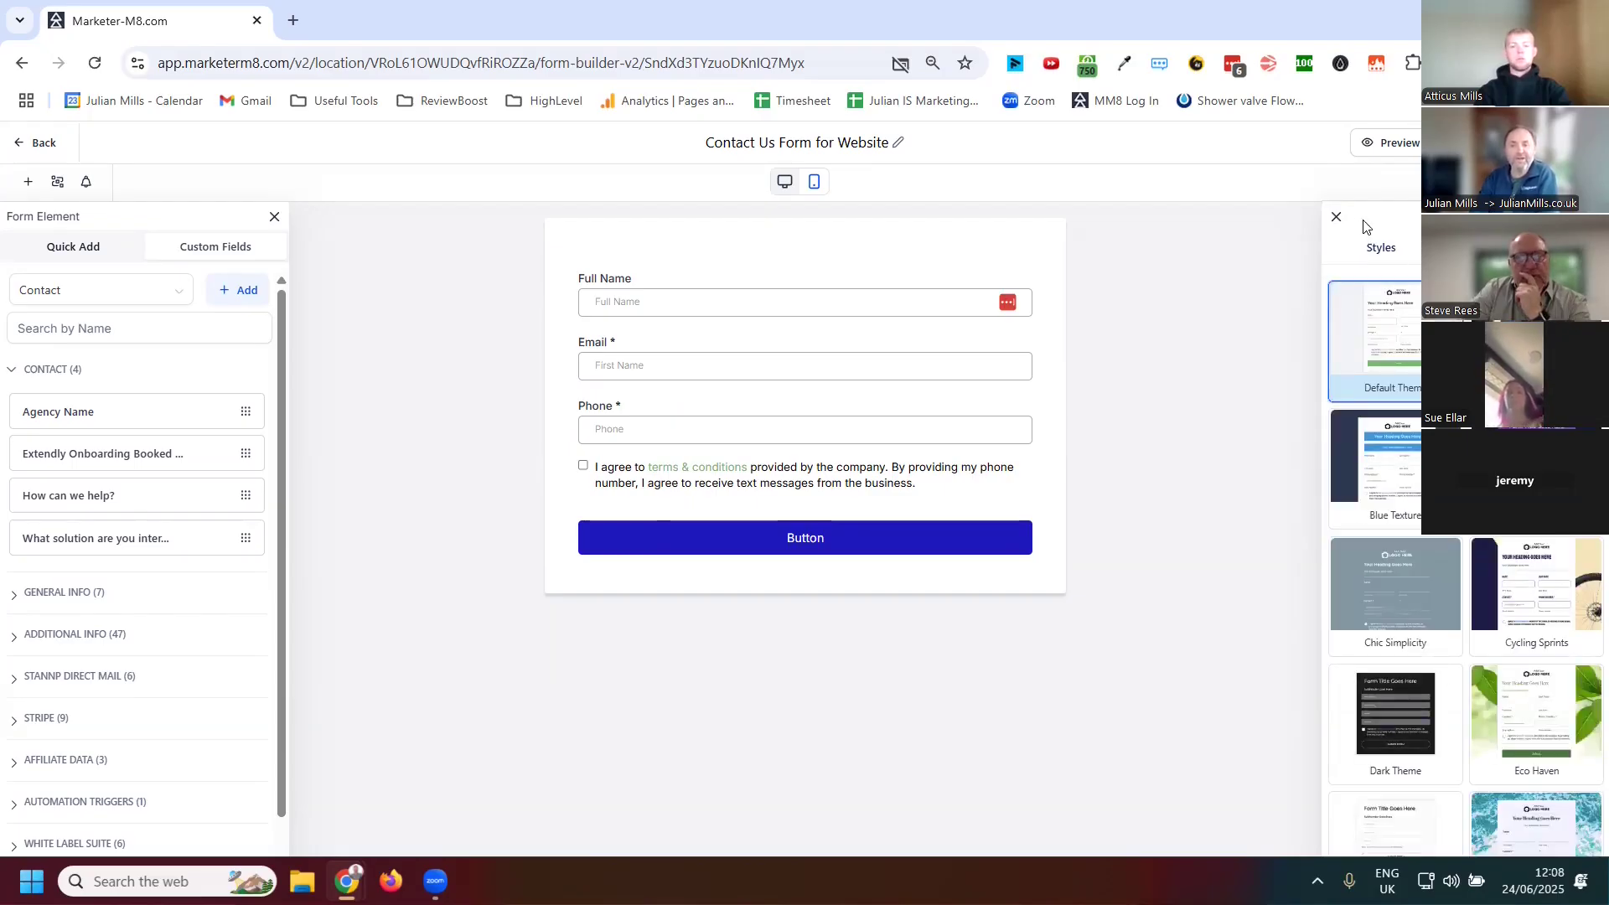
pyautogui.click(1335, 219)
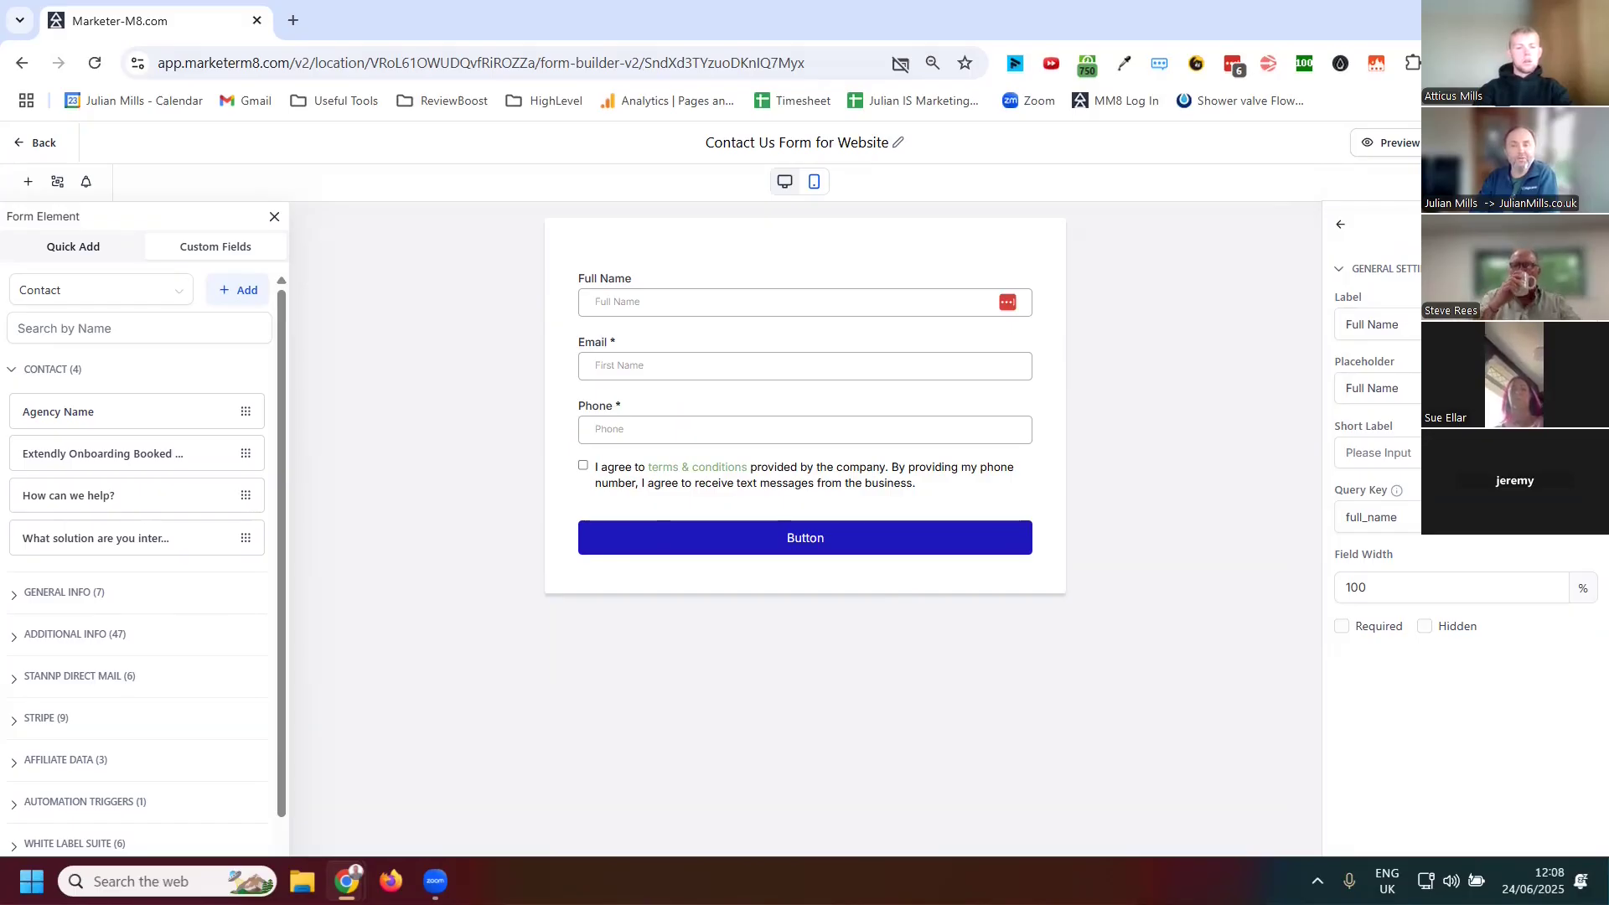
# Open the embed and share dialog, view the share link, and copy the inline embed code
pyautogui.click(1487, 143)
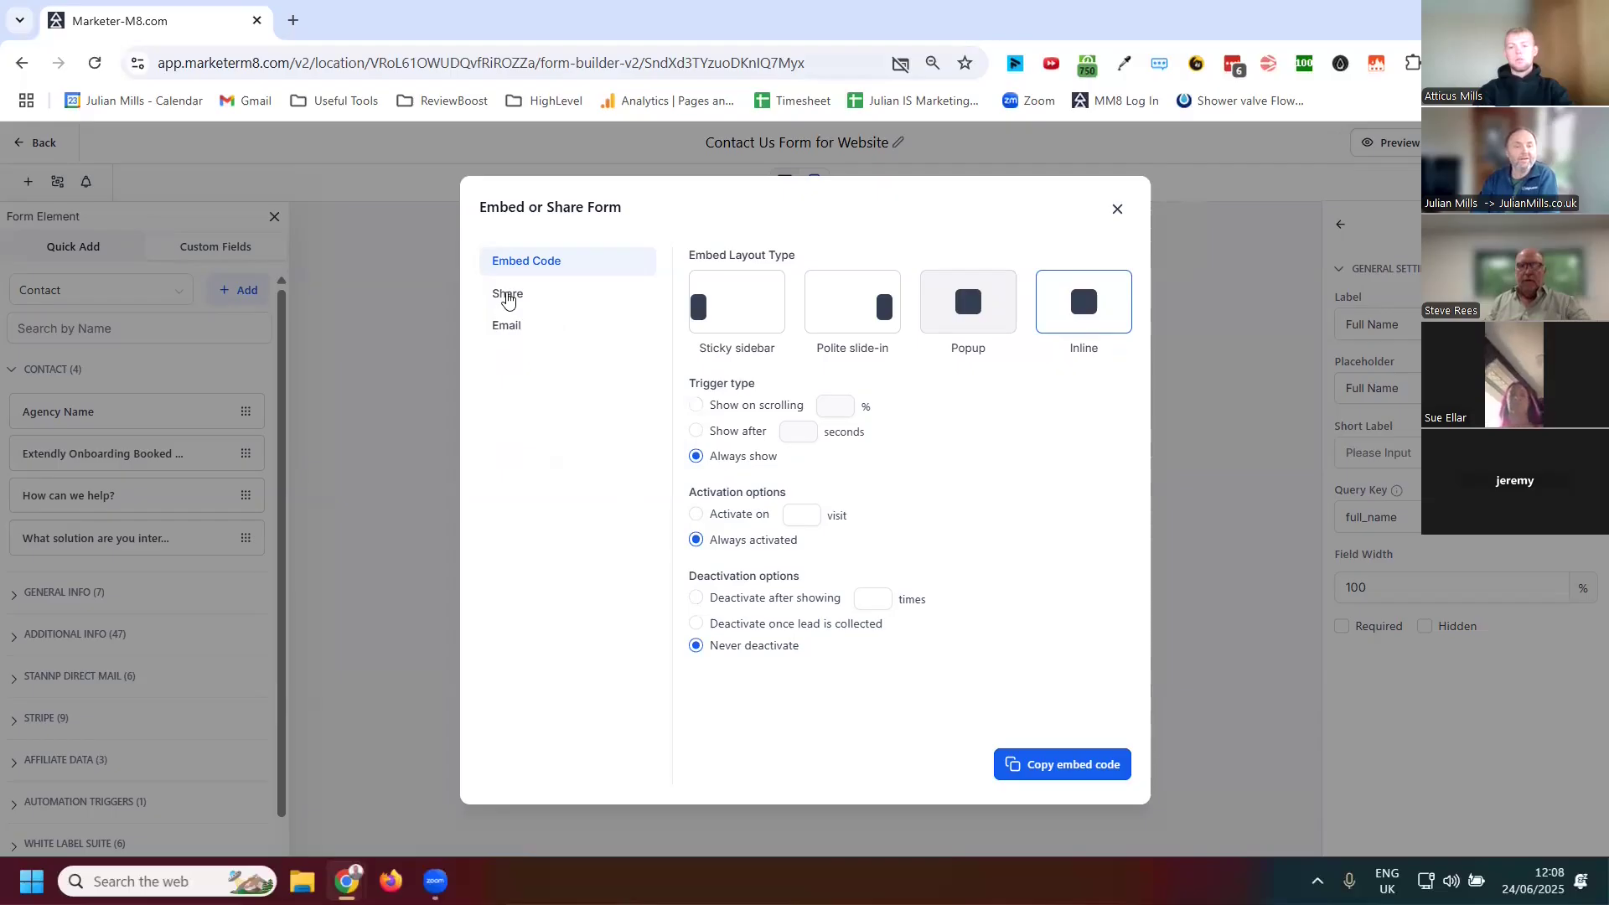
pyautogui.click(507, 295)
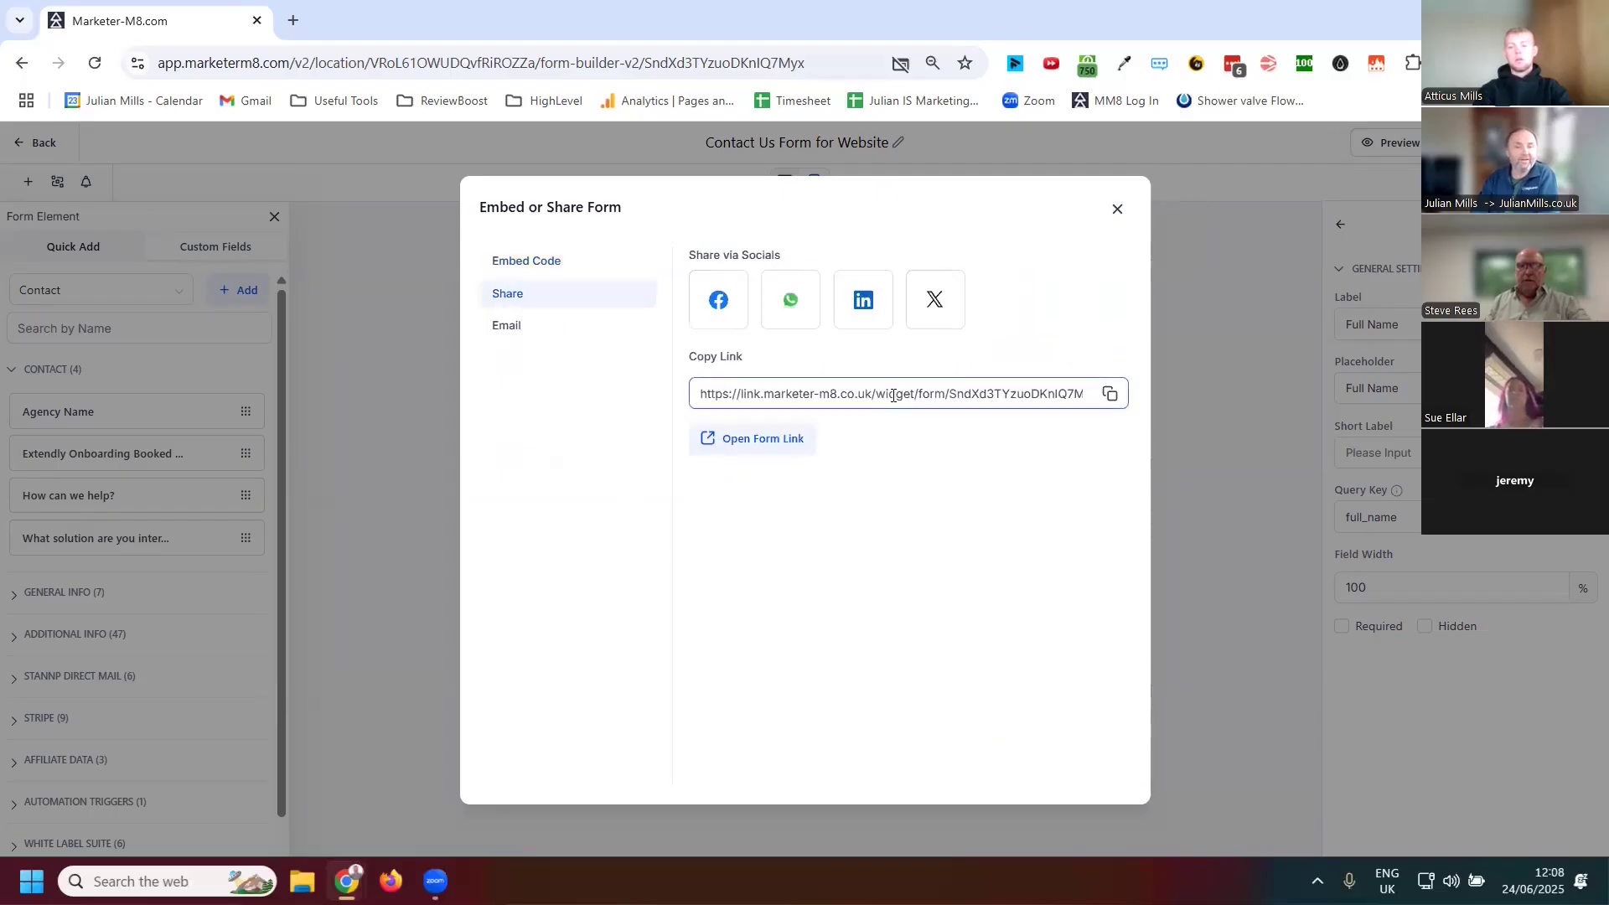
pyautogui.click(530, 265)
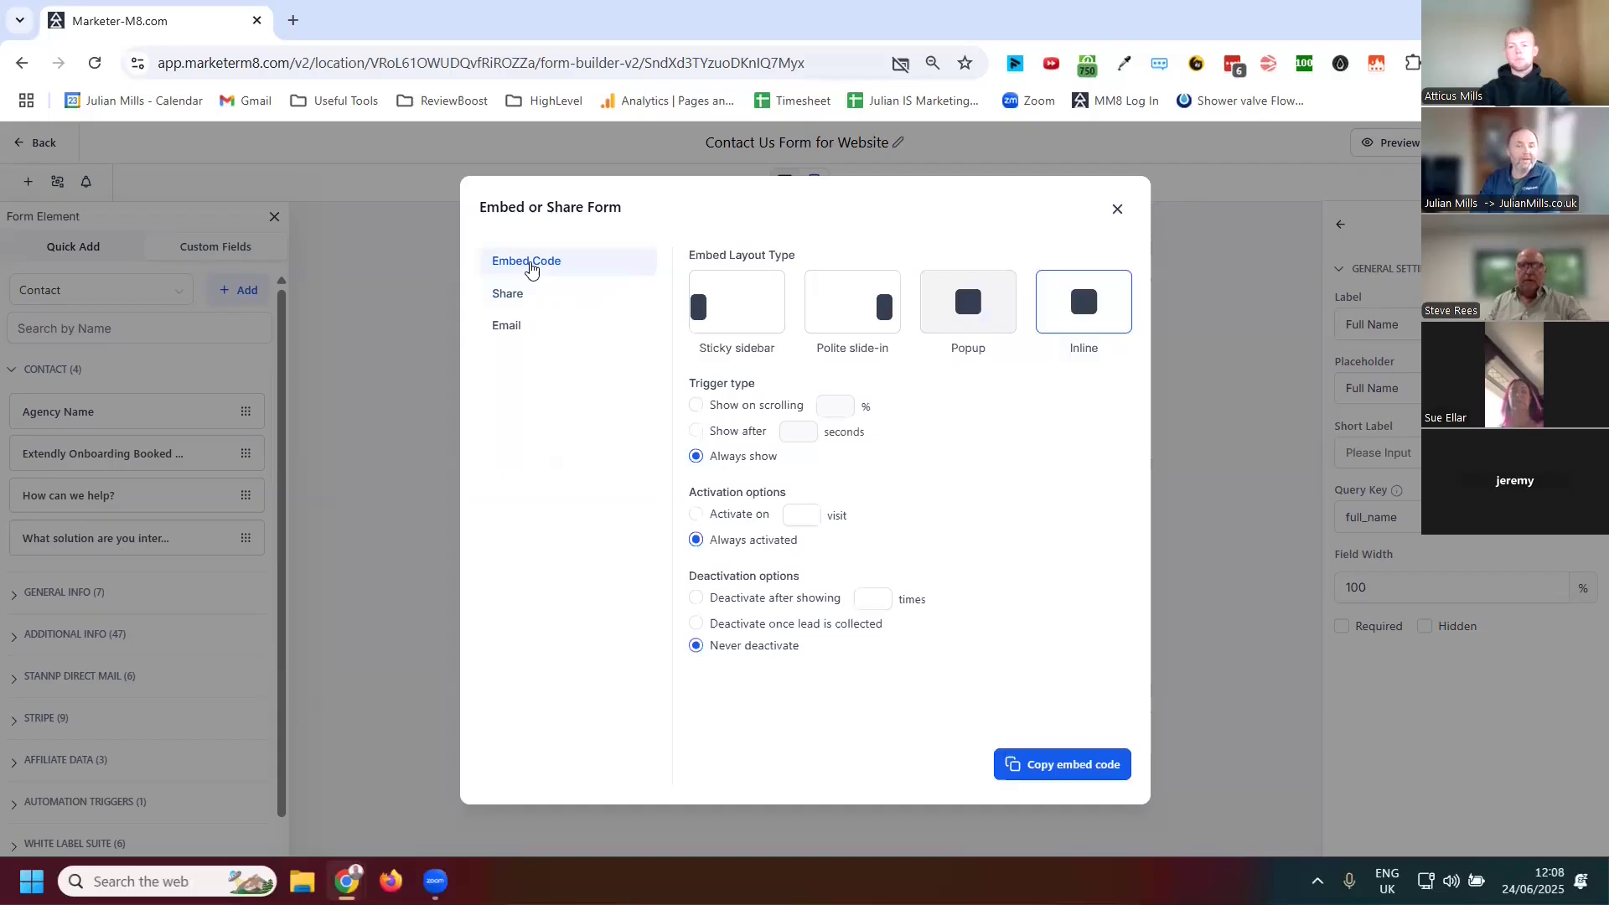
pyautogui.click(1088, 773)
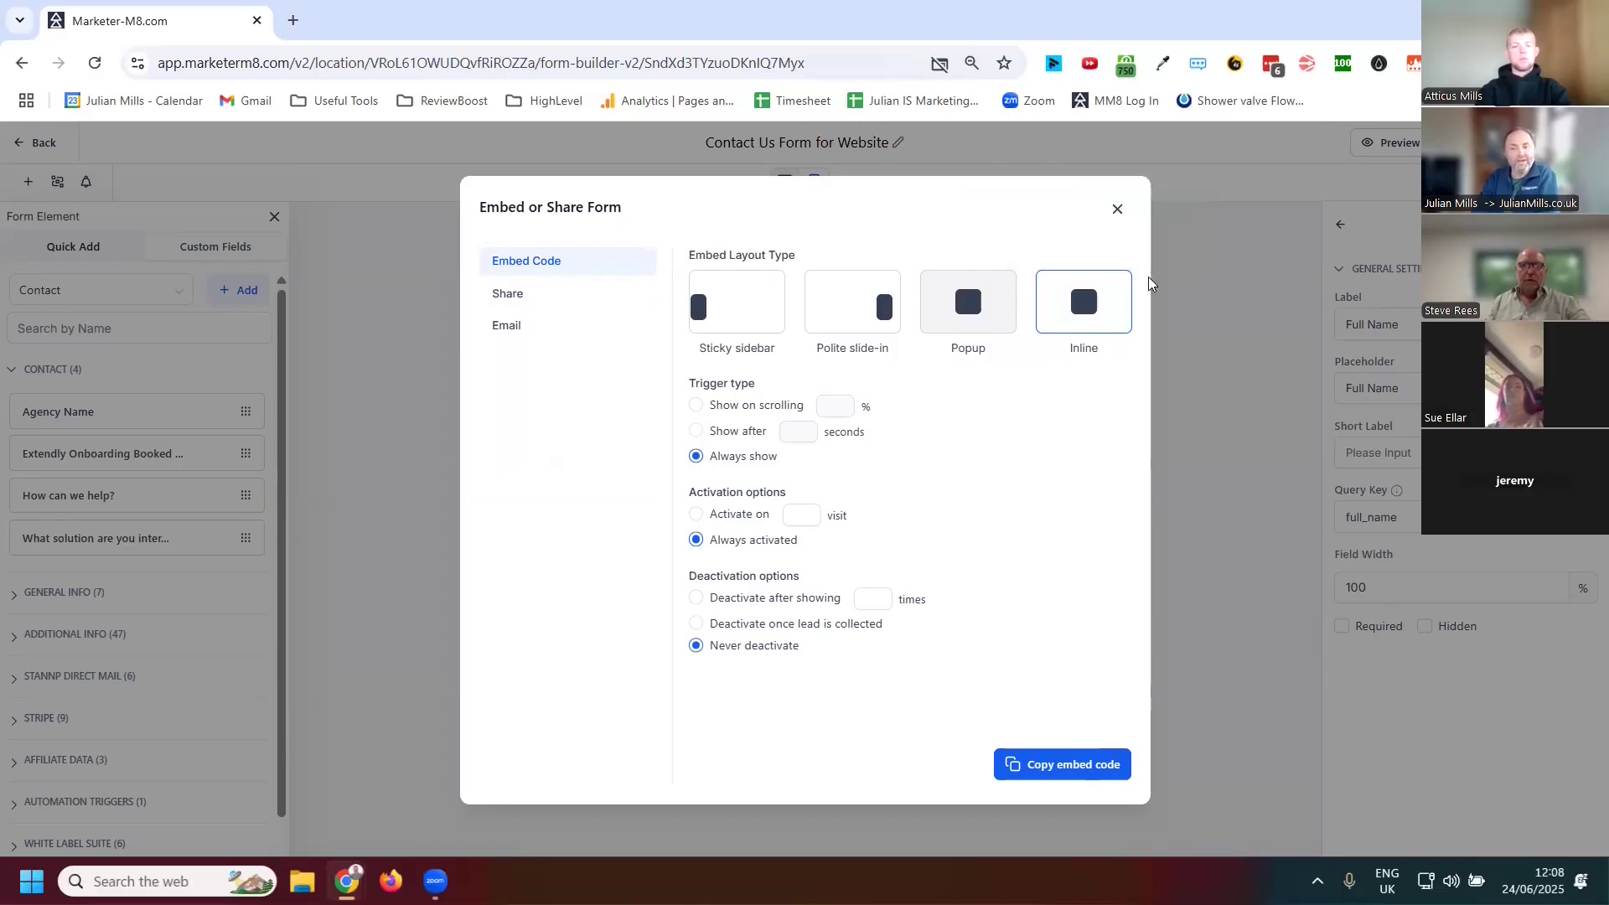
pyautogui.click(1117, 210)
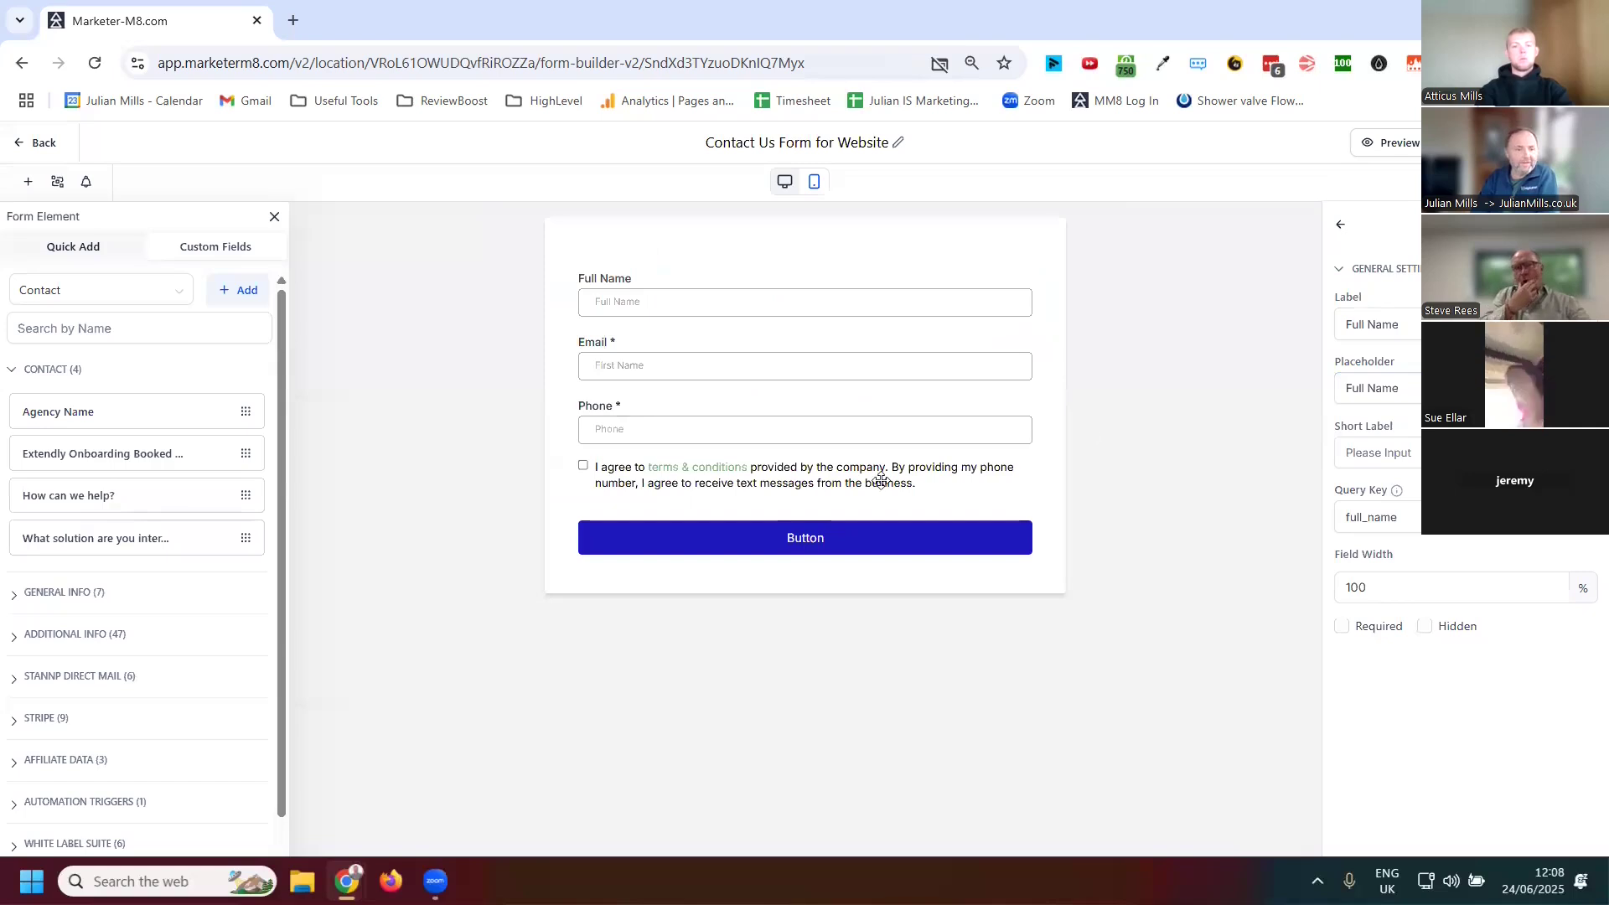
# Preview the form in mobile mode and switch back to desktop mode
pyautogui.click(814, 189)
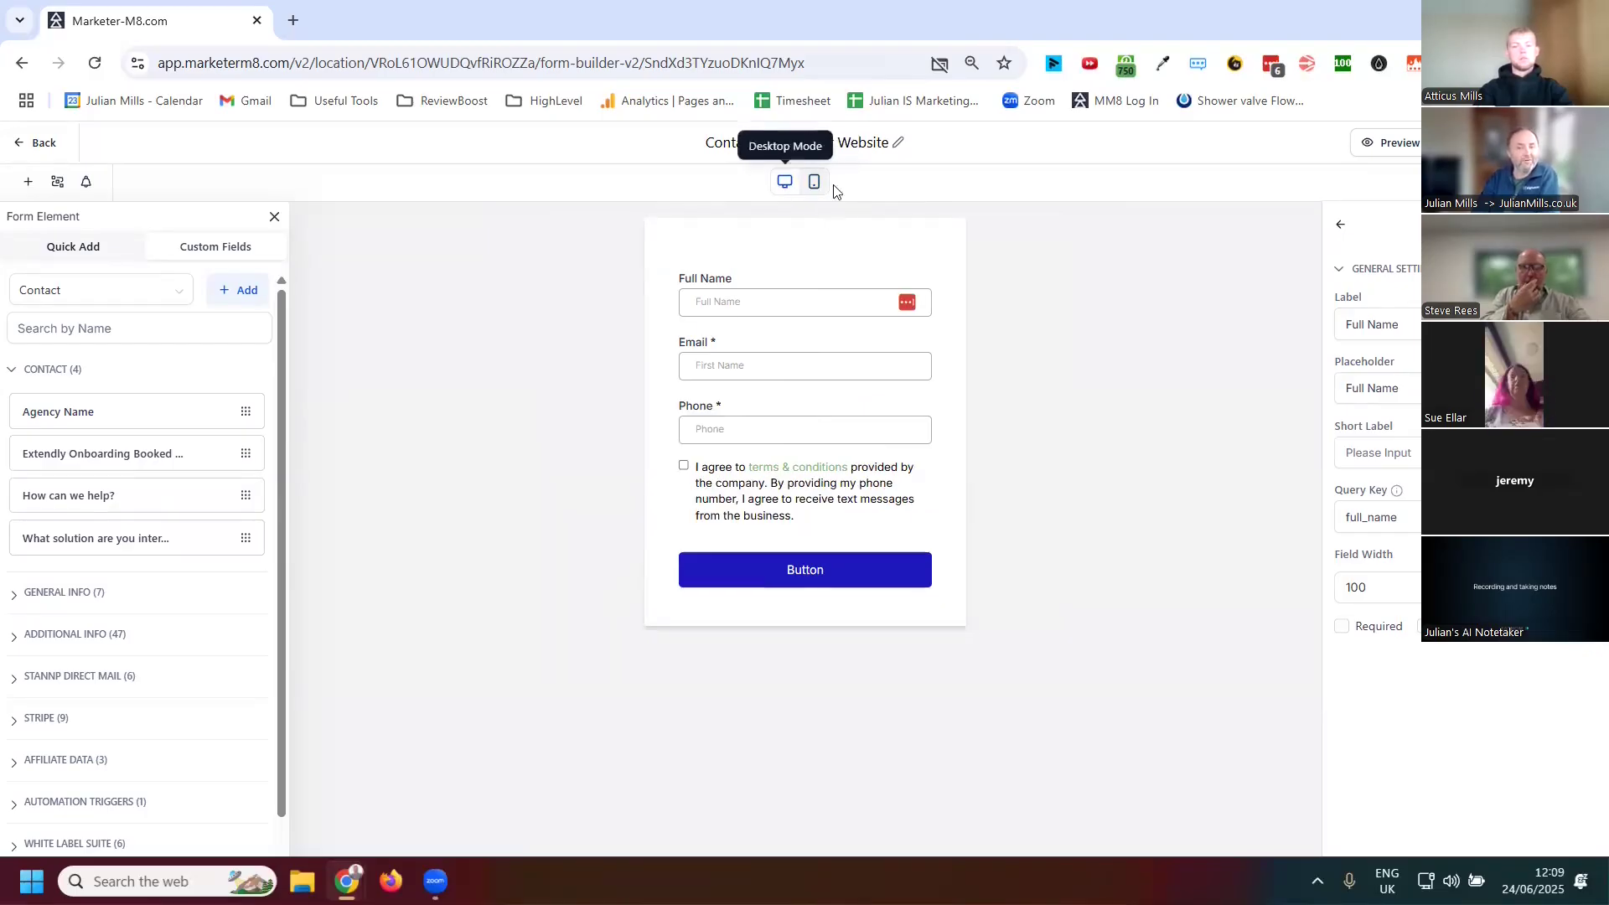
pyautogui.click(786, 184)
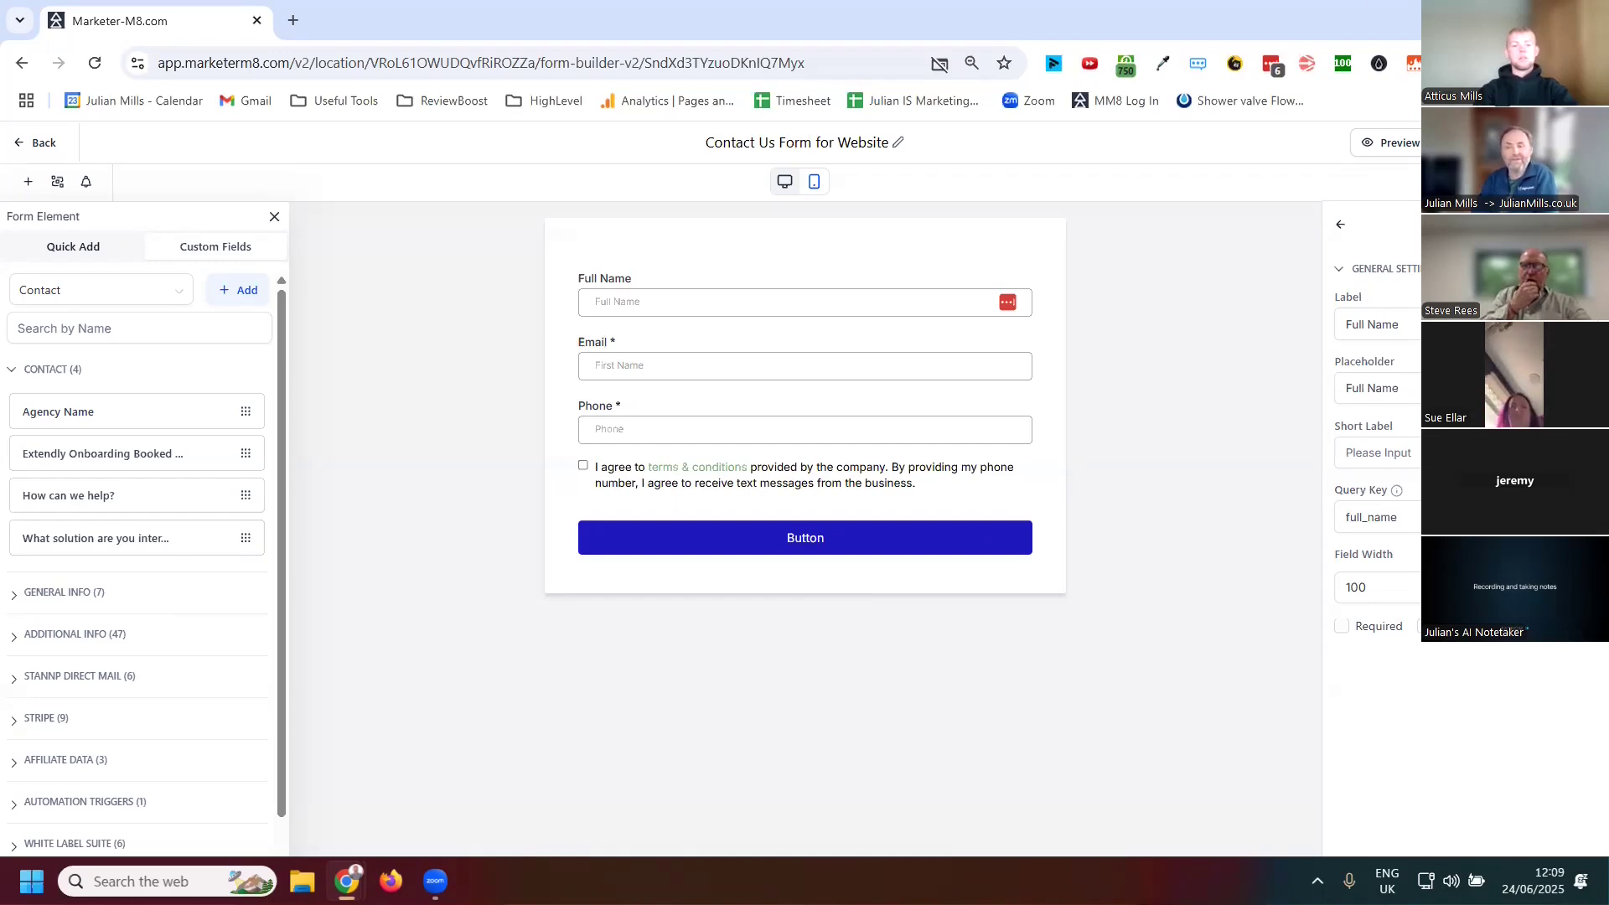
# Open the form options and expand the Form Settings section
pyautogui.click(1583, 181)
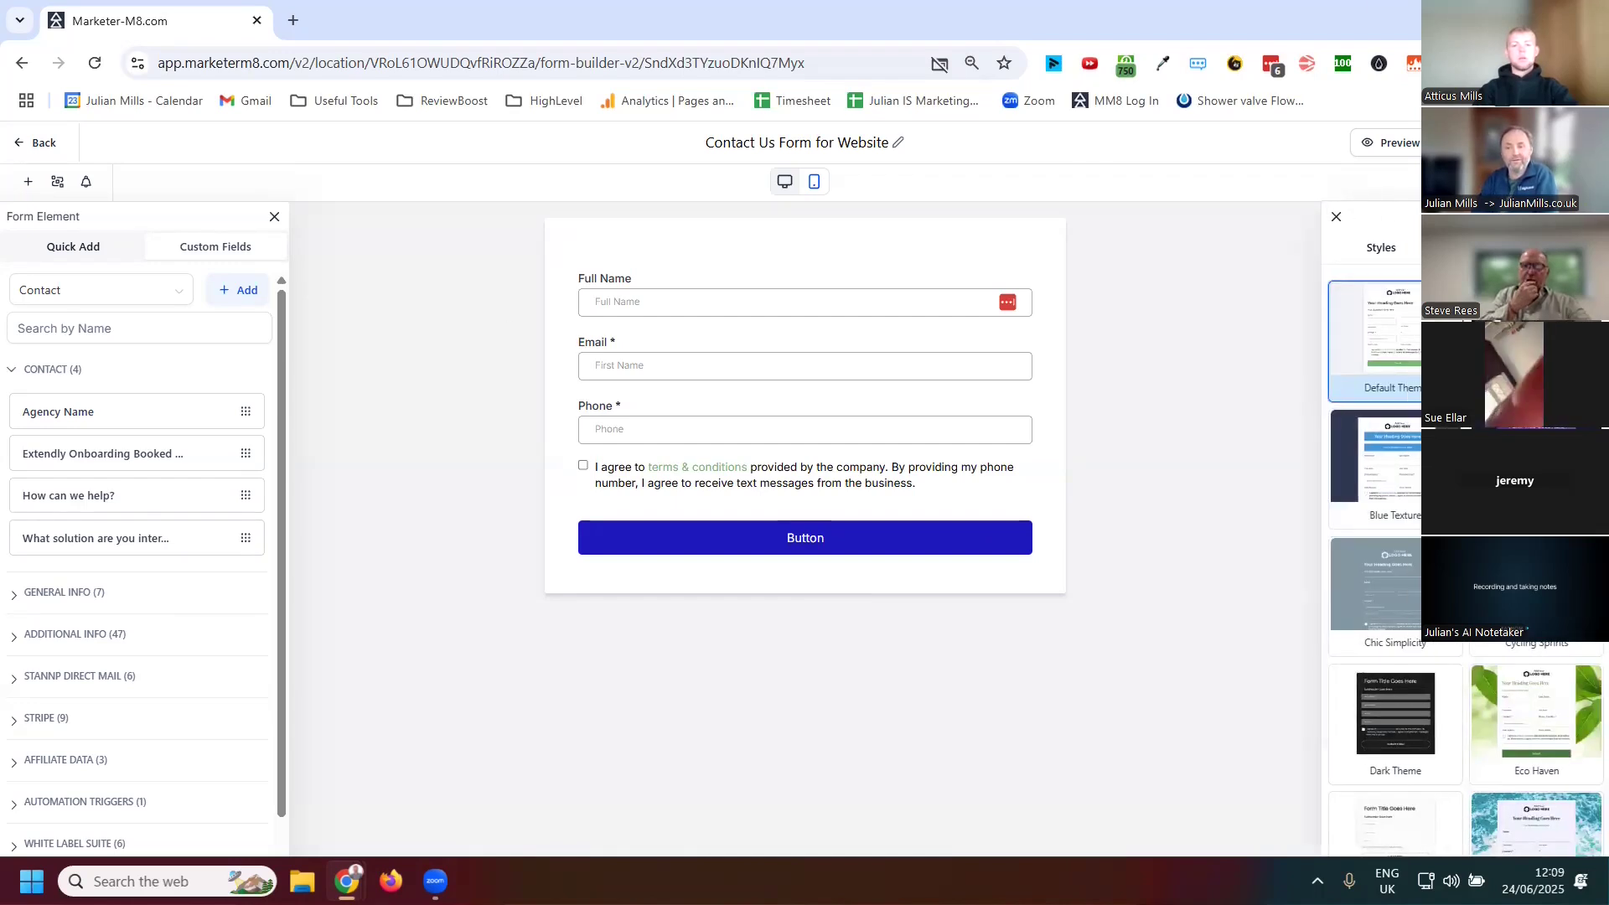
pyautogui.click(1542, 247)
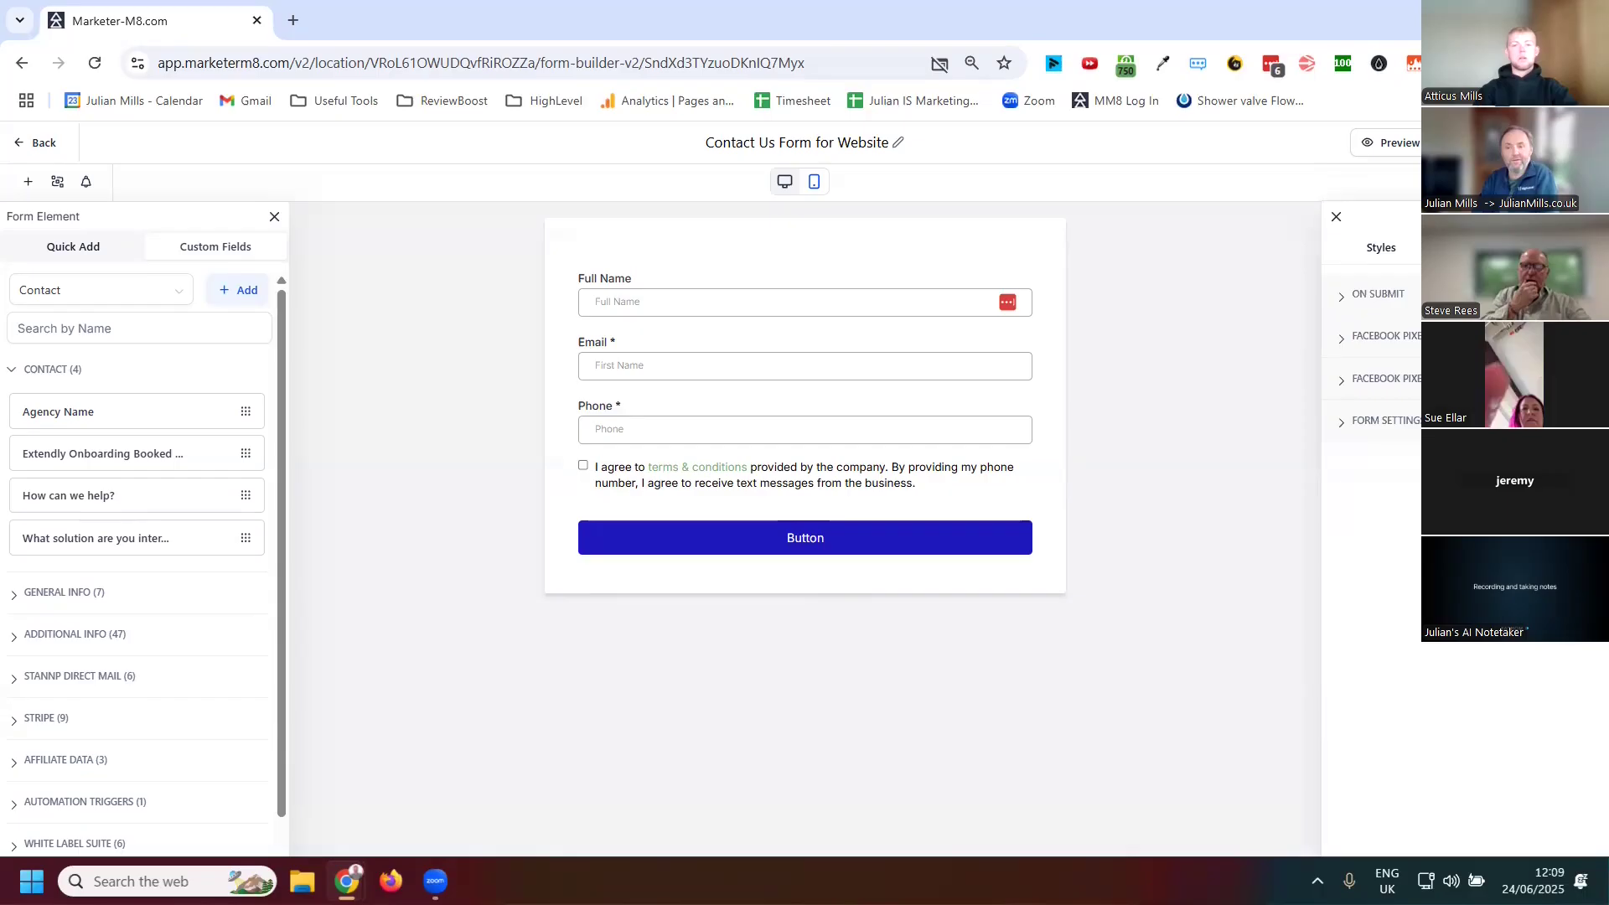
pyautogui.click(1395, 430)
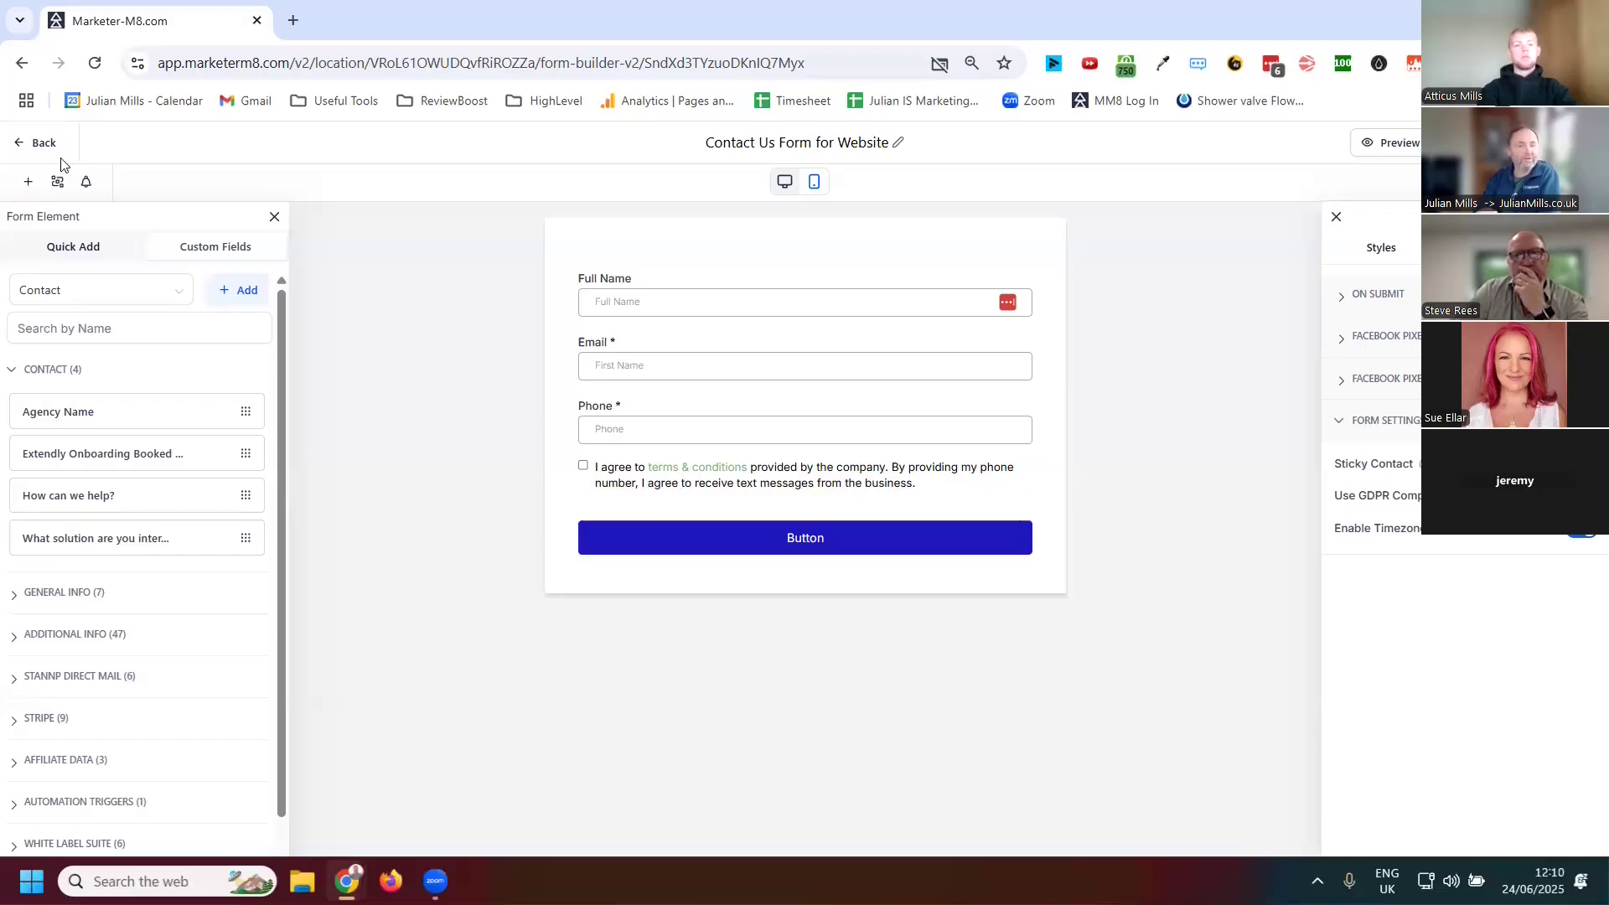
# Leave the form builder and start a new workflow in Automation
pyautogui.click(20, 146)
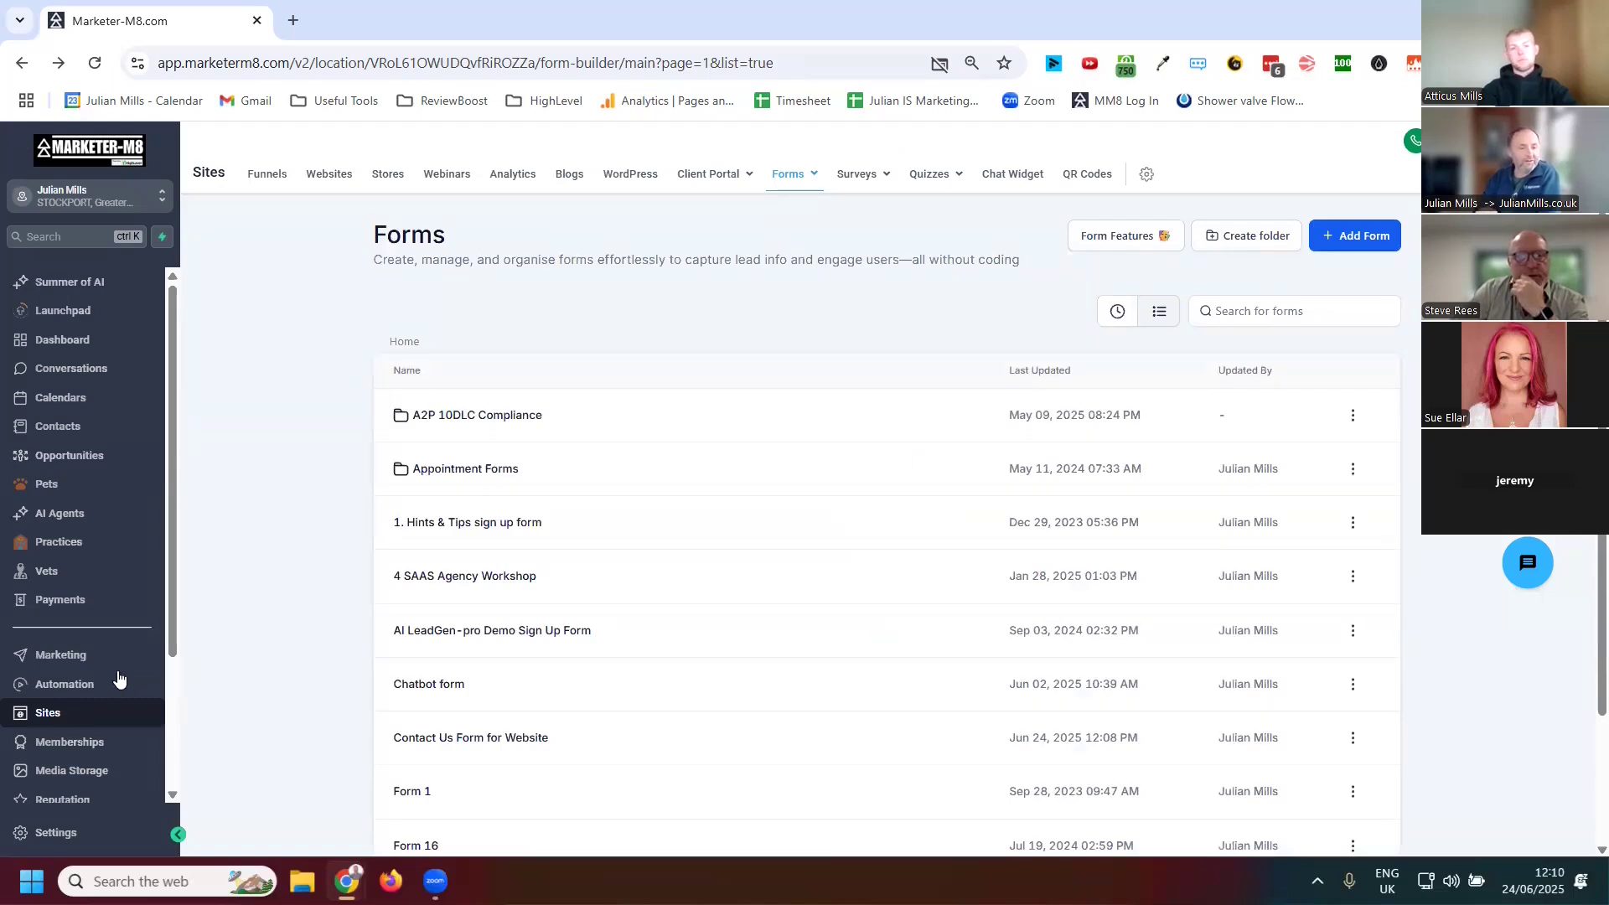
pyautogui.click(76, 684)
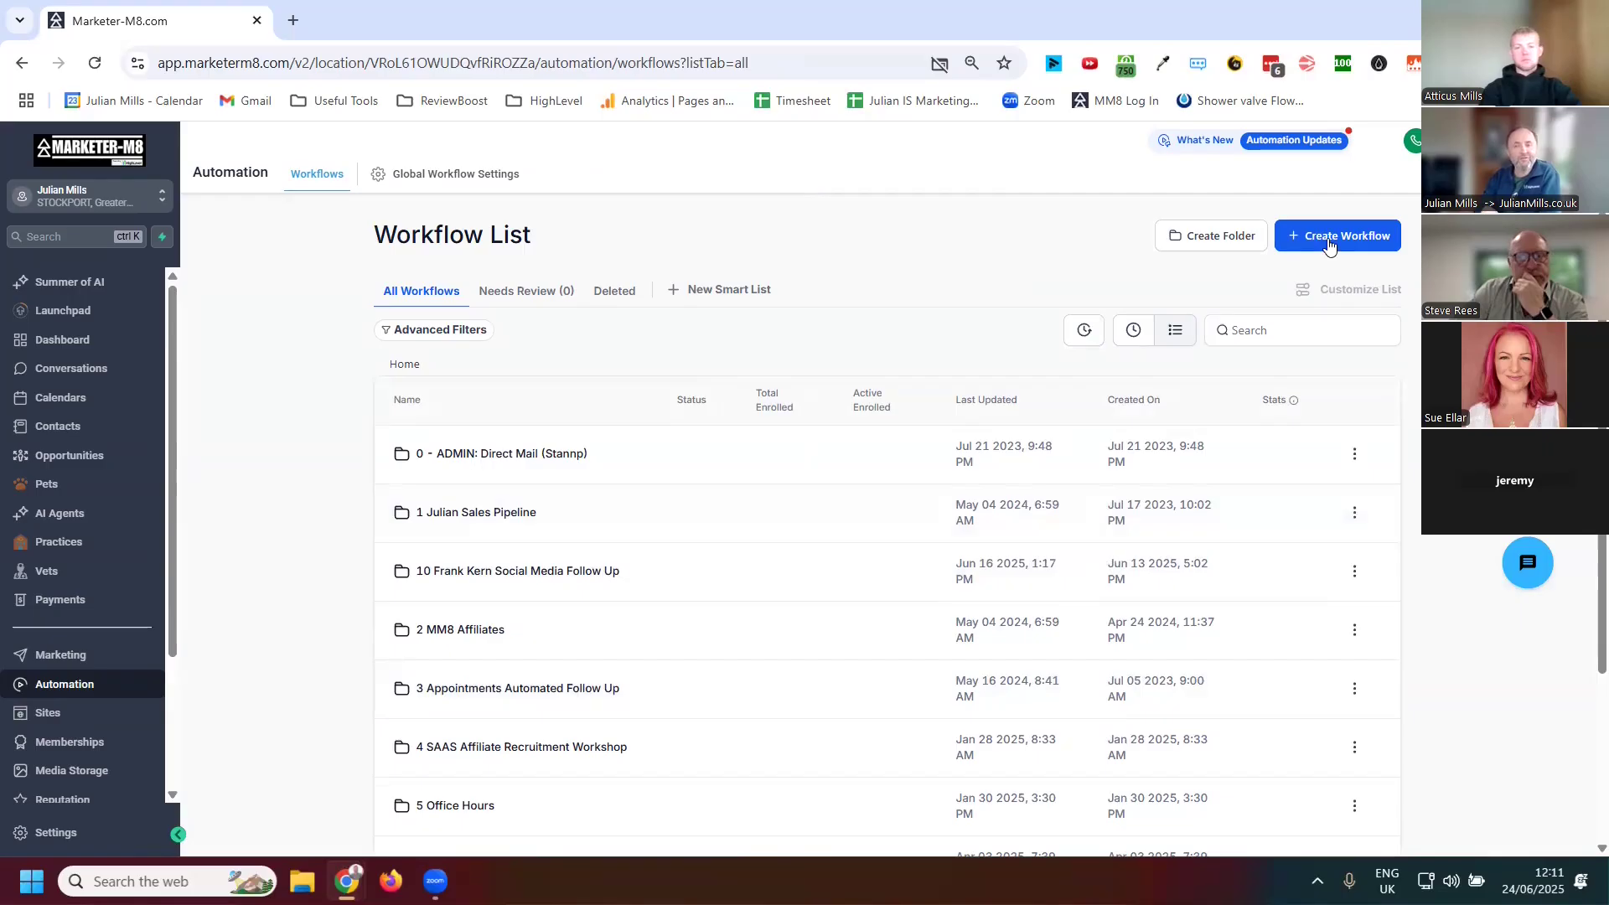
pyautogui.click(1332, 239)
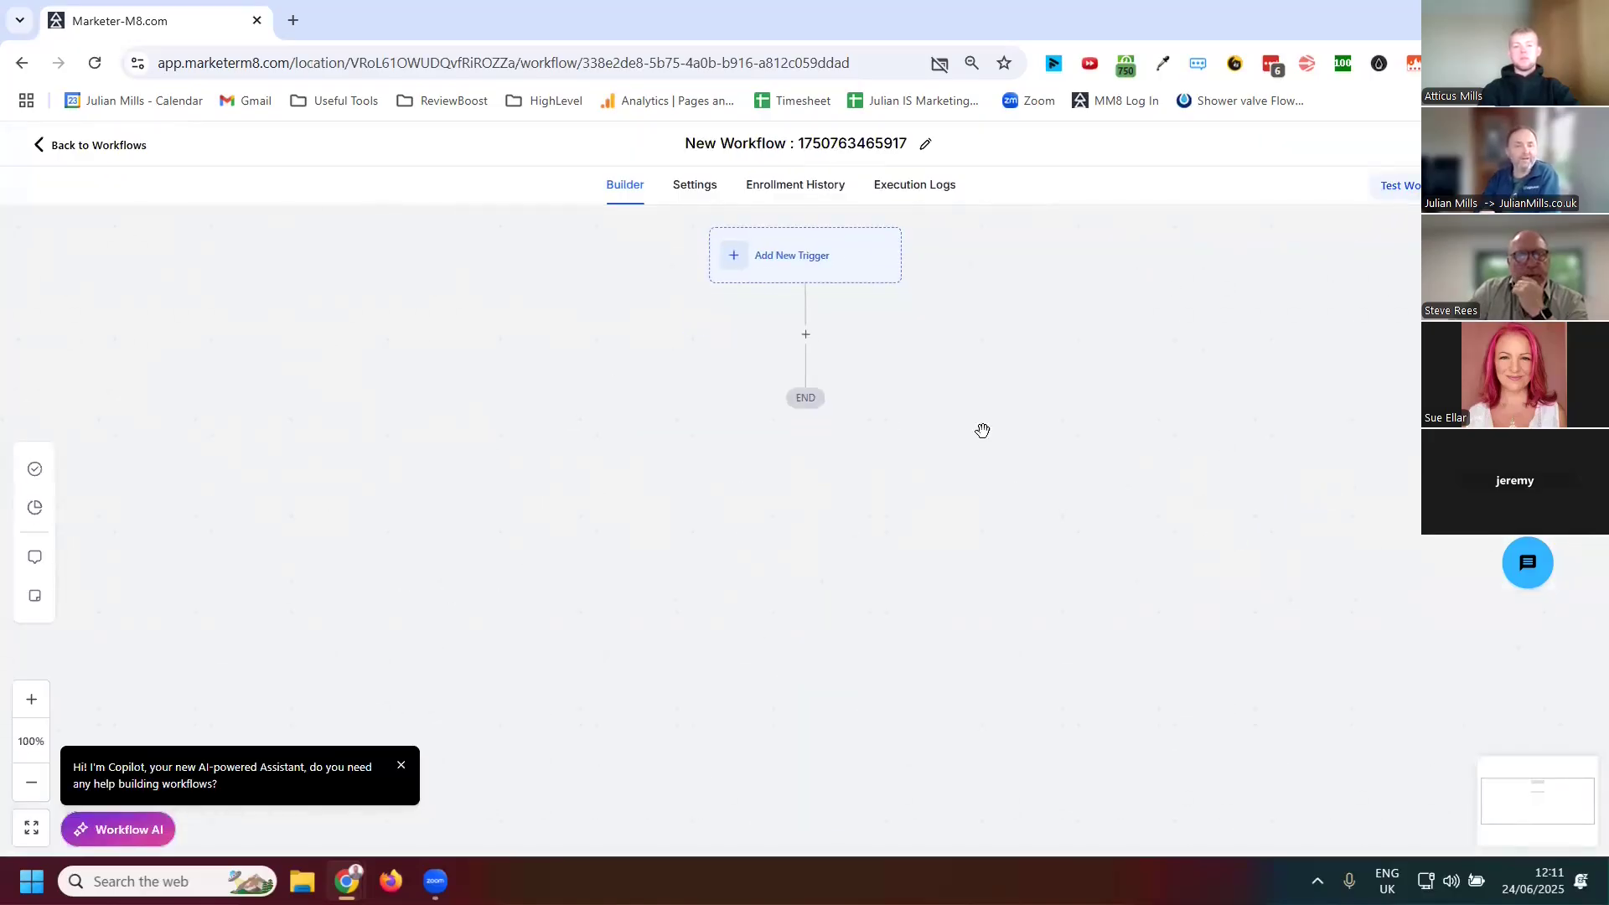
# Add a Form Submitted trigger filtered so the form is the Contact Us Form for Website
pyautogui.click(806, 260)
pyautogui.click(1207, 317)
pyautogui.write('form')
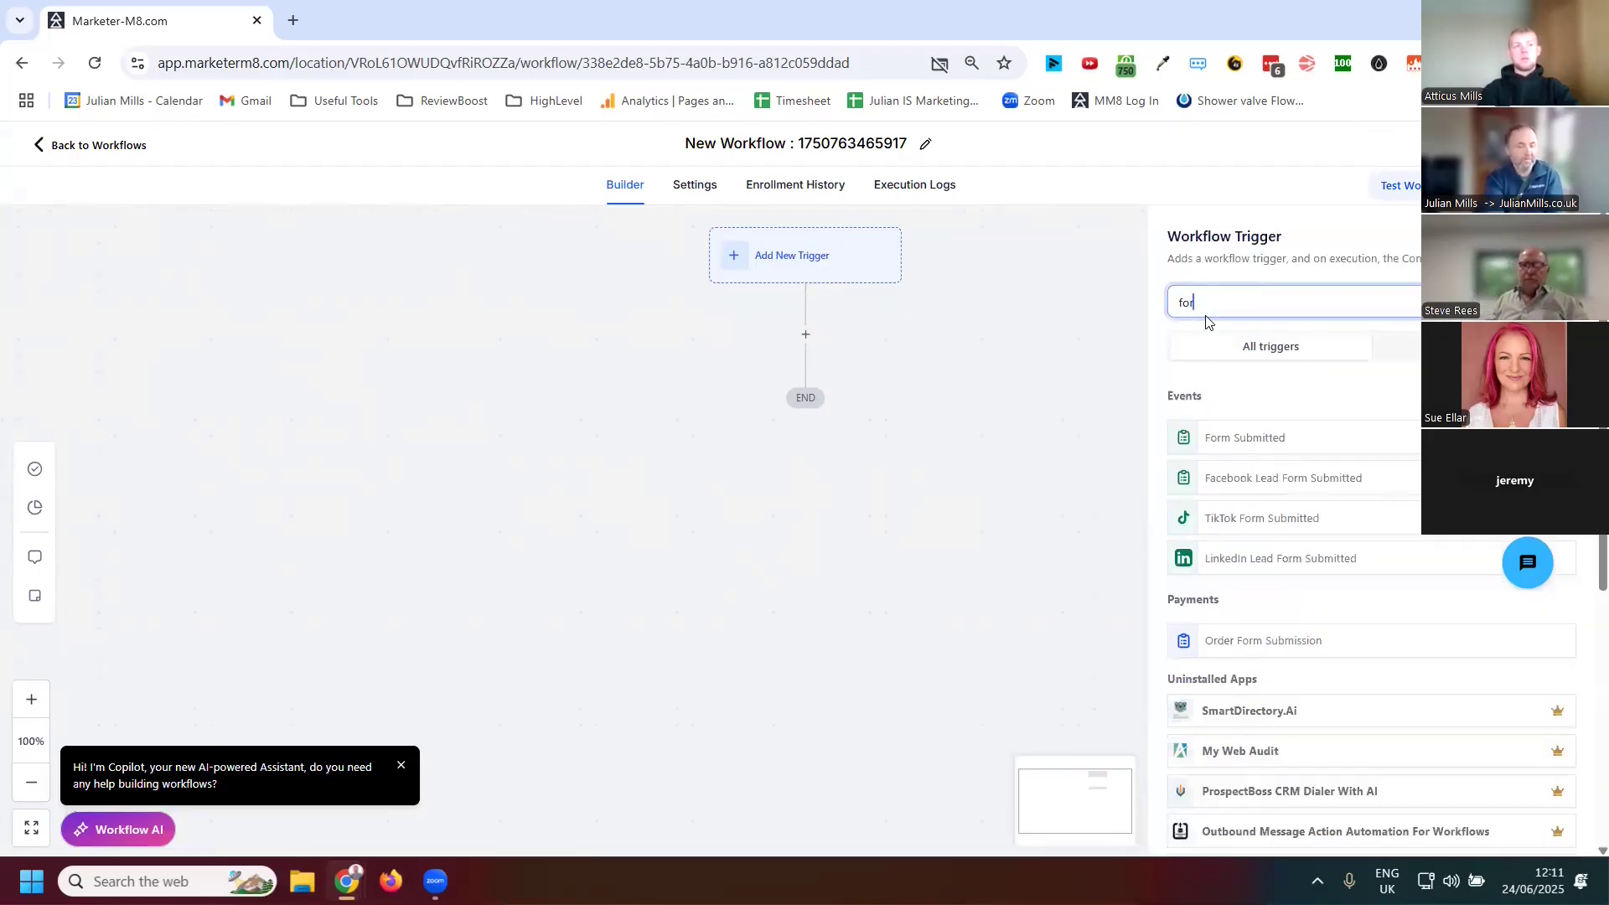
pyautogui.click(1241, 436)
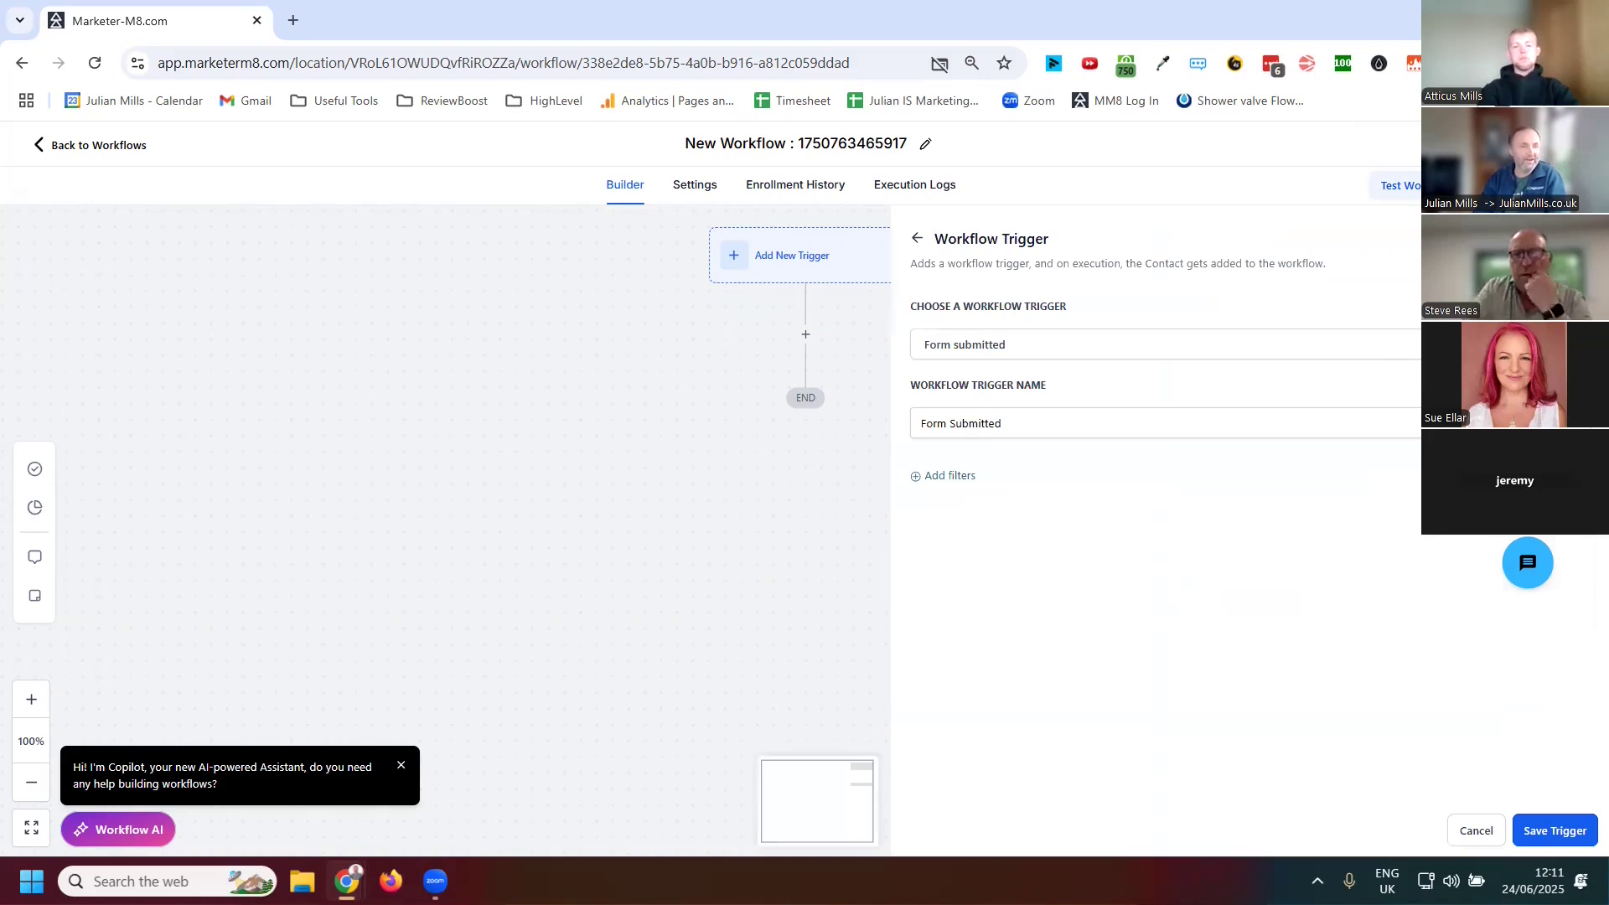
pyautogui.click(949, 478)
pyautogui.click(985, 505)
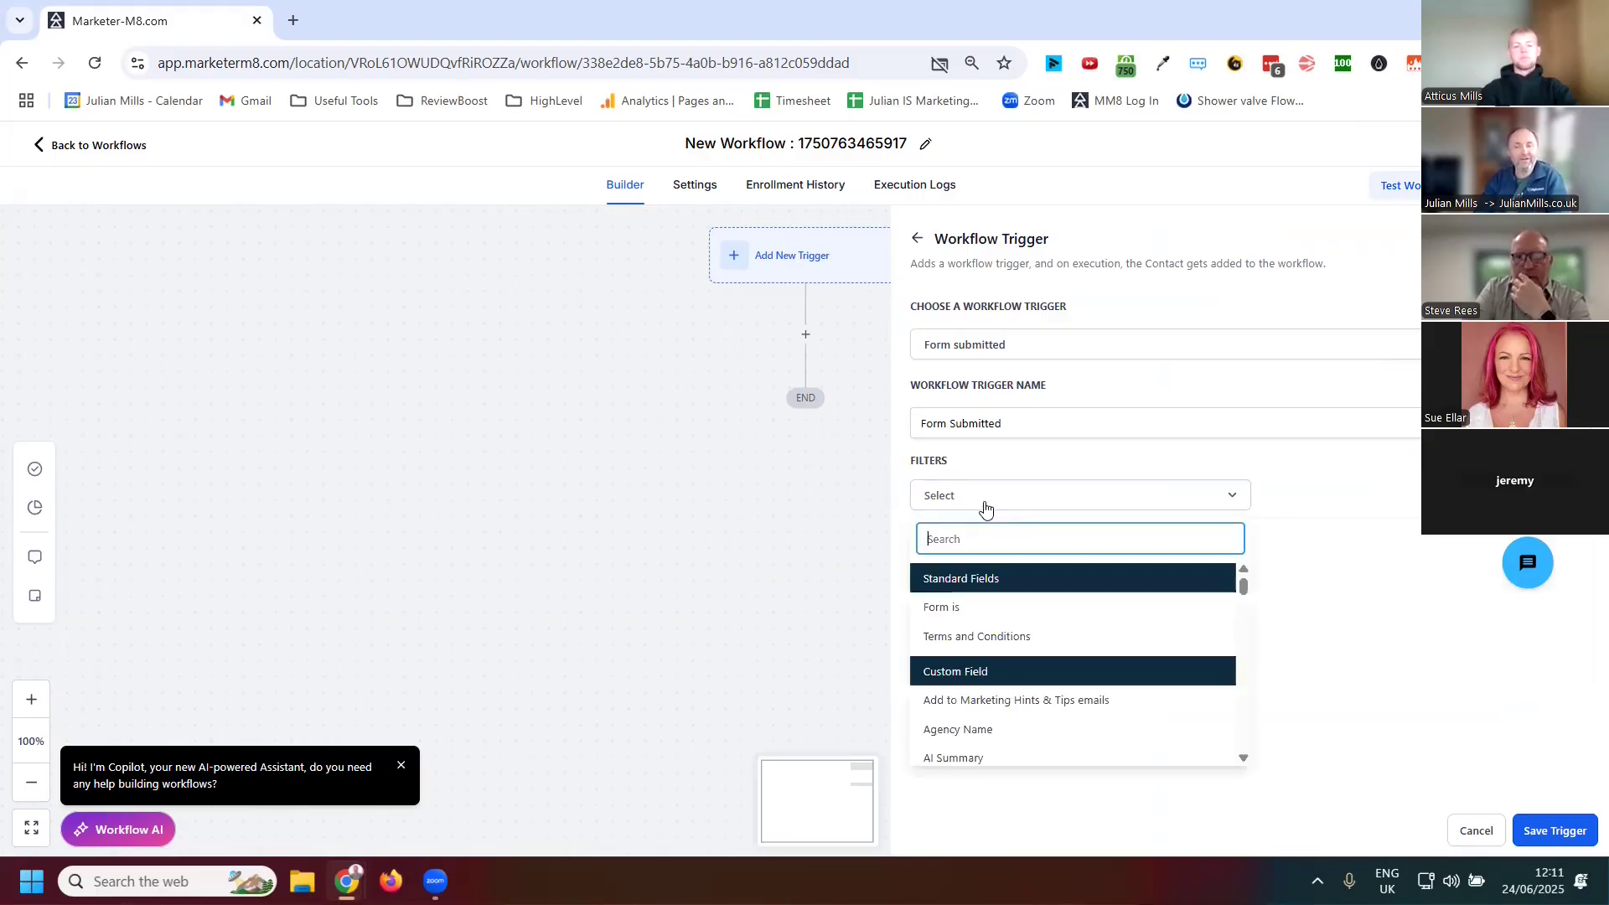
pyautogui.click(964, 605)
pyautogui.click(1320, 506)
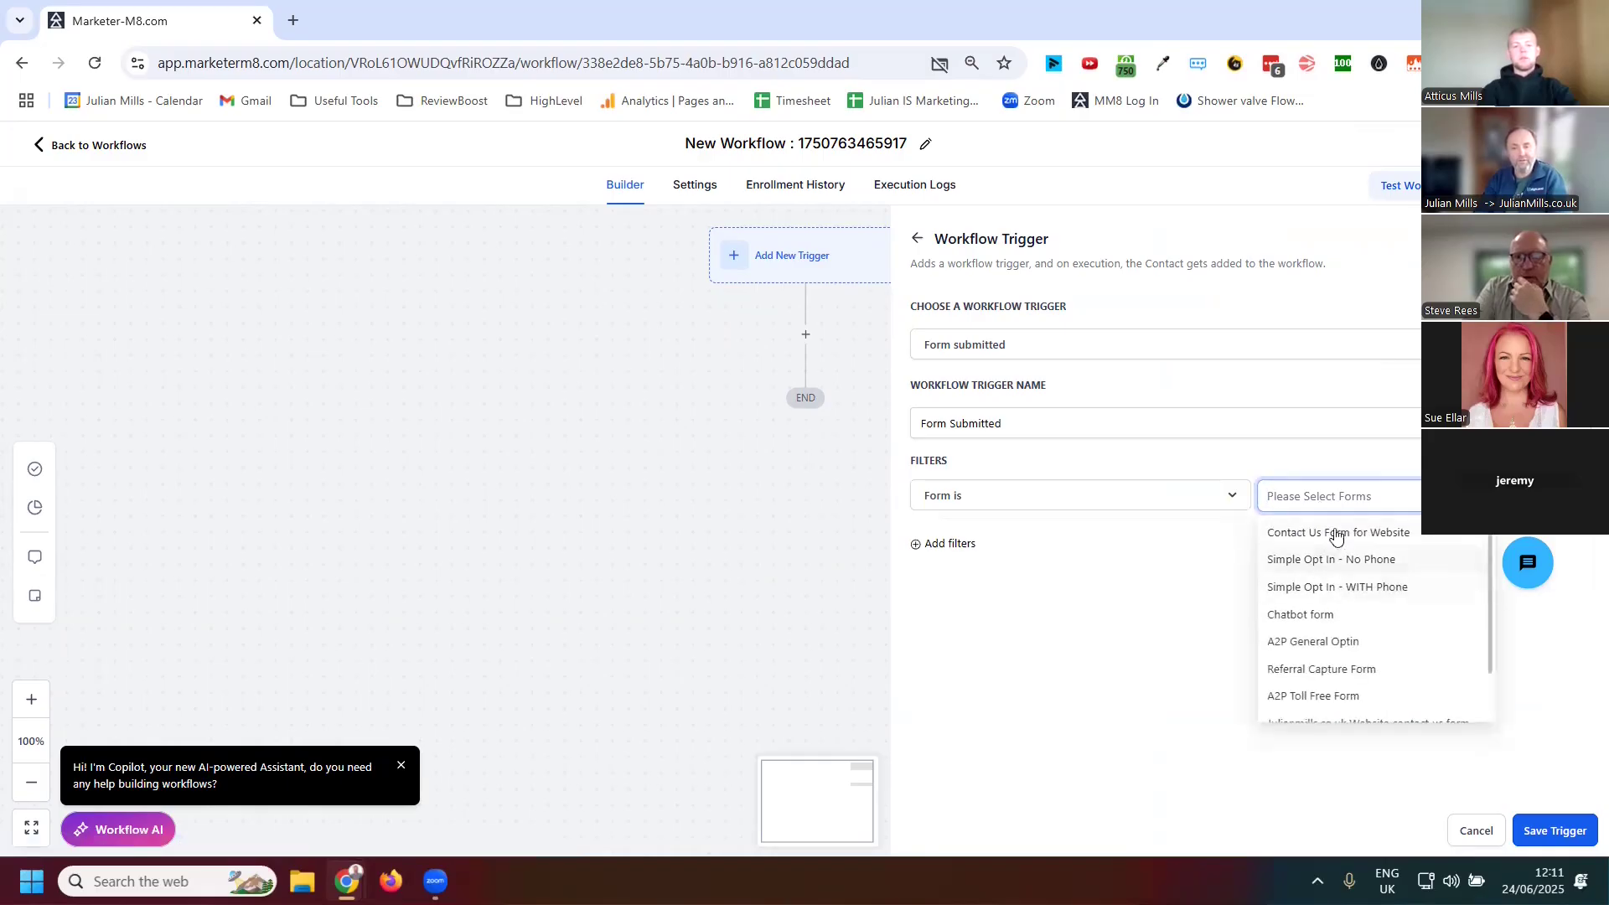
pyautogui.click(1334, 534)
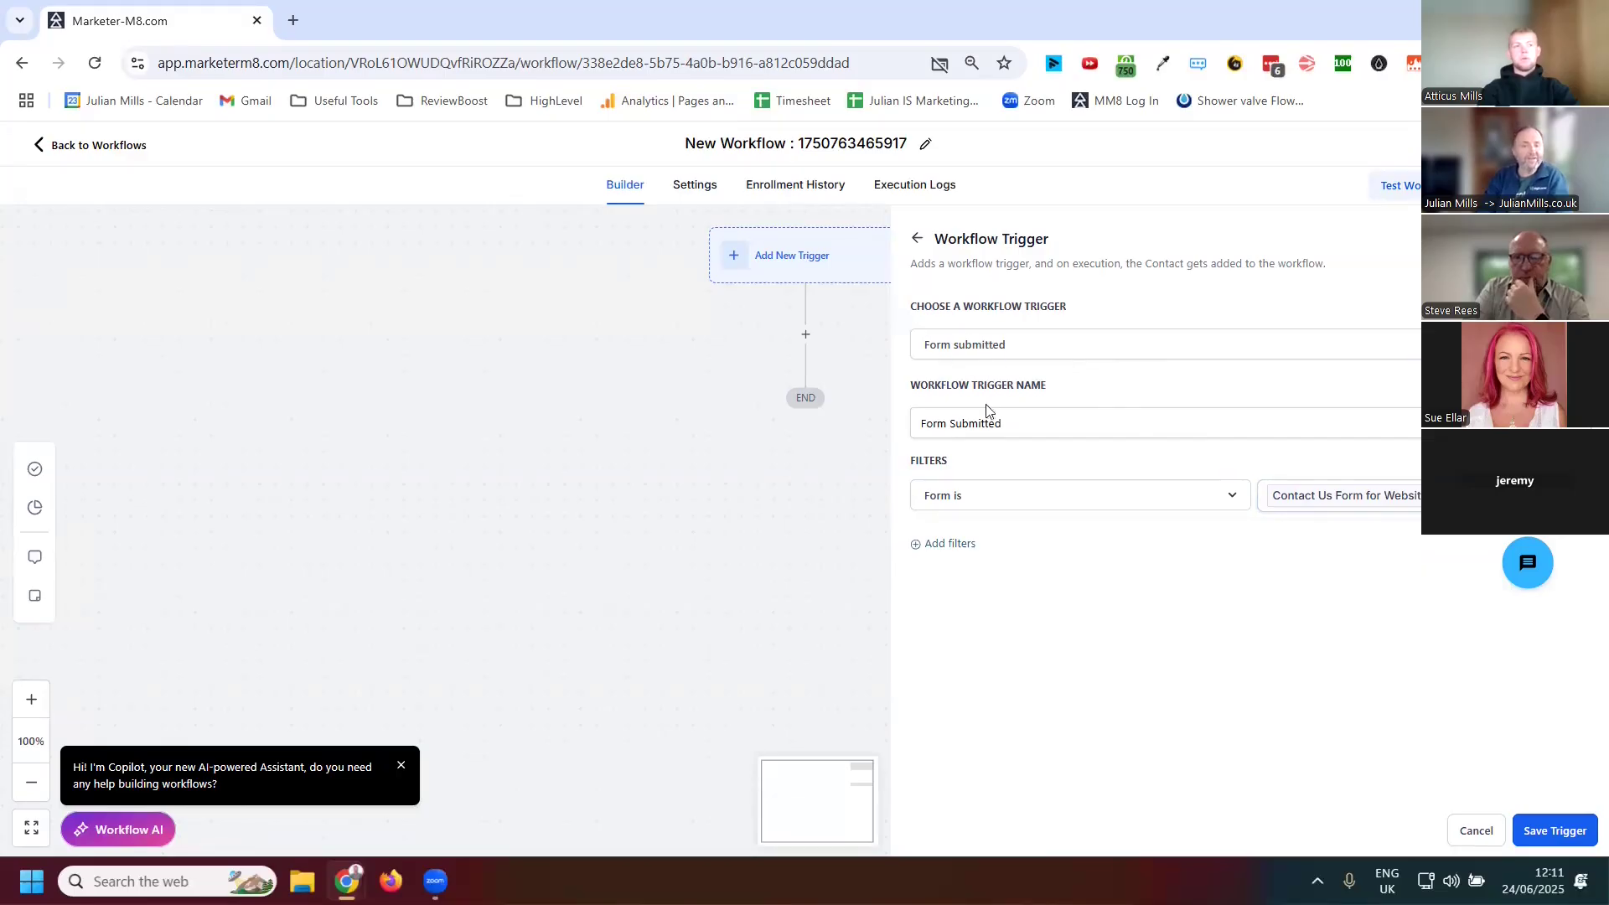
# Rename the trigger to Contact Us form submitted and save it
pyautogui.moveTo(1026, 432); pyautogui.dragTo(881, 424)
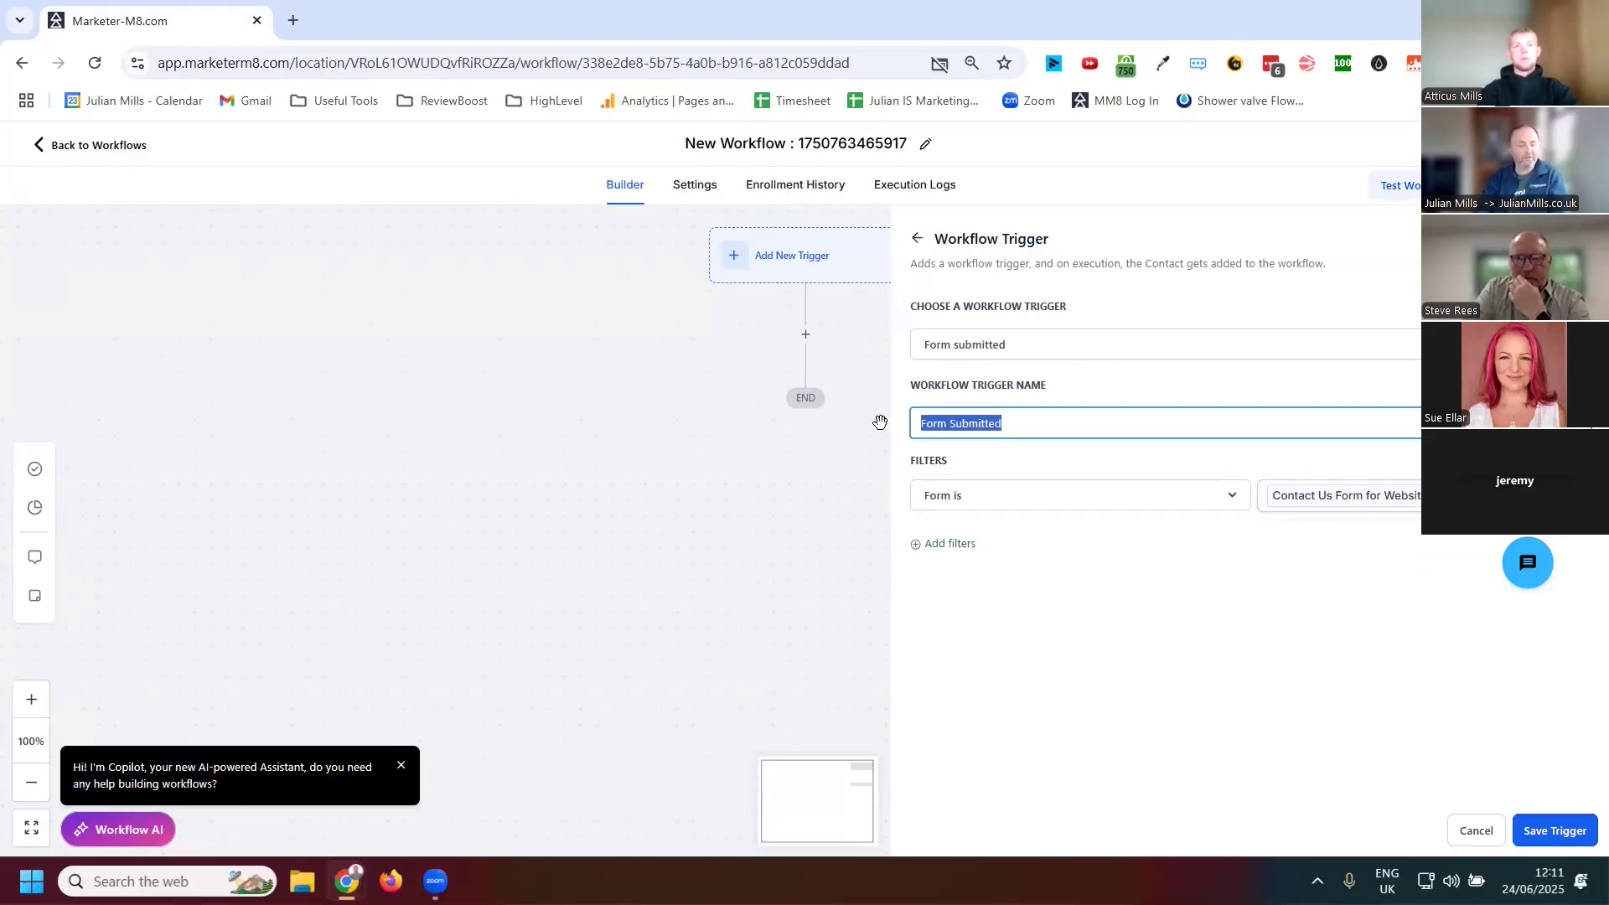
pyautogui.write('Contact Us f')
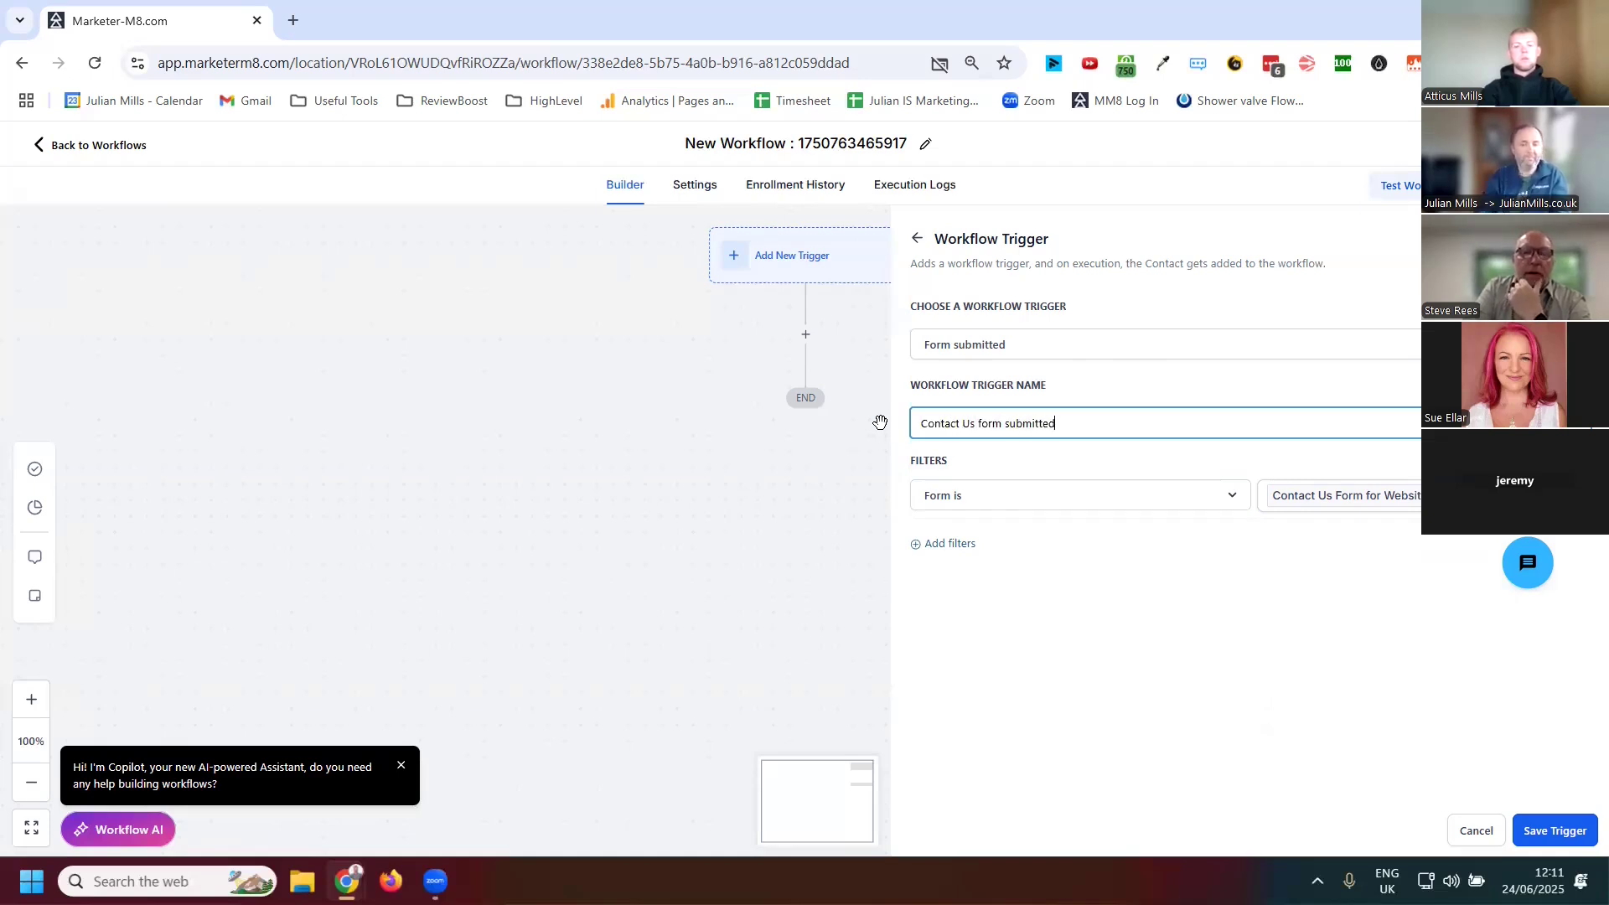
pyautogui.click(1557, 832)
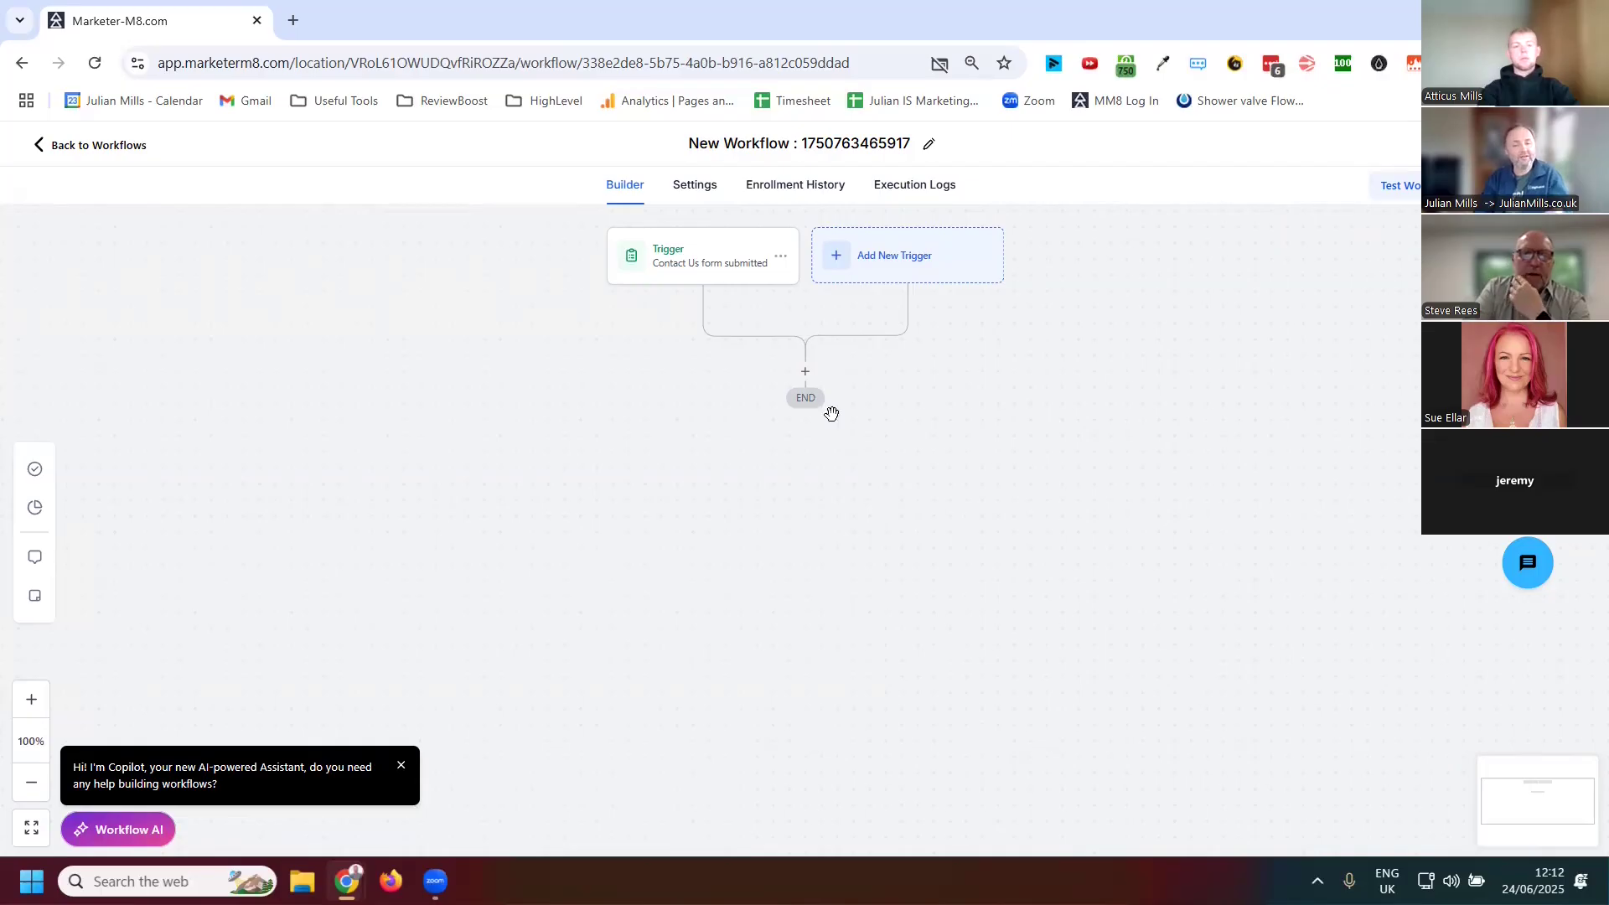
# Add a Send Email action after the trigger with the subject ttttt and save it
pyautogui.click(806, 373)
pyautogui.click(1268, 306)
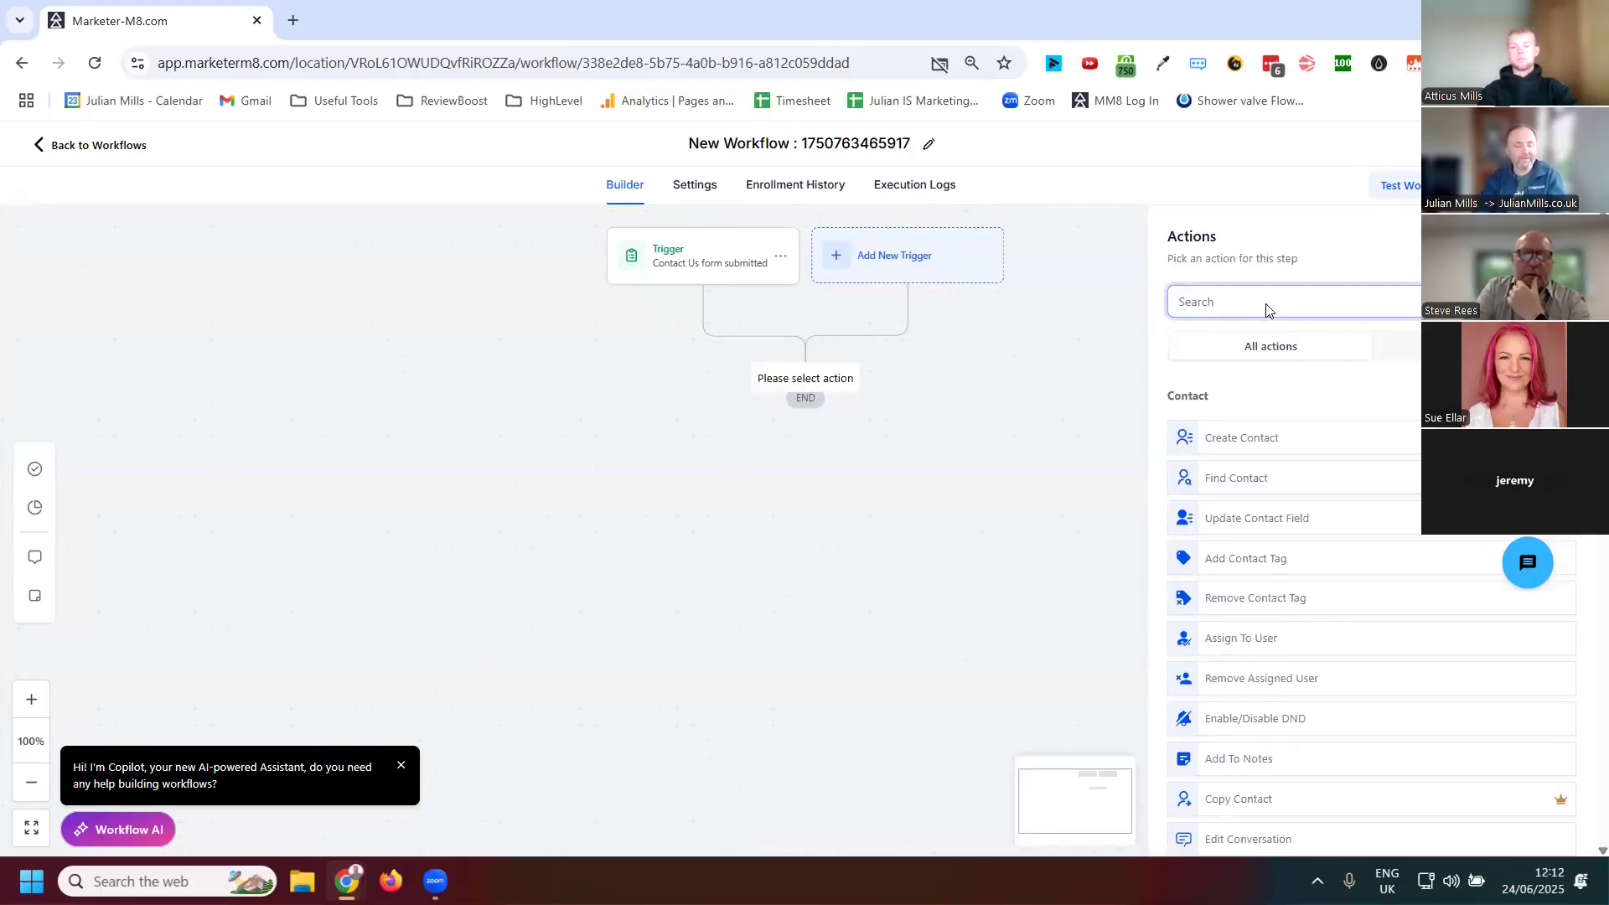
pyautogui.write('email')
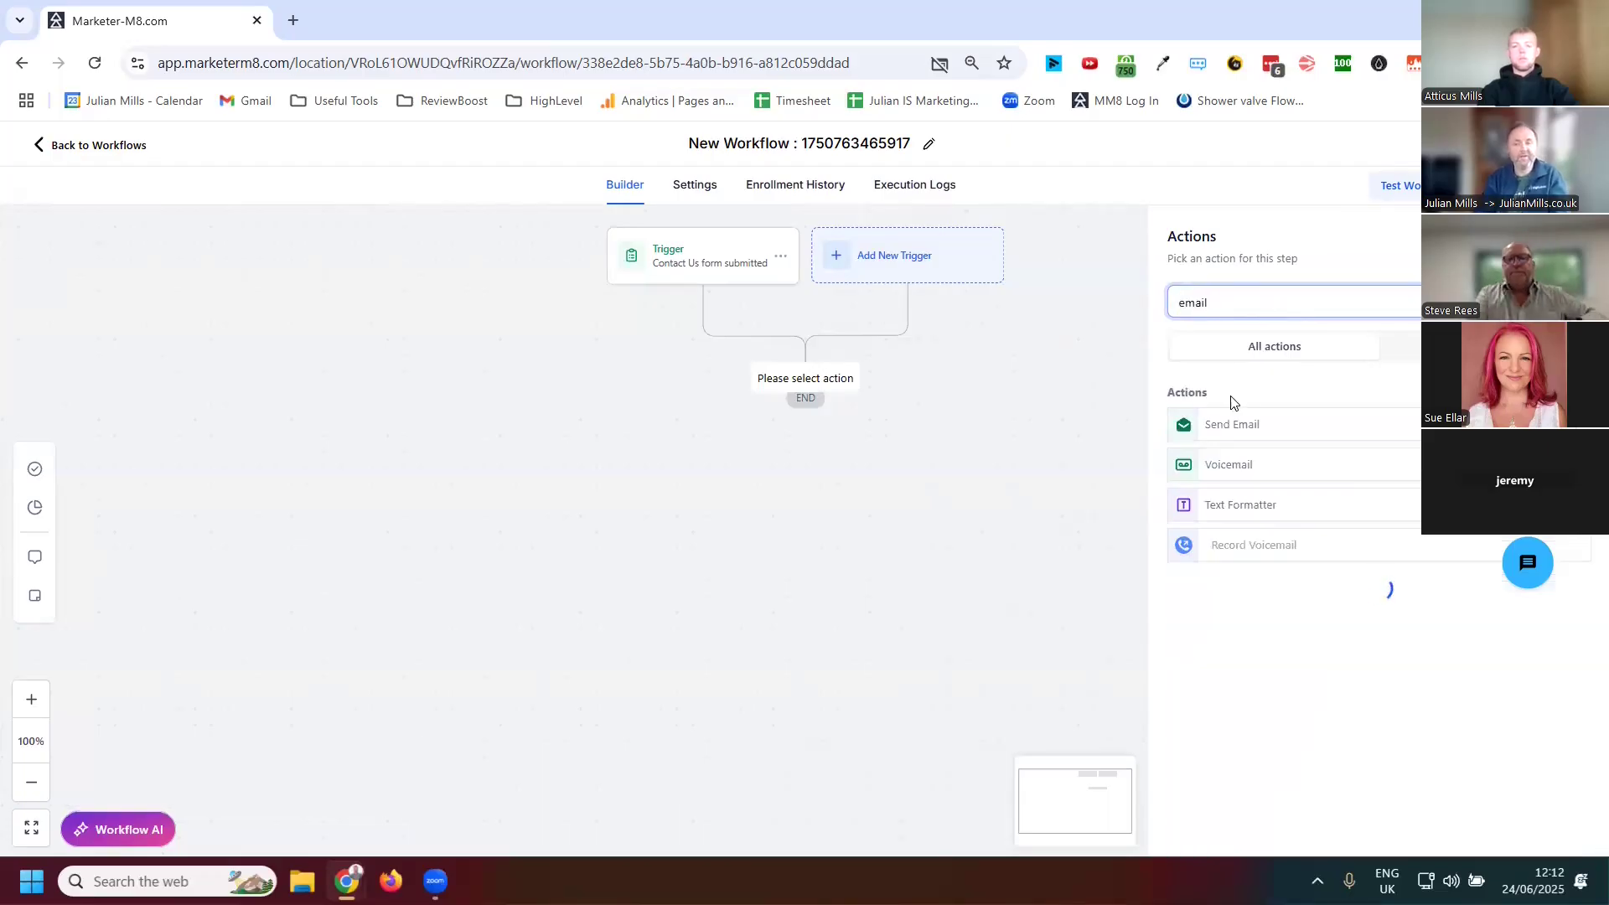
pyautogui.click(1244, 427)
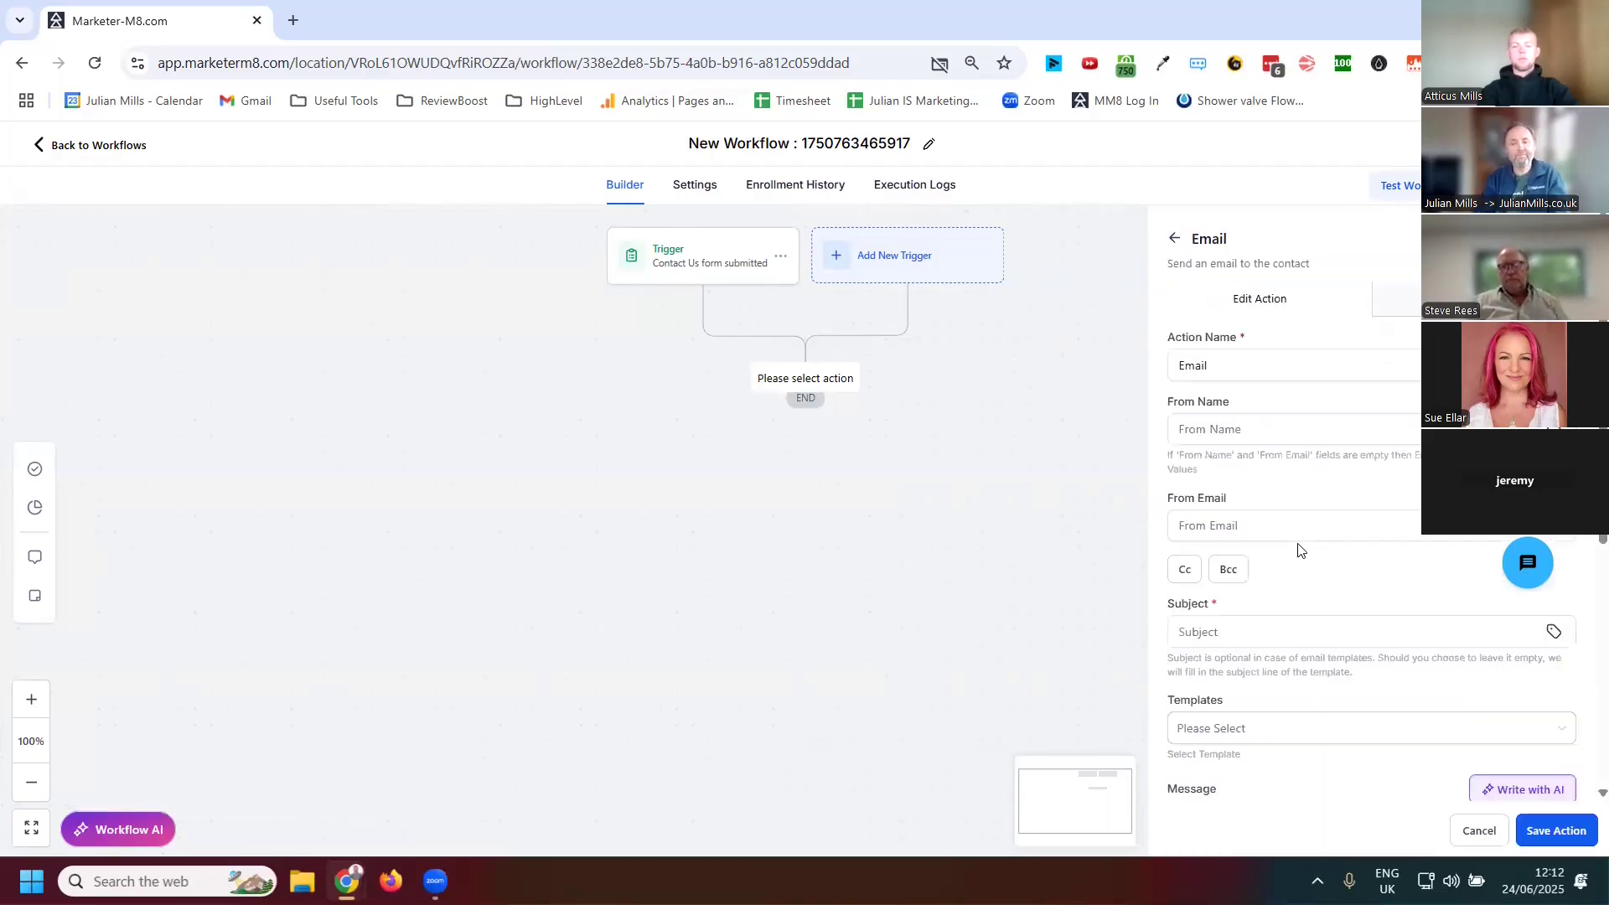
pyautogui.scroll(-1, 1338, 497)
pyautogui.scroll(-2, 1334, 500)
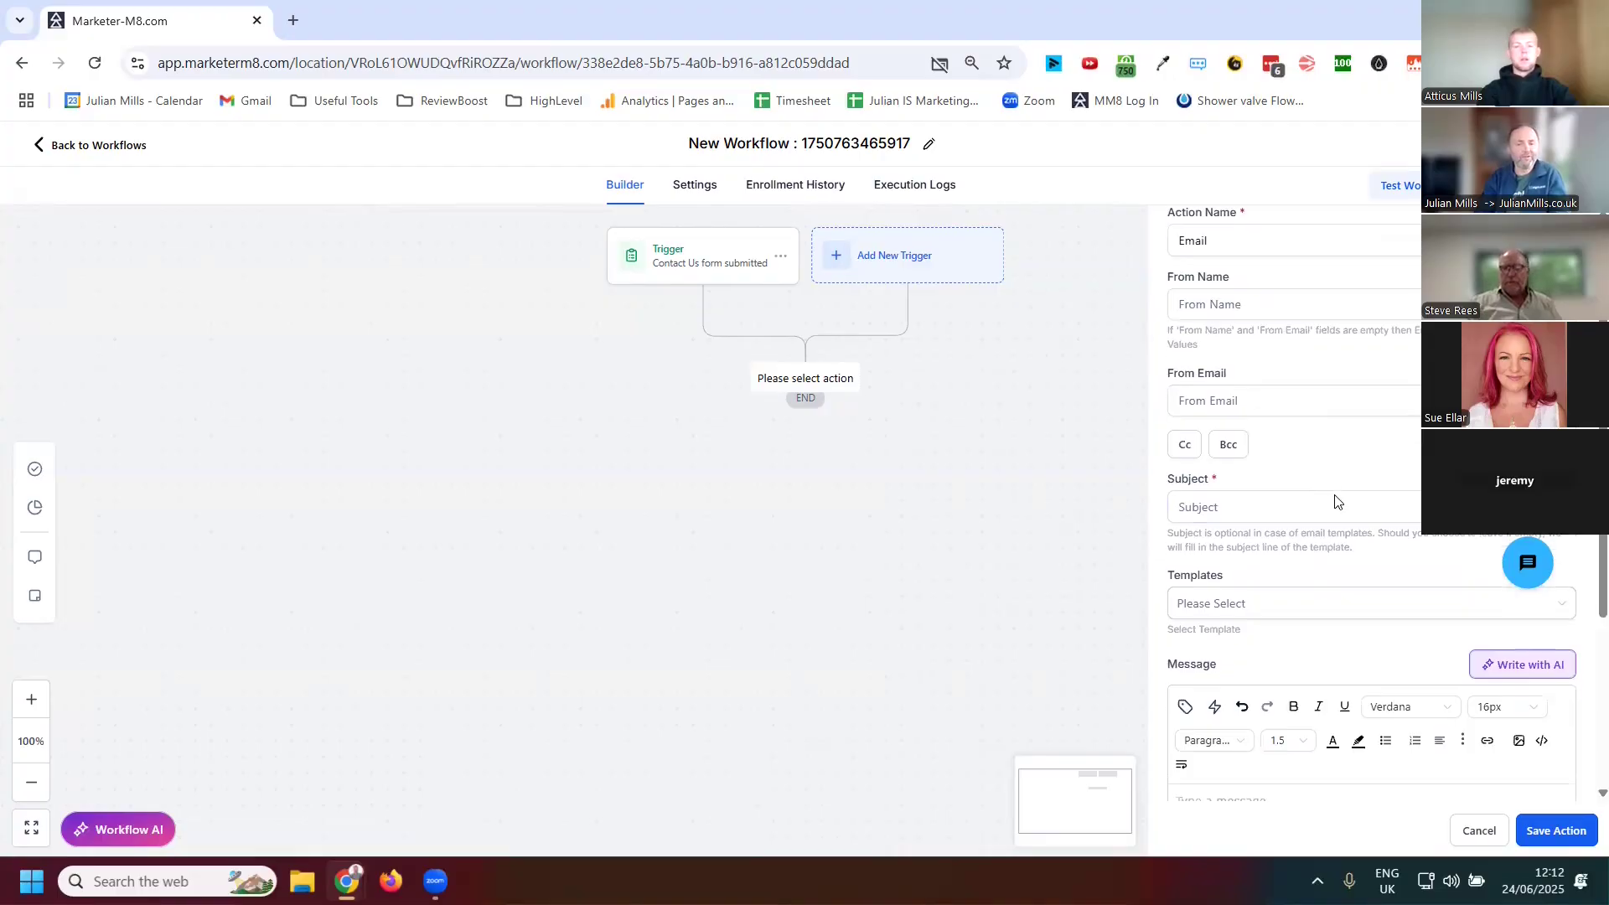
pyautogui.click(1230, 334)
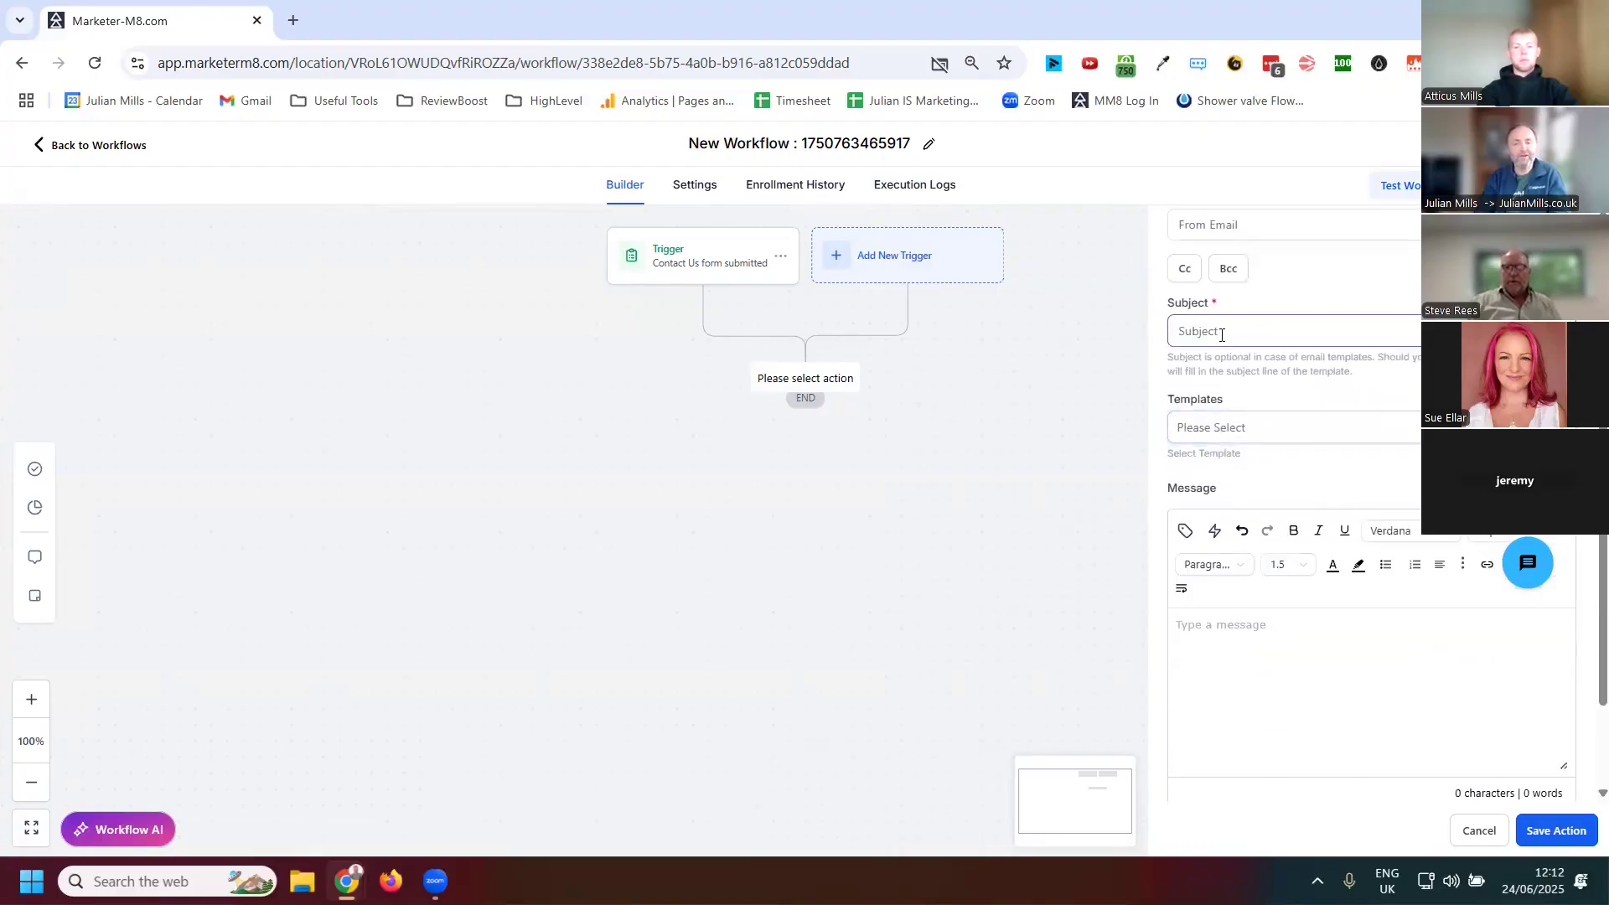
pyautogui.write('ttttt')
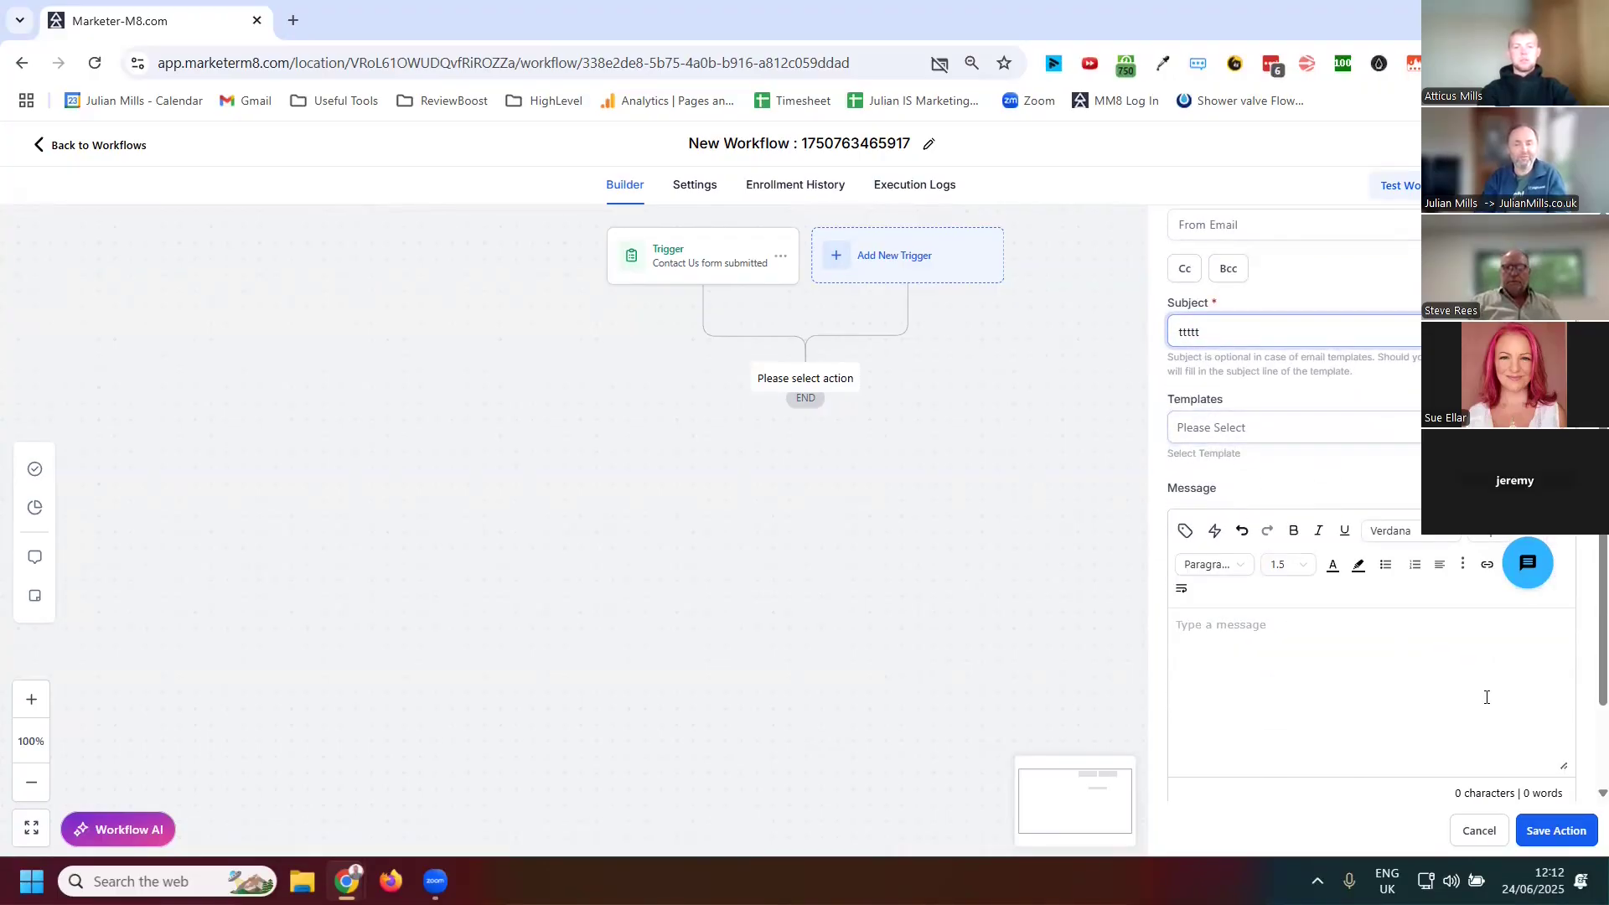
pyautogui.click(1556, 830)
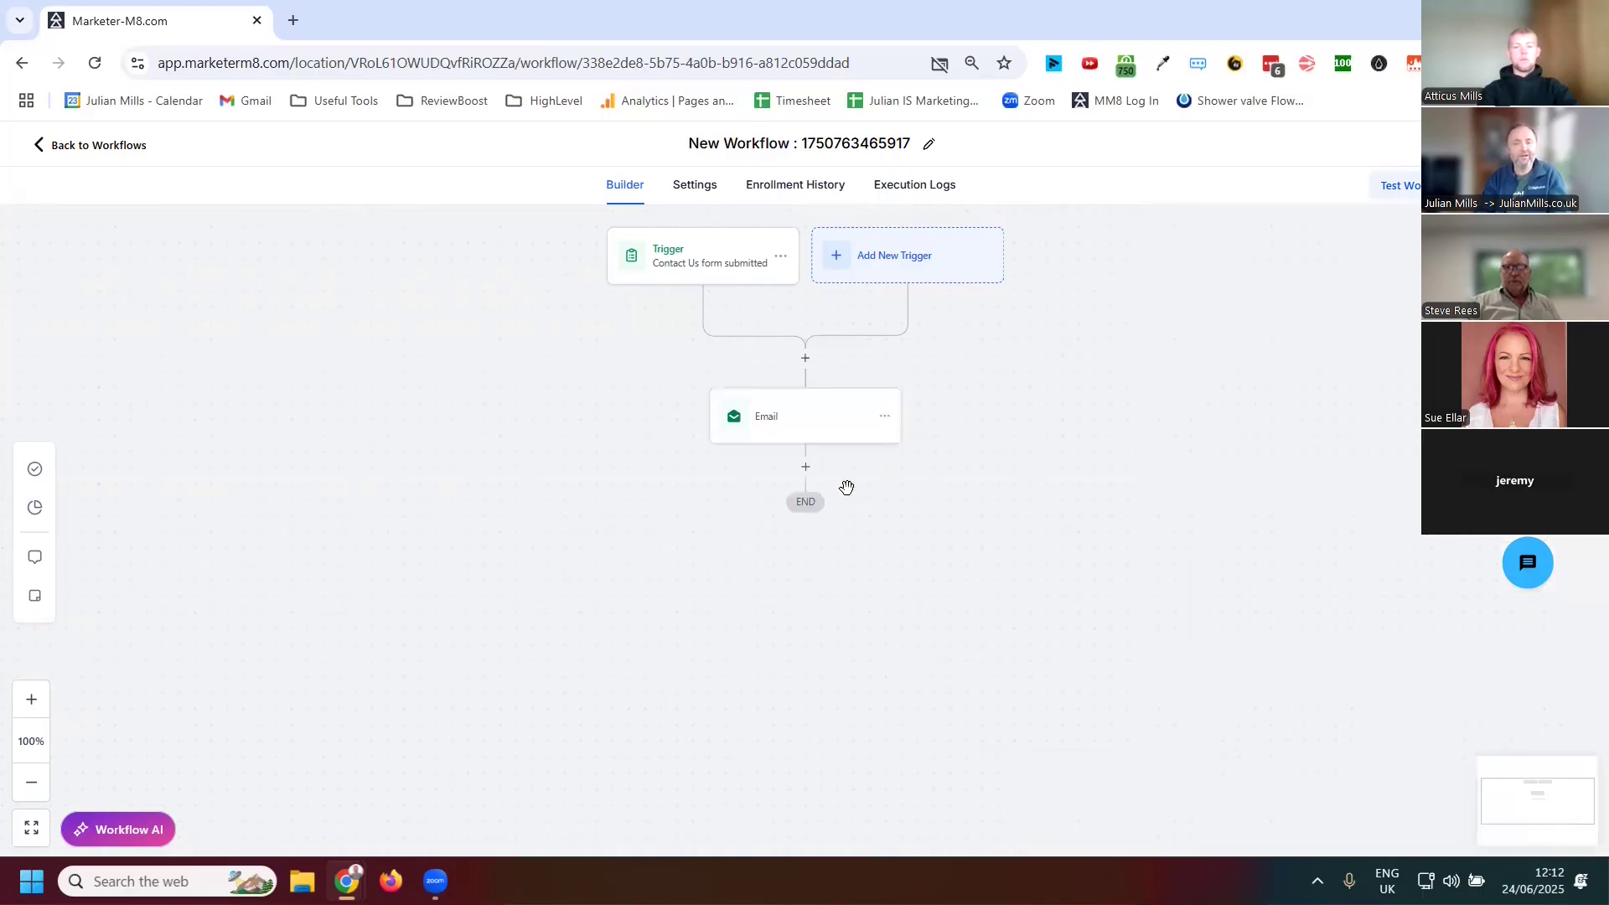
# Add a Send SMS action after the email with the message test and save it
pyautogui.click(805, 467)
pyautogui.click(1201, 303)
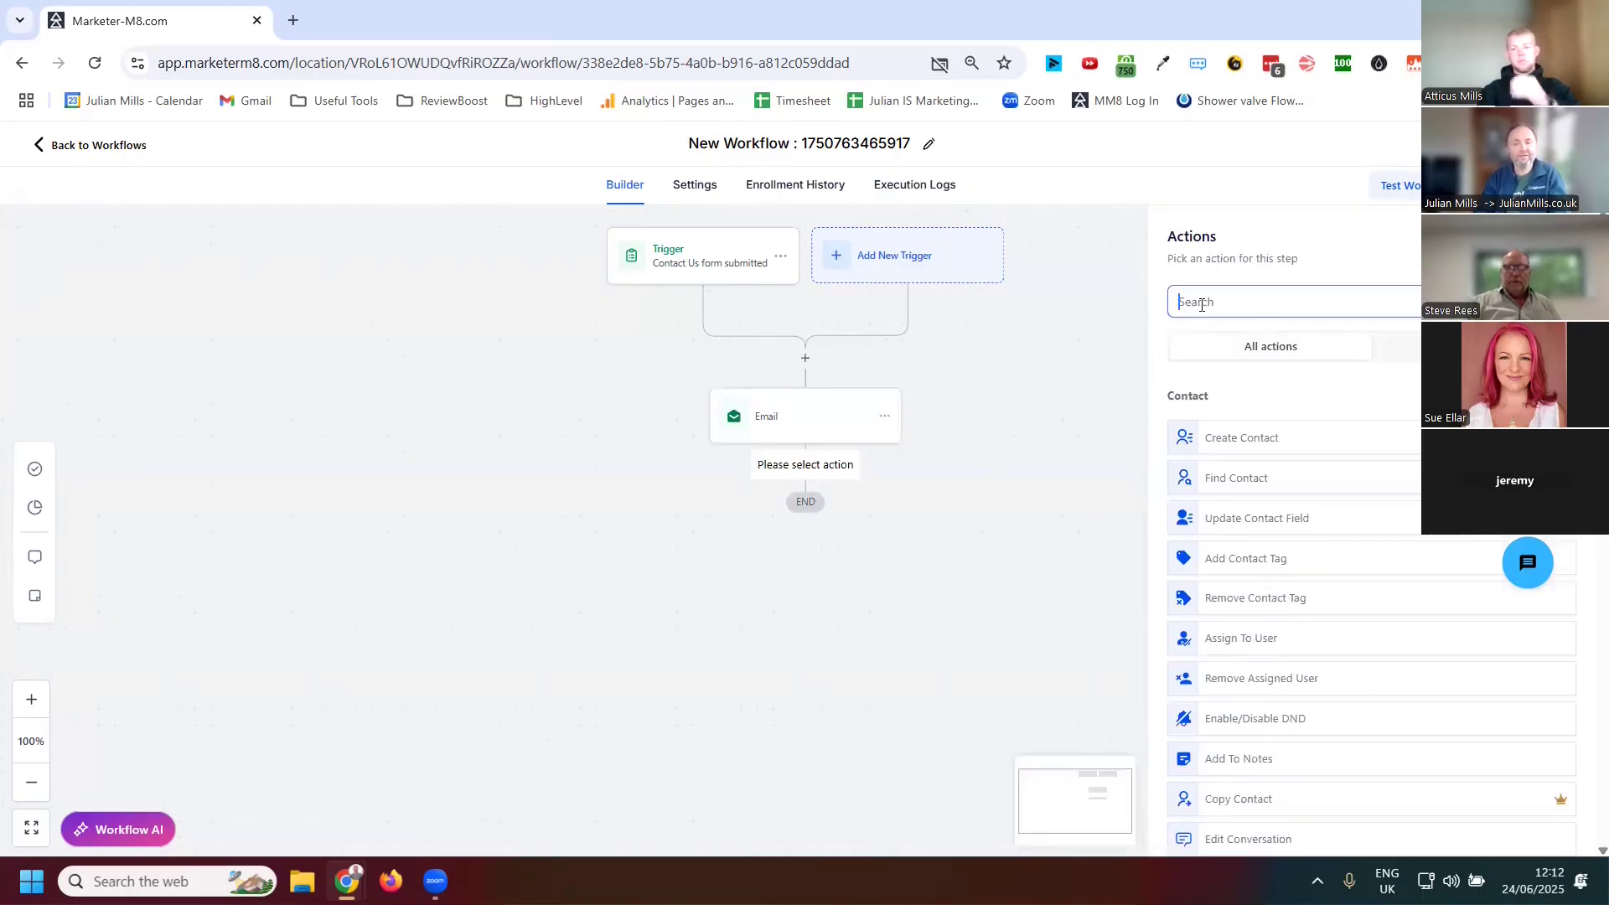
pyautogui.write('sms')
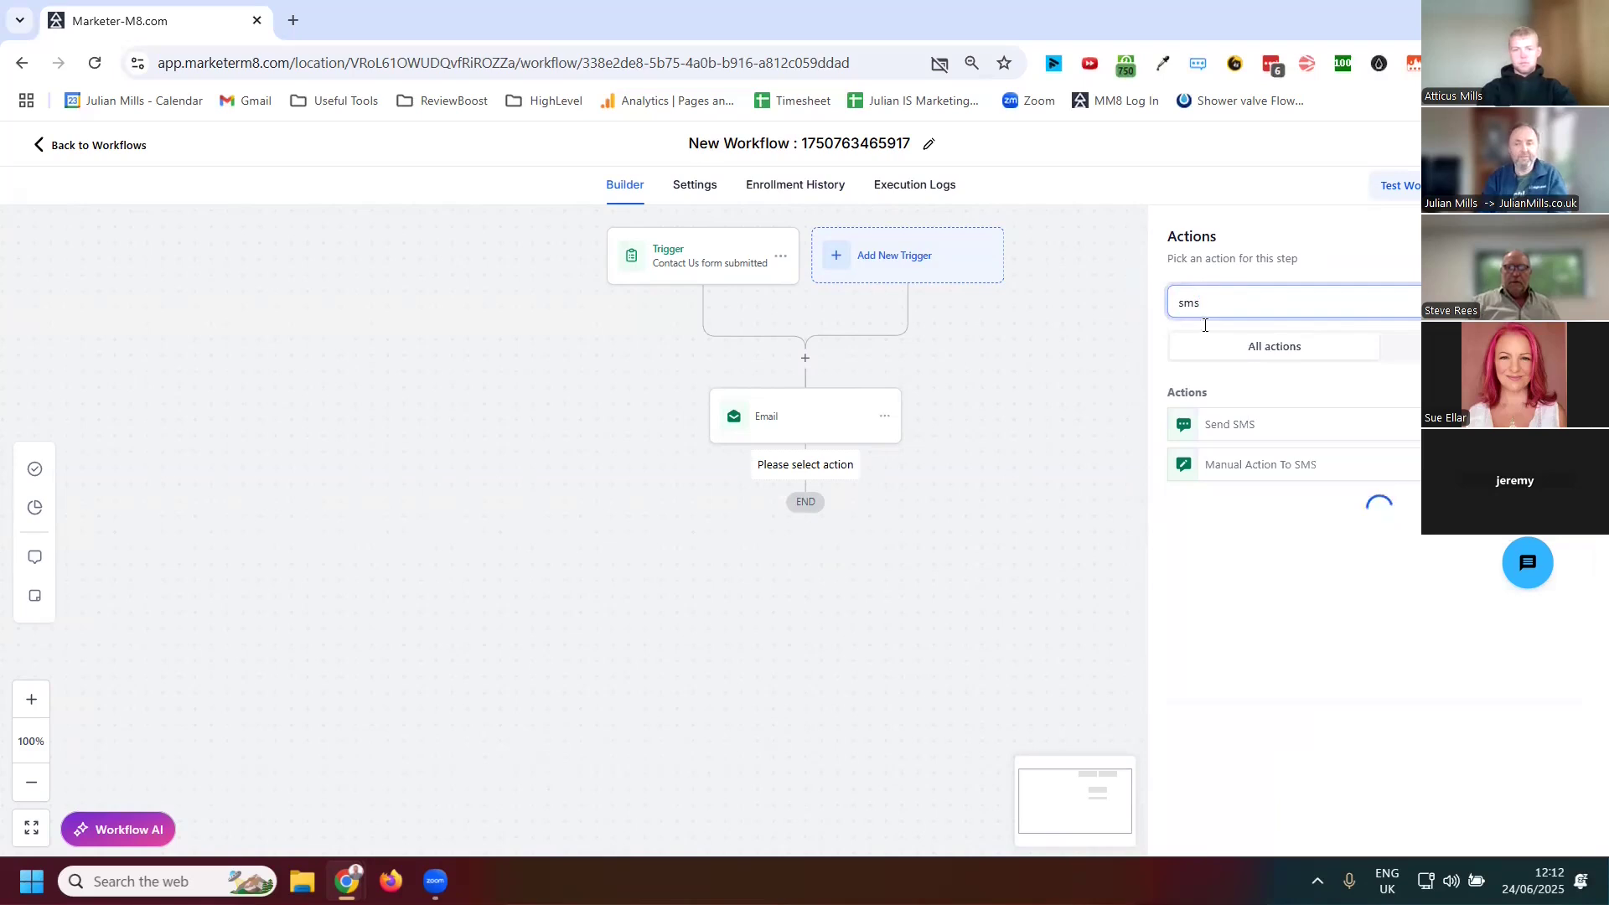
pyautogui.click(1243, 426)
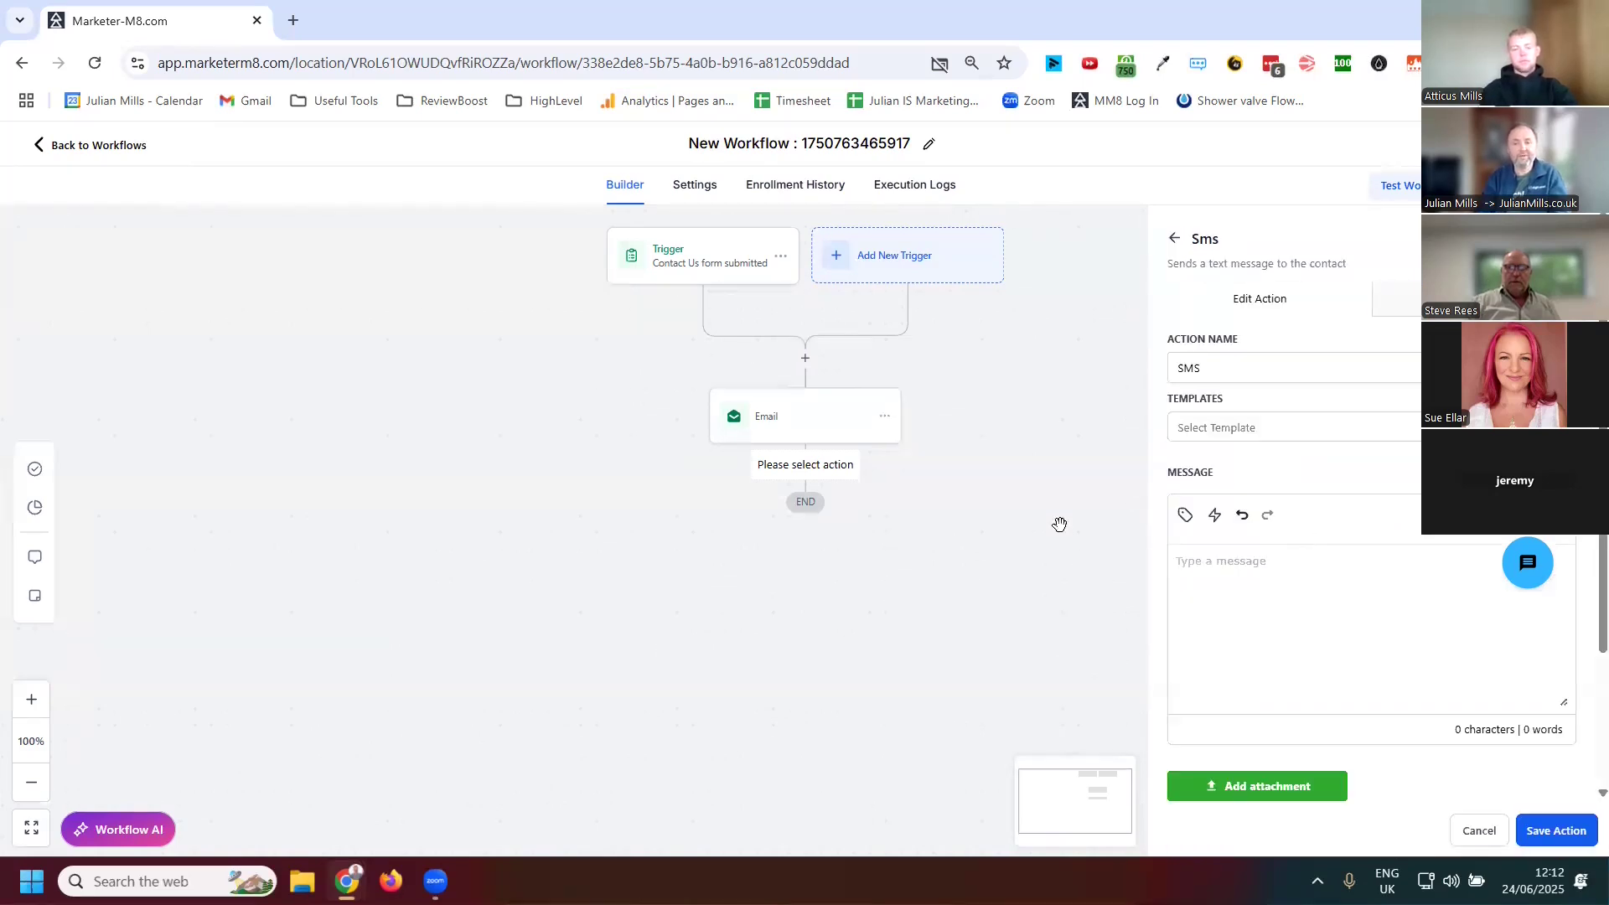
pyautogui.click(1249, 575)
pyautogui.write('test')
pyautogui.click(1554, 830)
# Try to add a Create/Update Opportunity action after the SMS, then discard it
pyautogui.click(805, 571)
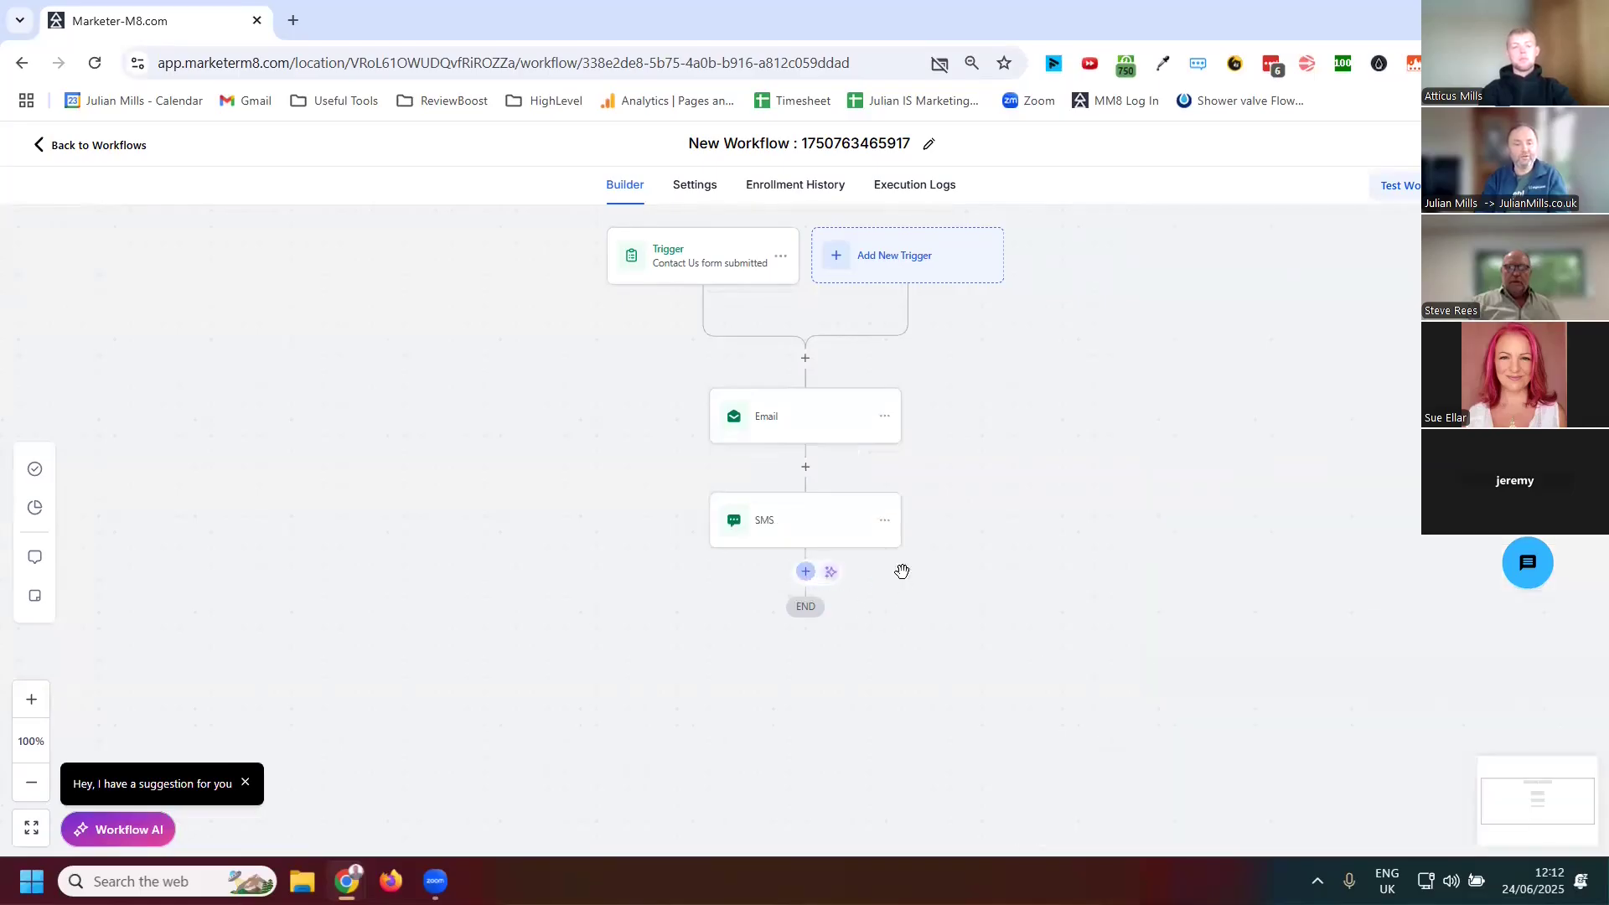
pyautogui.click(1207, 303)
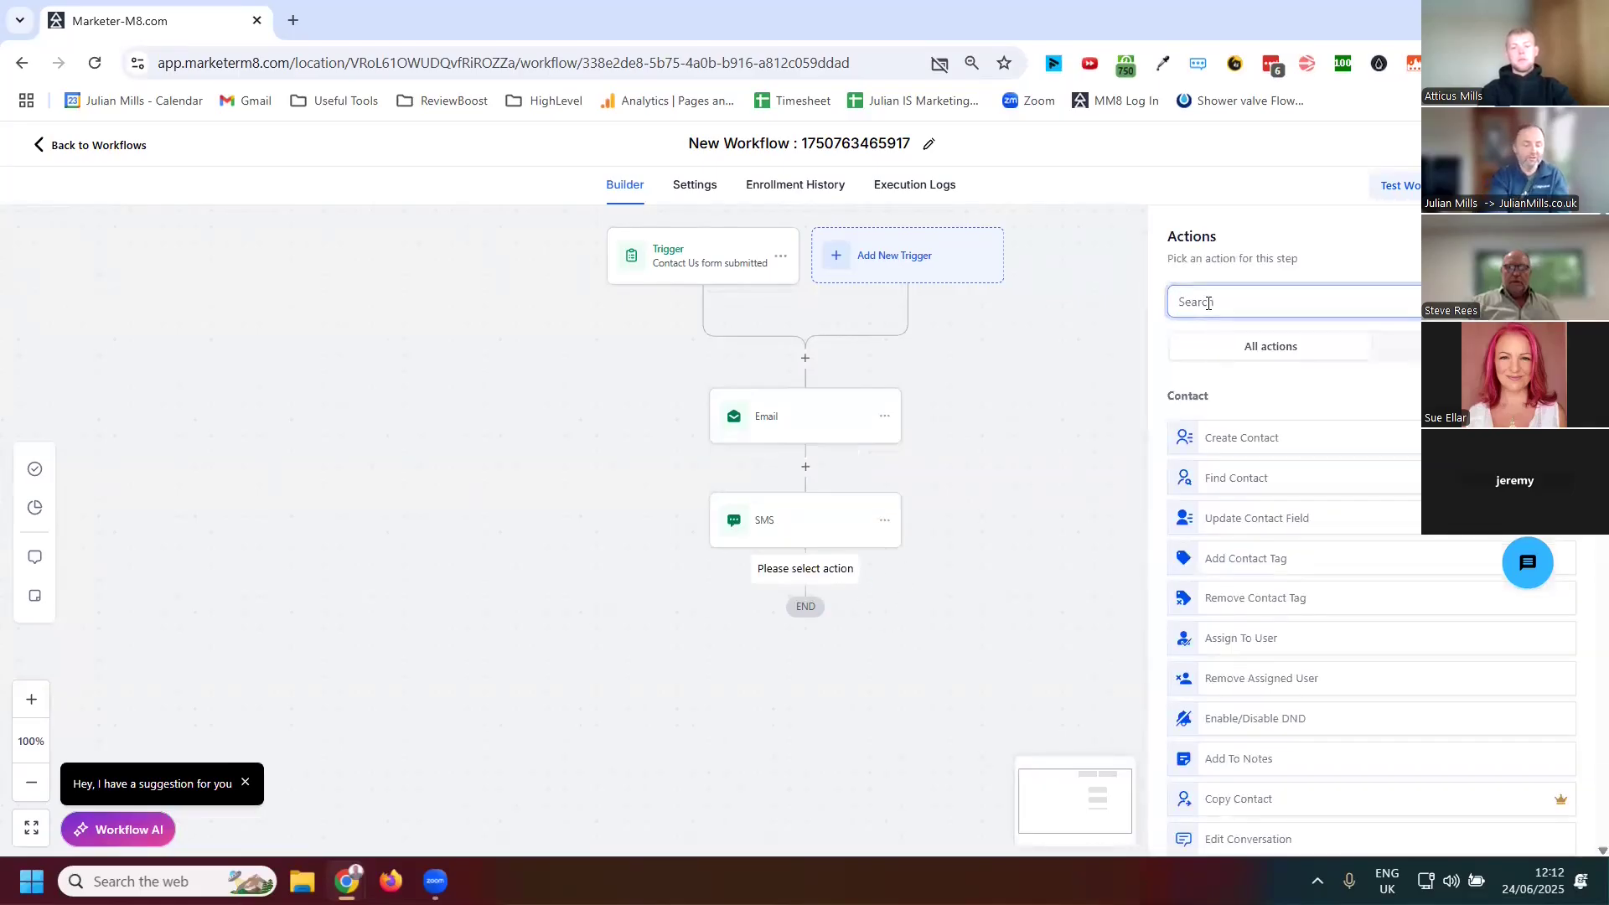
pyautogui.write('opportunit')
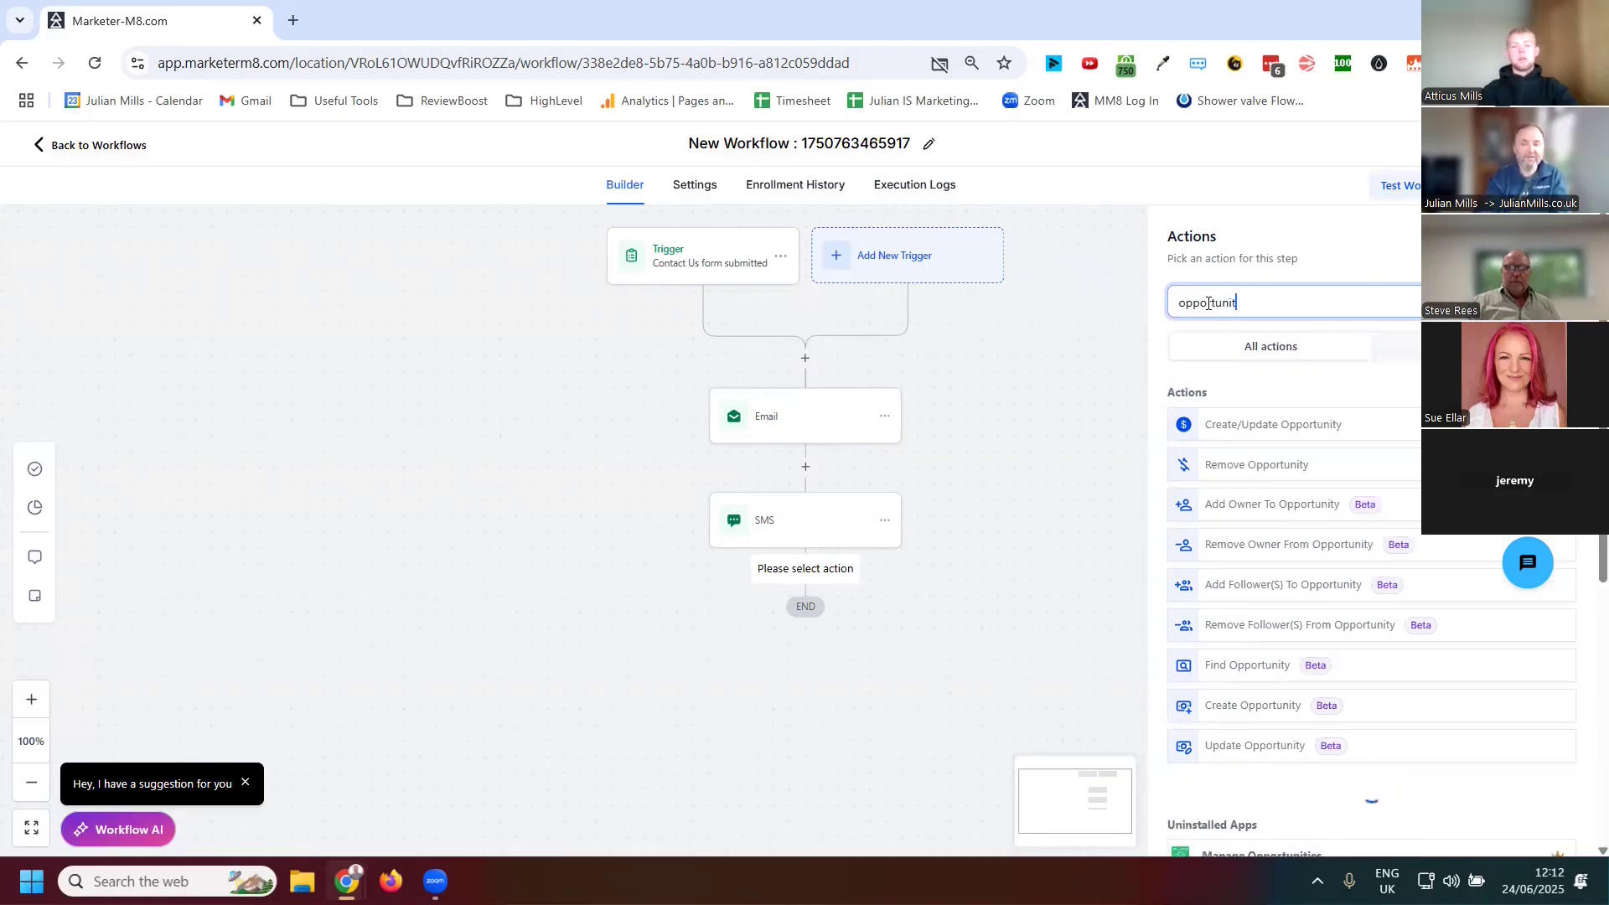
pyautogui.click(1297, 427)
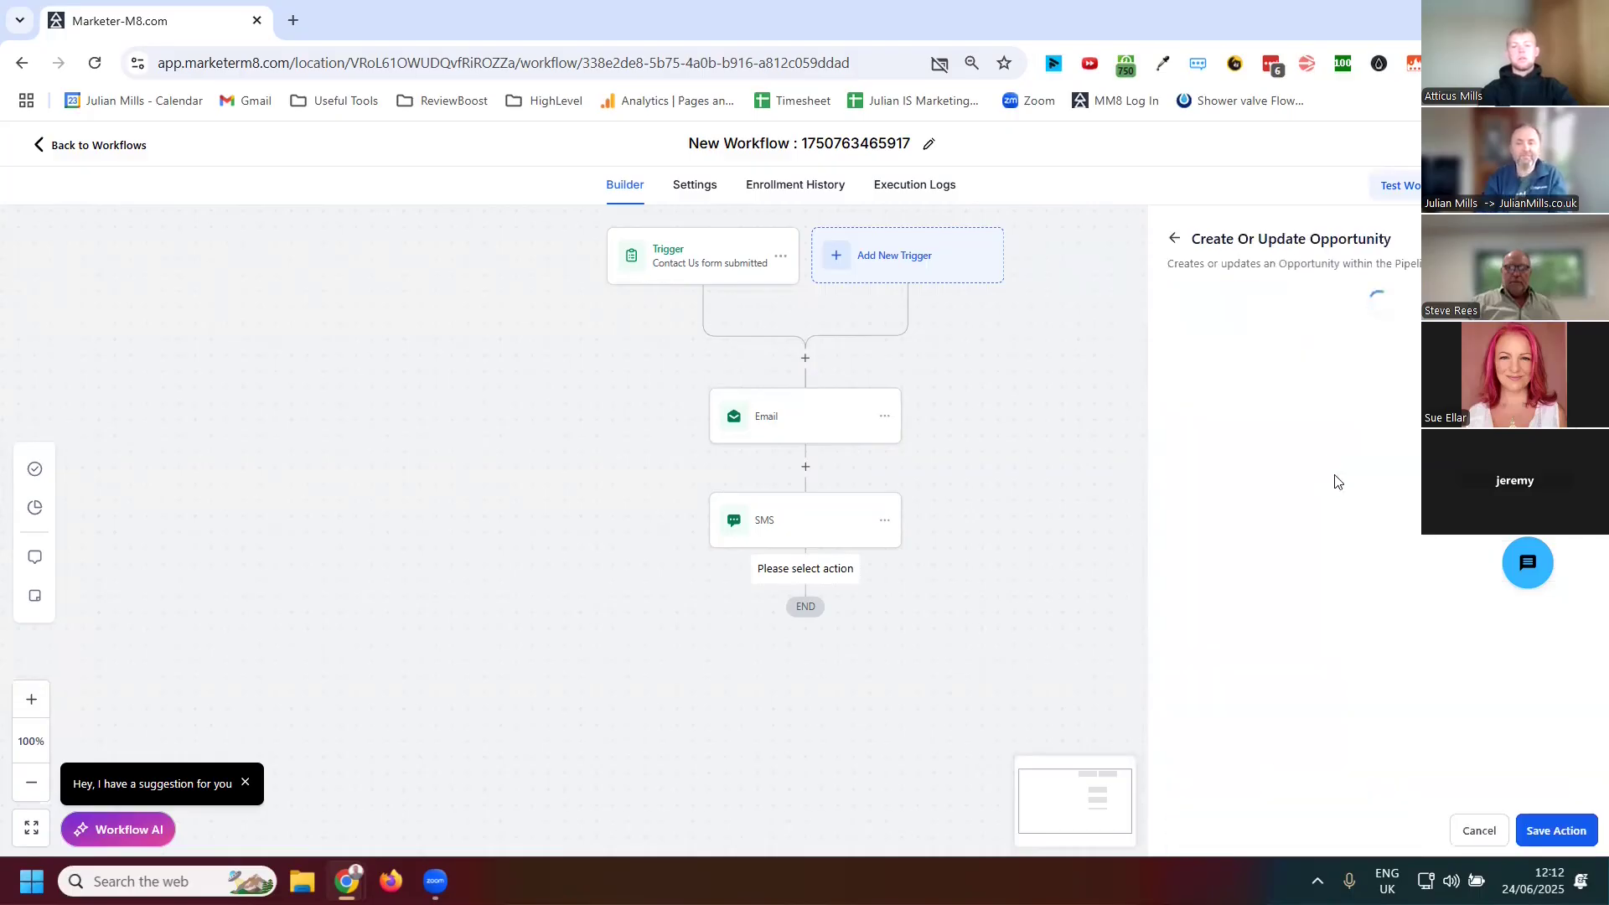
pyautogui.click(1556, 832)
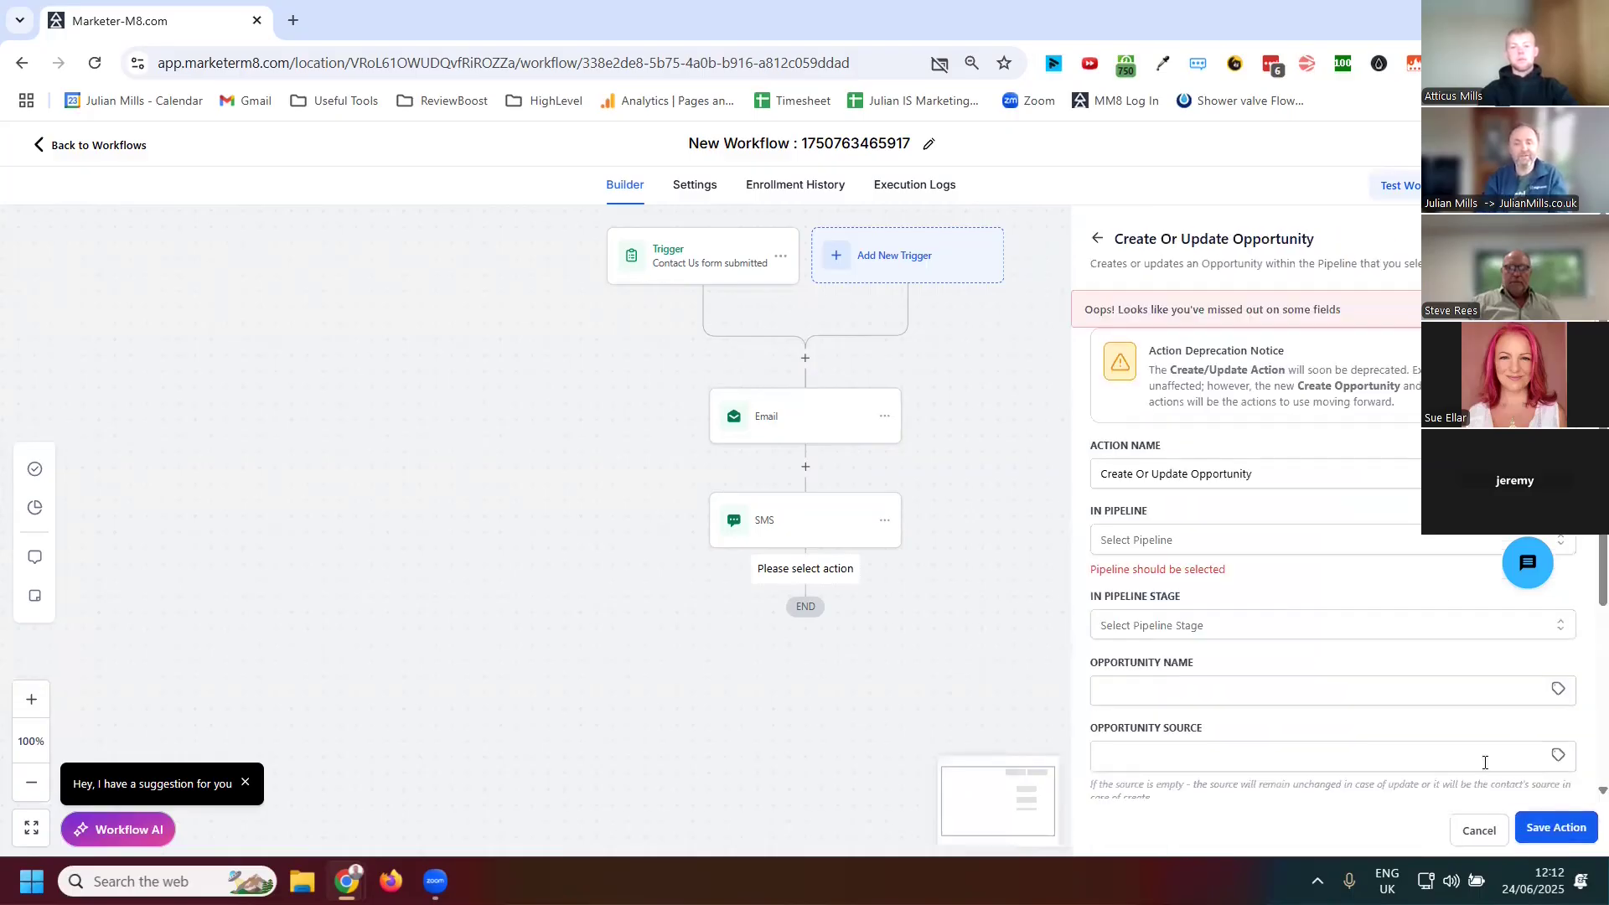
pyautogui.click(1476, 832)
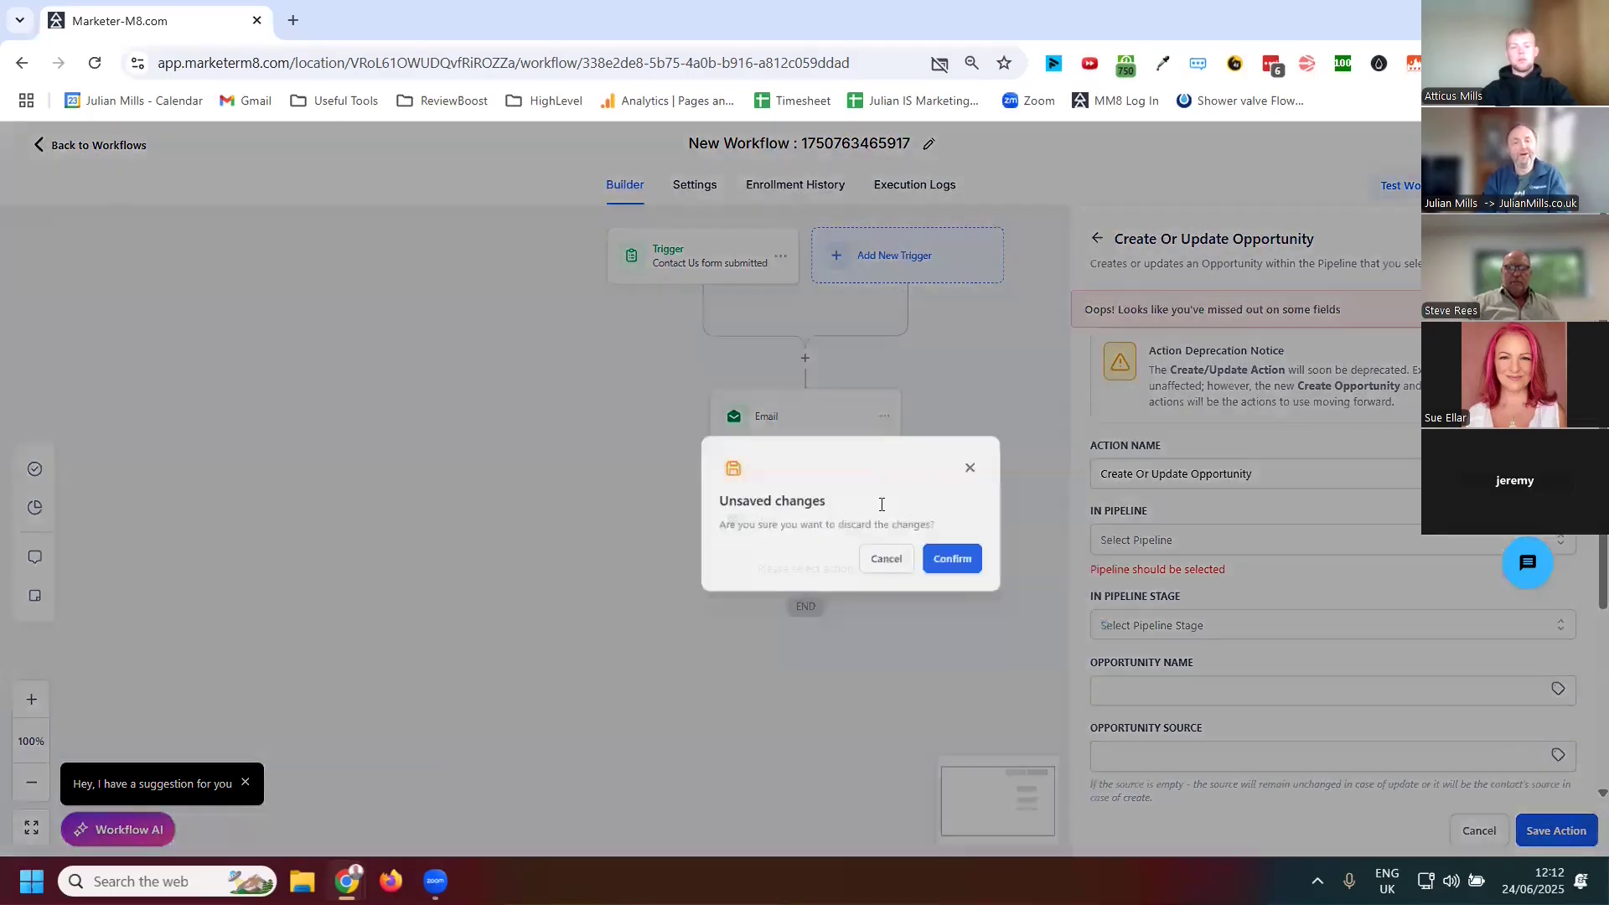
pyautogui.click(933, 442)
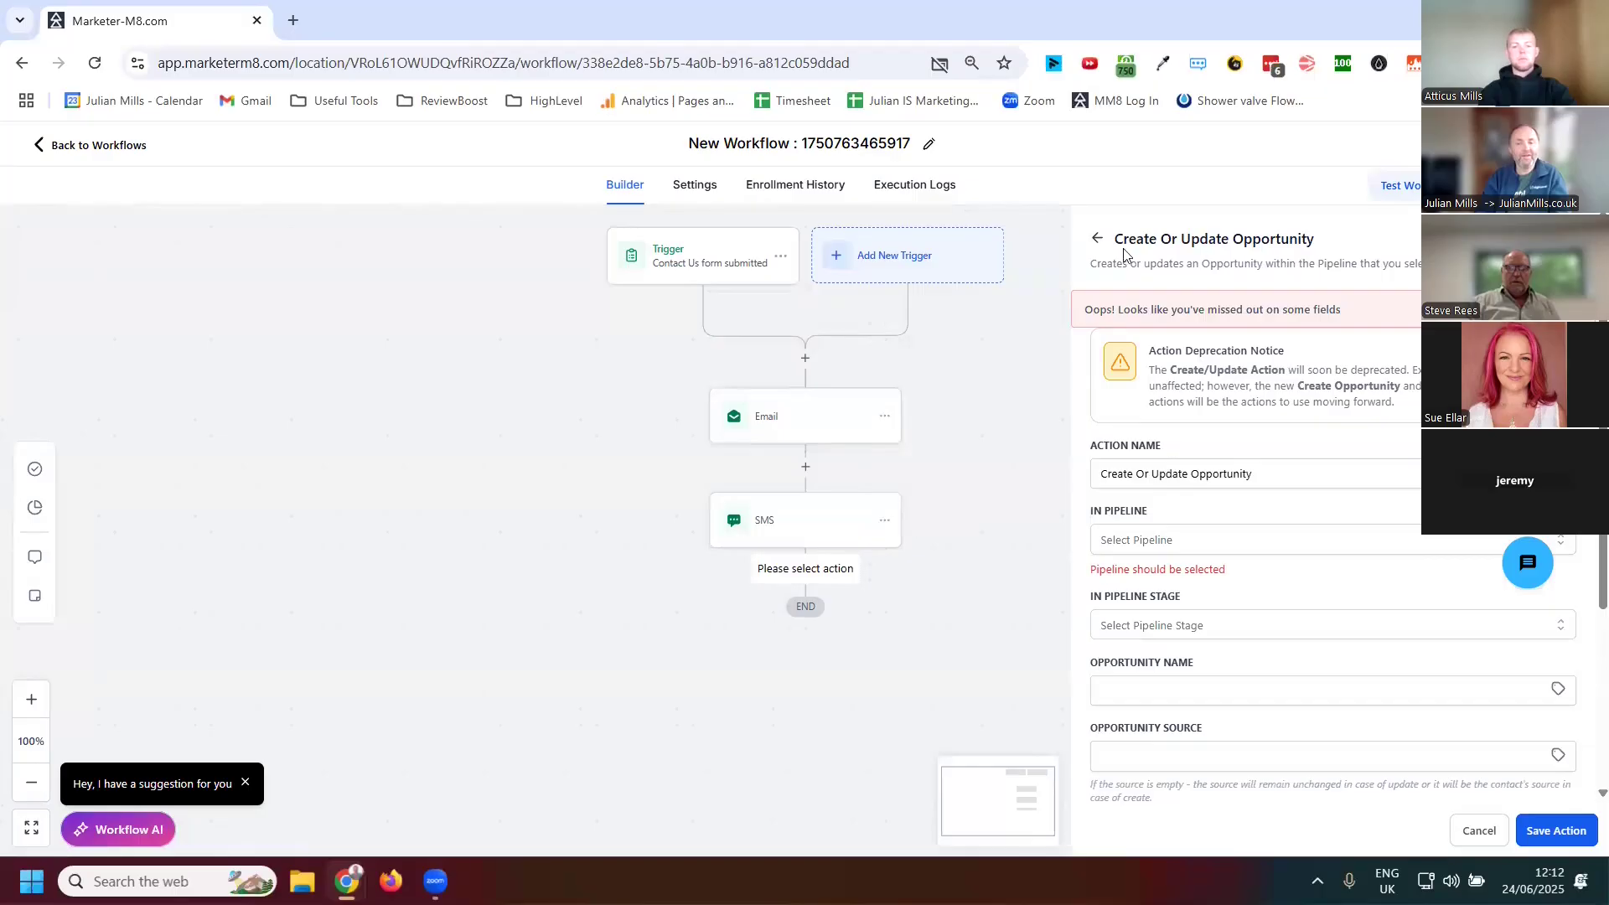
pyautogui.click(1098, 241)
pyautogui.click(933, 539)
# Search for and add a Send Internal Notification action after the SMS, choosing SMS as its notification type
pyautogui.moveTo(1253, 317); pyautogui.dragTo(1124, 309)
pyautogui.write('internal')
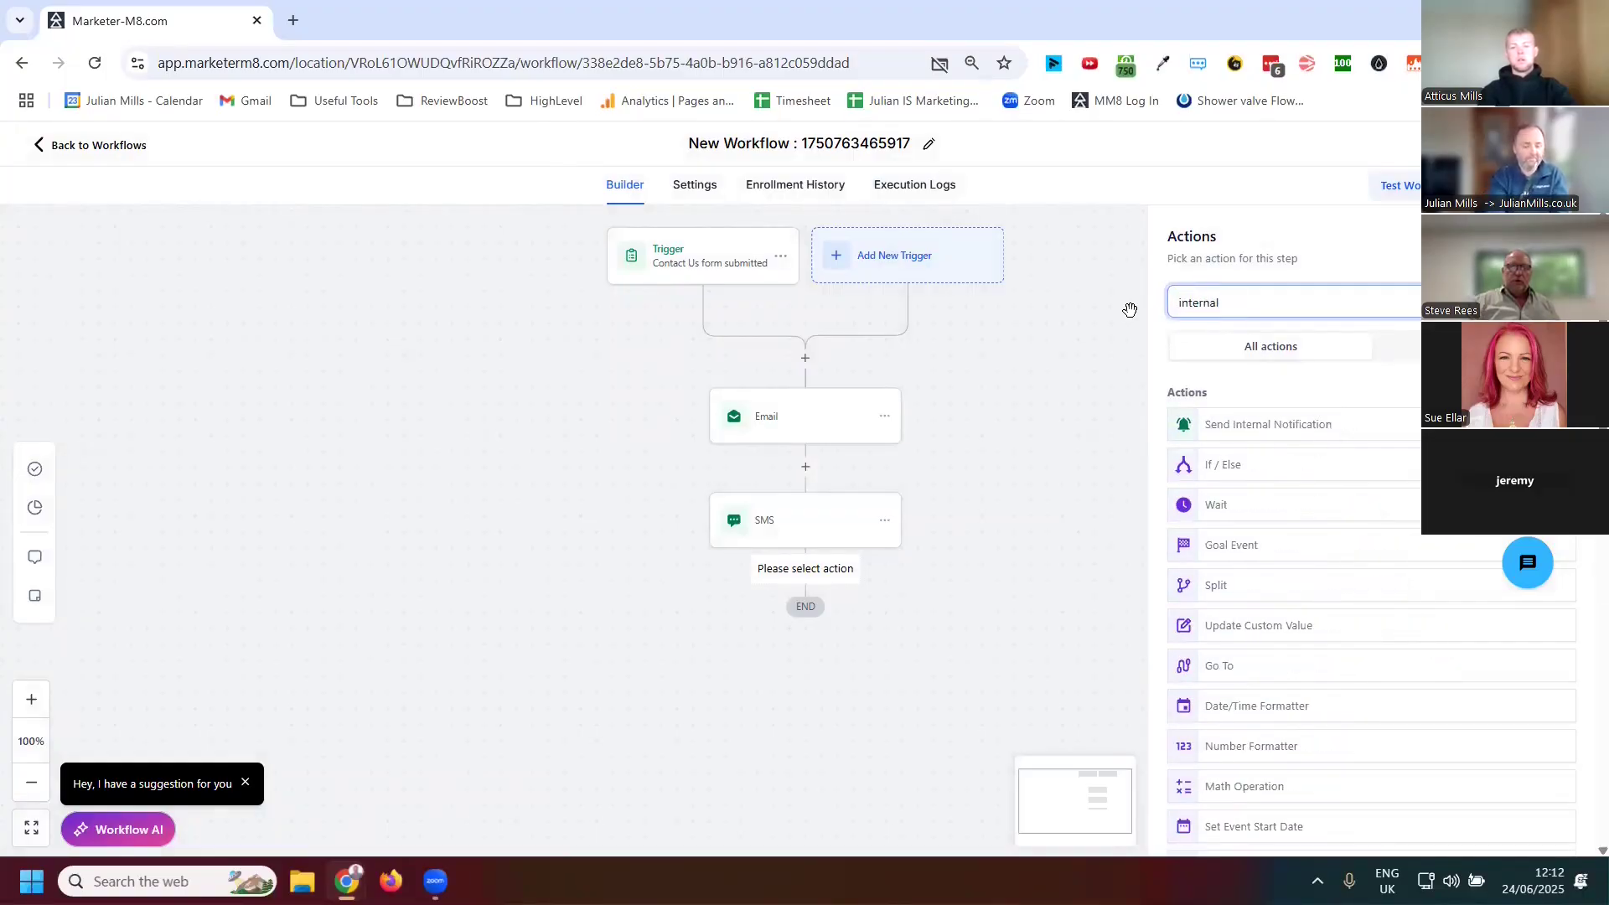
pyautogui.write(' notificatui')
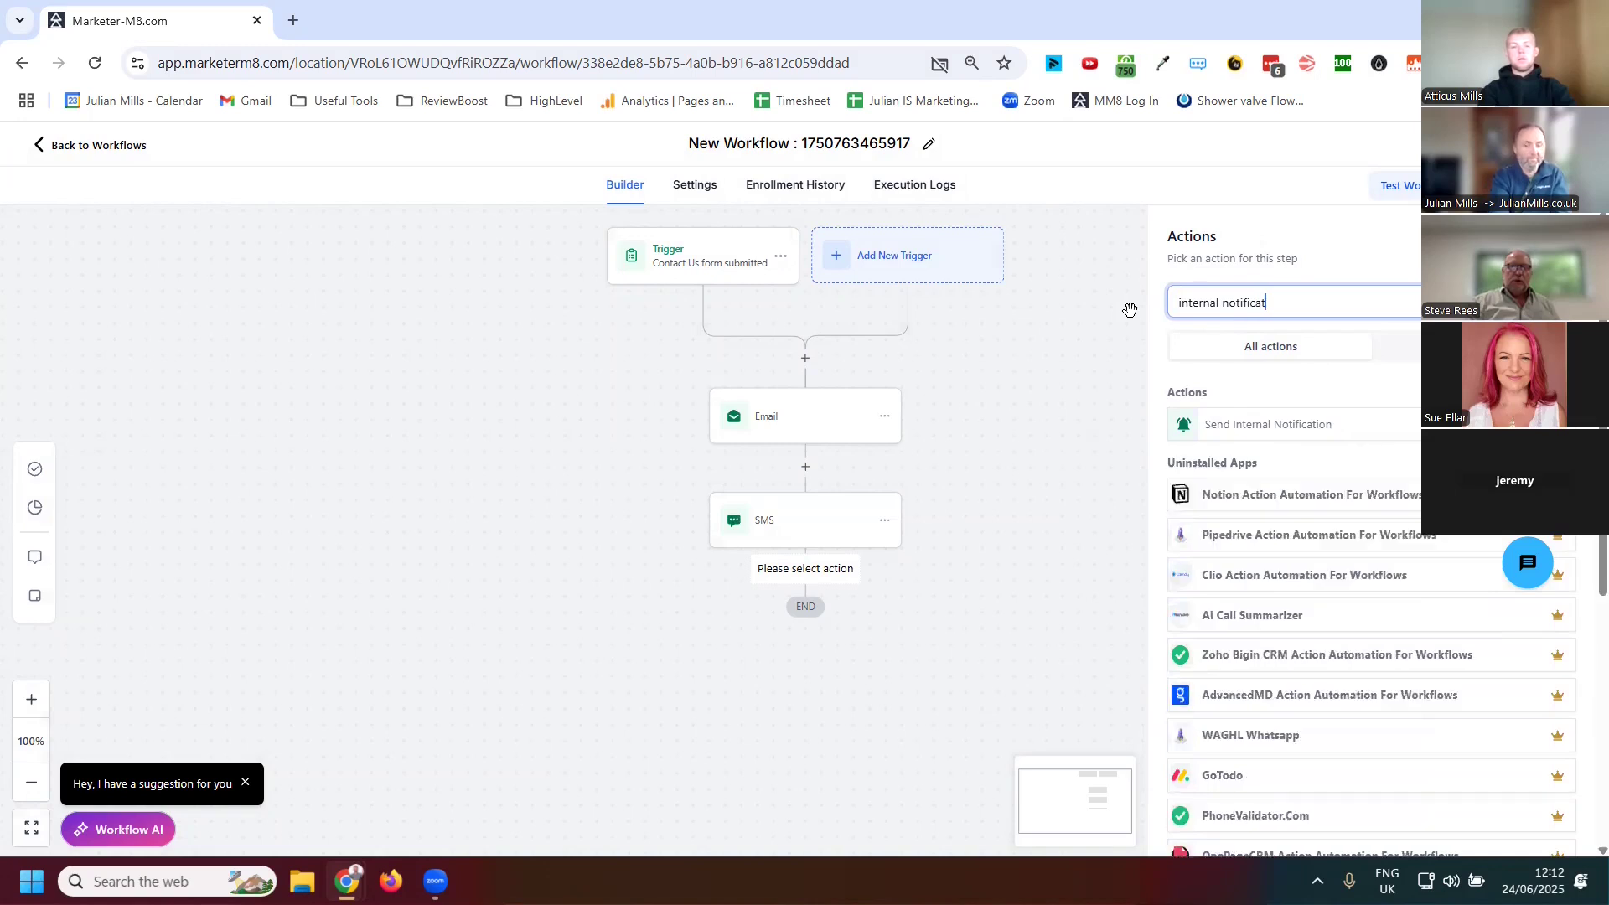
pyautogui.press('BackSpace')
pyautogui.press('BackSpace')
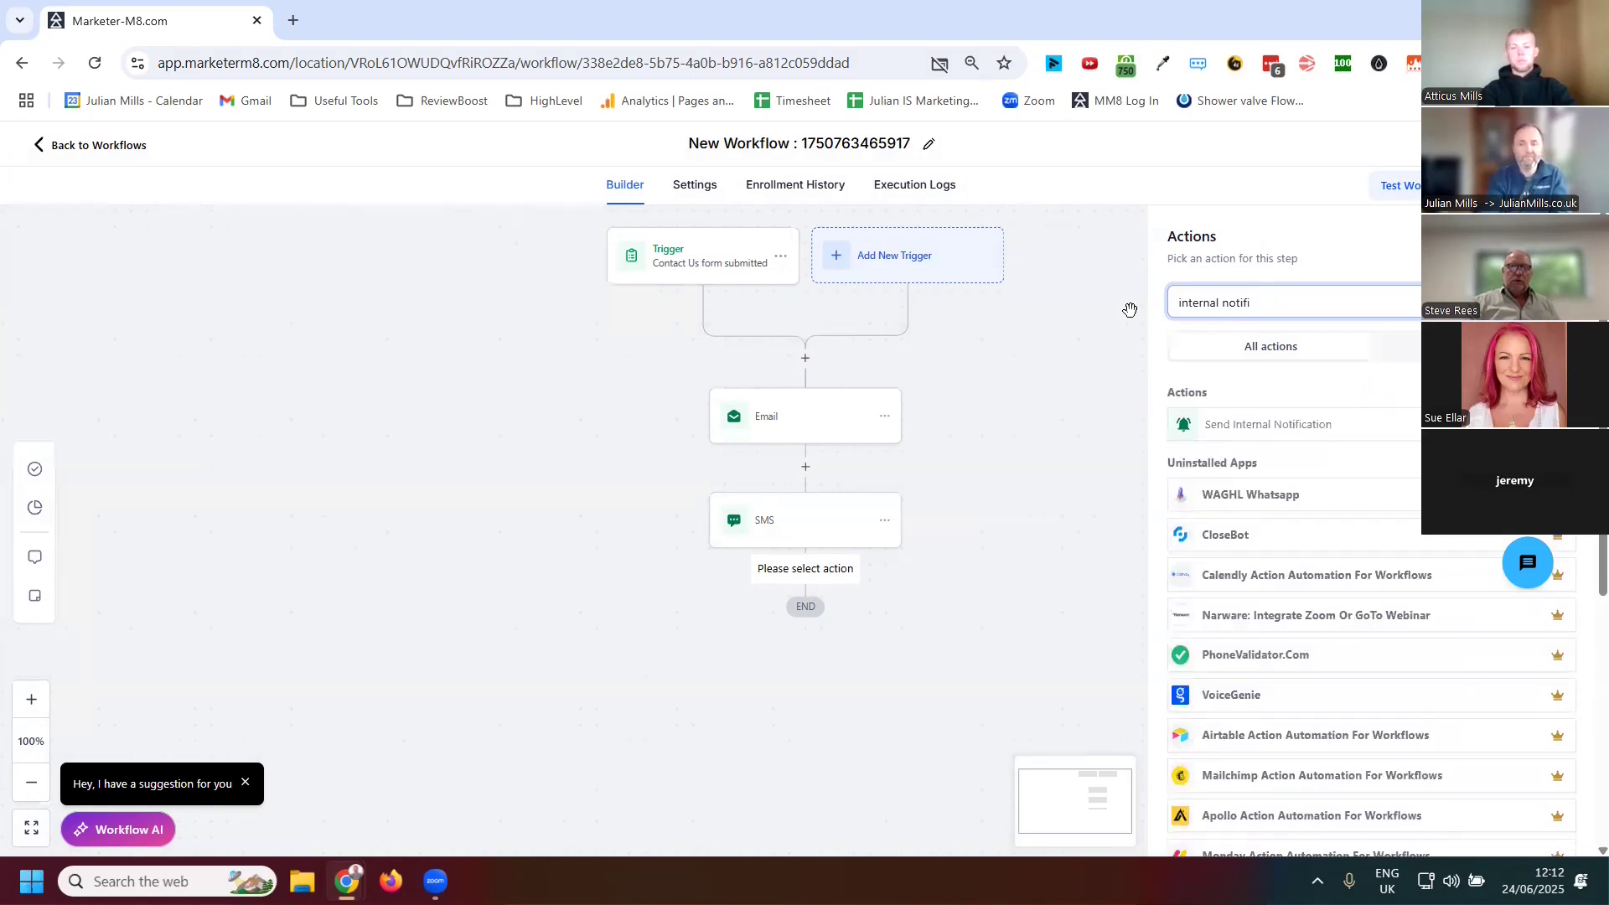
pyautogui.click(1242, 435)
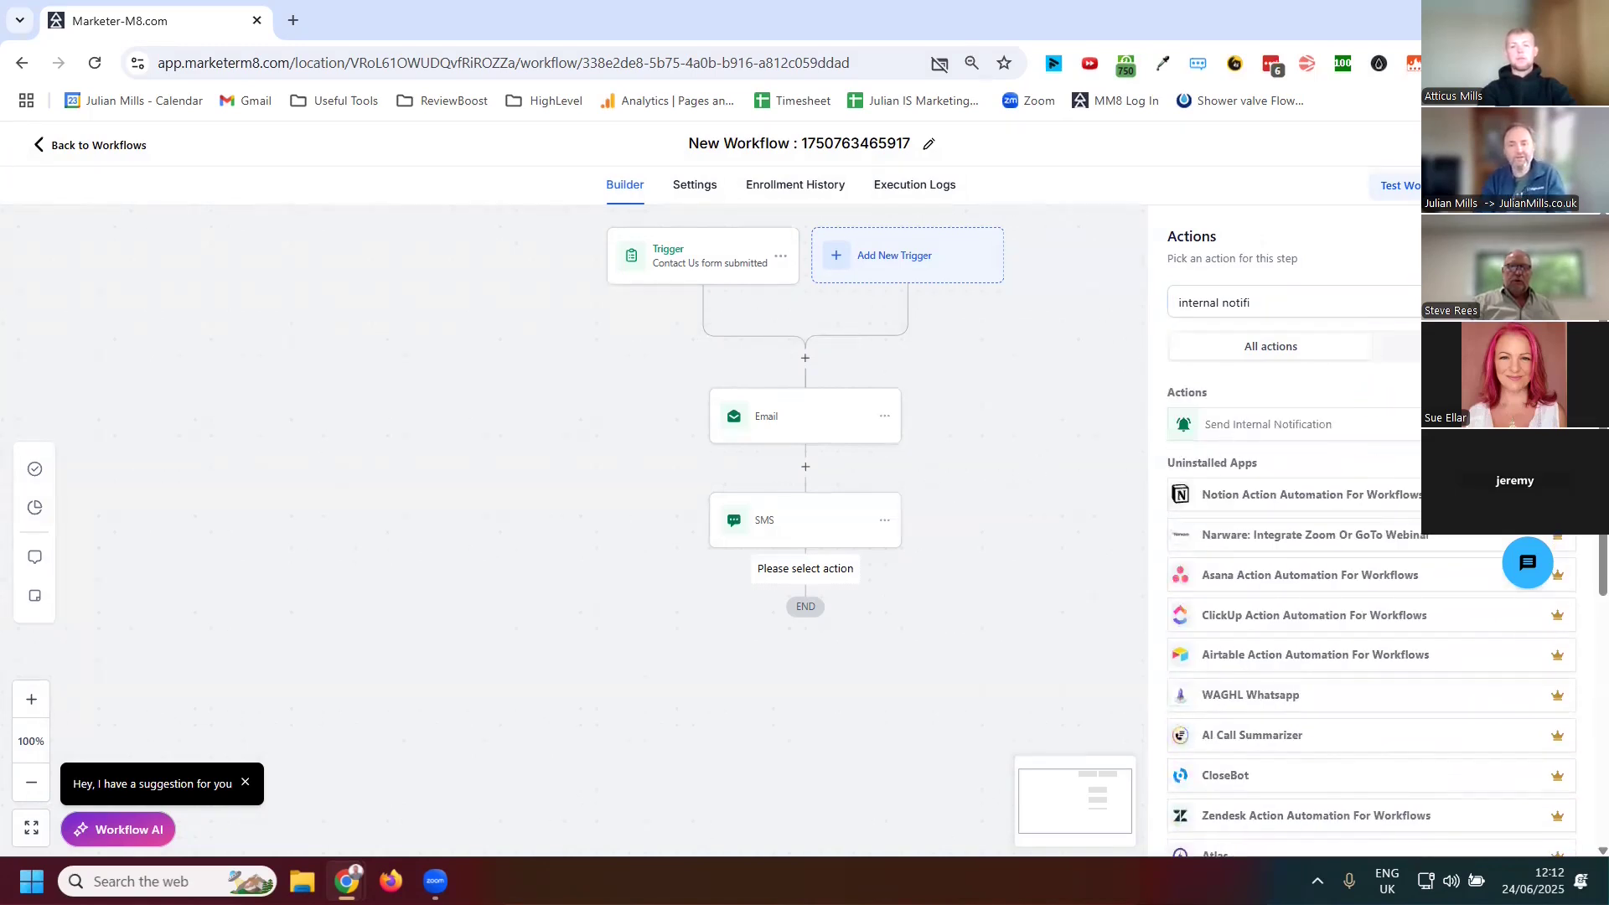
pyautogui.click(1299, 437)
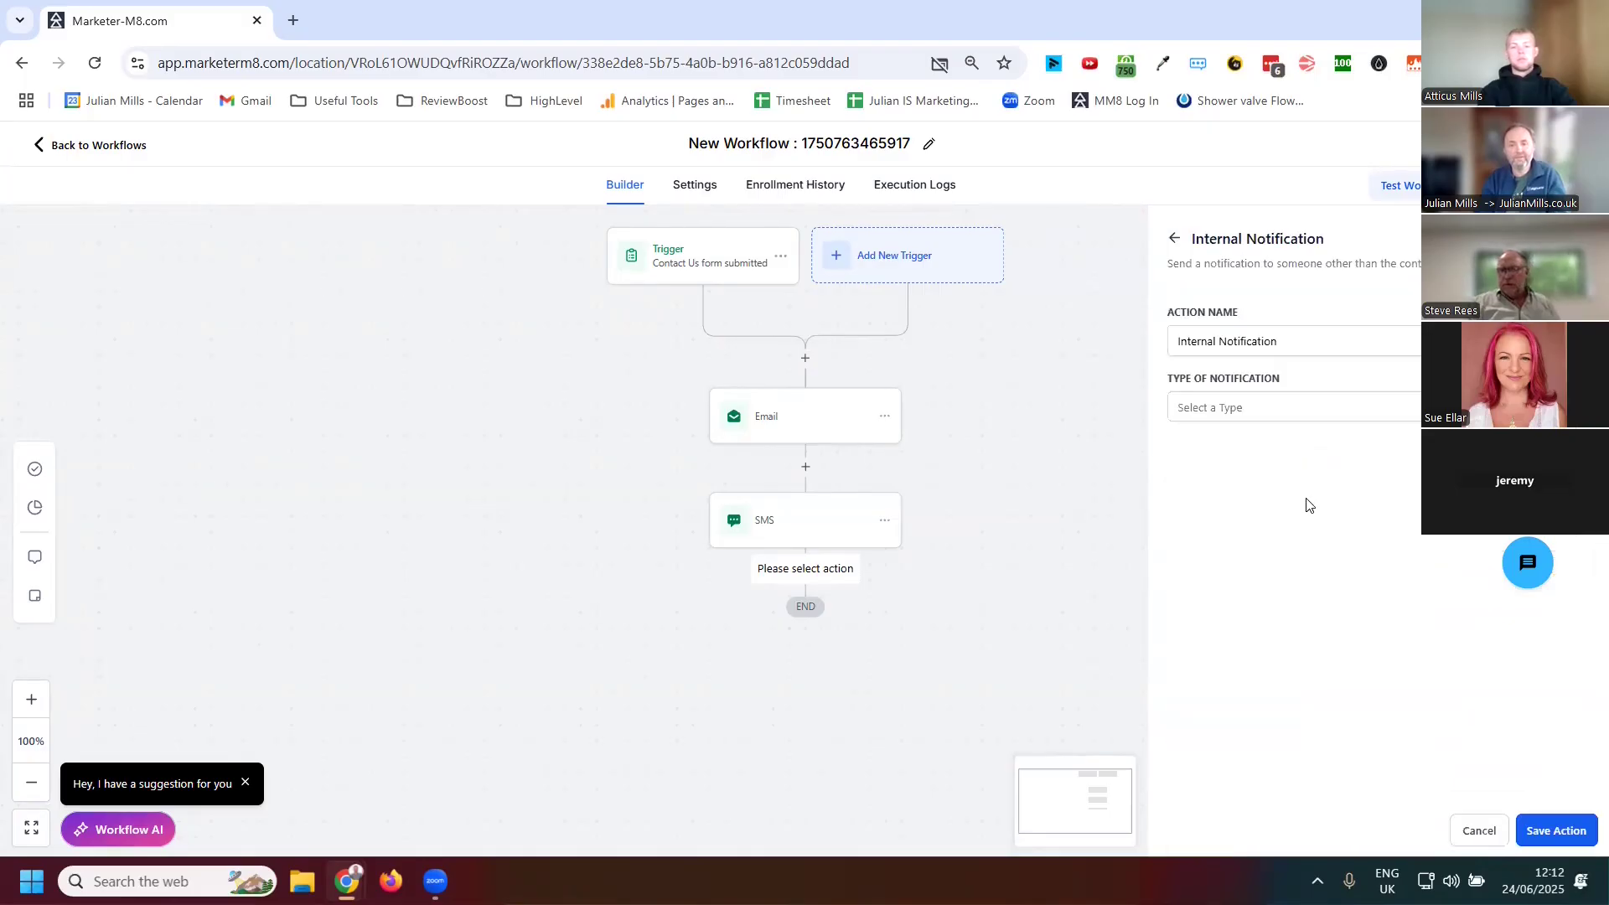
pyautogui.click(1269, 411)
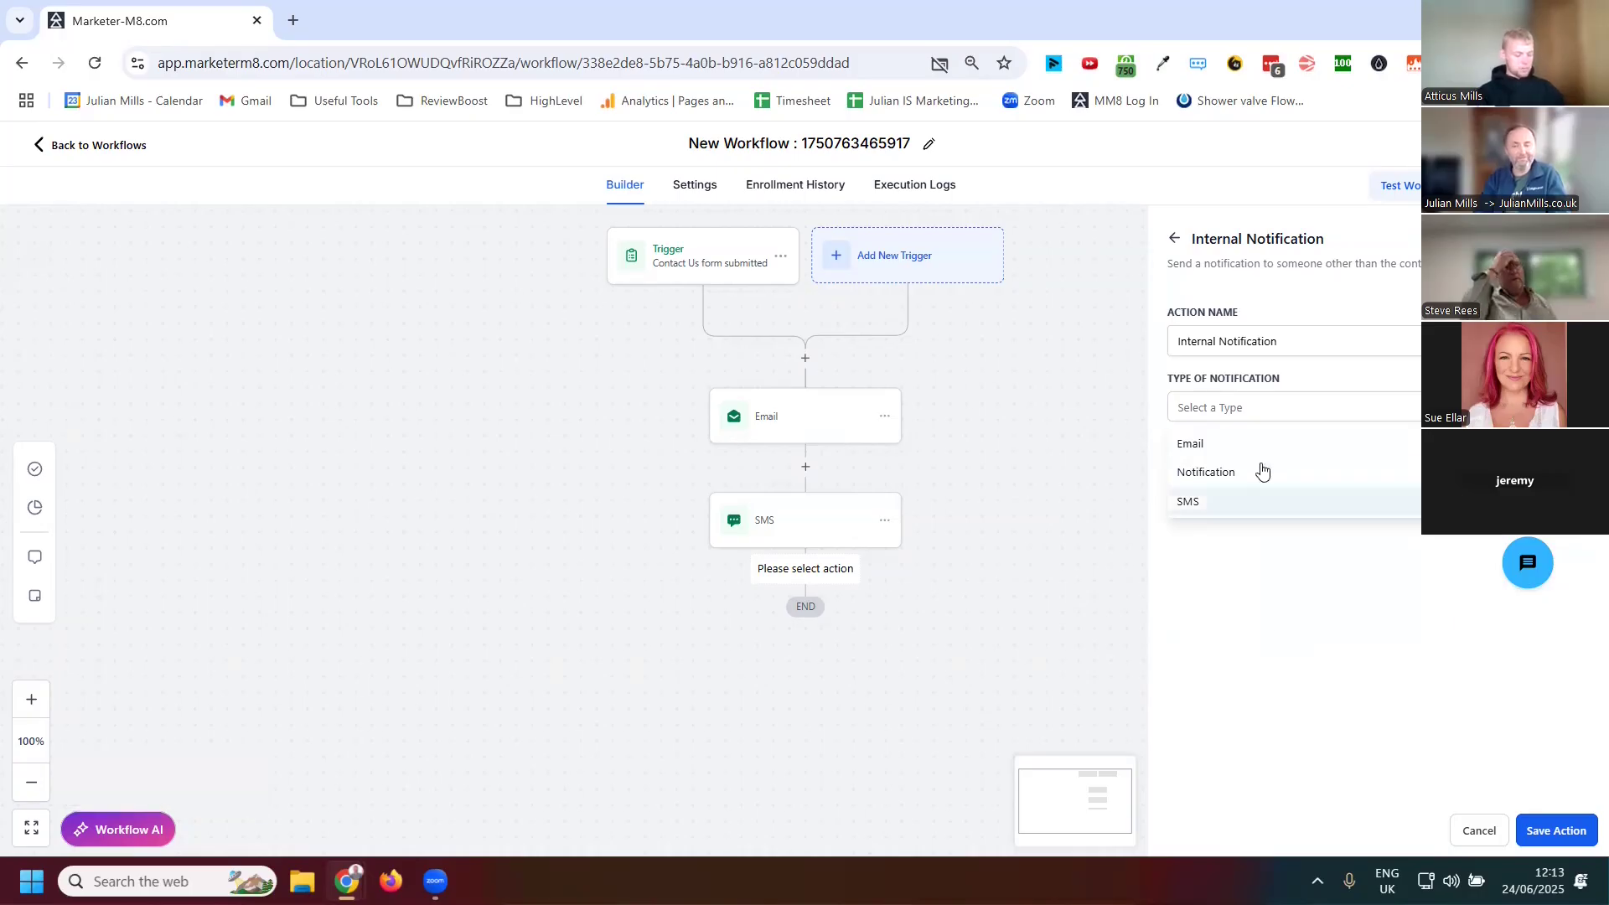
pyautogui.click(1188, 502)
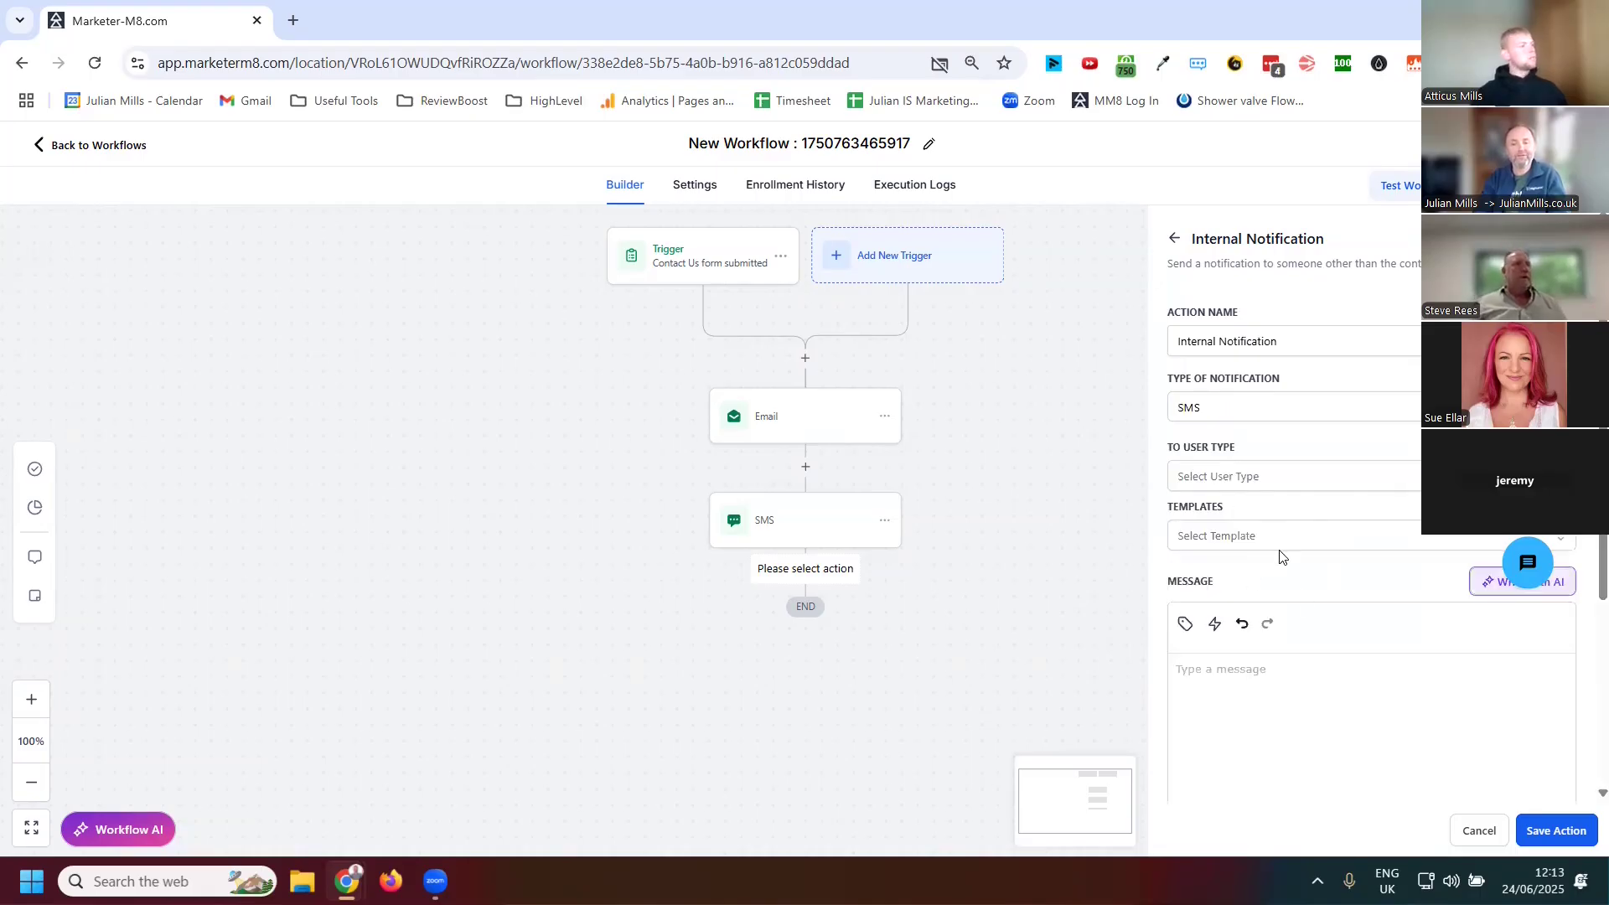
pyautogui.scroll(-3, 1283, 553)
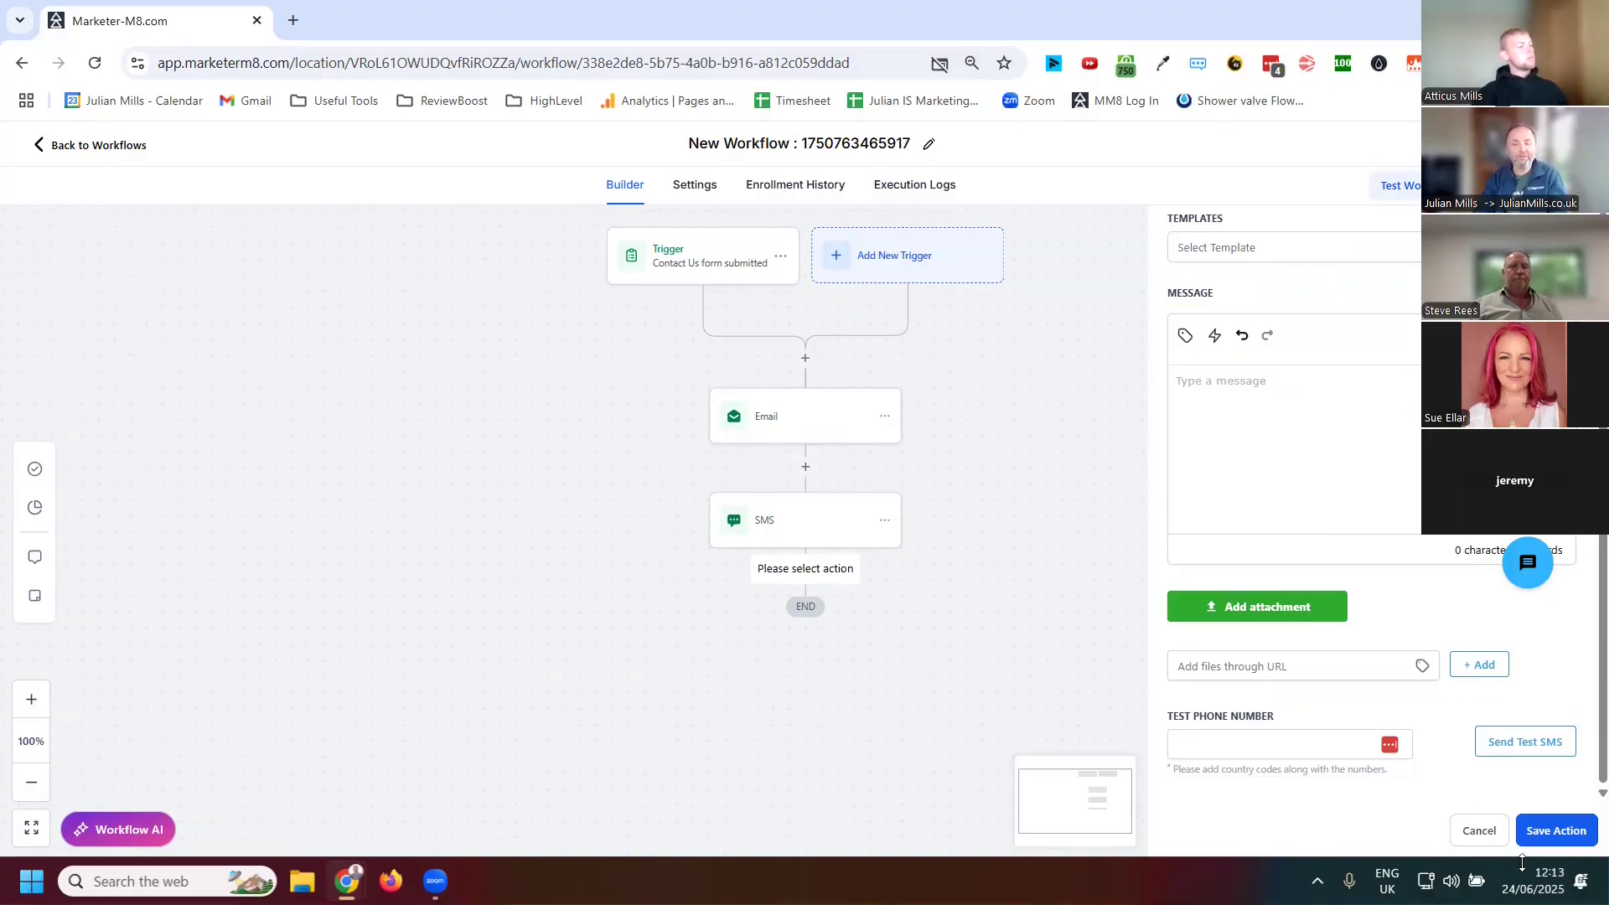
pyautogui.click(1476, 833)
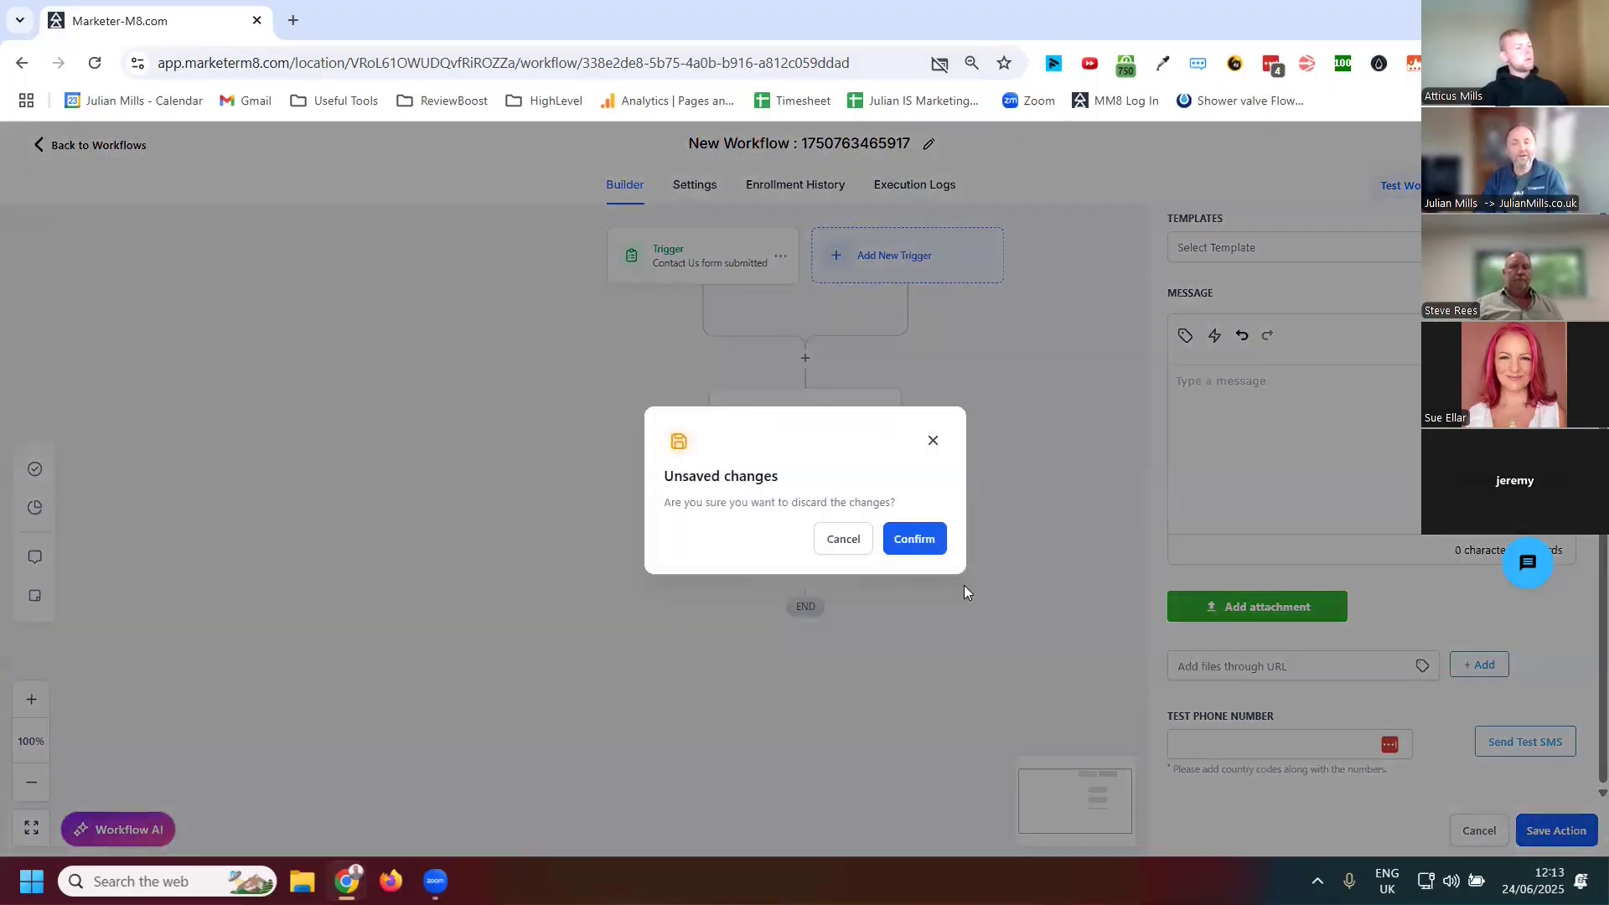
pyautogui.click(893, 528)
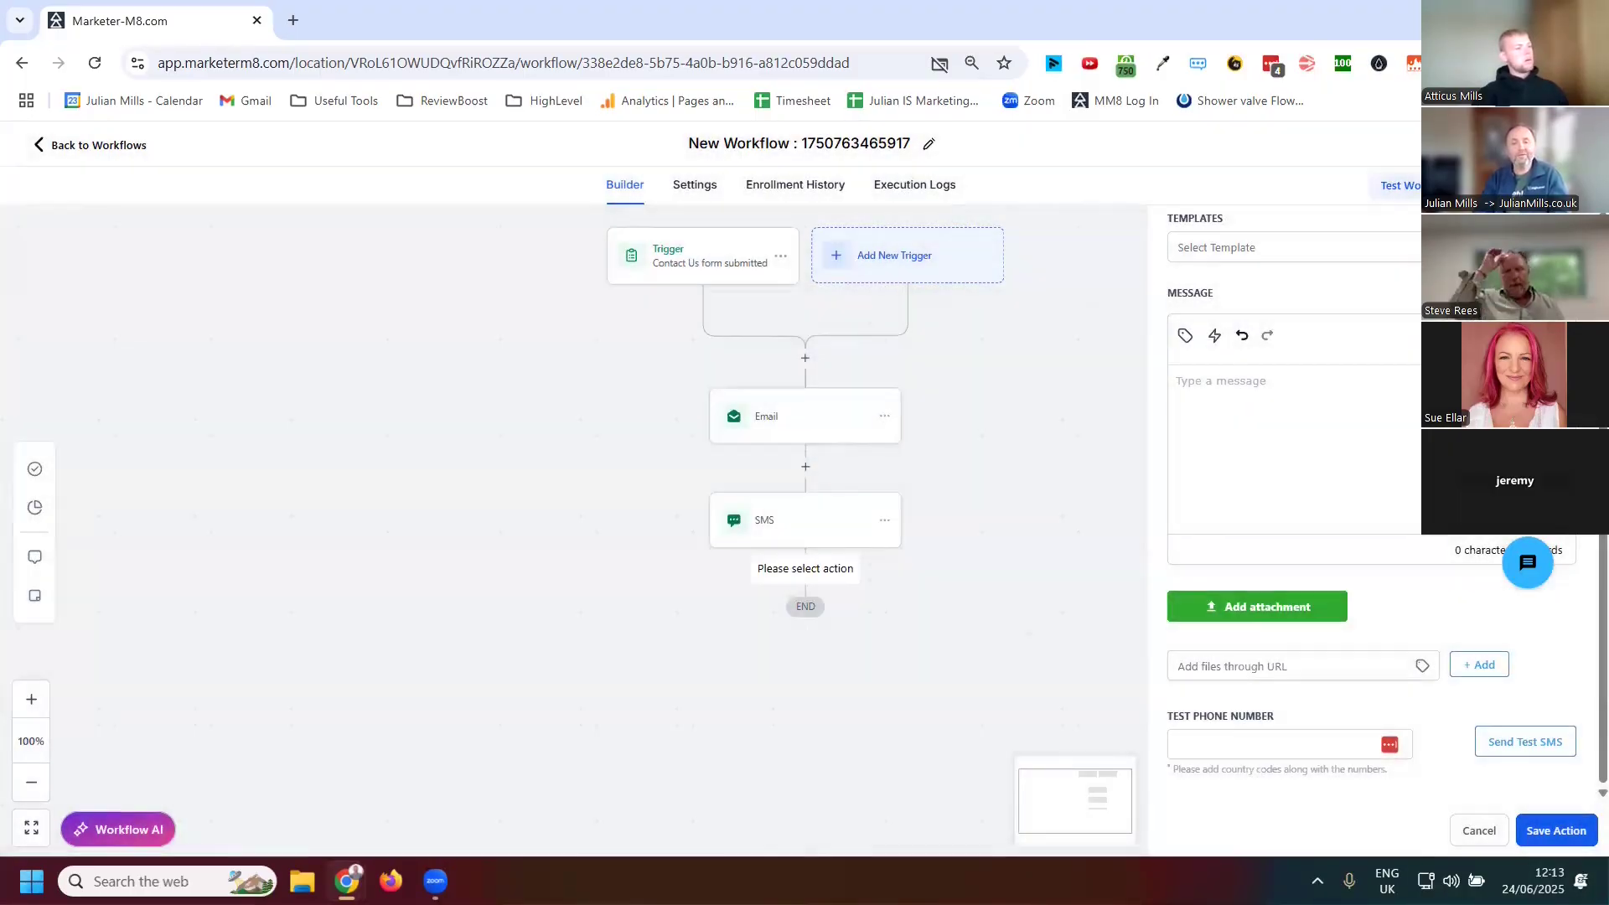
pyautogui.click(1494, 832)
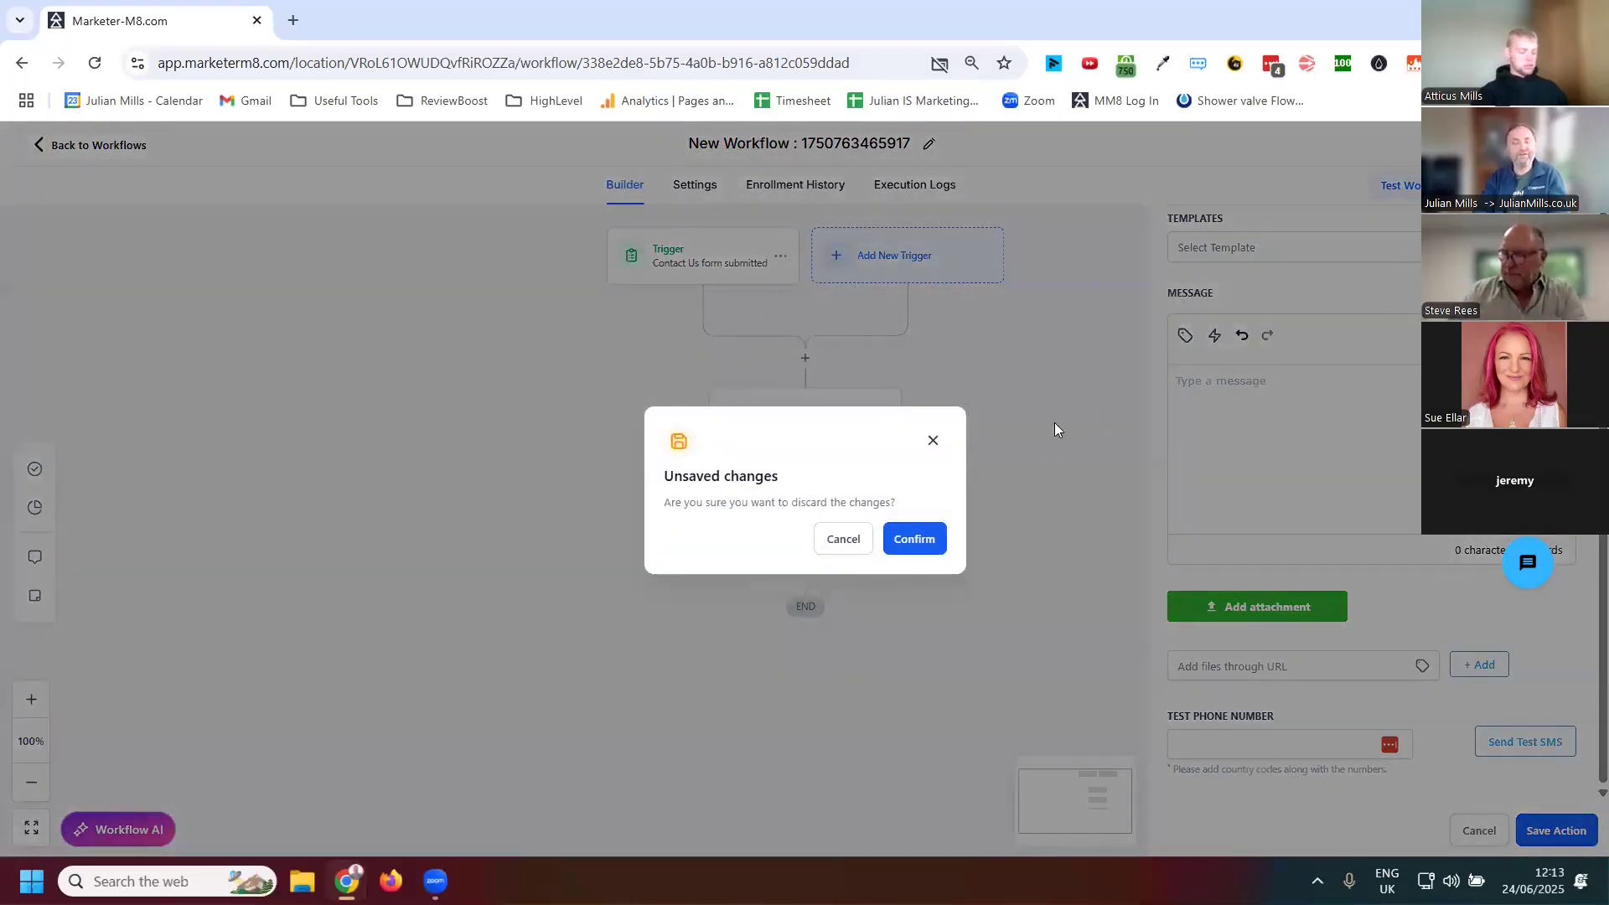
pyautogui.click(932, 444)
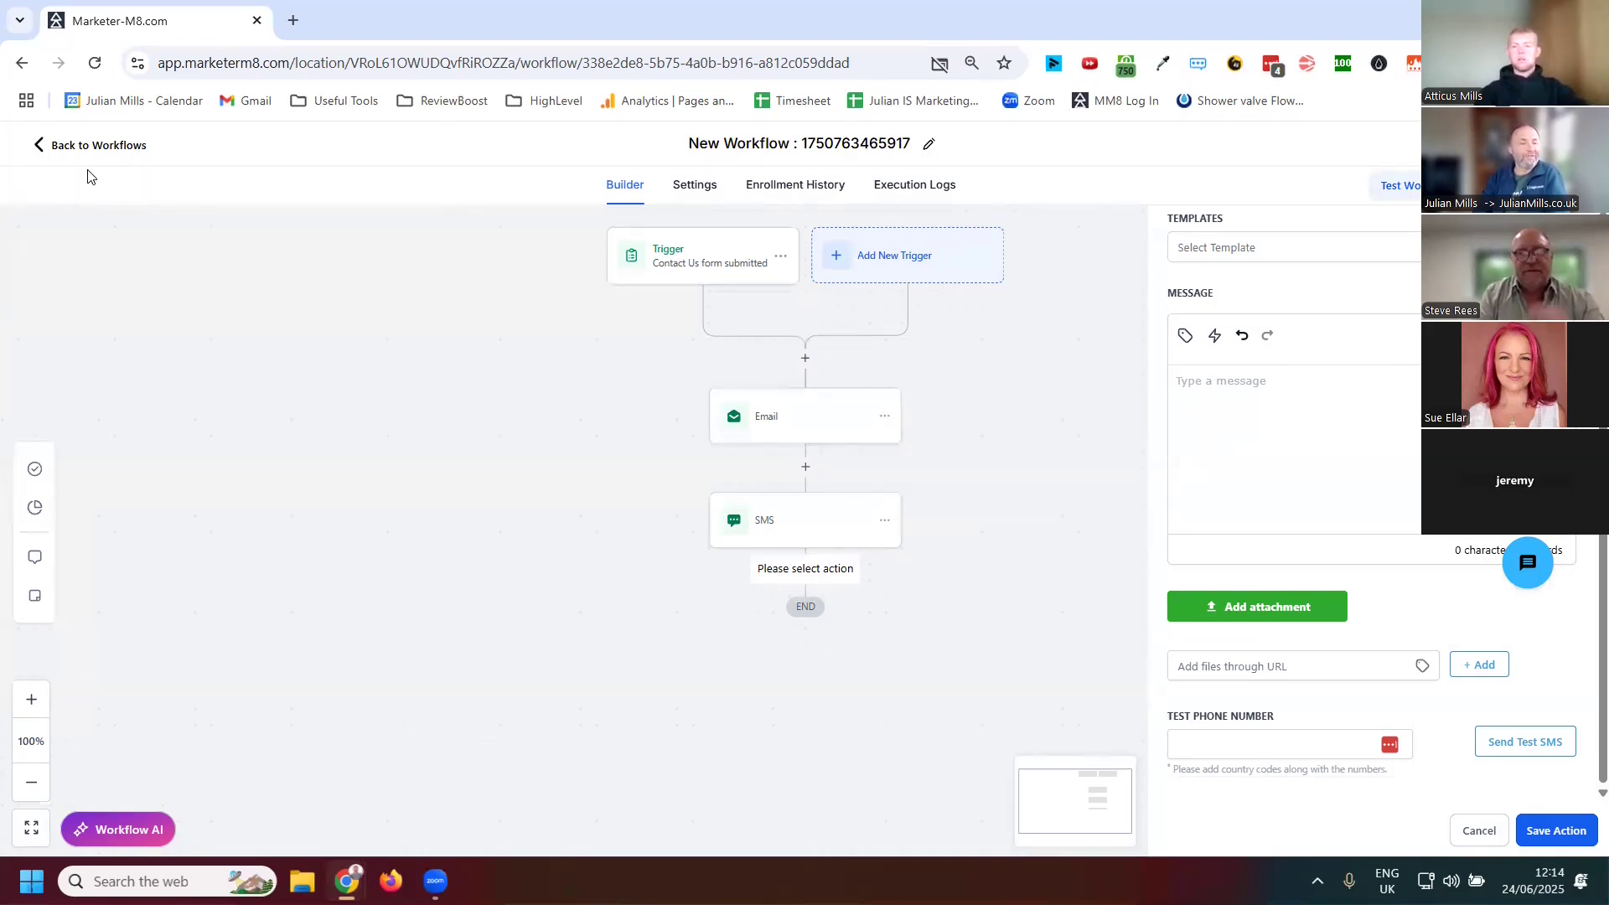
# Leave the workflow, discarding the unsaved changes, and go to Sites
pyautogui.click(80, 147)
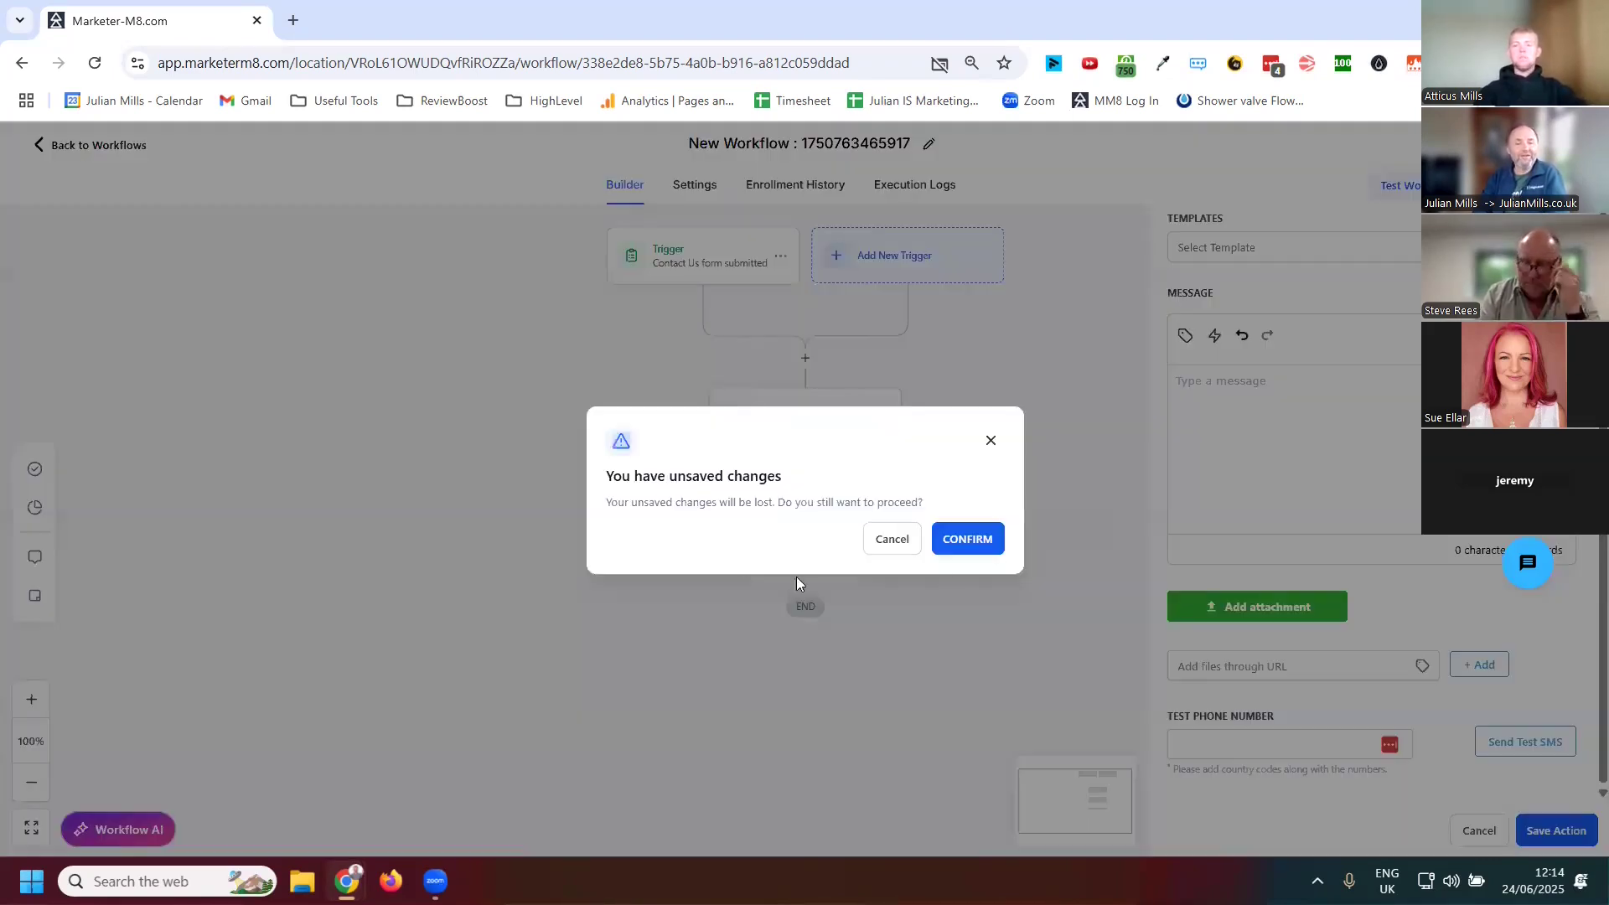
pyautogui.click(972, 547)
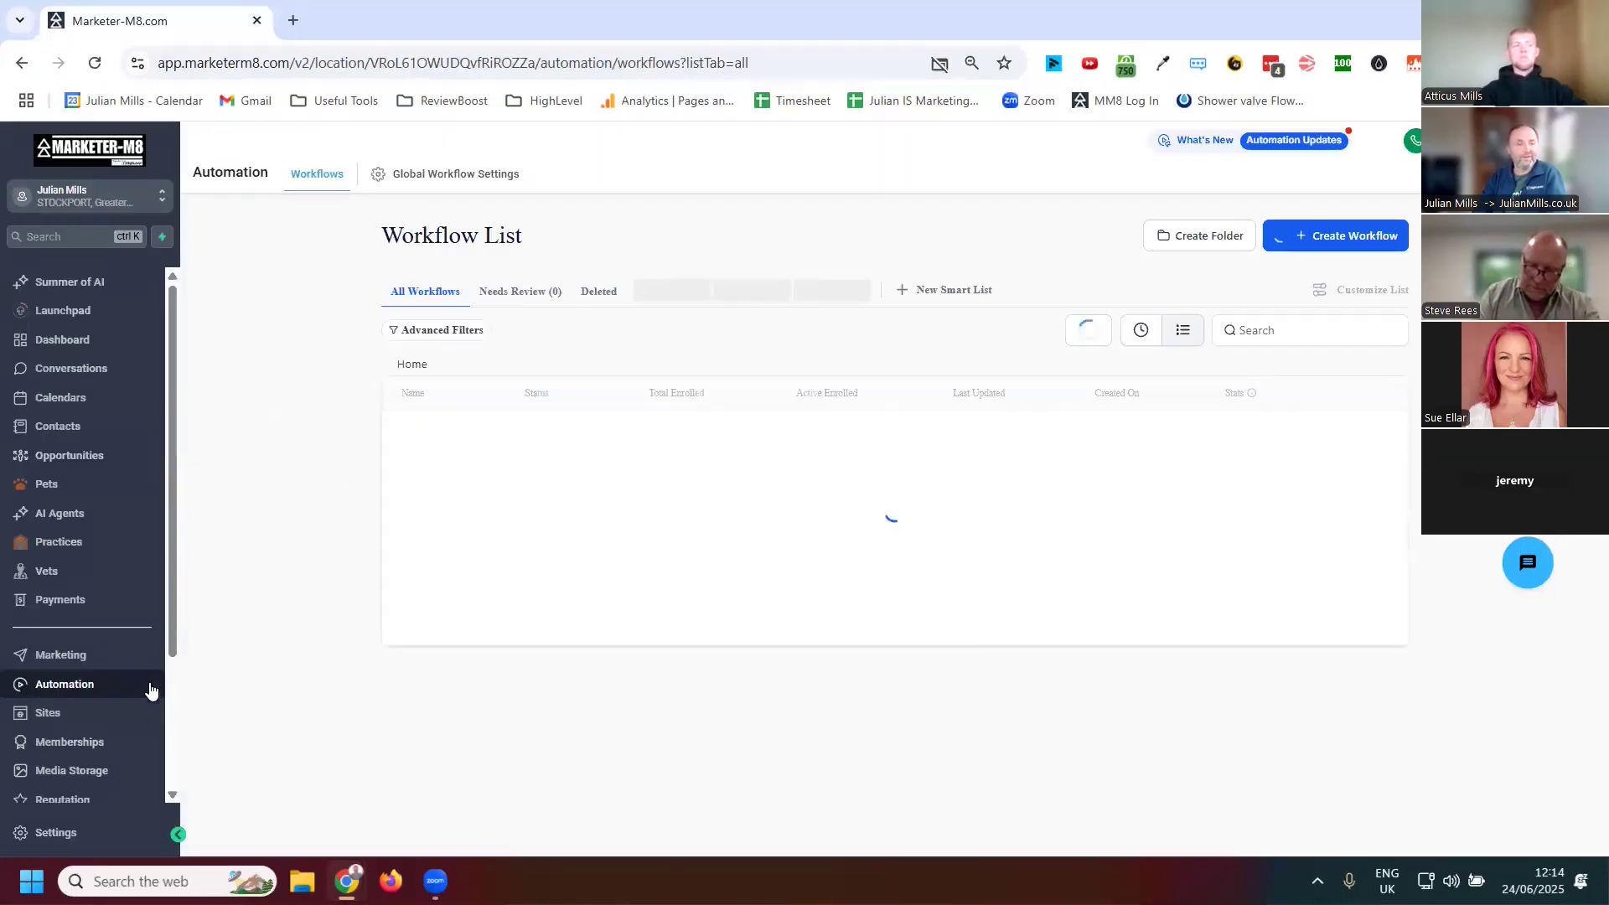
pyautogui.click(50, 715)
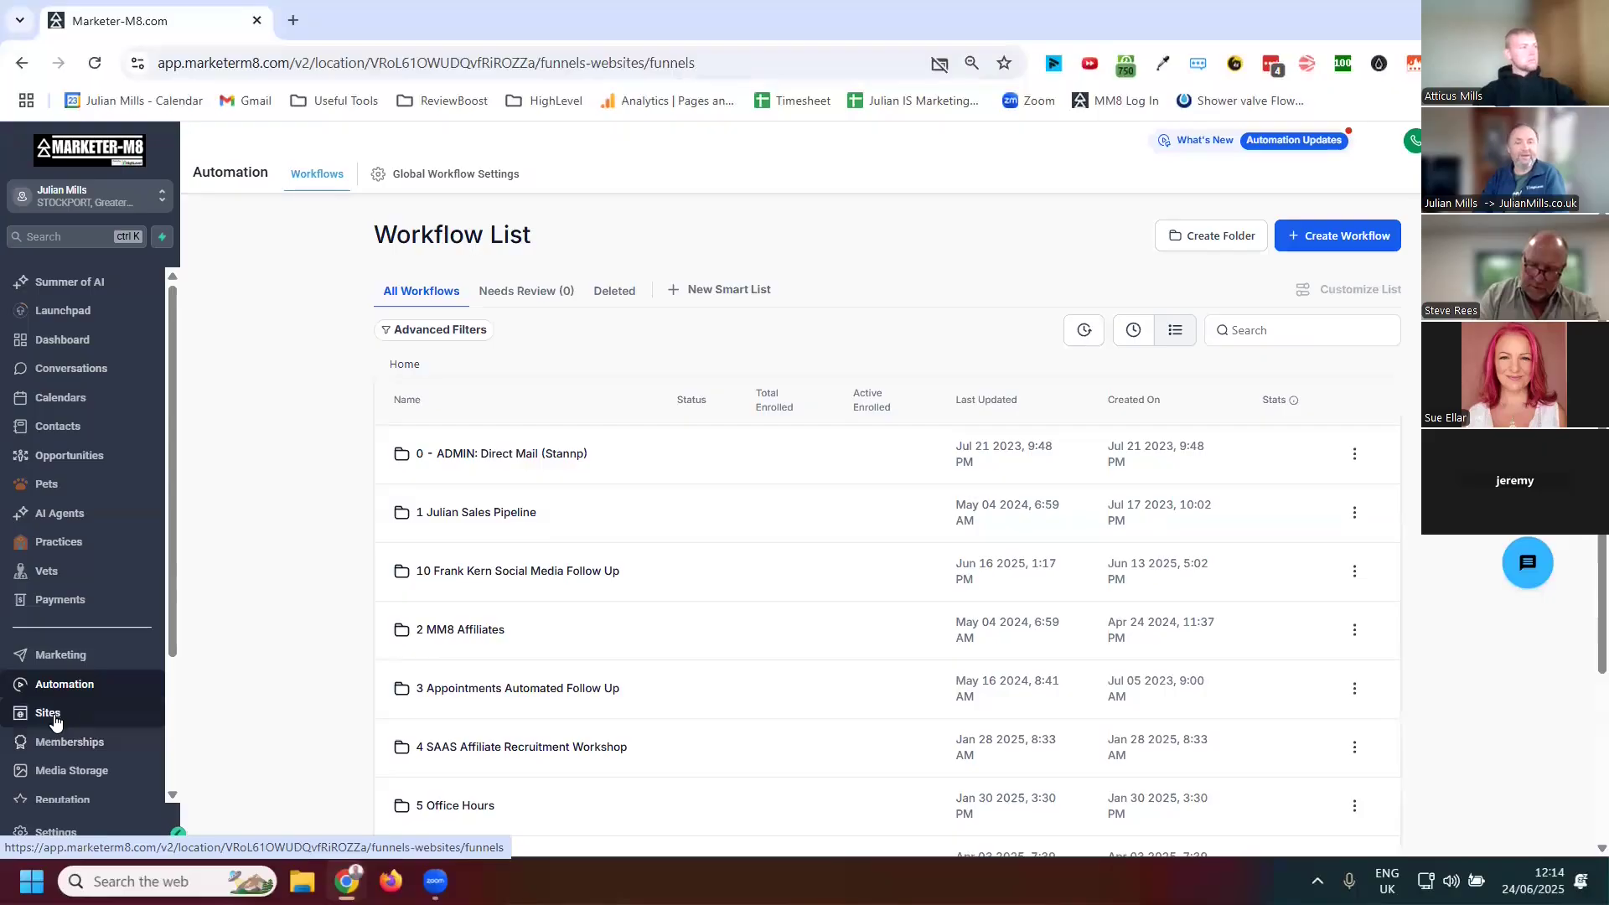
# Create a new survey from the Marketing Agency template
pyautogui.click(852, 183)
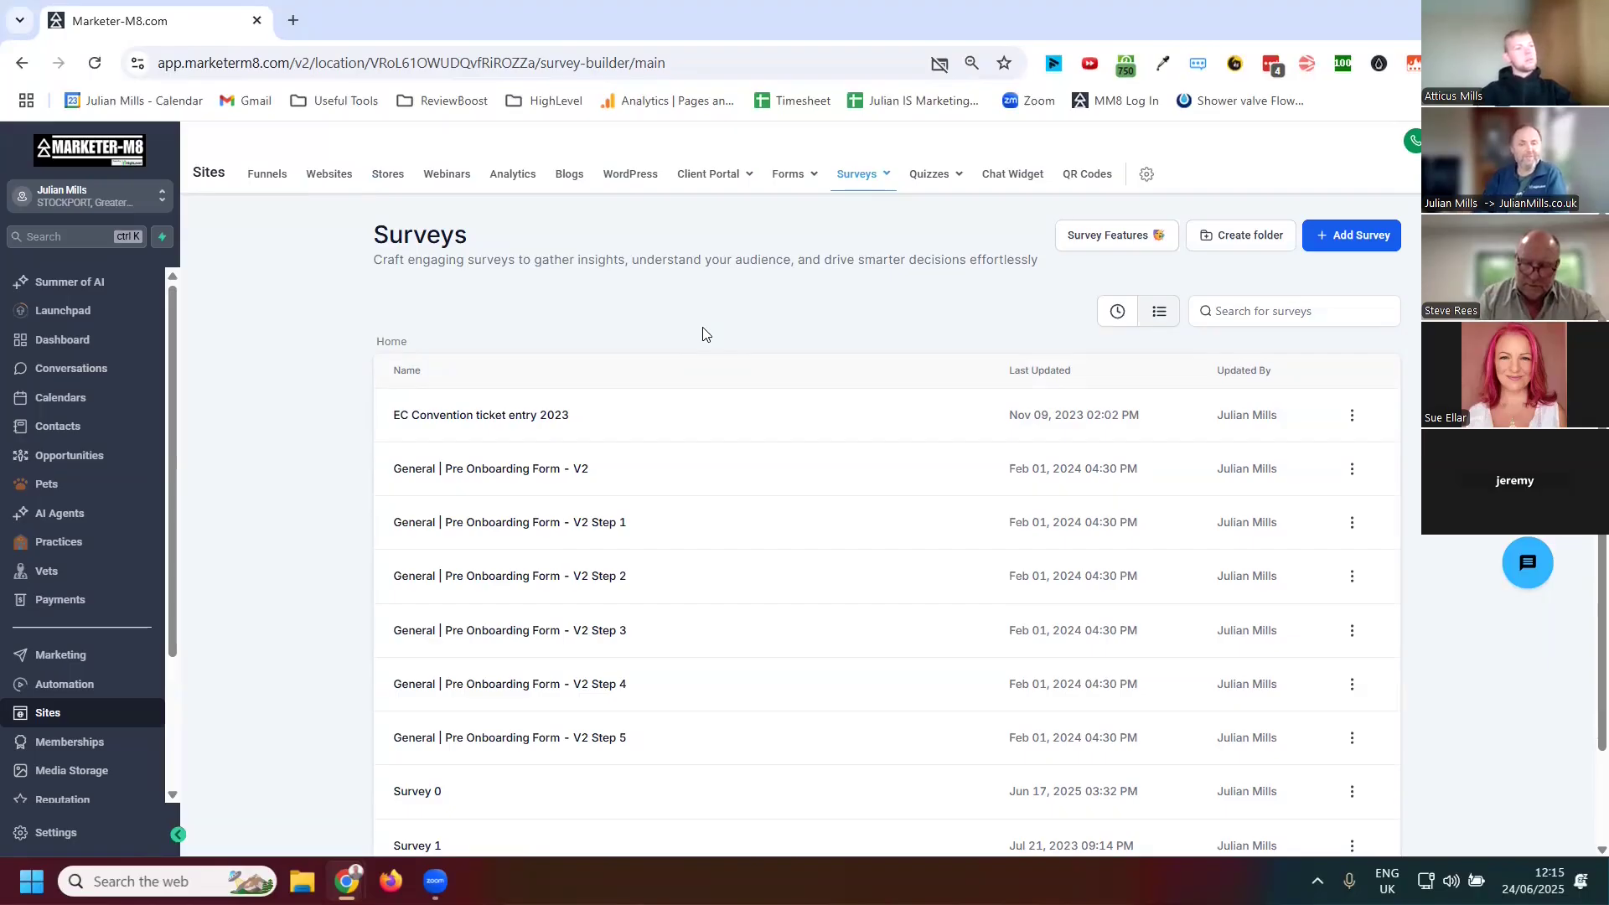
pyautogui.scroll(-2, 628, 579)
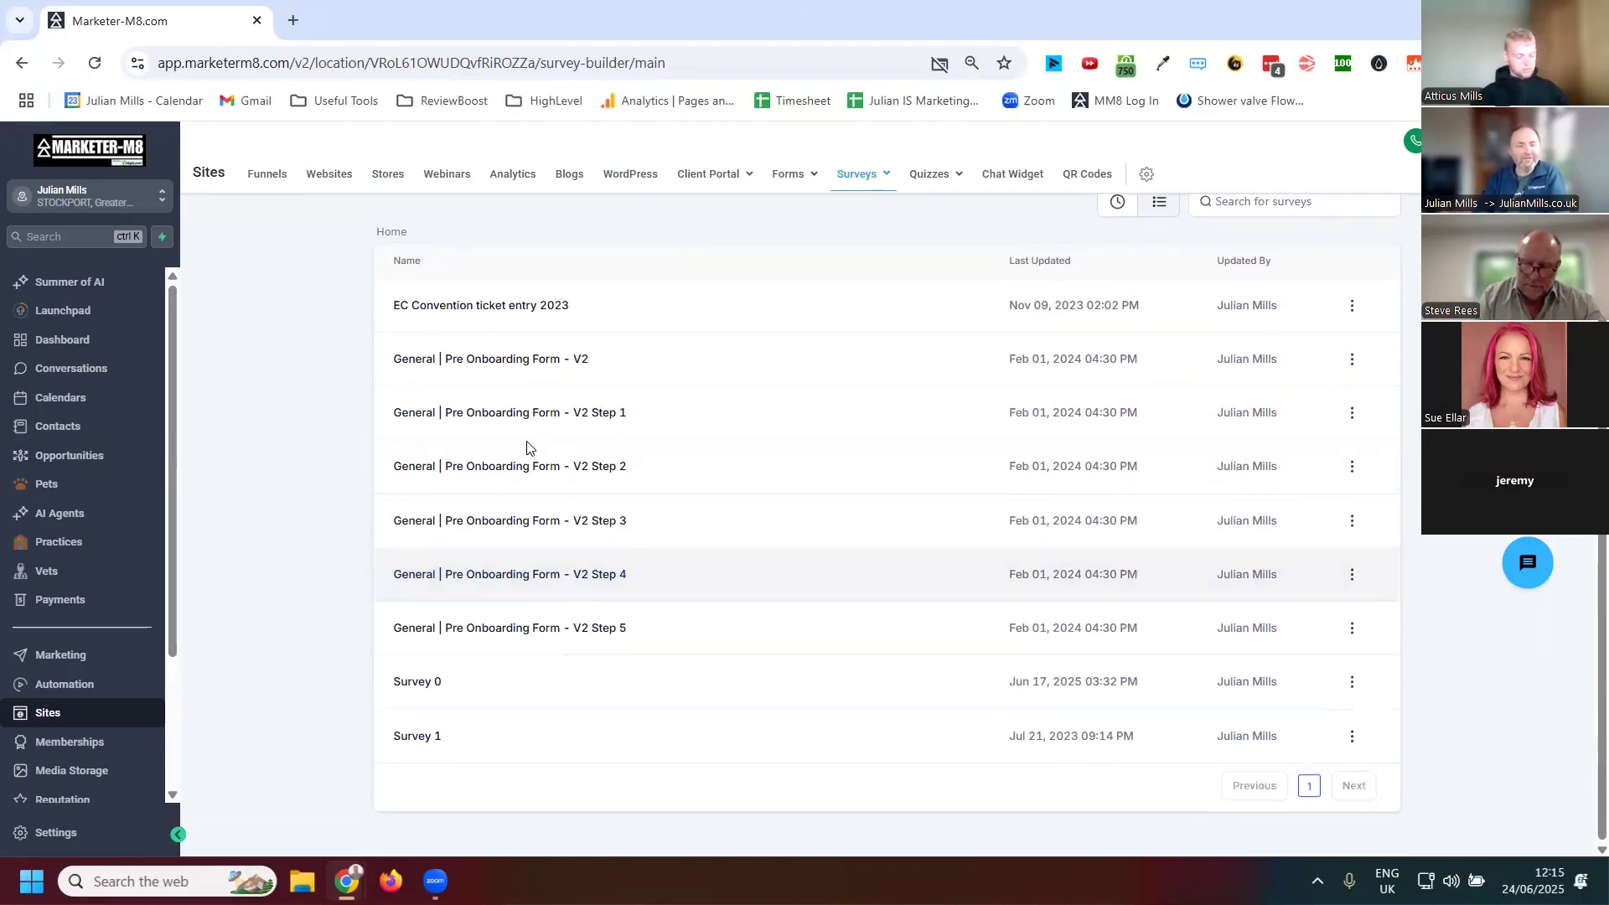
pyautogui.scroll(2, 610, 565)
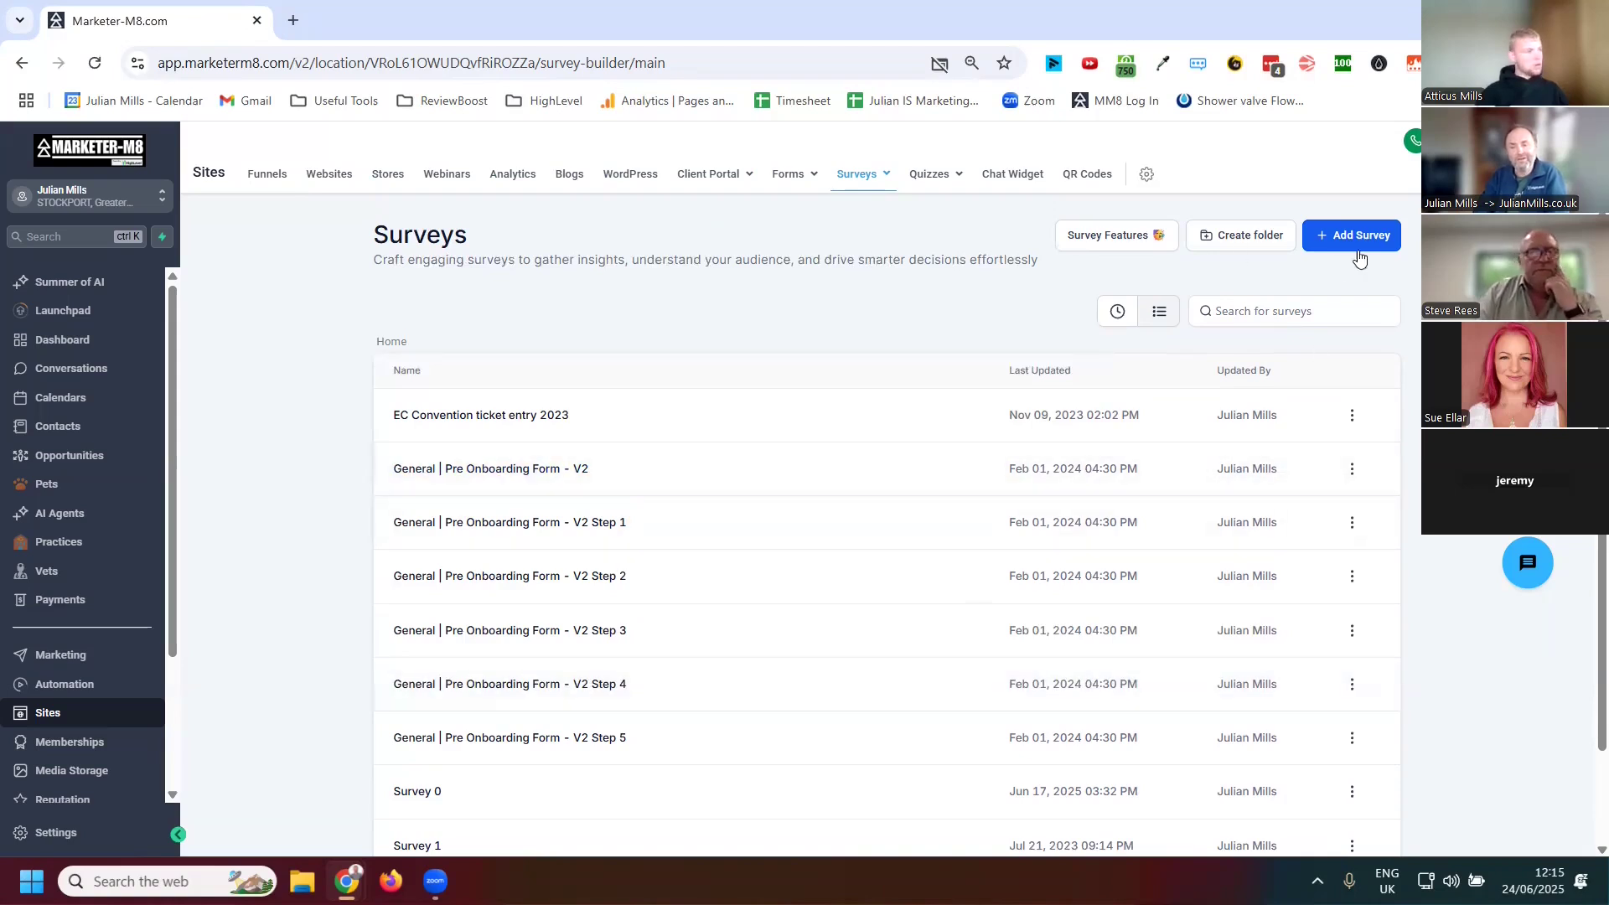
pyautogui.click(1349, 238)
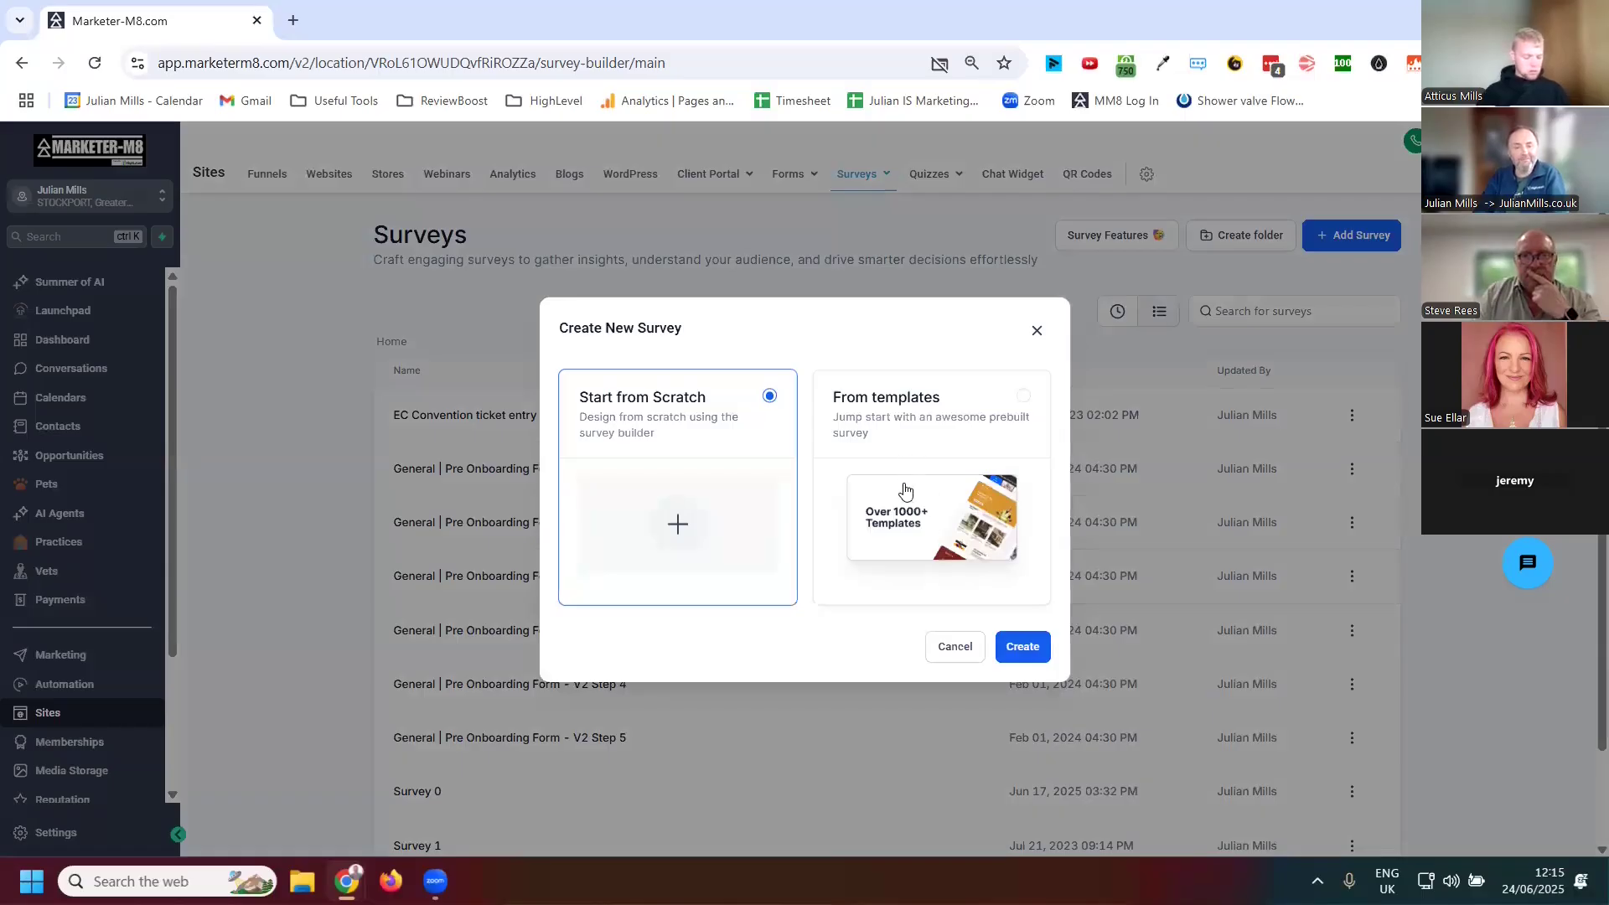
pyautogui.click(903, 486)
pyautogui.click(1016, 648)
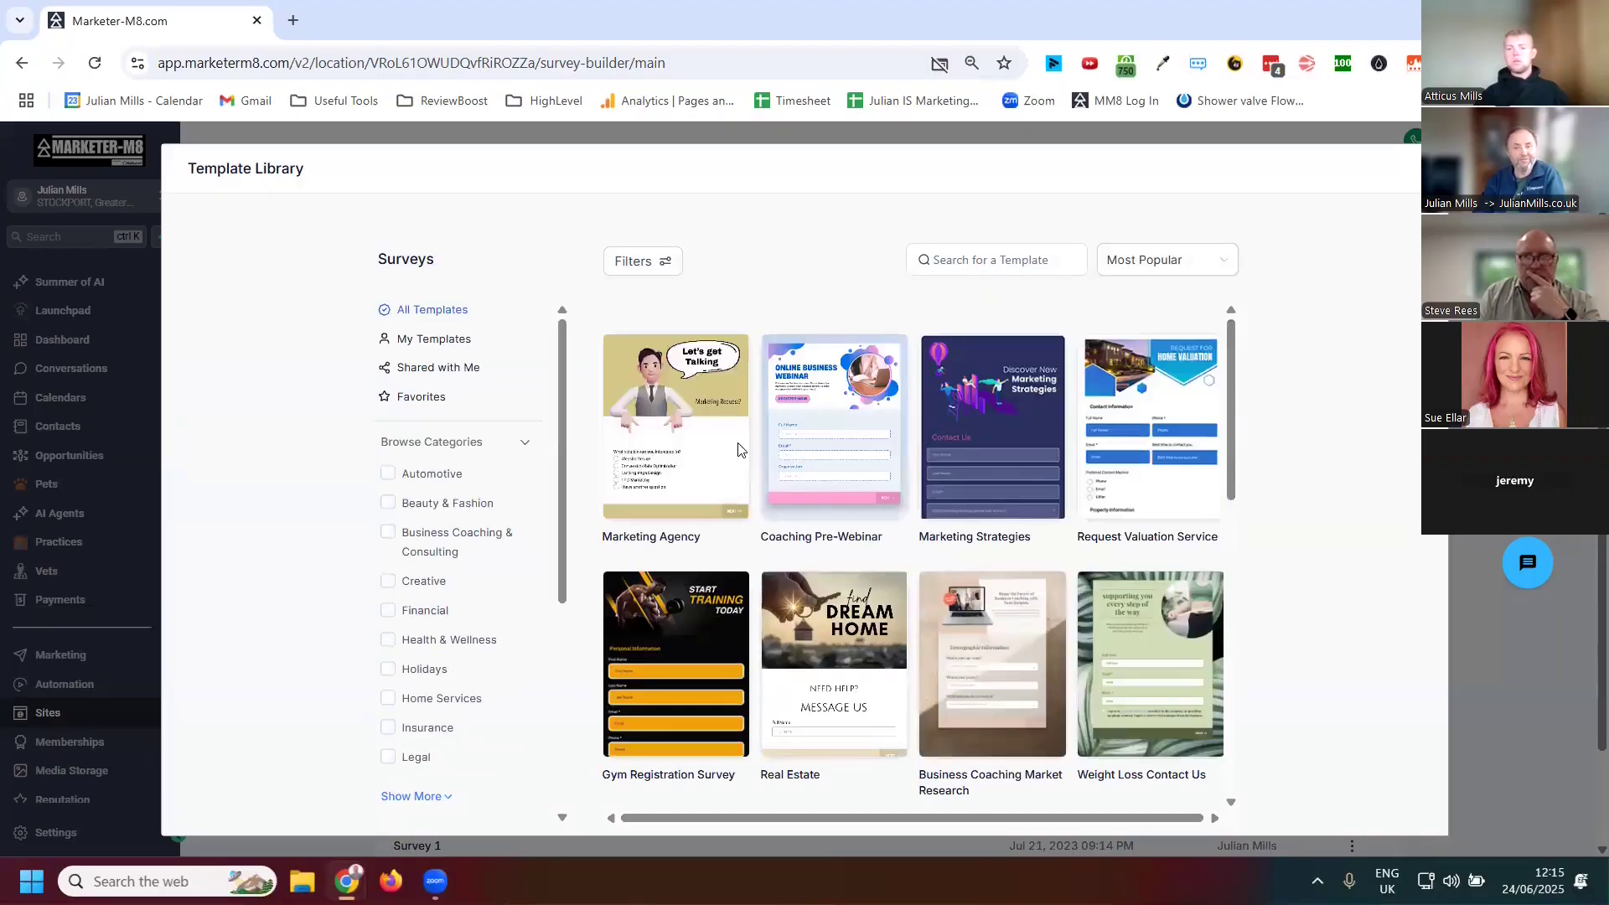
pyautogui.click(687, 413)
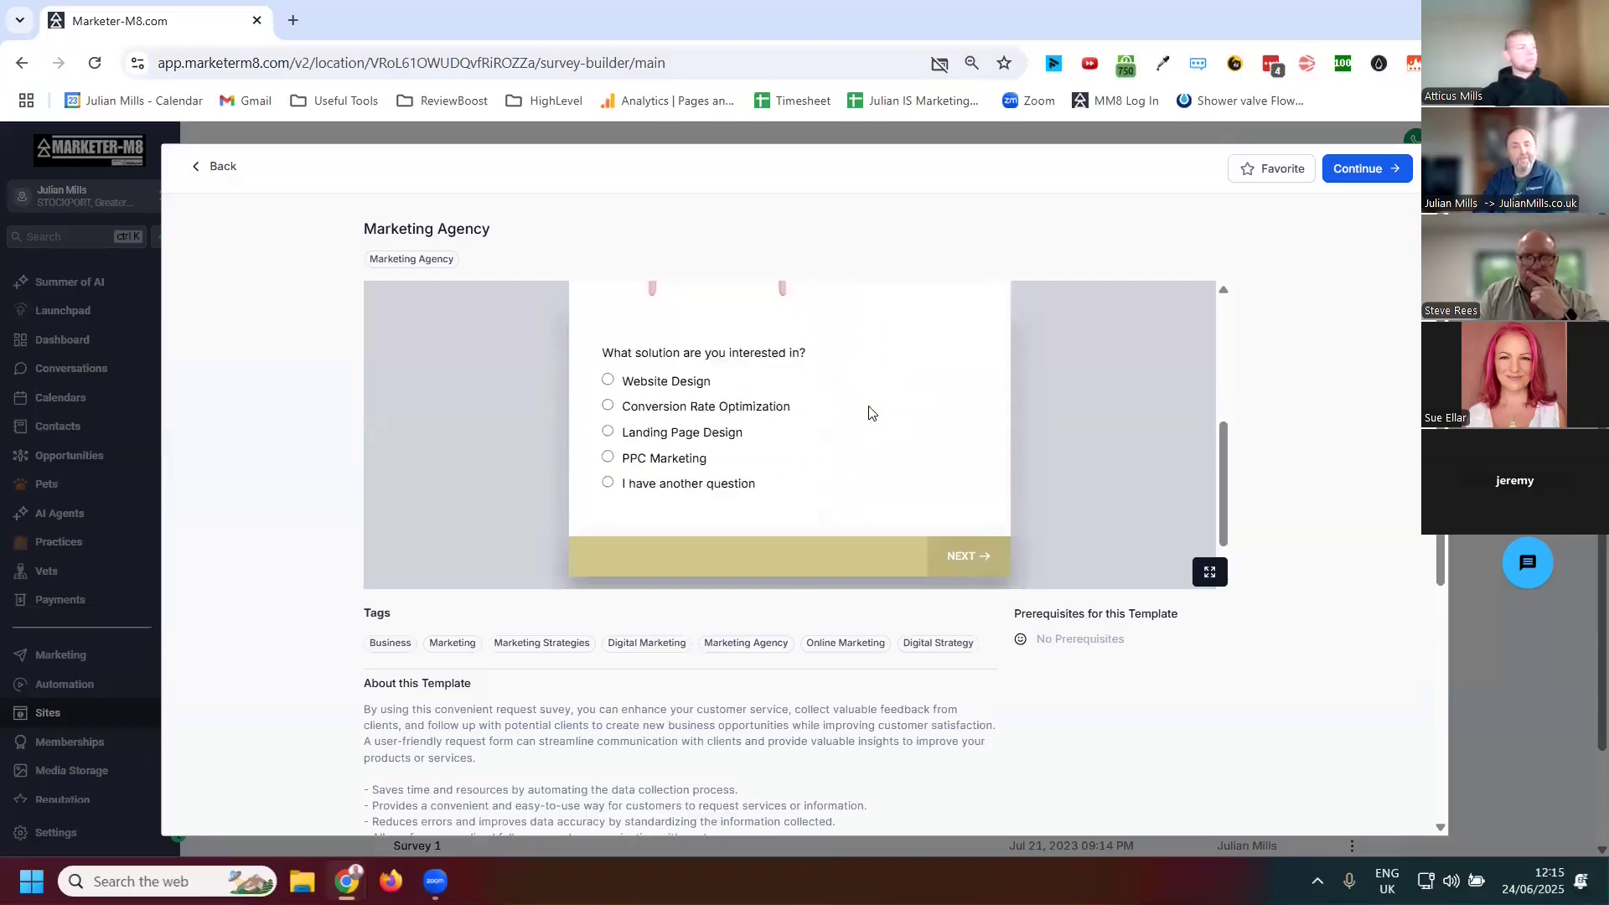
pyautogui.click(1358, 172)
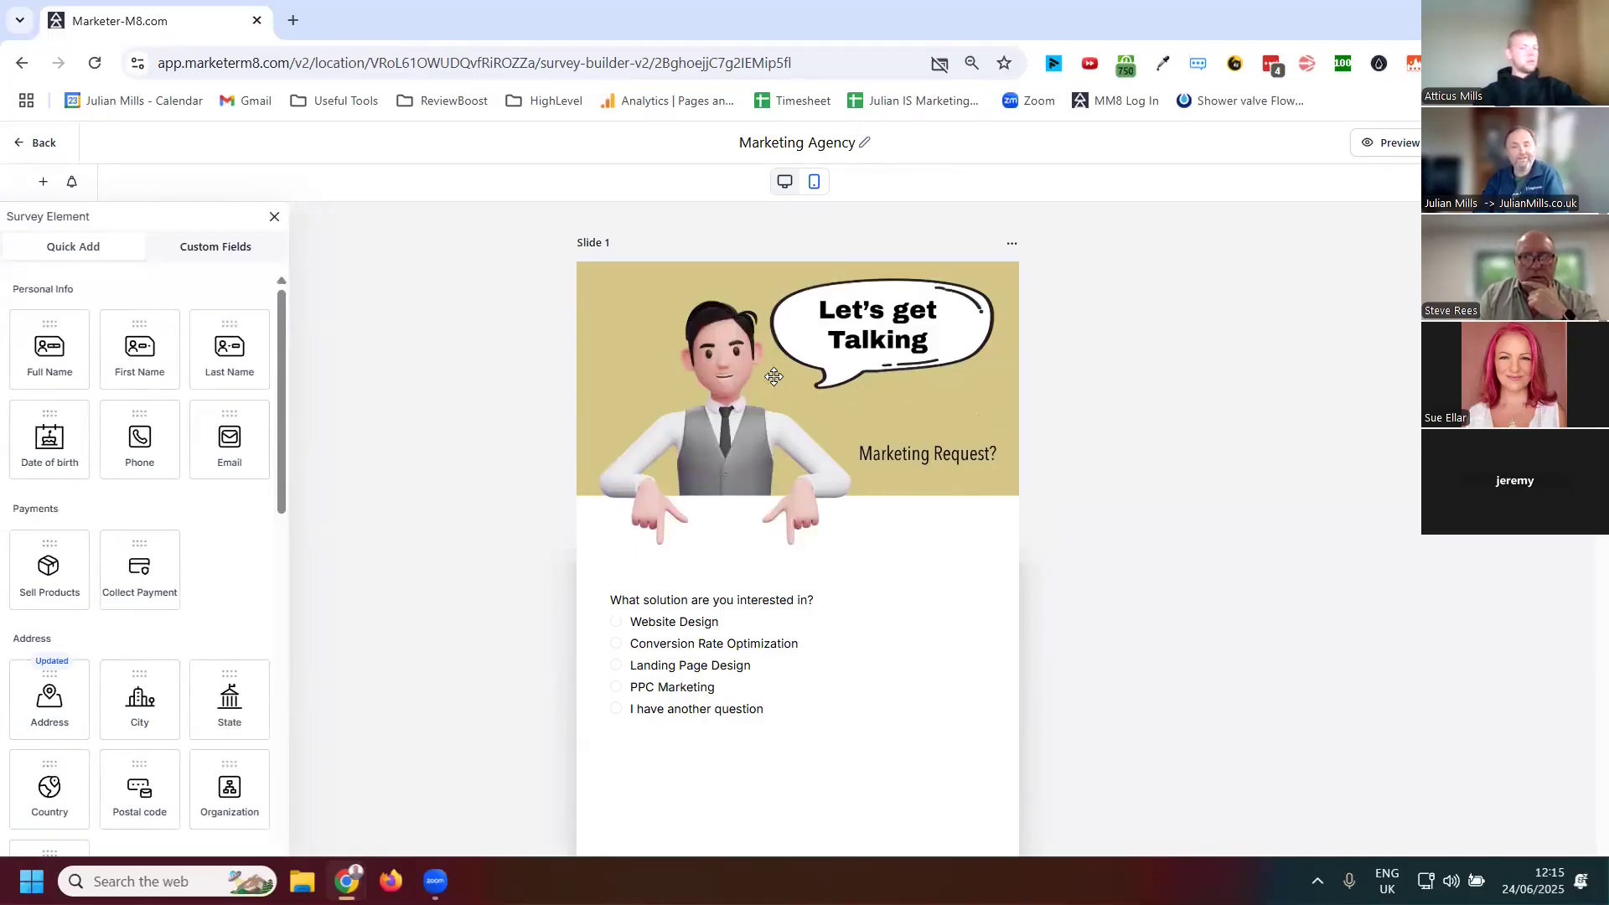
# Review the survey's slides and fields in the builder
pyautogui.scroll(-6, 806, 469)
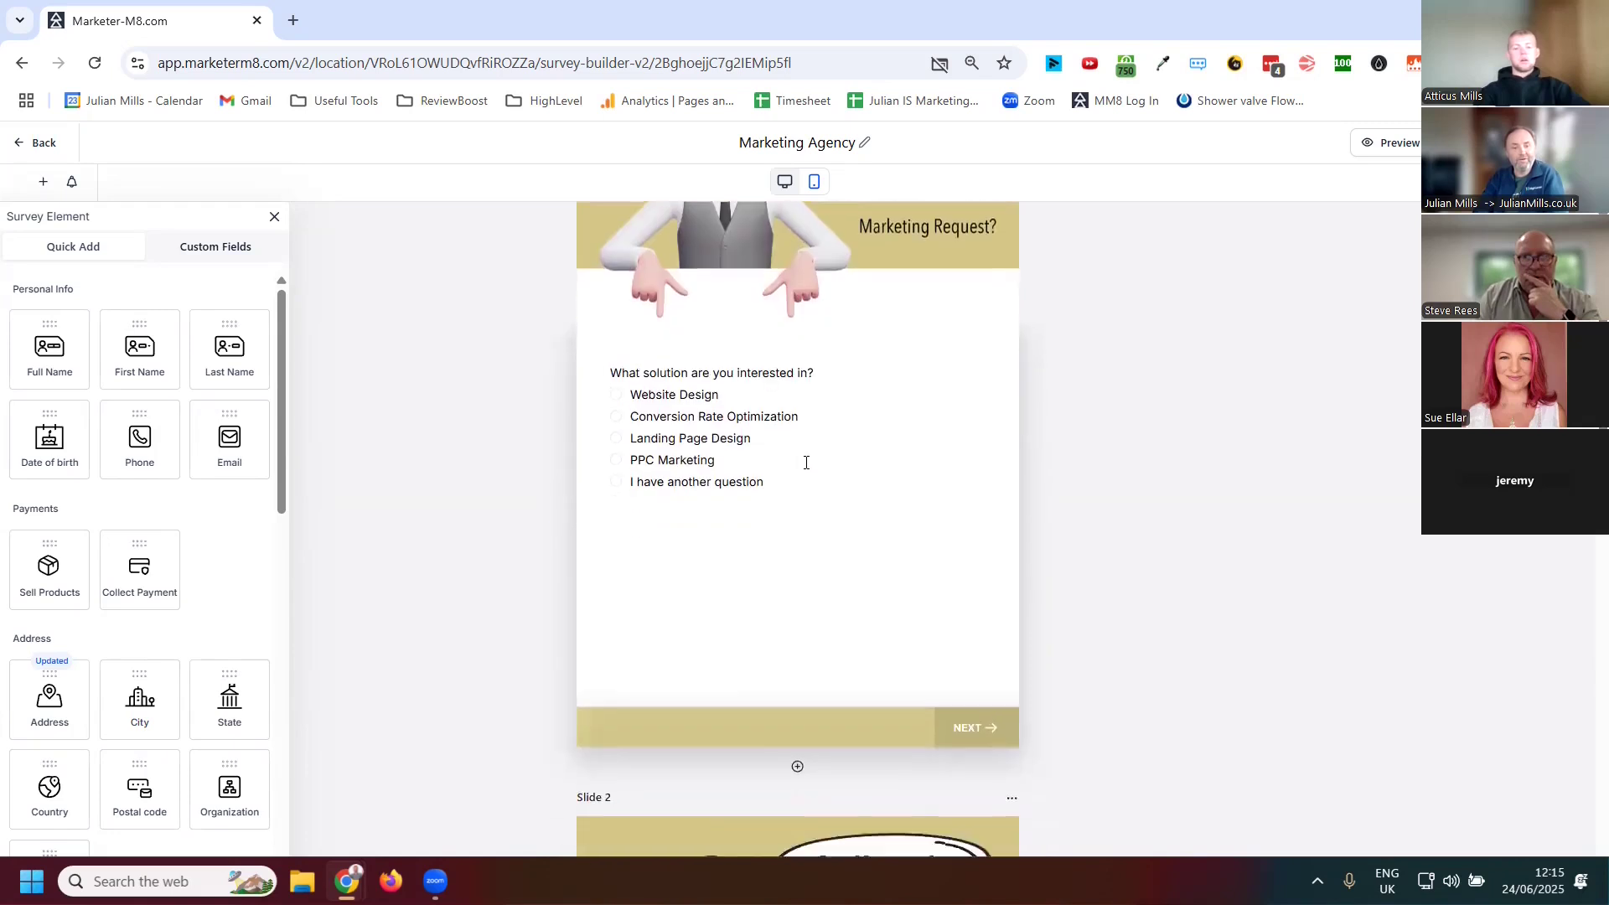
pyautogui.scroll(-4, 800, 440)
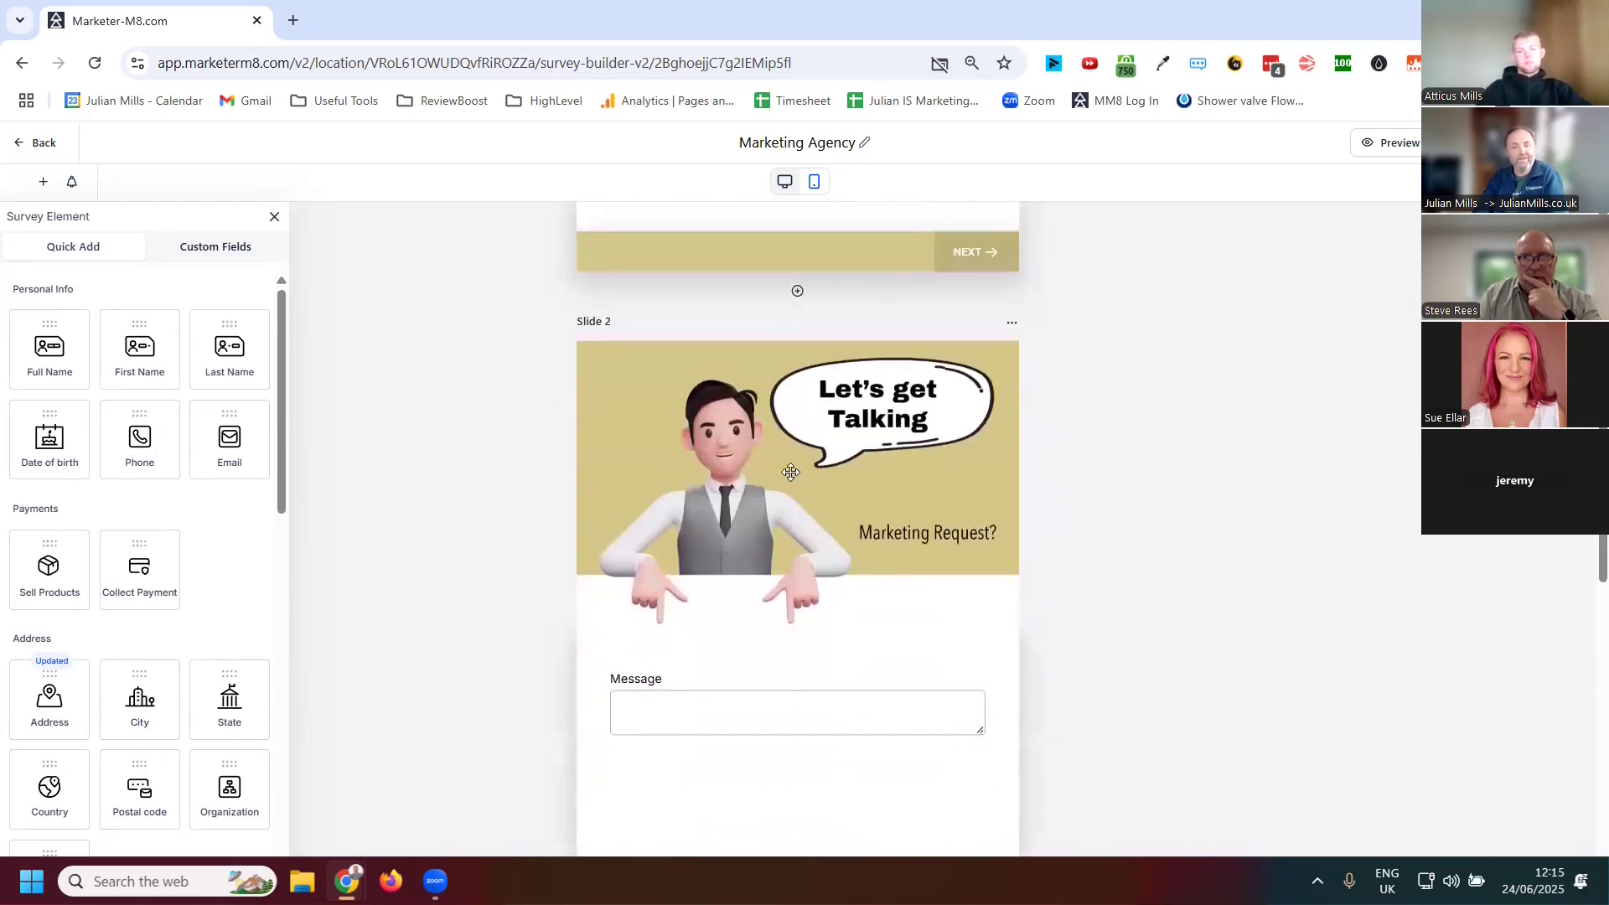
pyautogui.scroll(-8, 779, 444)
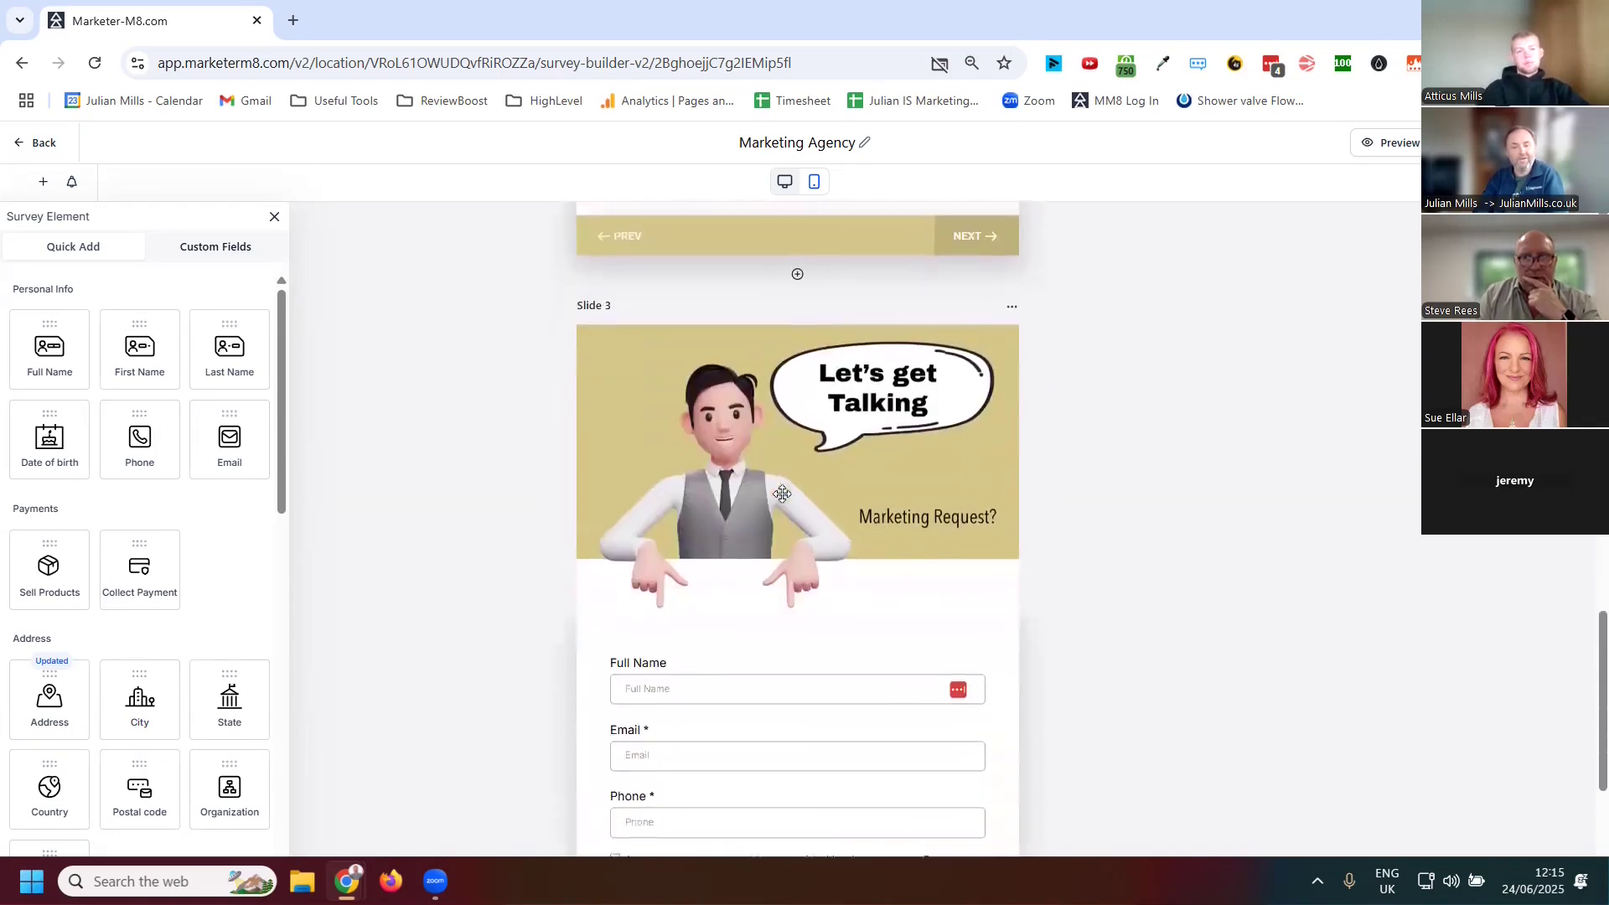
pyautogui.scroll(-4, 757, 542)
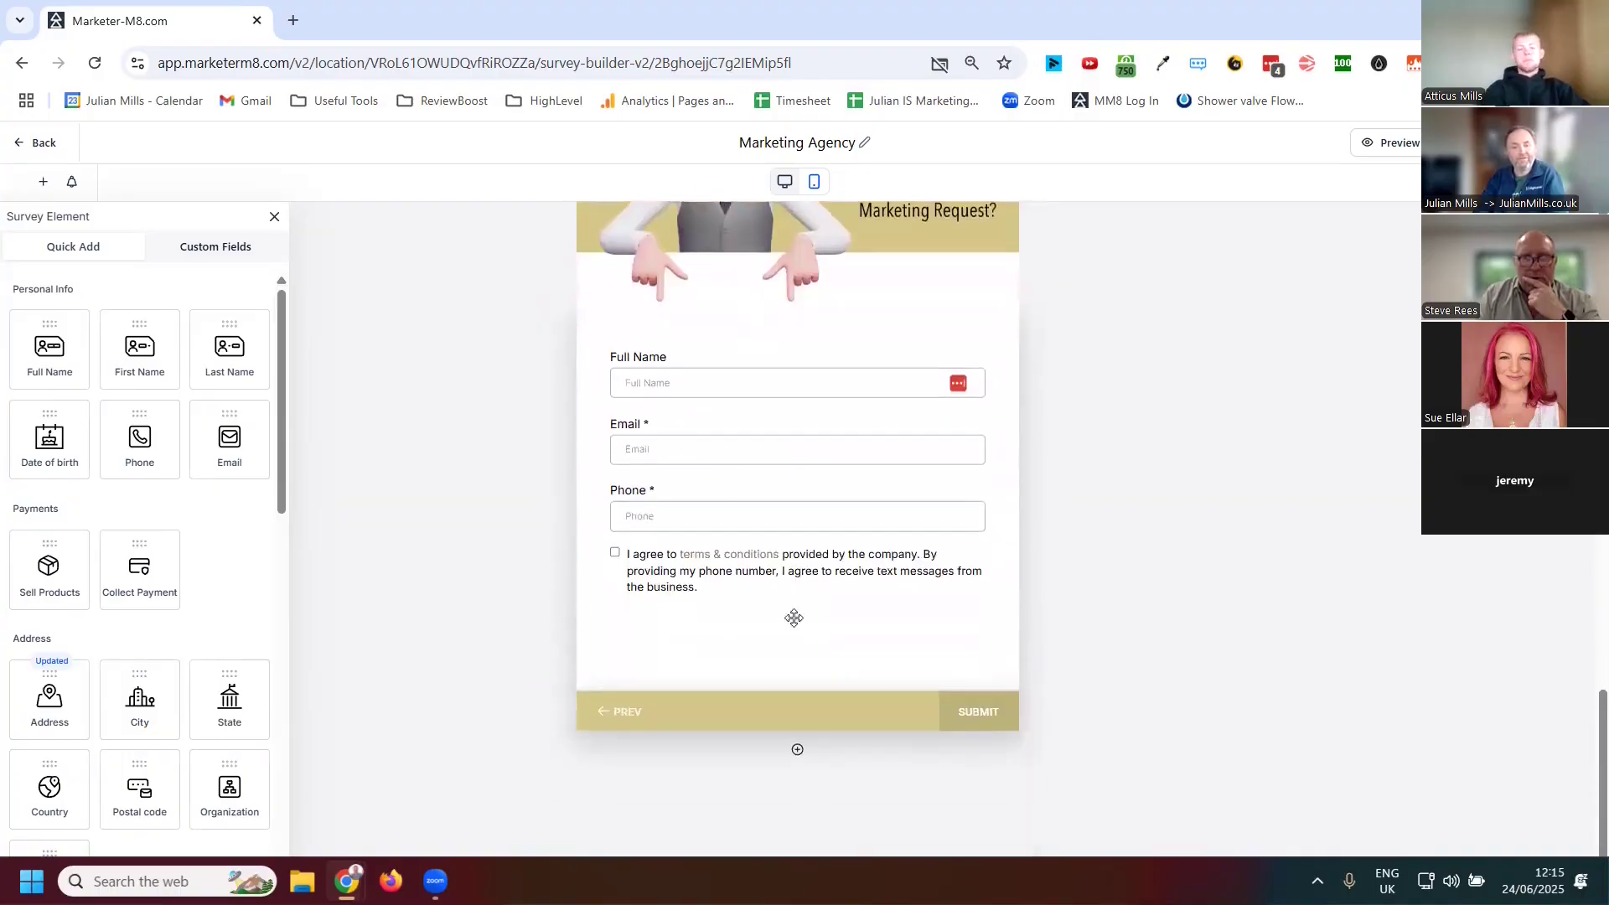
pyautogui.scroll(10, 877, 627)
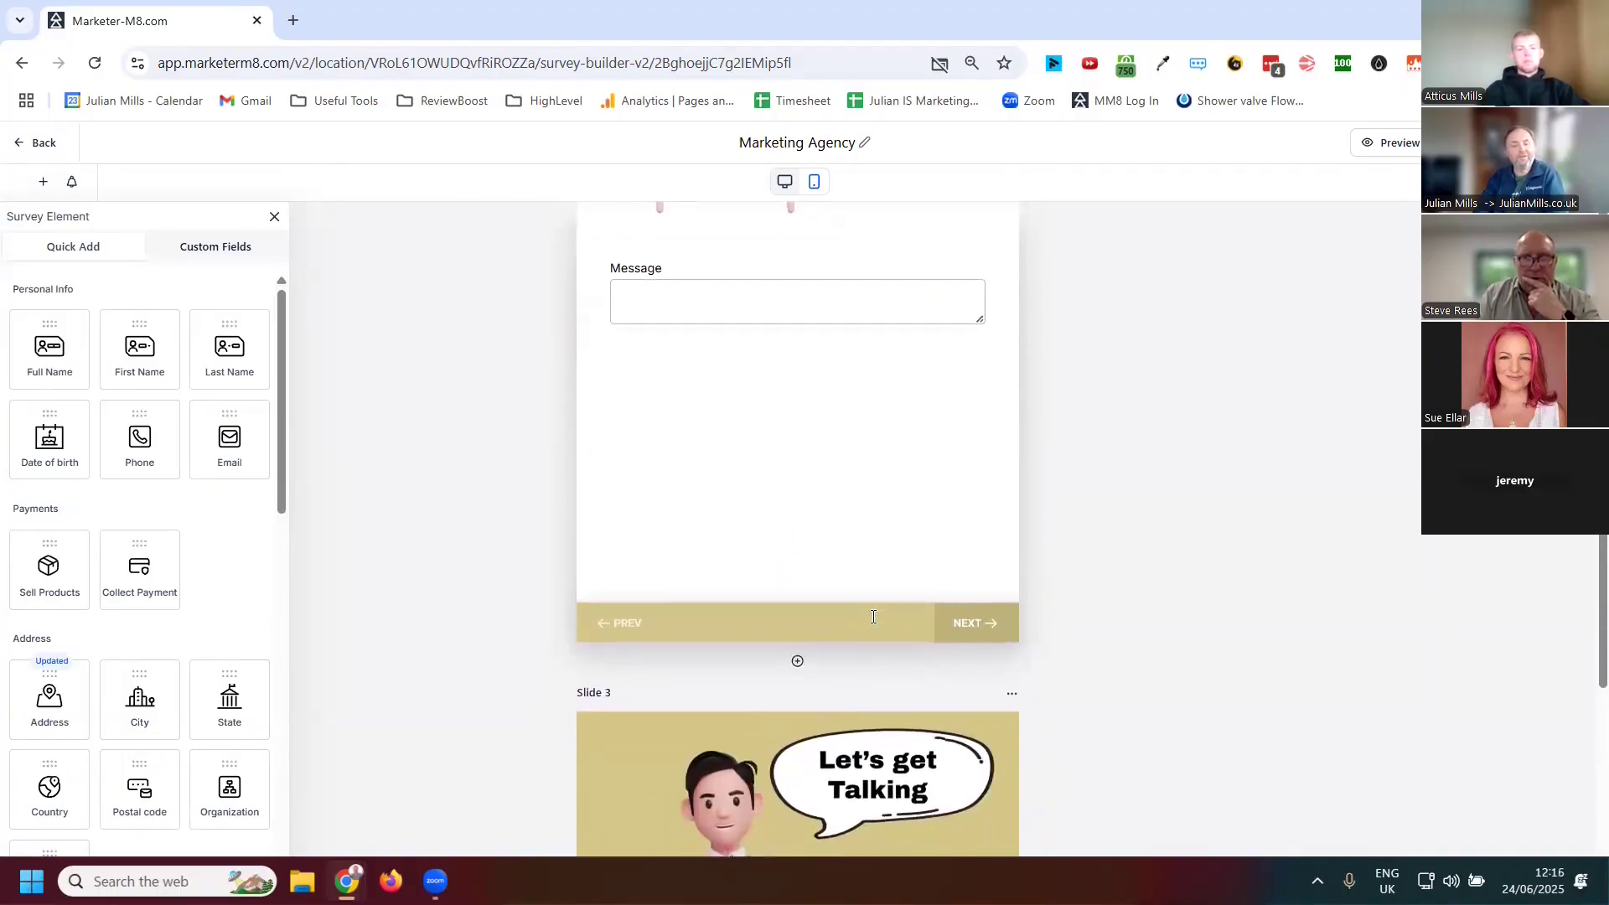
pyautogui.scroll(6, 874, 616)
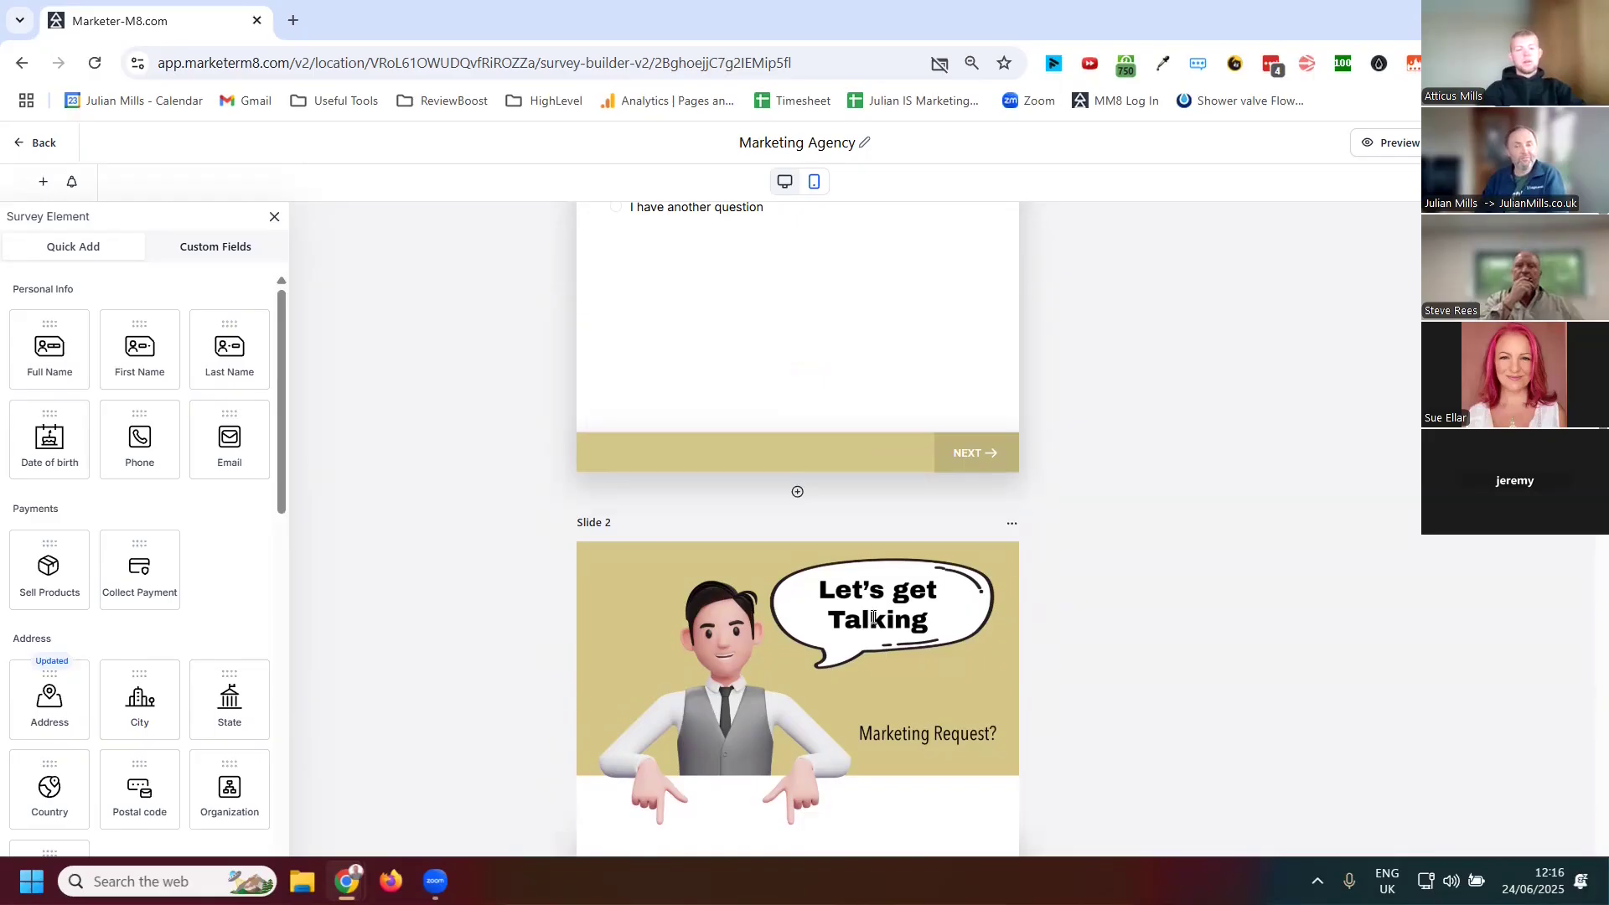
pyautogui.scroll(-4, 1173, 488)
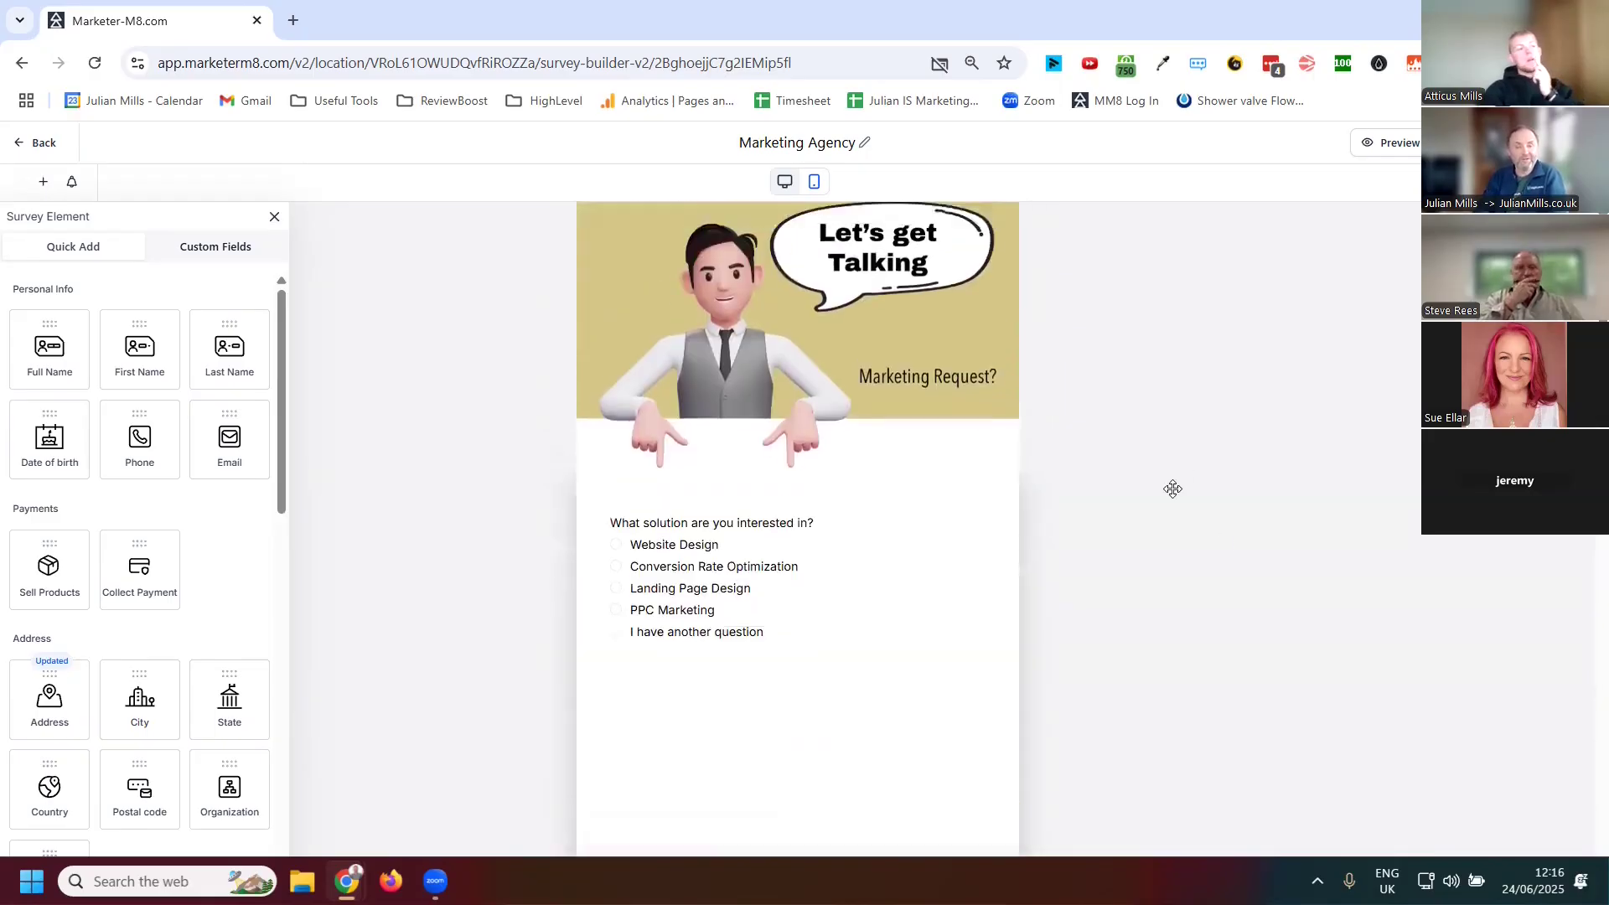
pyautogui.scroll(1, 1172, 488)
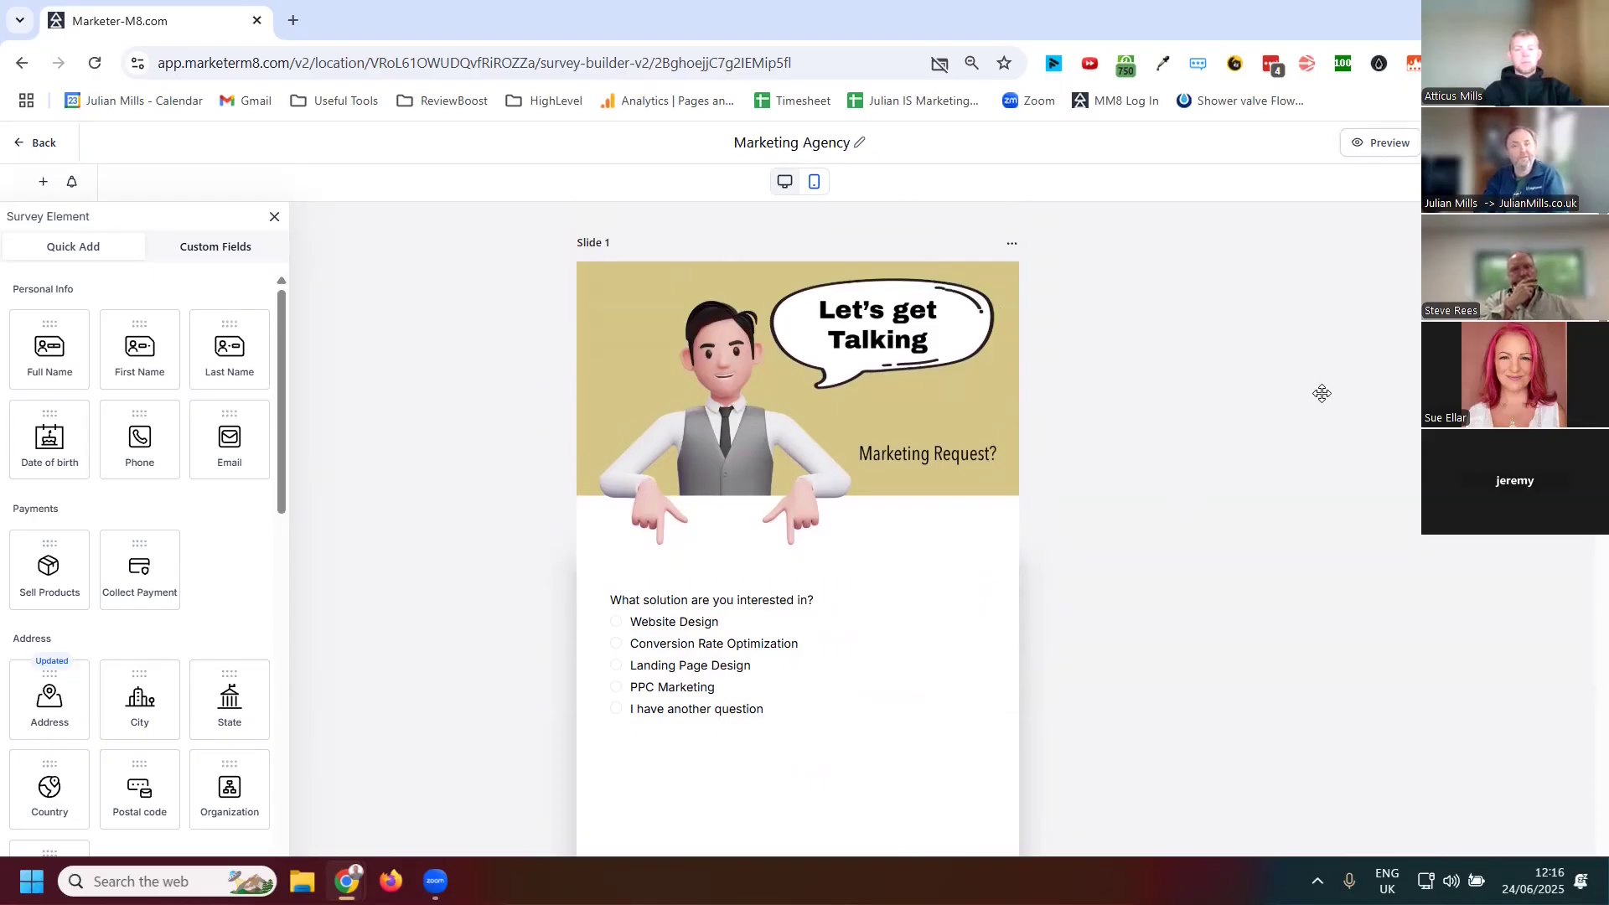
# Open the survey preview in a new tab
pyautogui.click(1380, 143)
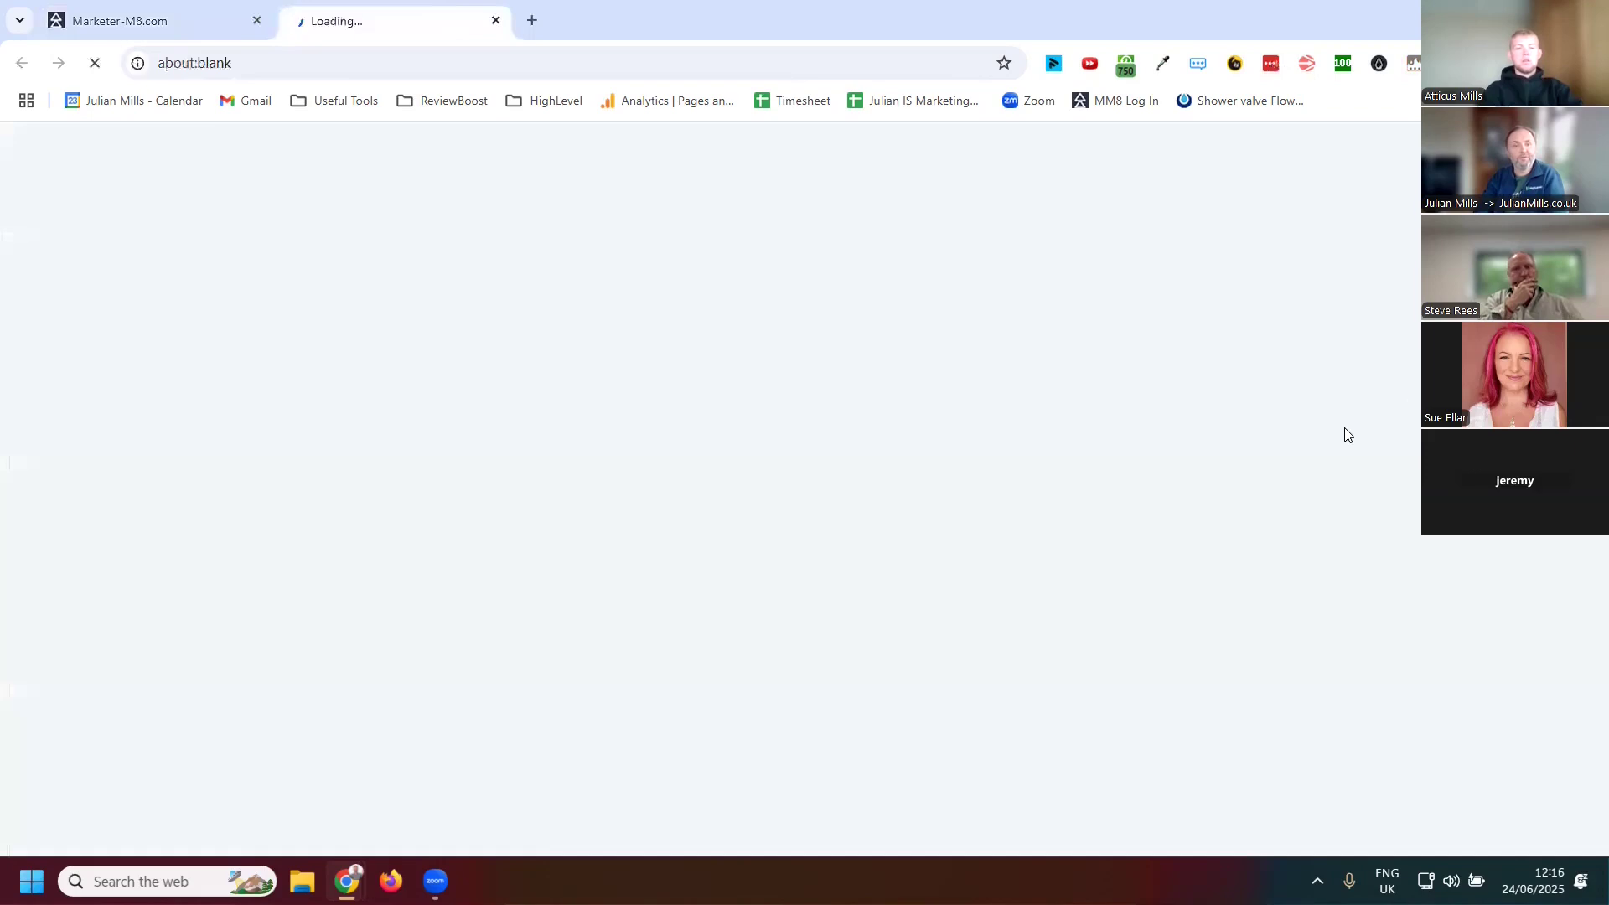
pyautogui.scroll(-2, 1137, 318)
pyautogui.scroll(2, 1137, 358)
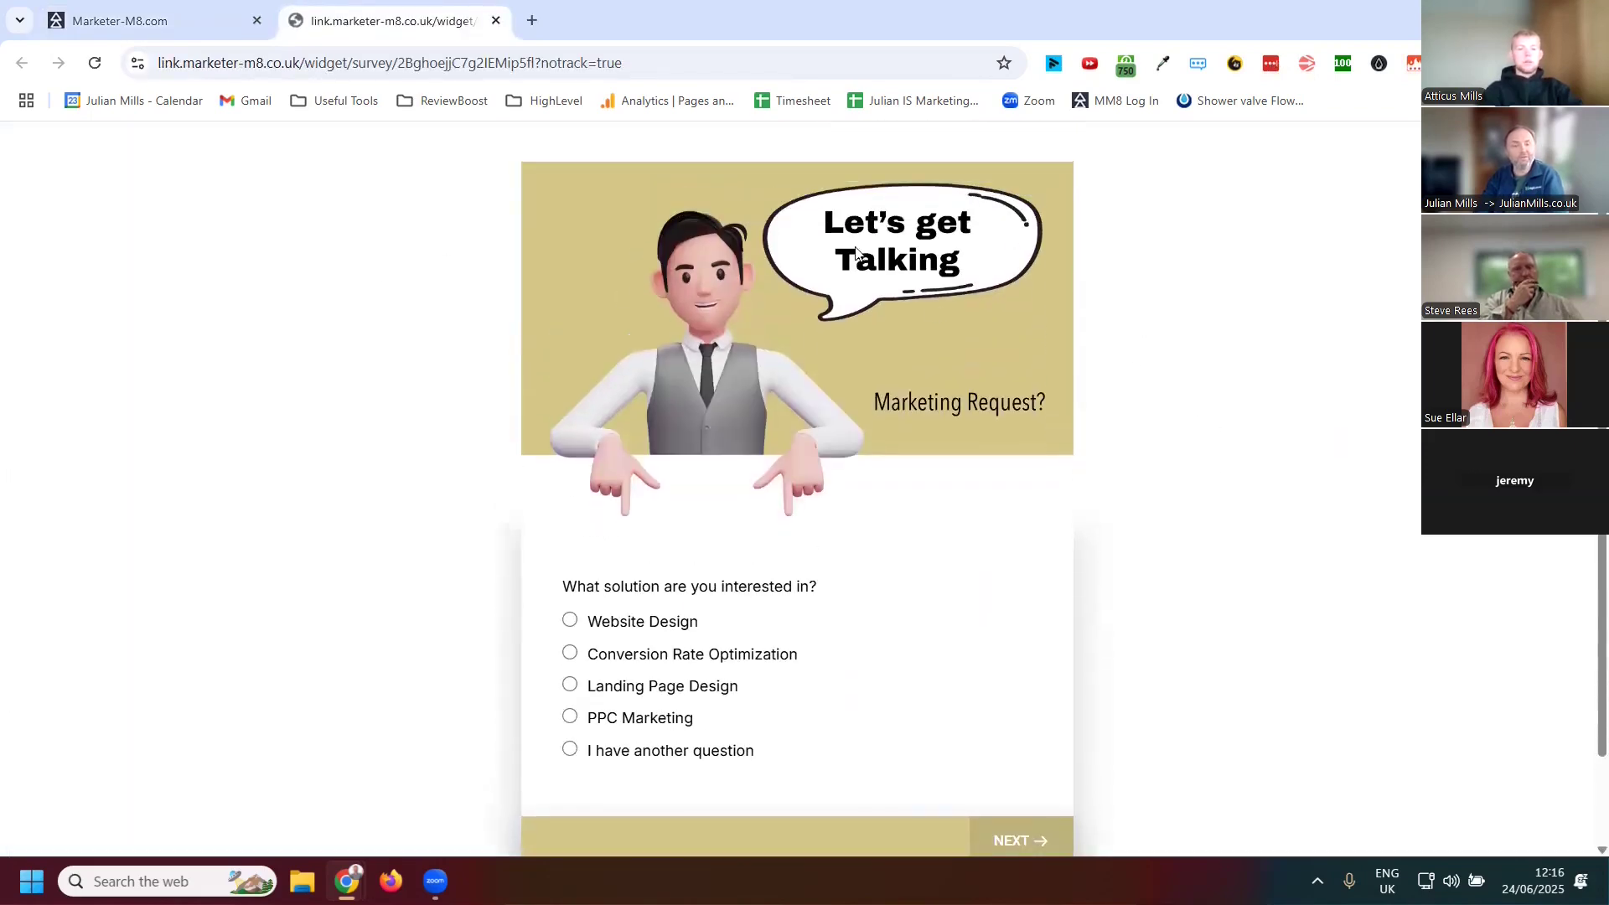
pyautogui.scroll(-1, 1232, 405)
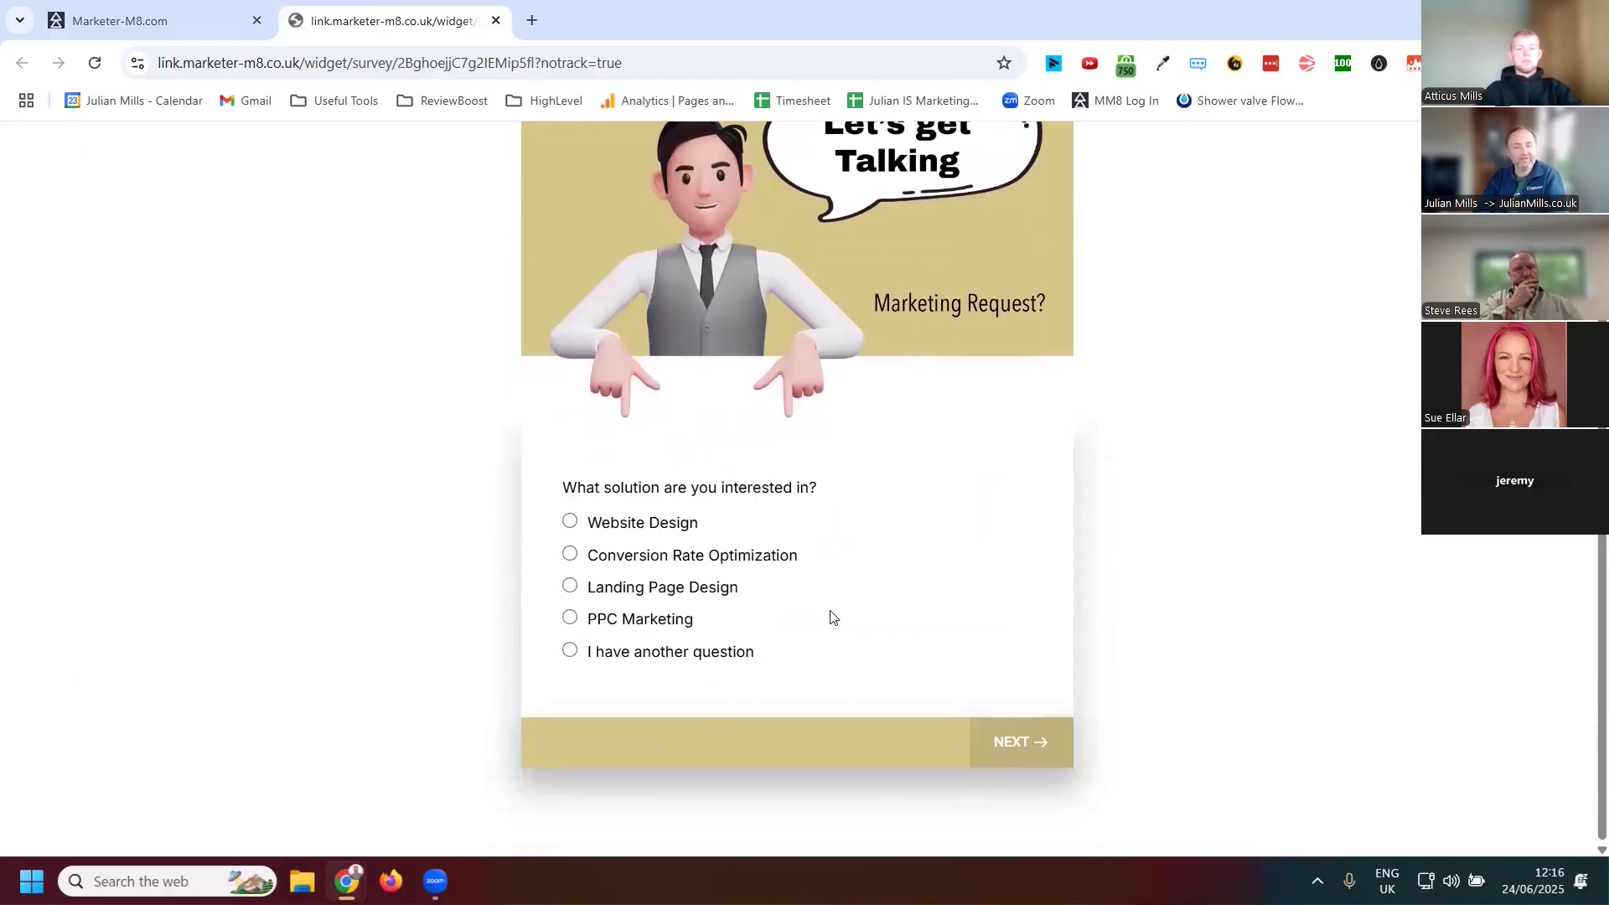
# Choose Conversion Rate Optimization, enter ggggg as the message, and move on to the contact details slide
pyautogui.click(569, 554)
pyautogui.click(686, 627)
pyautogui.write('ggggg')
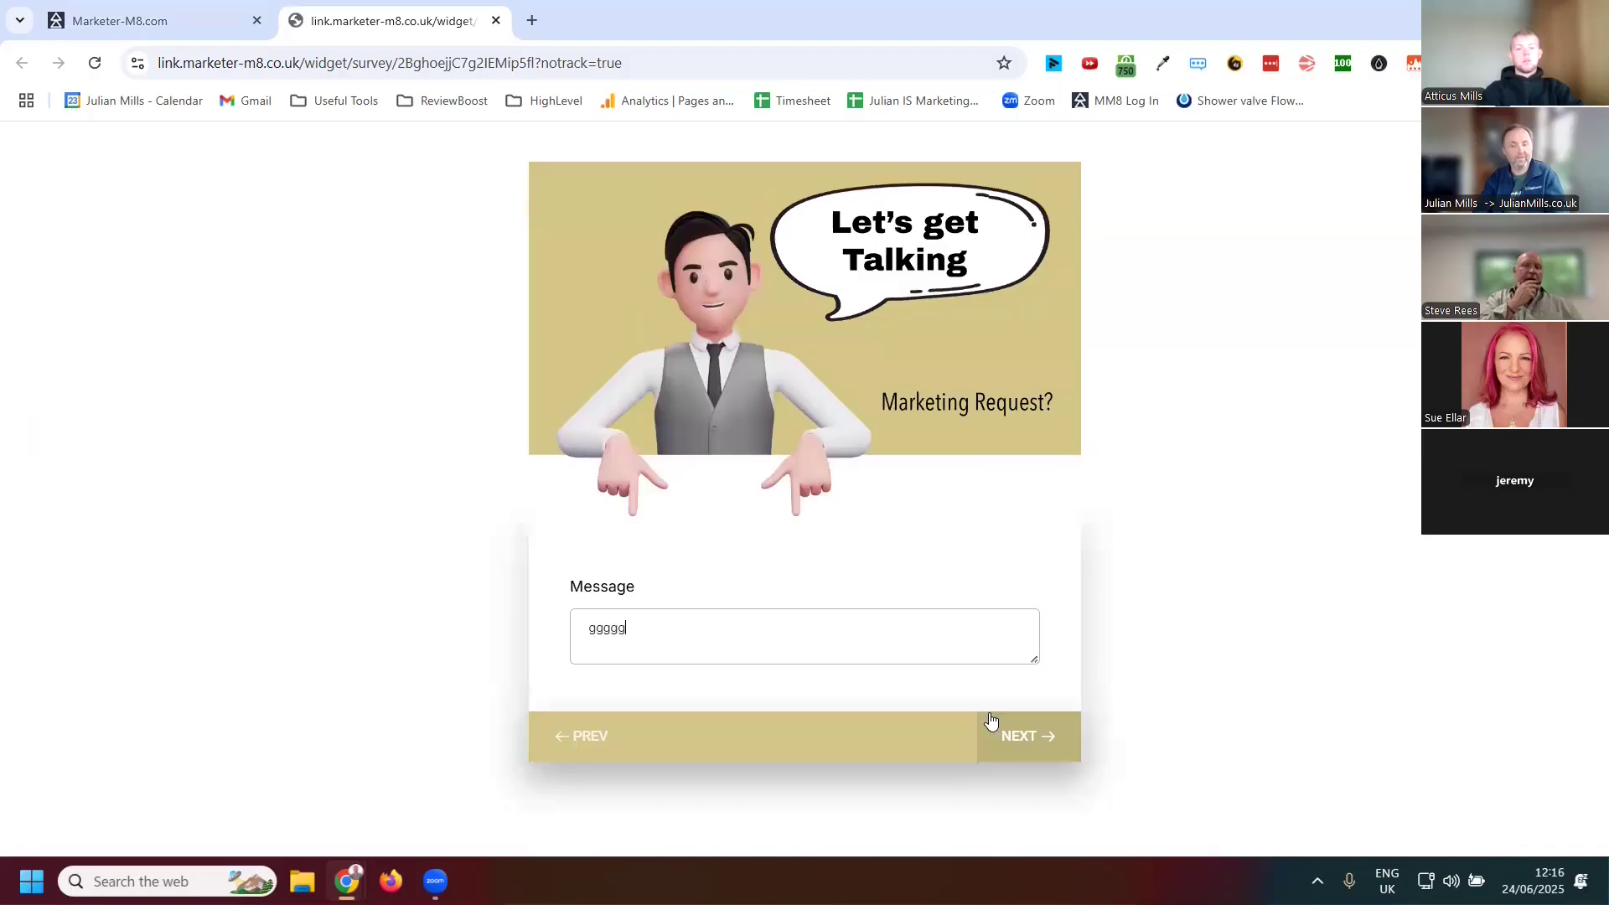
pyautogui.click(991, 720)
pyautogui.scroll(-3, 1006, 662)
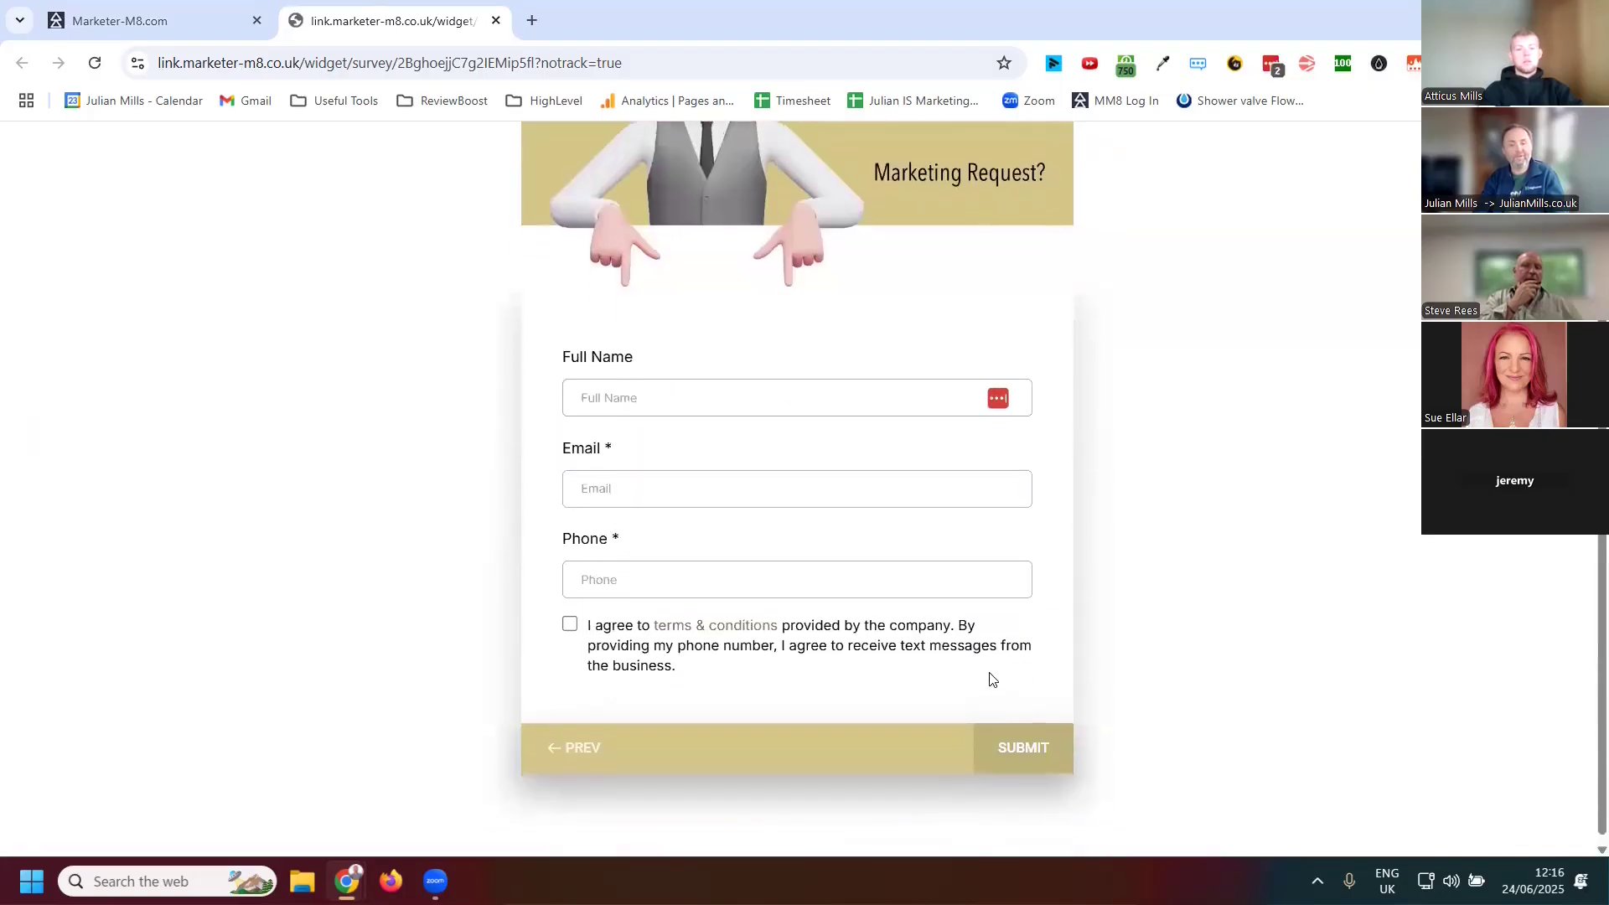
# Go back to the first question slide in the survey preview
pyautogui.scroll(3, 784, 429)
pyautogui.scroll(-3, 1016, 502)
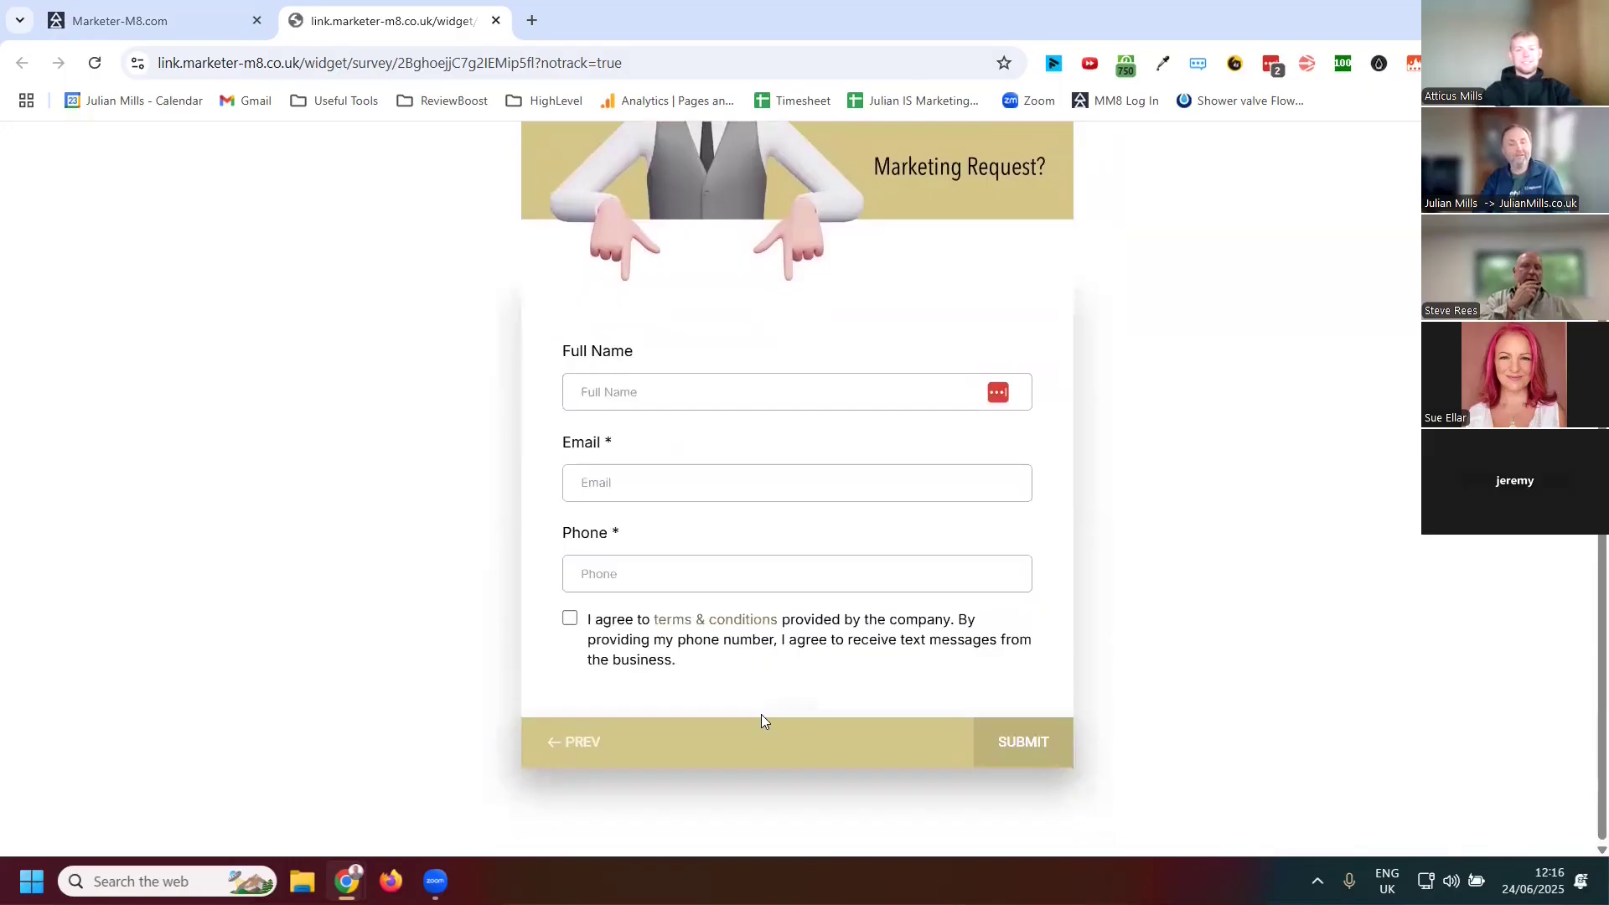
pyautogui.click(760, 715)
pyautogui.click(761, 721)
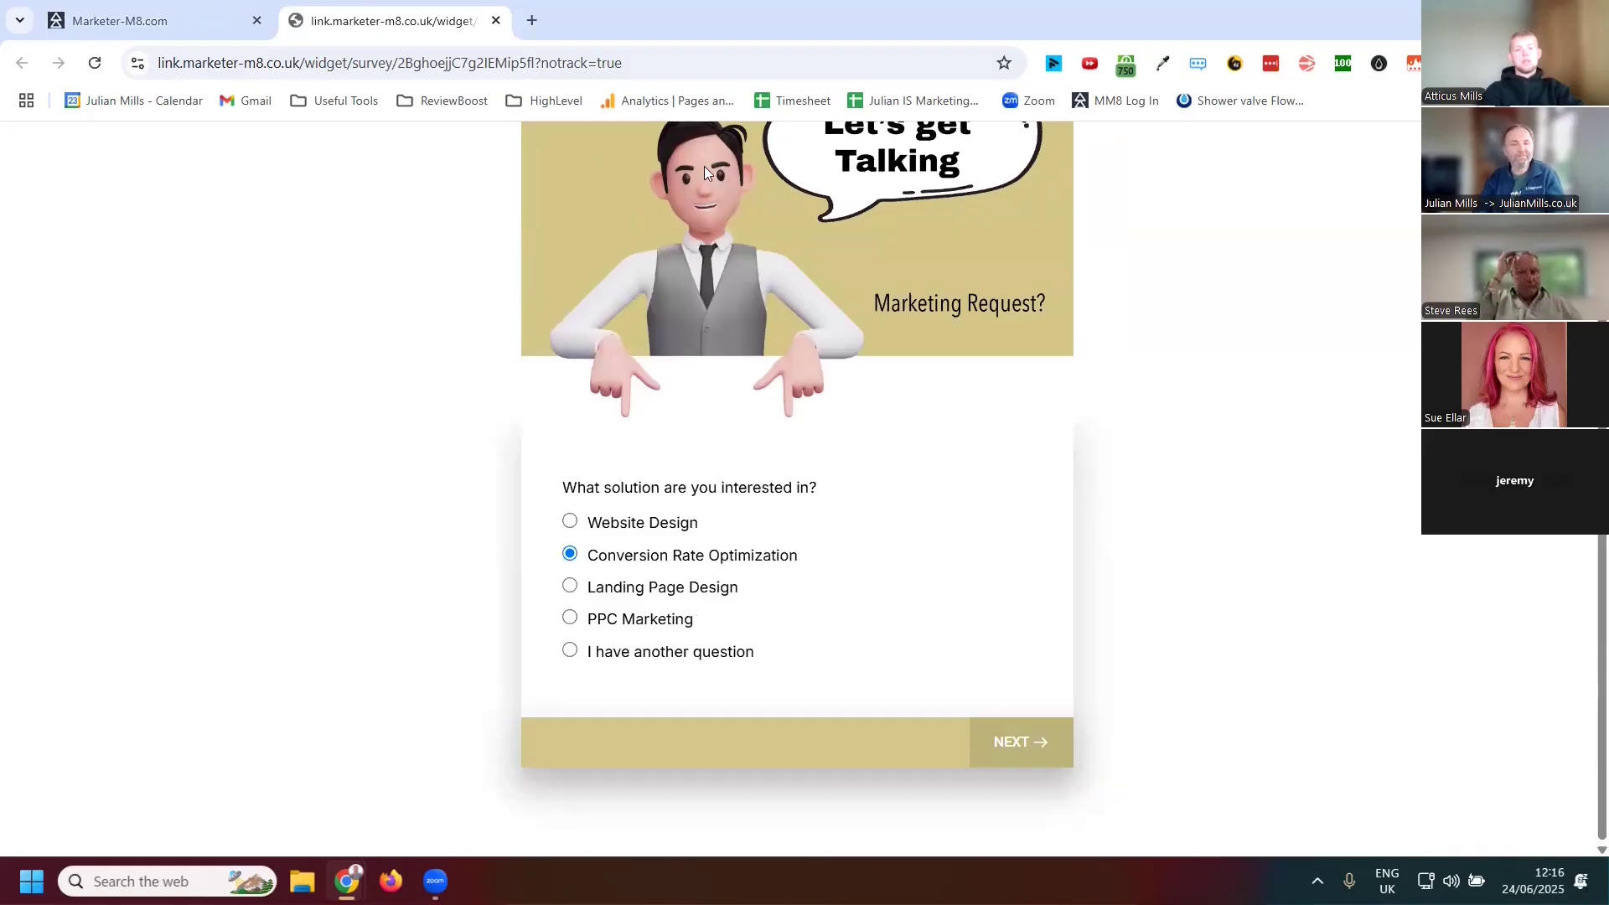
# Back in the builder, add the Agency Name contact field to slide 1 above the solution question
pyautogui.click(212, 18)
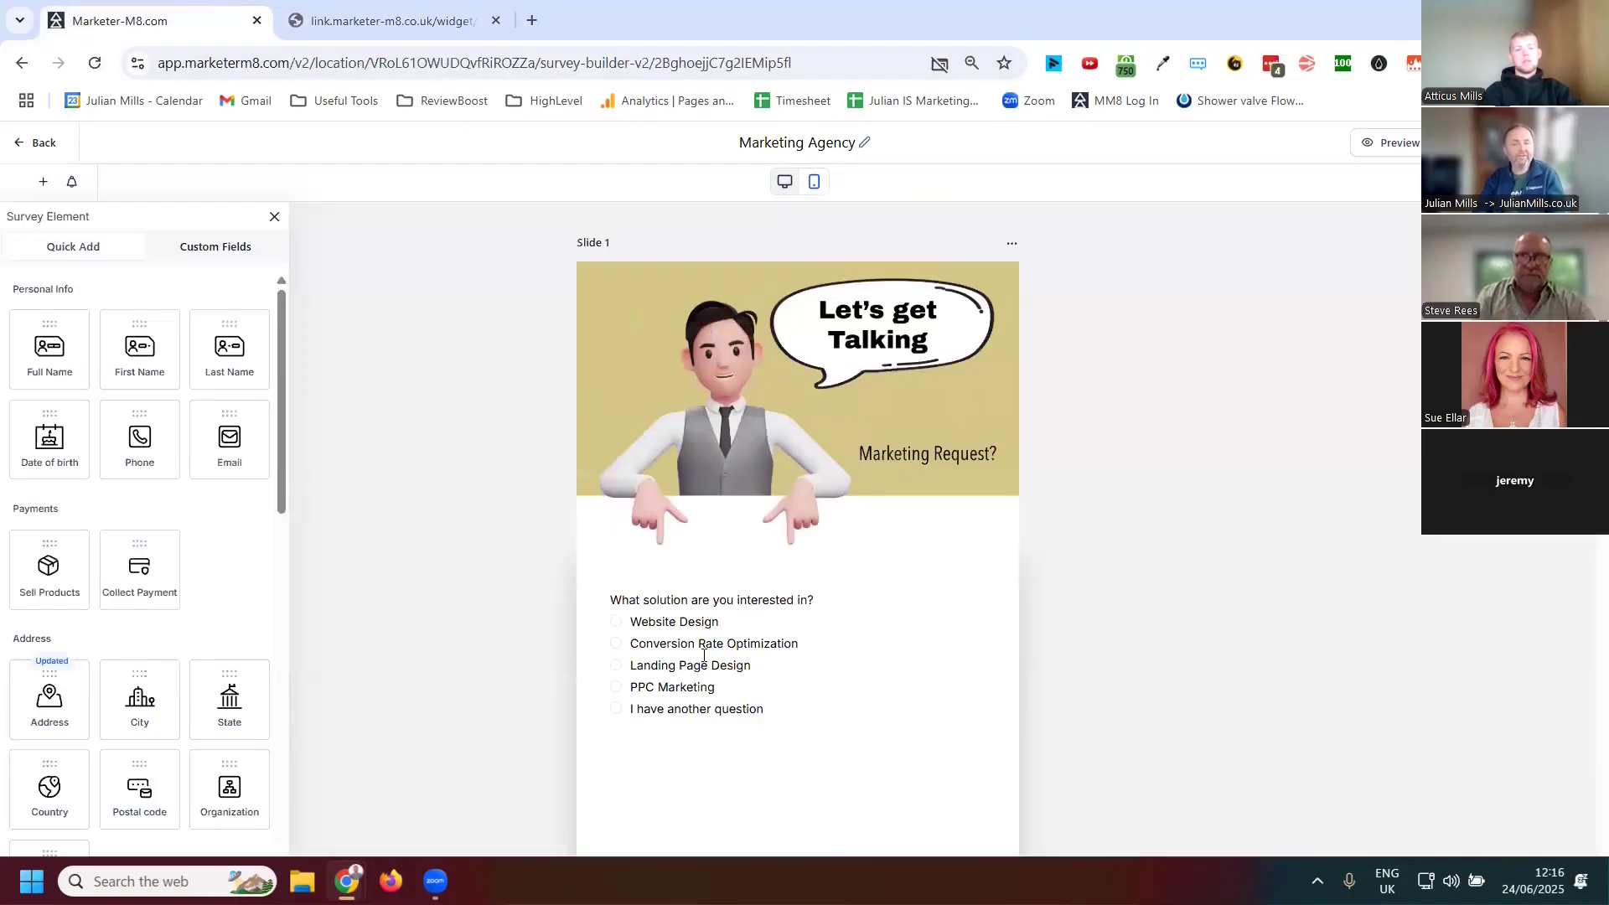
pyautogui.click(791, 635)
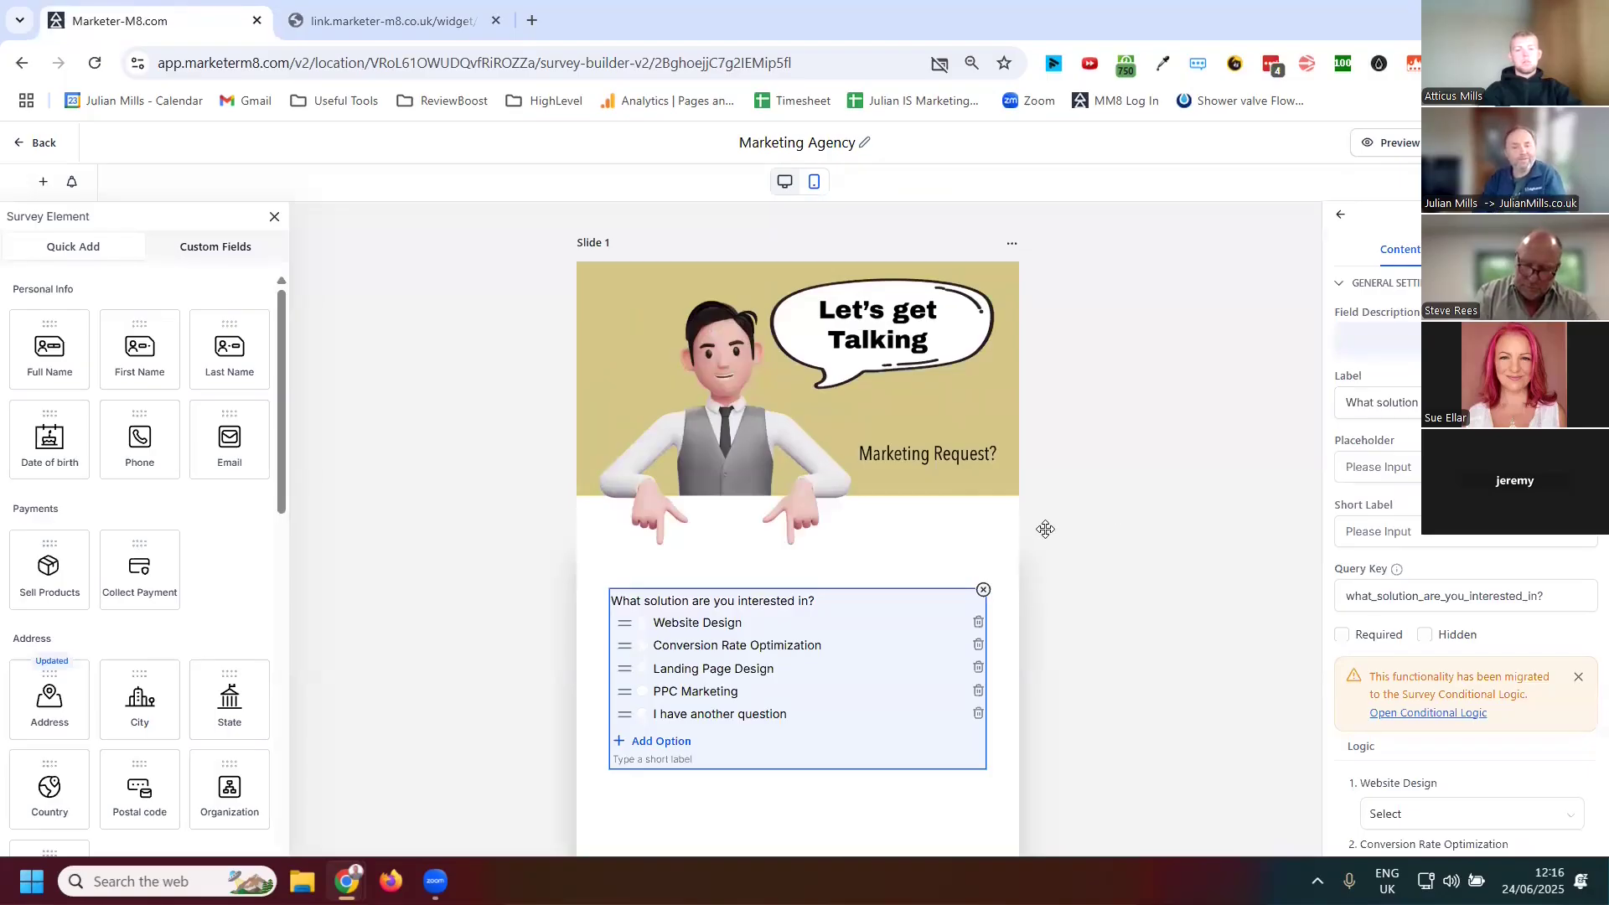
pyautogui.scroll(-1, 1063, 643)
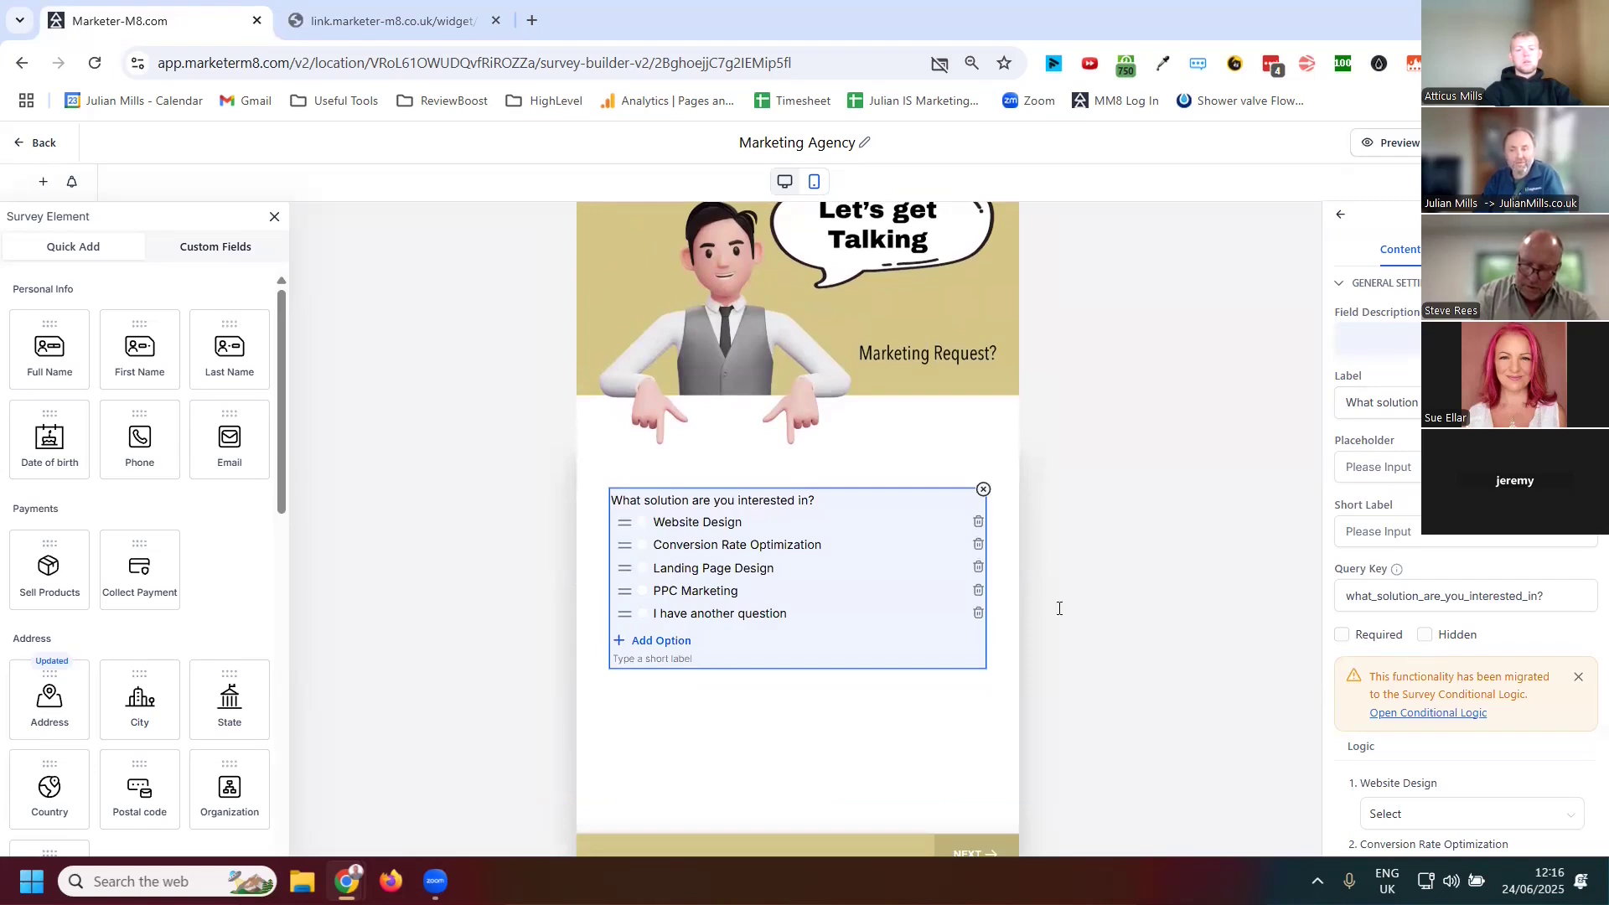
pyautogui.scroll(-1, 885, 595)
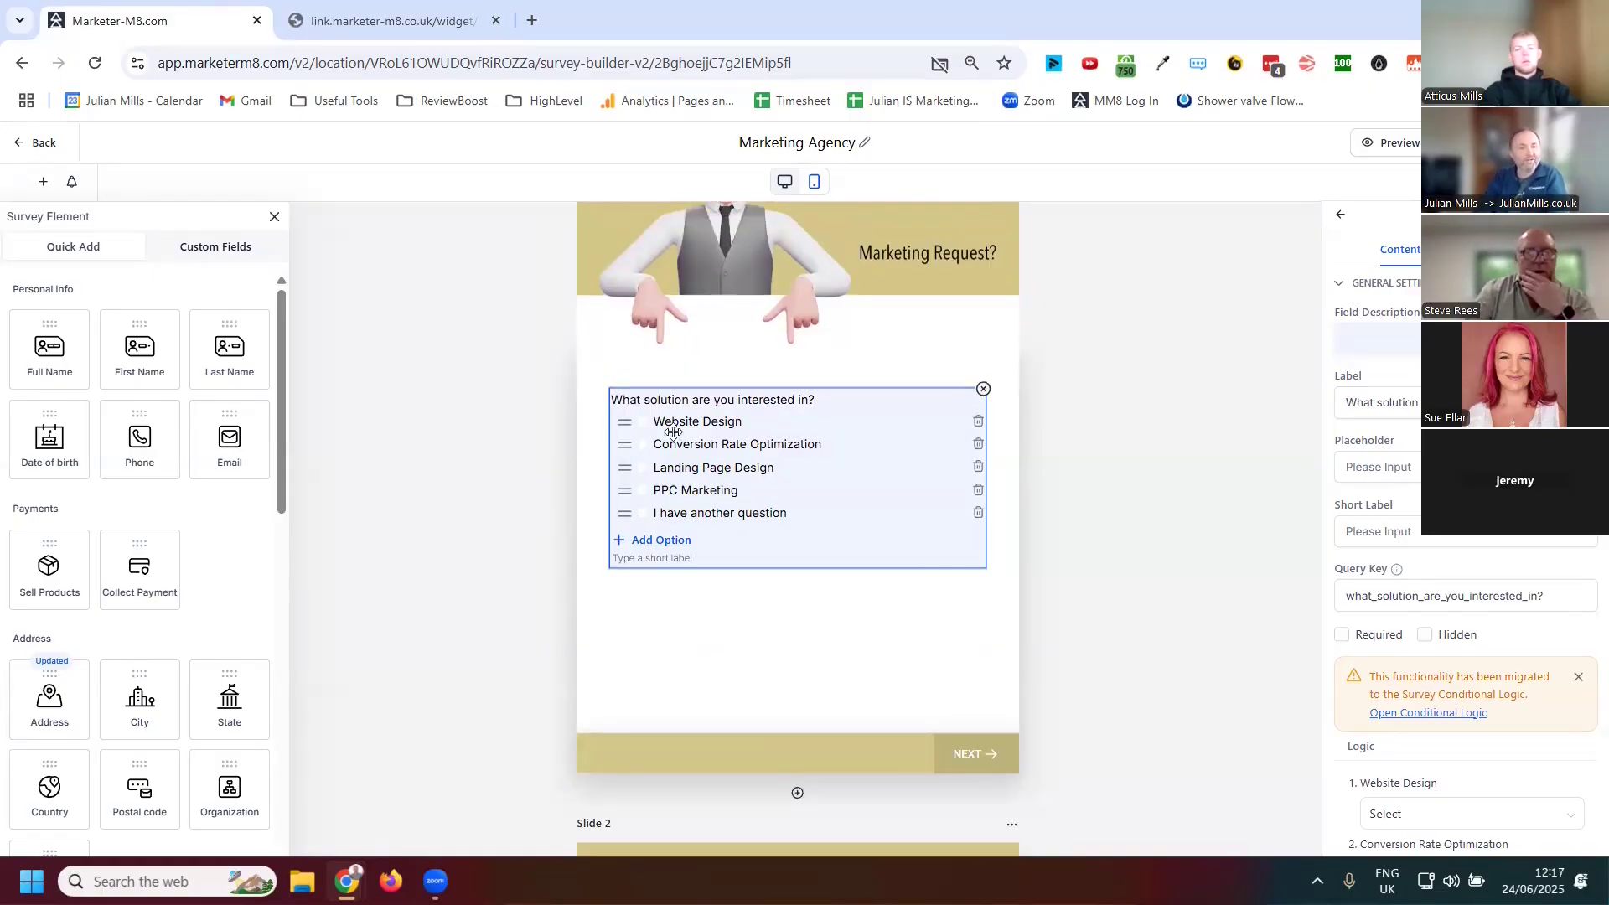
pyautogui.click(209, 250)
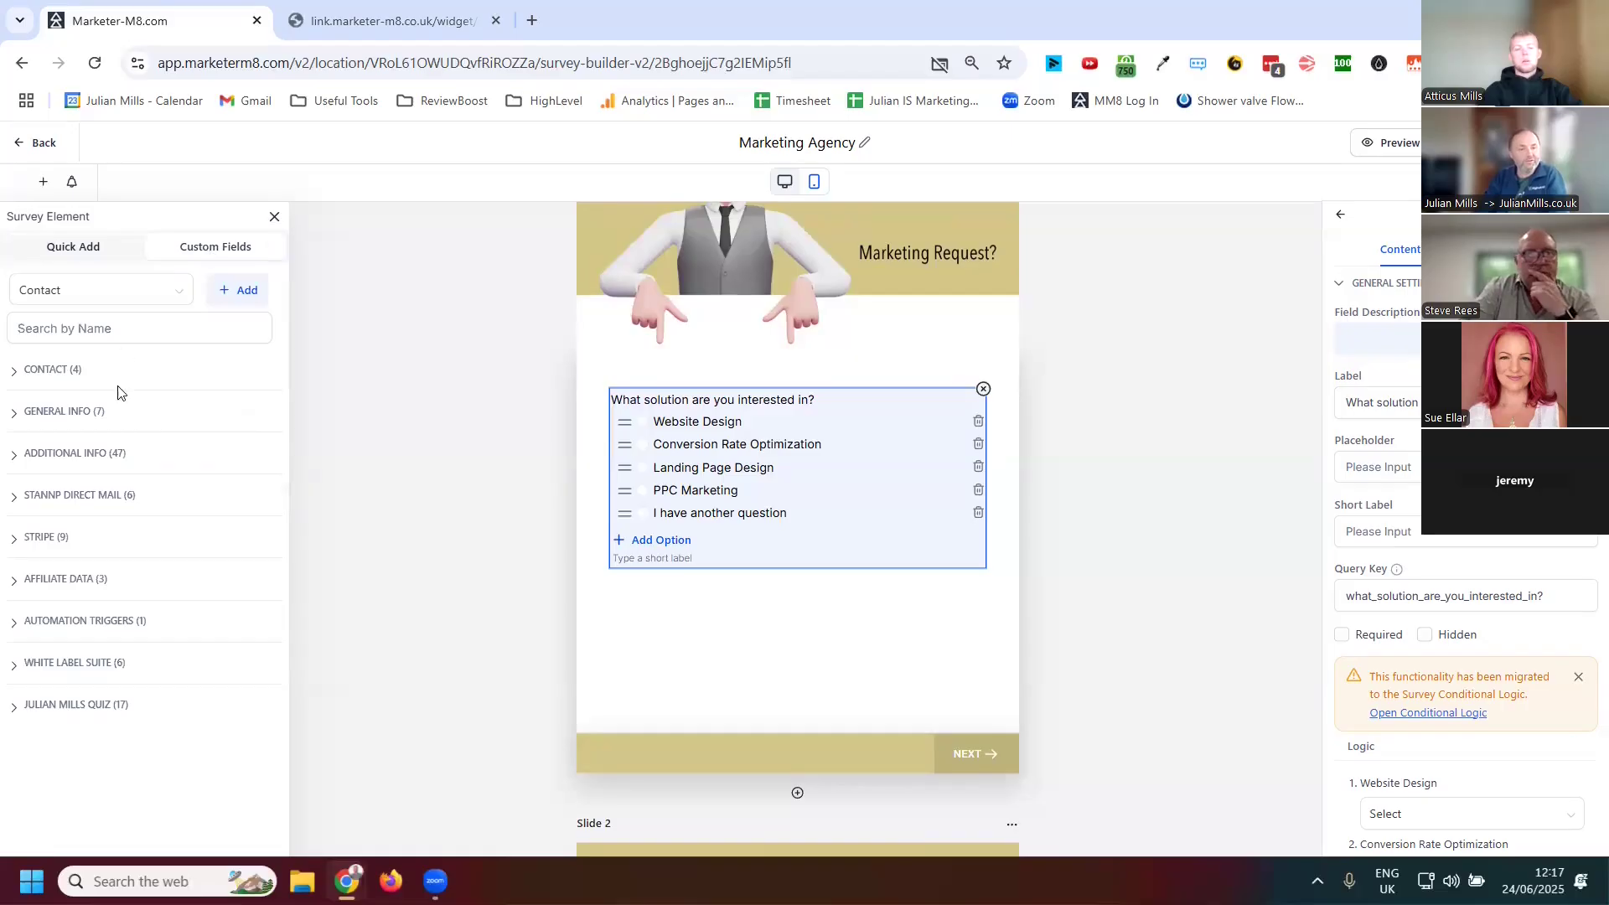
pyautogui.click(59, 371)
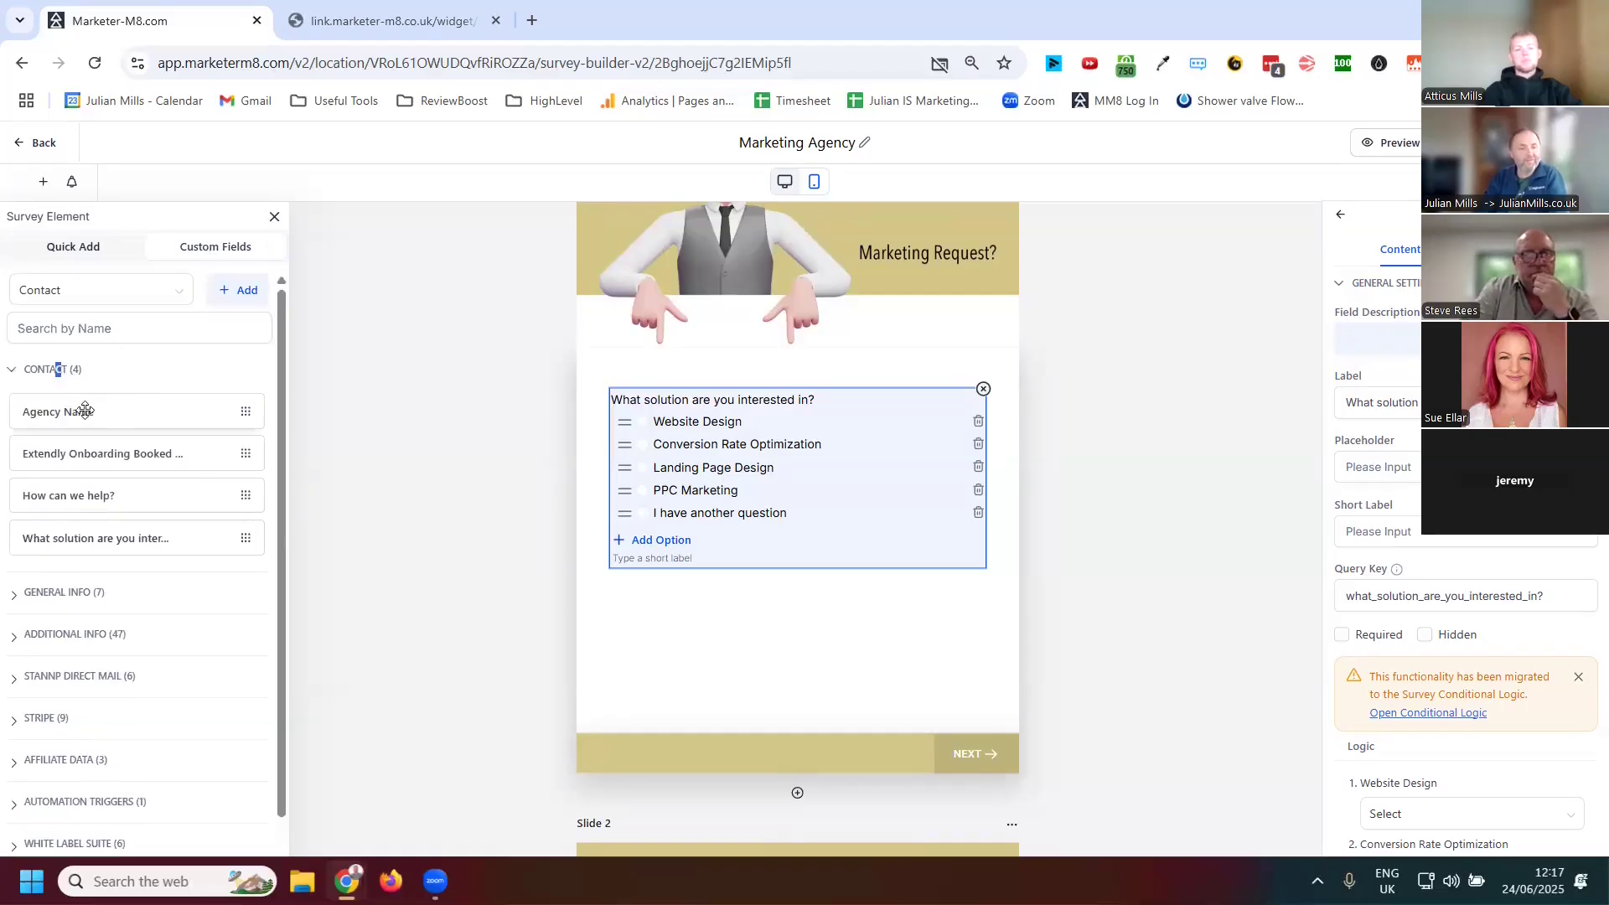
pyautogui.moveTo(86, 416); pyautogui.dragTo(737, 591)
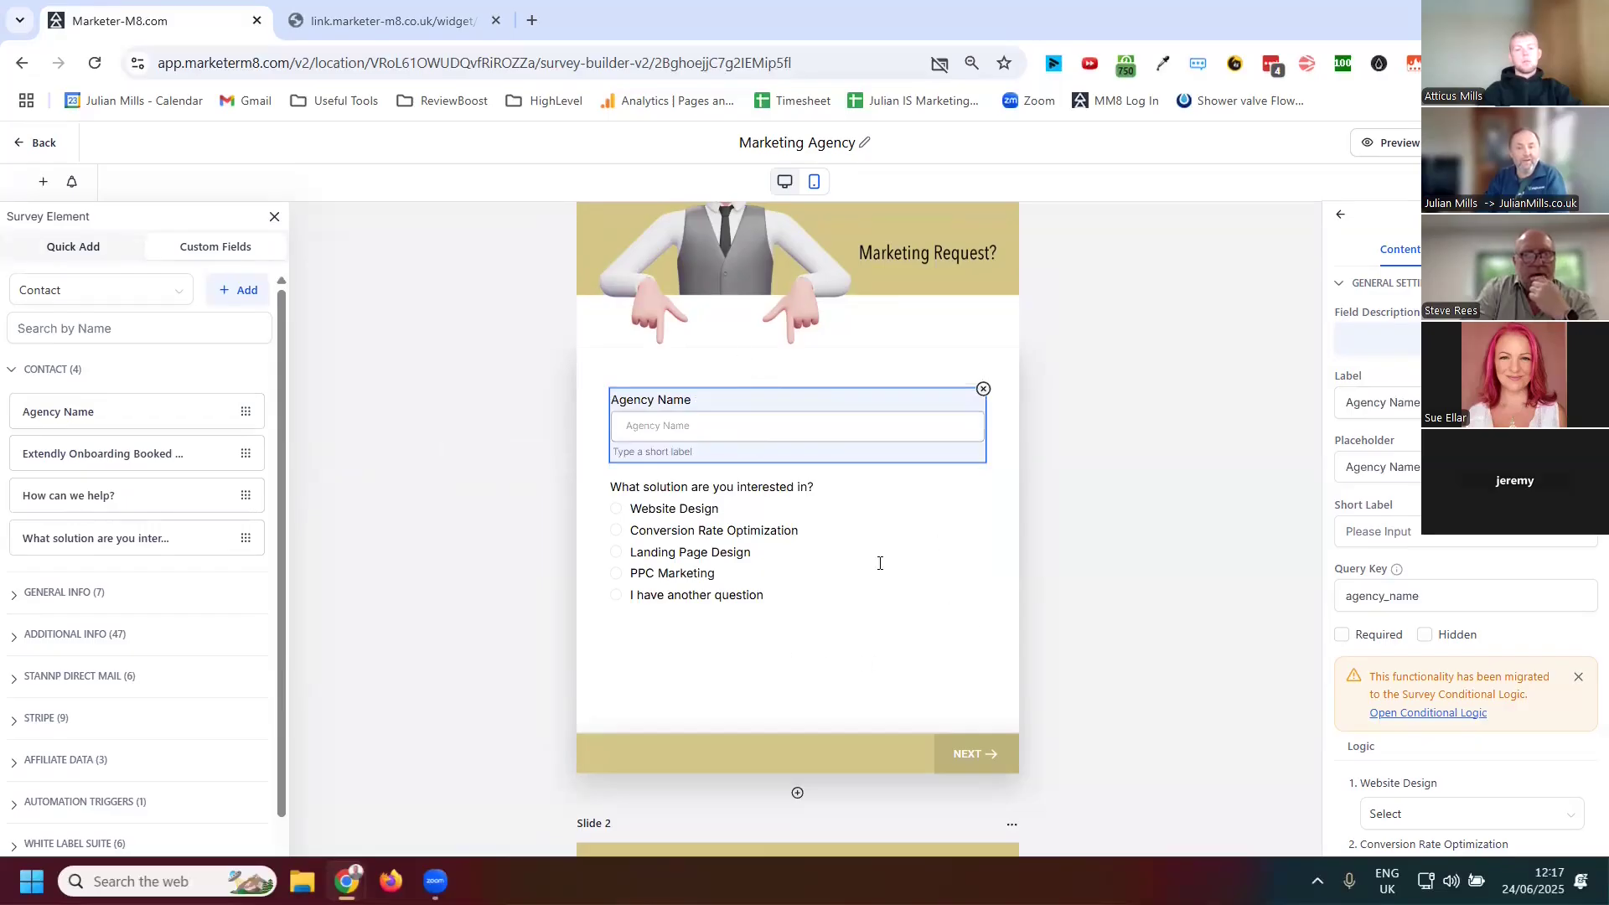
# Set the solution question's logic so Website Design jumps to P3 - Slide 3
pyautogui.click(758, 567)
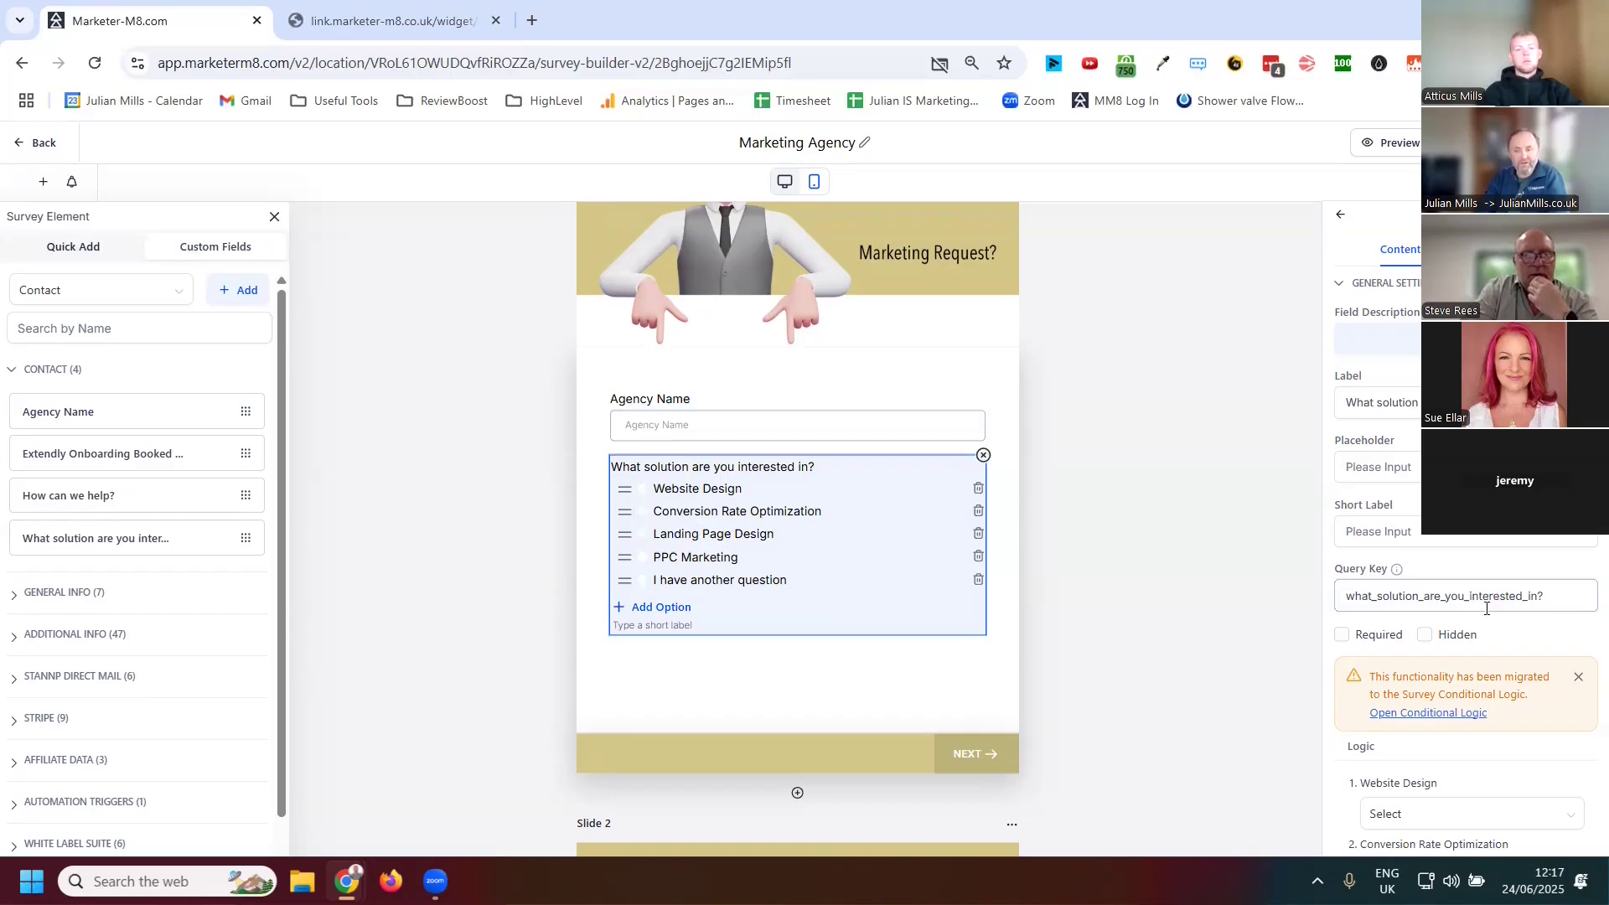
pyautogui.scroll(-1, 1445, 570)
pyautogui.scroll(-2, 1445, 570)
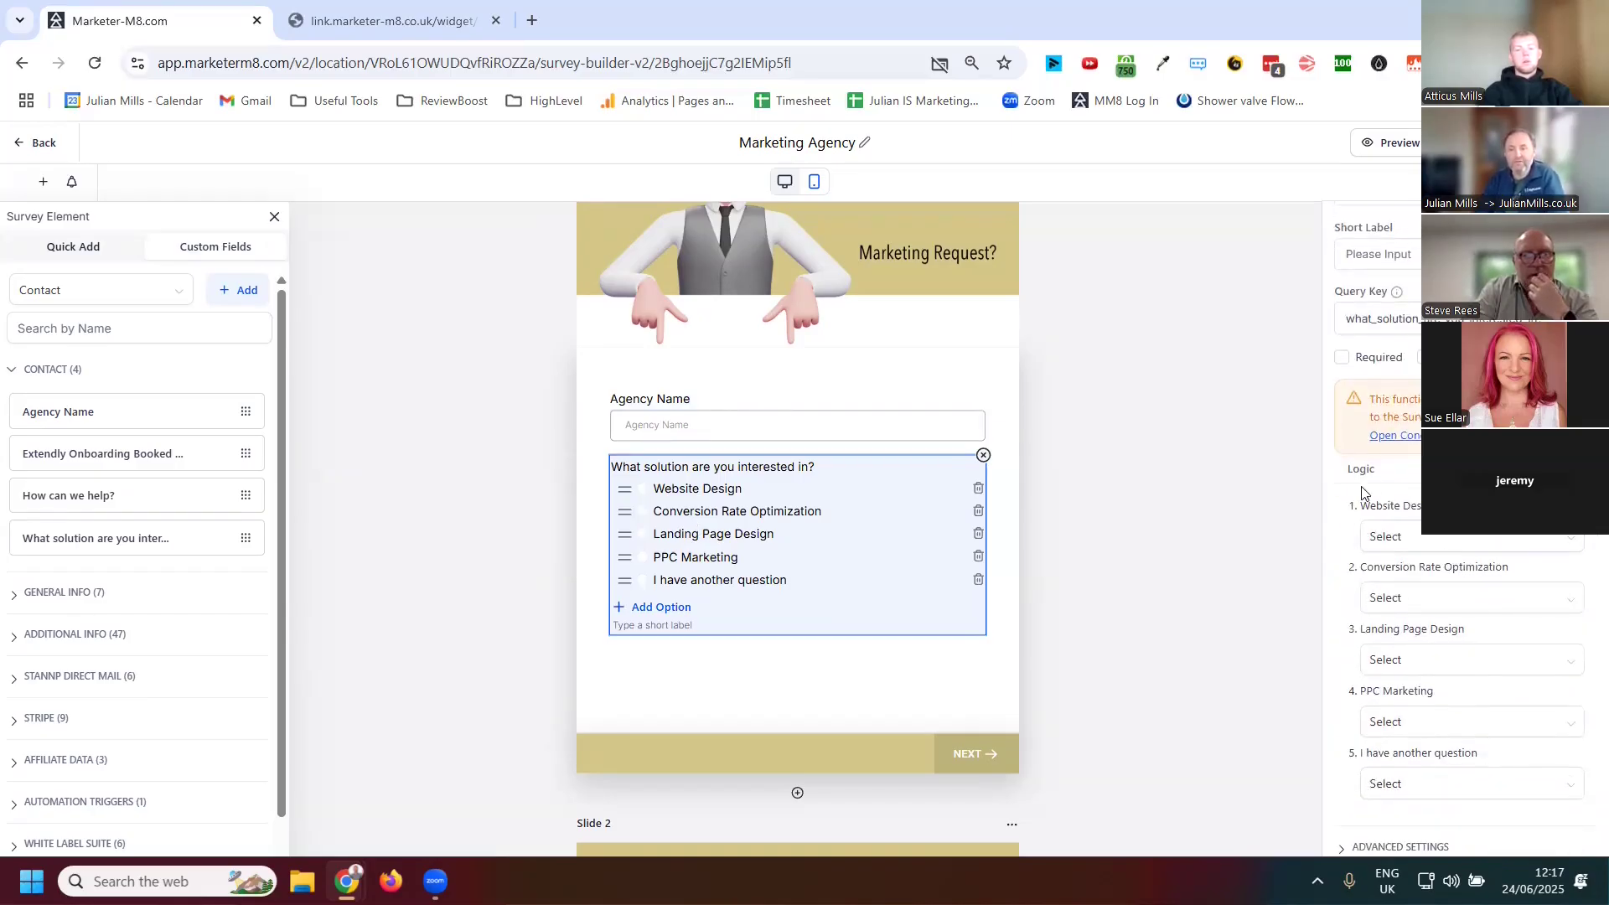
pyautogui.click(1556, 546)
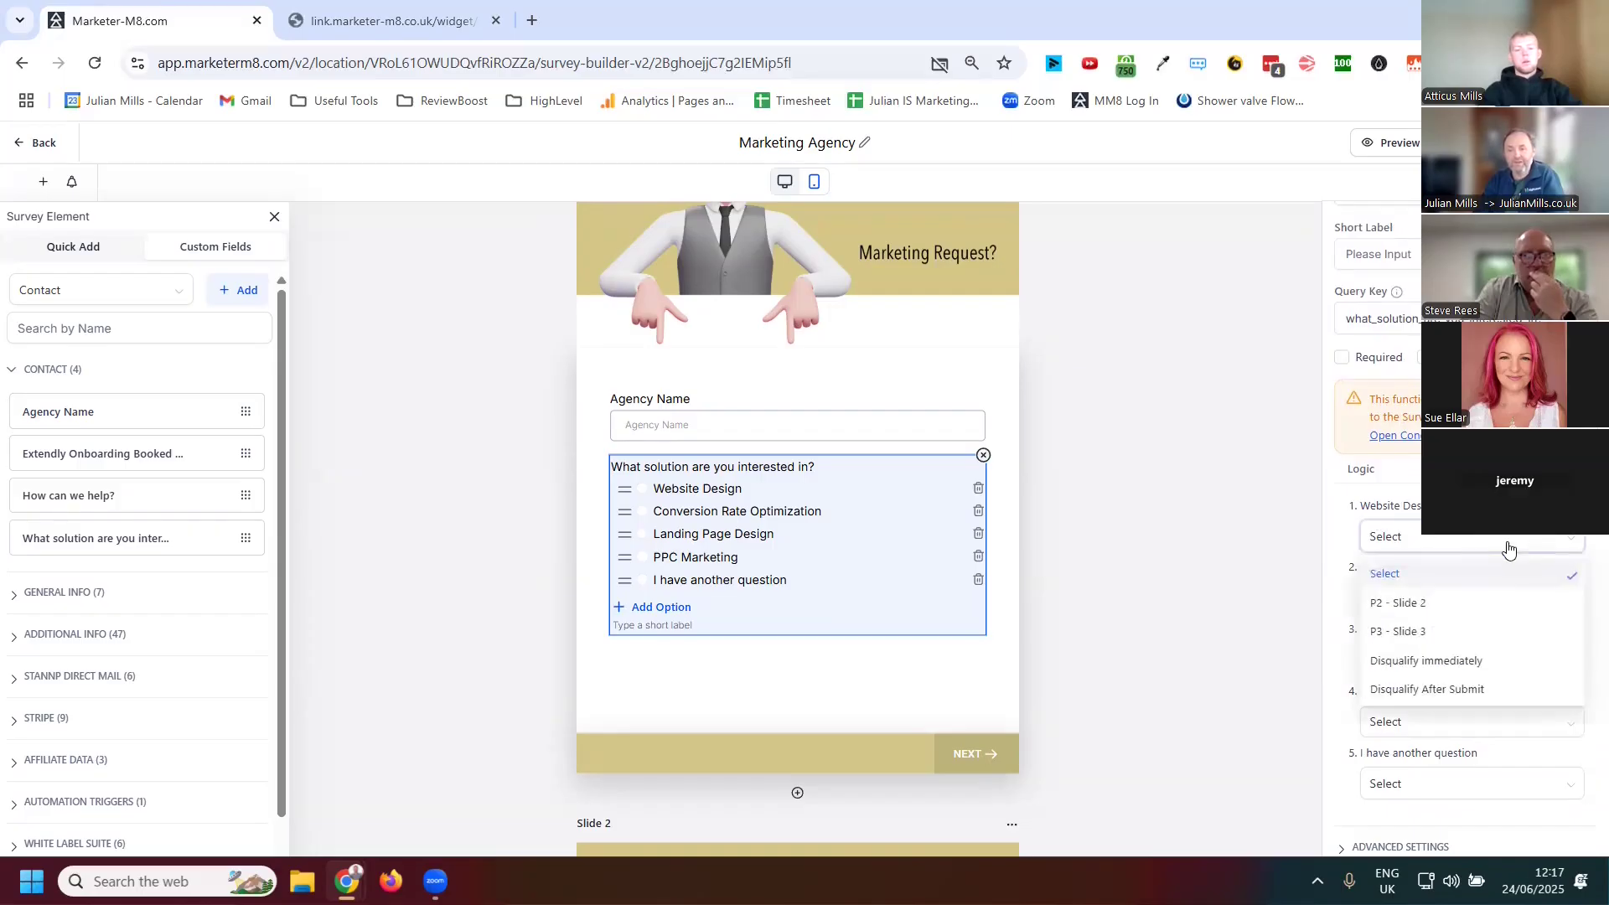
pyautogui.click(1338, 553)
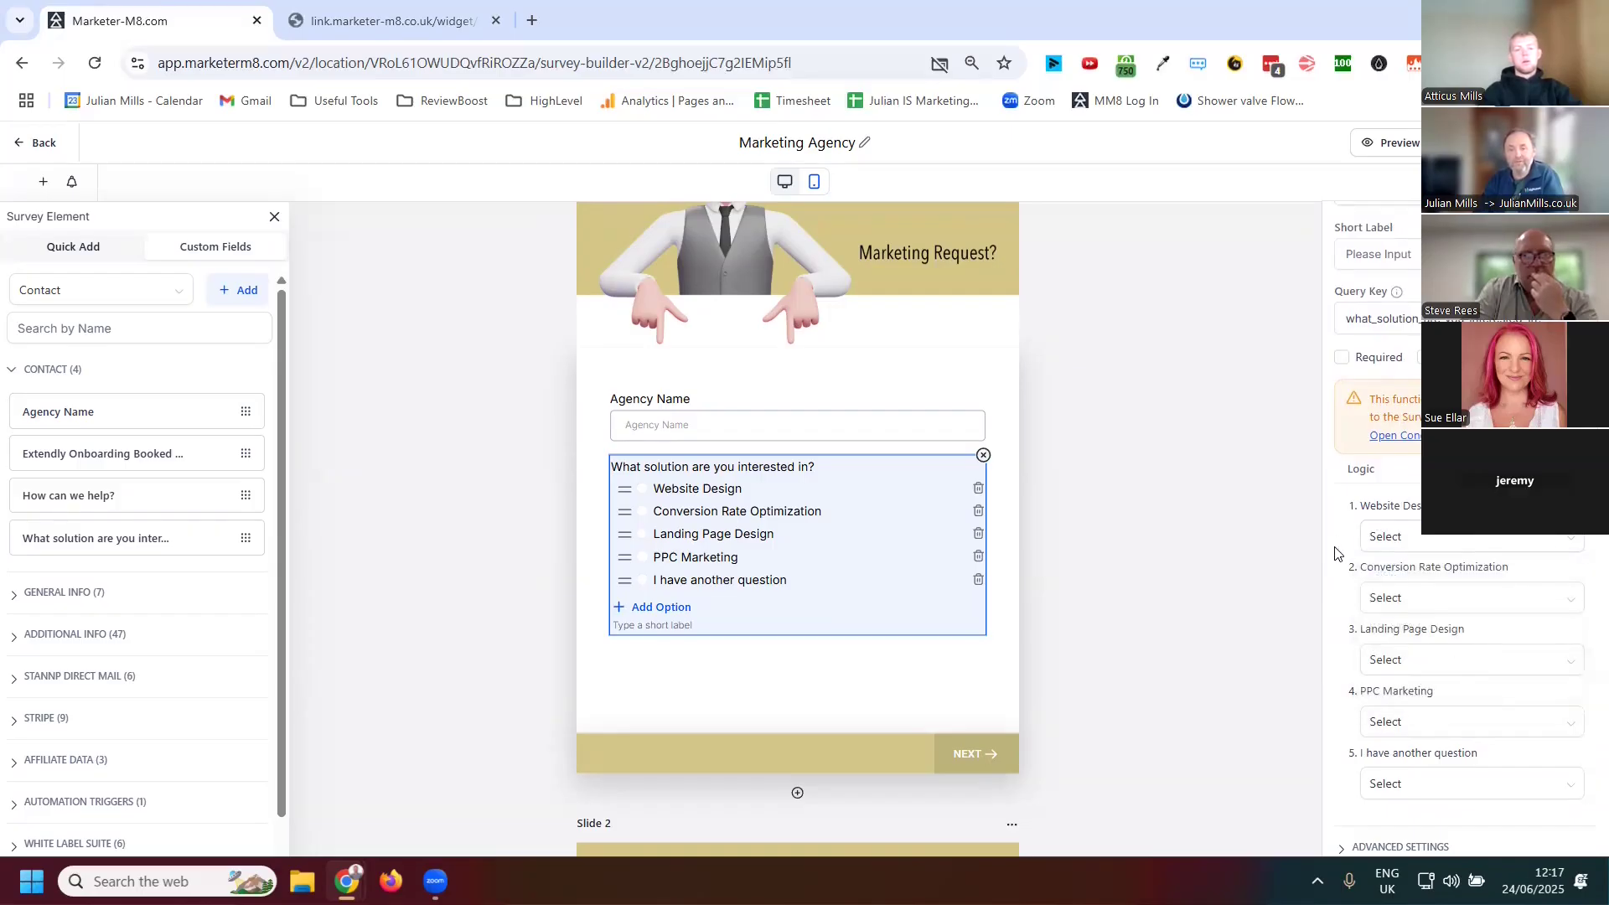
pyautogui.click(1422, 539)
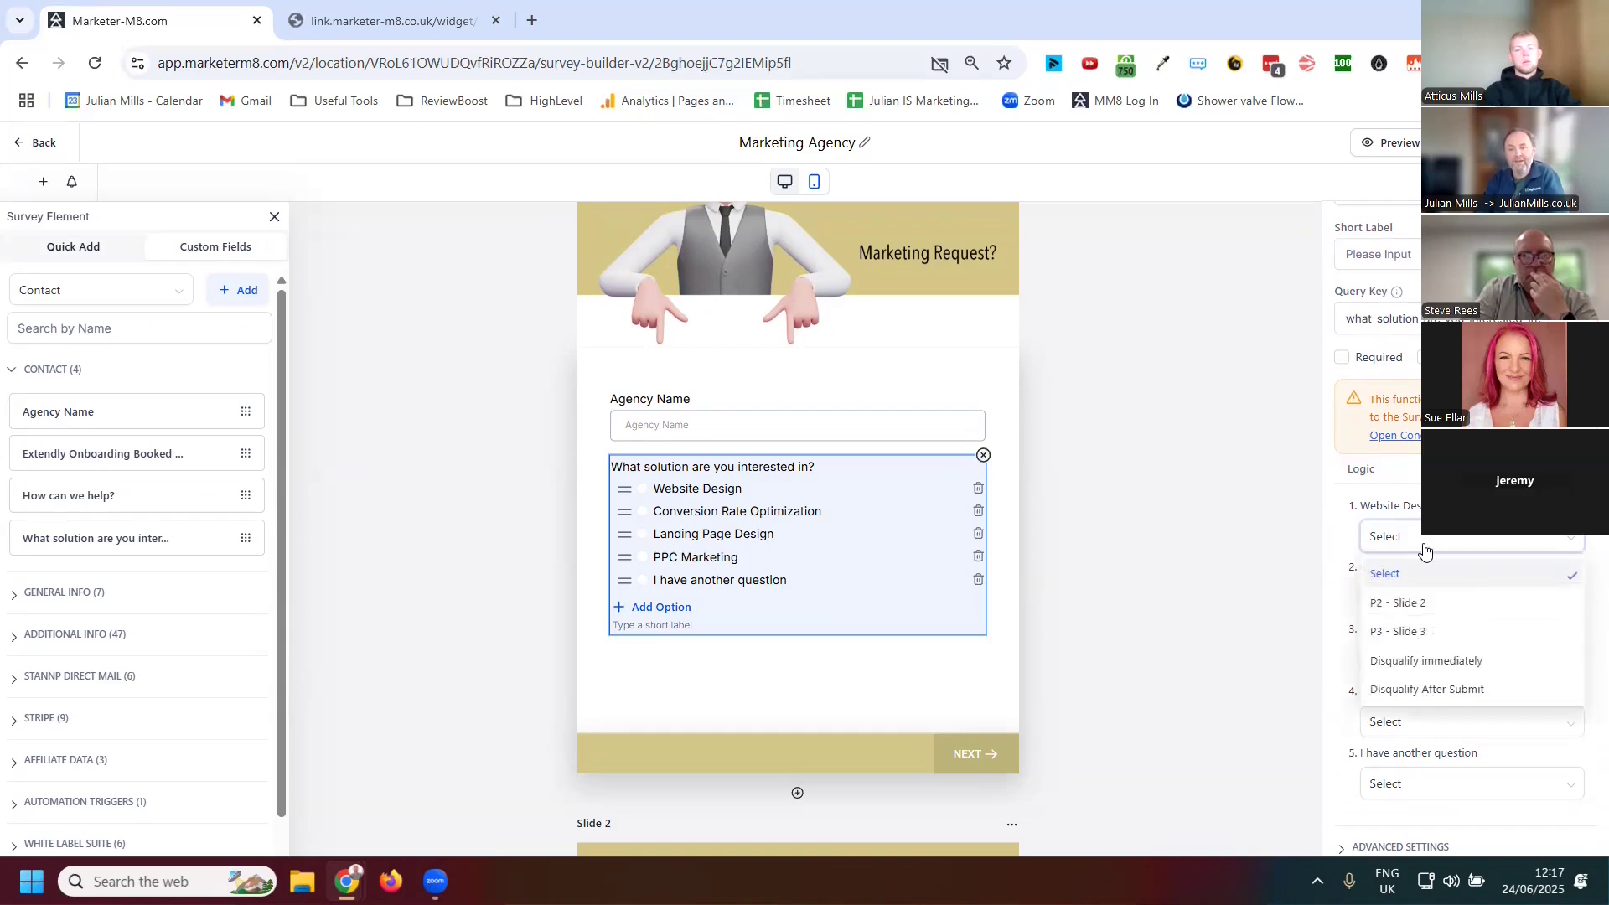
pyautogui.click(1415, 630)
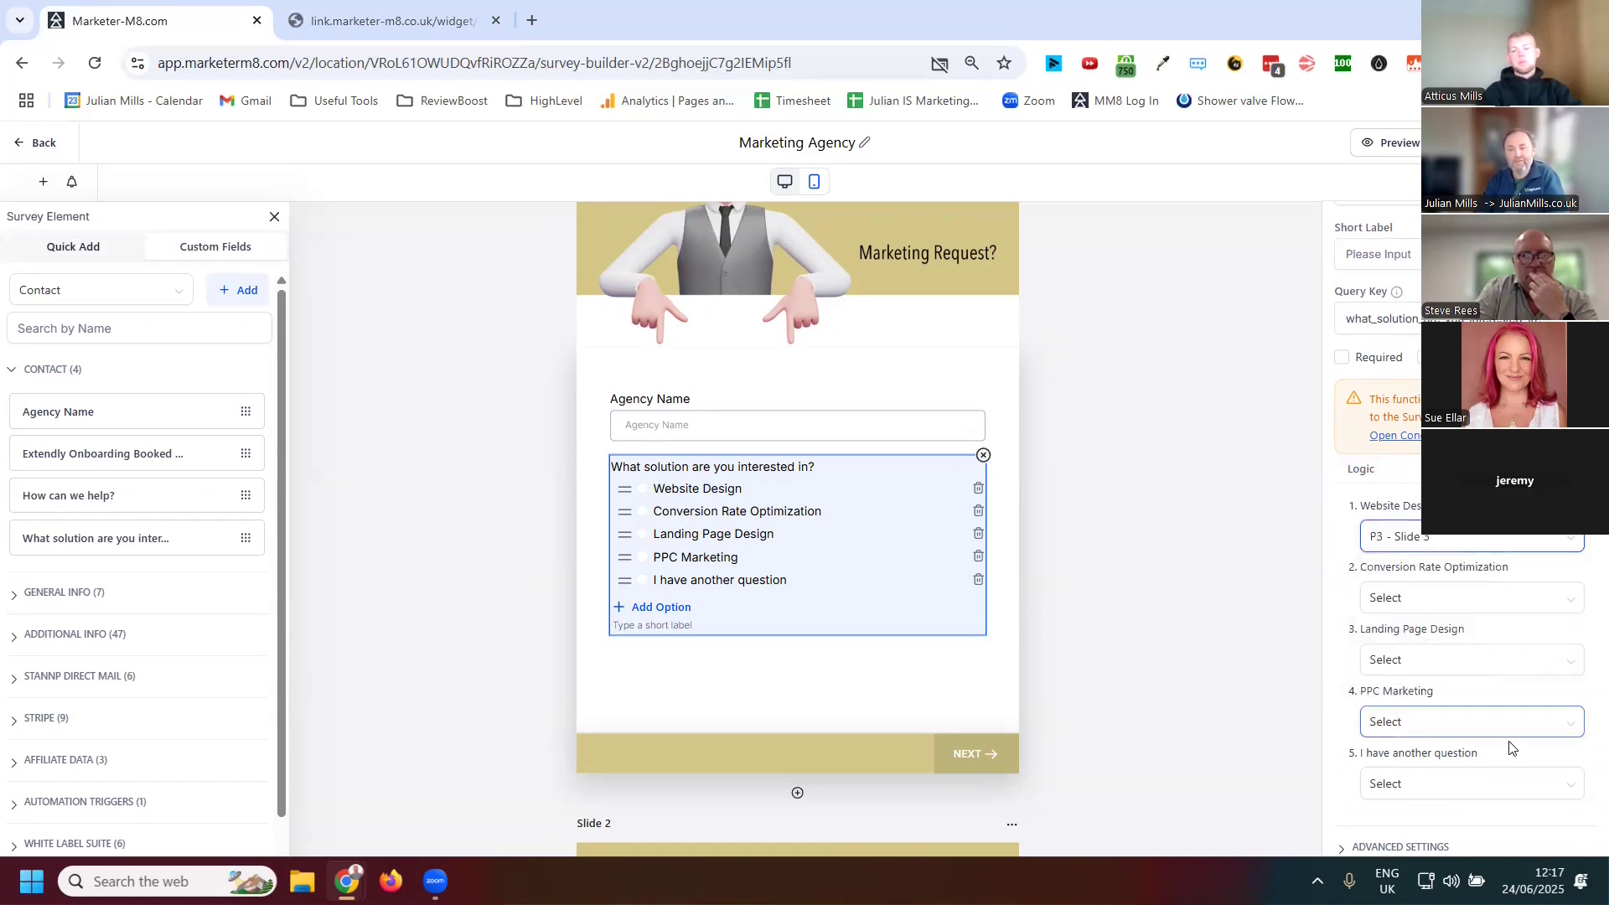
# Review the logic destination options and scroll through the survey's slides
pyautogui.click(1458, 542)
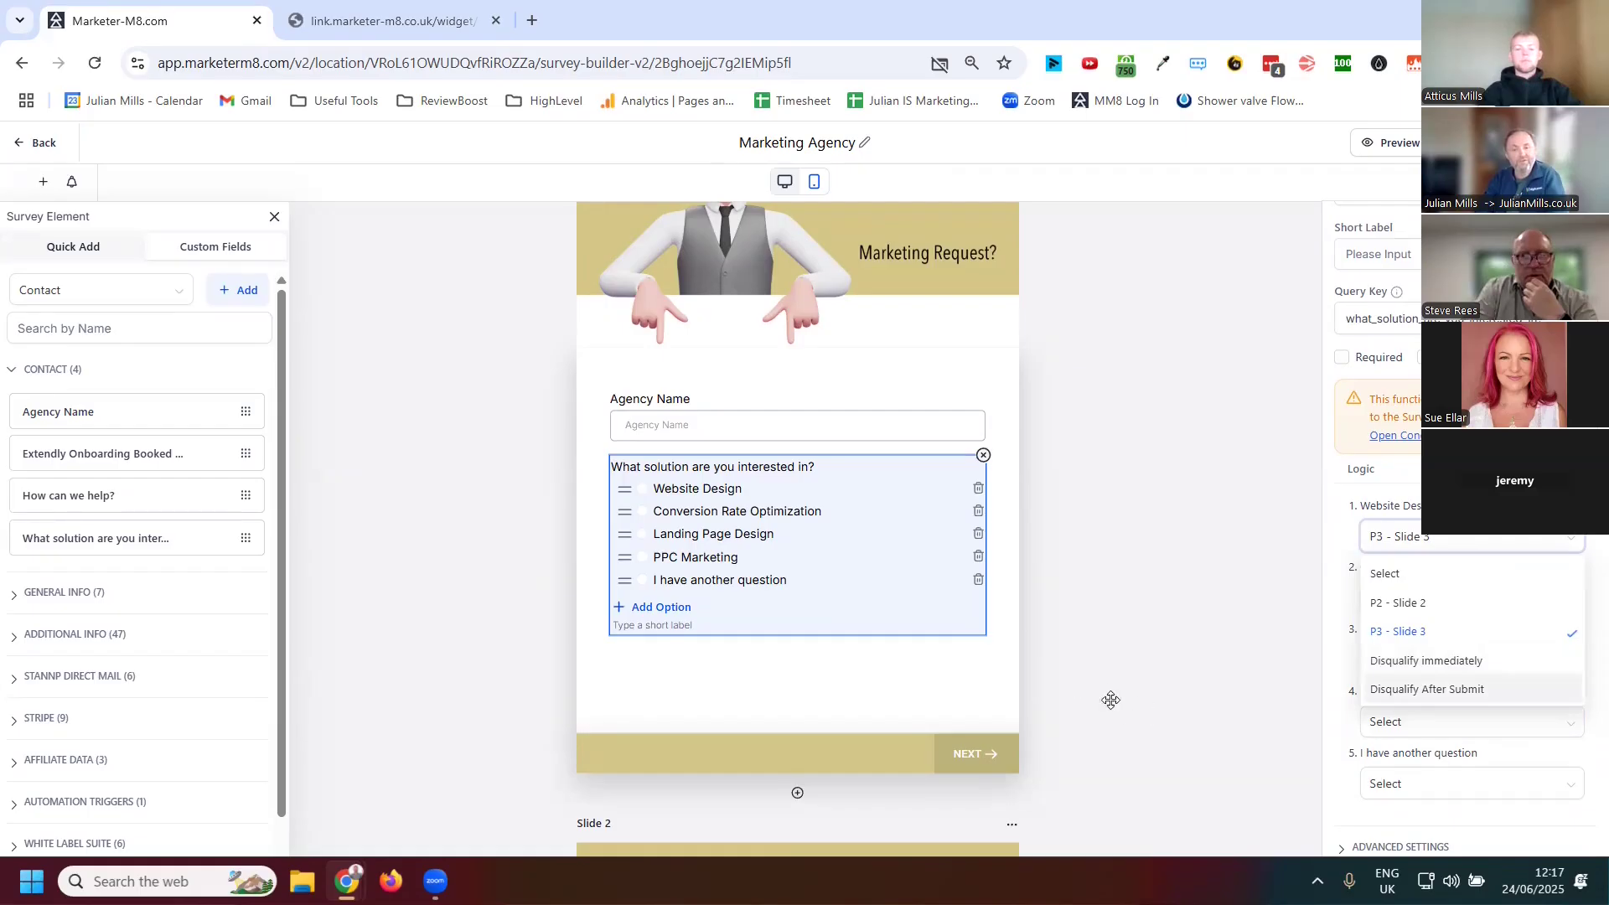
pyautogui.scroll(-2, 1114, 679)
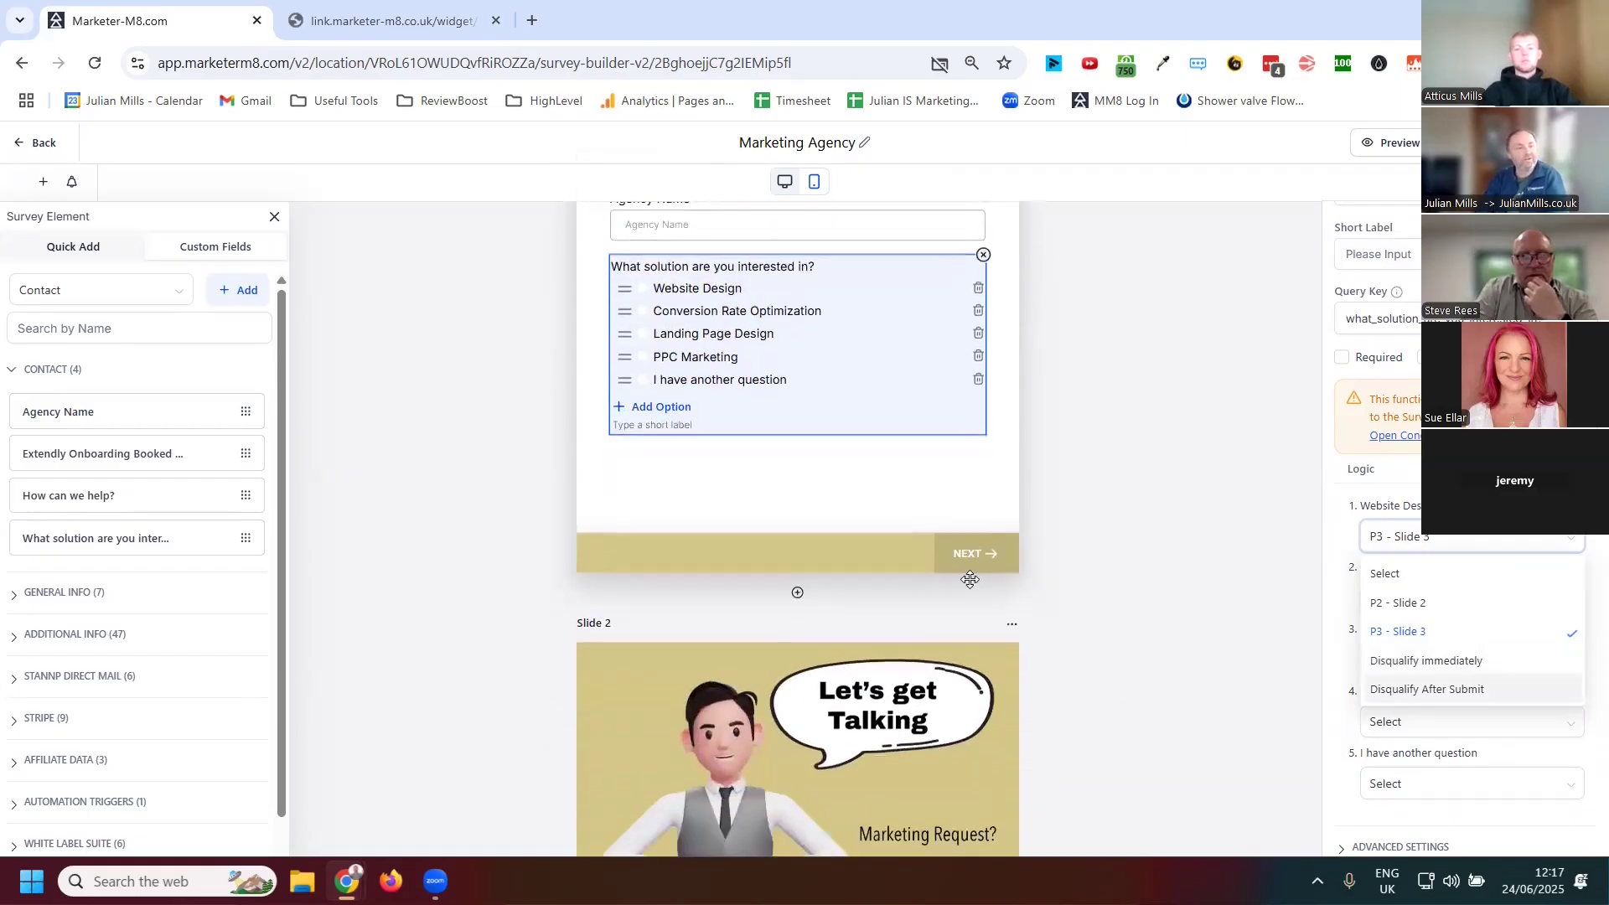
pyautogui.scroll(-2, 993, 576)
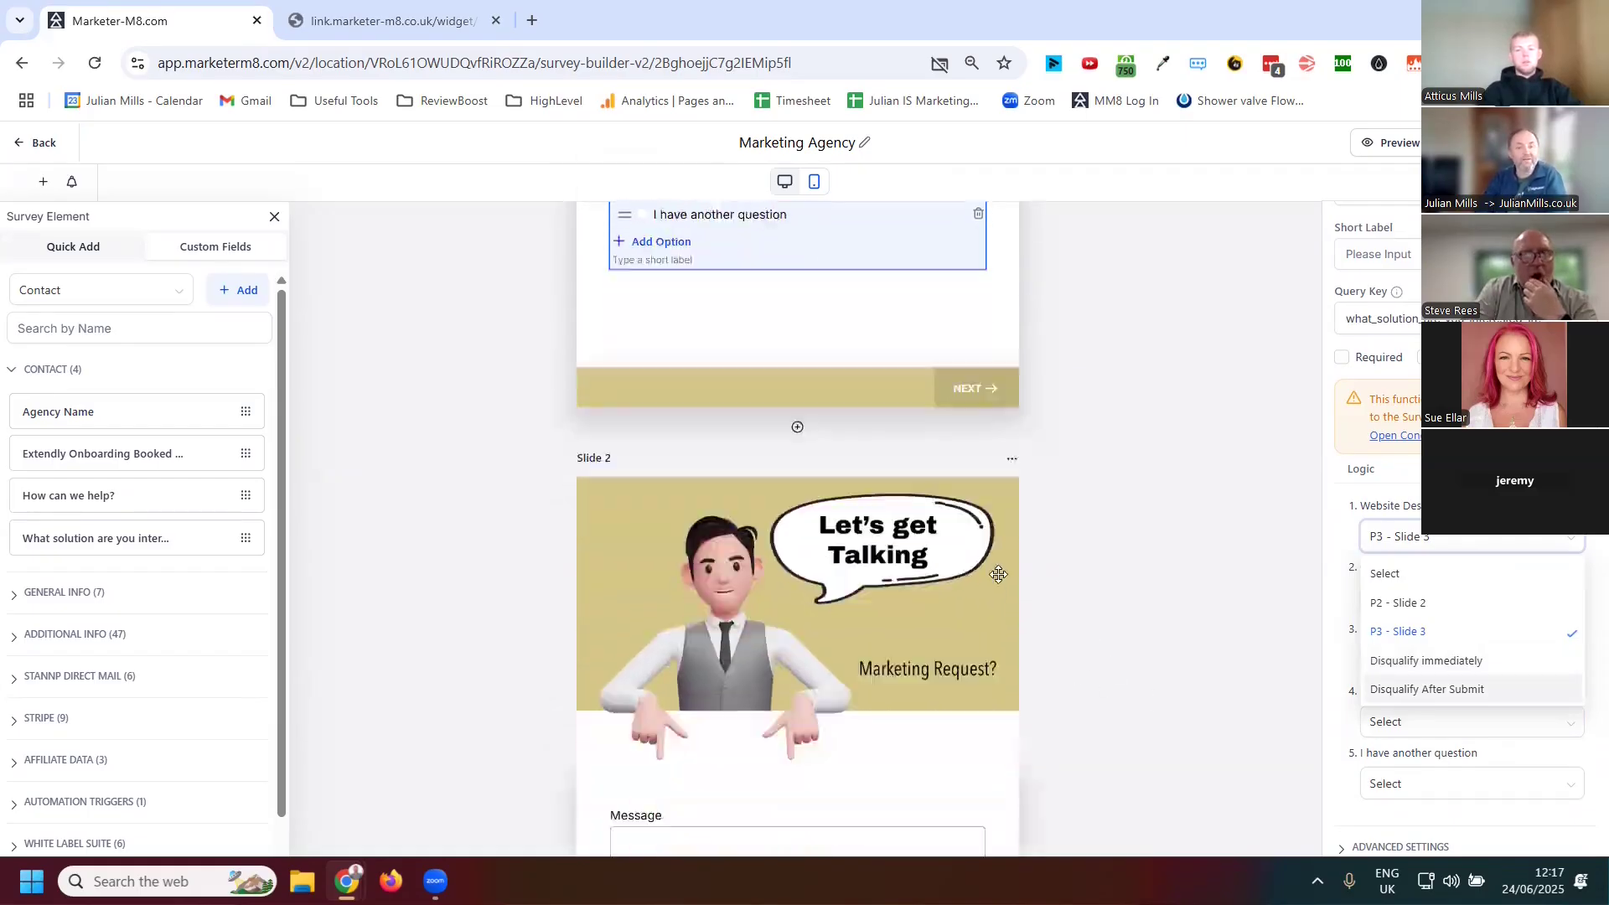
pyautogui.scroll(-7, 1072, 595)
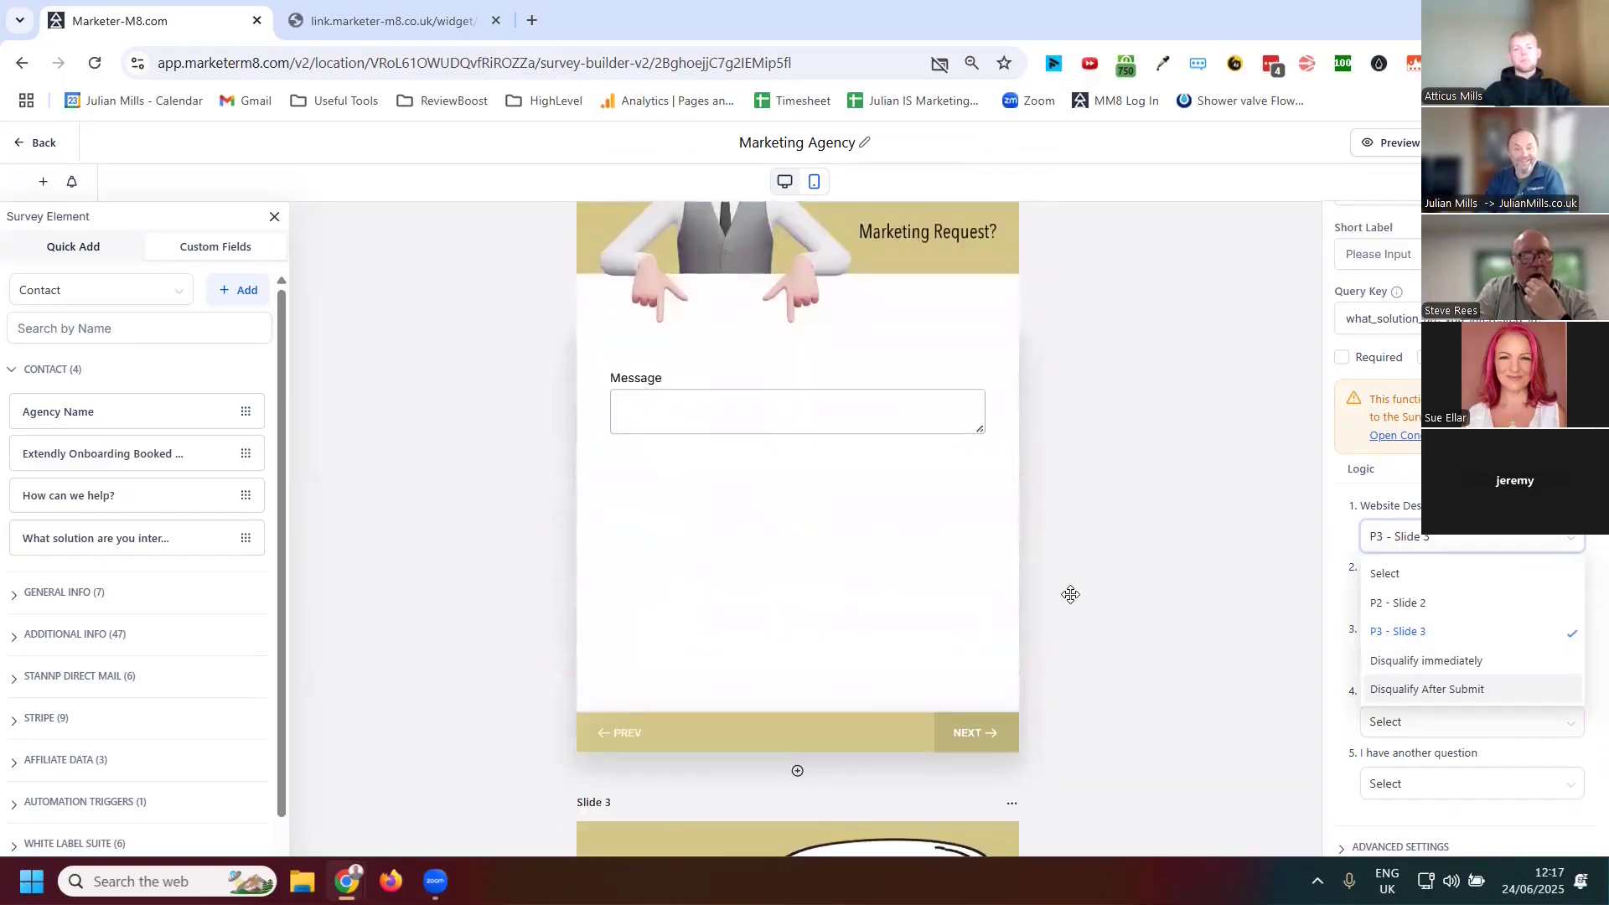
pyautogui.scroll(4, 1116, 543)
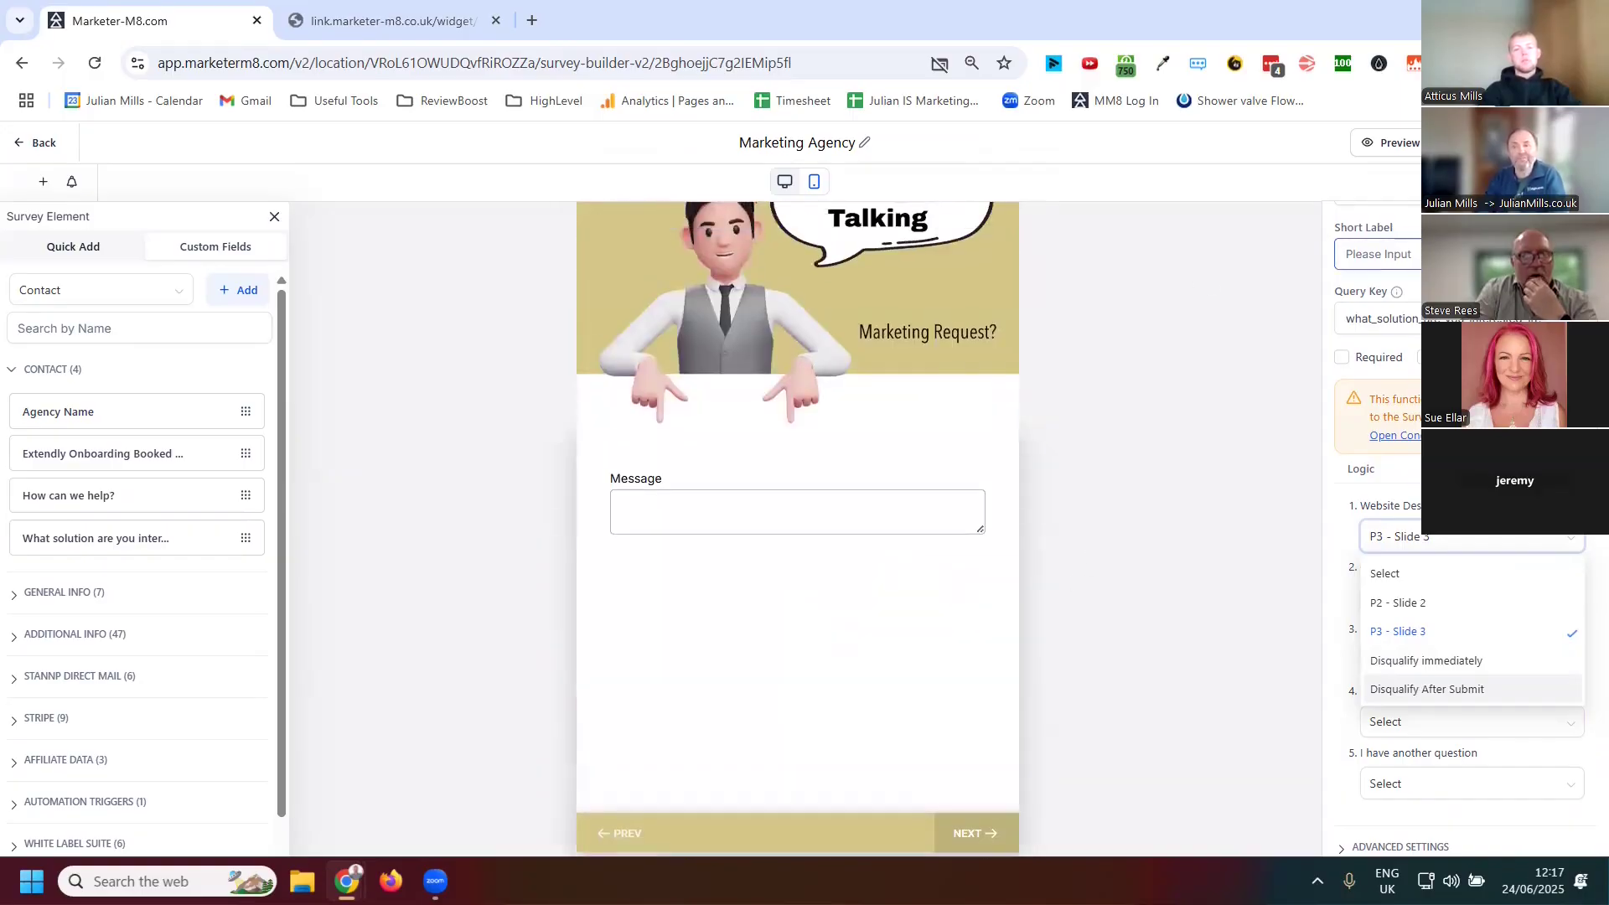
pyautogui.click(1215, 662)
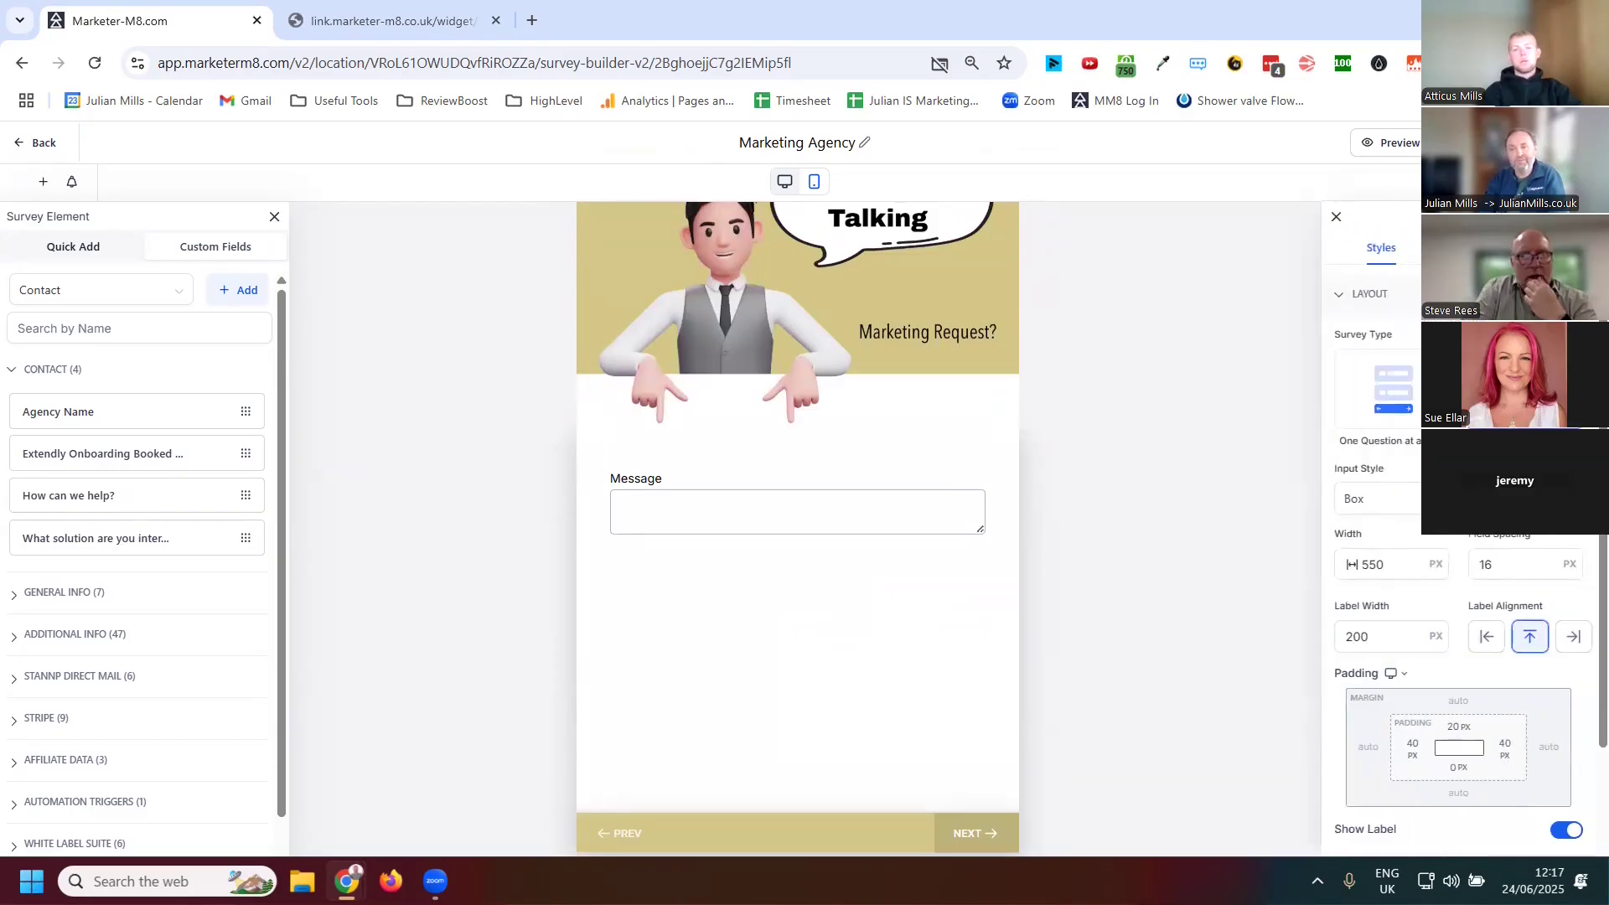
# Try to switch the survey layout to One Question at a Time
pyautogui.click(1406, 407)
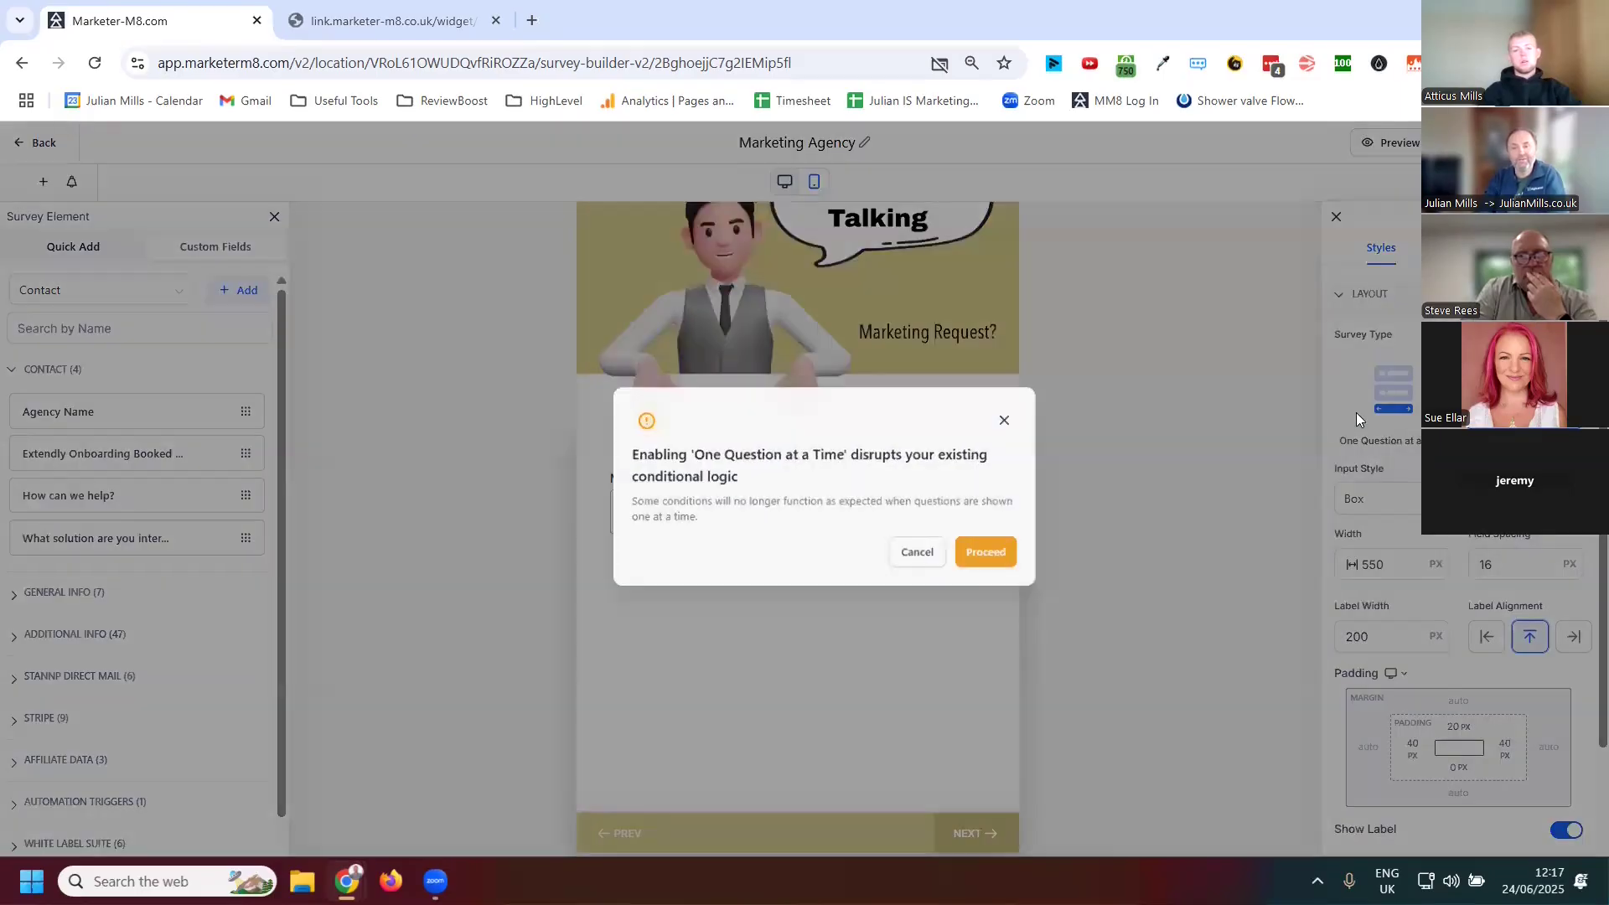
pyautogui.click(990, 421)
# Browse the Miscellaneous styles, the theme gallery and the survey settings sections
pyautogui.scroll(-3, 1411, 689)
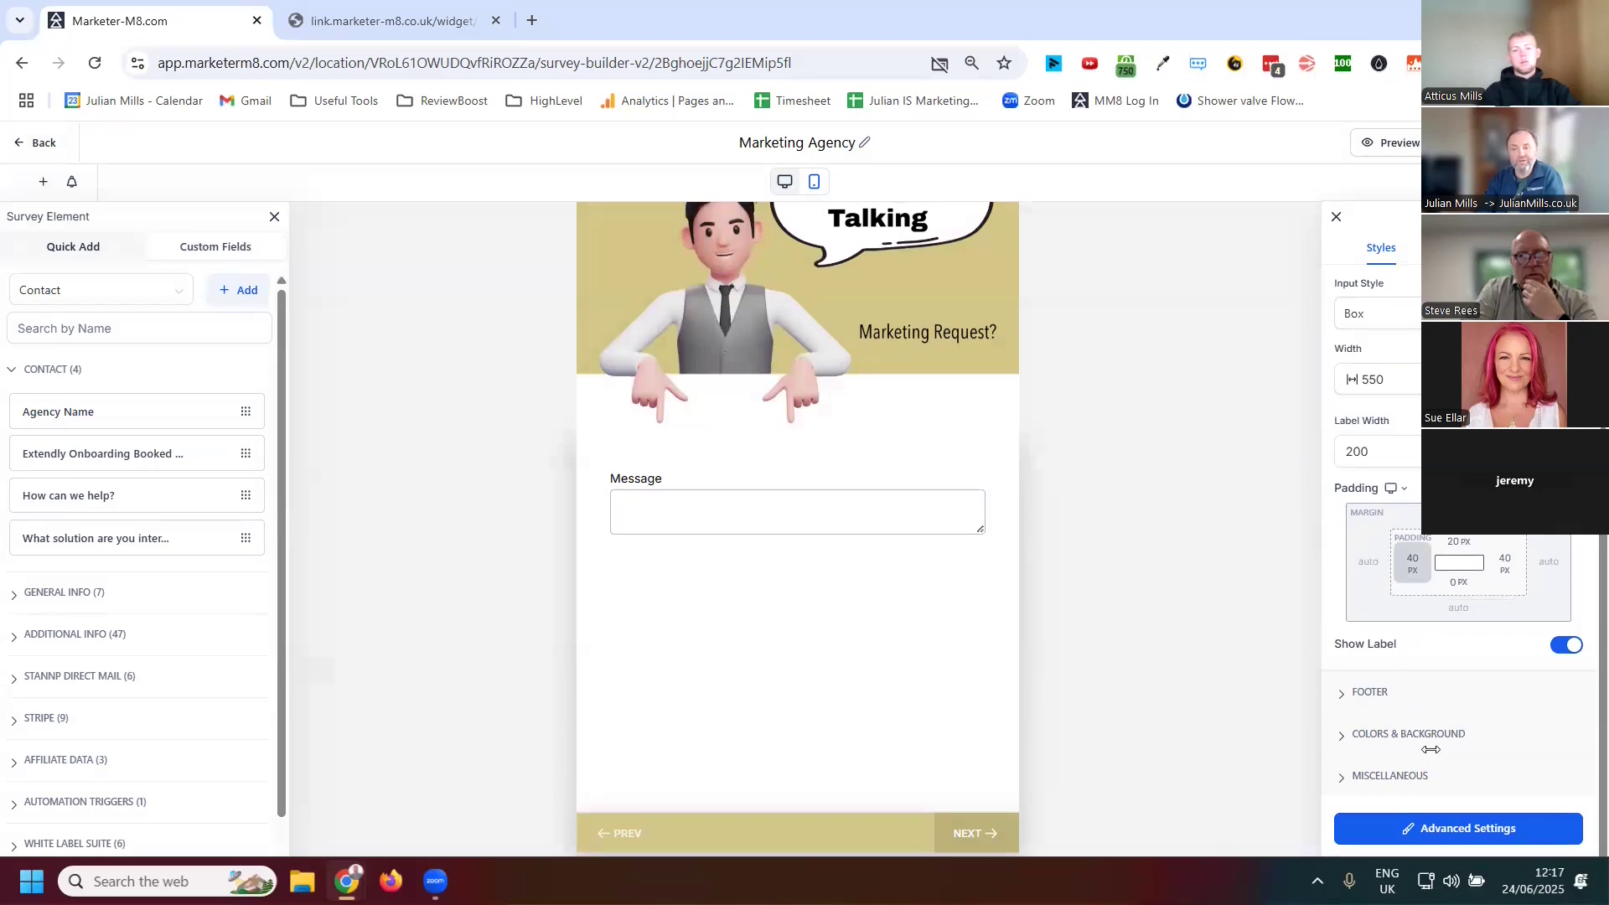
pyautogui.click(1416, 778)
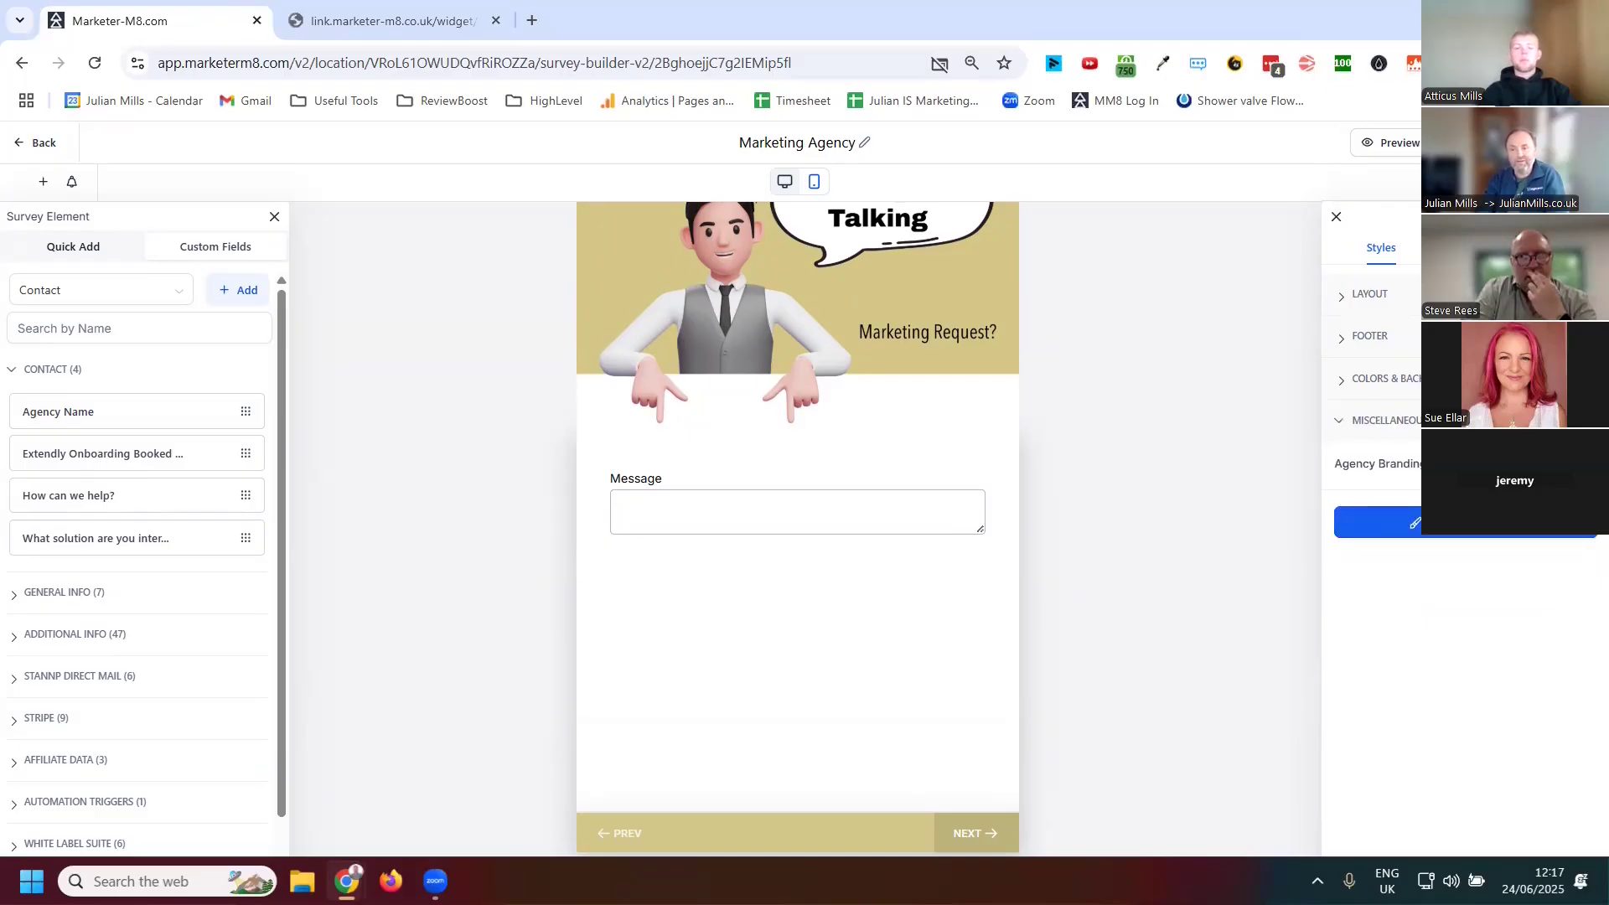
pyautogui.click(1463, 248)
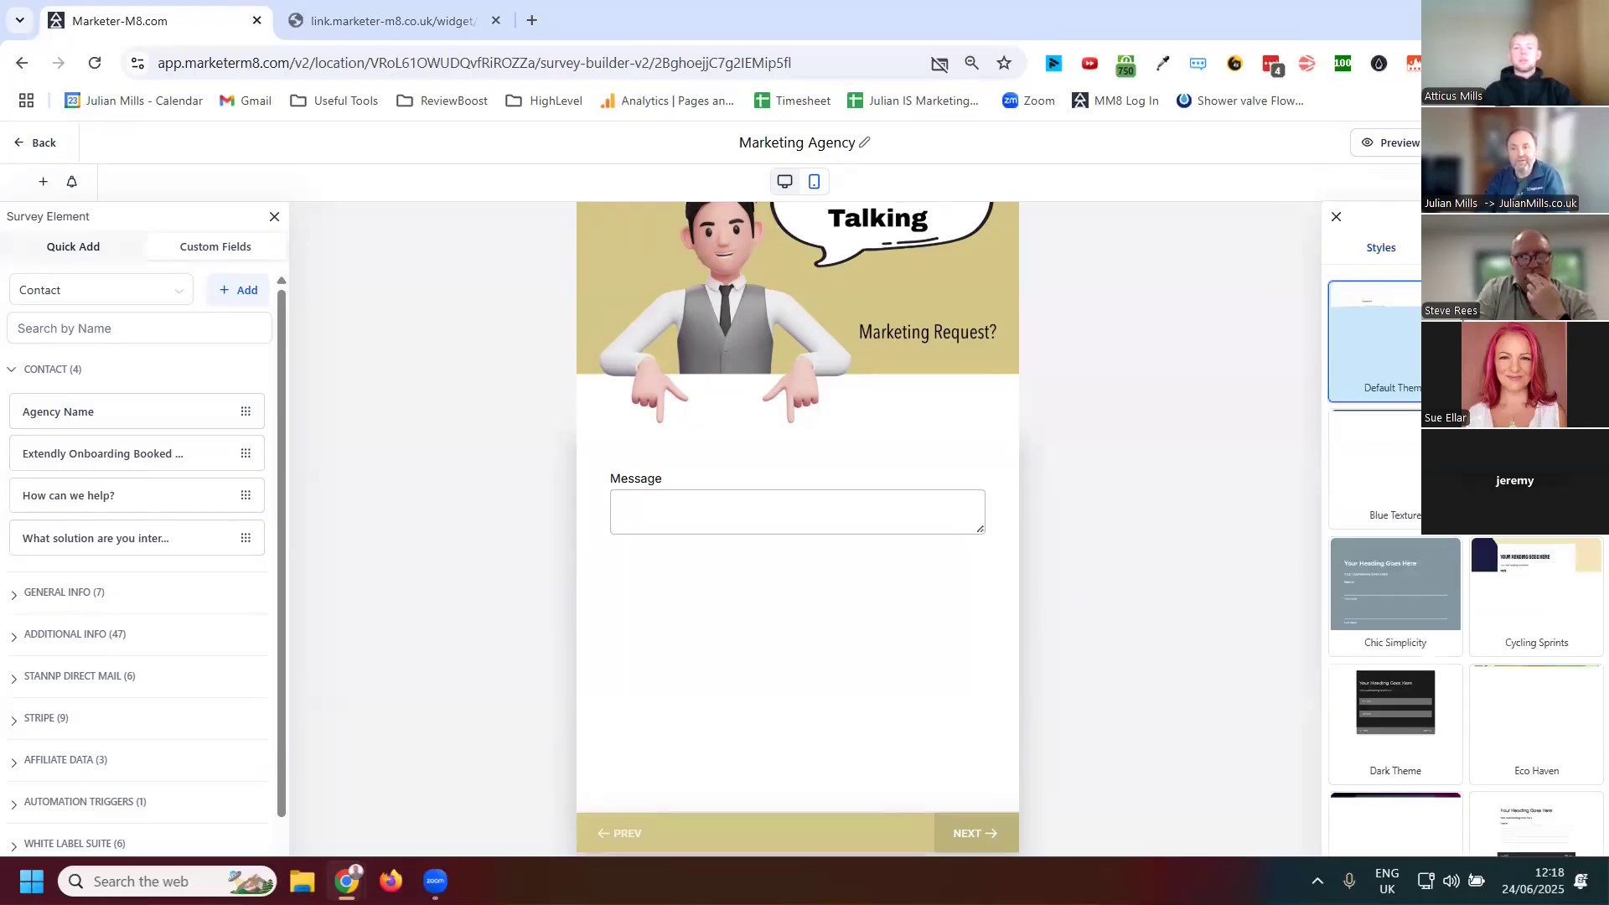
pyautogui.click(1548, 248)
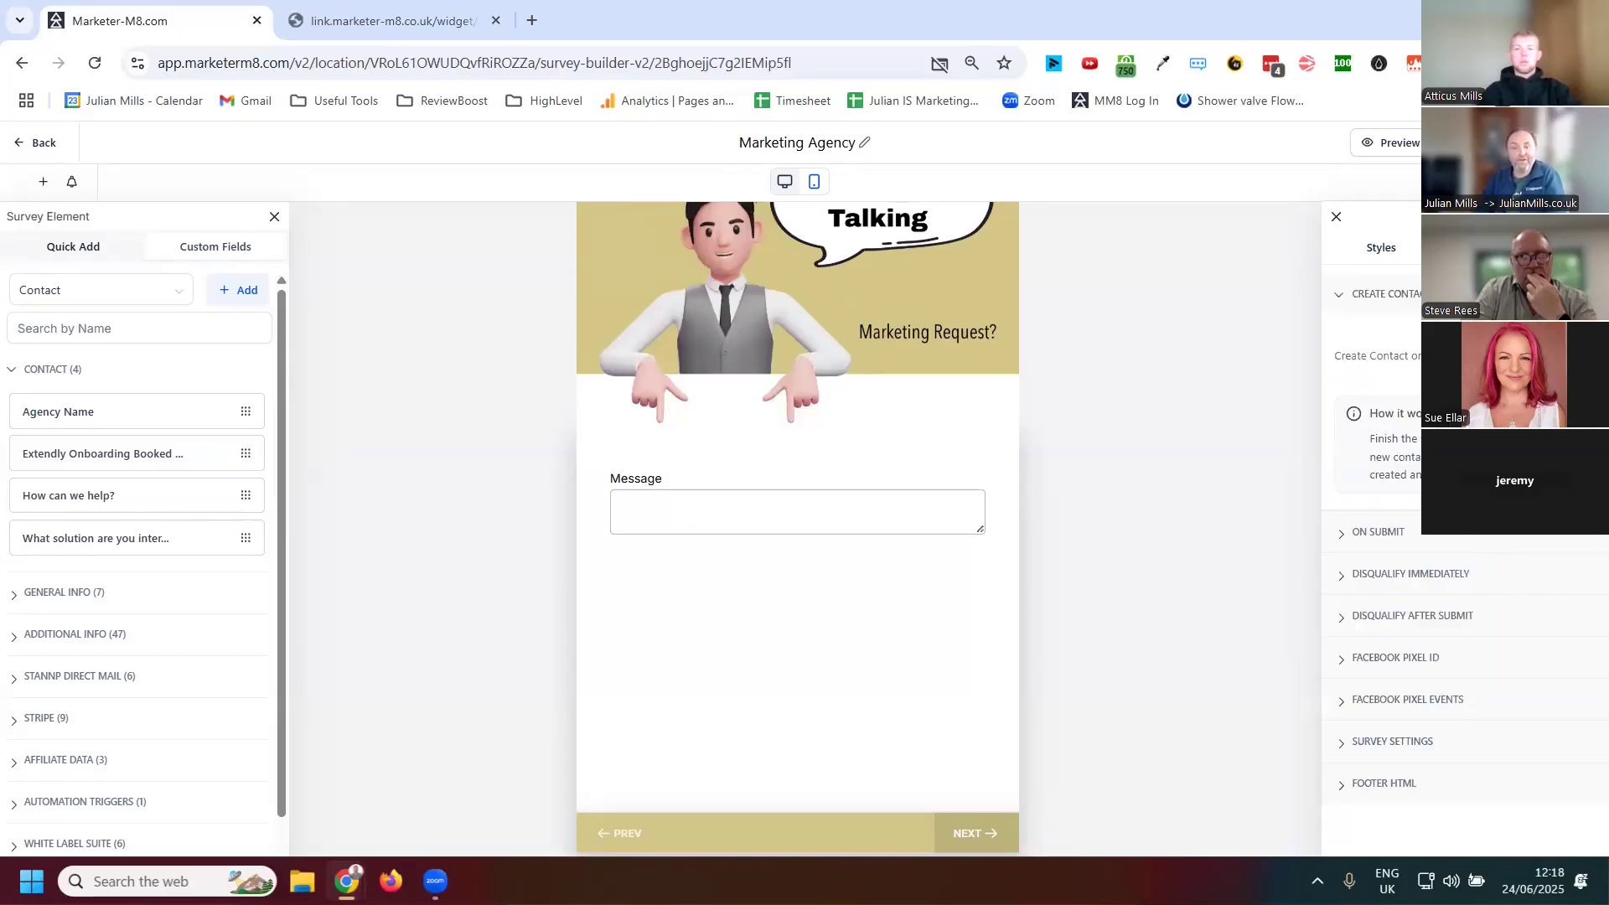
# Set the survey's On Submit action to show a message
pyautogui.click(1371, 536)
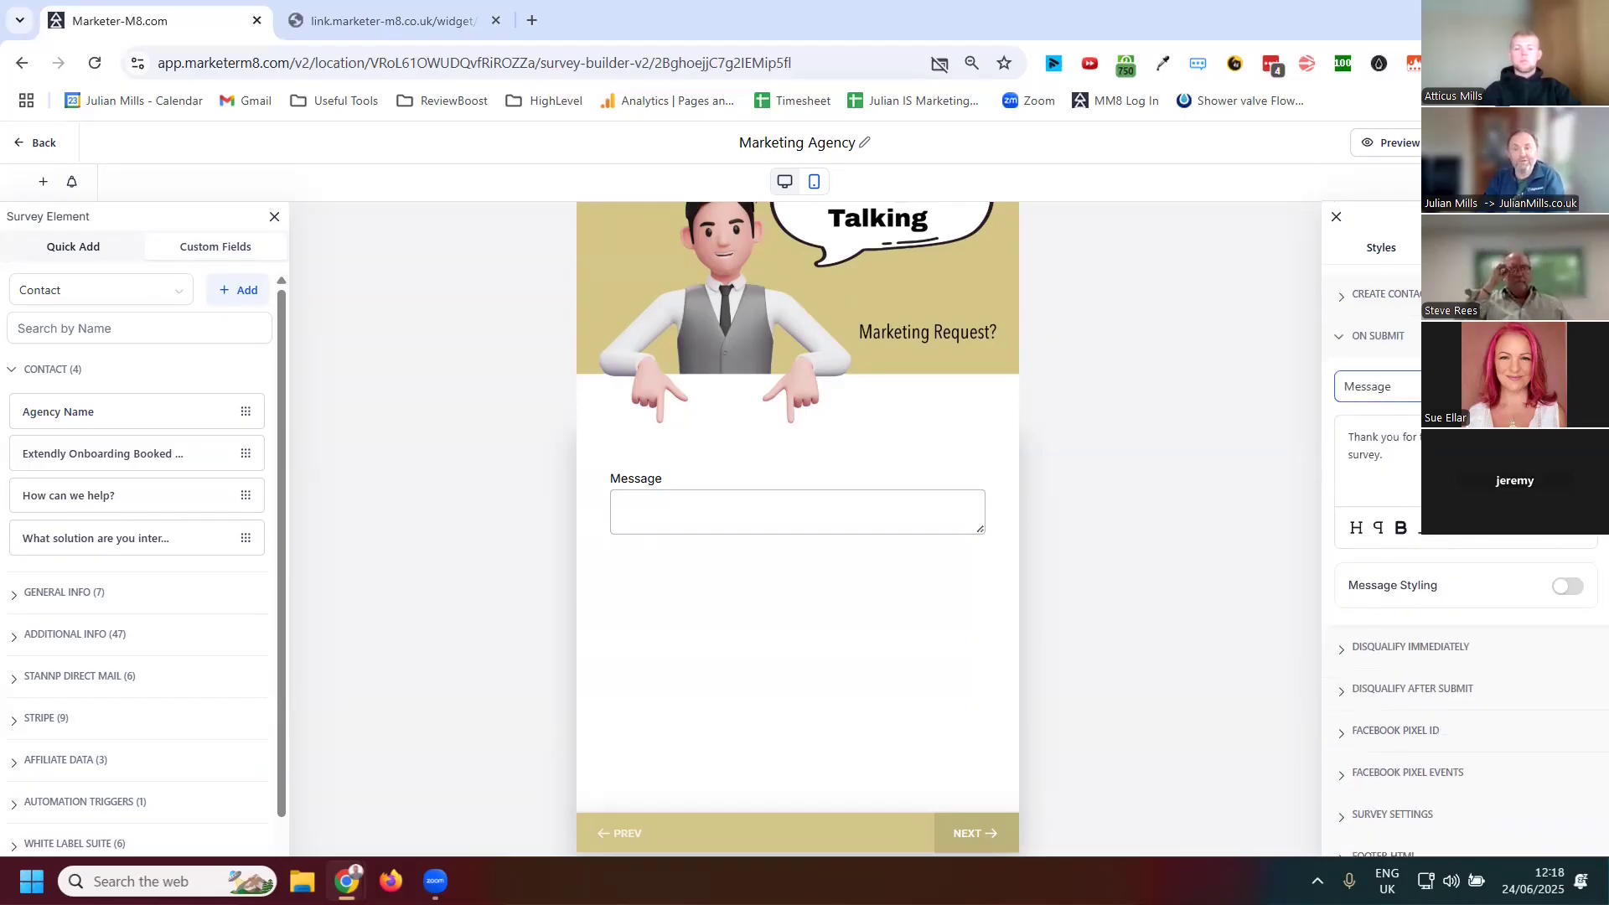
pyautogui.click(1378, 386)
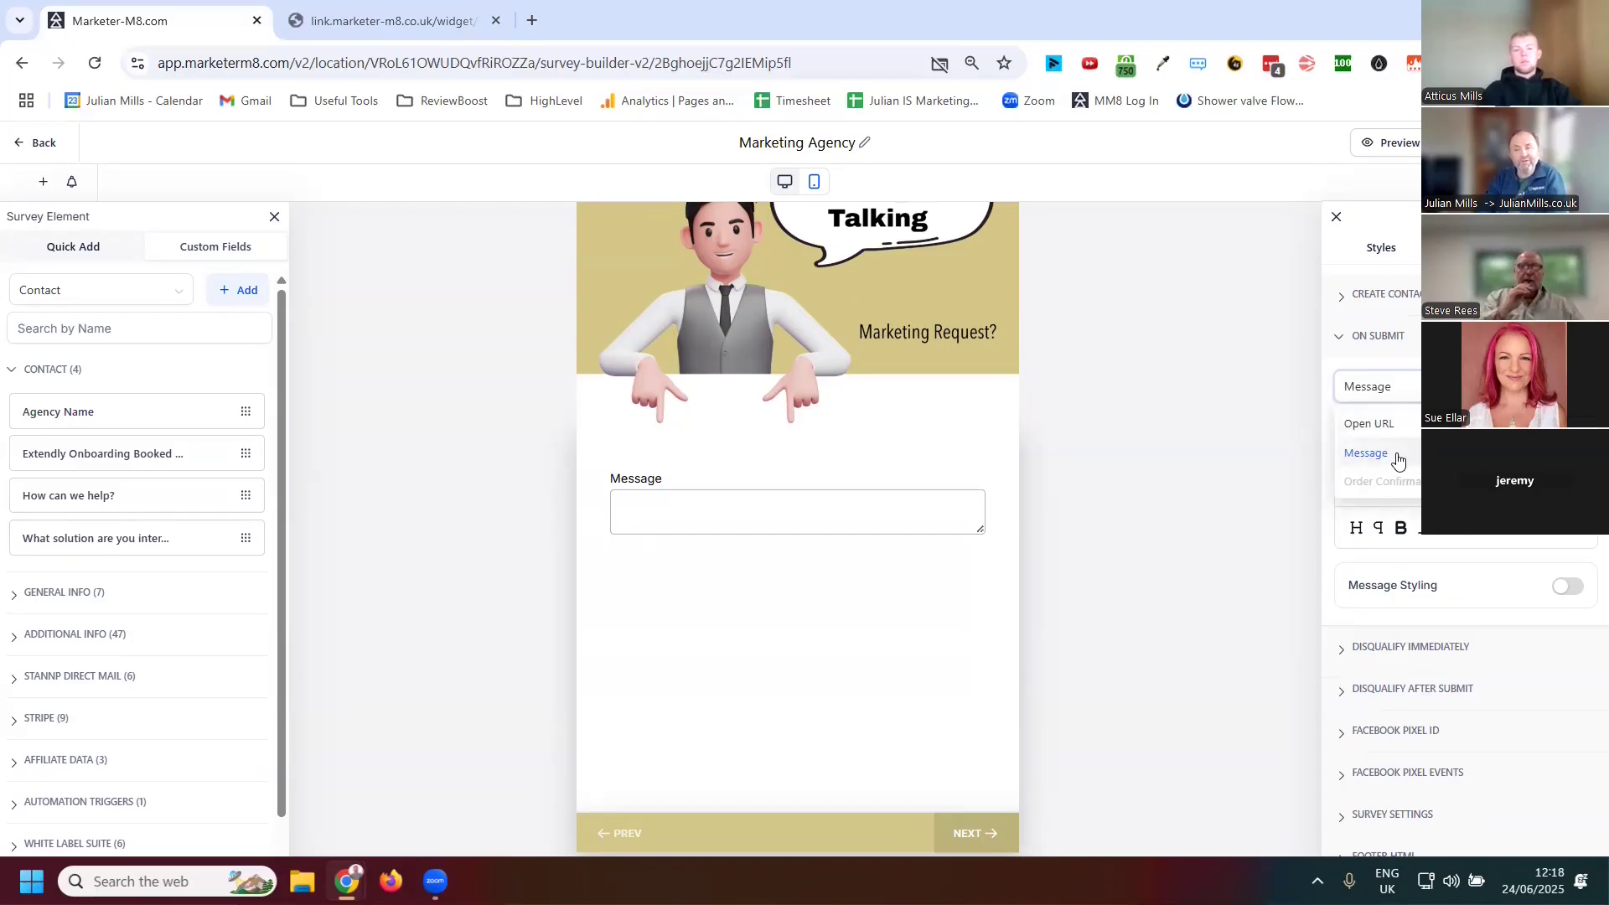
pyautogui.click(1398, 456)
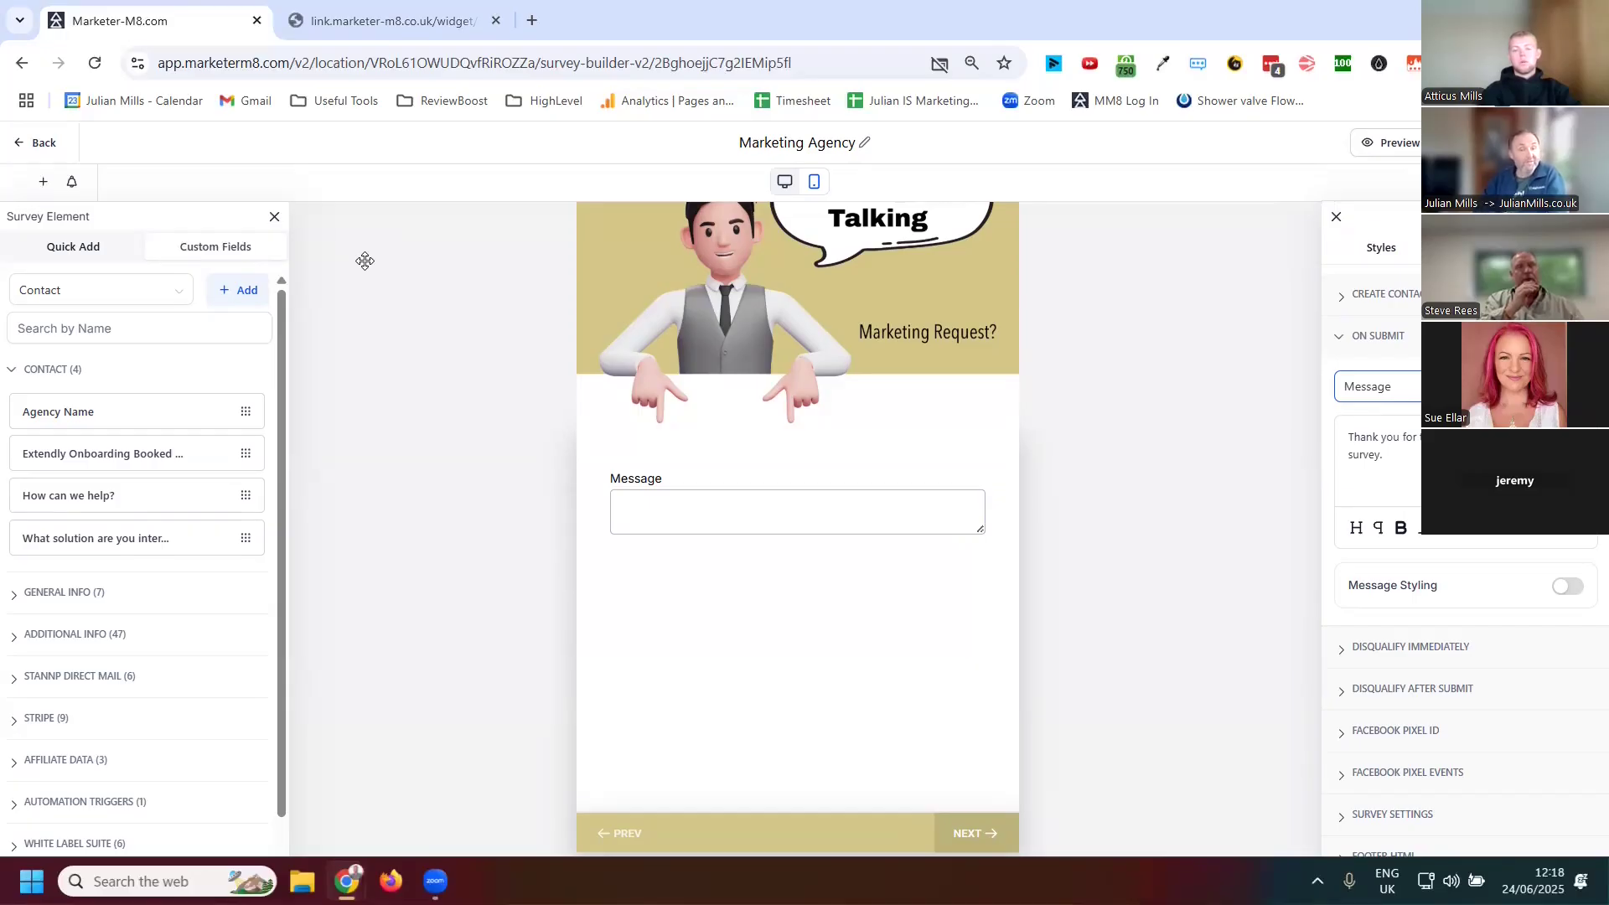
# Leave the survey builder, discarding the unsaved changes
pyautogui.scroll(10, 1194, 495)
pyautogui.scroll(-3, 1194, 494)
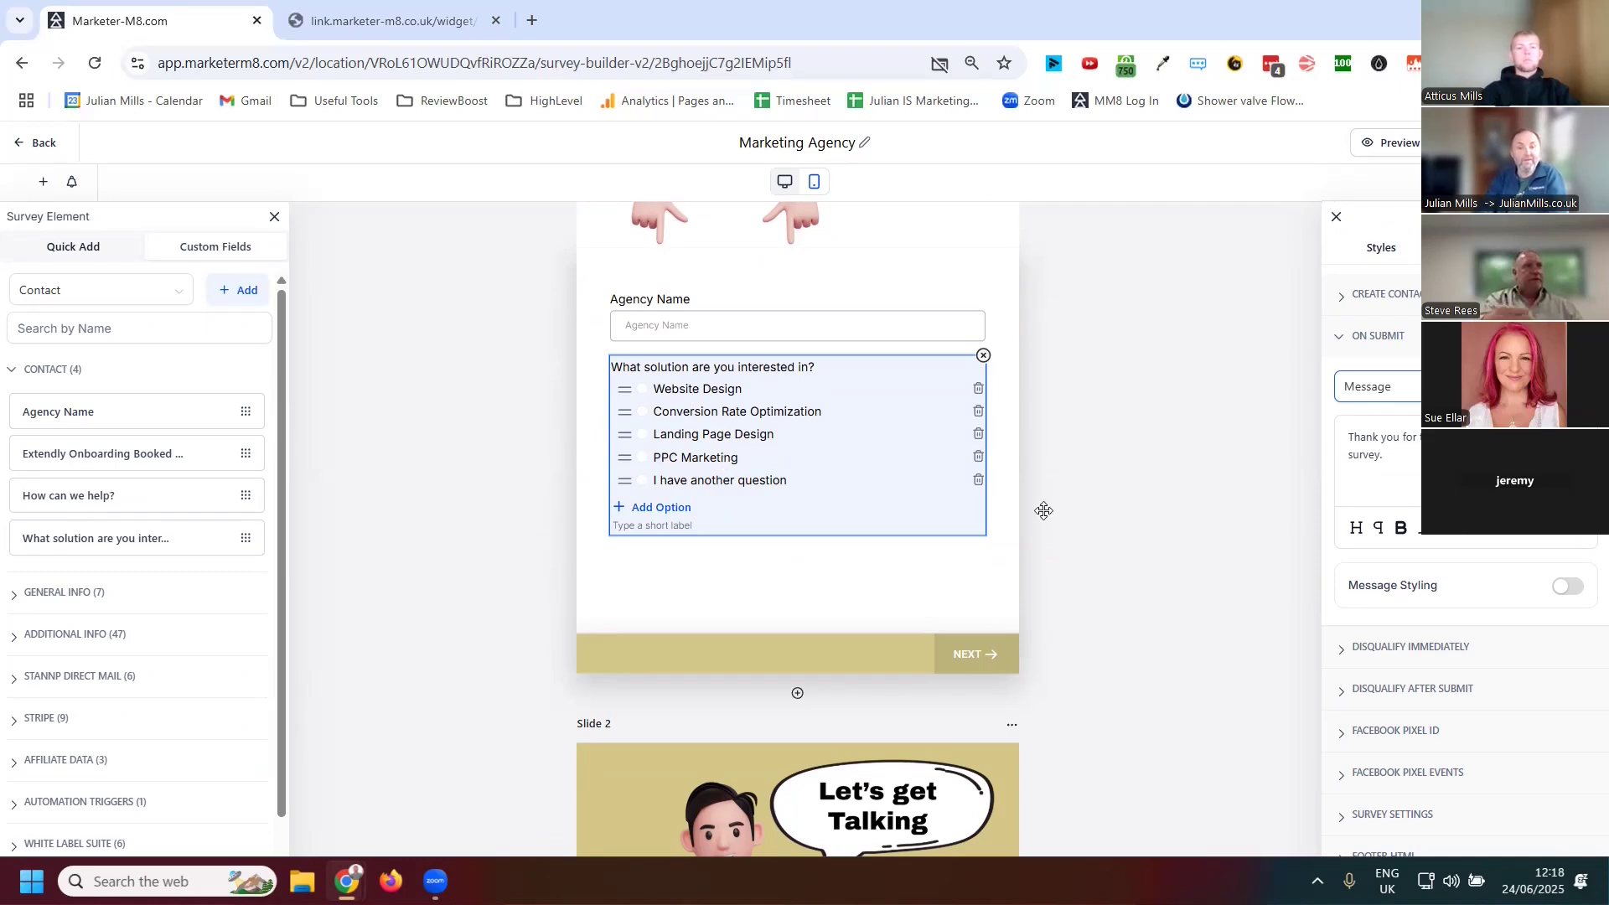
pyautogui.scroll(-2, 1044, 514)
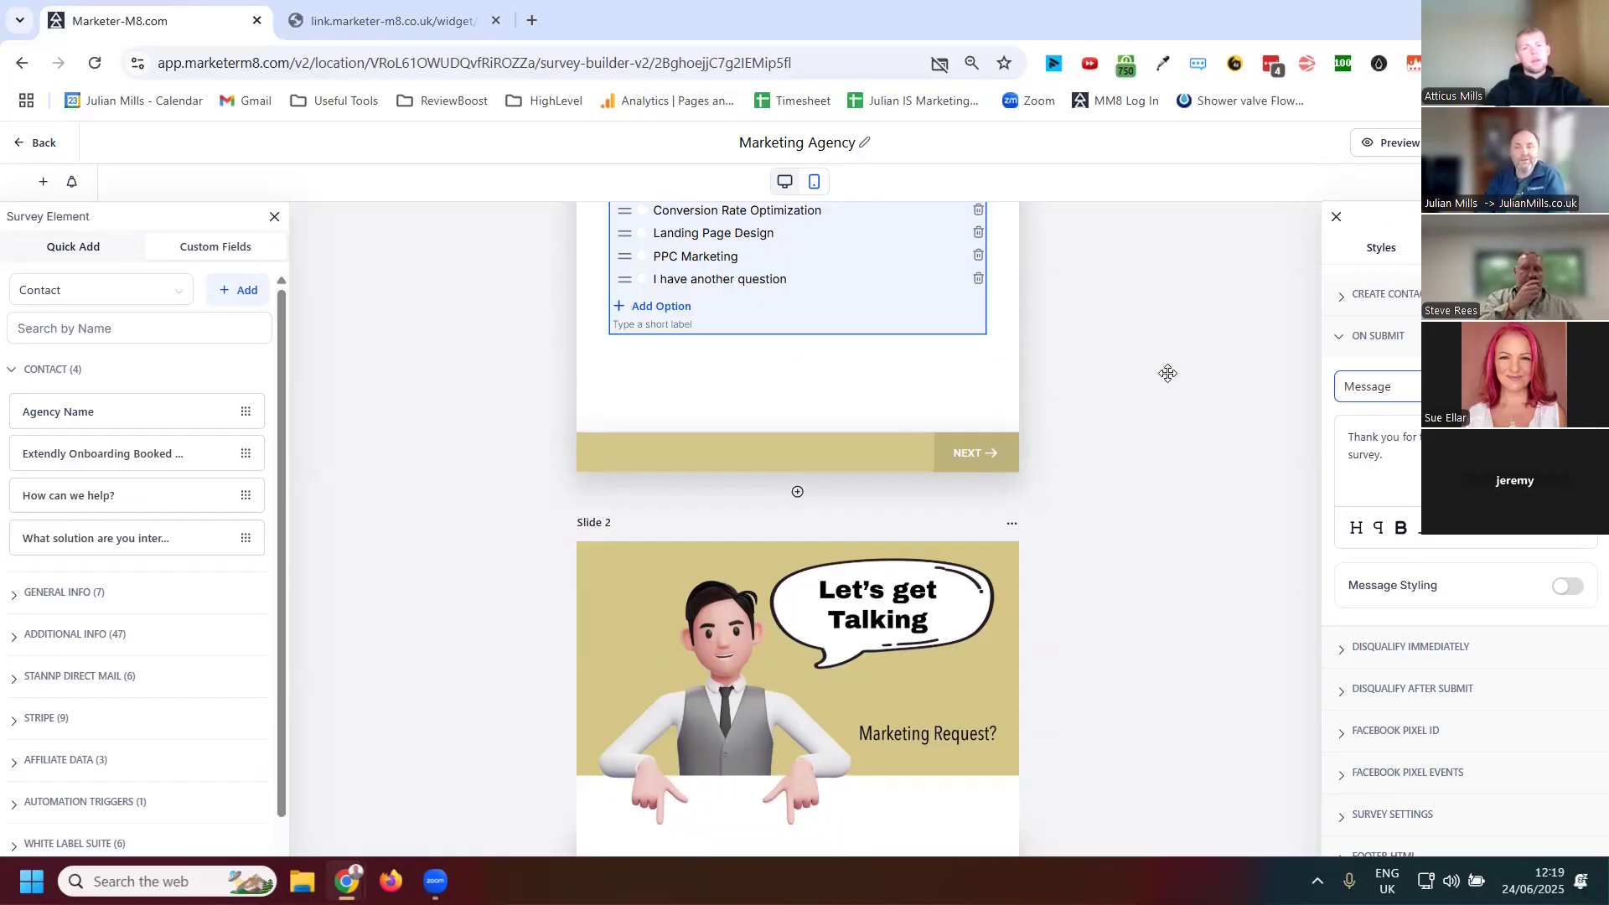
pyautogui.click(13, 145)
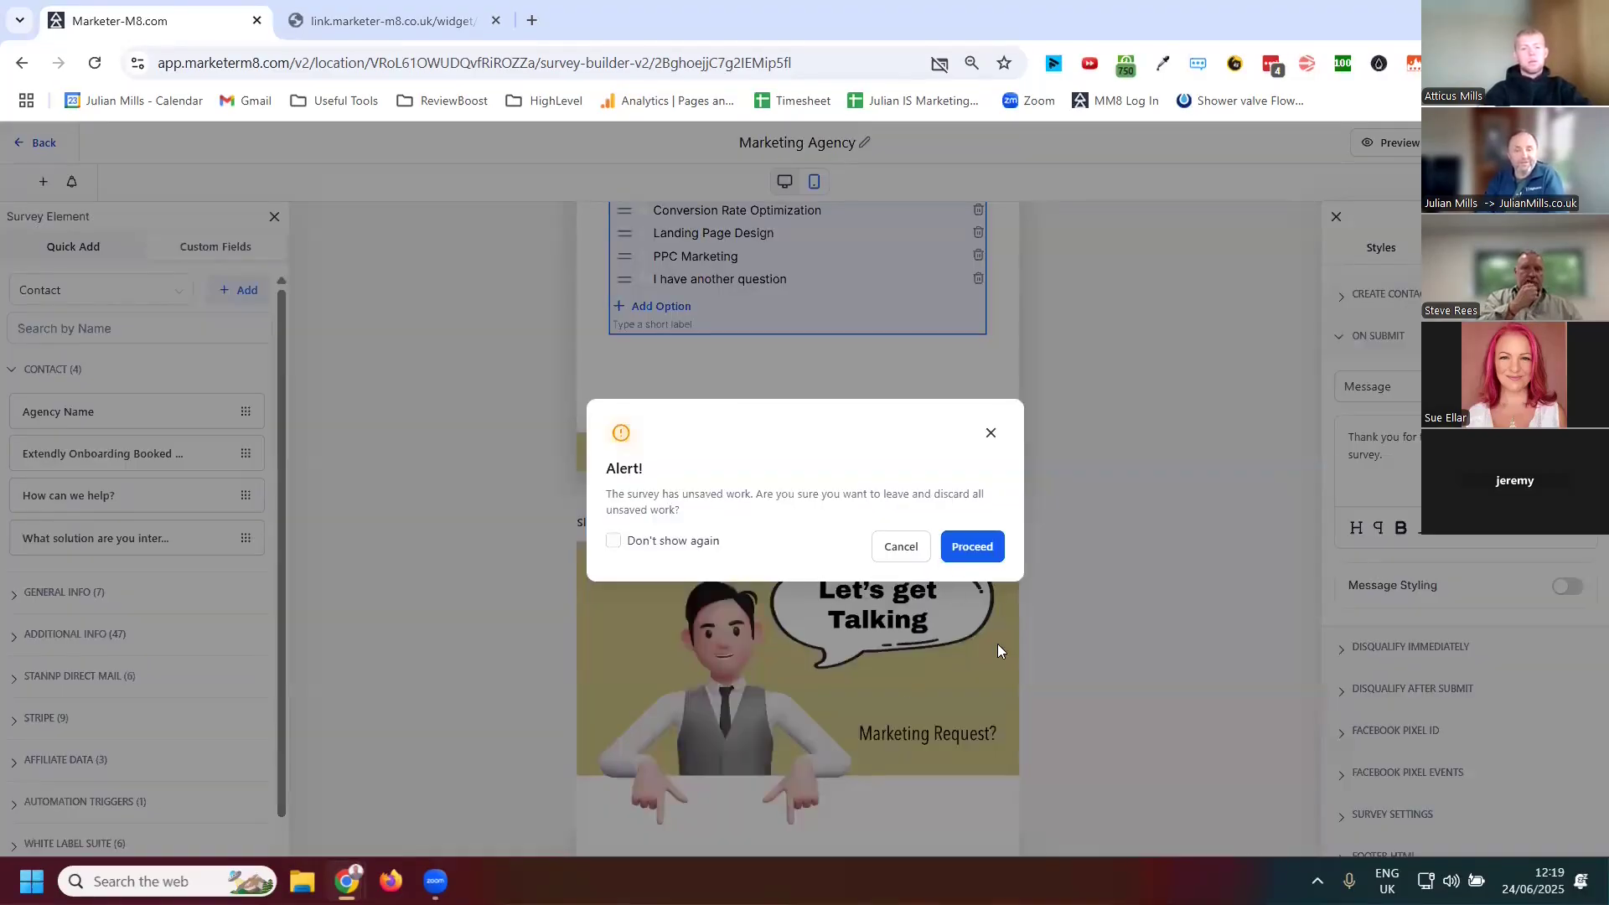
pyautogui.click(974, 549)
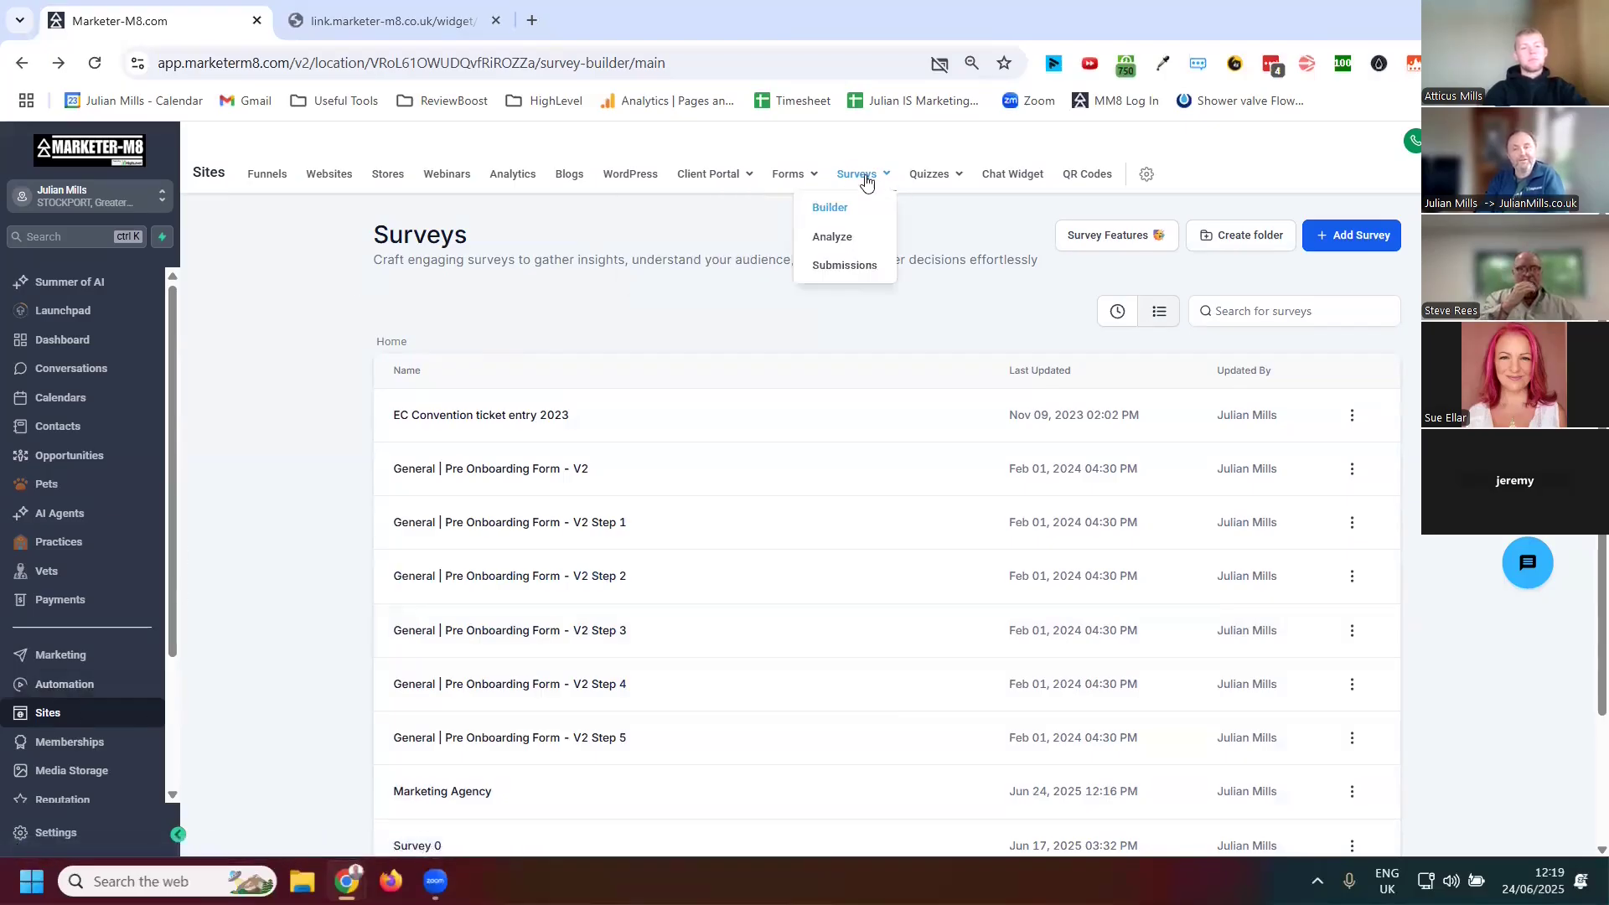
# Start a new survey using the From templates option
pyautogui.click(1350, 240)
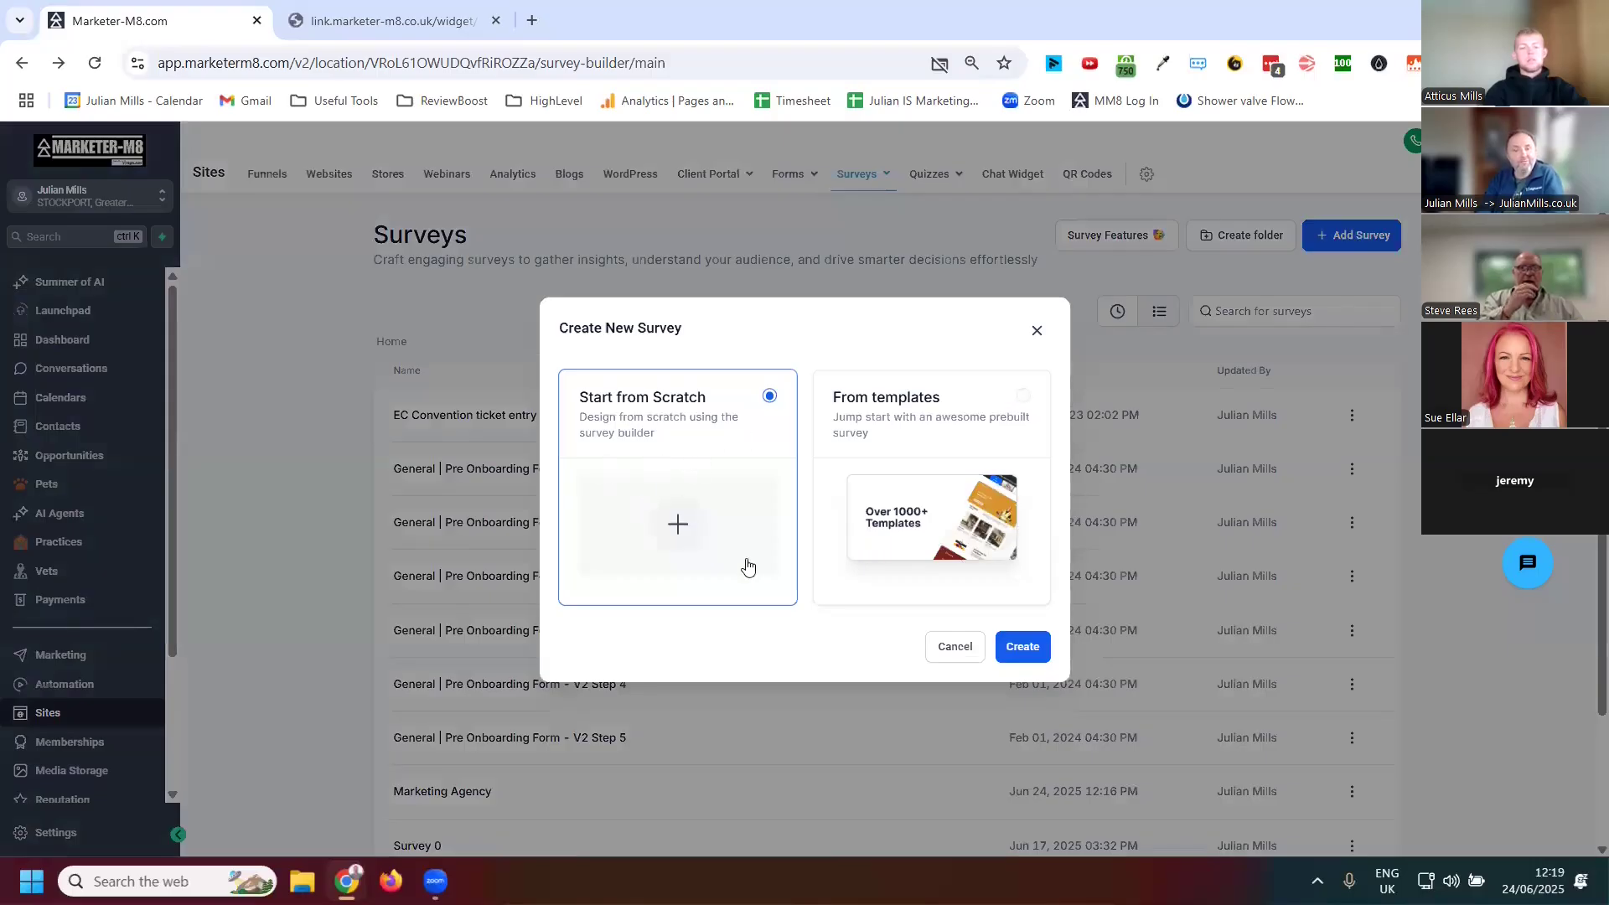
pyautogui.click(925, 515)
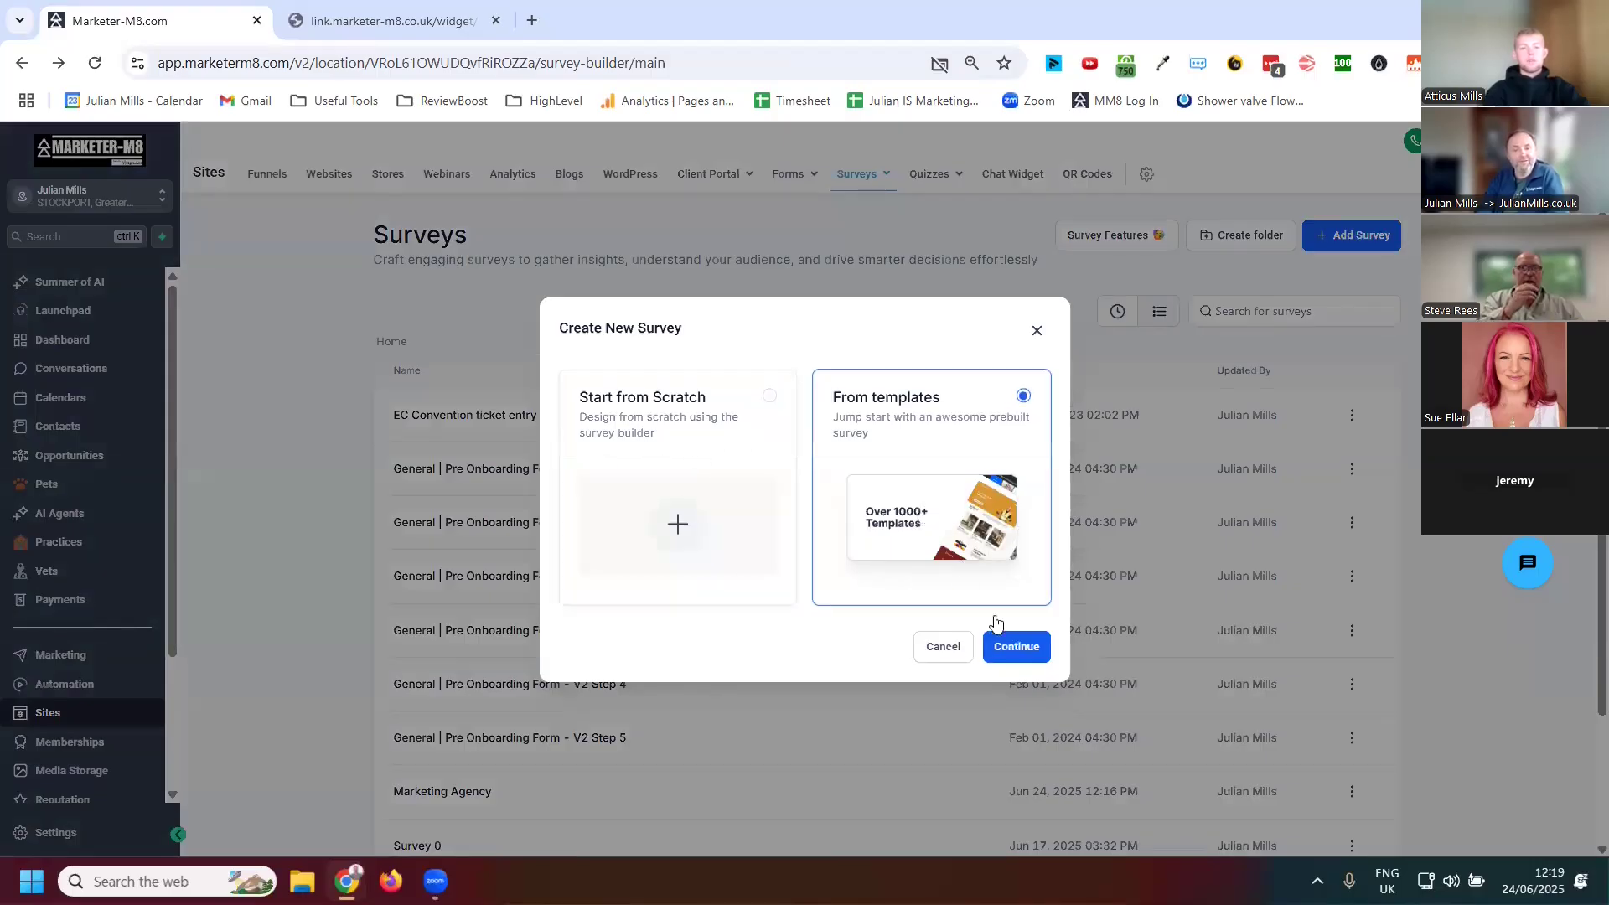
pyautogui.click(1017, 646)
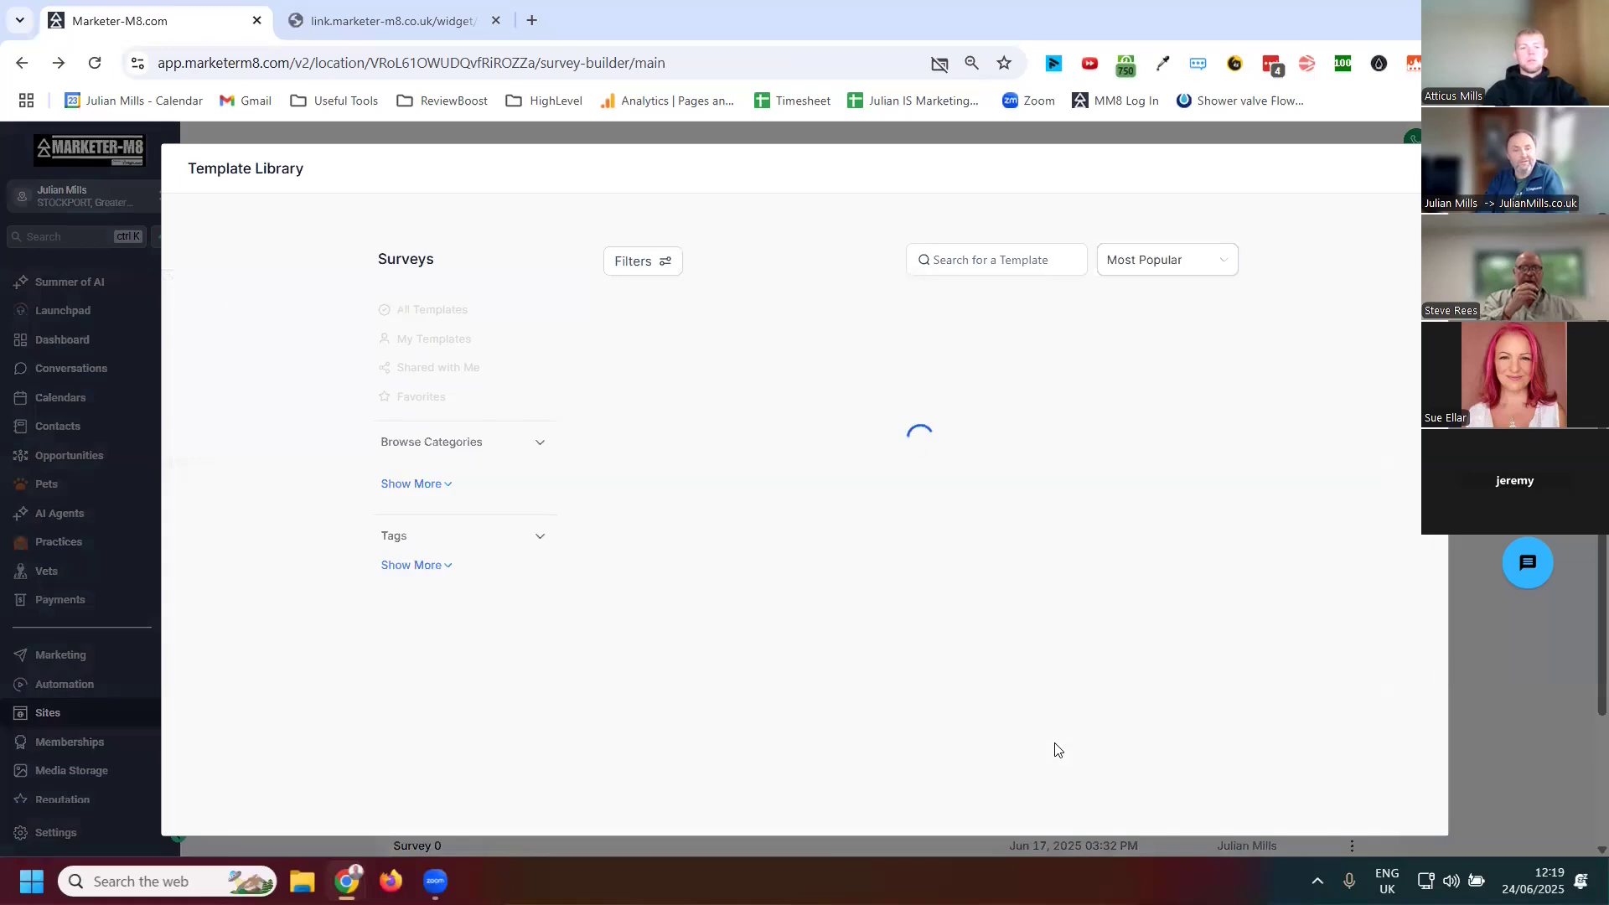
# Browse the survey template library, loading more templates
pyautogui.scroll(-1, 1140, 466)
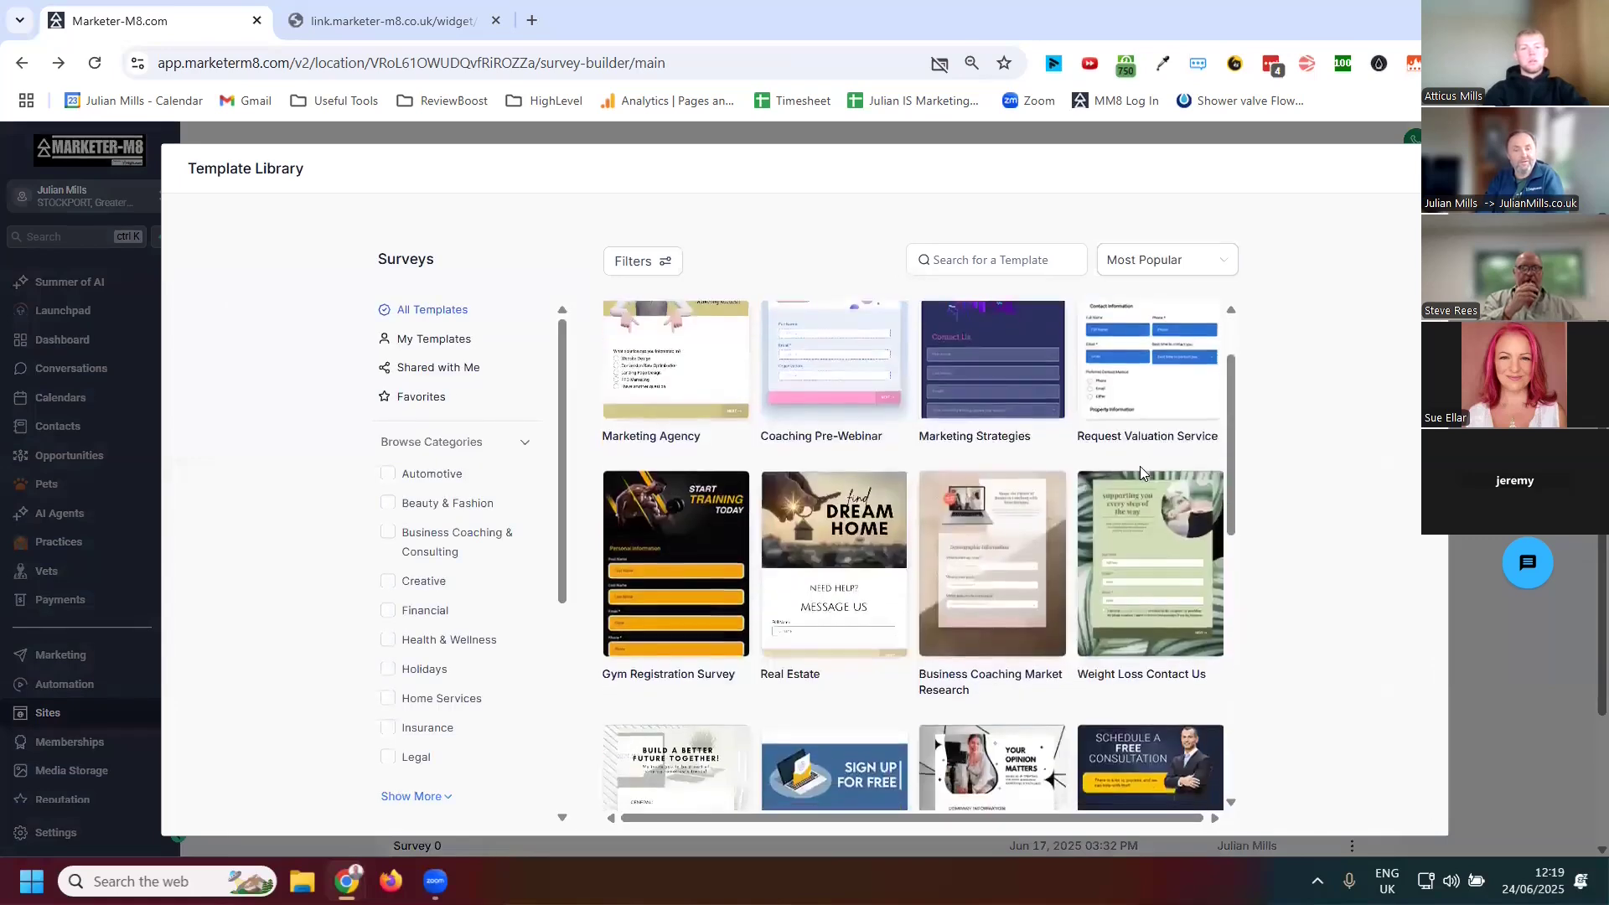
pyautogui.scroll(-8, 1139, 466)
pyautogui.moveTo(1008, 615)
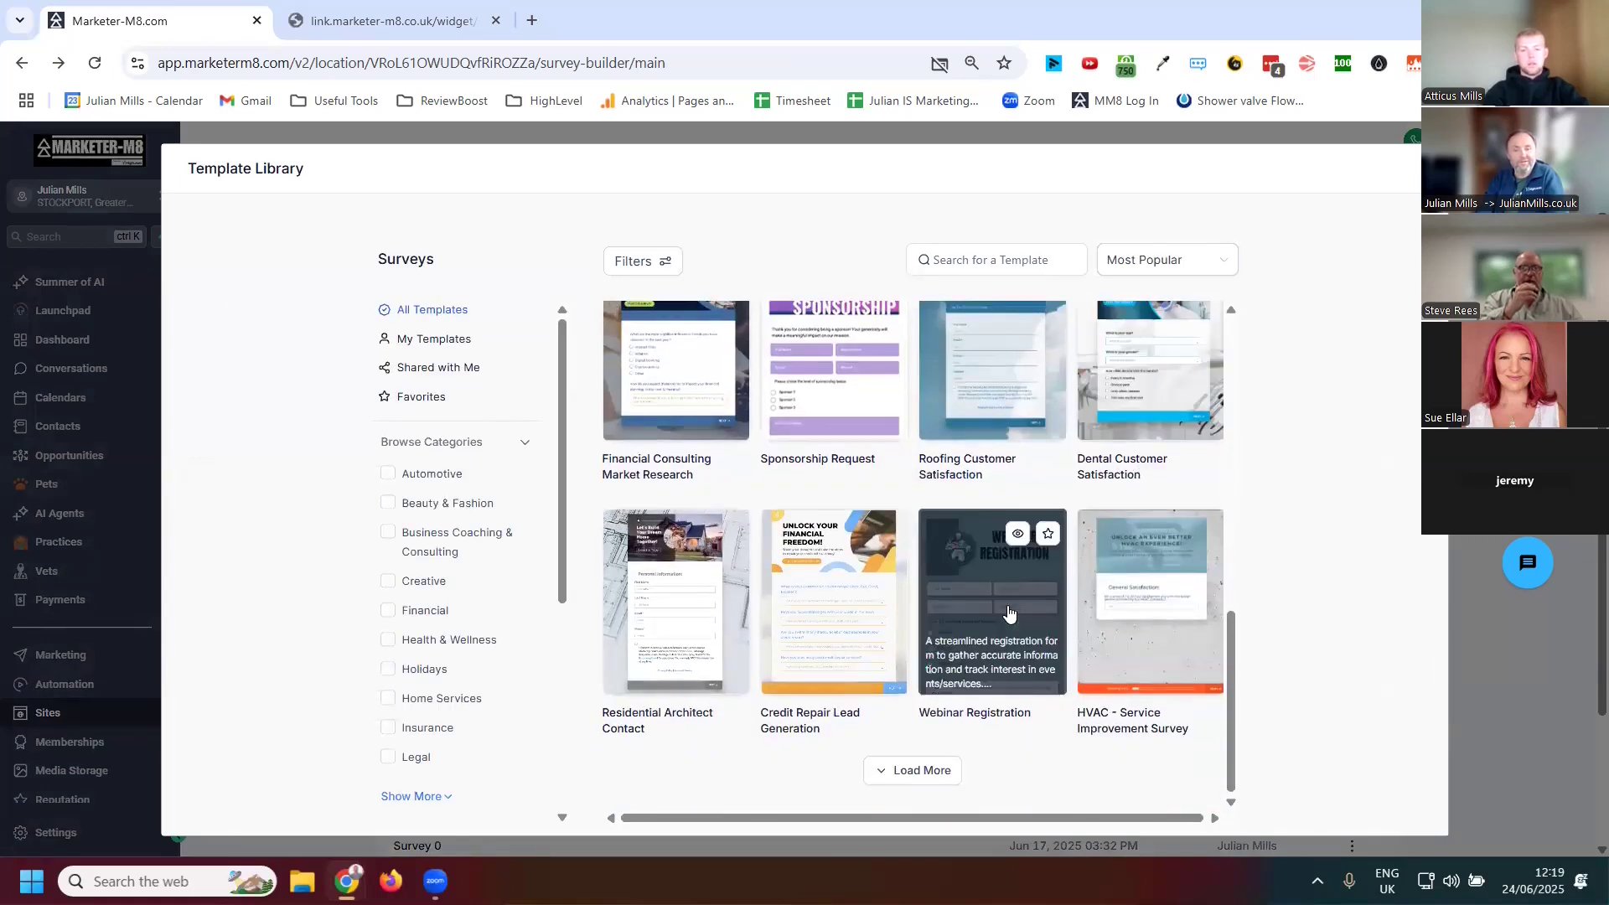
pyautogui.click(912, 770)
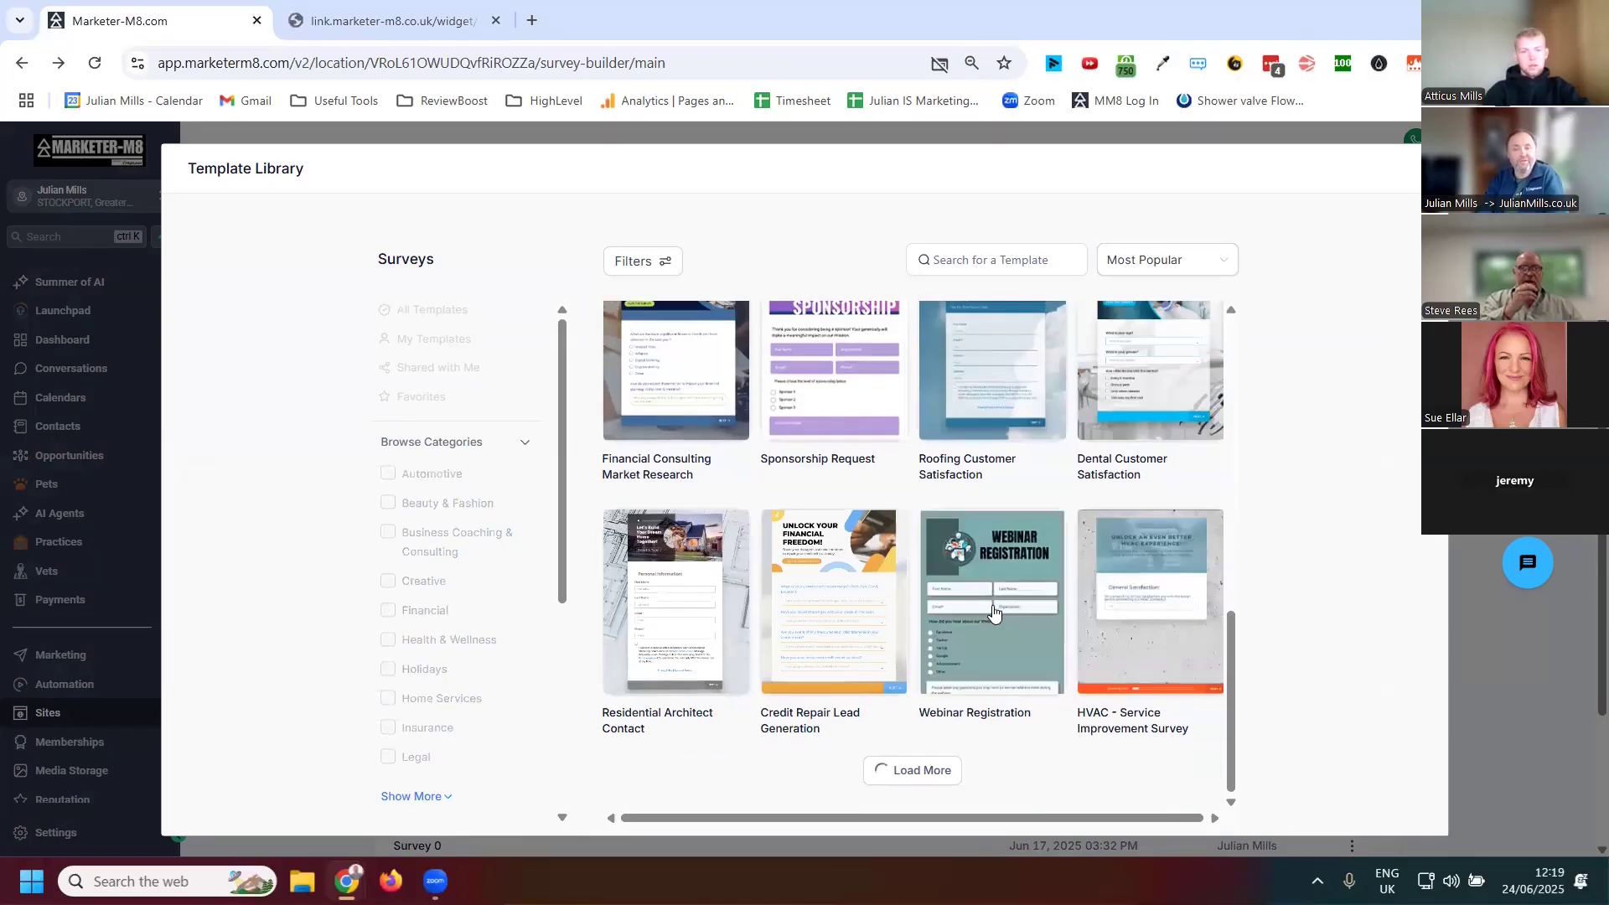
pyautogui.scroll(-6, 967, 515)
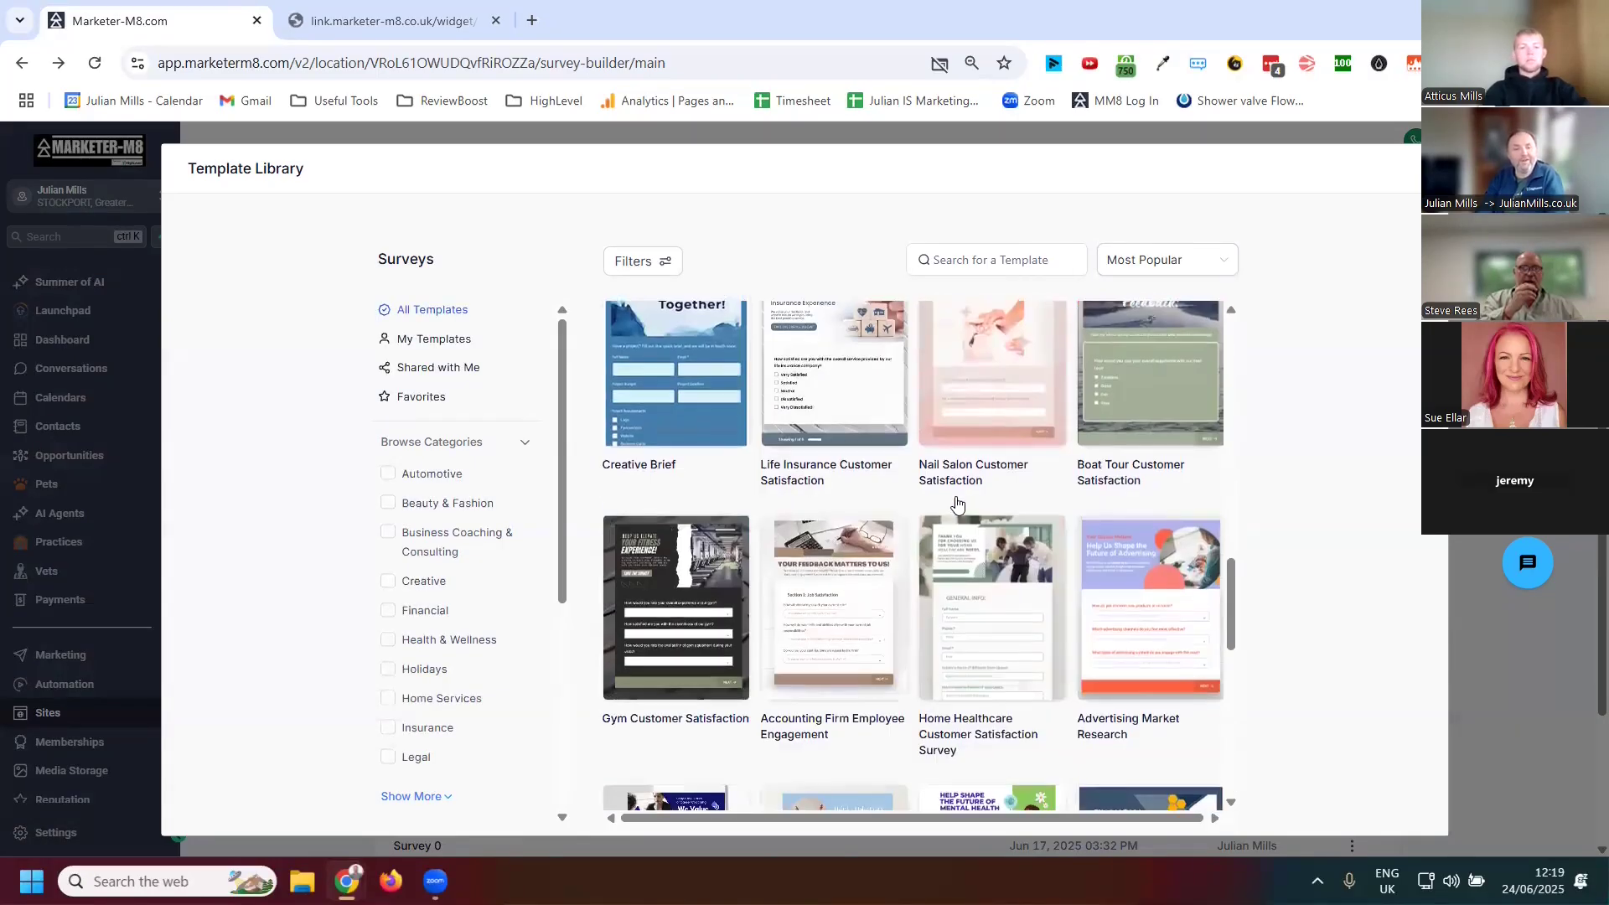
pyautogui.moveTo(946, 536)
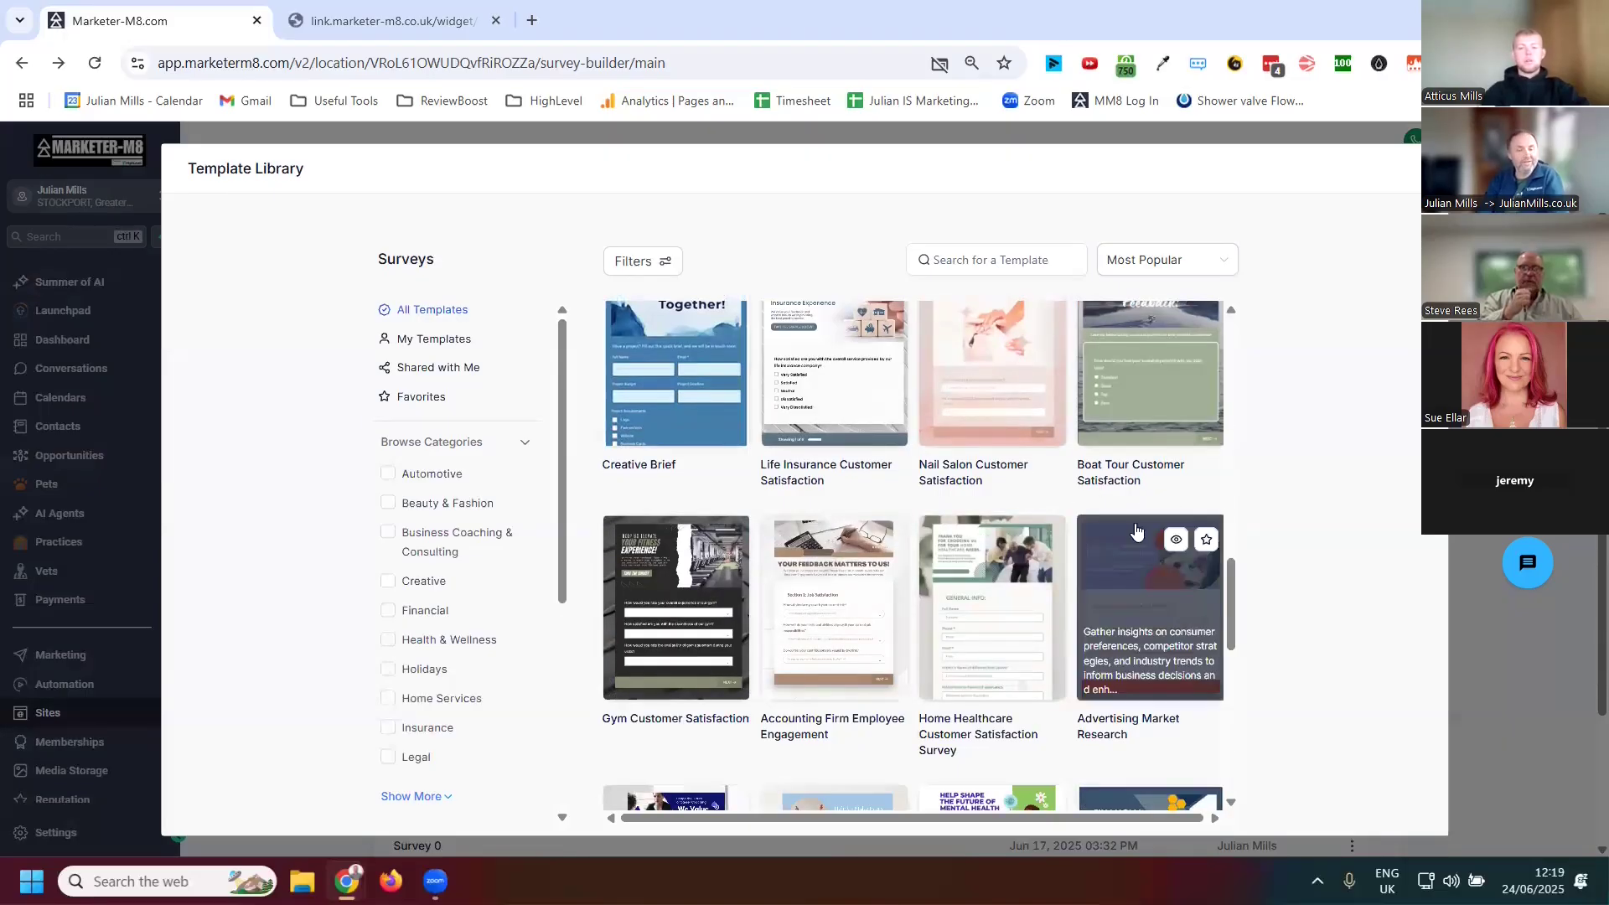
pyautogui.scroll(-1, 974, 604)
pyautogui.scroll(-3, 974, 604)
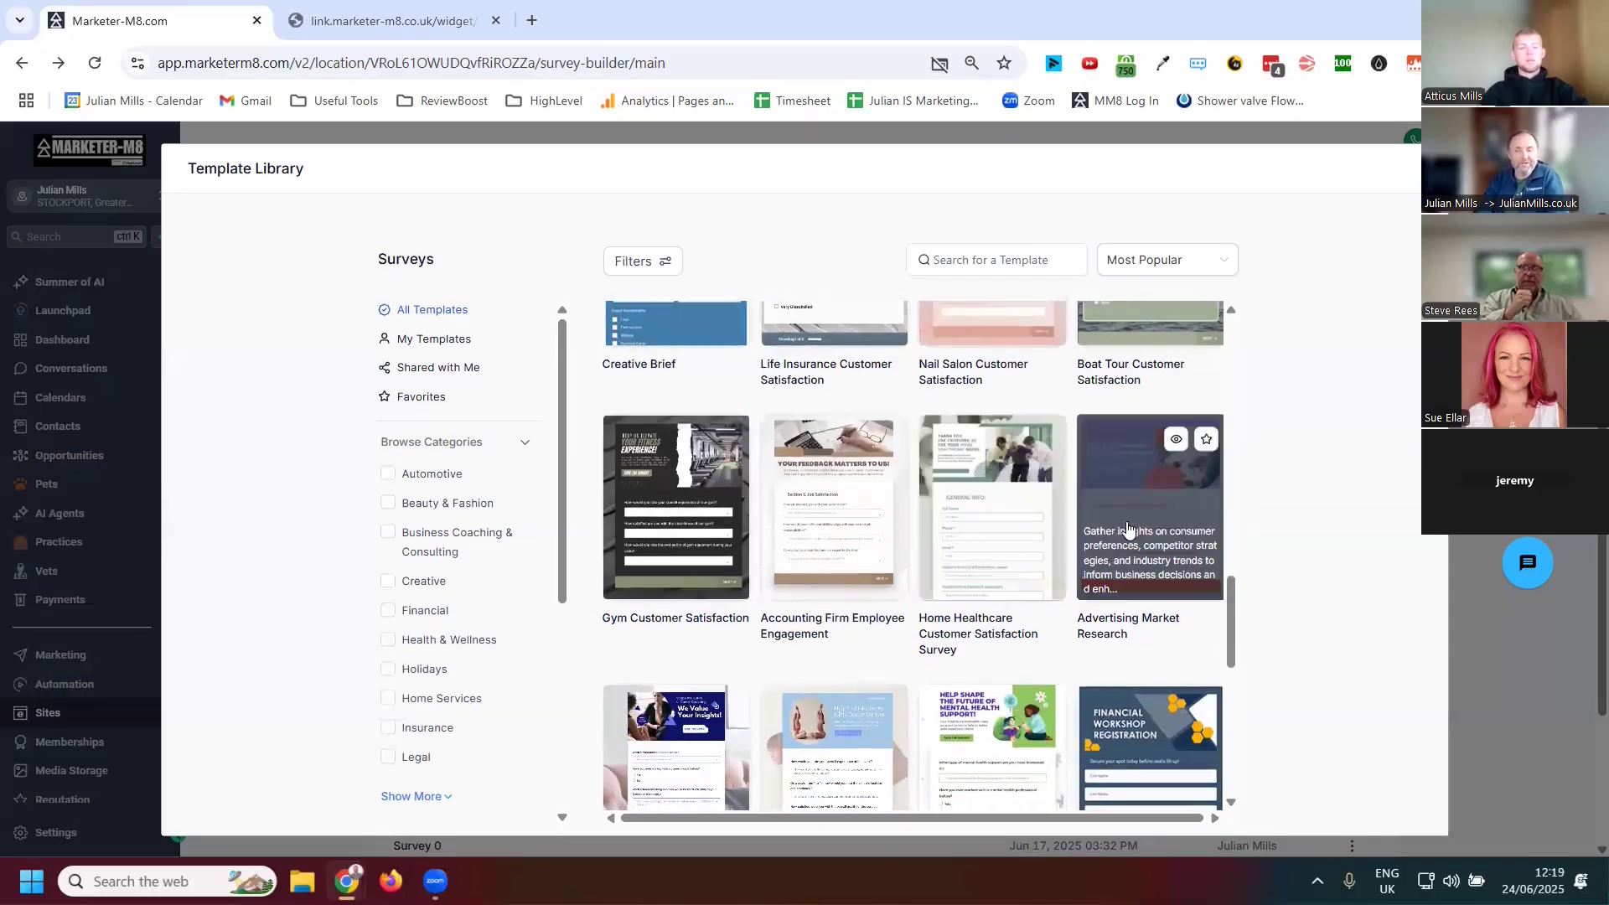
pyautogui.scroll(-5, 896, 609)
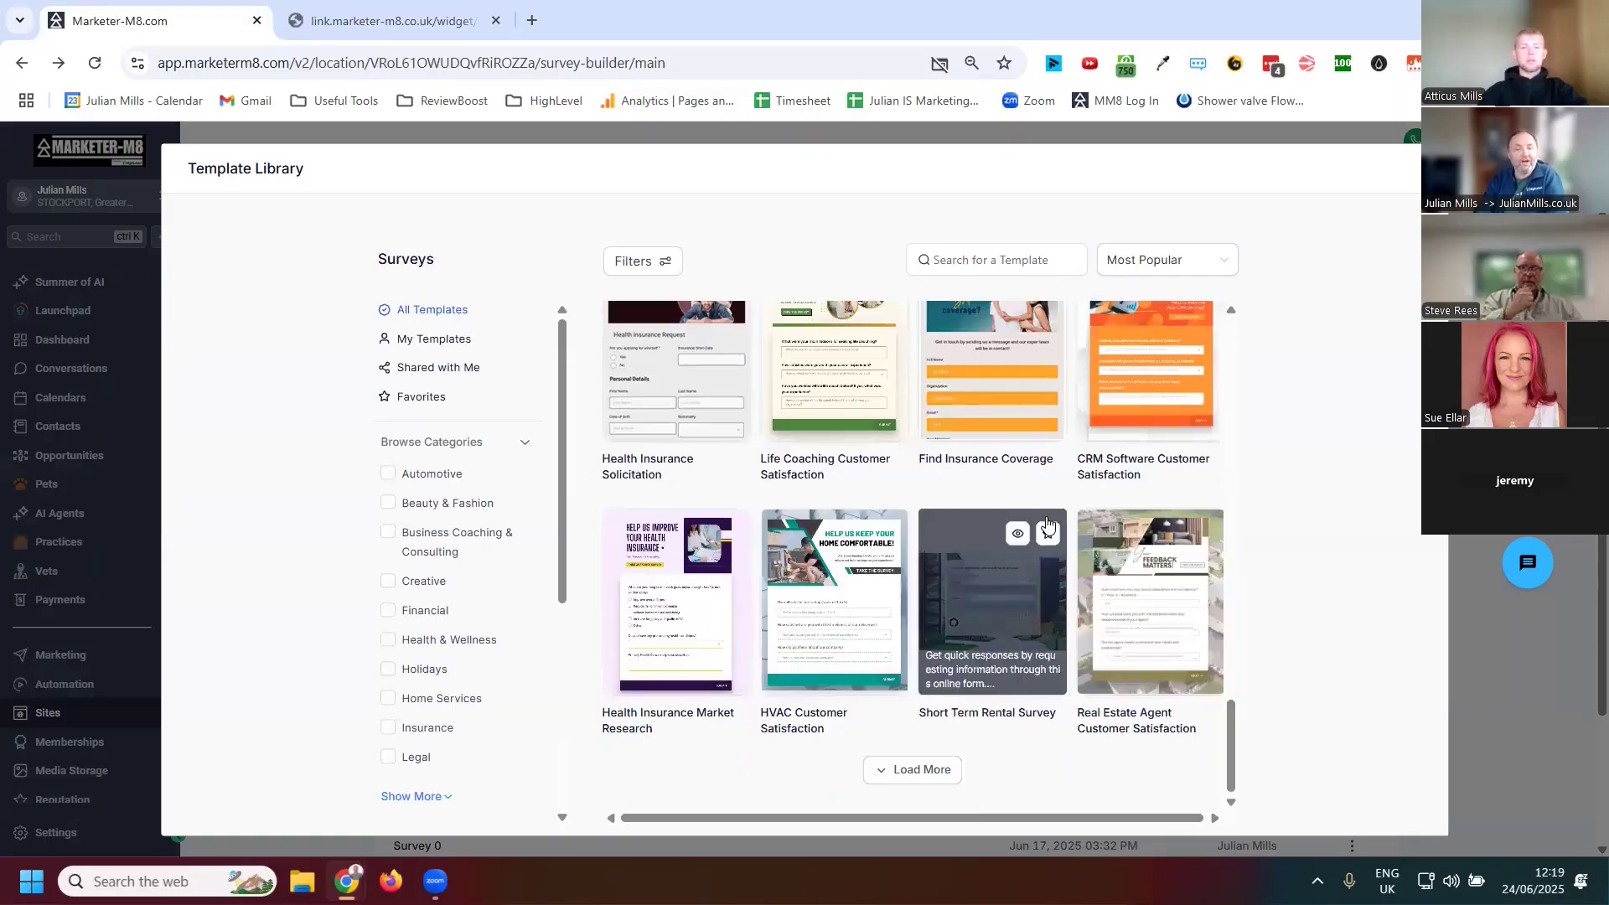
pyautogui.scroll(3, 998, 614)
# Create a survey from the Find Insurance Coverage template
pyautogui.click(998, 614)
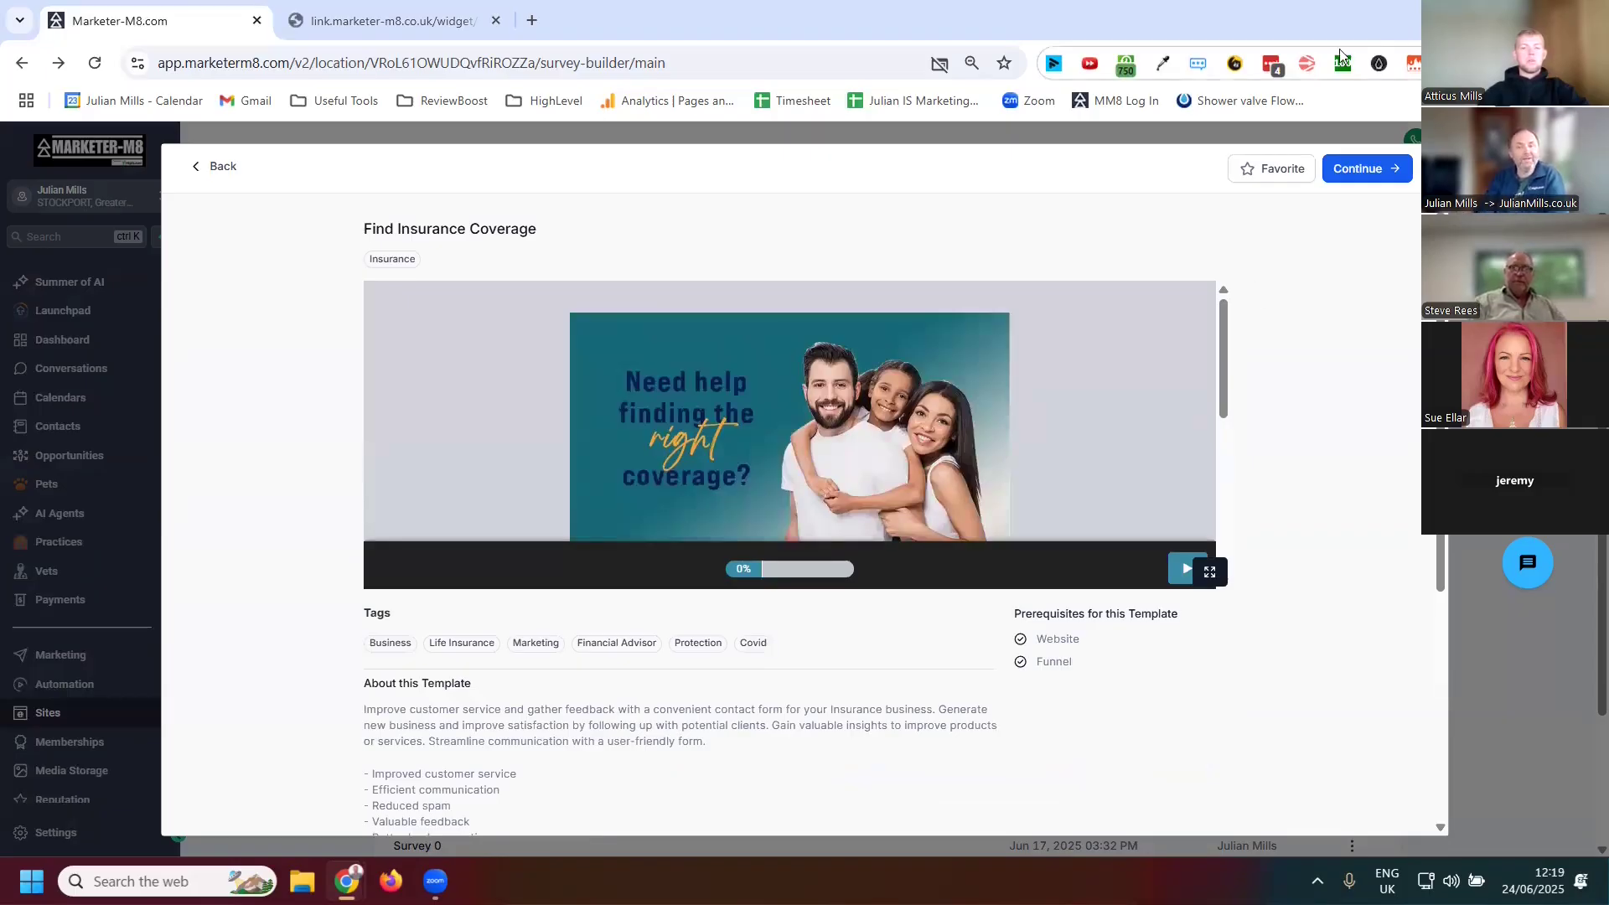
pyautogui.click(1351, 168)
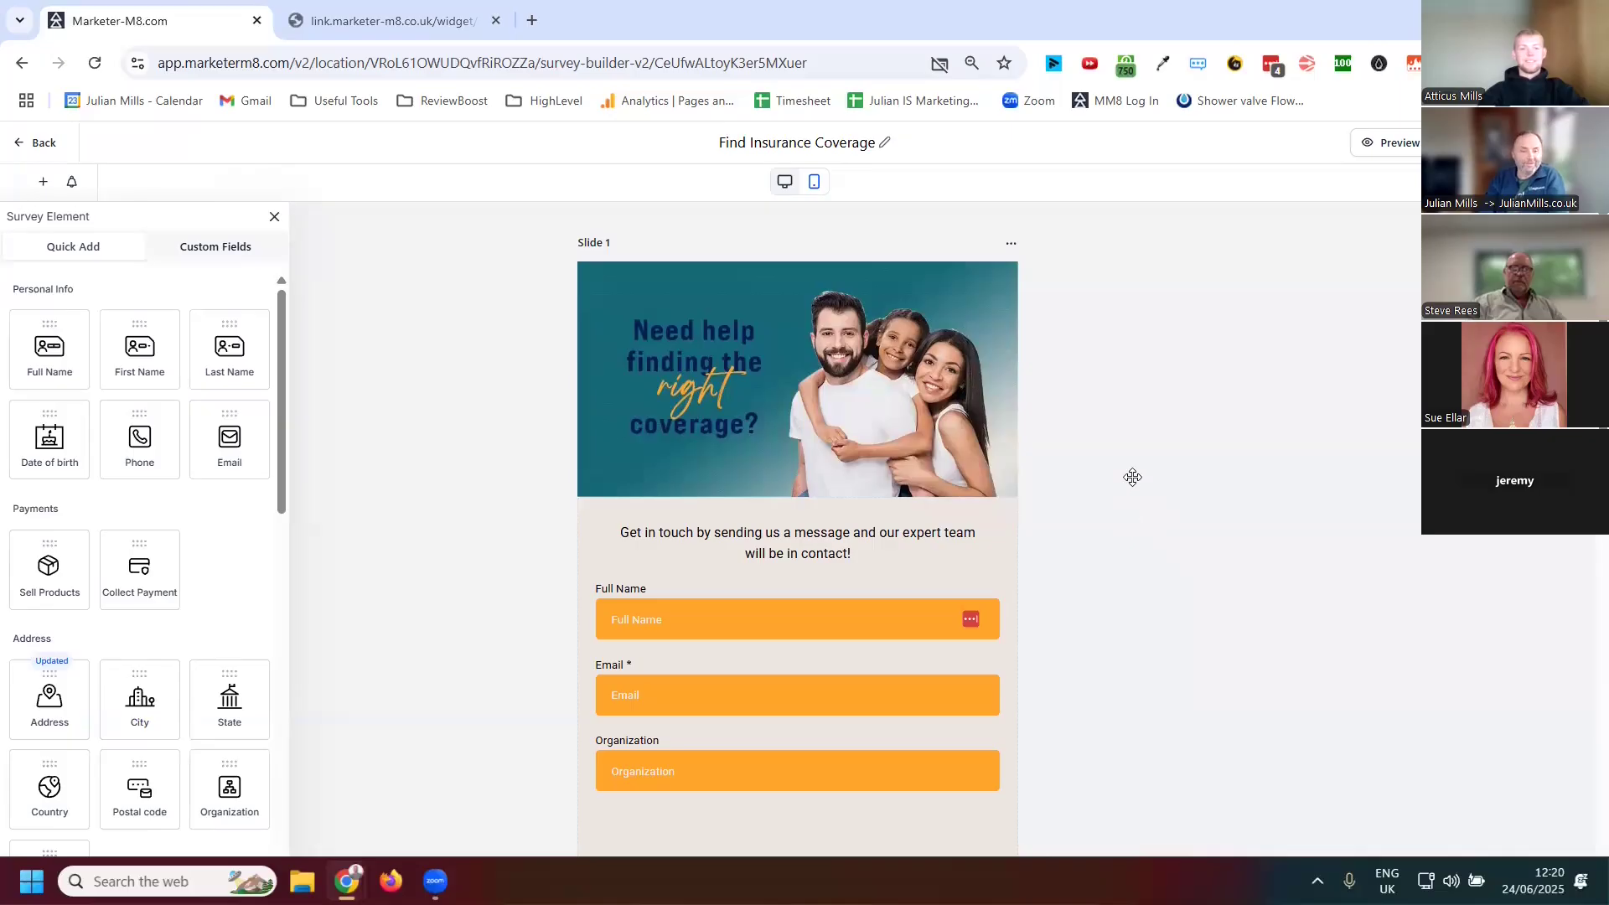
# Add new empty slides at the end of the Find Insurance Coverage survey
pyautogui.scroll(-10, 1132, 467)
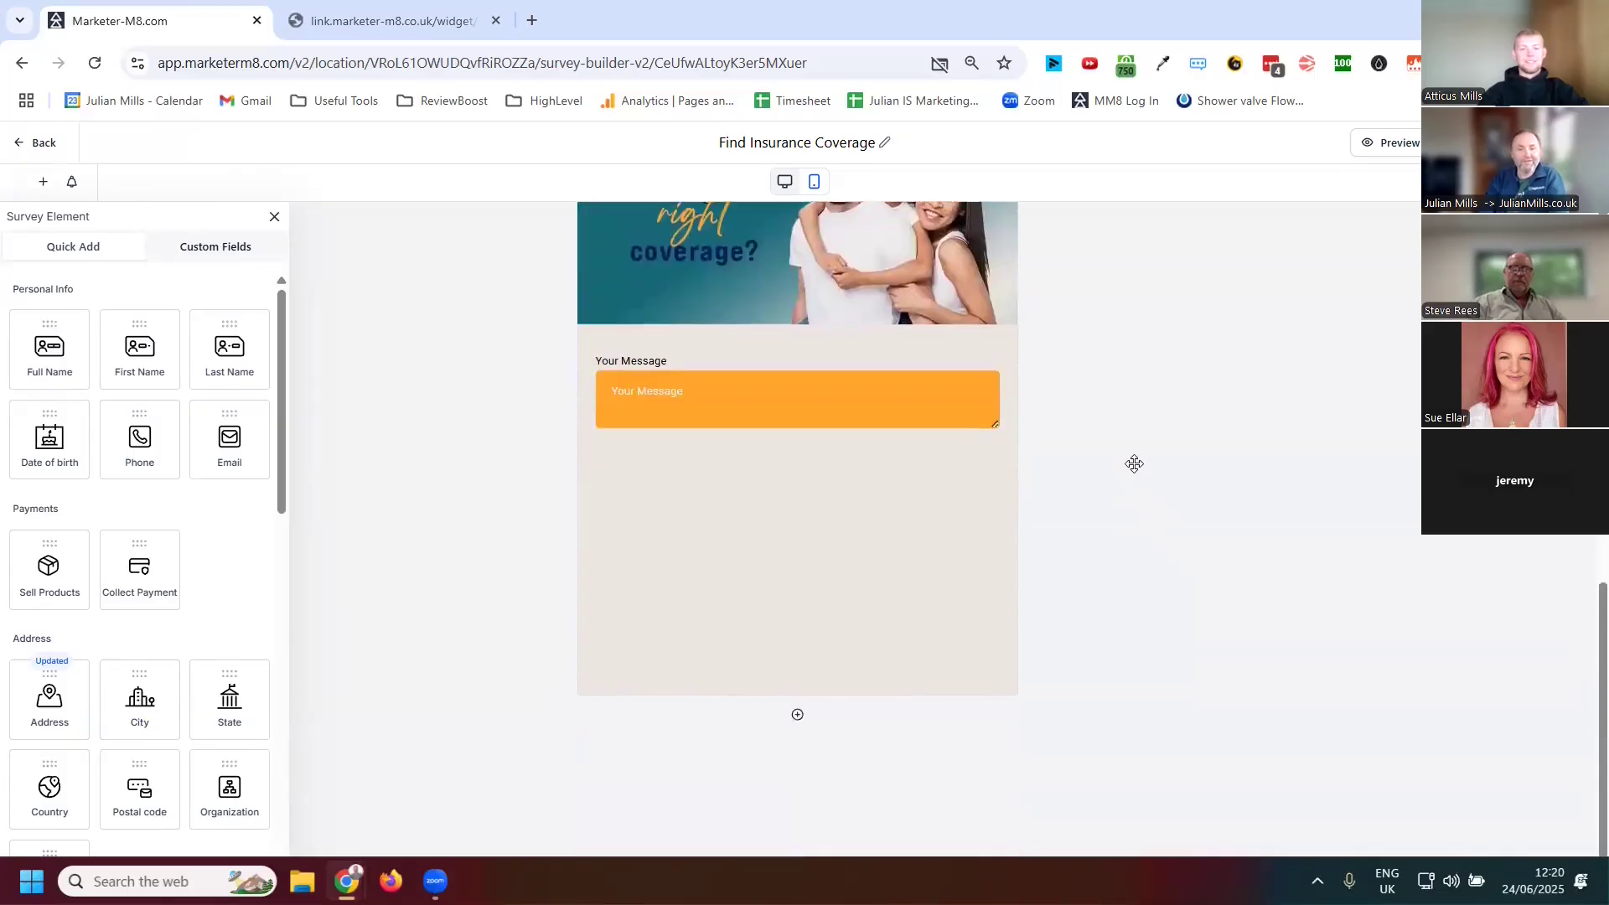
pyautogui.scroll(10, 1135, 466)
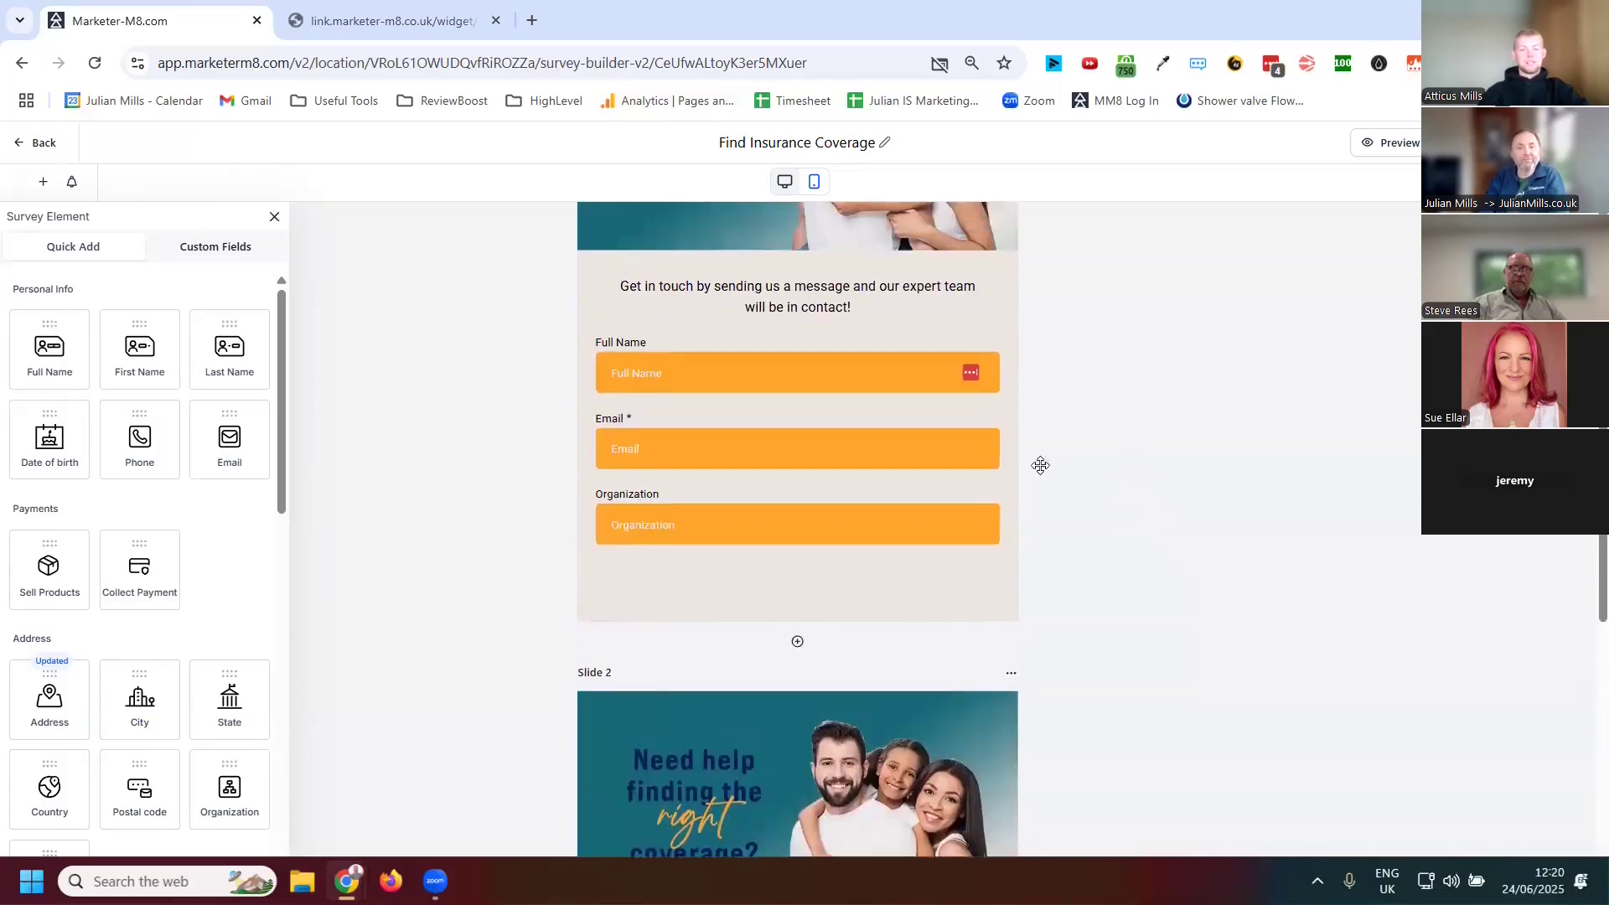
pyautogui.scroll(-10, 1043, 407)
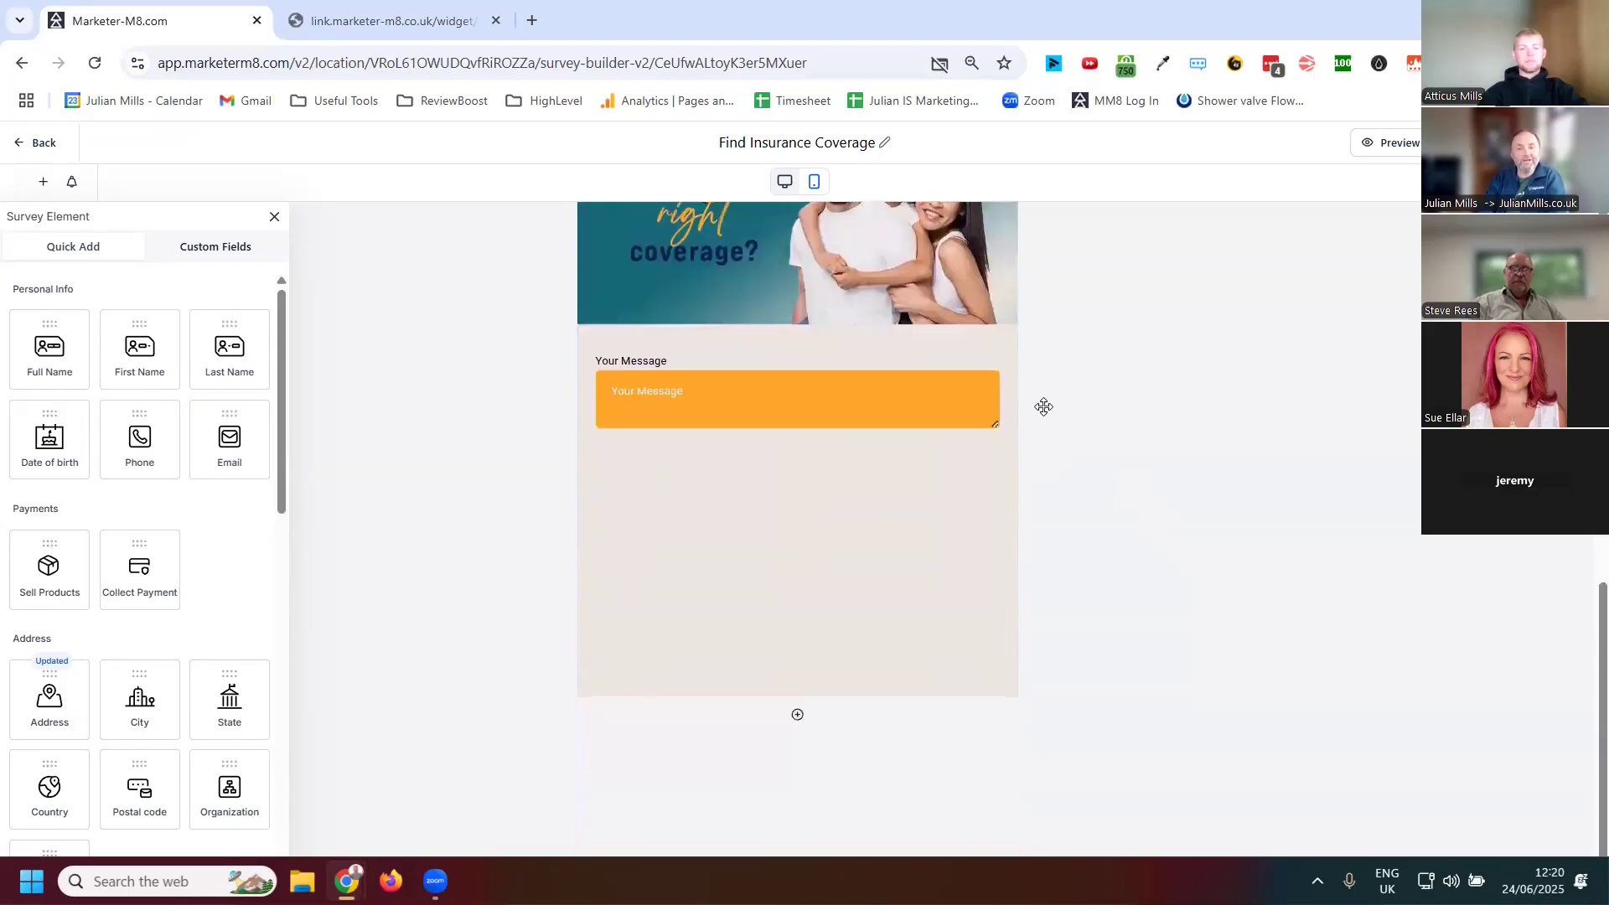
pyautogui.click(796, 719)
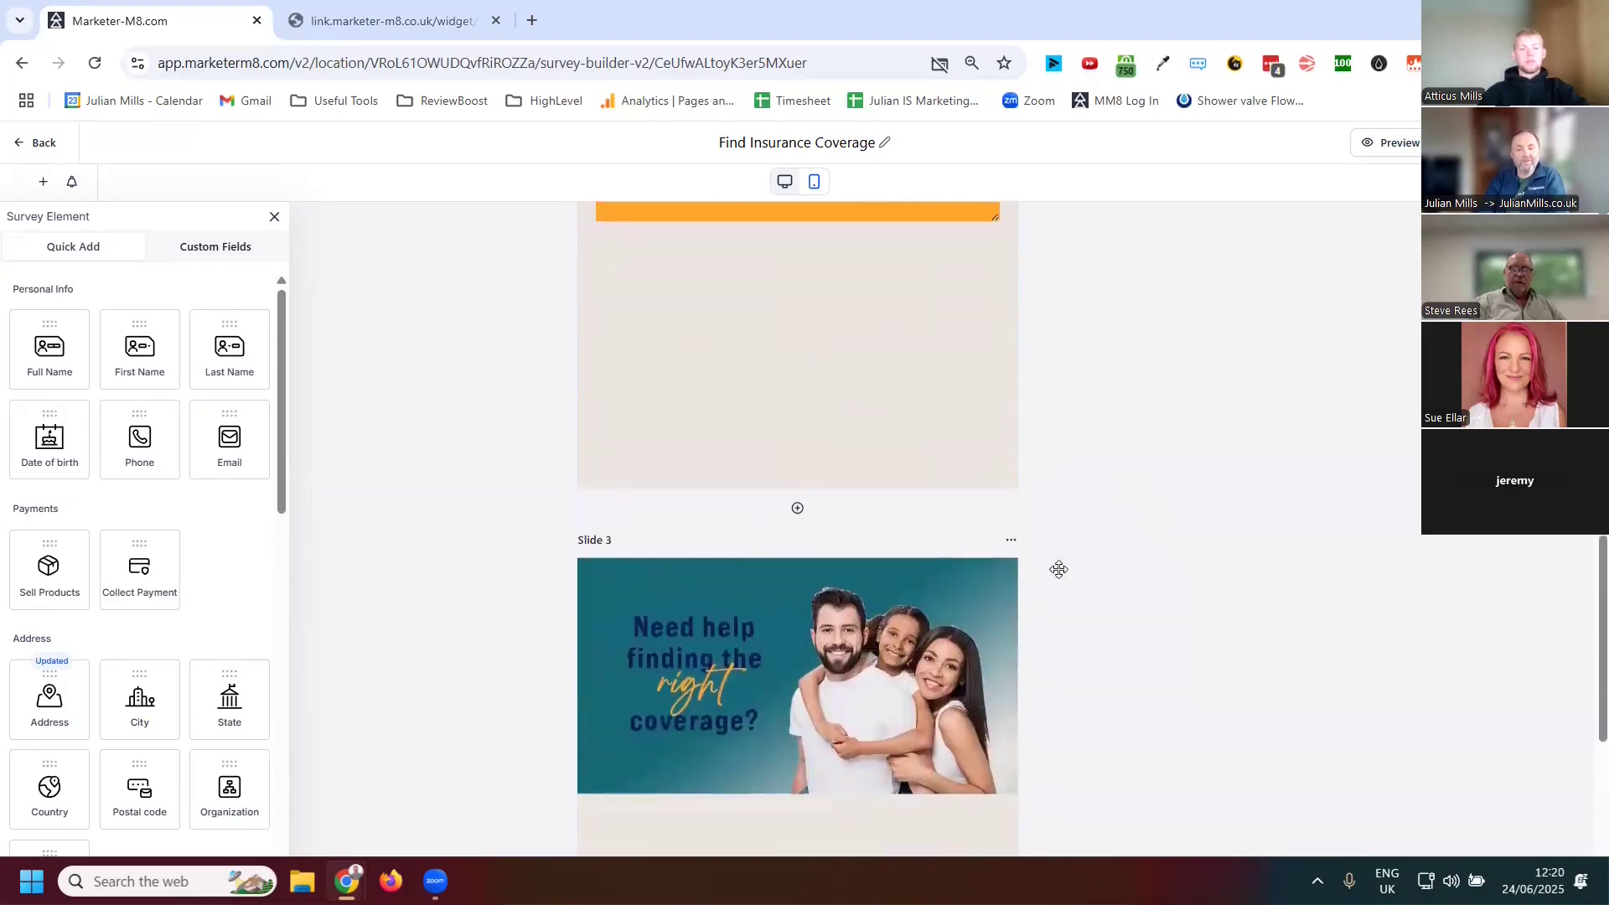
pyautogui.click(795, 716)
pyautogui.scroll(-8, 1024, 596)
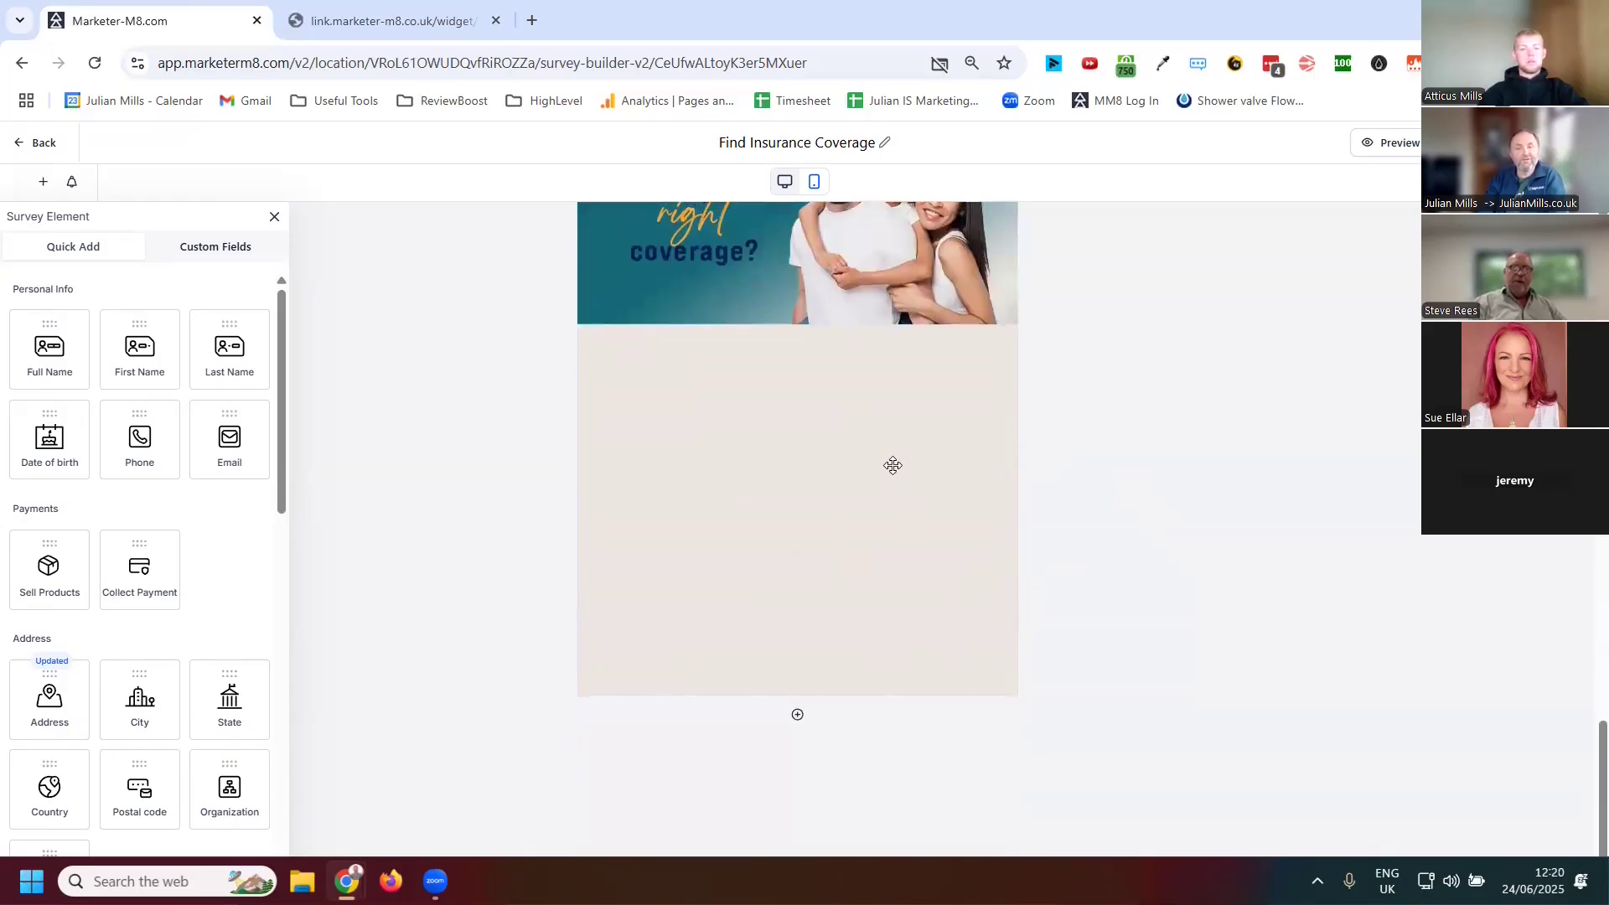
# Exit the survey builder without saving the added slides
pyautogui.scroll(10, 896, 469)
pyautogui.scroll(10, 904, 511)
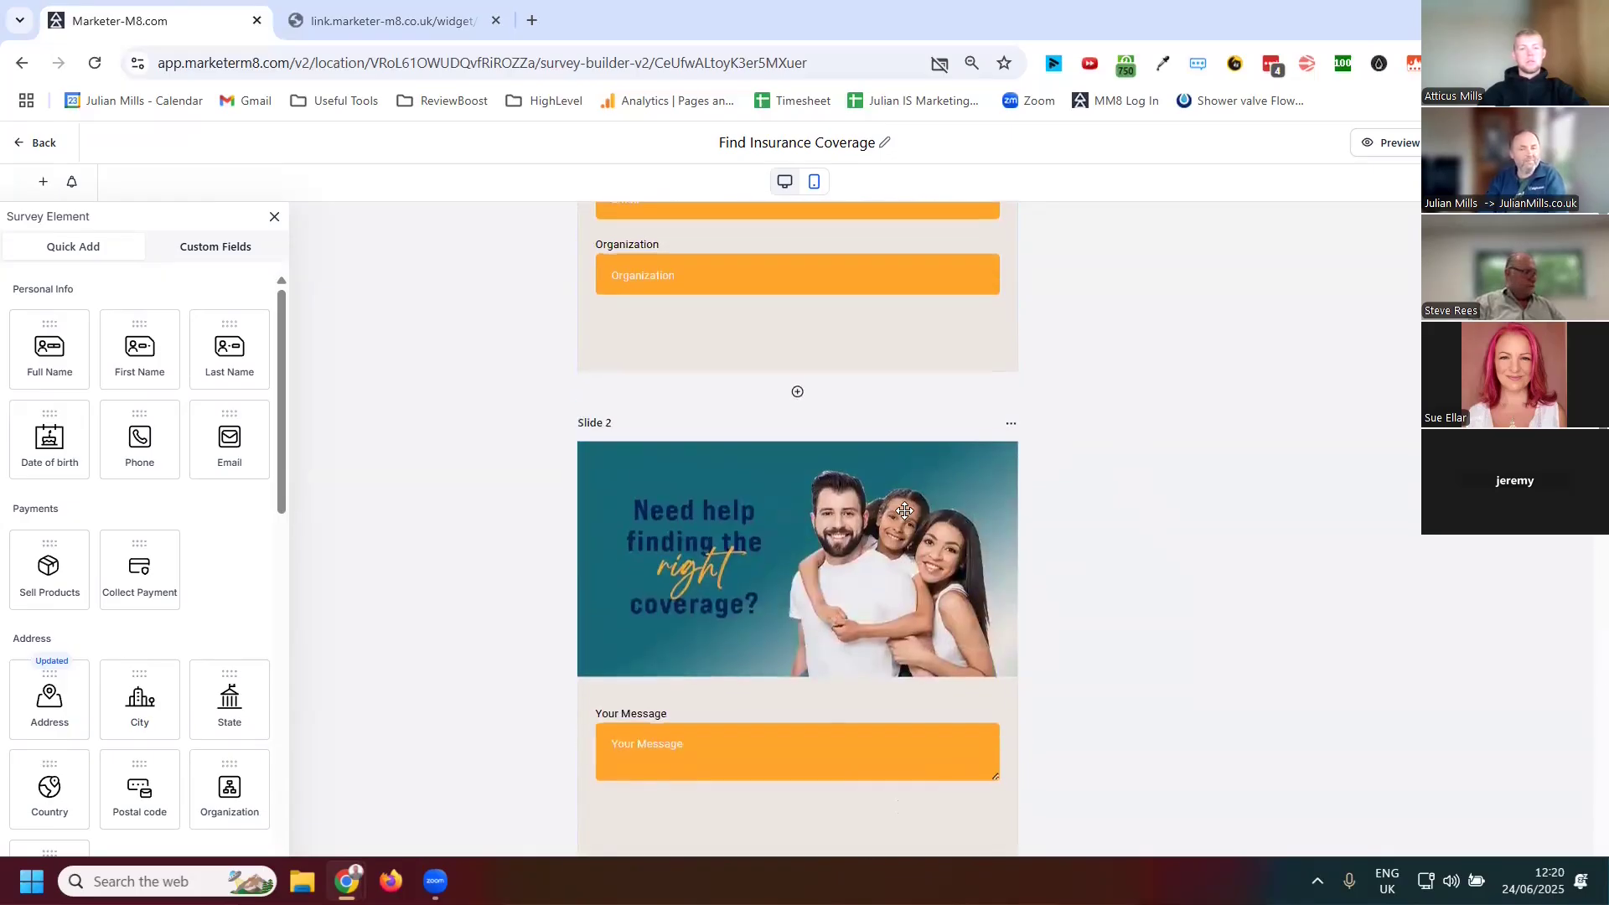
pyautogui.scroll(4, 876, 442)
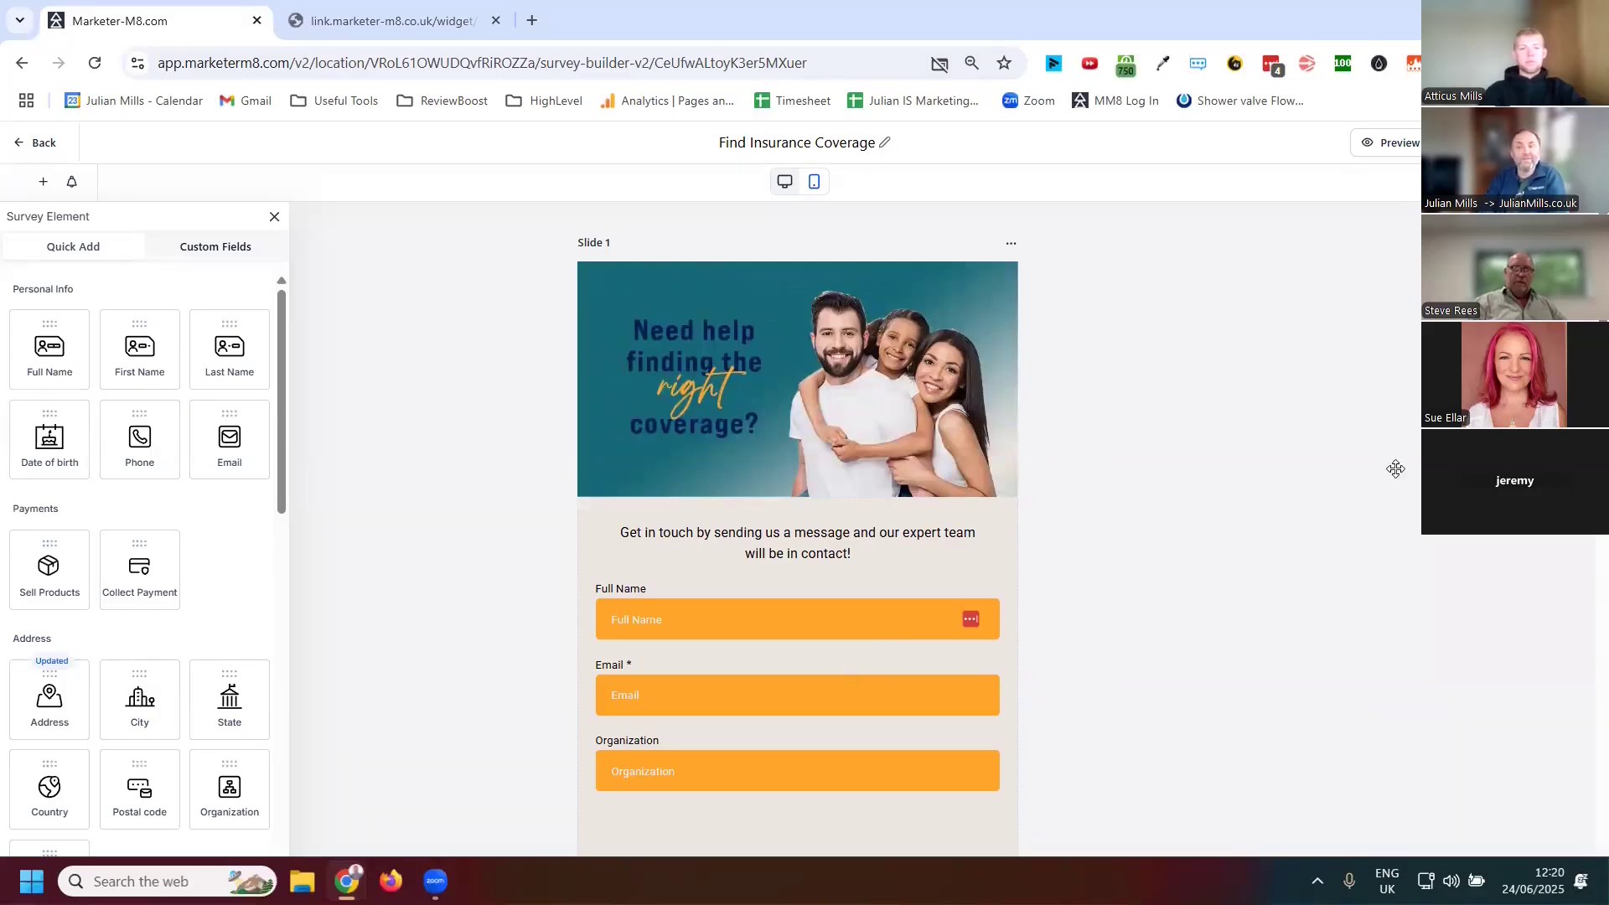
pyautogui.click(20, 146)
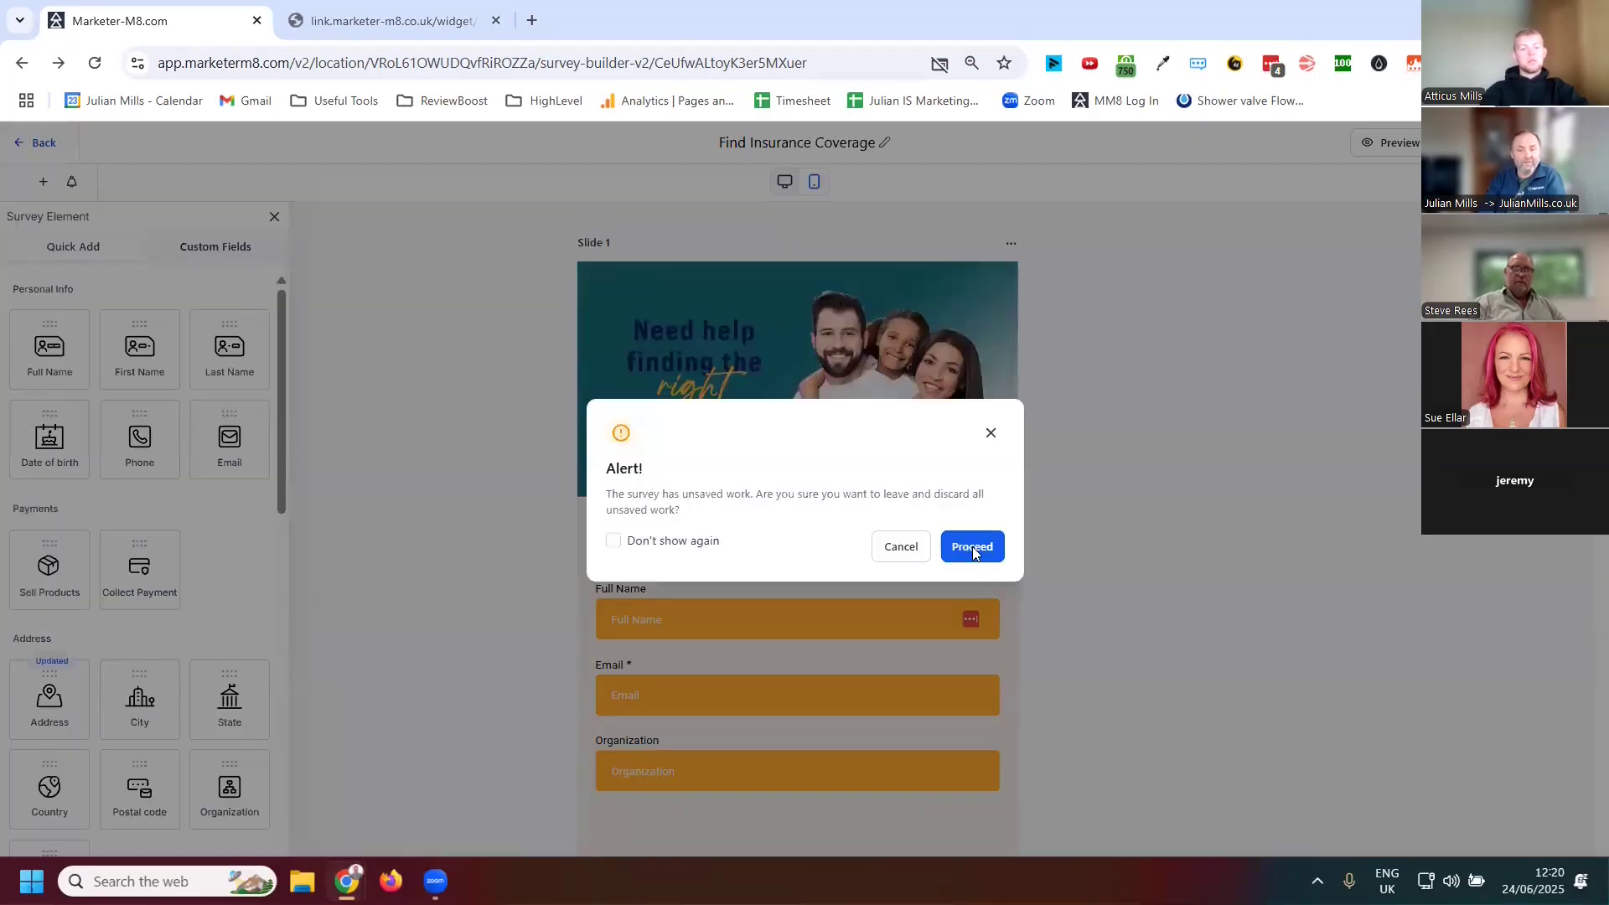
pyautogui.click(972, 546)
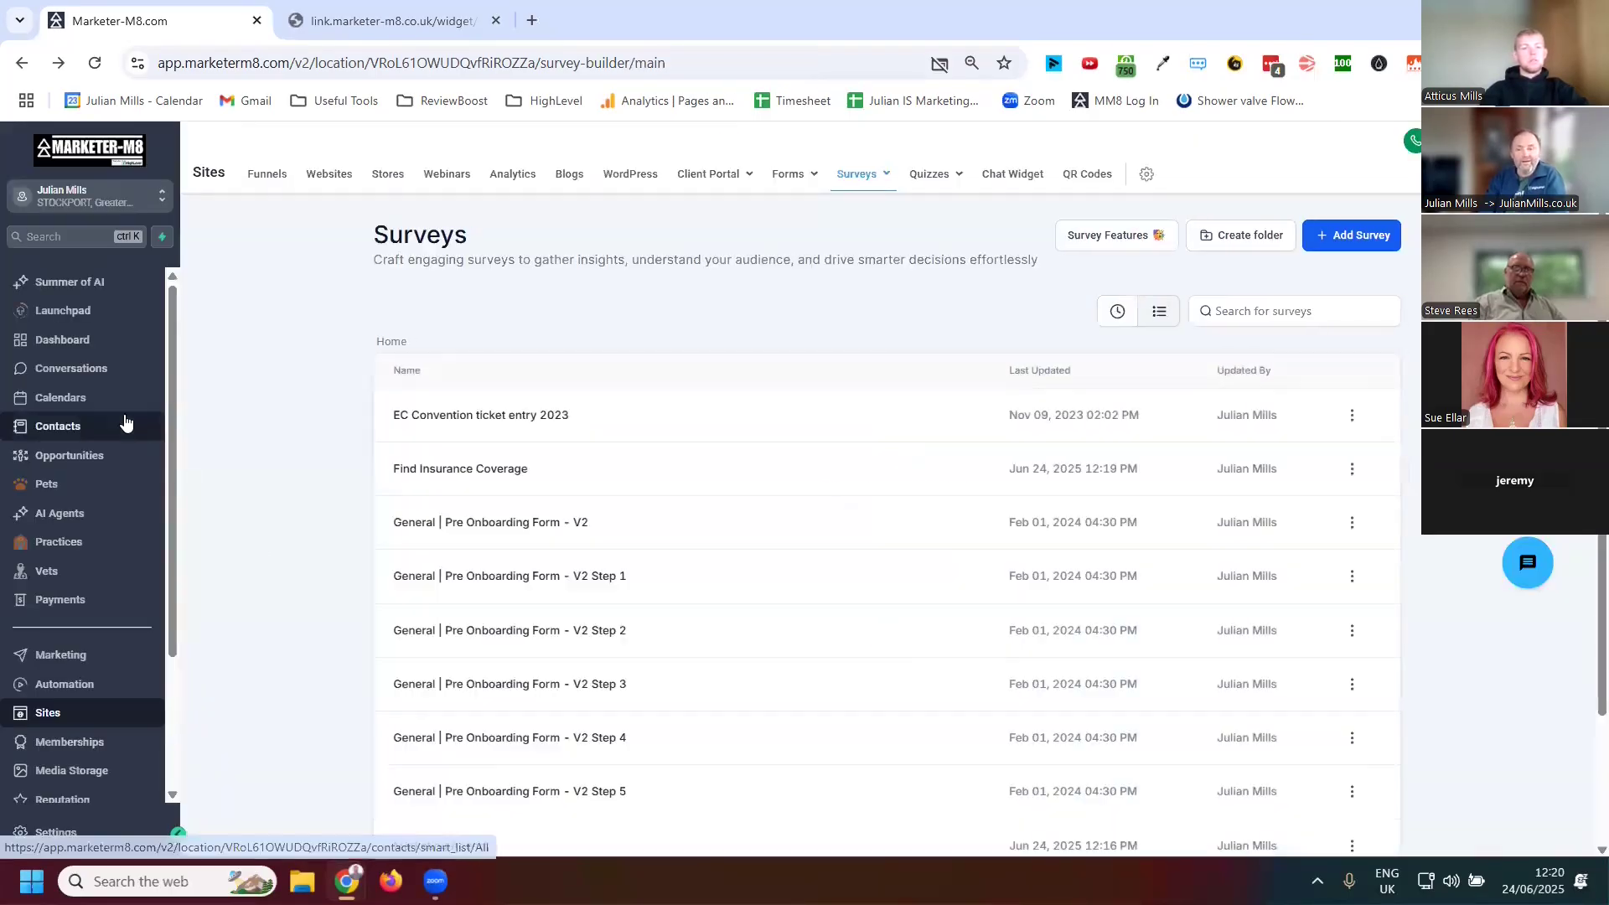
# Open the Quizzes list
pyautogui.click(928, 179)
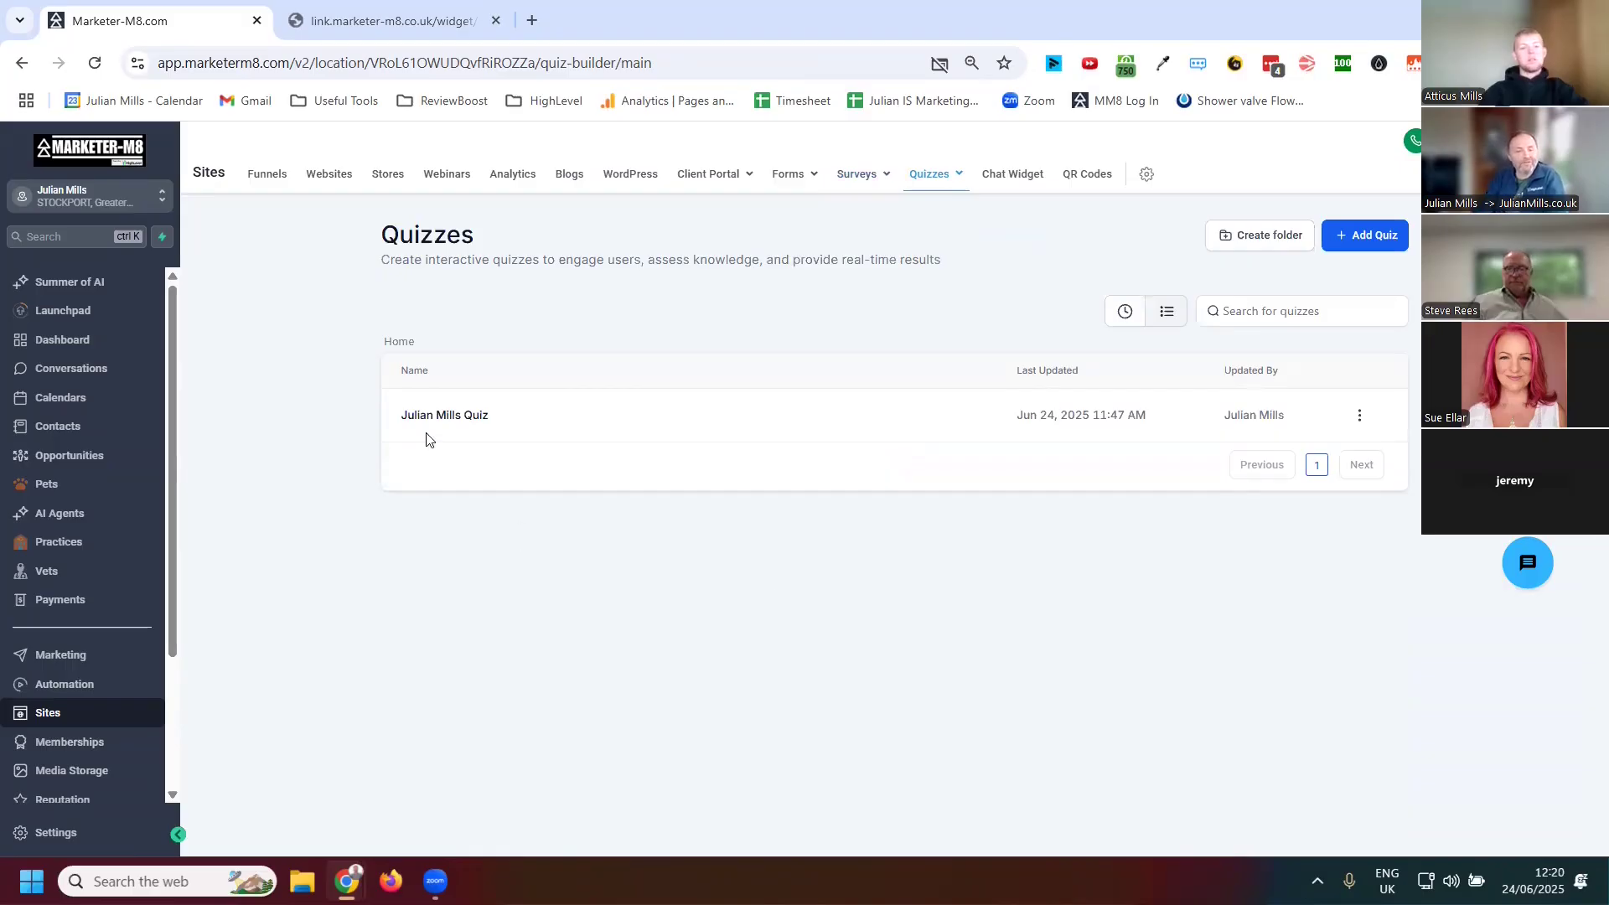
# Open julianmills.co.uk in the second browser tab
pyautogui.click(436, 23)
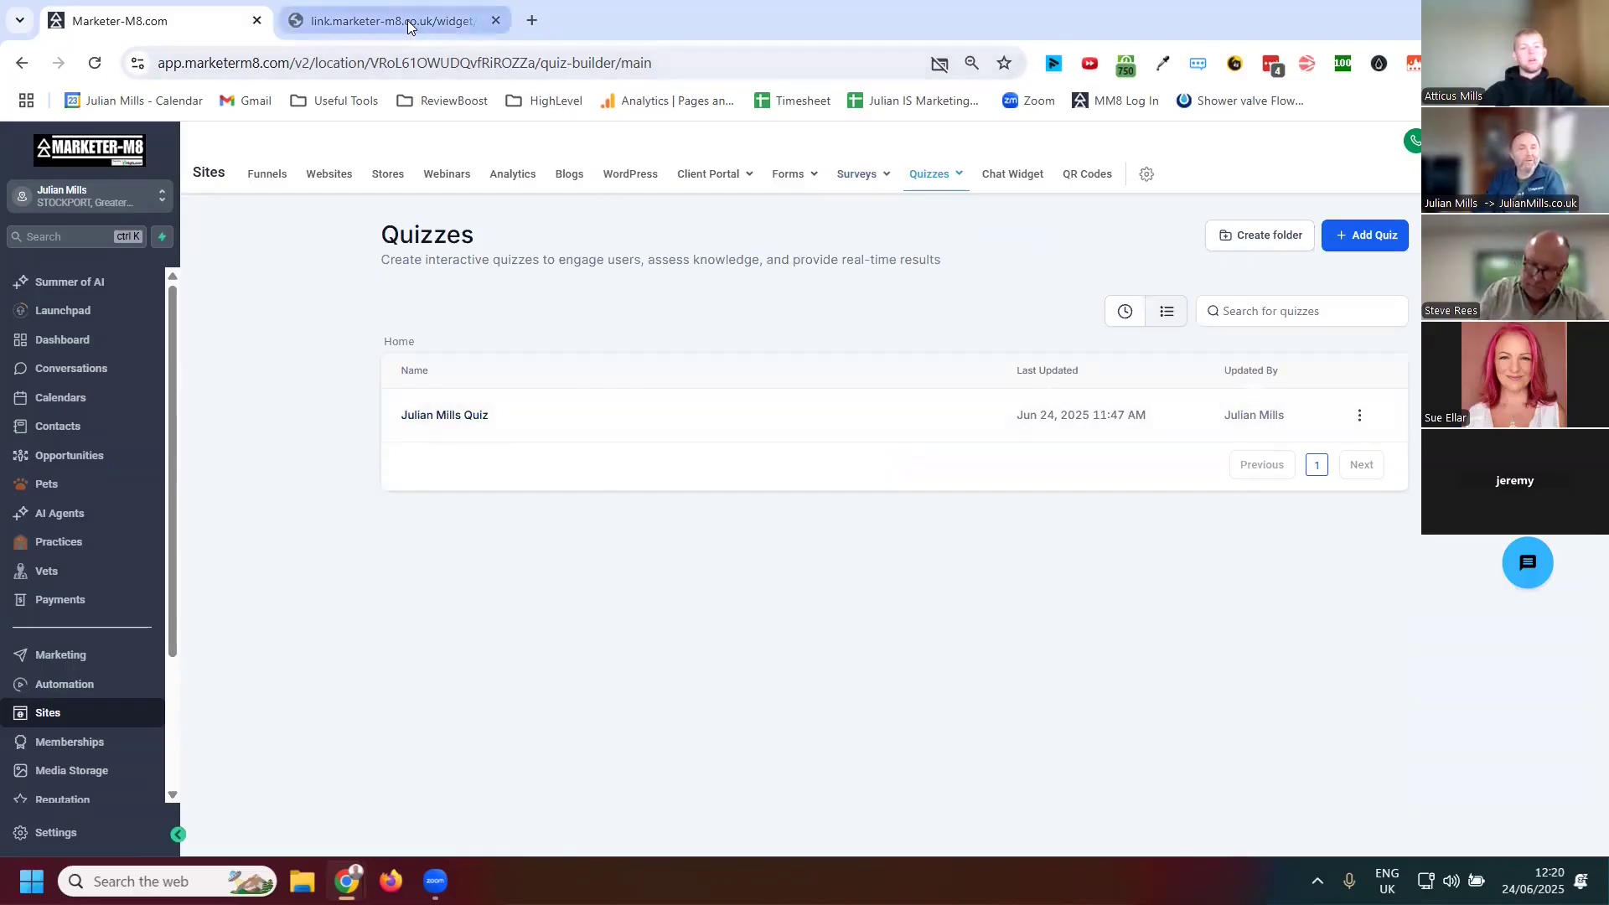
pyautogui.click(427, 64)
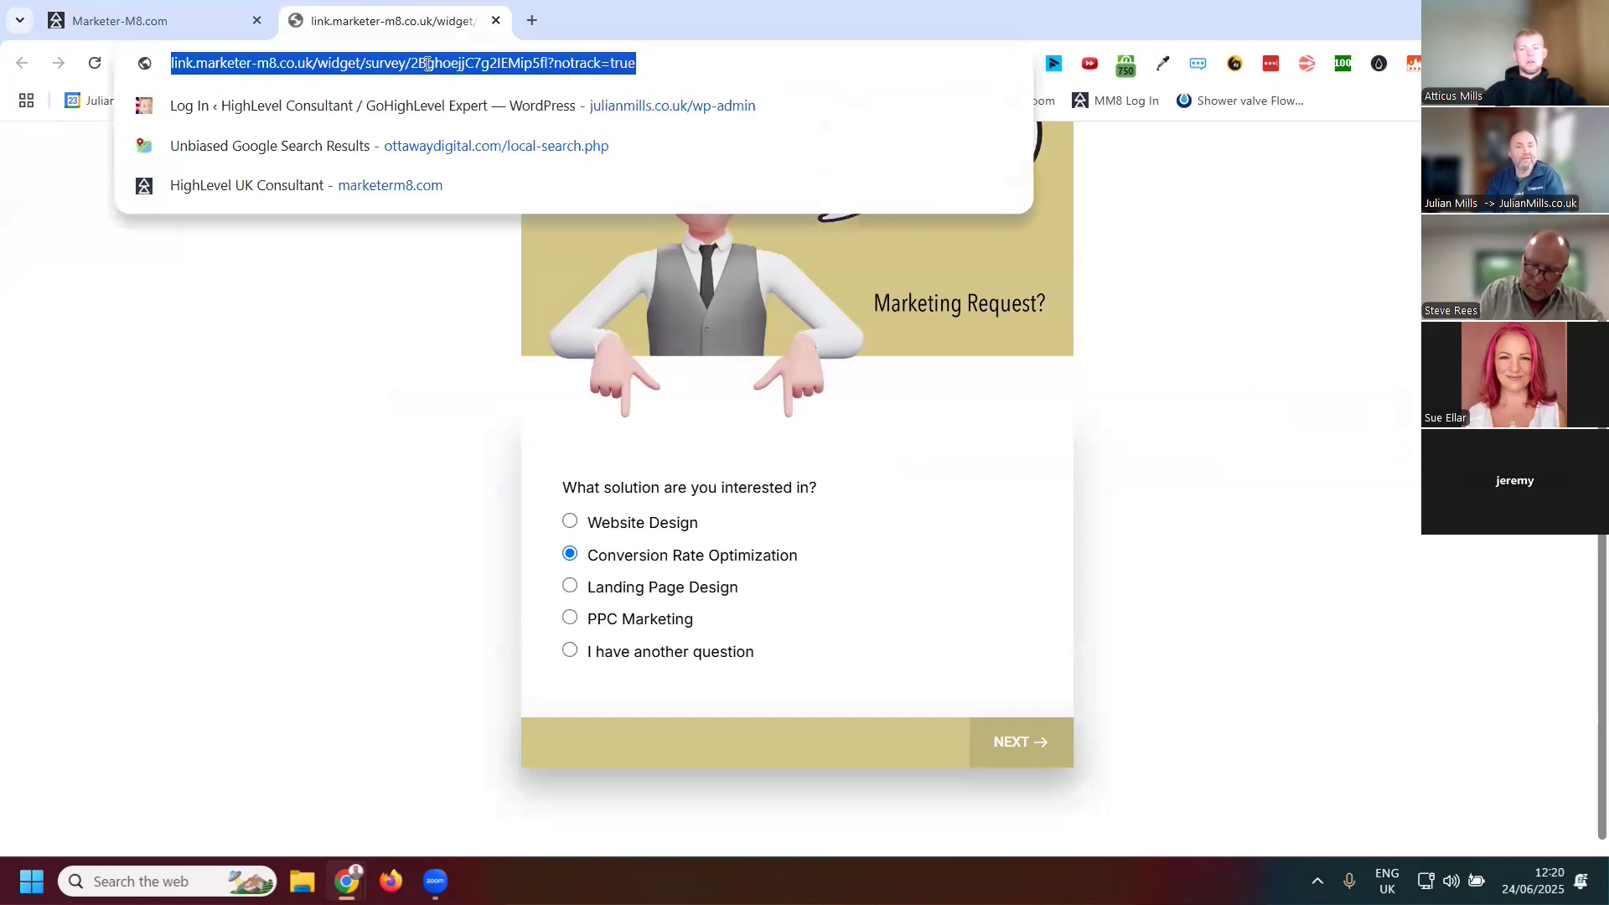
pyautogui.write('julian')
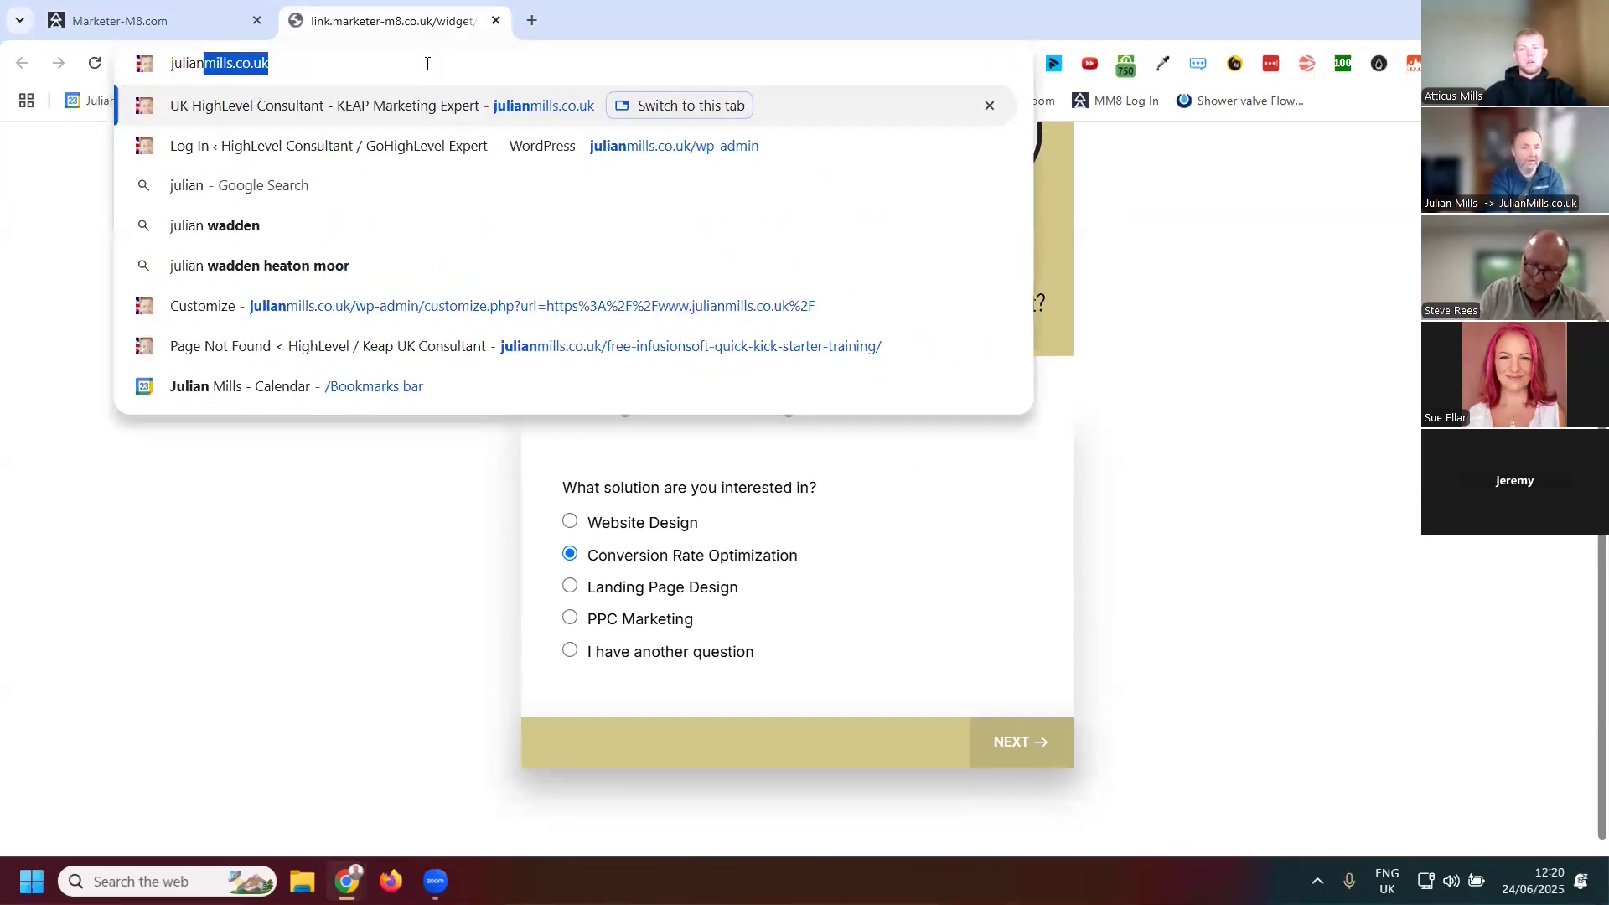
pyautogui.press('Return')
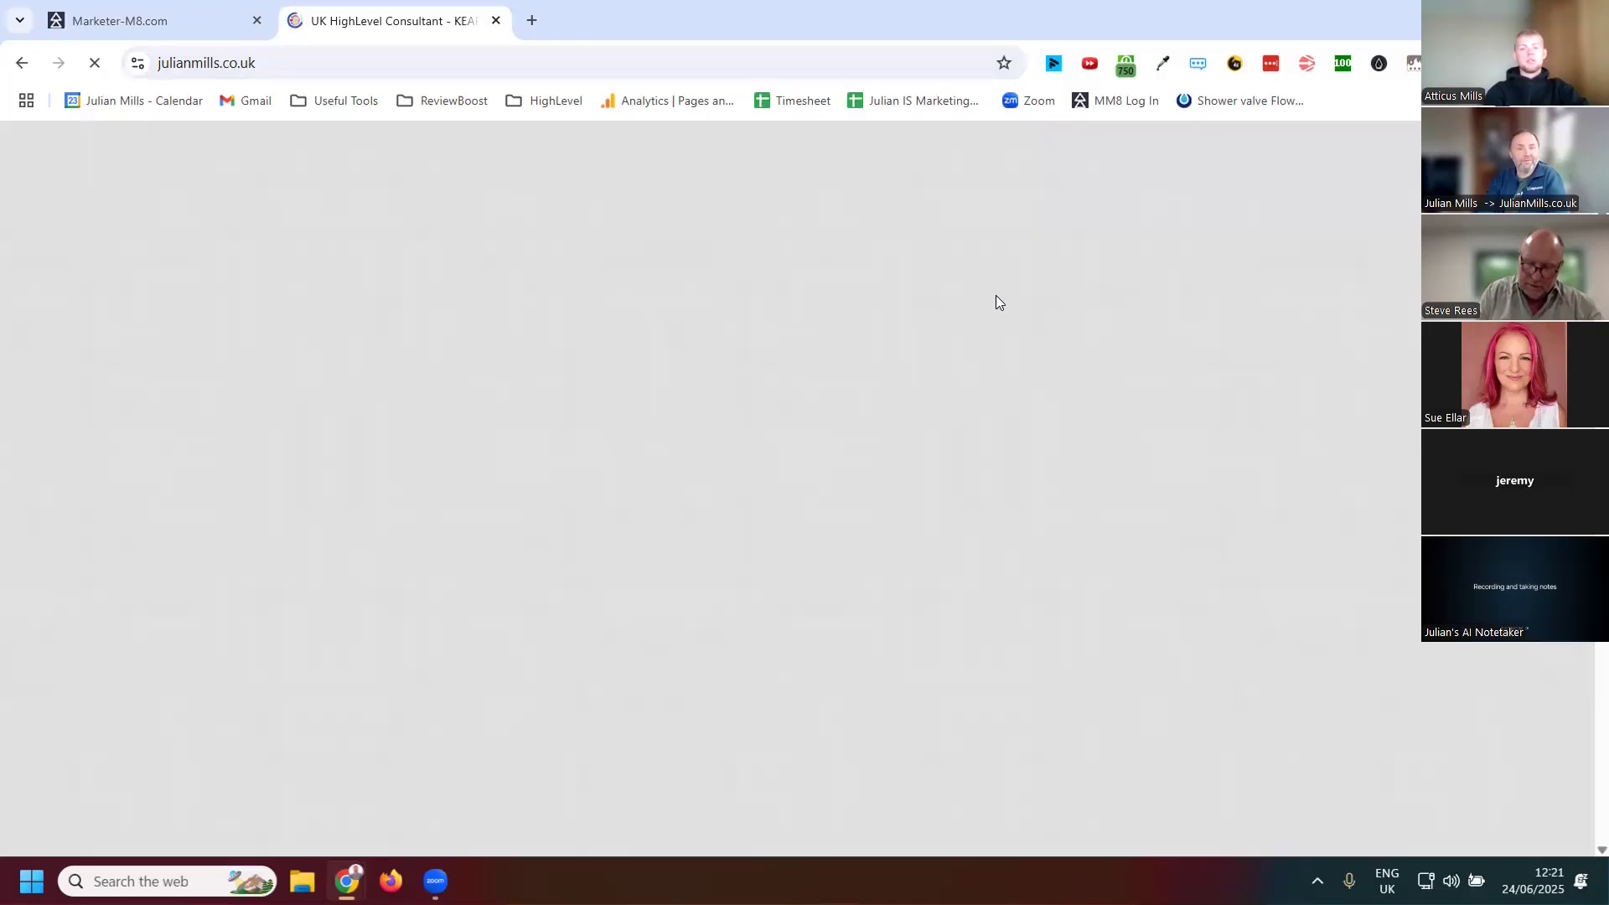
# Start the embedded HighLevel / MarketerM8 assessment on the website's home page
pyautogui.scroll(-4, 964, 251)
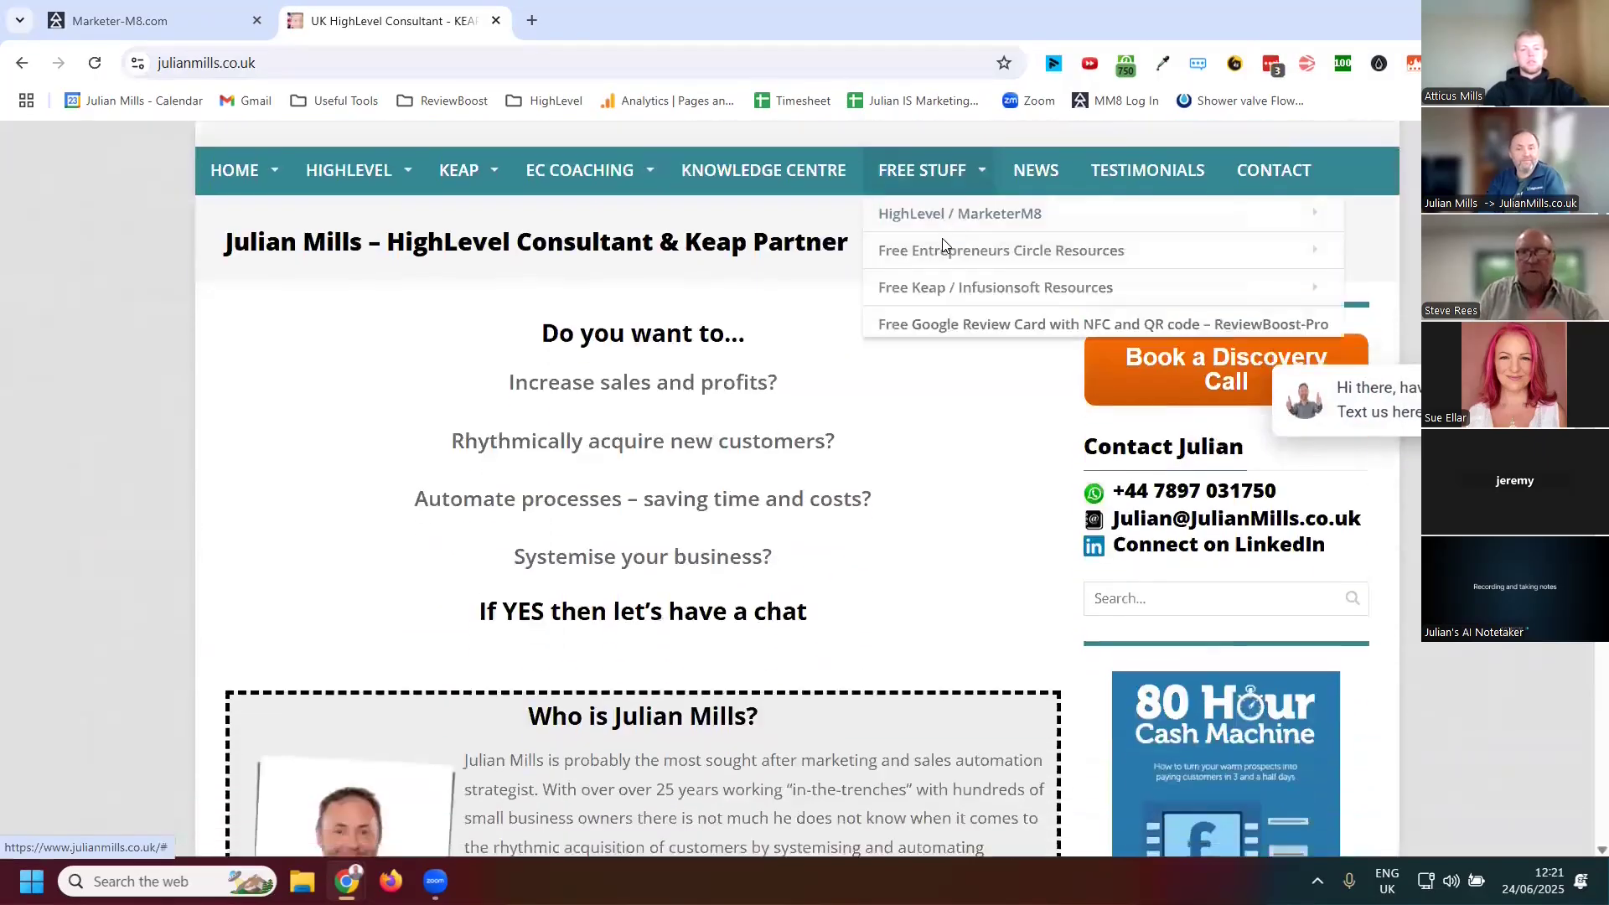
pyautogui.scroll(-18, 937, 235)
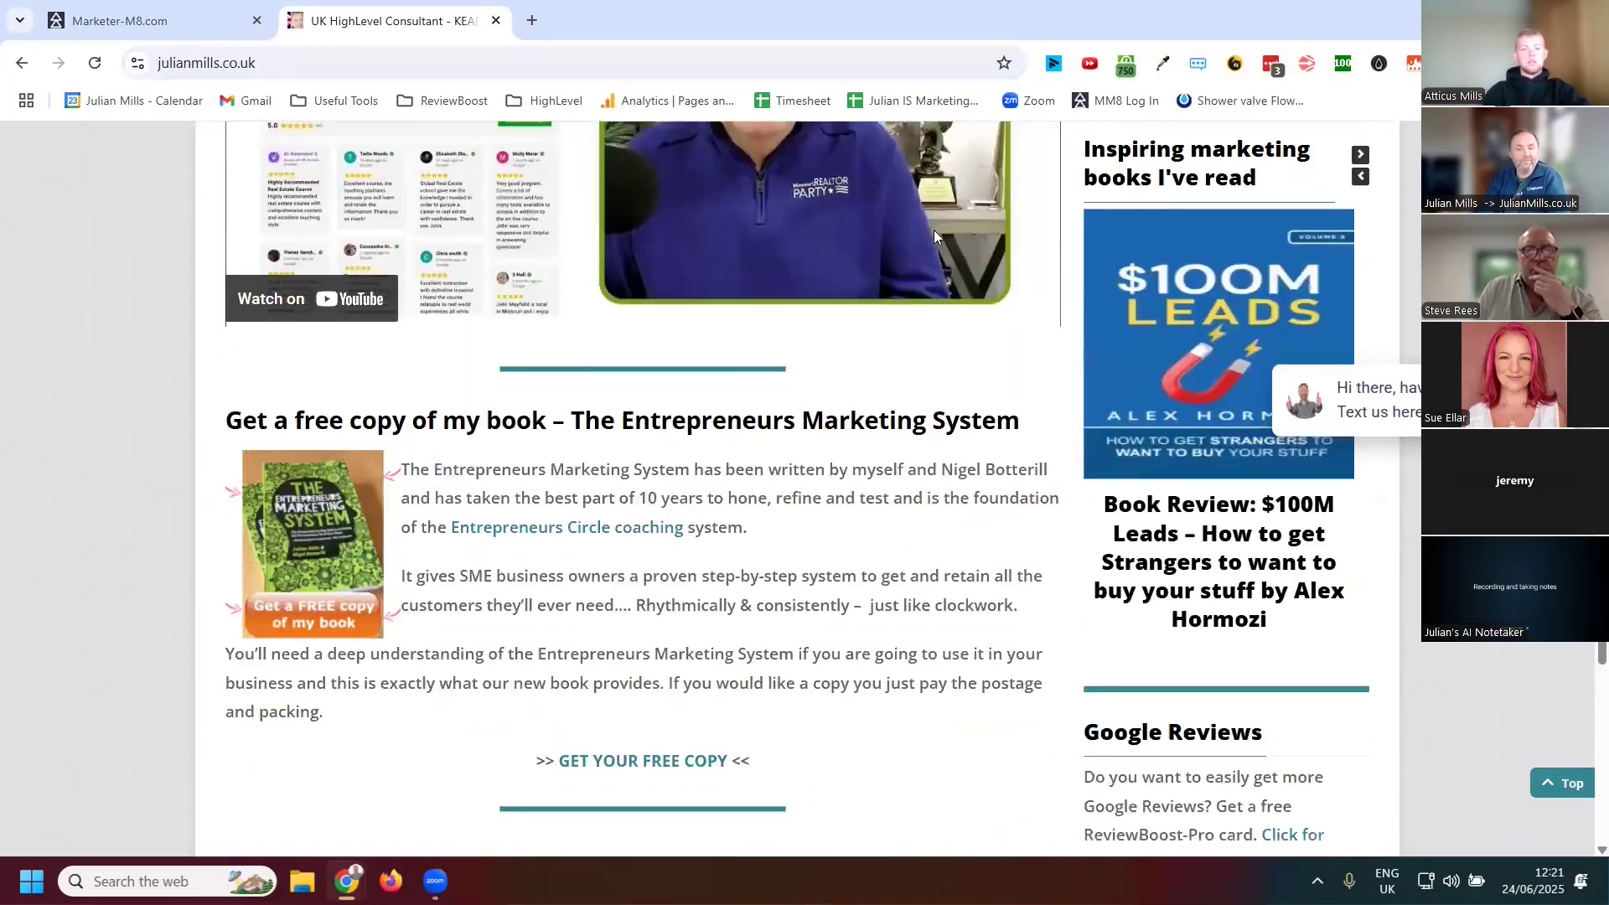
pyautogui.scroll(-10, 933, 230)
pyautogui.scroll(3, 932, 229)
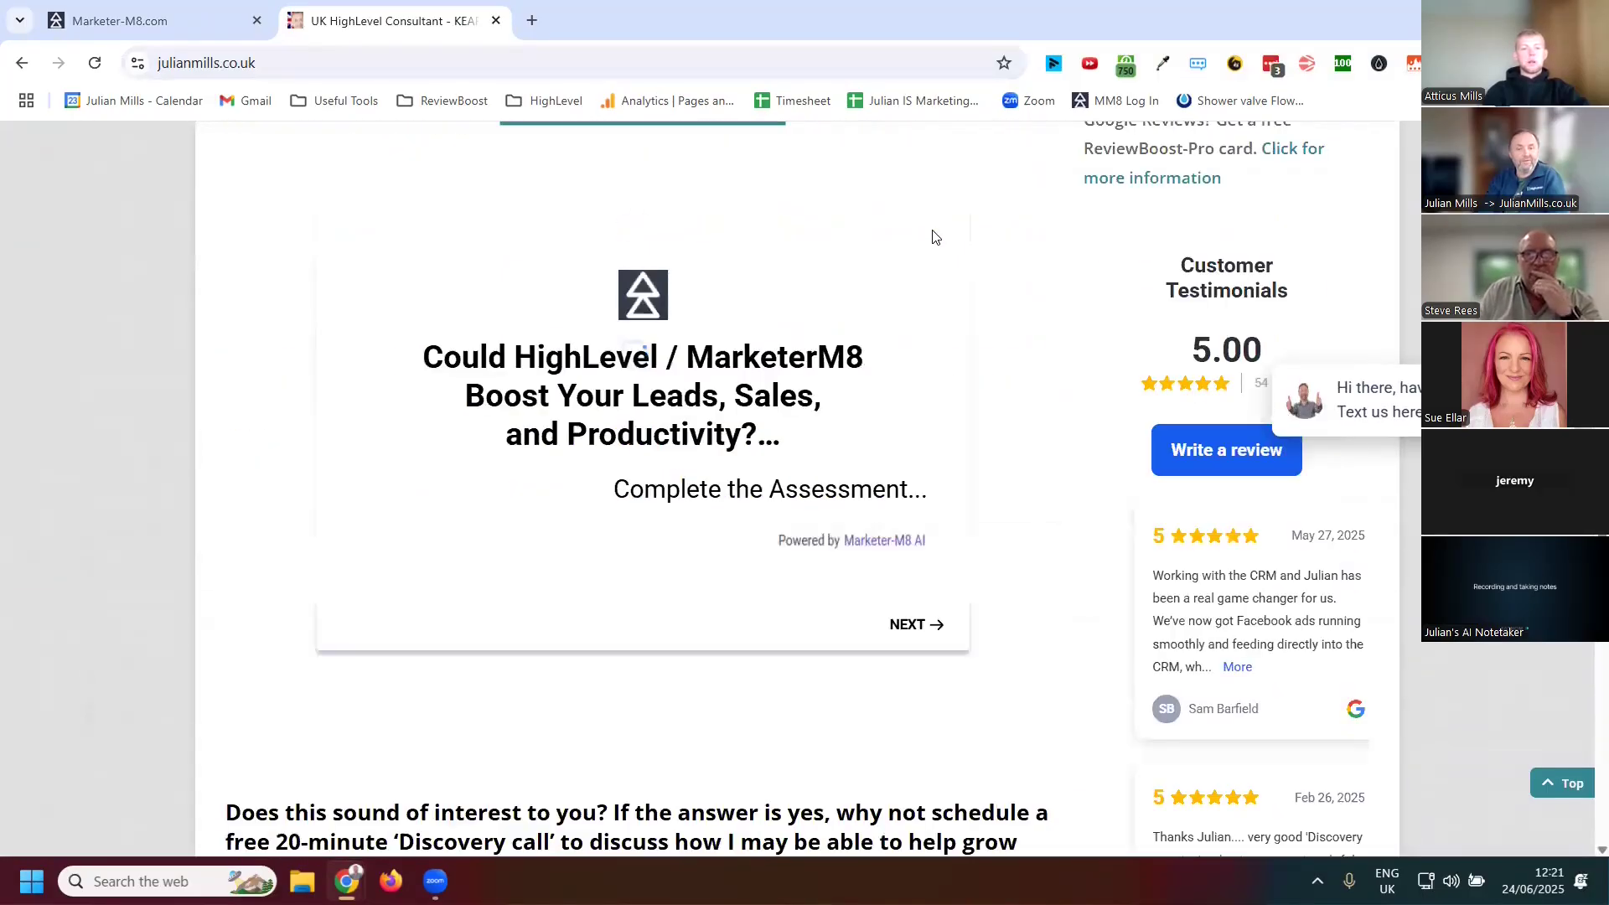
pyautogui.scroll(1, 930, 294)
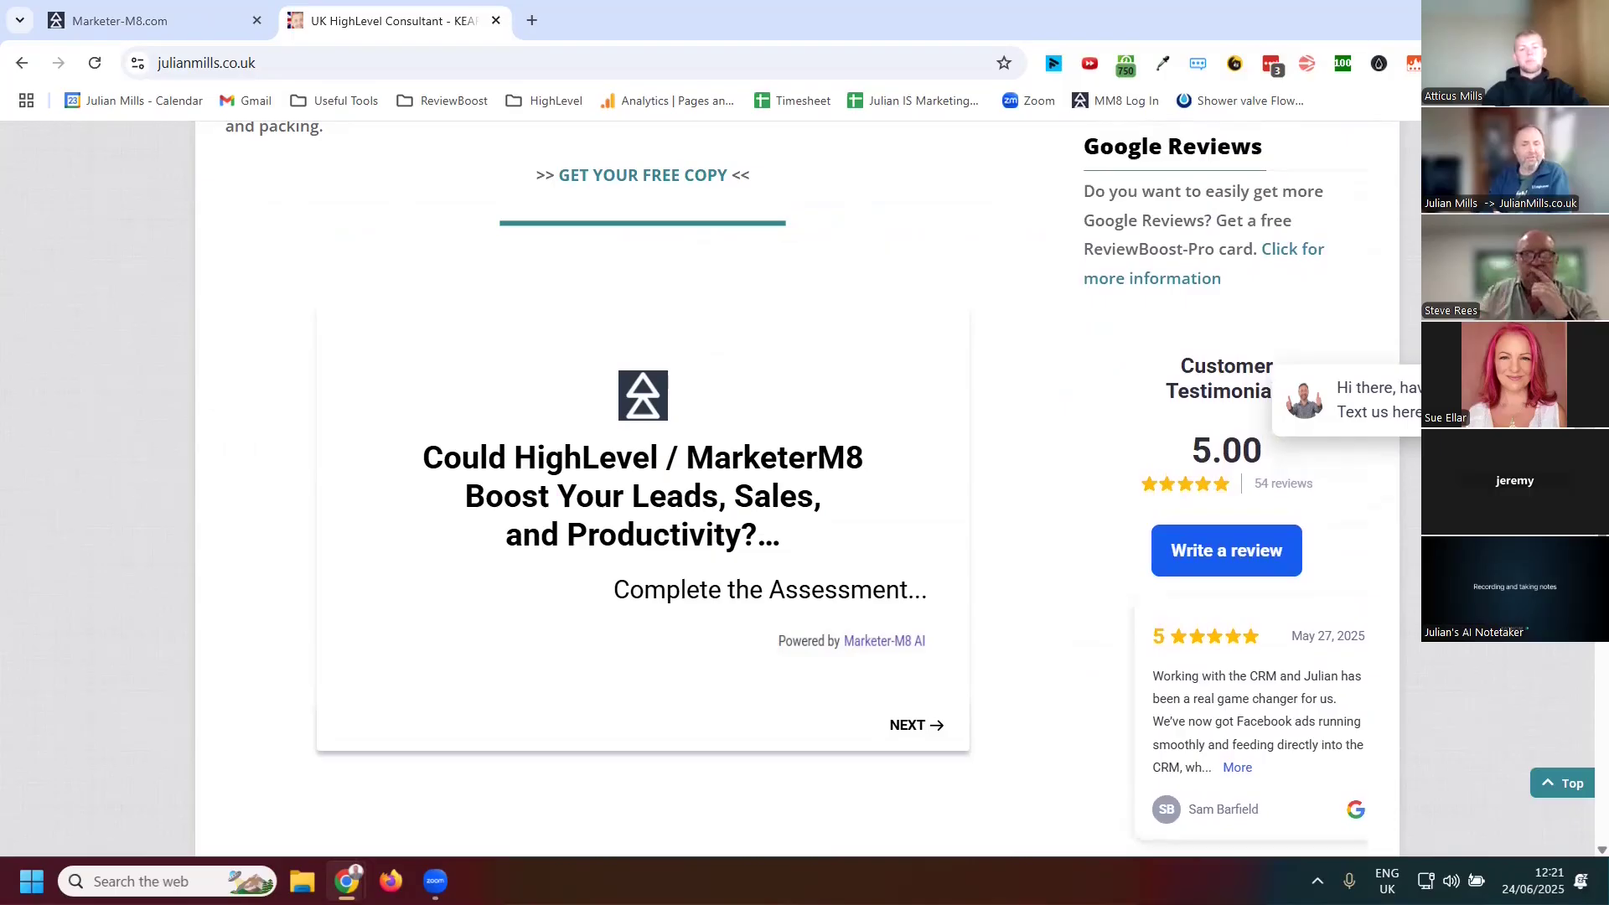
pyautogui.click(922, 724)
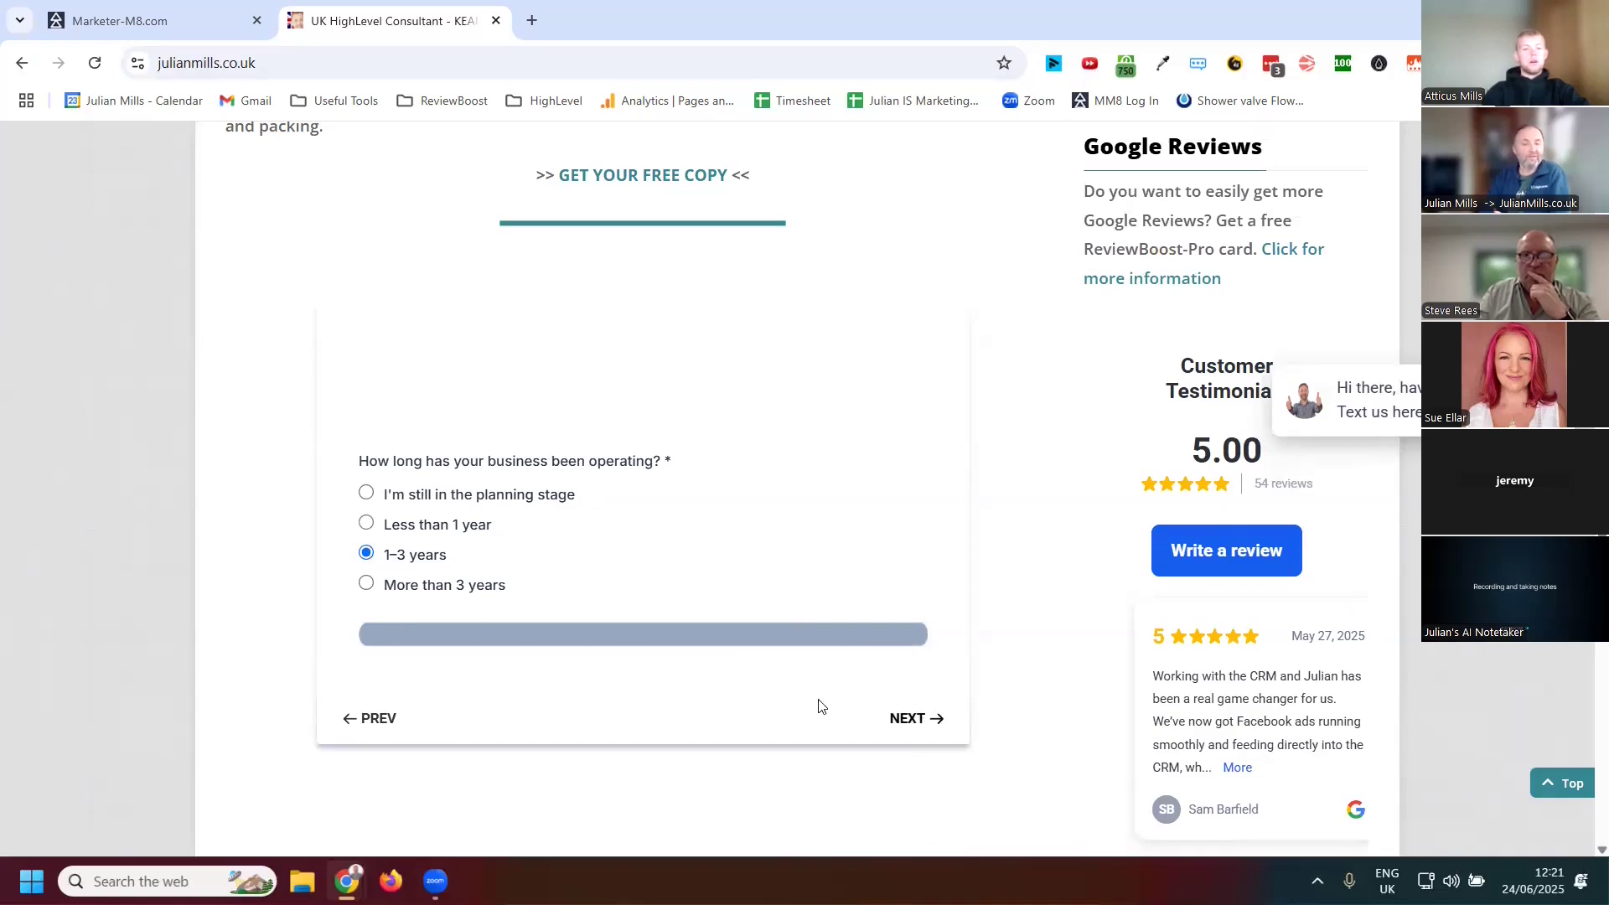
# Answer the assessment with 1-3 years, 4-10 staff and £250,000–£500,000 turnover, moving to the CRM Champion question
pyautogui.click(897, 716)
pyautogui.click(367, 478)
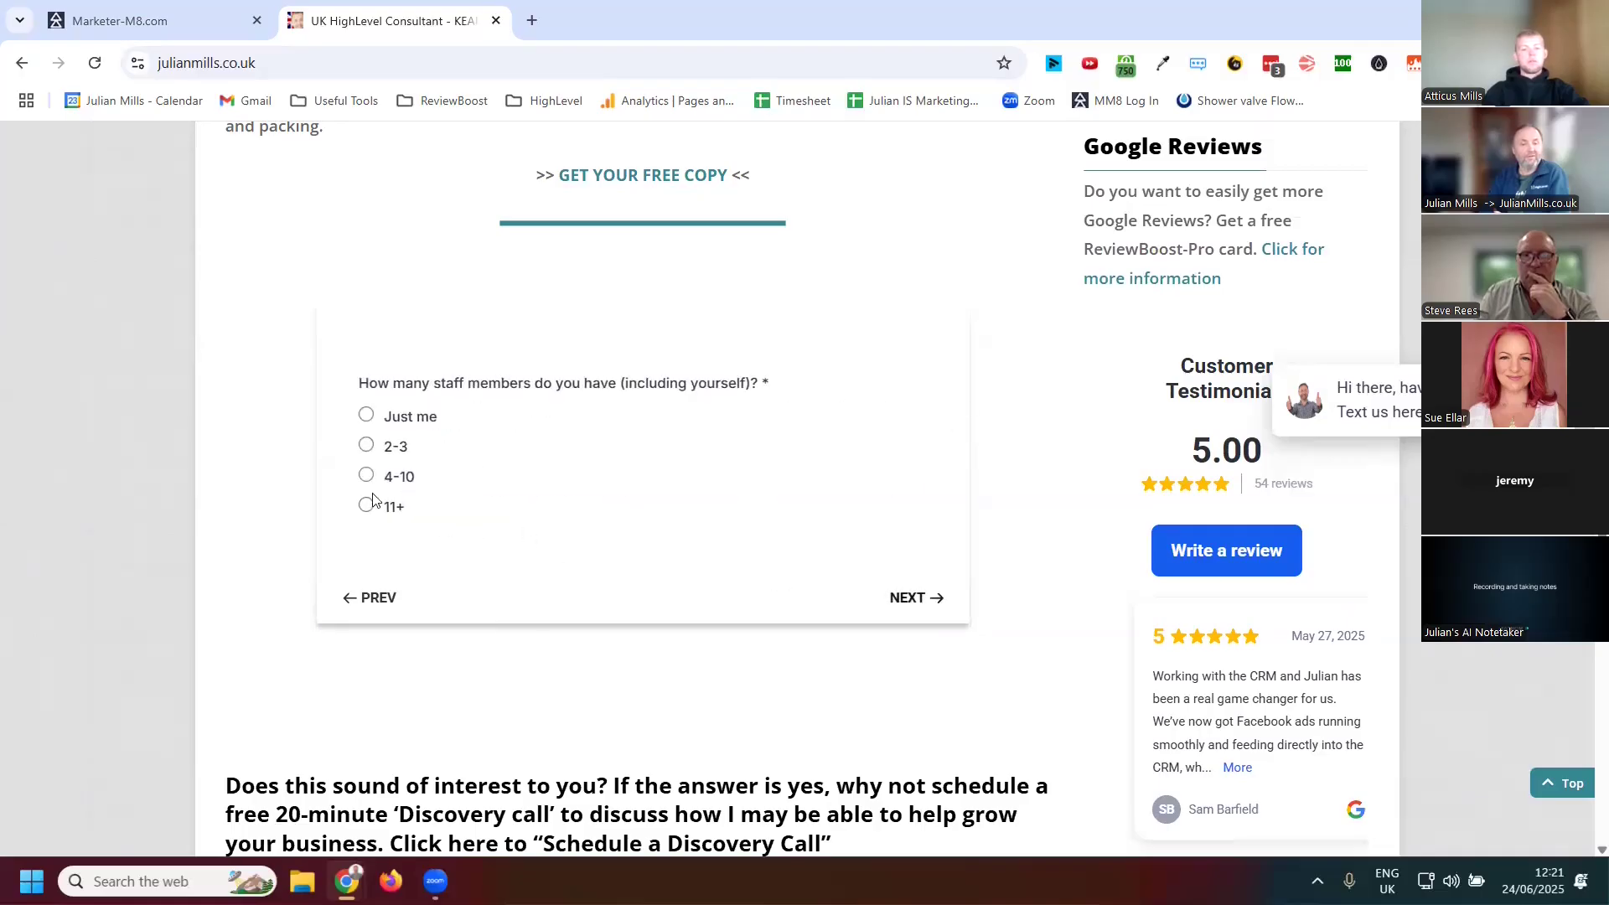
pyautogui.click(368, 478)
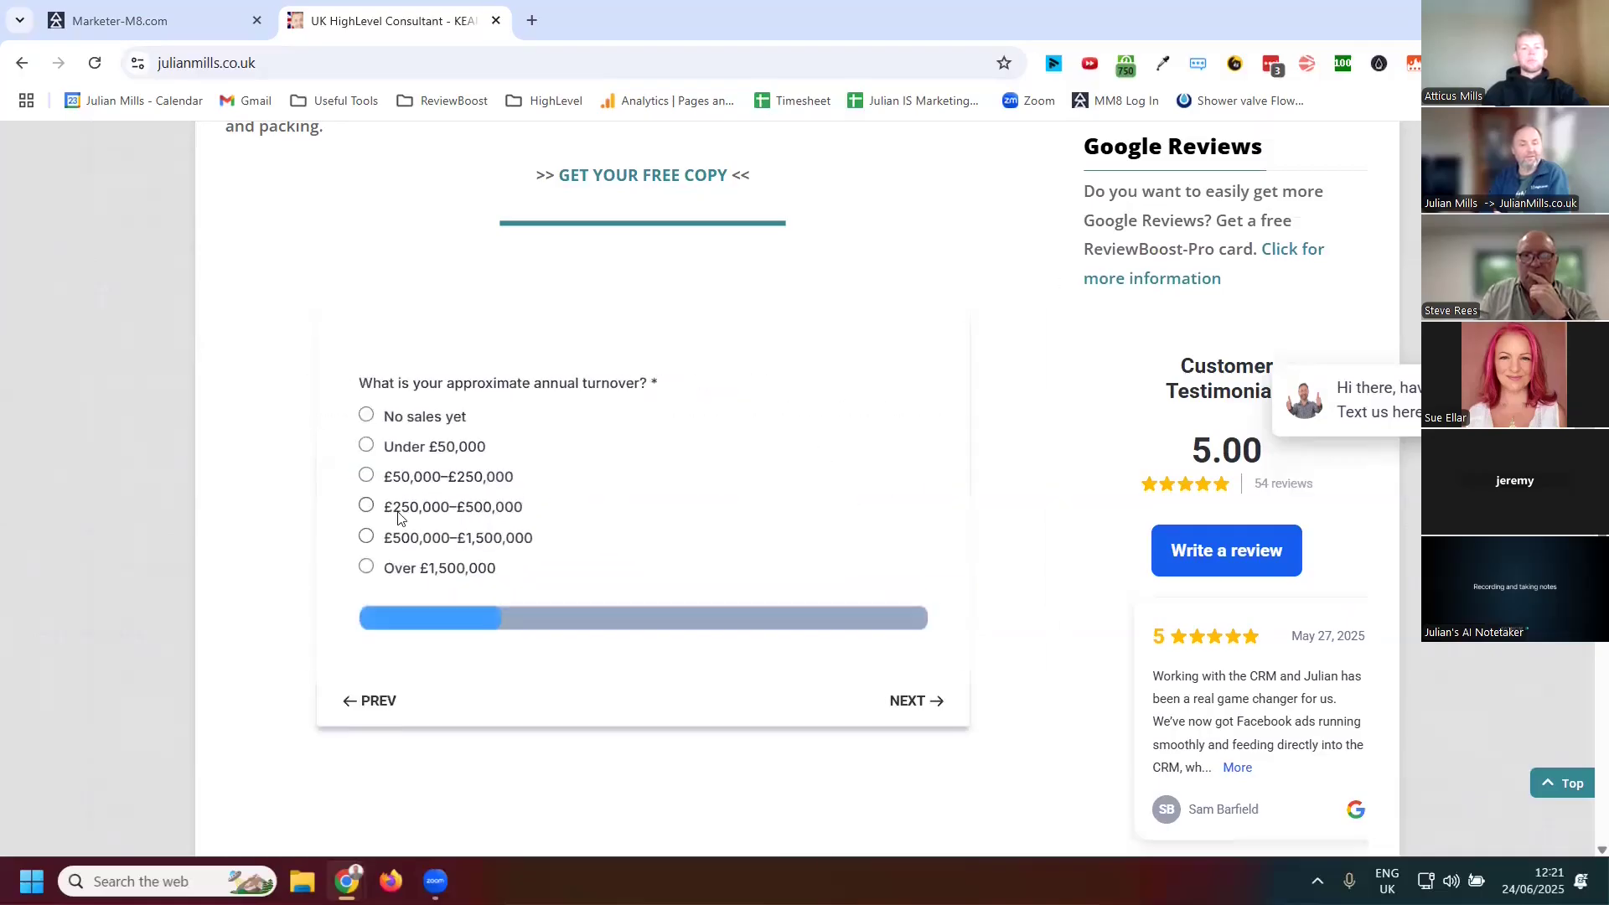
pyautogui.click(390, 517)
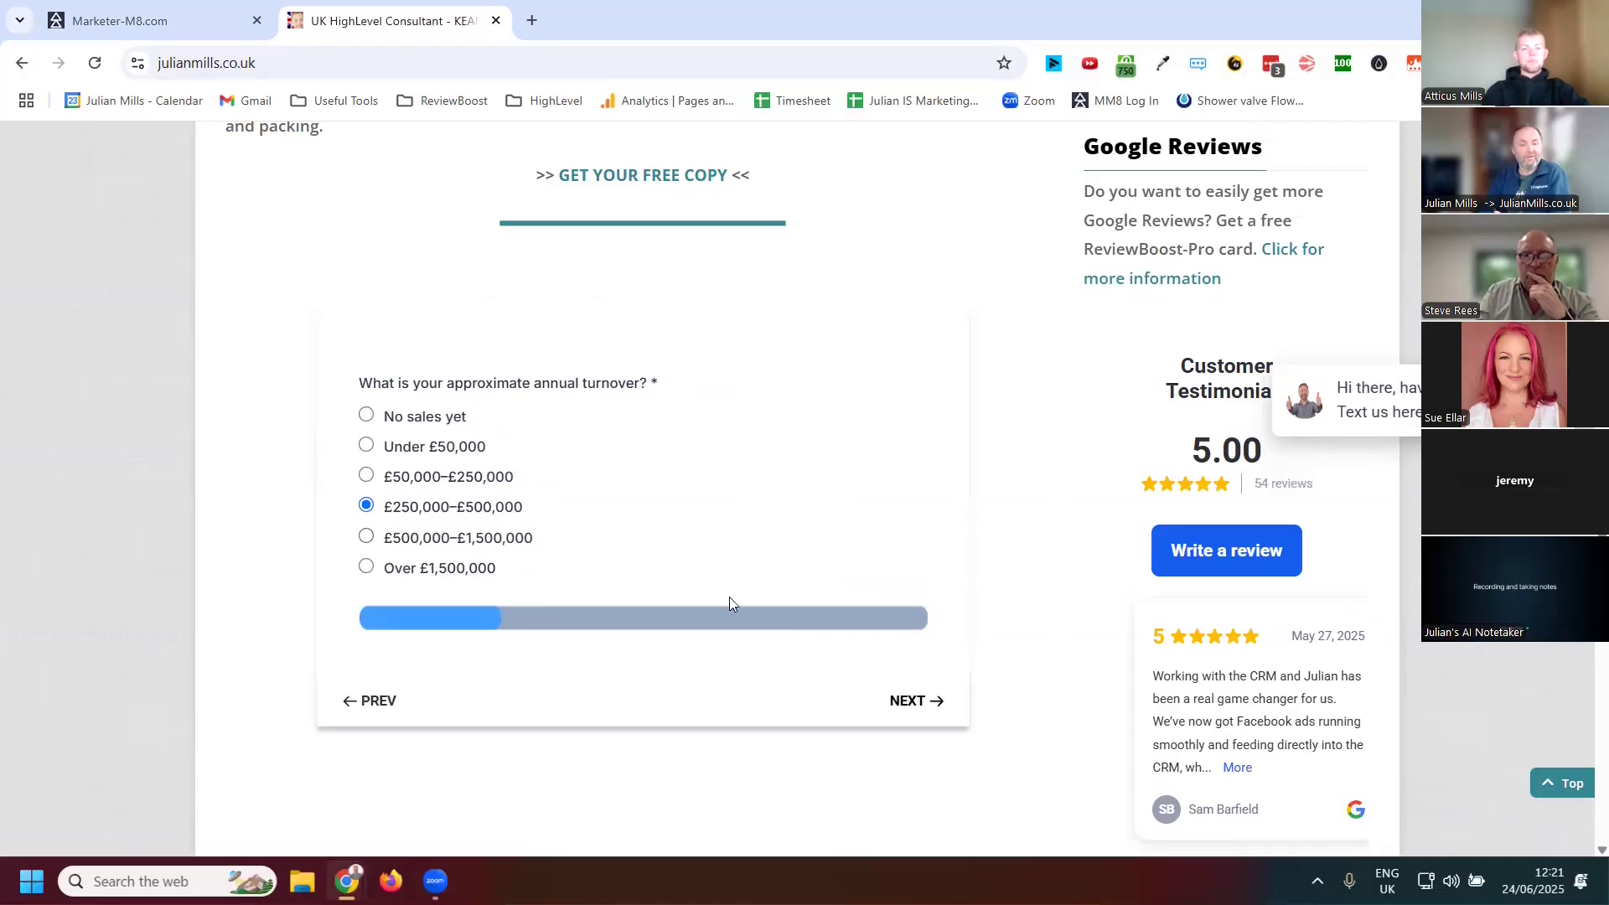
pyautogui.click(911, 704)
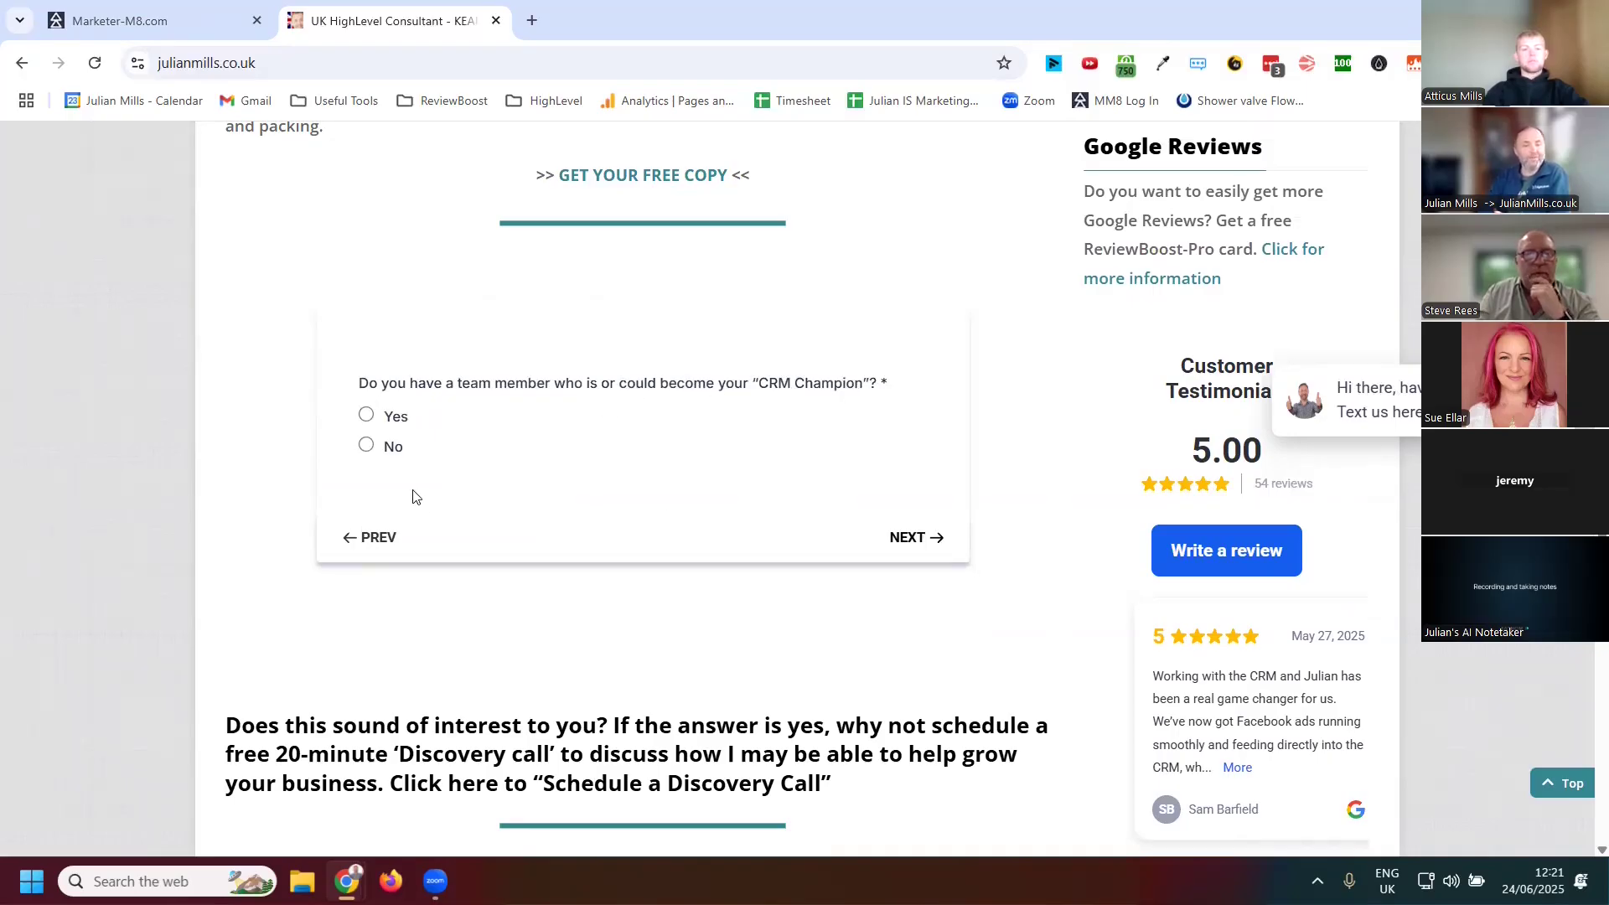
# Test the CRM Champion question's branching by answering Yes and No in turn, returning to the question each time
pyautogui.click(367, 416)
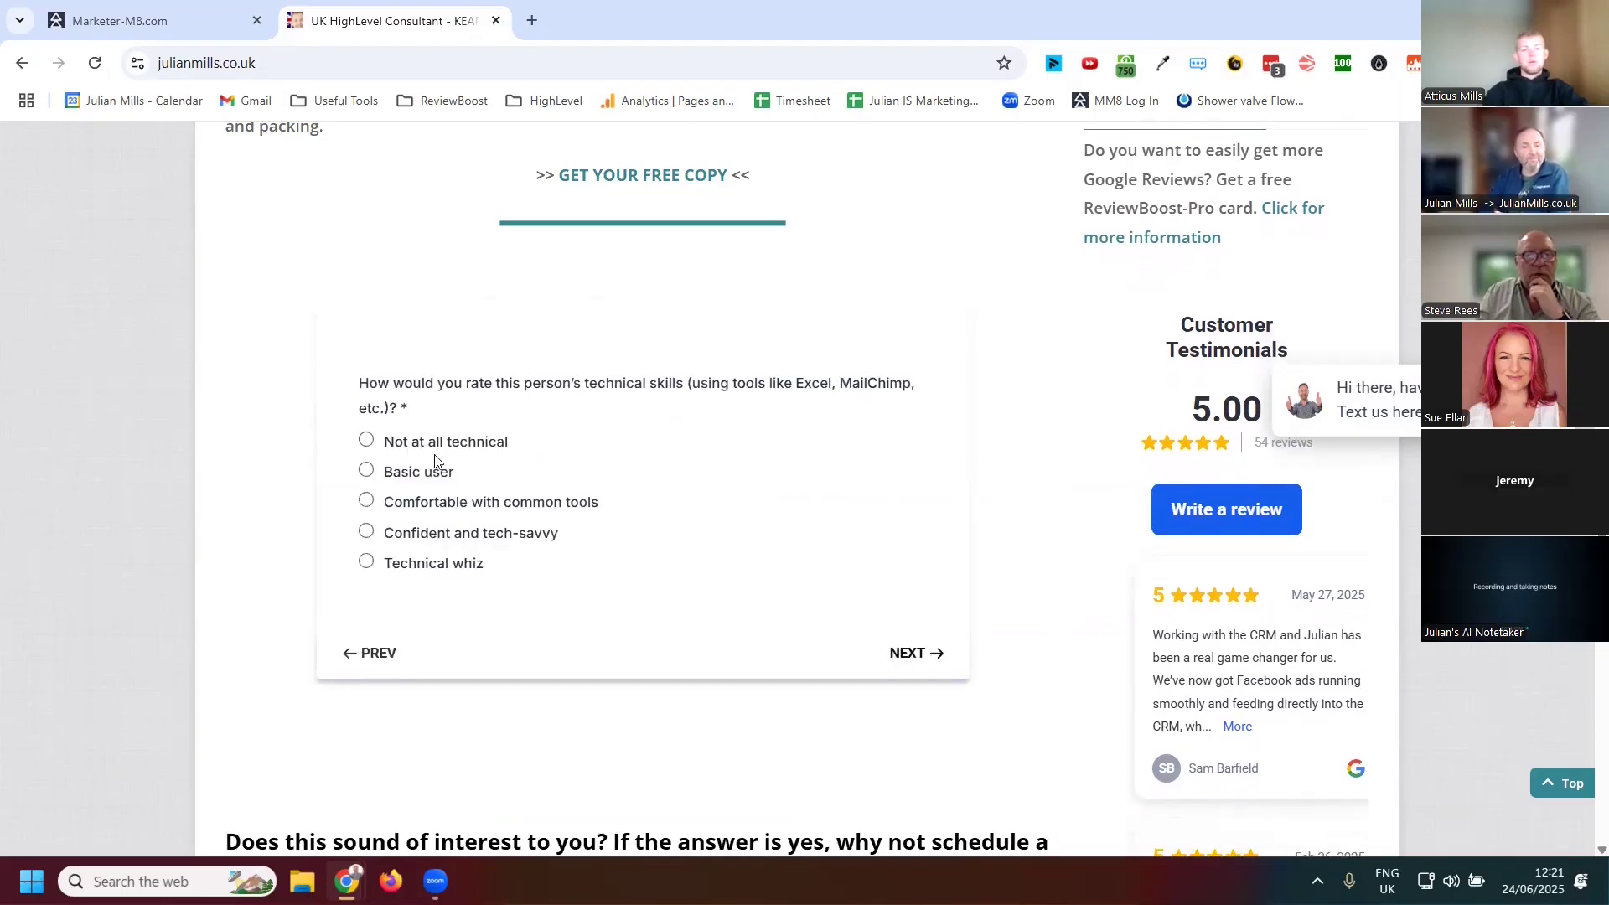
pyautogui.click(913, 653)
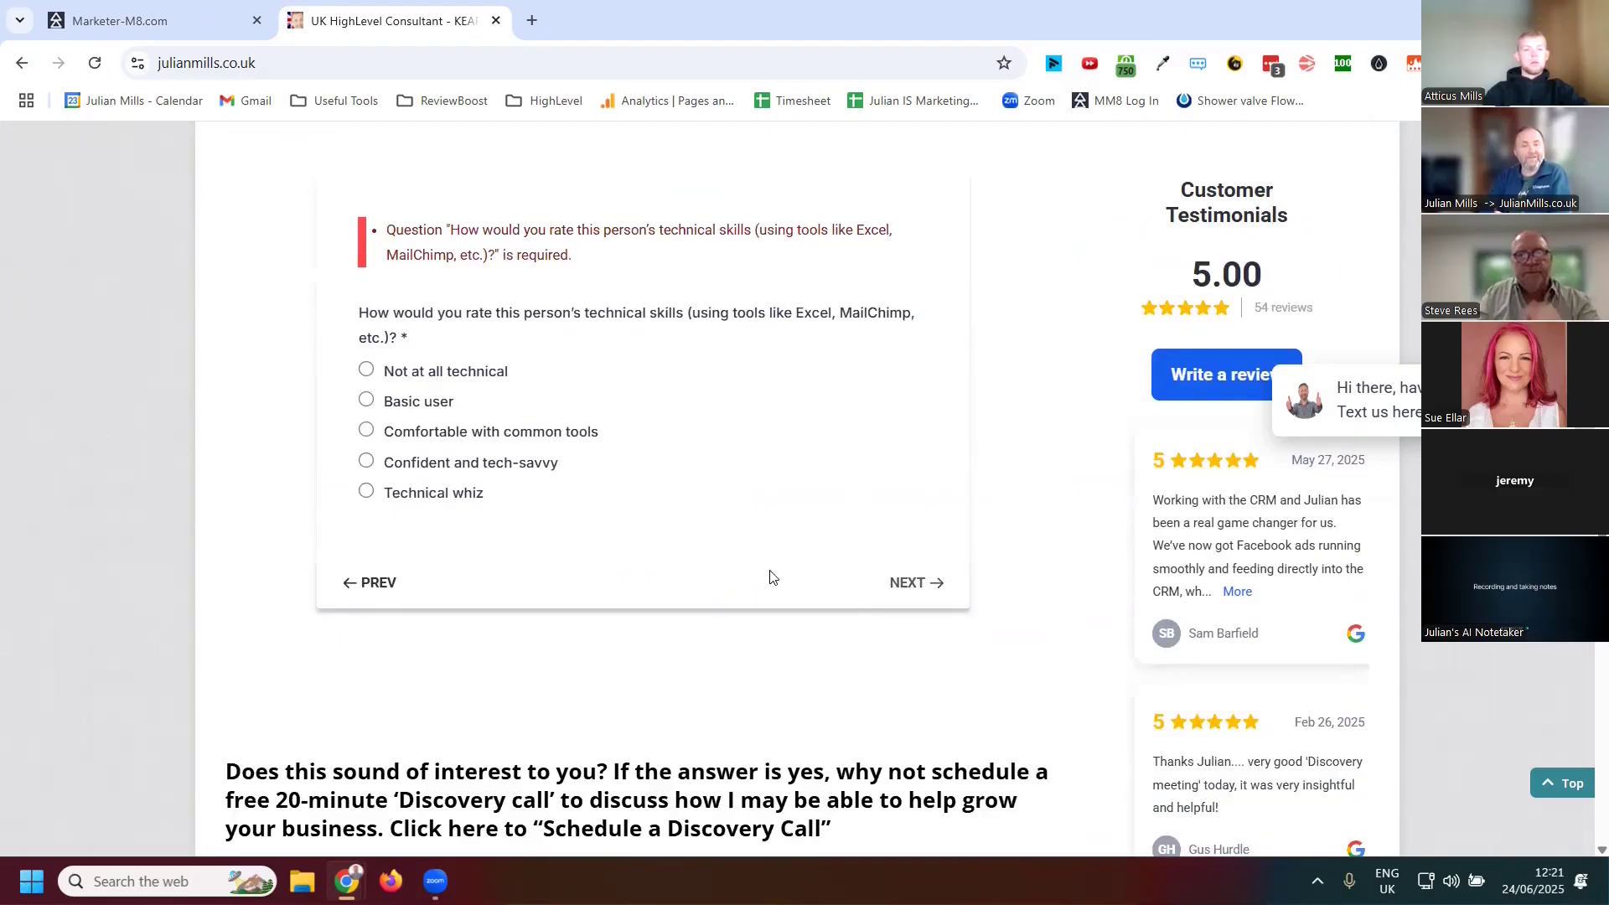
pyautogui.scroll(2, 550, 545)
pyautogui.scroll(-2, 451, 699)
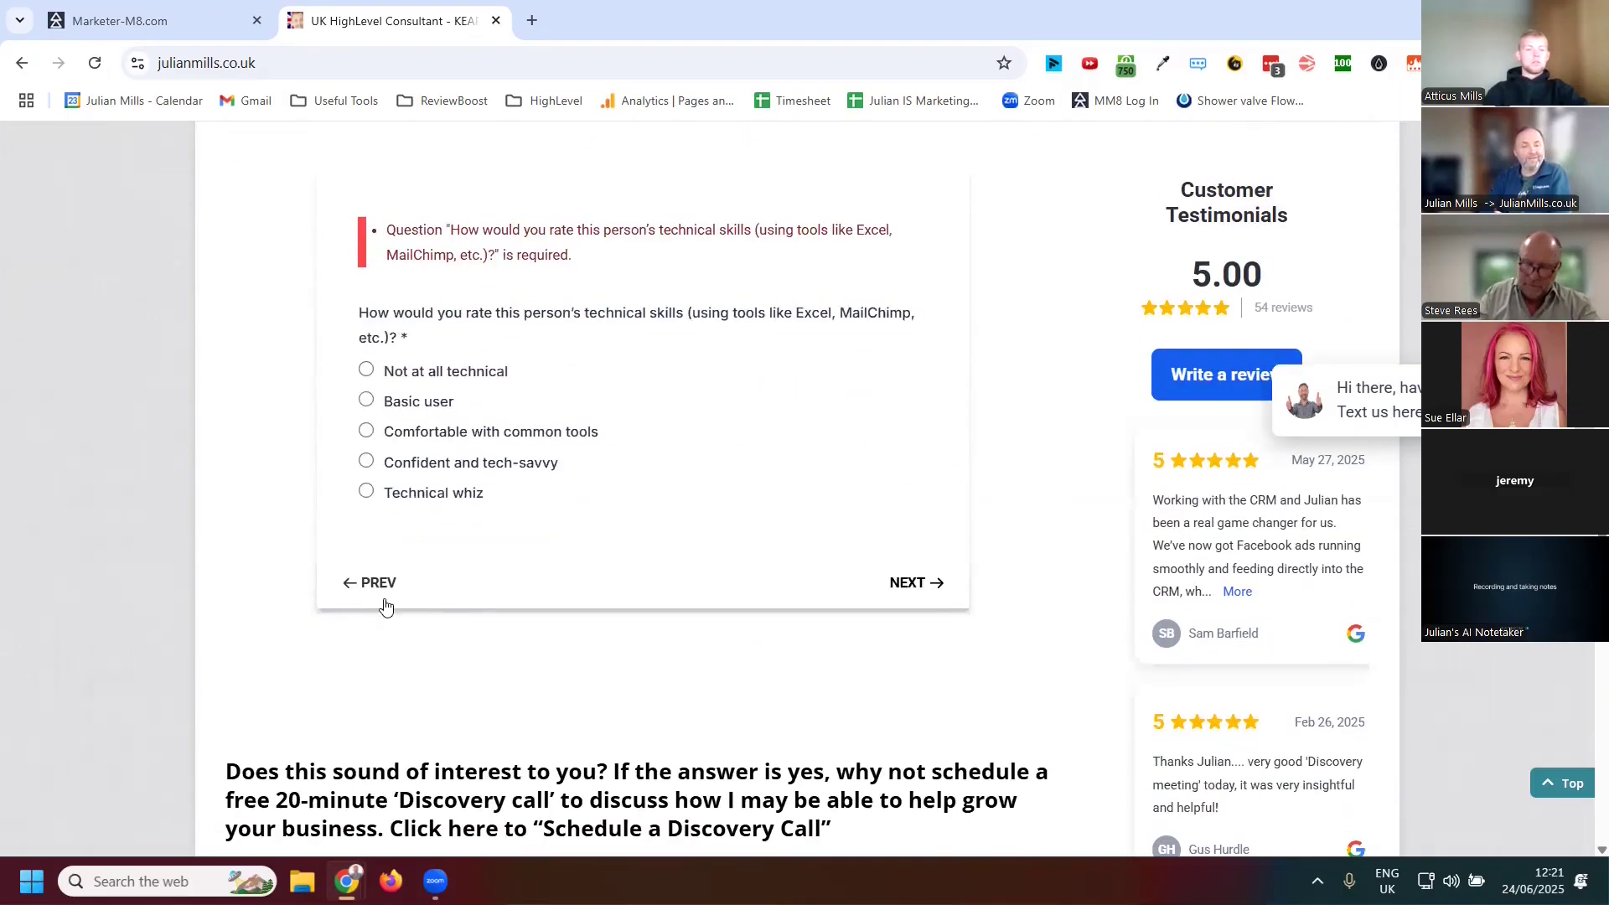
pyautogui.click(377, 586)
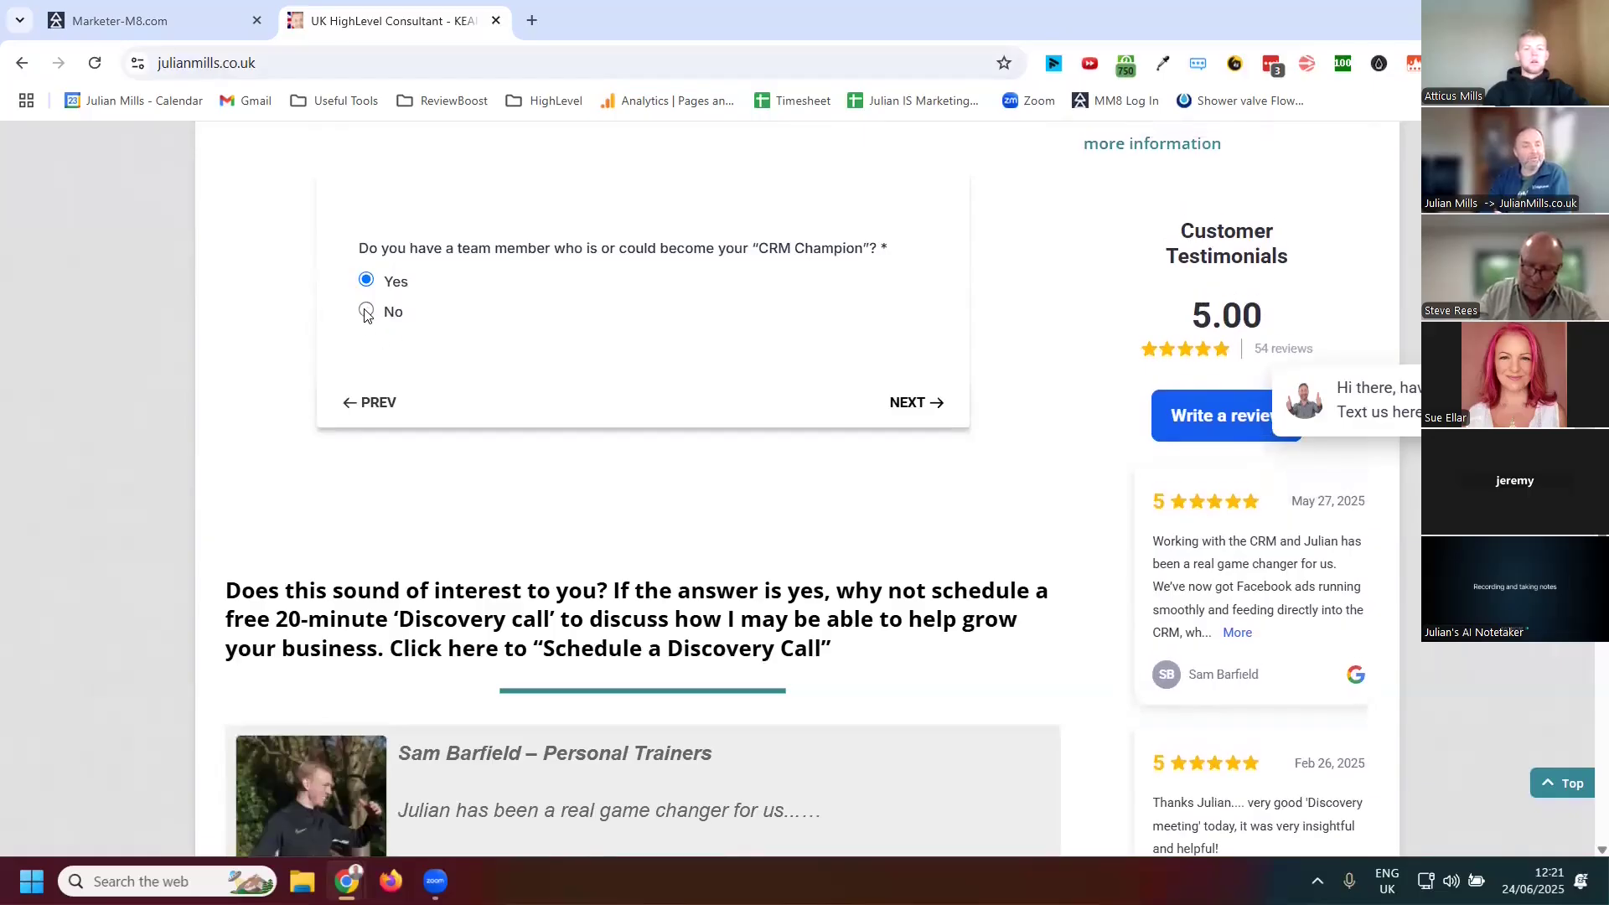
pyautogui.click(366, 312)
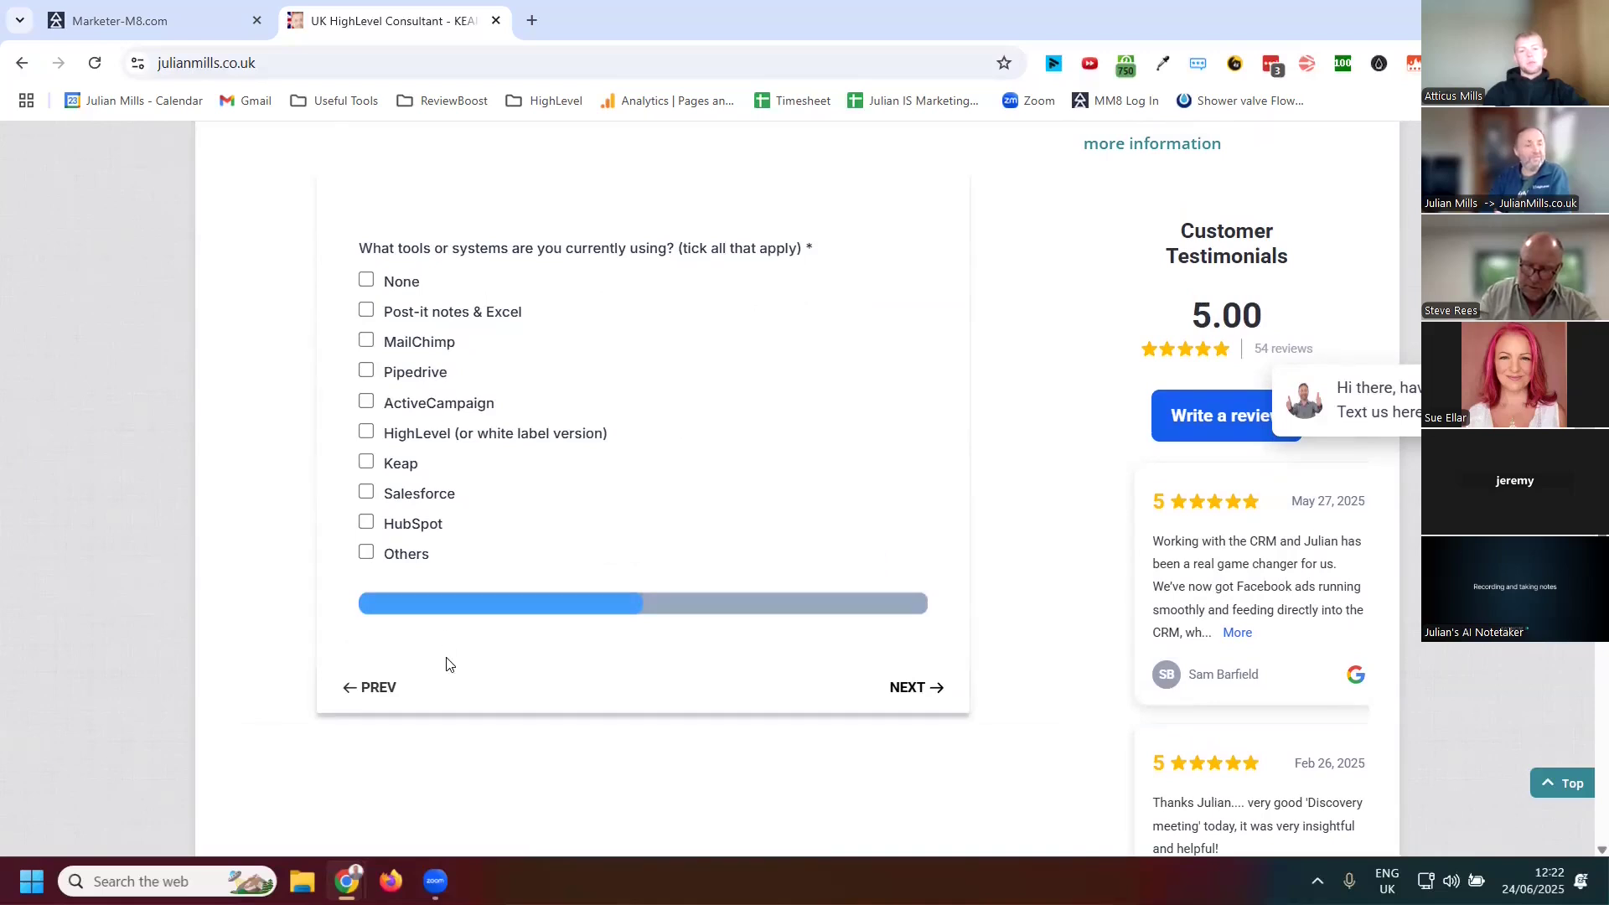
pyautogui.click(369, 689)
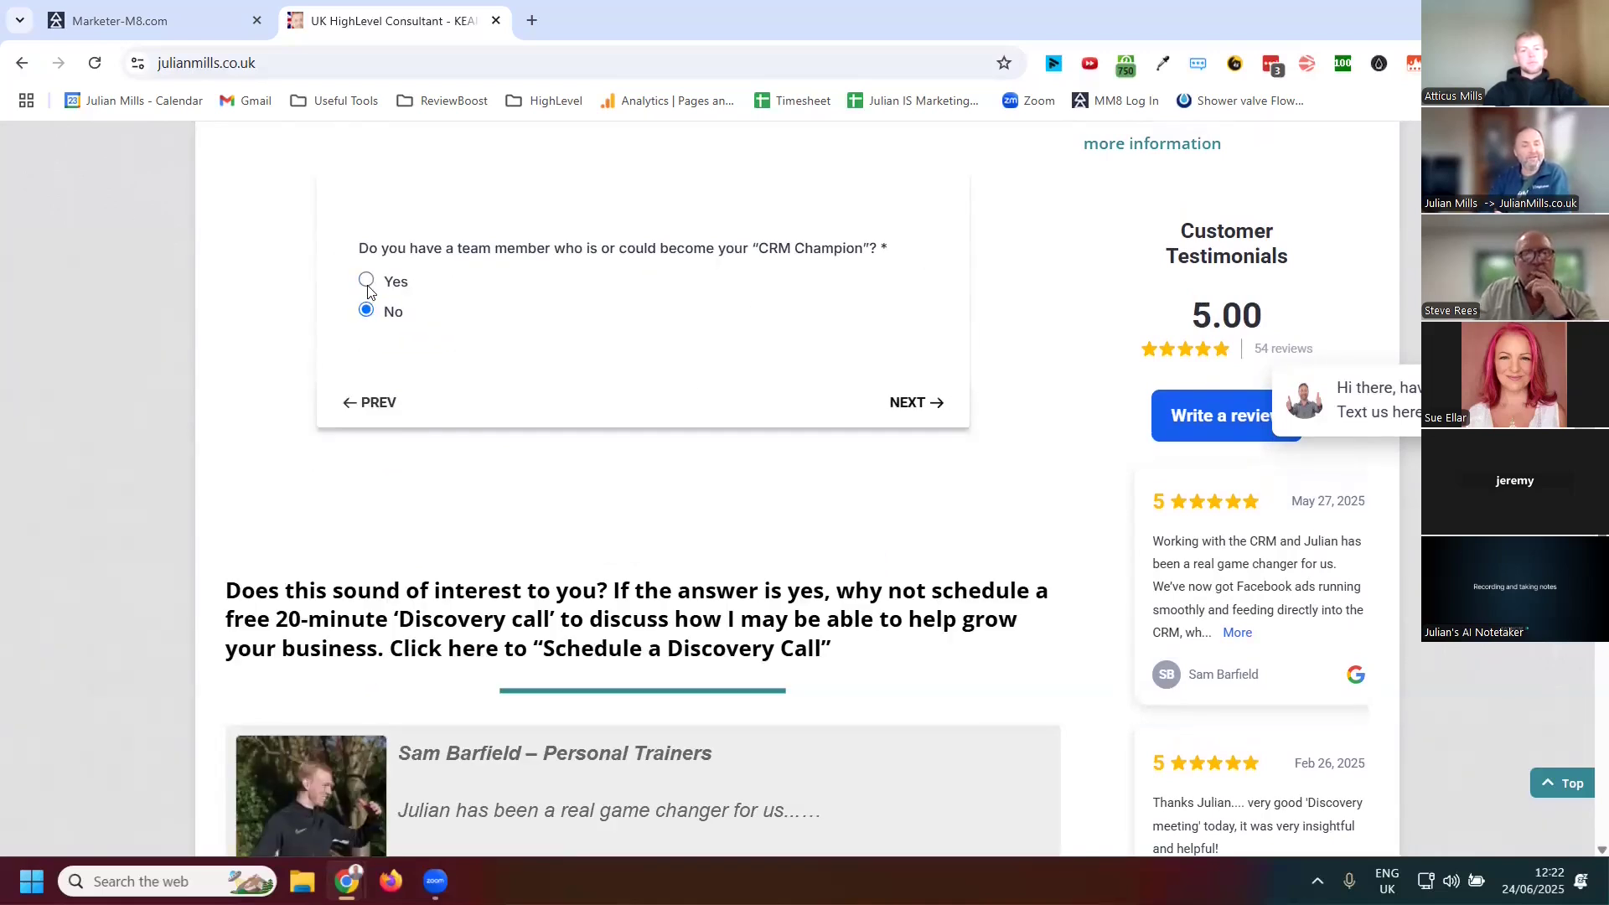
# Answer Yes for a CRM Champion, Comfortable with common tools for technical skills, and A few hours per week for time
pyautogui.click(370, 287)
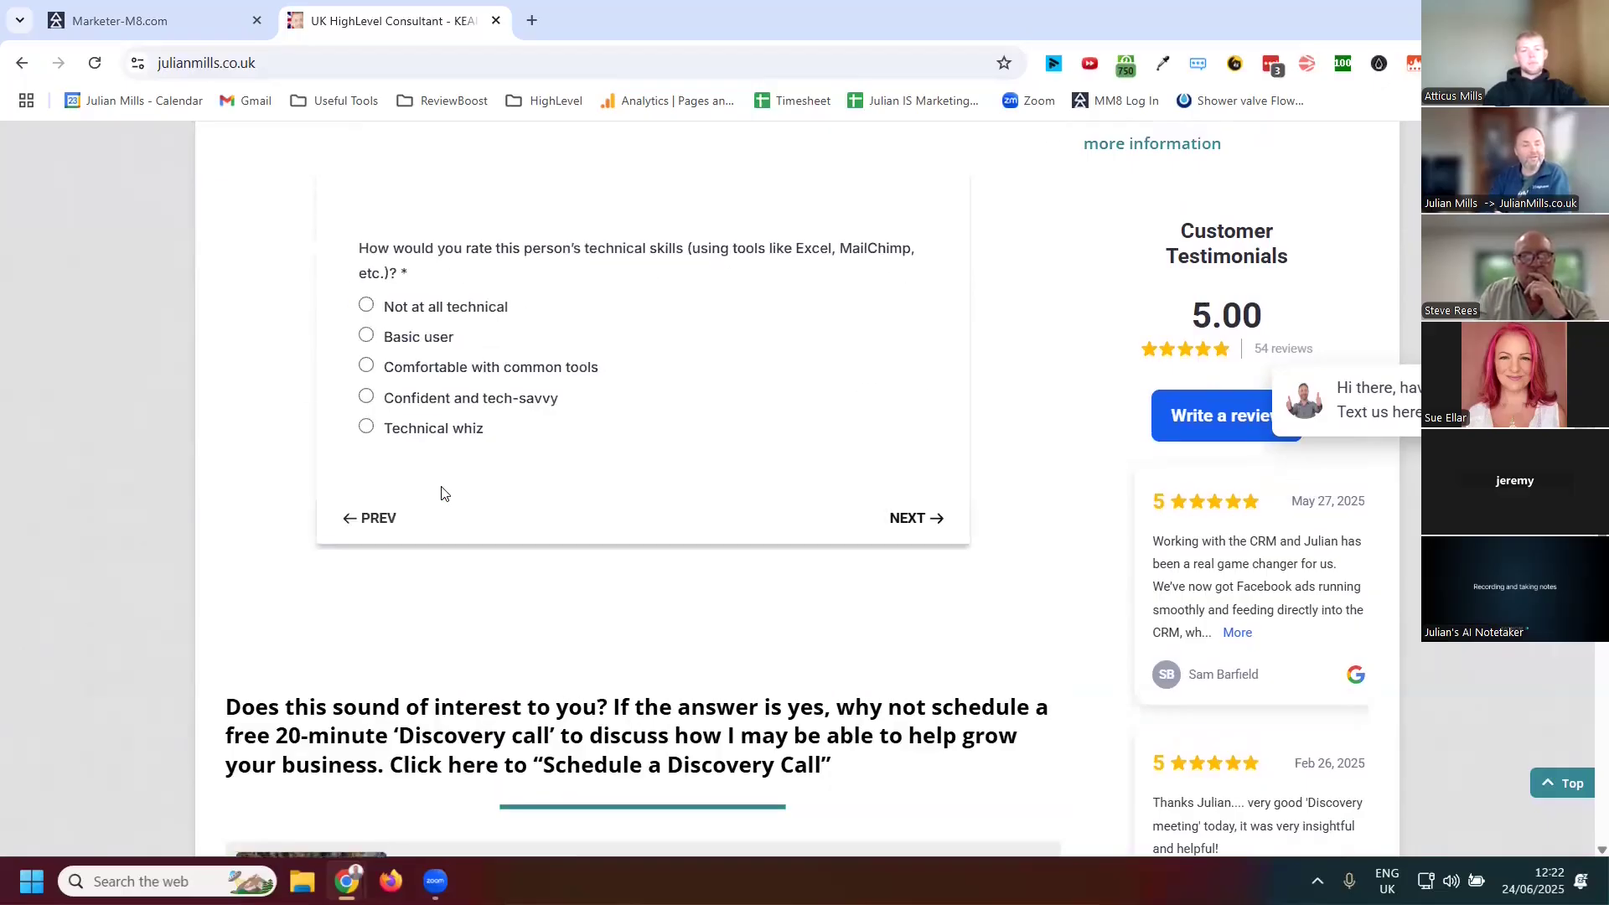
pyautogui.click(366, 369)
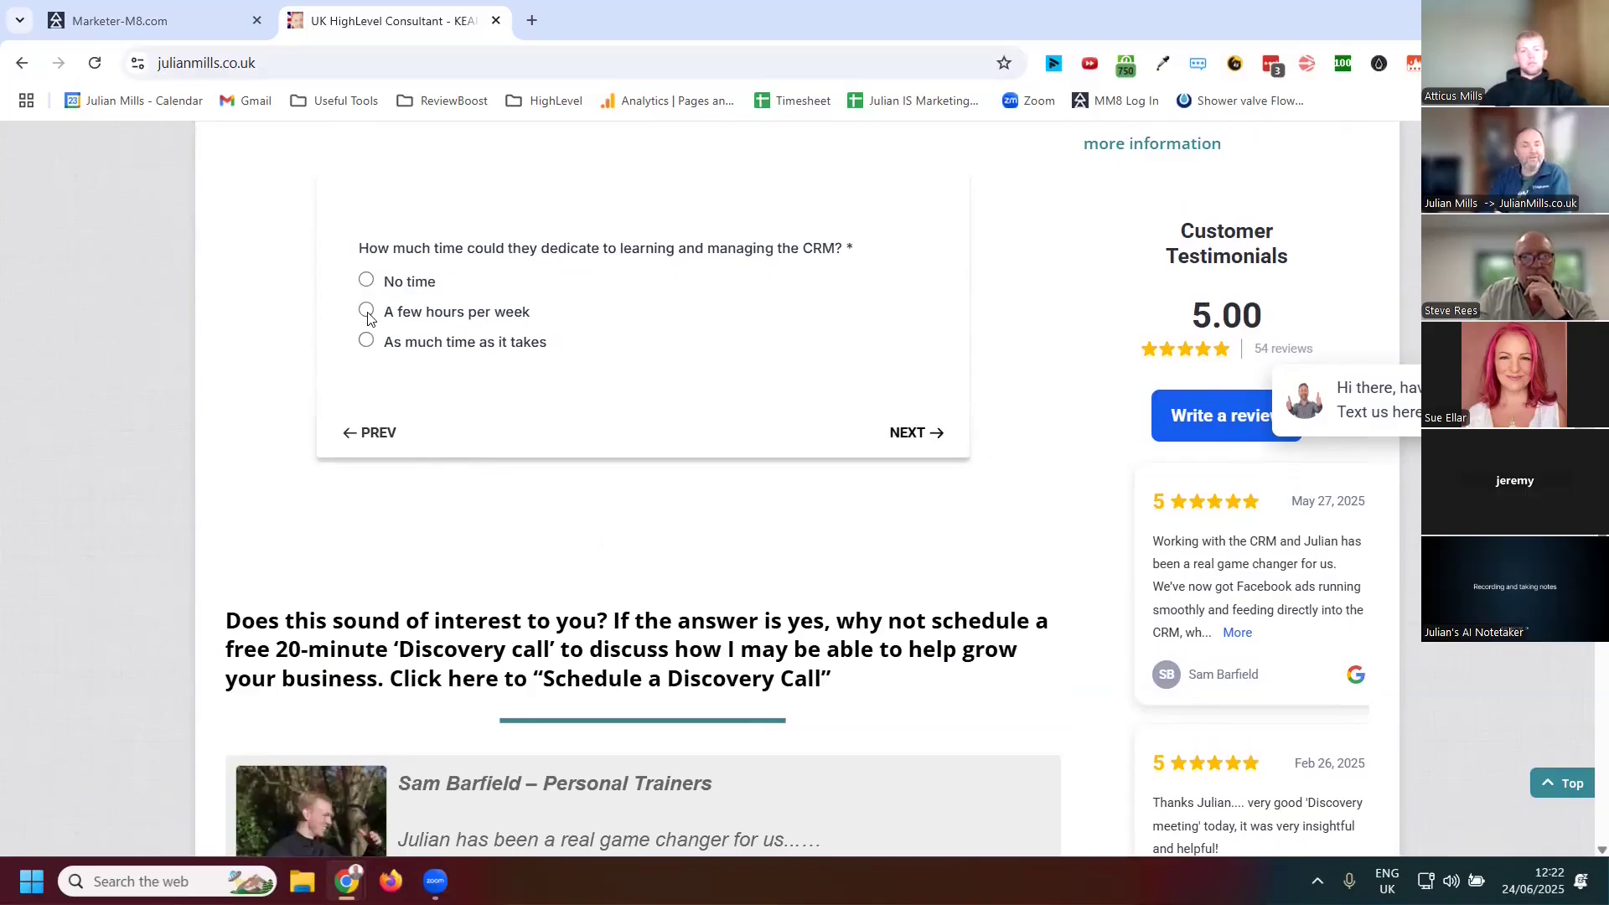
pyautogui.click(367, 311)
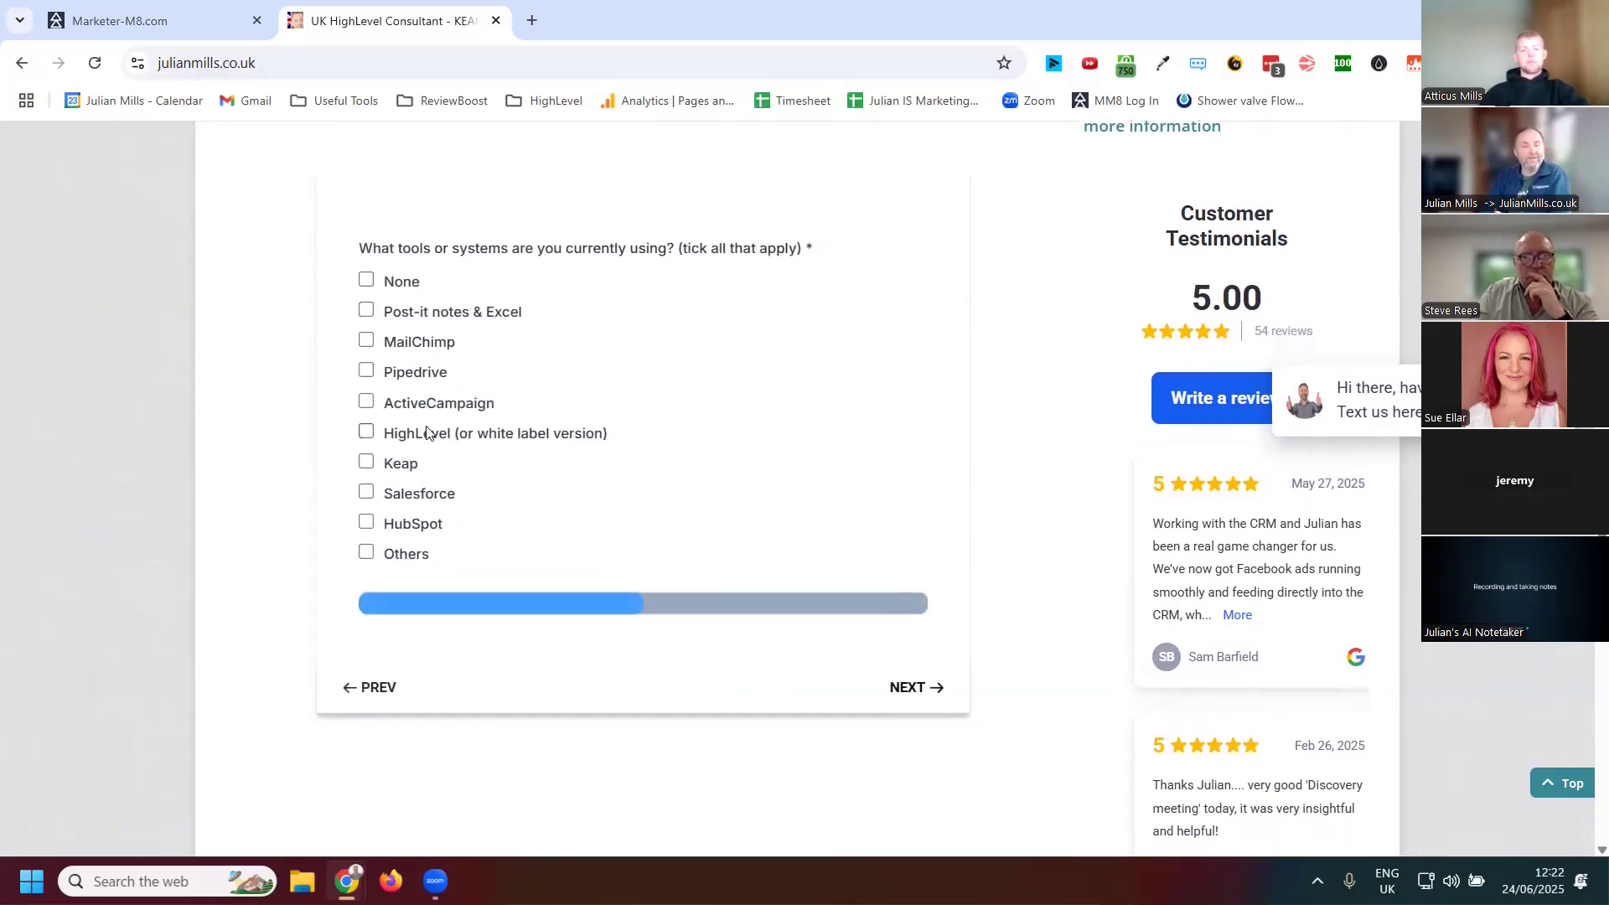
# Tick Post-it notes & Excel, MailChimp, Pipedrive and ActiveCampaign as current tools and continue
pyautogui.click(367, 311)
pyautogui.click(366, 340)
pyautogui.click(366, 370)
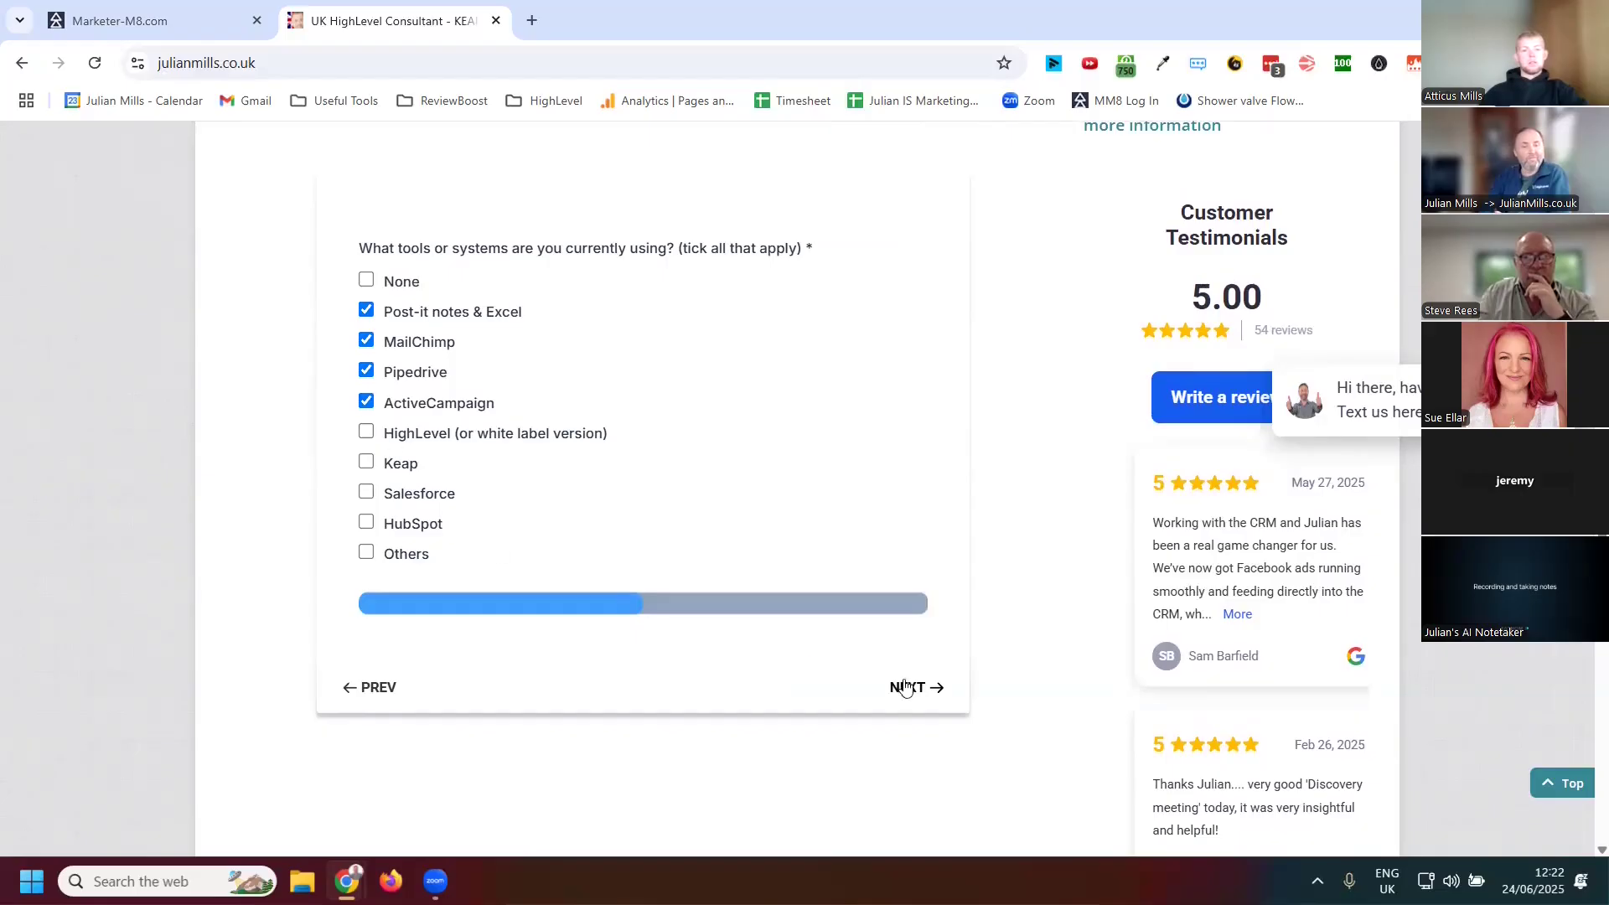
pyautogui.click(905, 687)
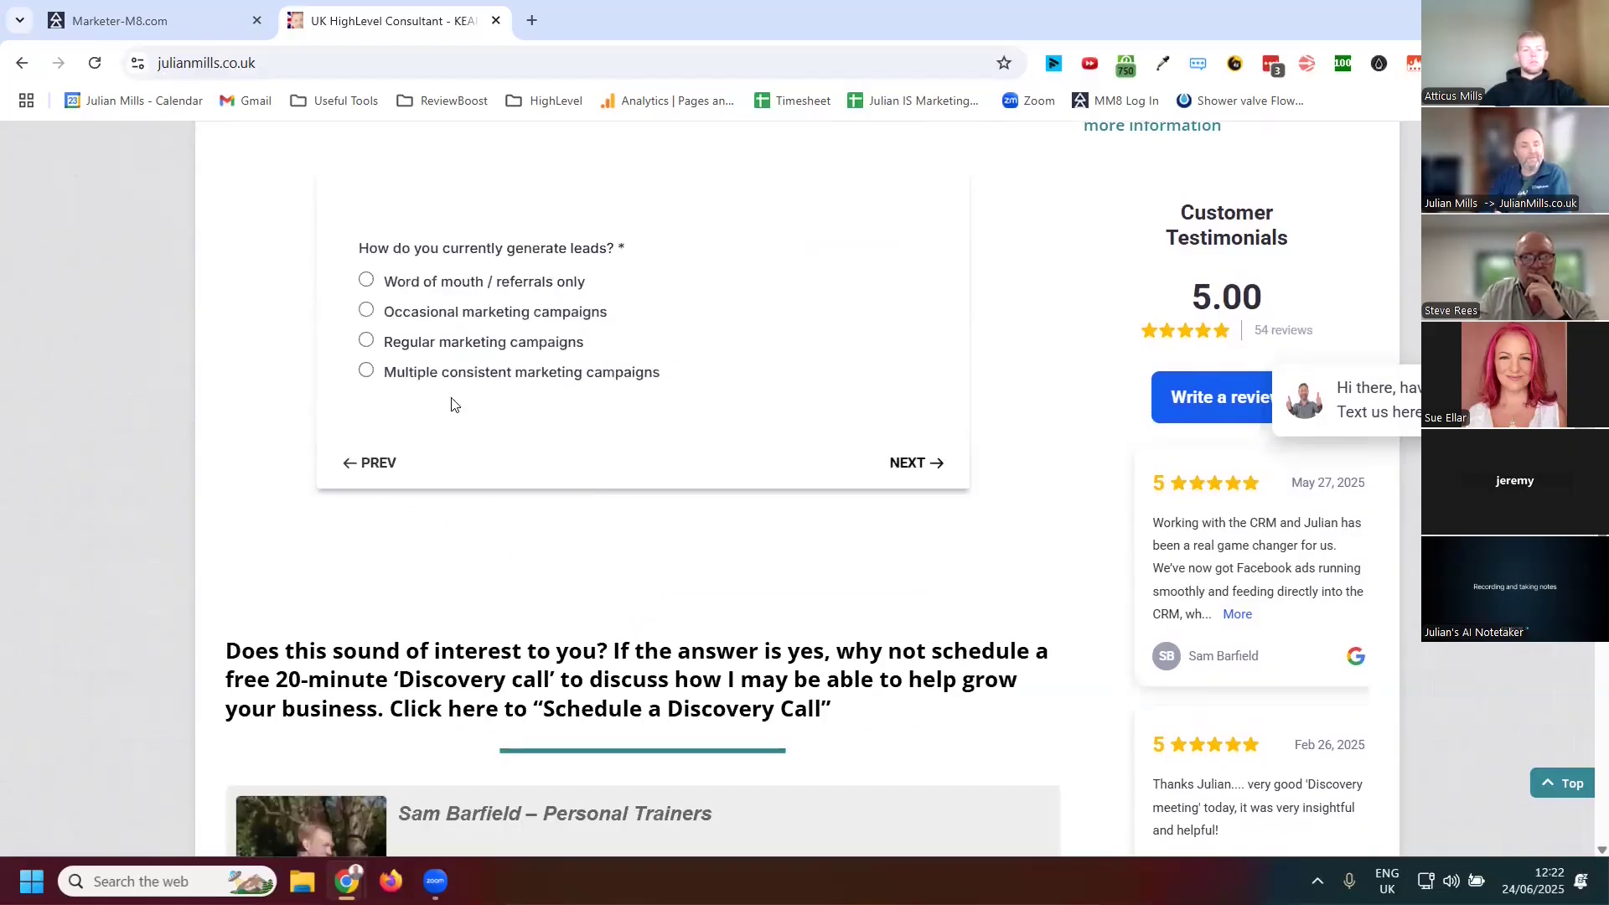
# Answer Occasional marketing campaigns, Yes, Yes consistent manual sales process, Manually follow up, No (should do better) and Just survive
pyautogui.click(373, 312)
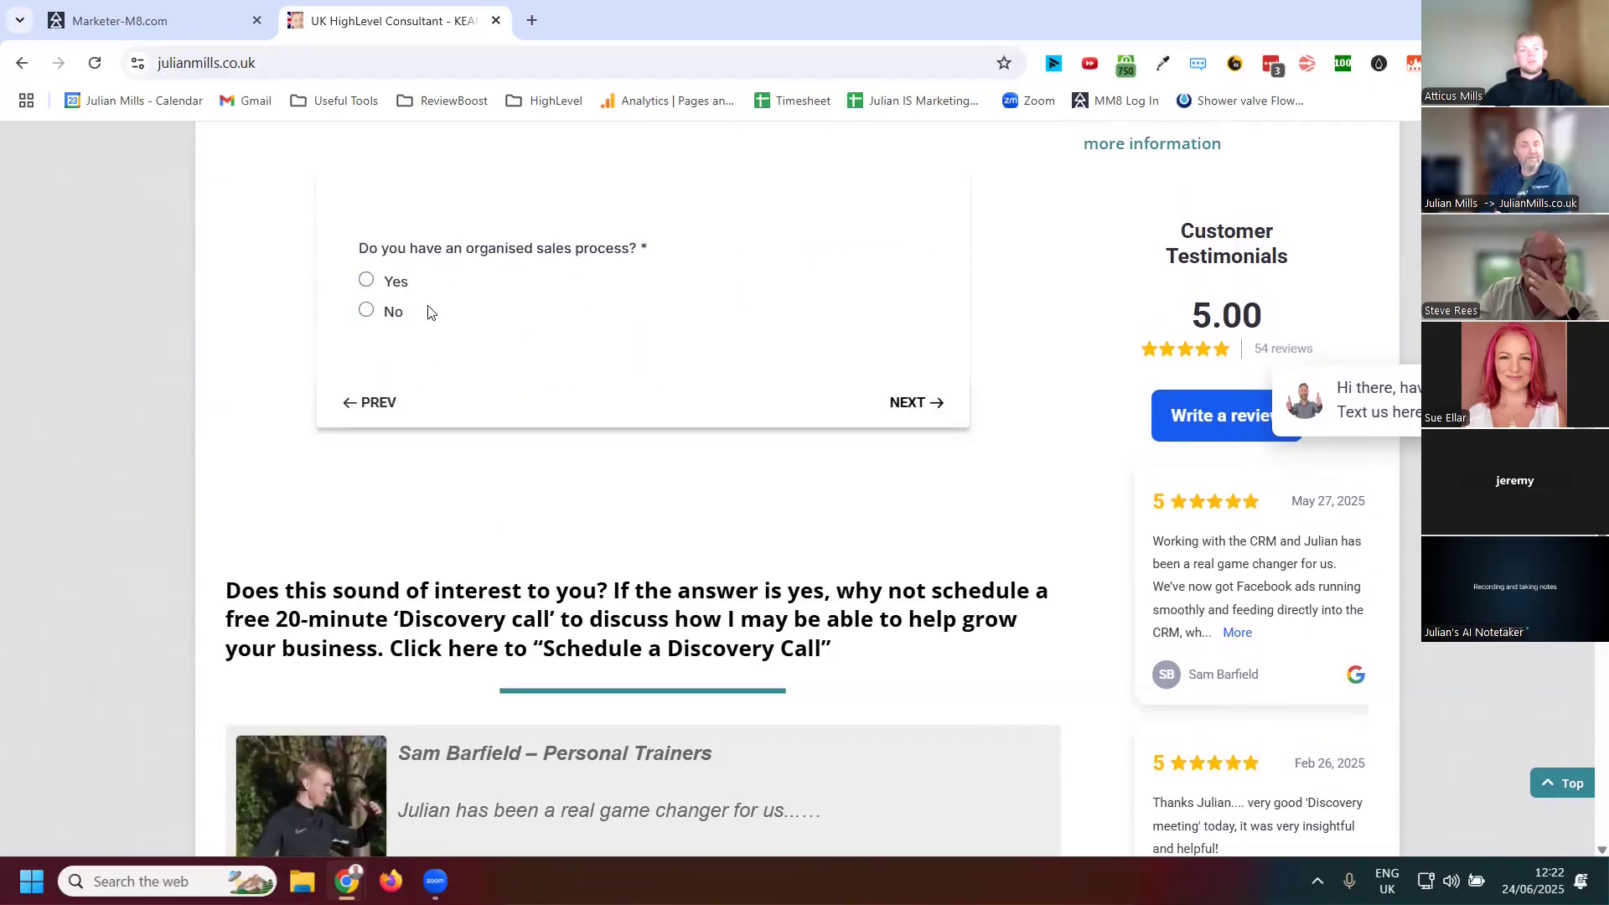
pyautogui.click(366, 280)
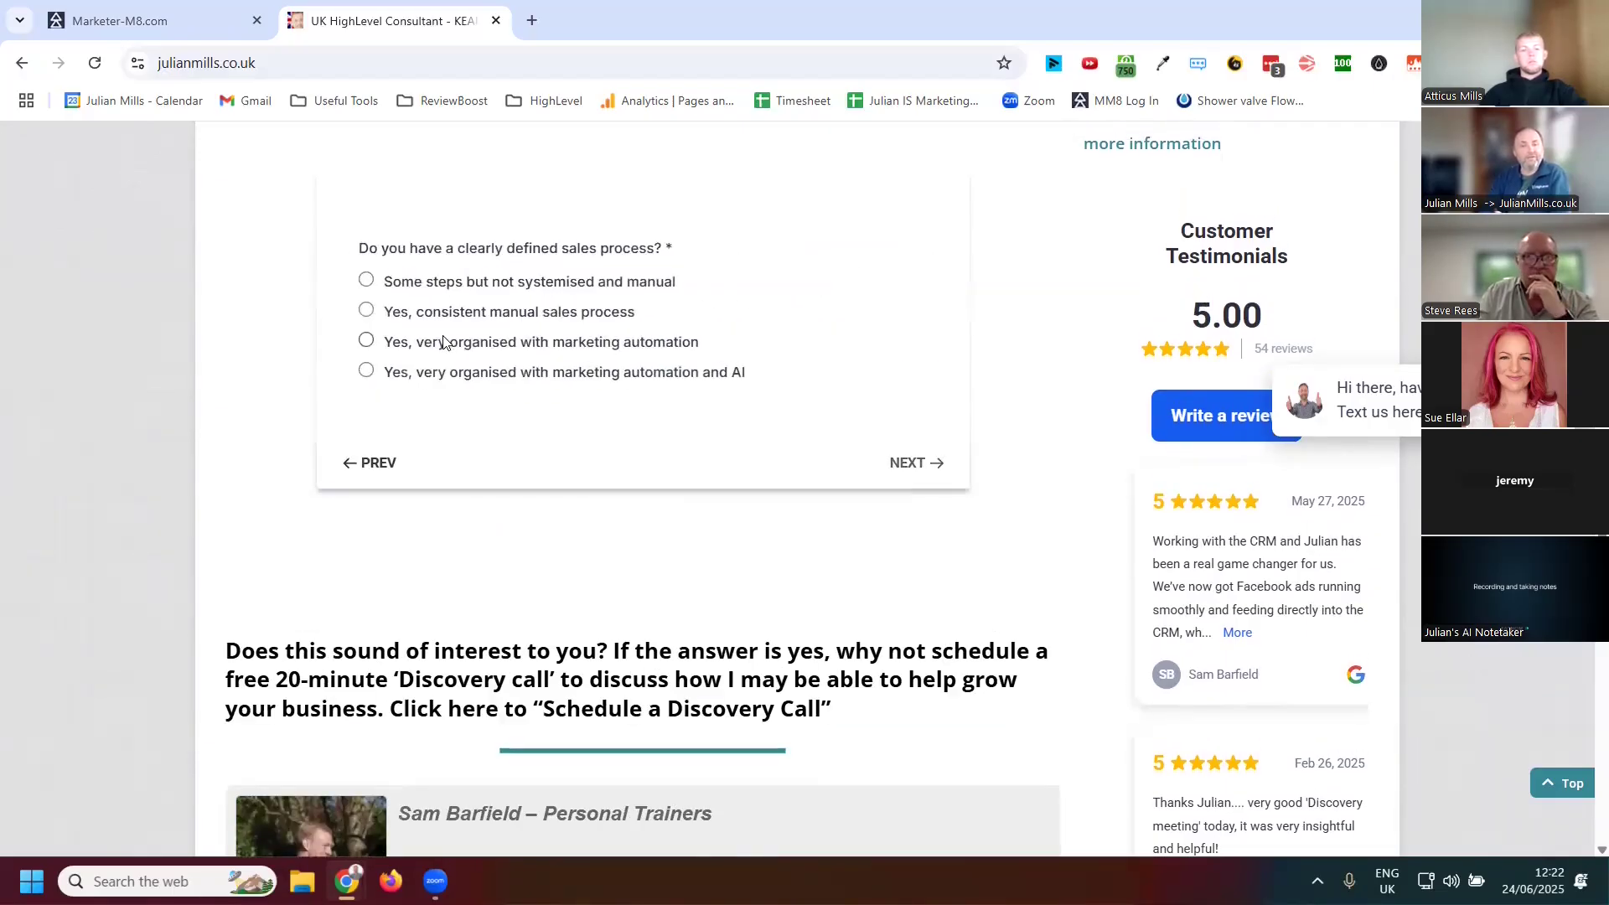
pyautogui.click(366, 312)
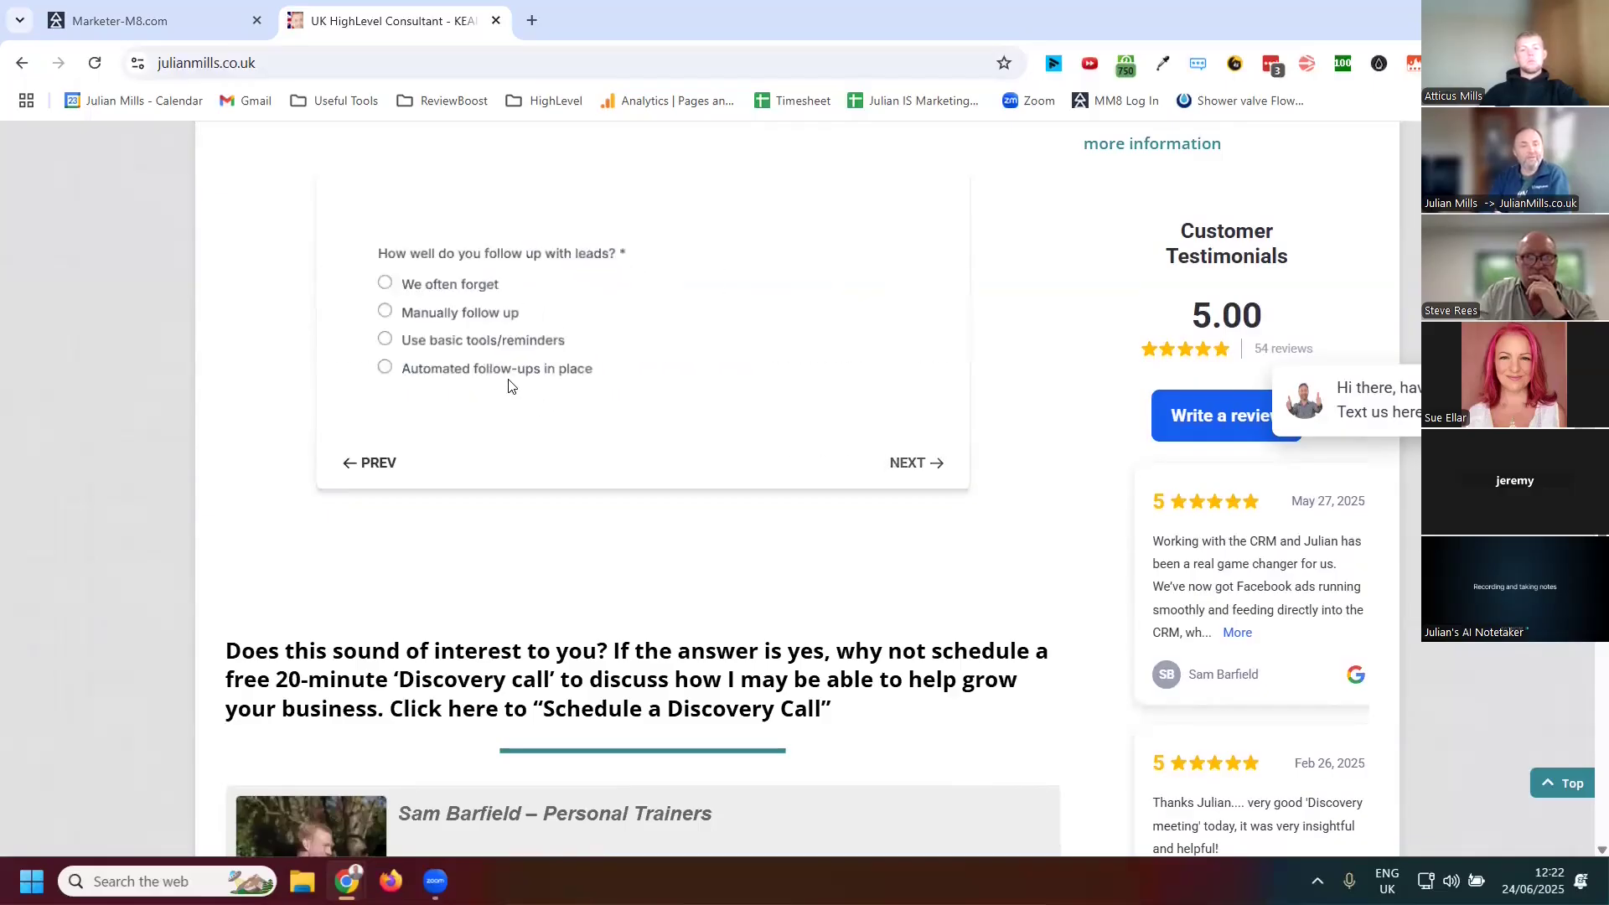
pyautogui.click(366, 312)
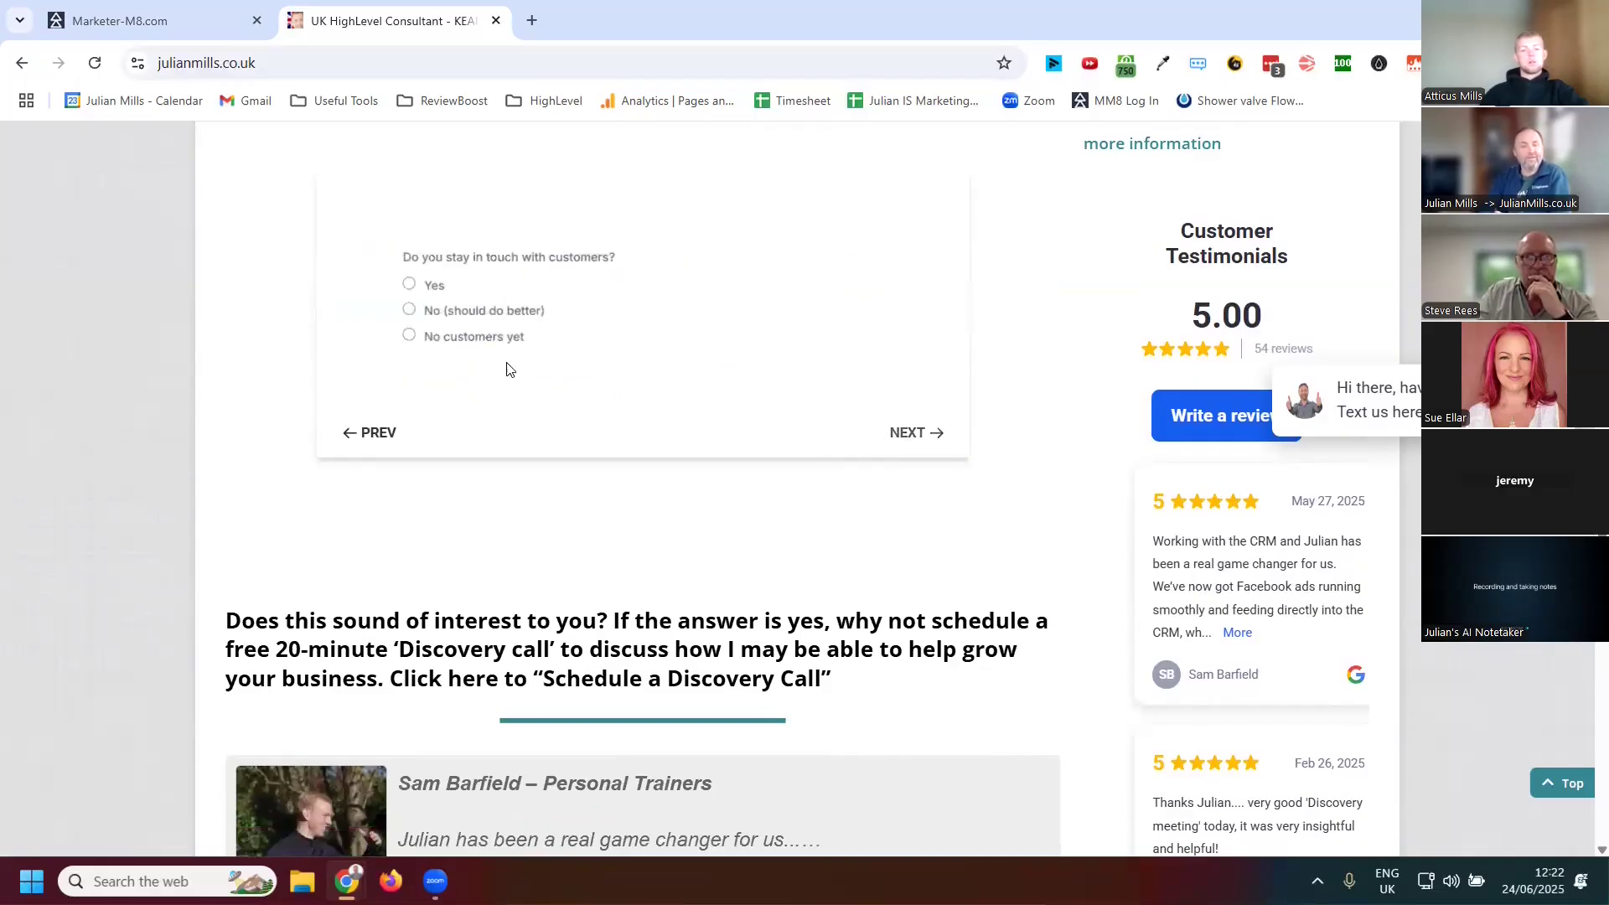
pyautogui.click(361, 313)
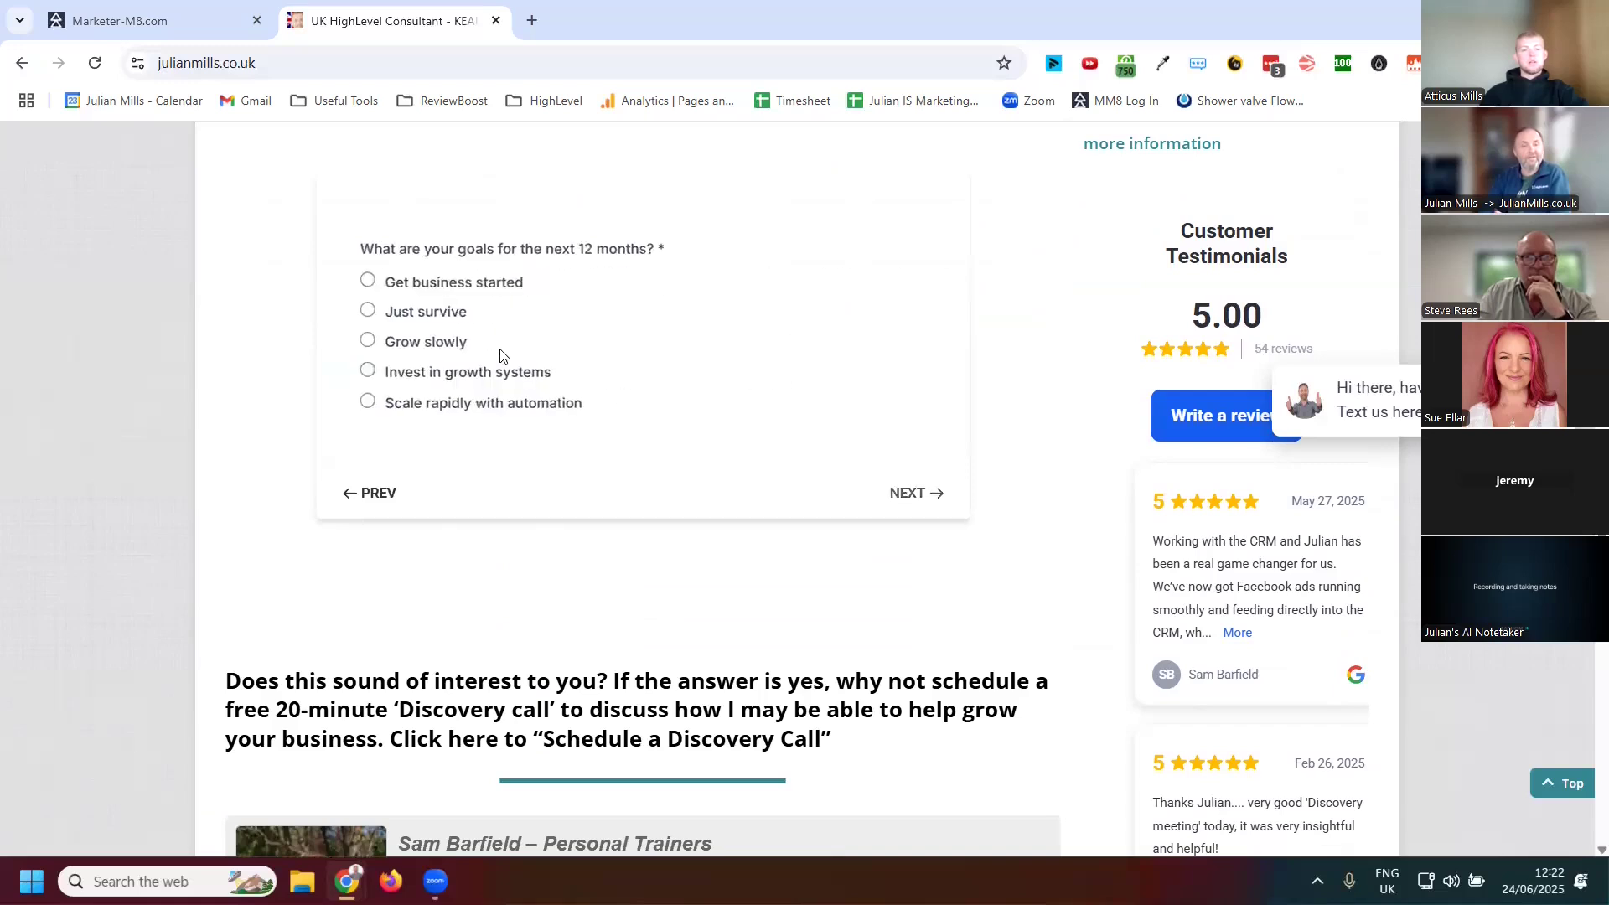
pyautogui.click(374, 314)
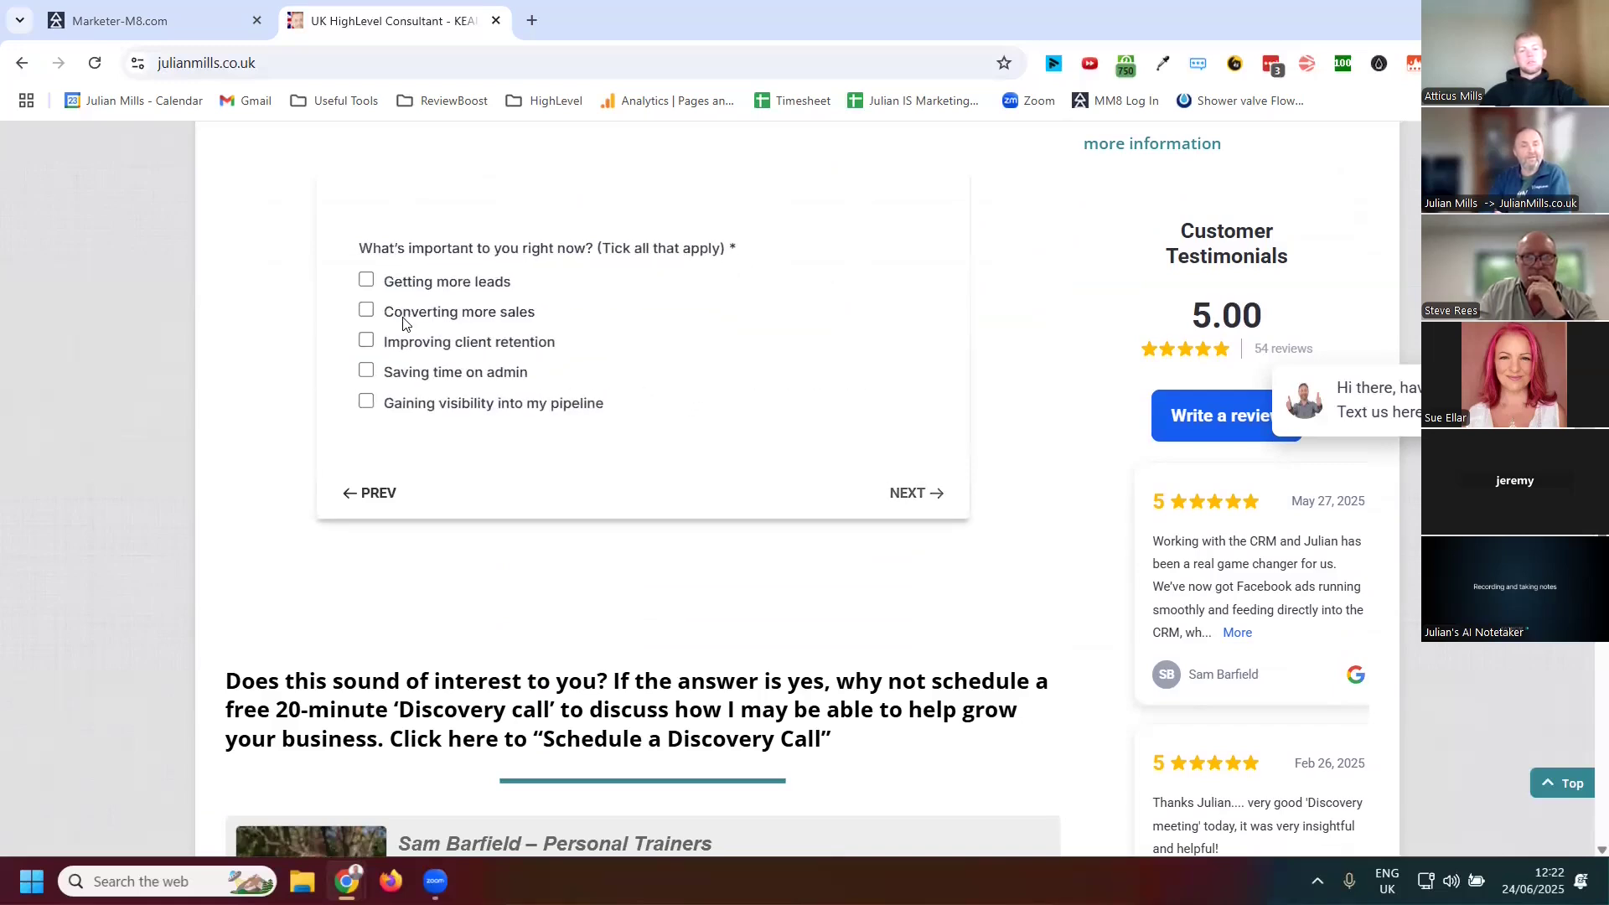
# Tick Converting more sales, Improving client retention and Saving time on admin as priorities and continue
pyautogui.click(366, 340)
pyautogui.click(367, 371)
pyautogui.click(904, 492)
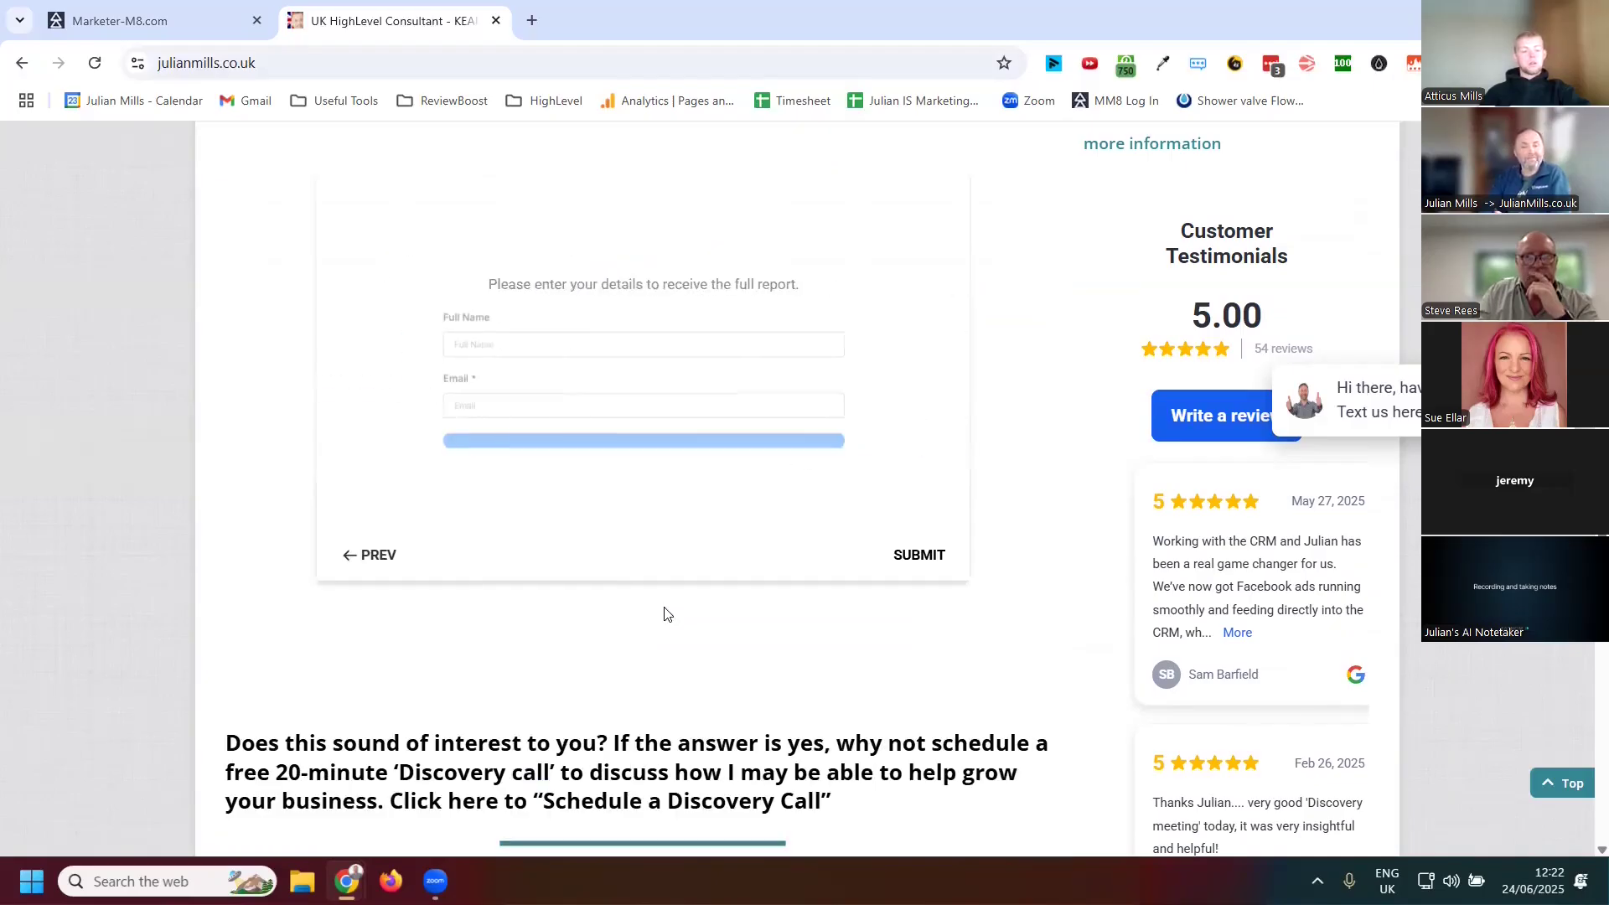
# Fill in the contact's full name and e-mail address and submit the assessment
pyautogui.click(451, 330)
pyautogui.click(503, 369)
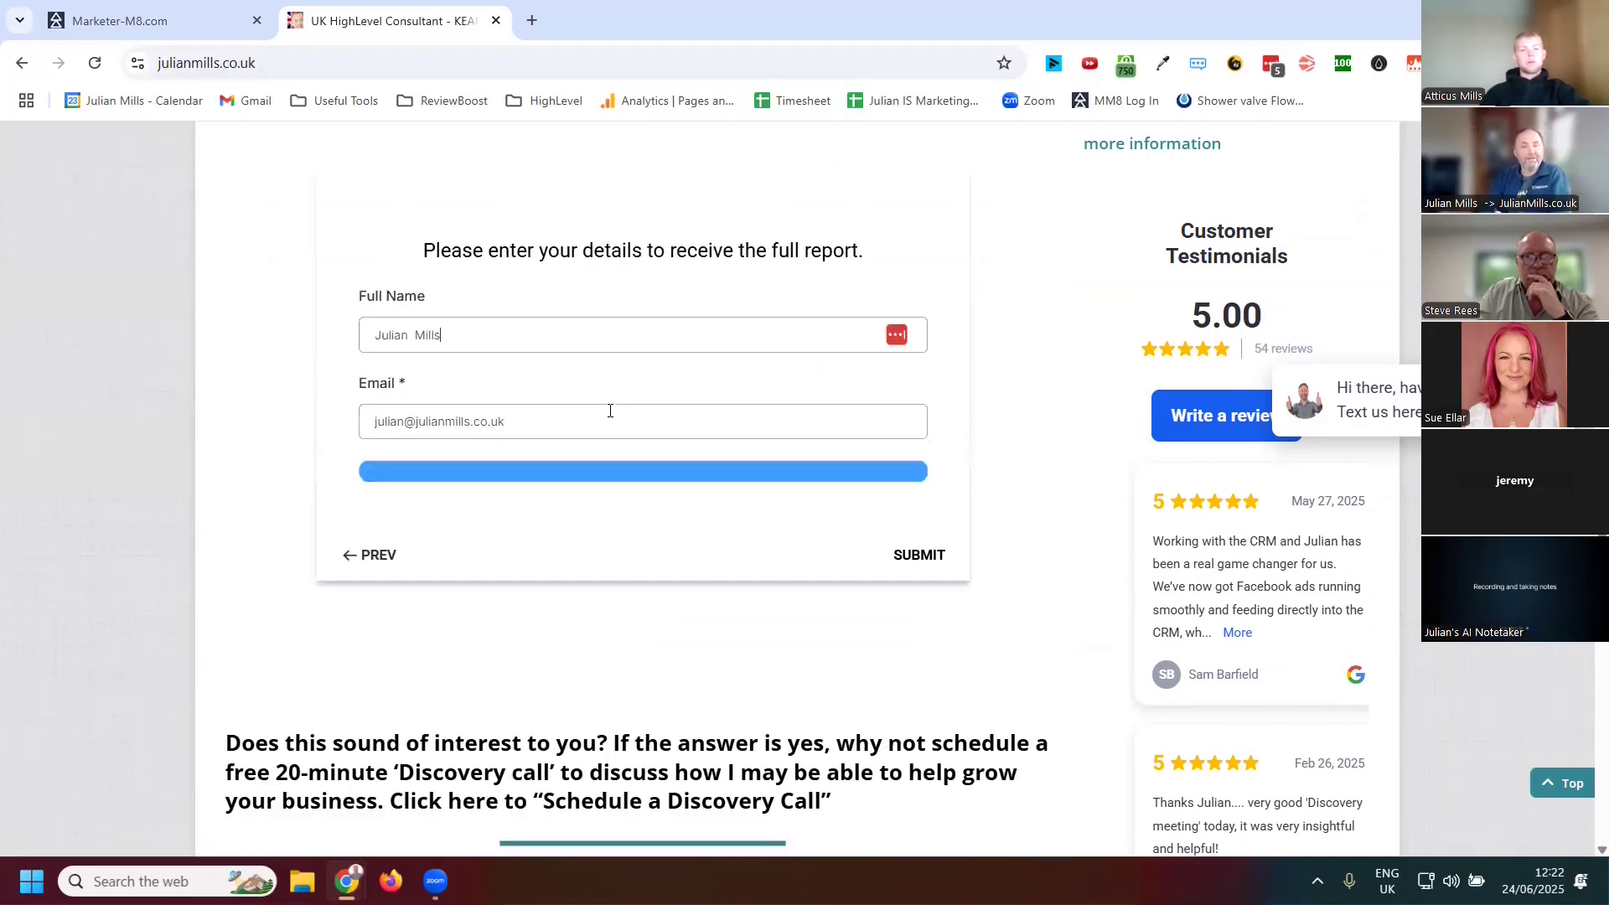
pyautogui.click(920, 556)
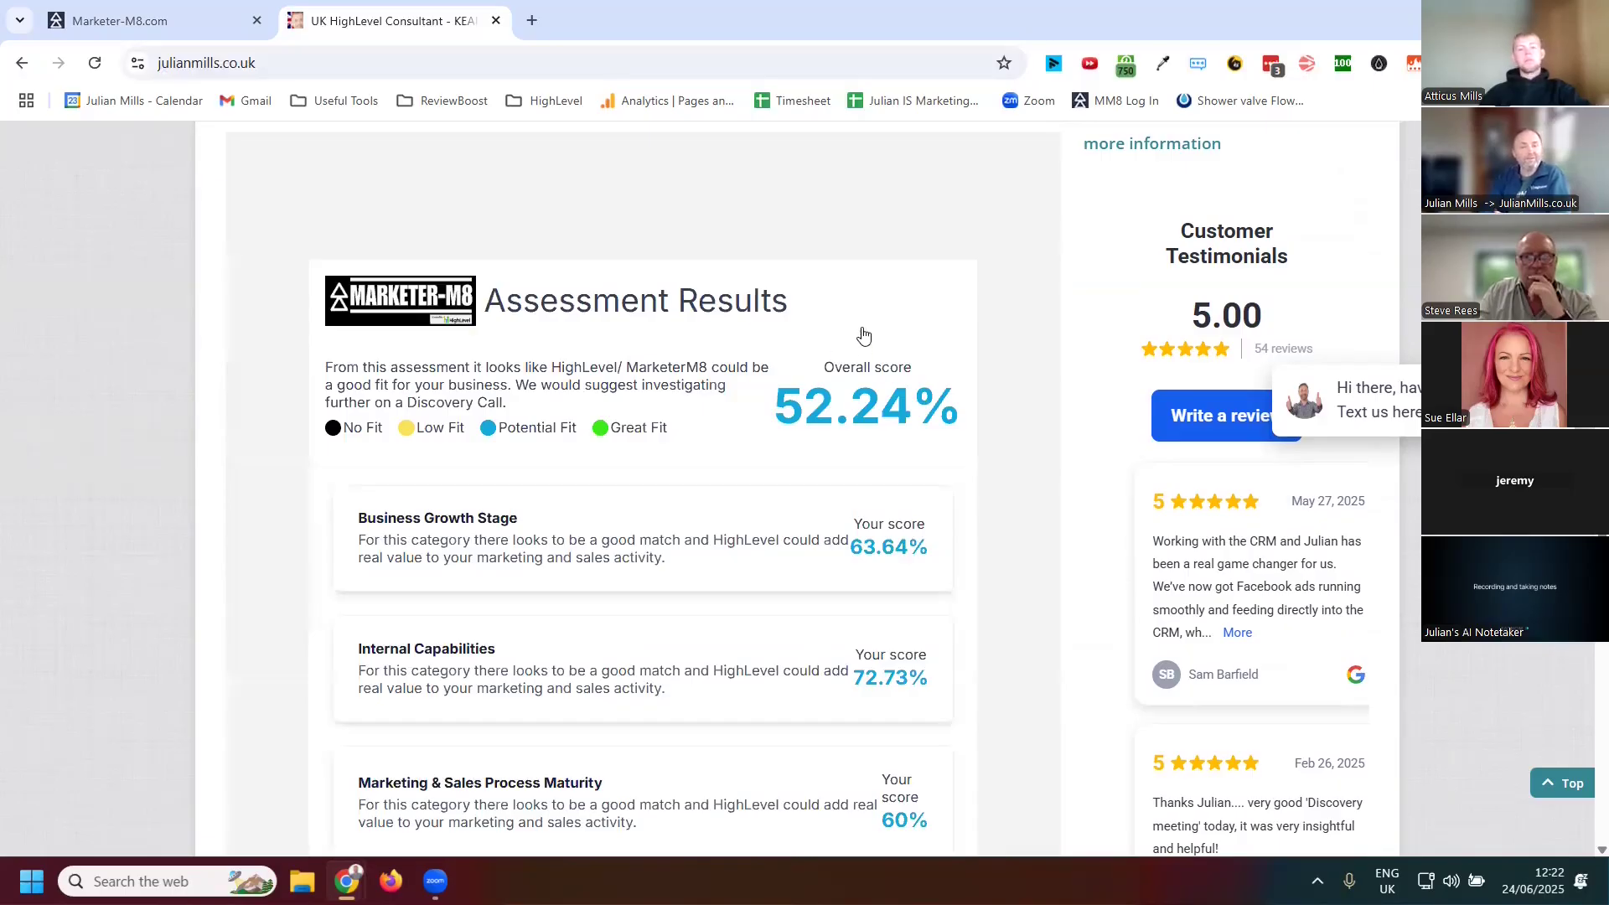
# Scroll through the Assessment Results to review the overall and category scores
pyautogui.scroll(-2, 857, 345)
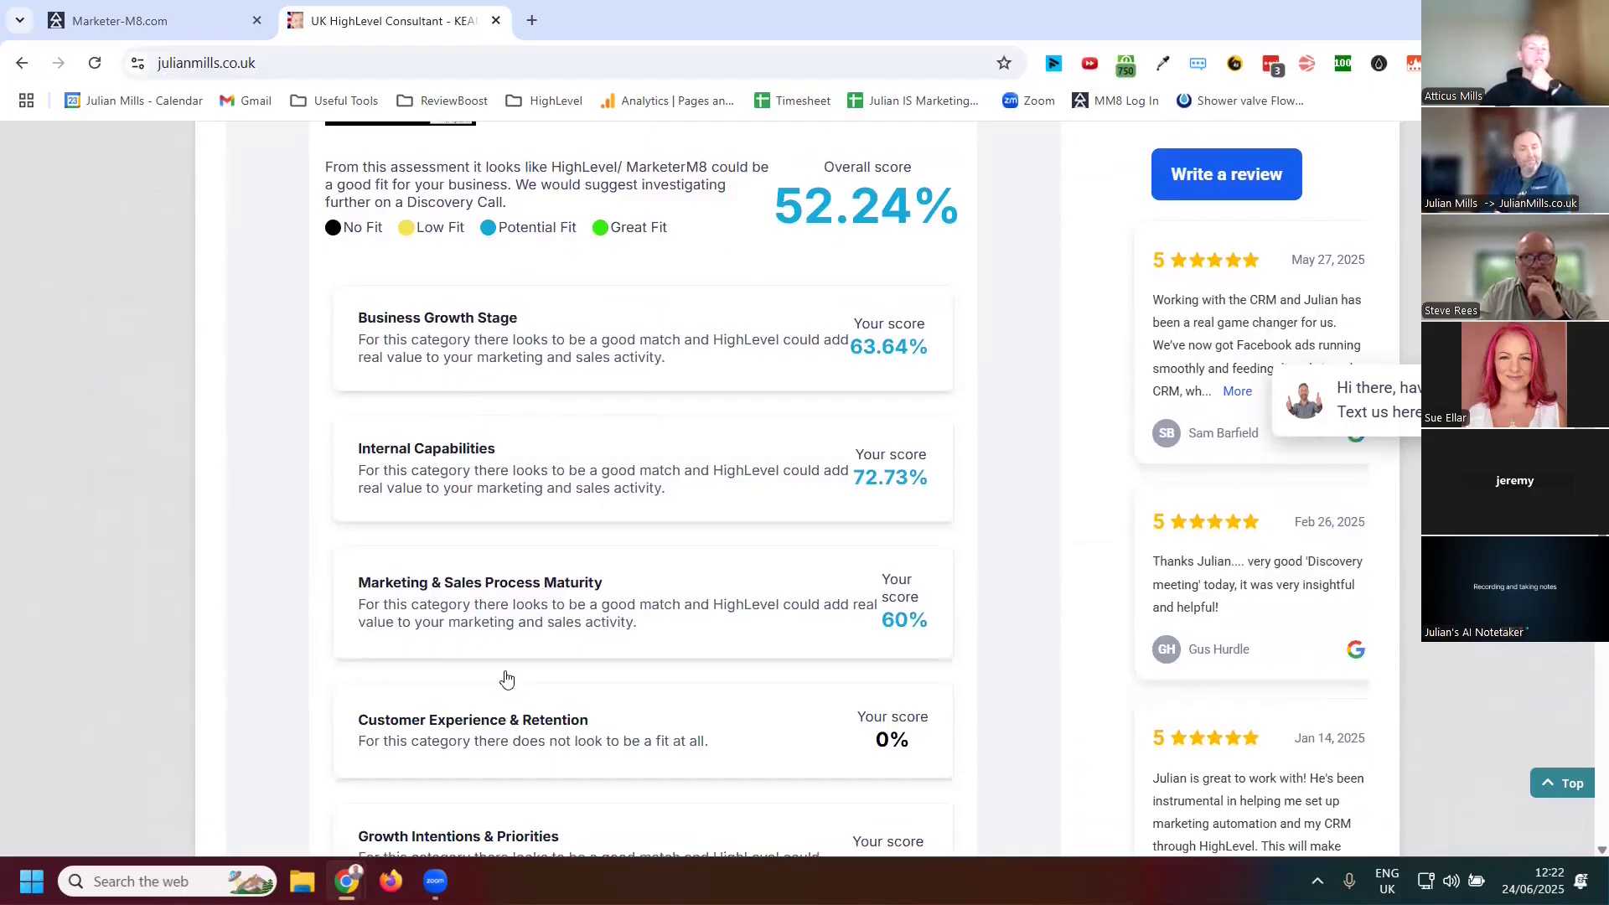
pyautogui.scroll(-2, 507, 678)
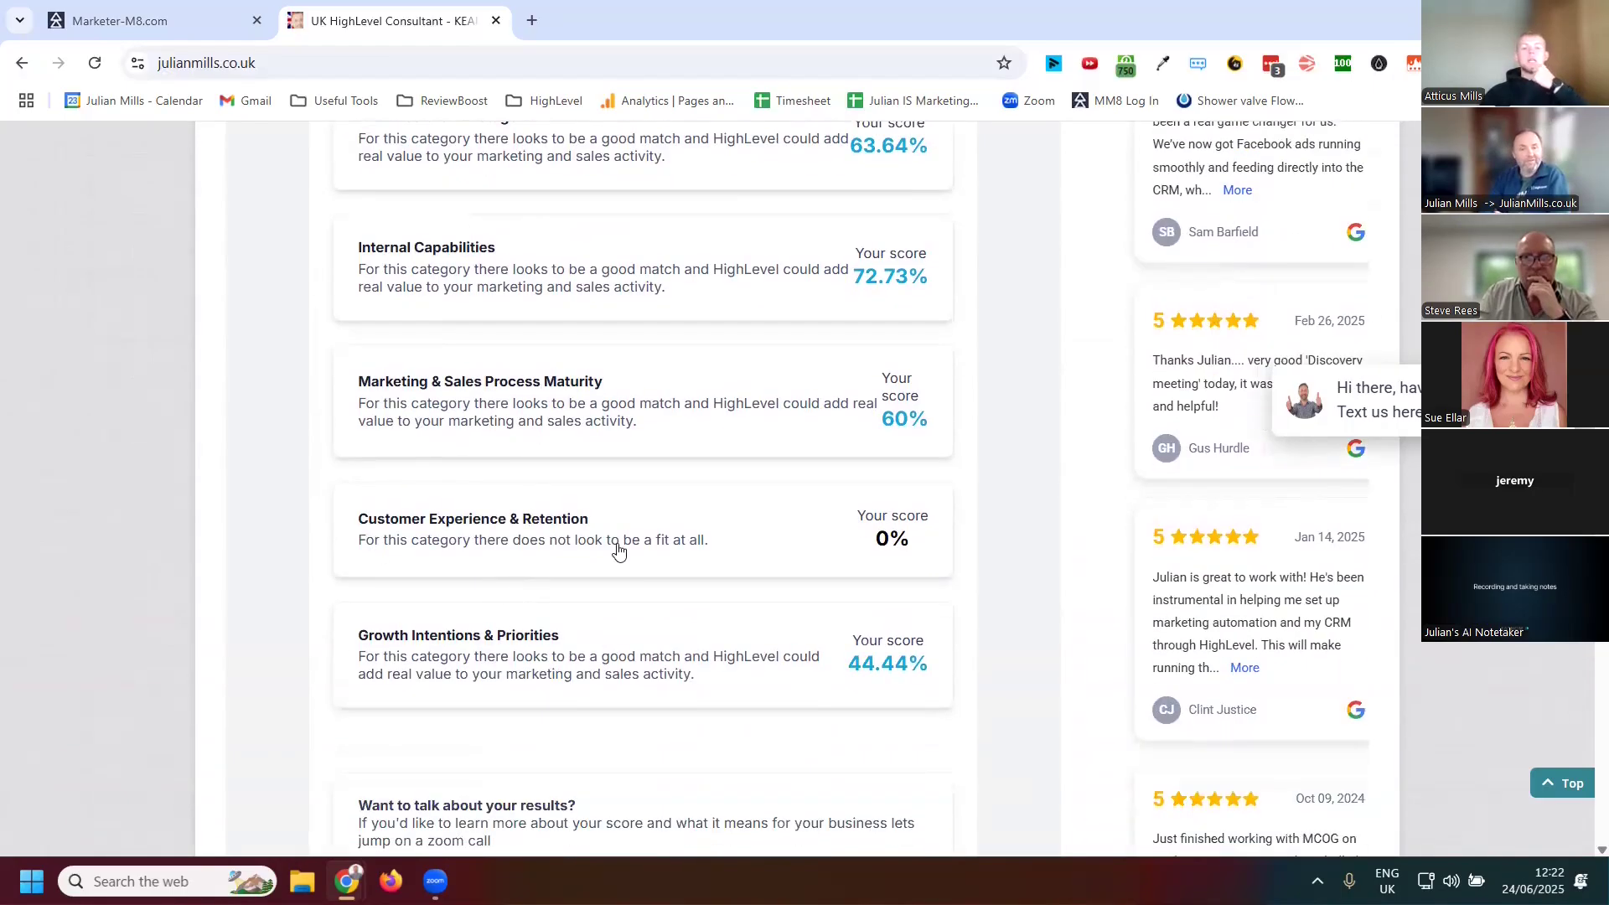
pyautogui.scroll(1, 629, 570)
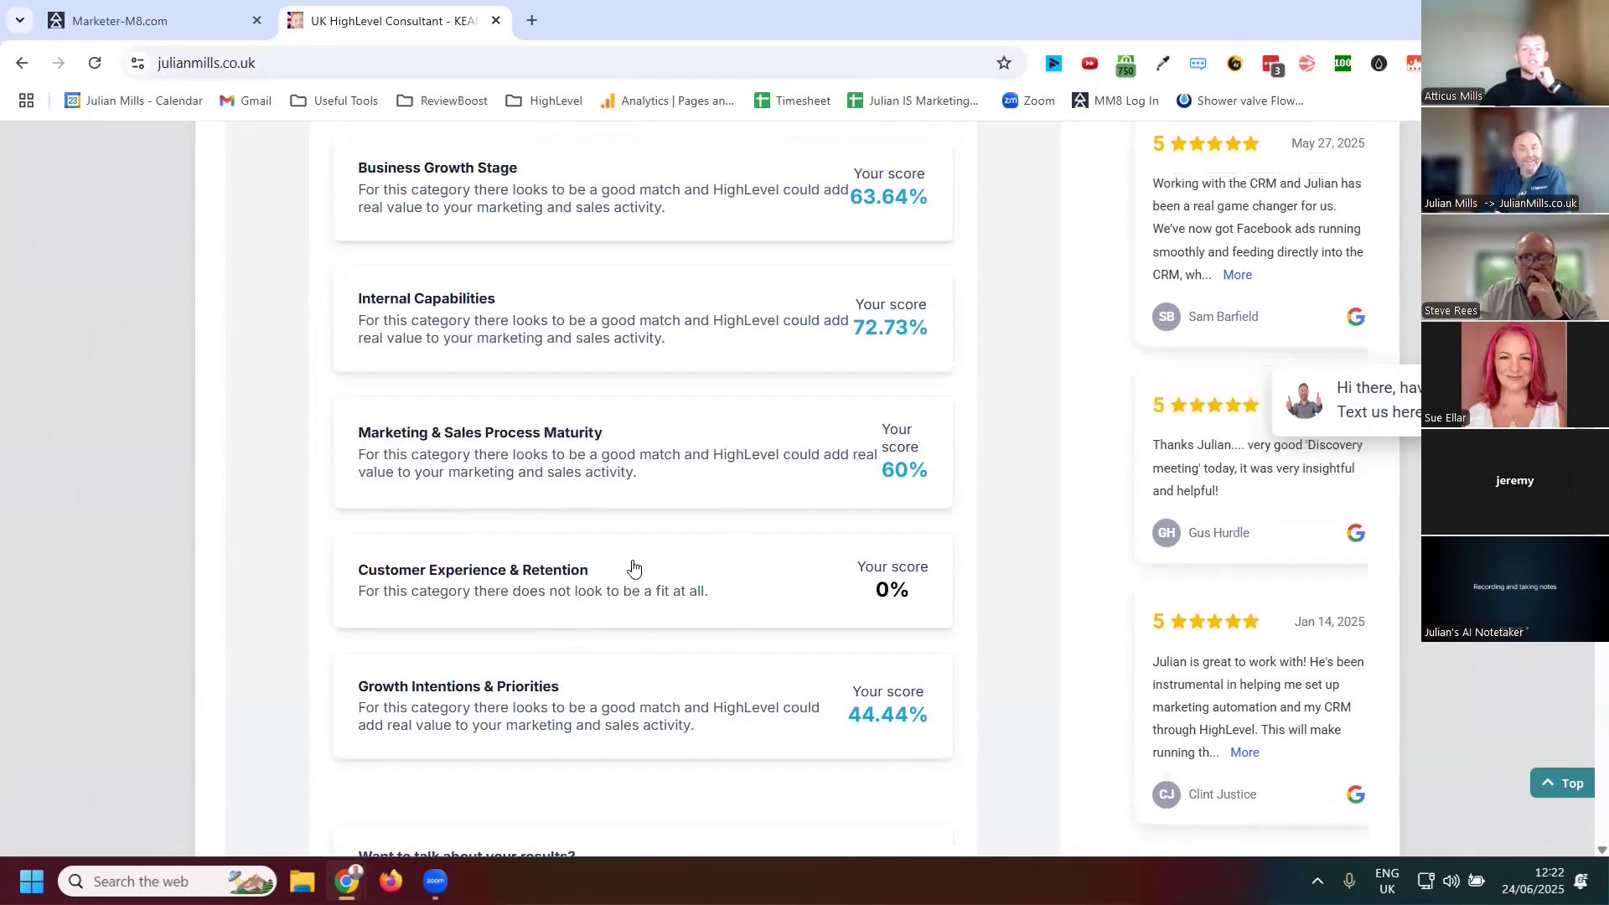
pyautogui.scroll(3, 636, 471)
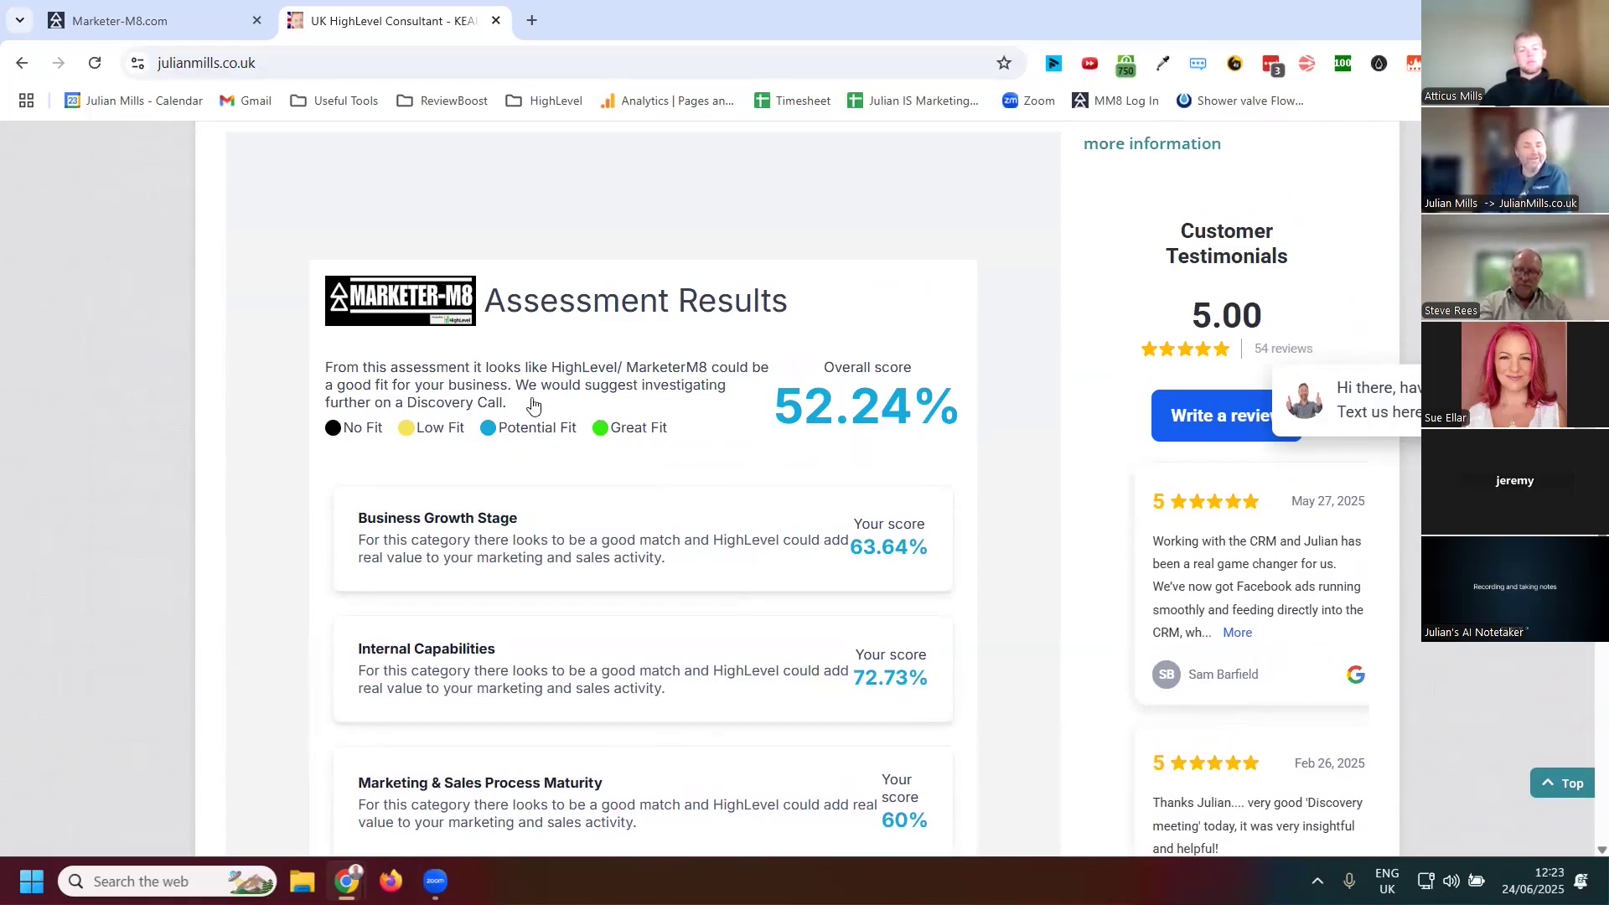
pyautogui.scroll(-2, 565, 624)
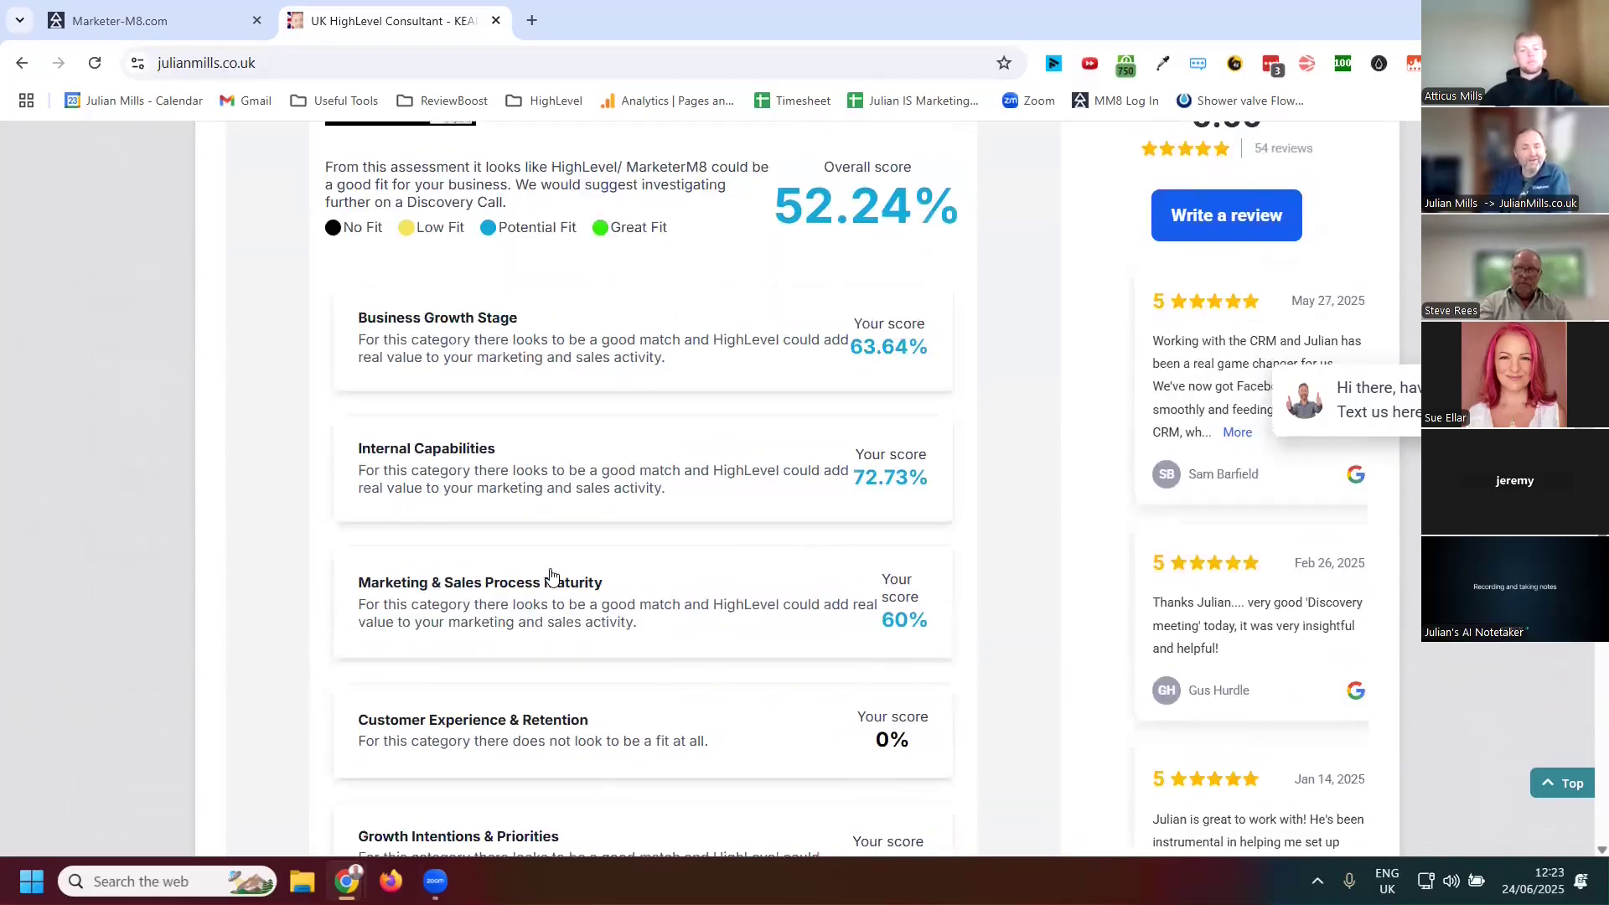
pyautogui.scroll(1, 495, 413)
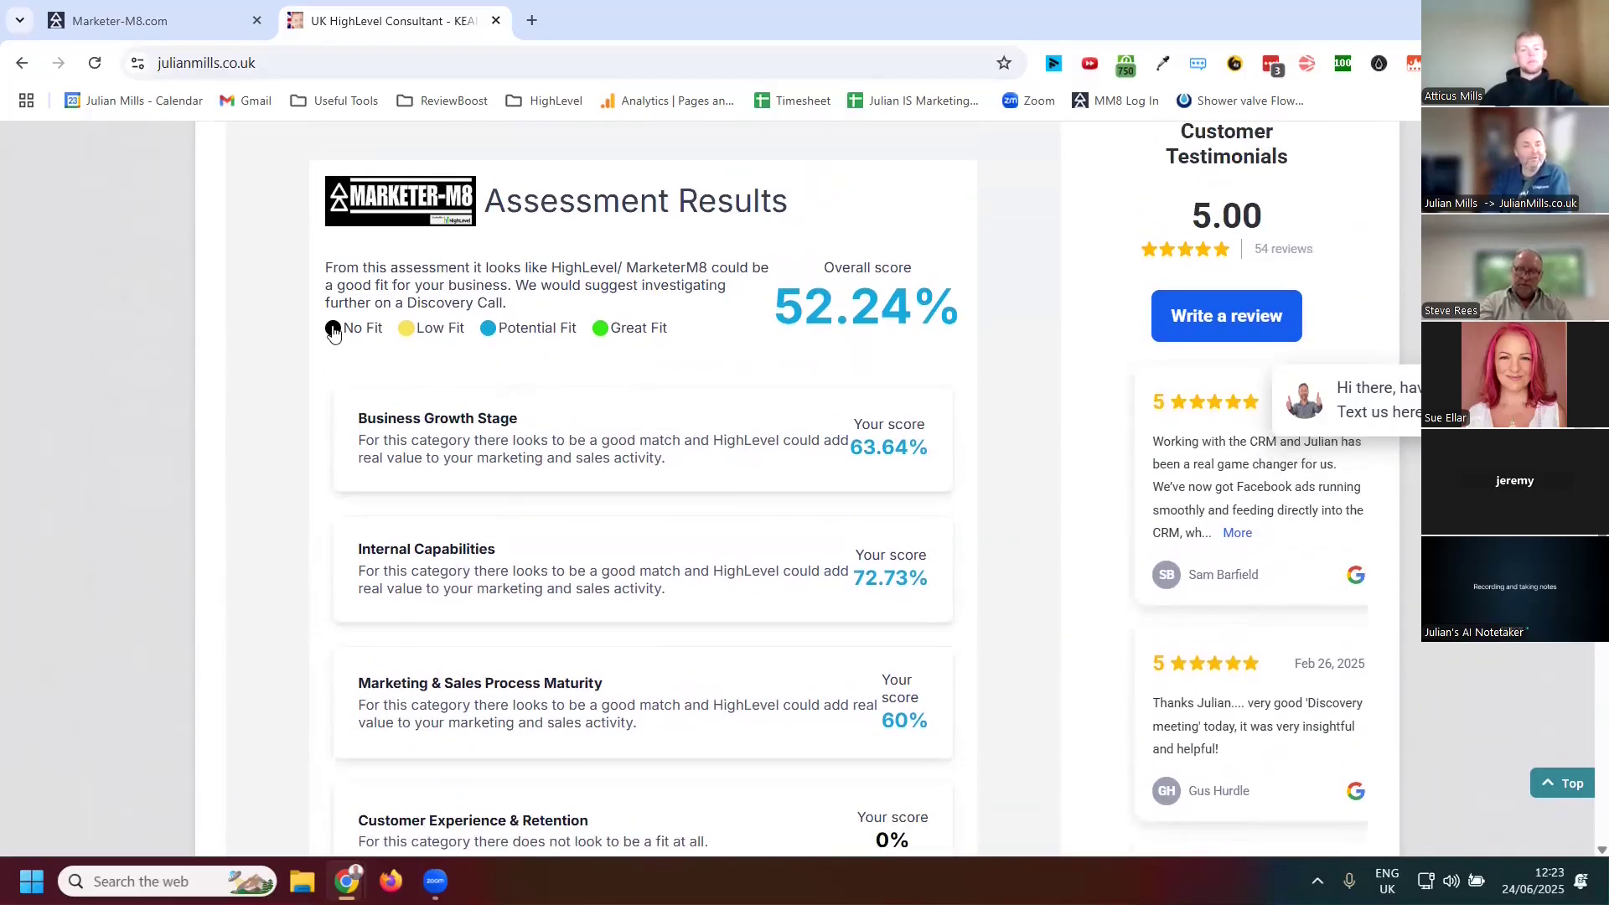
pyautogui.scroll(-2, 588, 472)
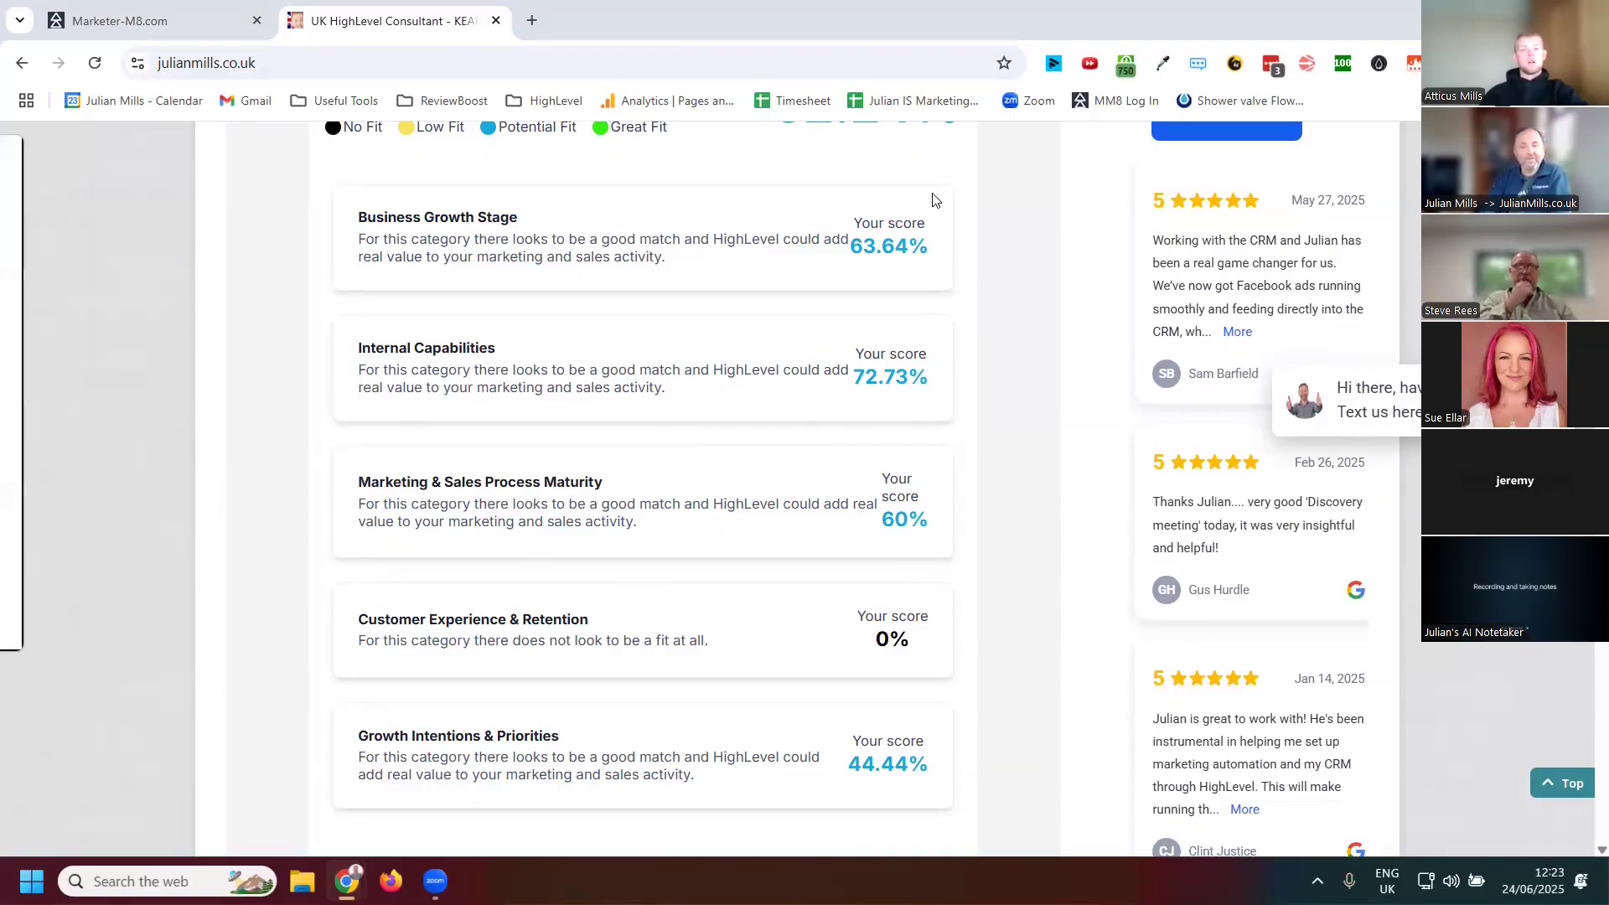
# Open the Results from HighLevel (MarketerM8) suitability test email in the Gmail inbox
pyautogui.moveTo(936, 200); pyautogui.dragTo(942, 201)
pyautogui.click(1287, 193)
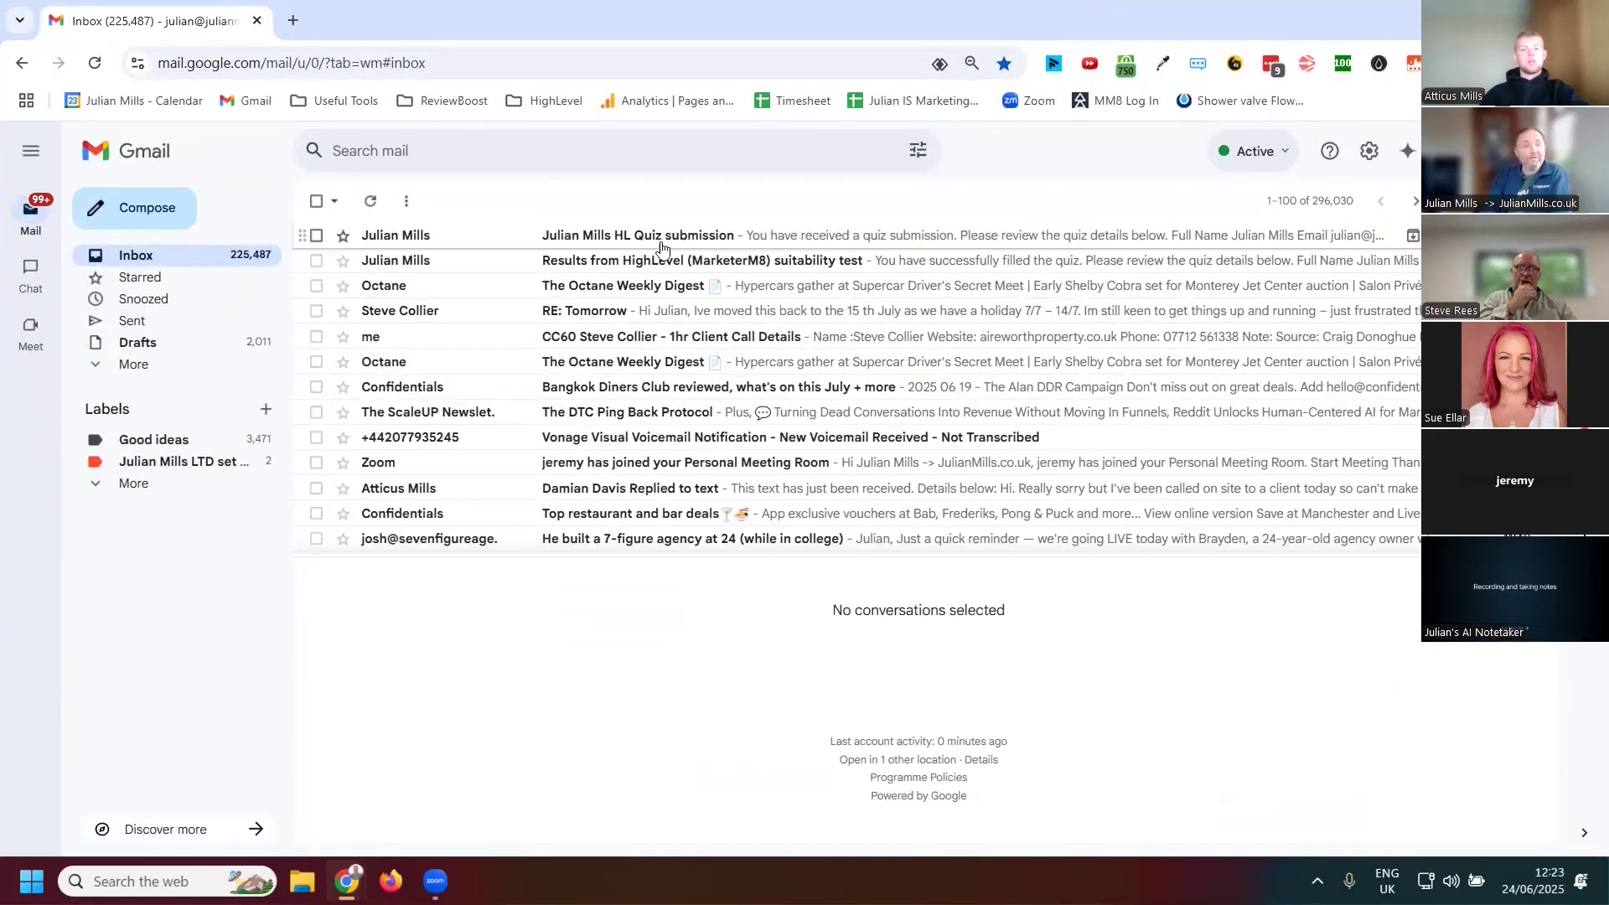
pyautogui.click(624, 262)
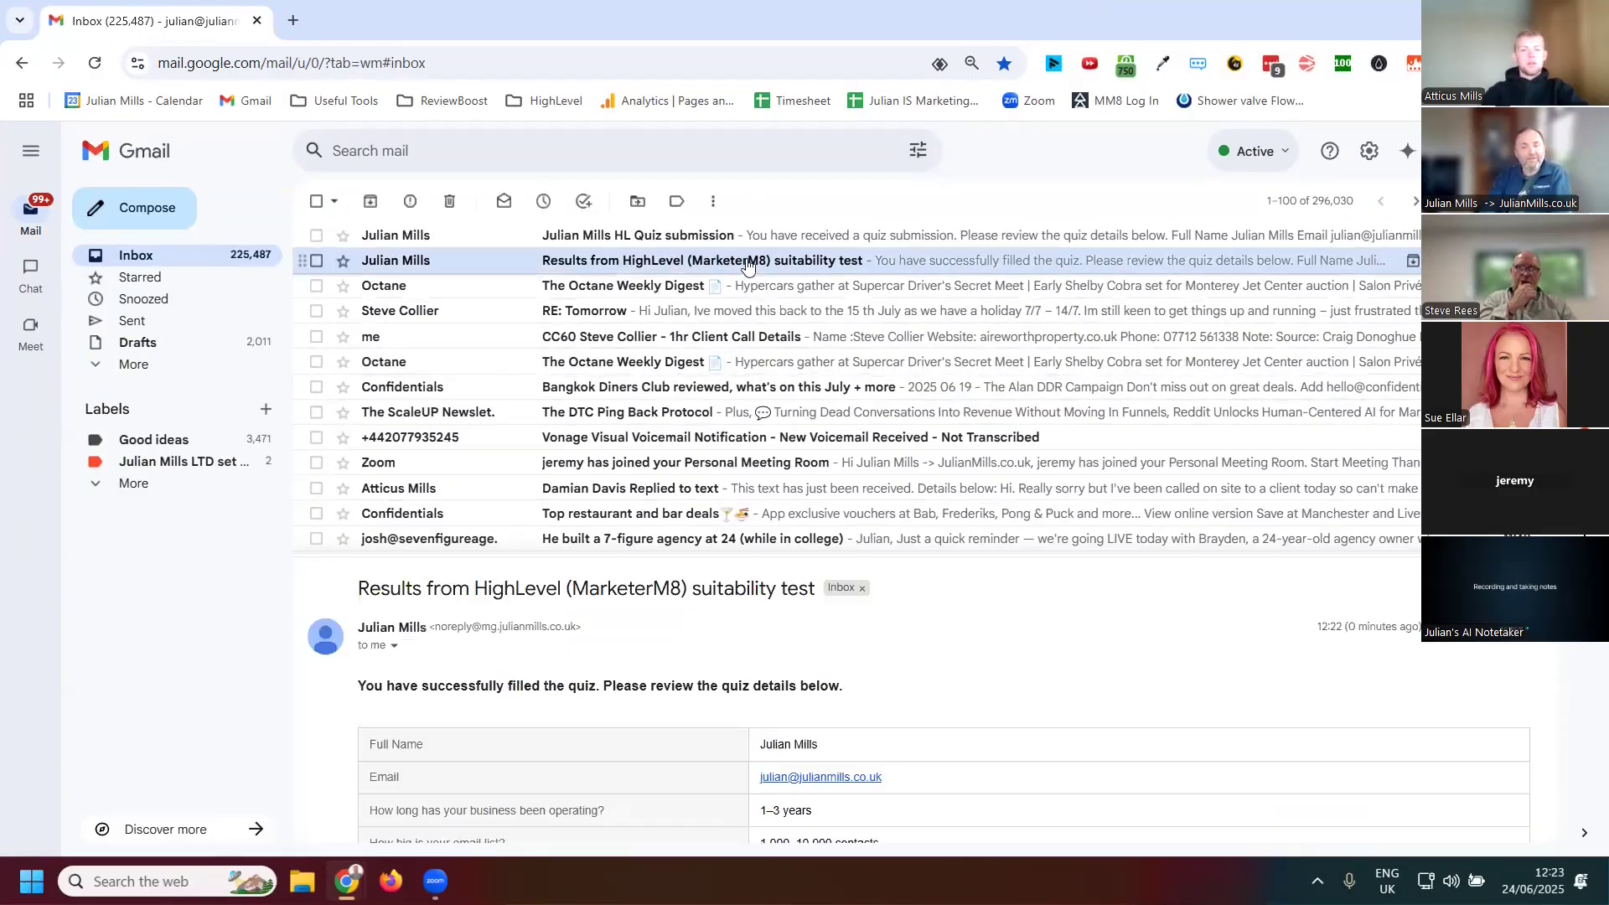
# Scroll through the email to review the submitted answers and category scores
pyautogui.scroll(-3, 1082, 611)
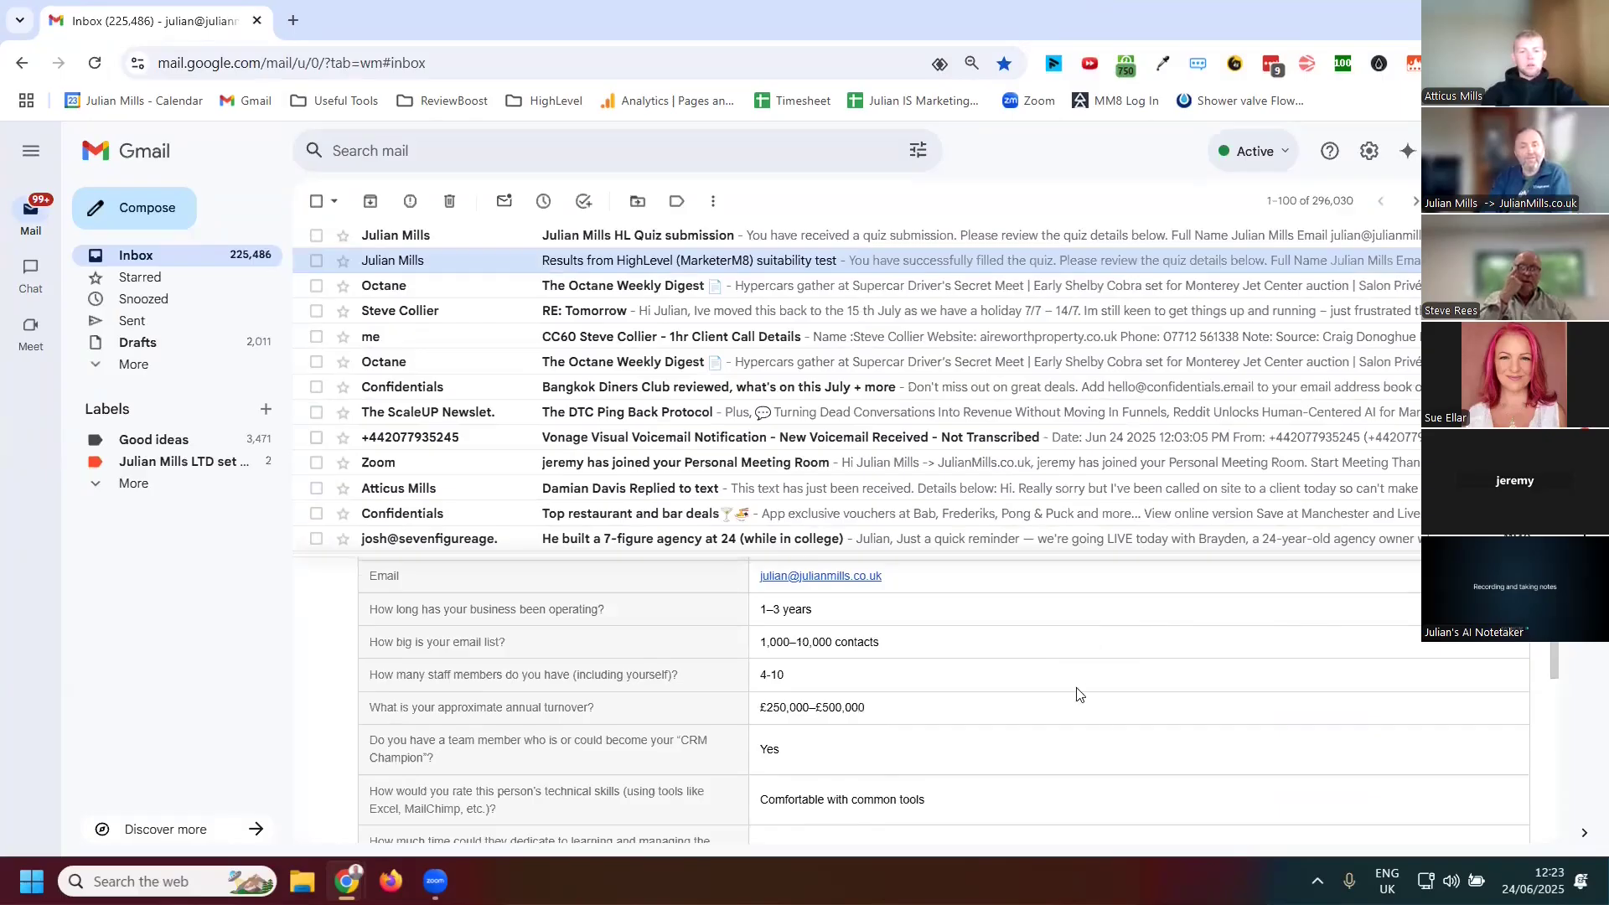
pyautogui.scroll(-3, 1079, 694)
pyautogui.moveTo(1007, 560); pyautogui.dragTo(994, 316)
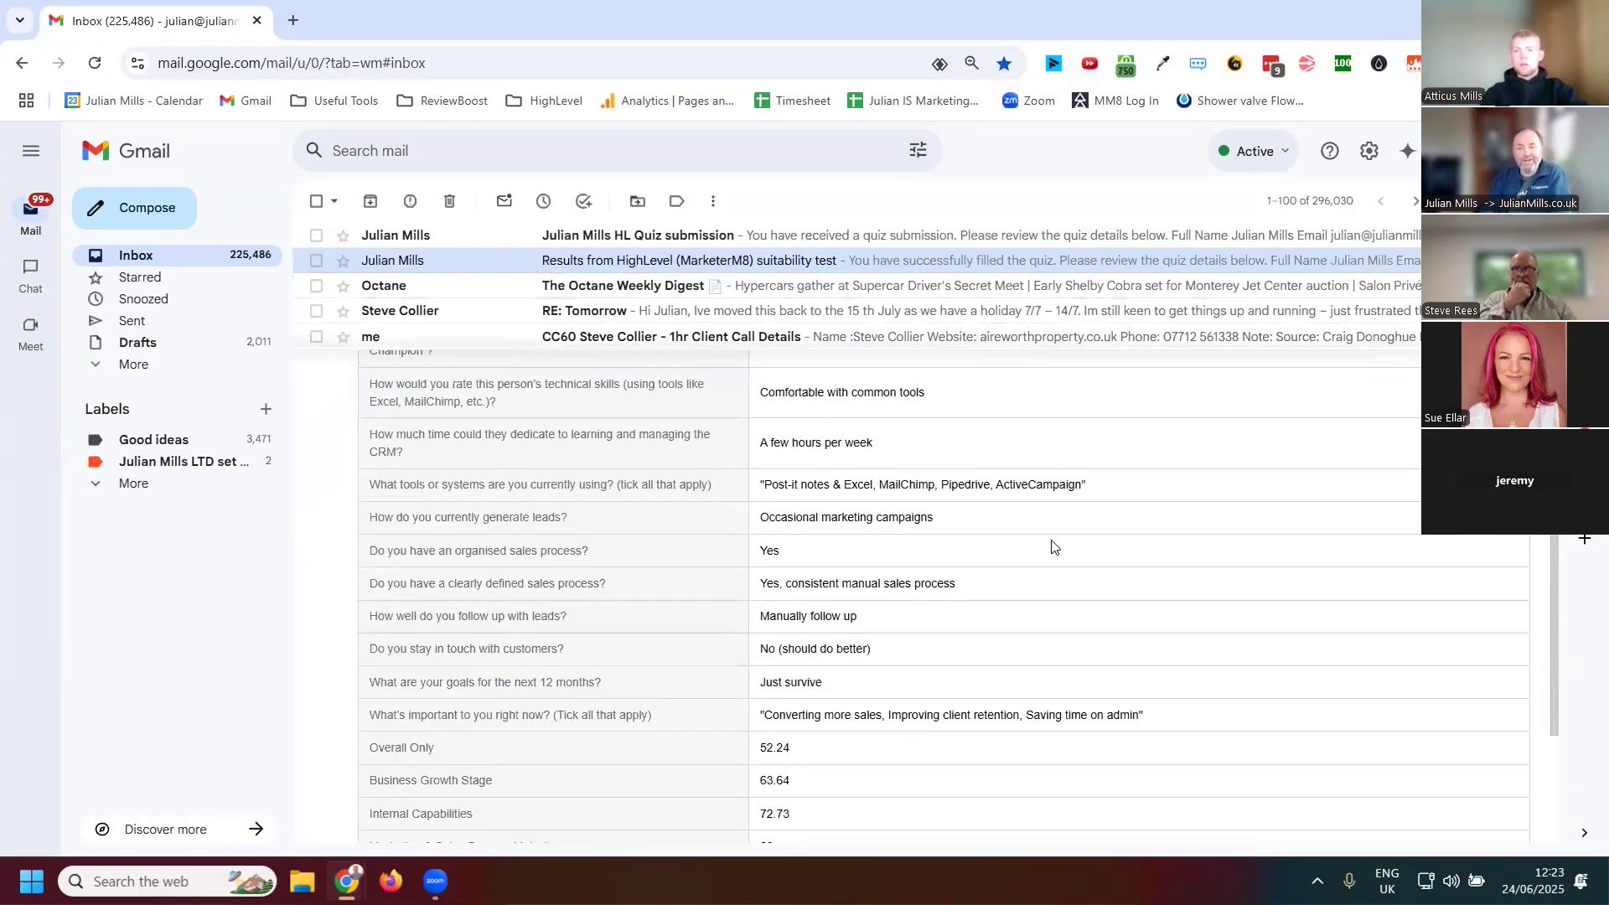
pyautogui.scroll(4, 1052, 548)
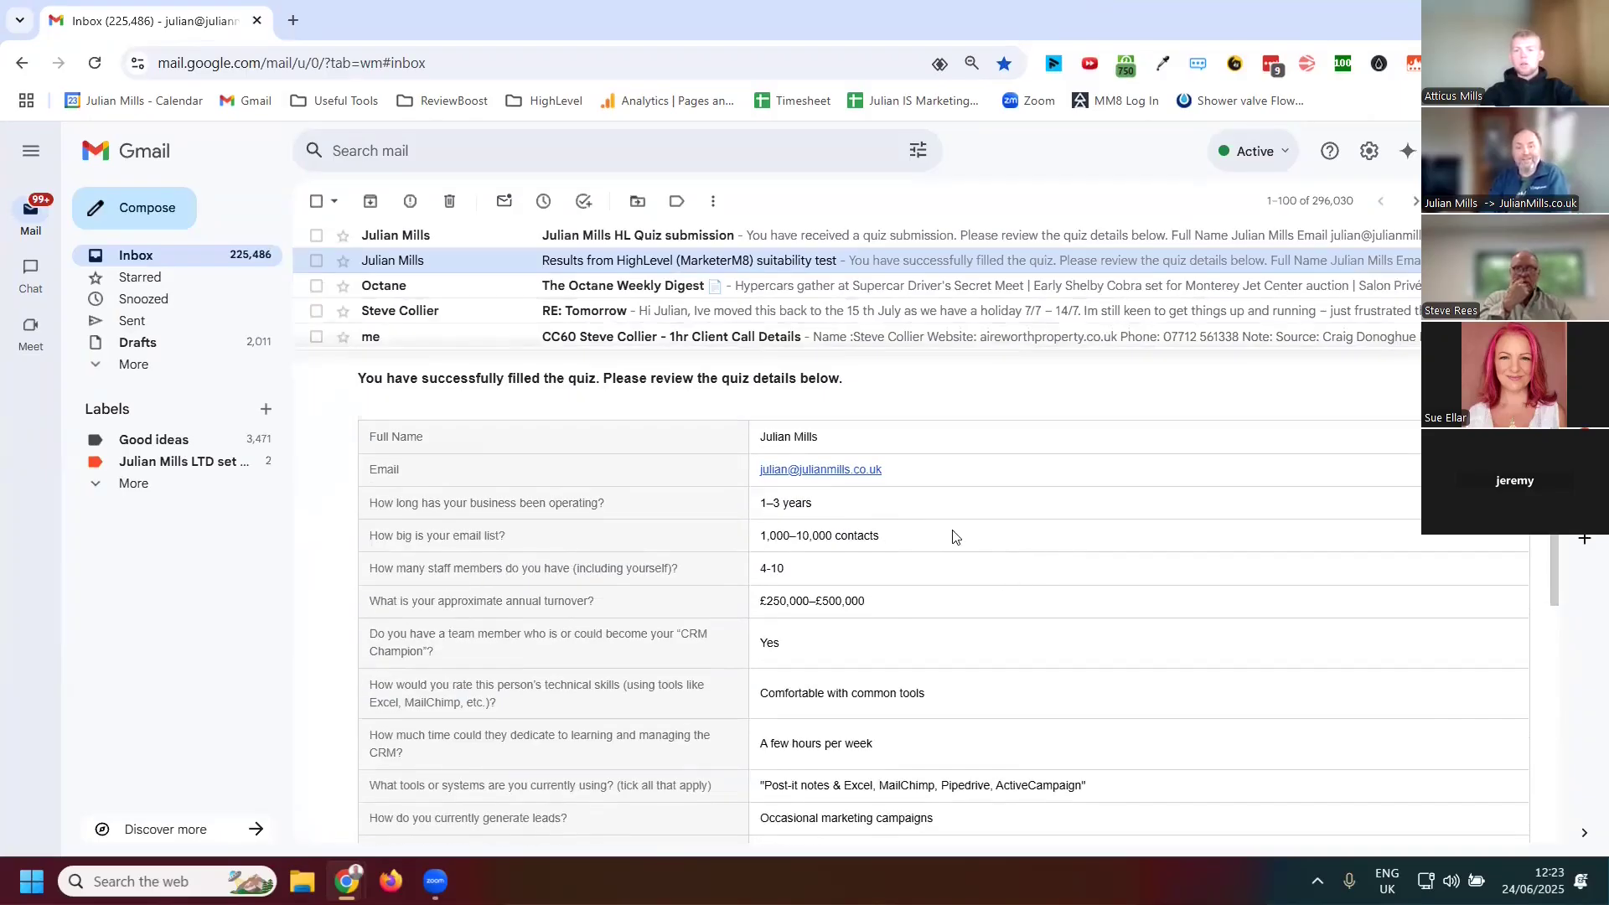
pyautogui.scroll(-5, 960, 539)
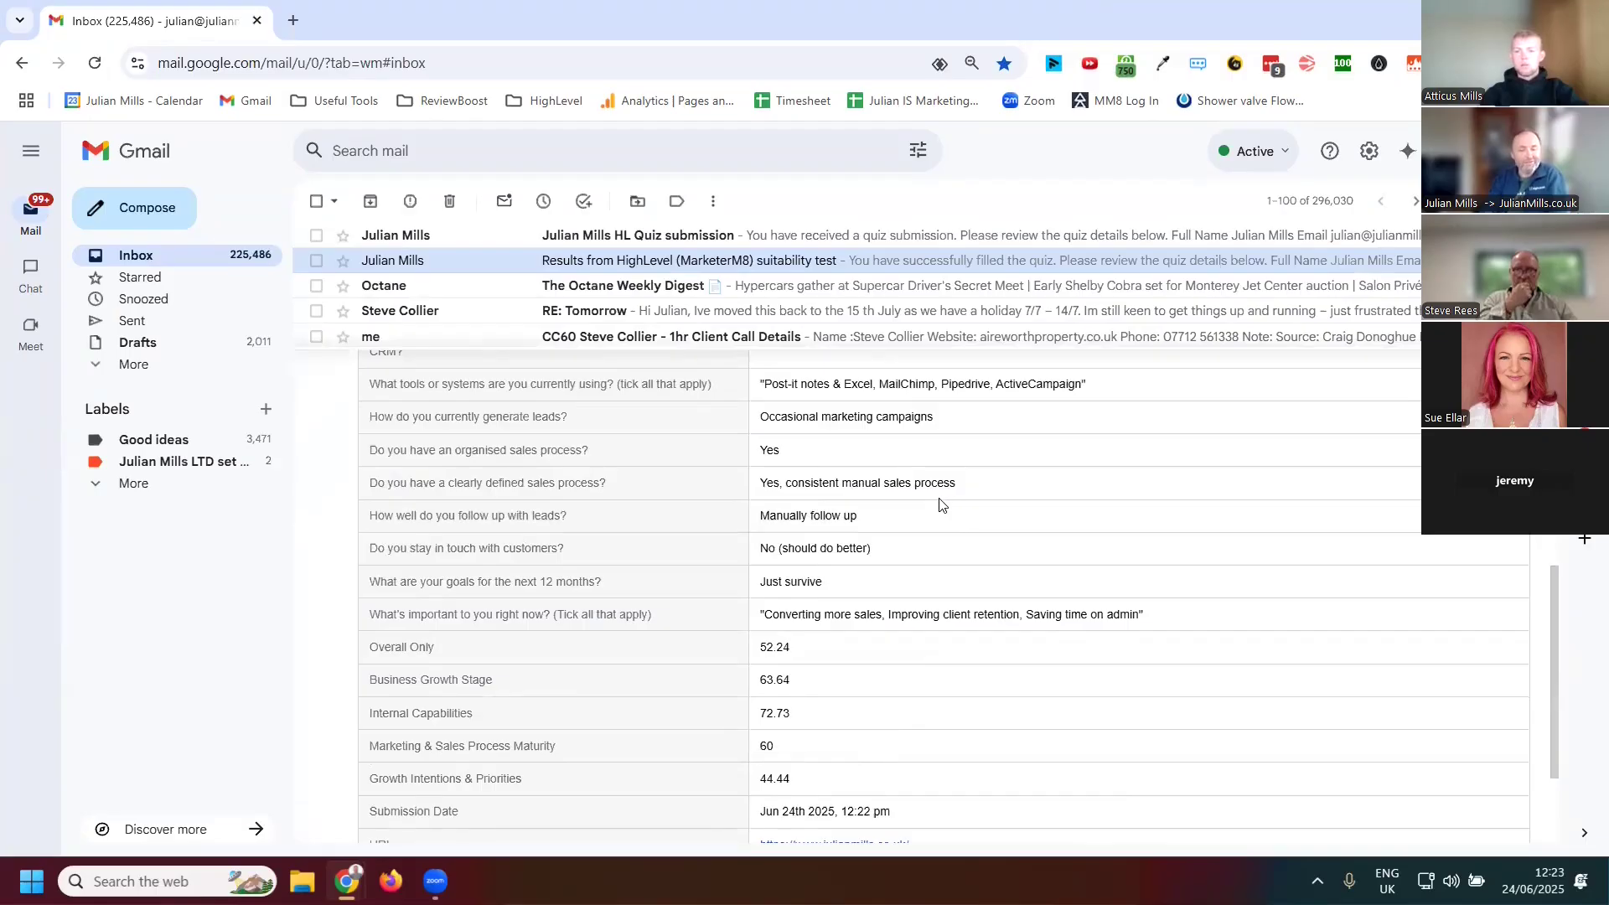
pyautogui.scroll(-2, 938, 502)
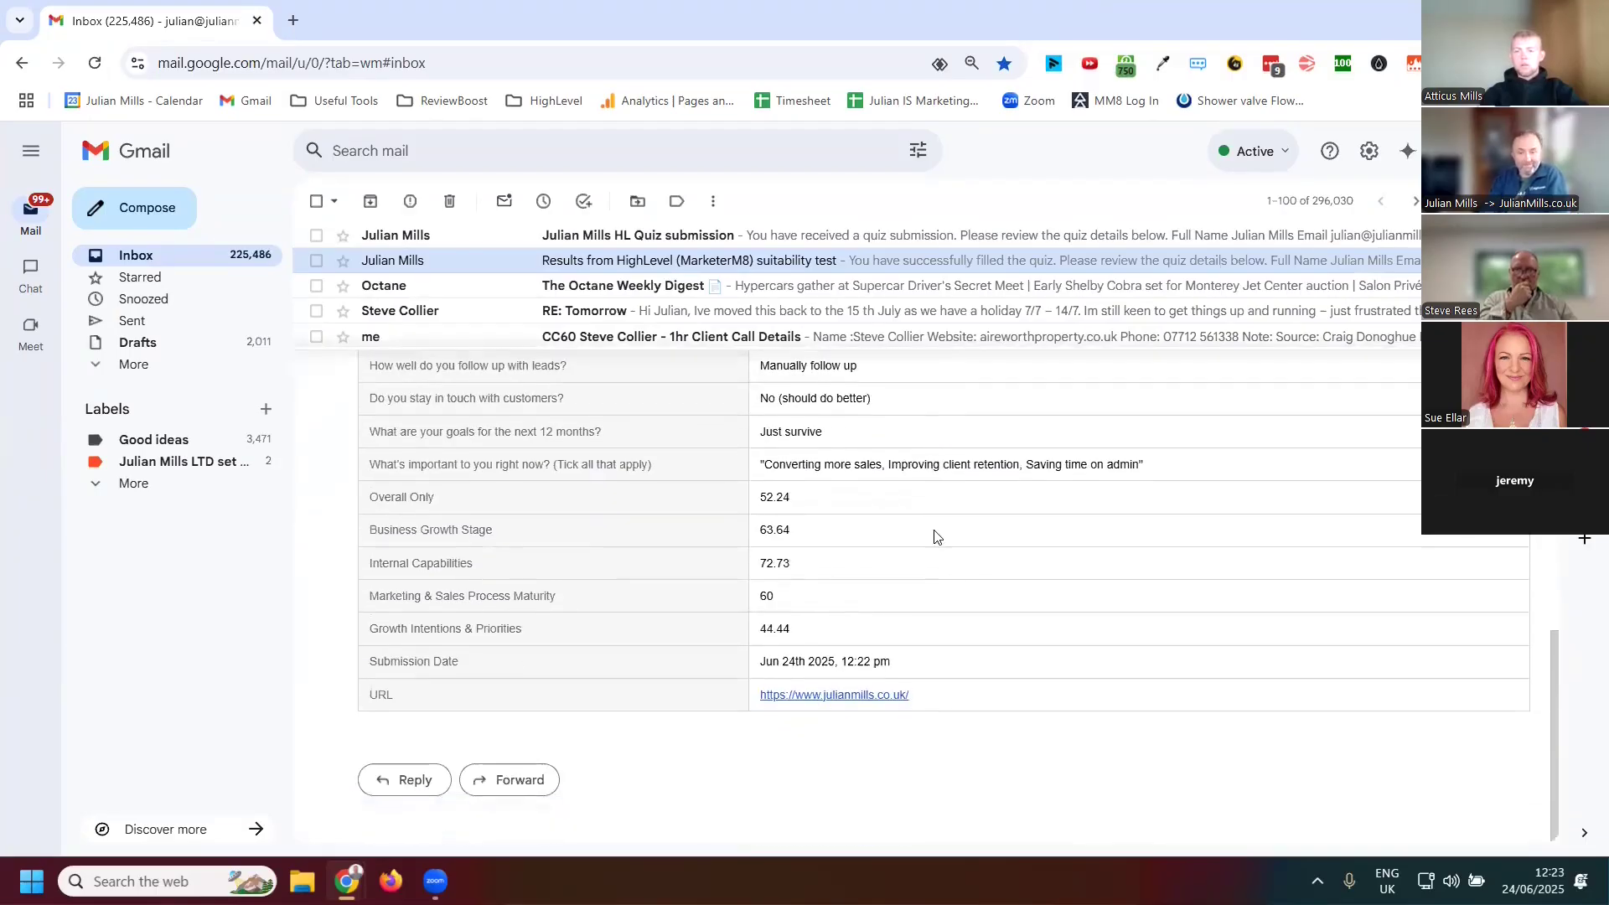
pyautogui.scroll(7, 930, 671)
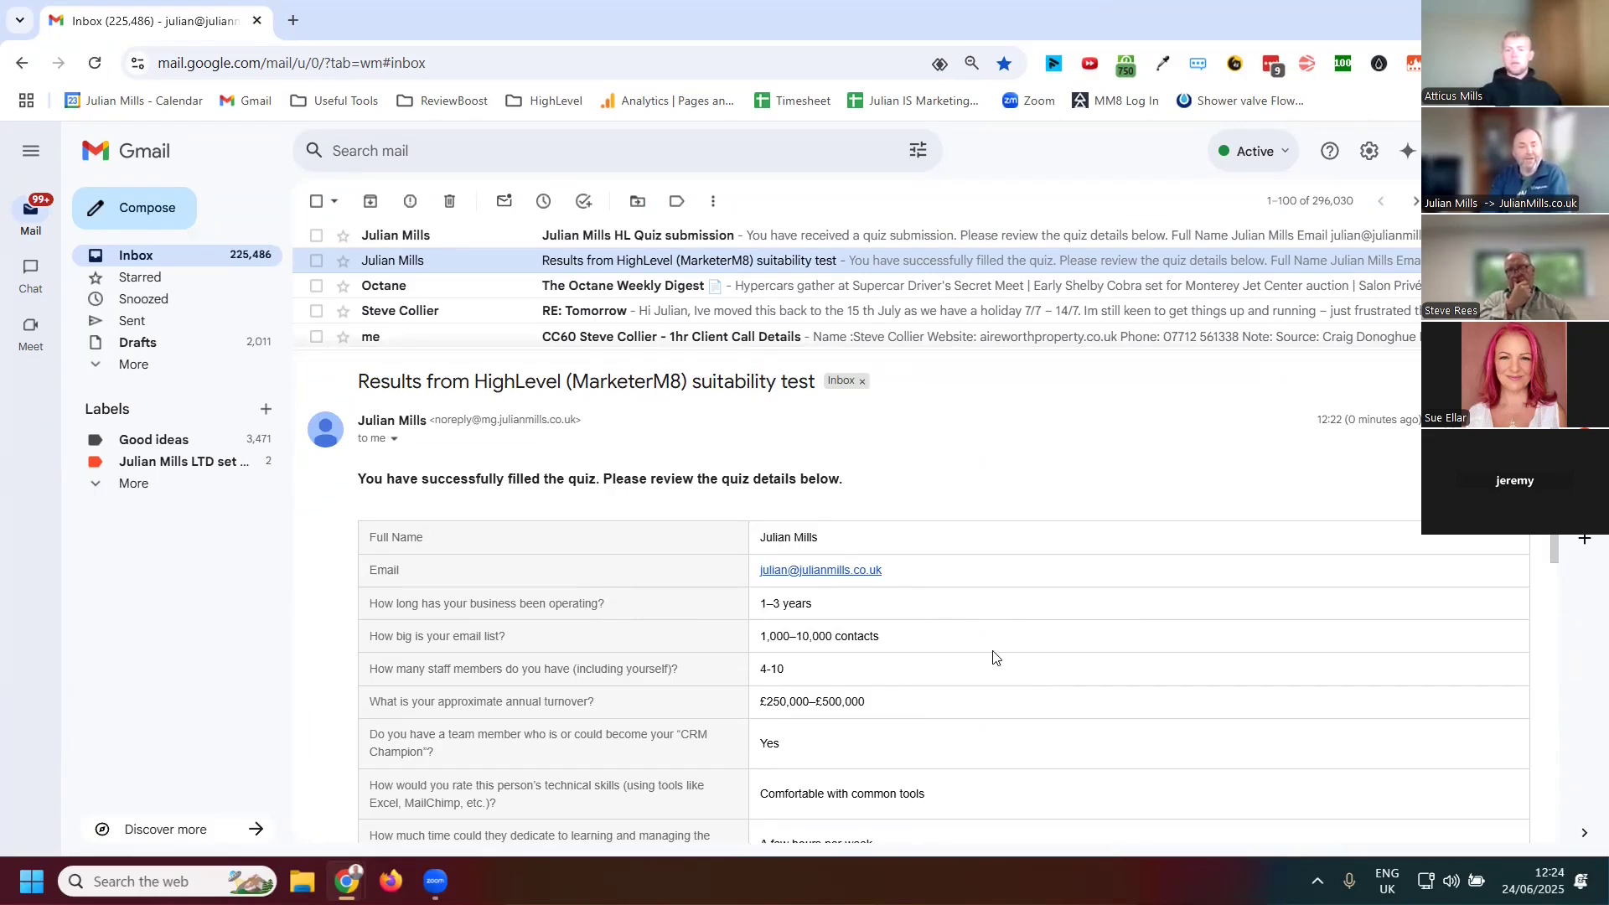
pyautogui.click(636, 236)
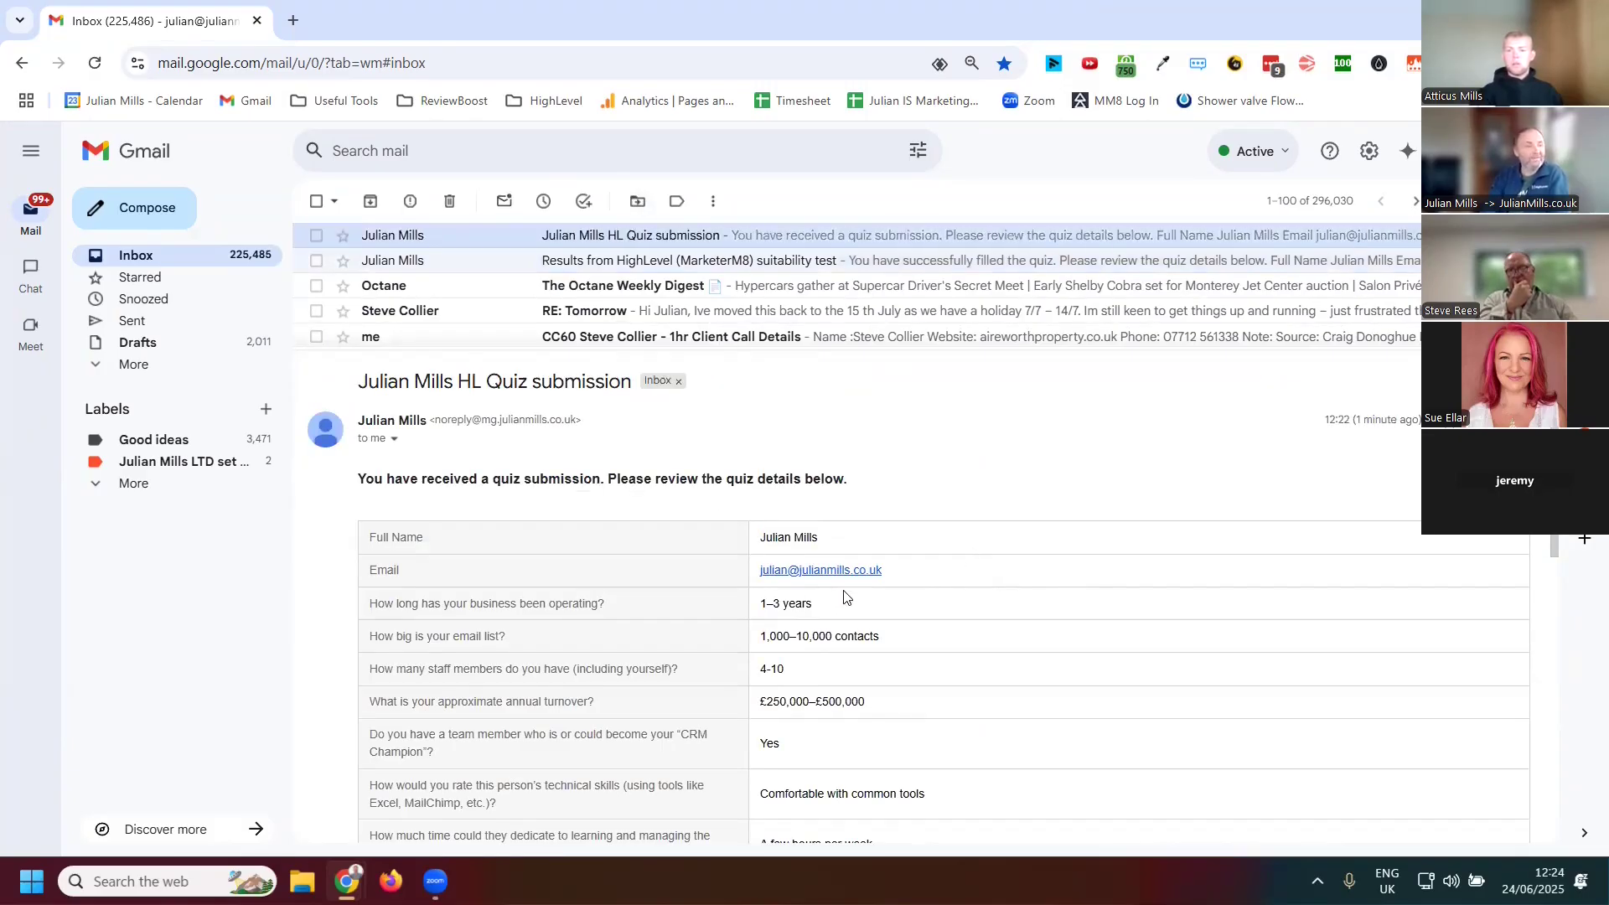
pyautogui.scroll(-4, 843, 591)
pyautogui.scroll(-3, 841, 570)
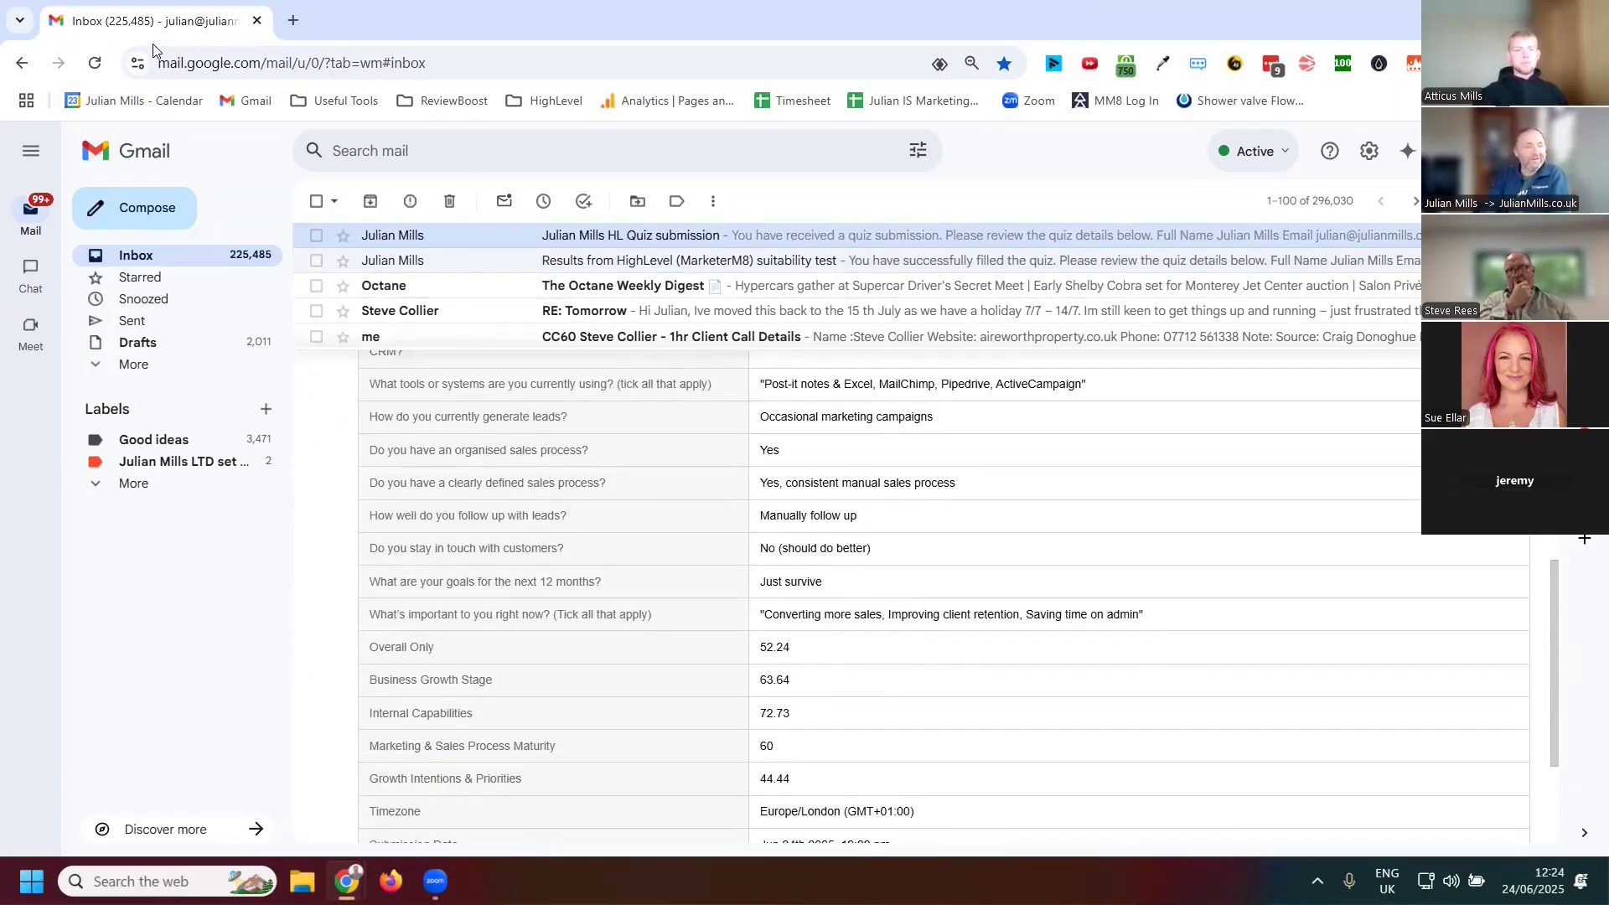
# Switch to the website and scroll through the Assessment Results to compare the overall and category scores
pyautogui.hotkey('alt', 'Tab')
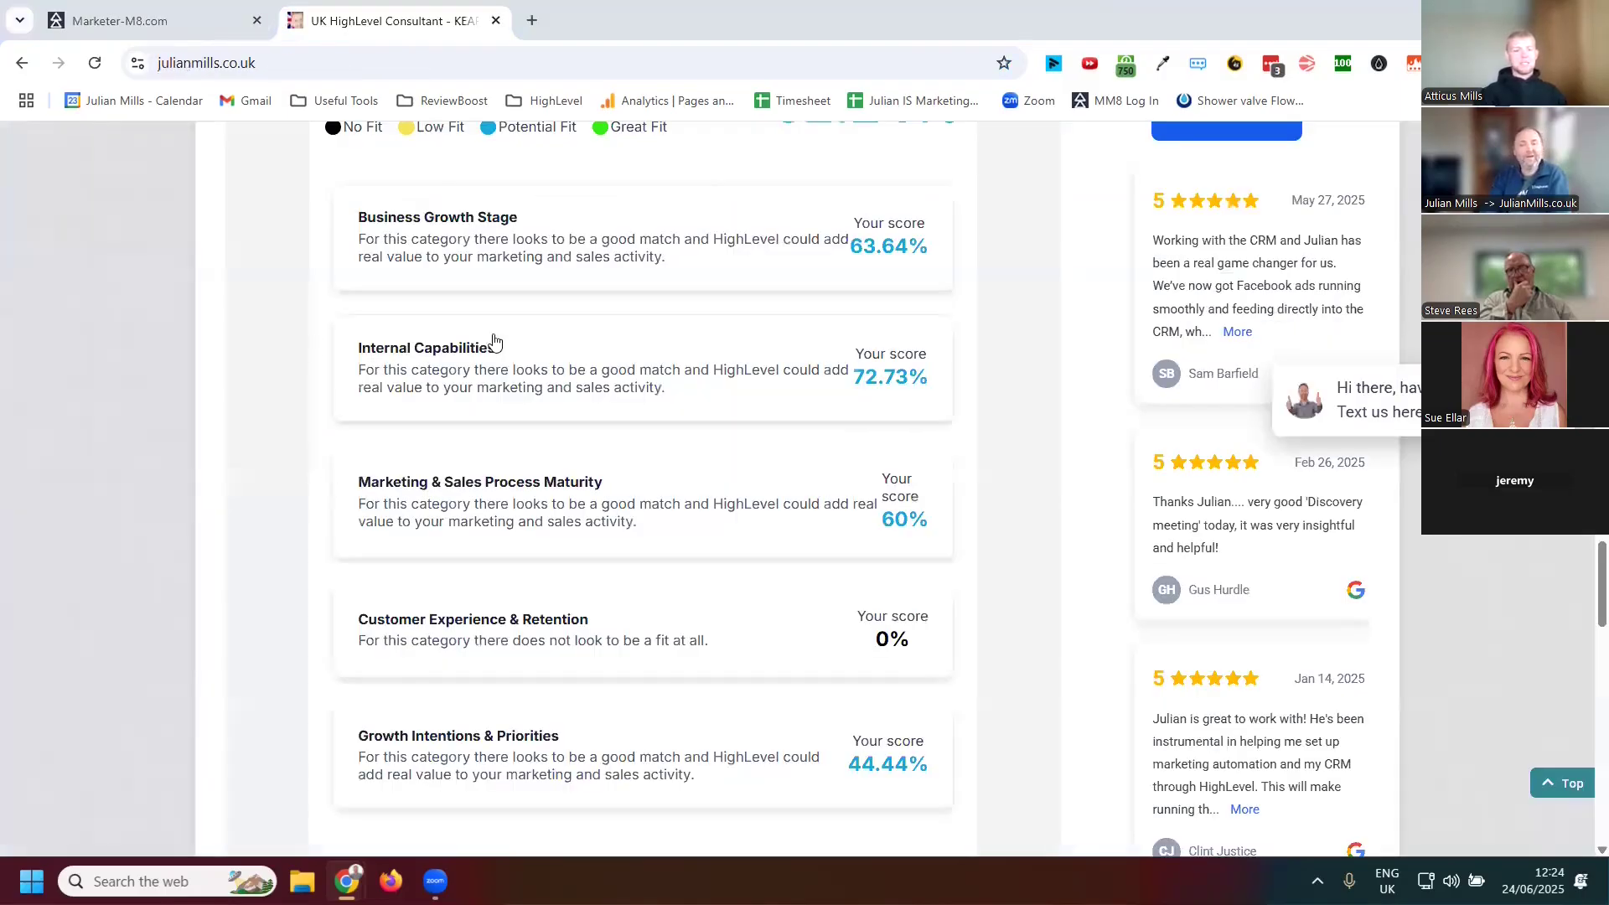
pyautogui.scroll(-5, 803, 410)
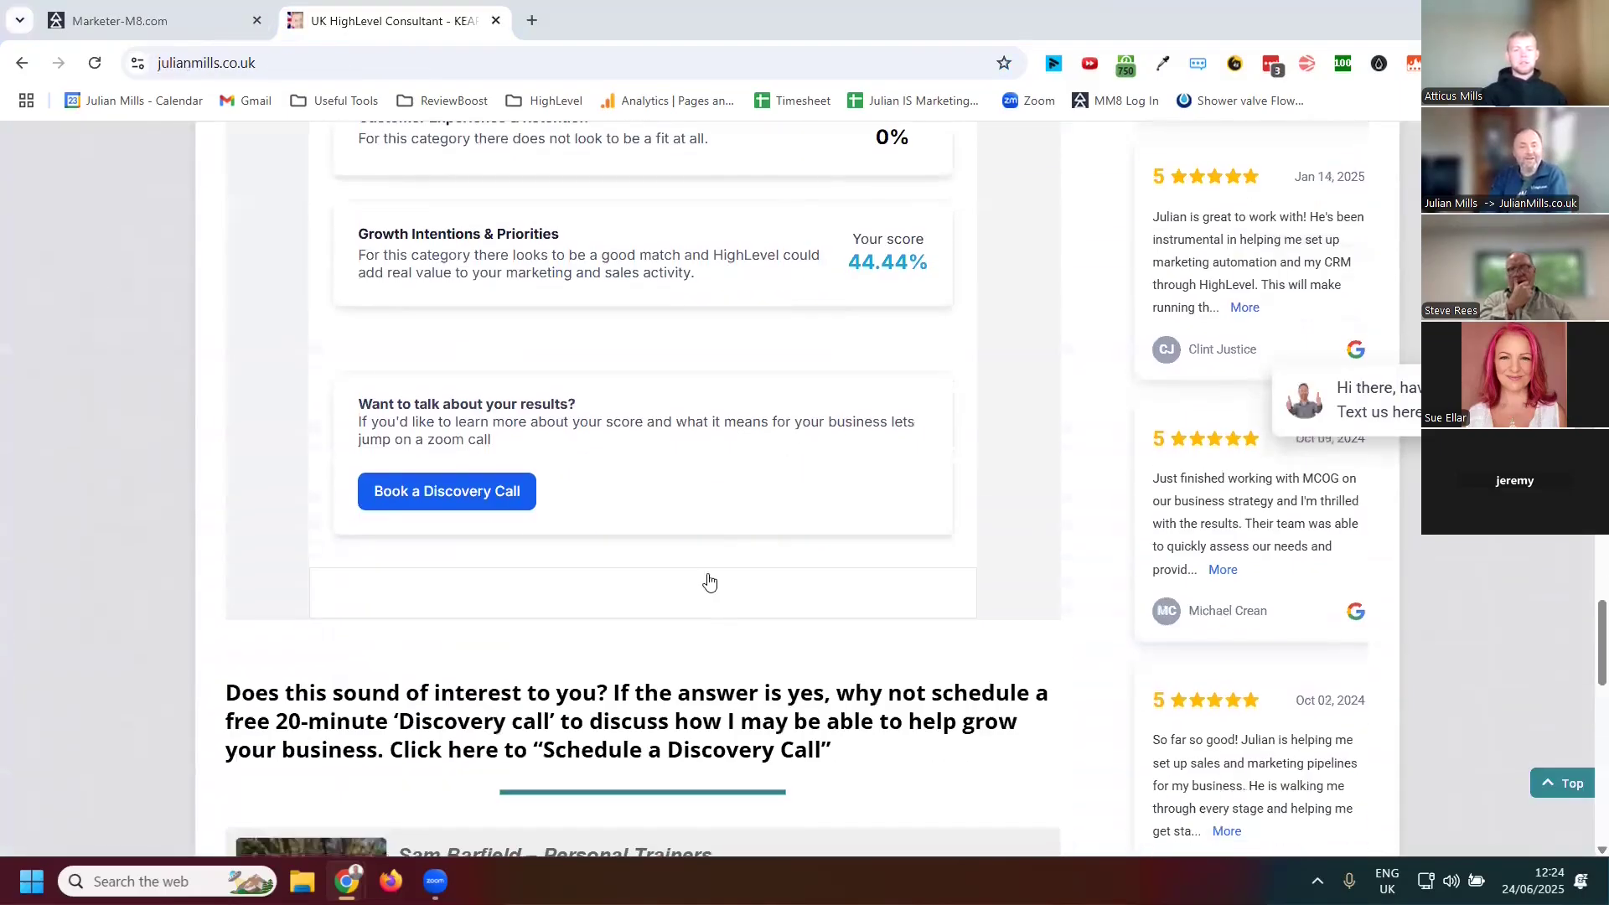
pyautogui.scroll(3, 704, 578)
pyautogui.scroll(6, 621, 373)
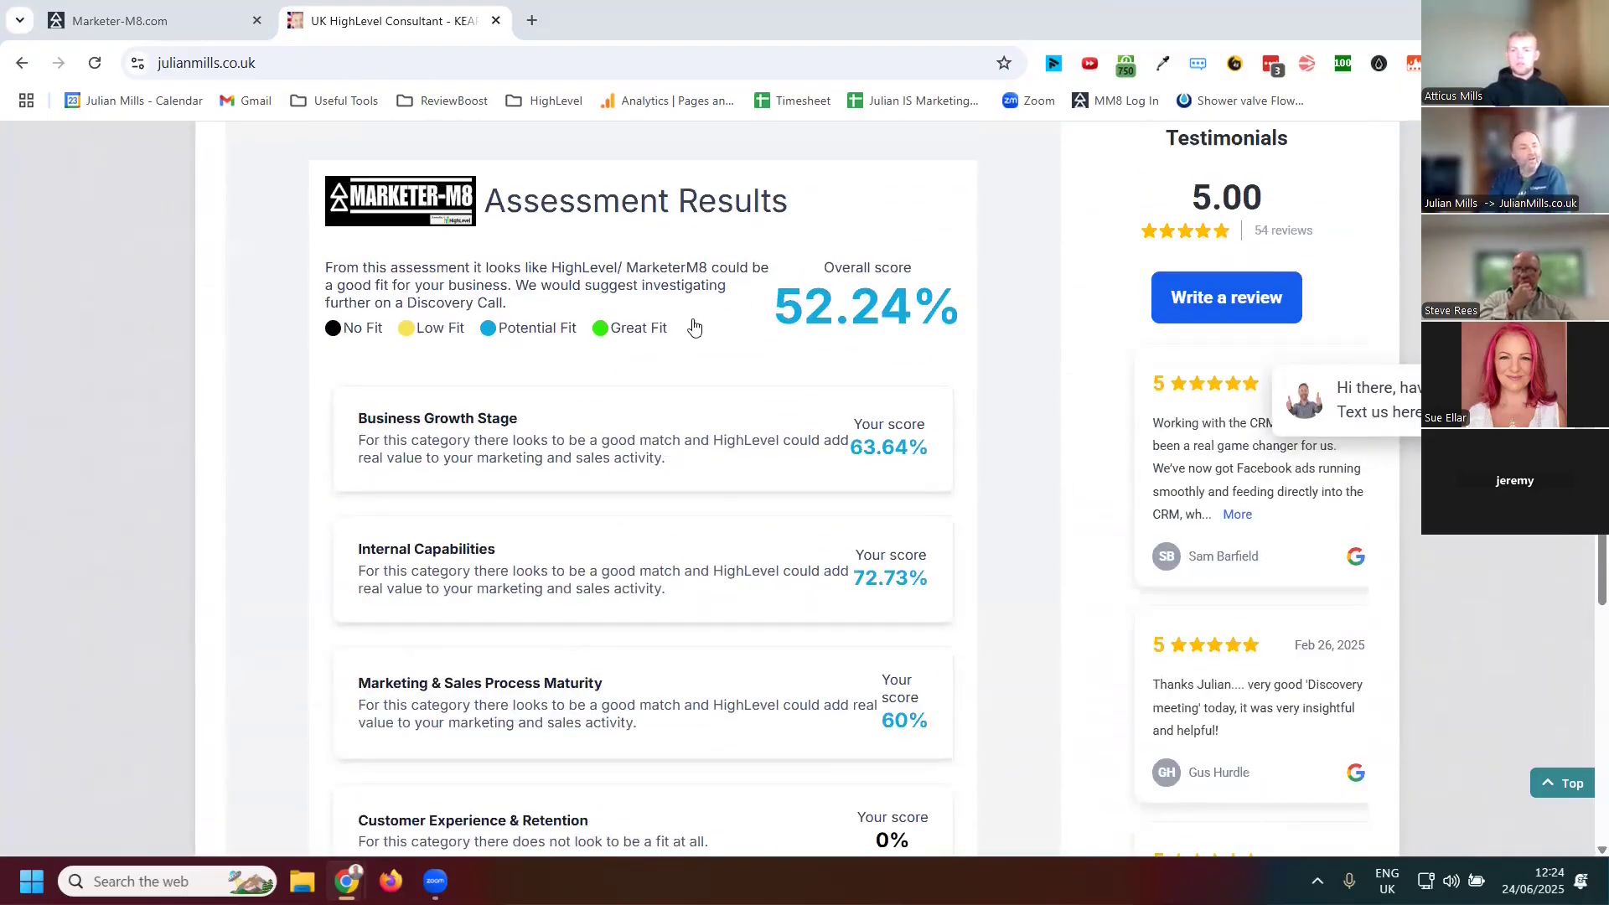
pyautogui.scroll(-4, 662, 398)
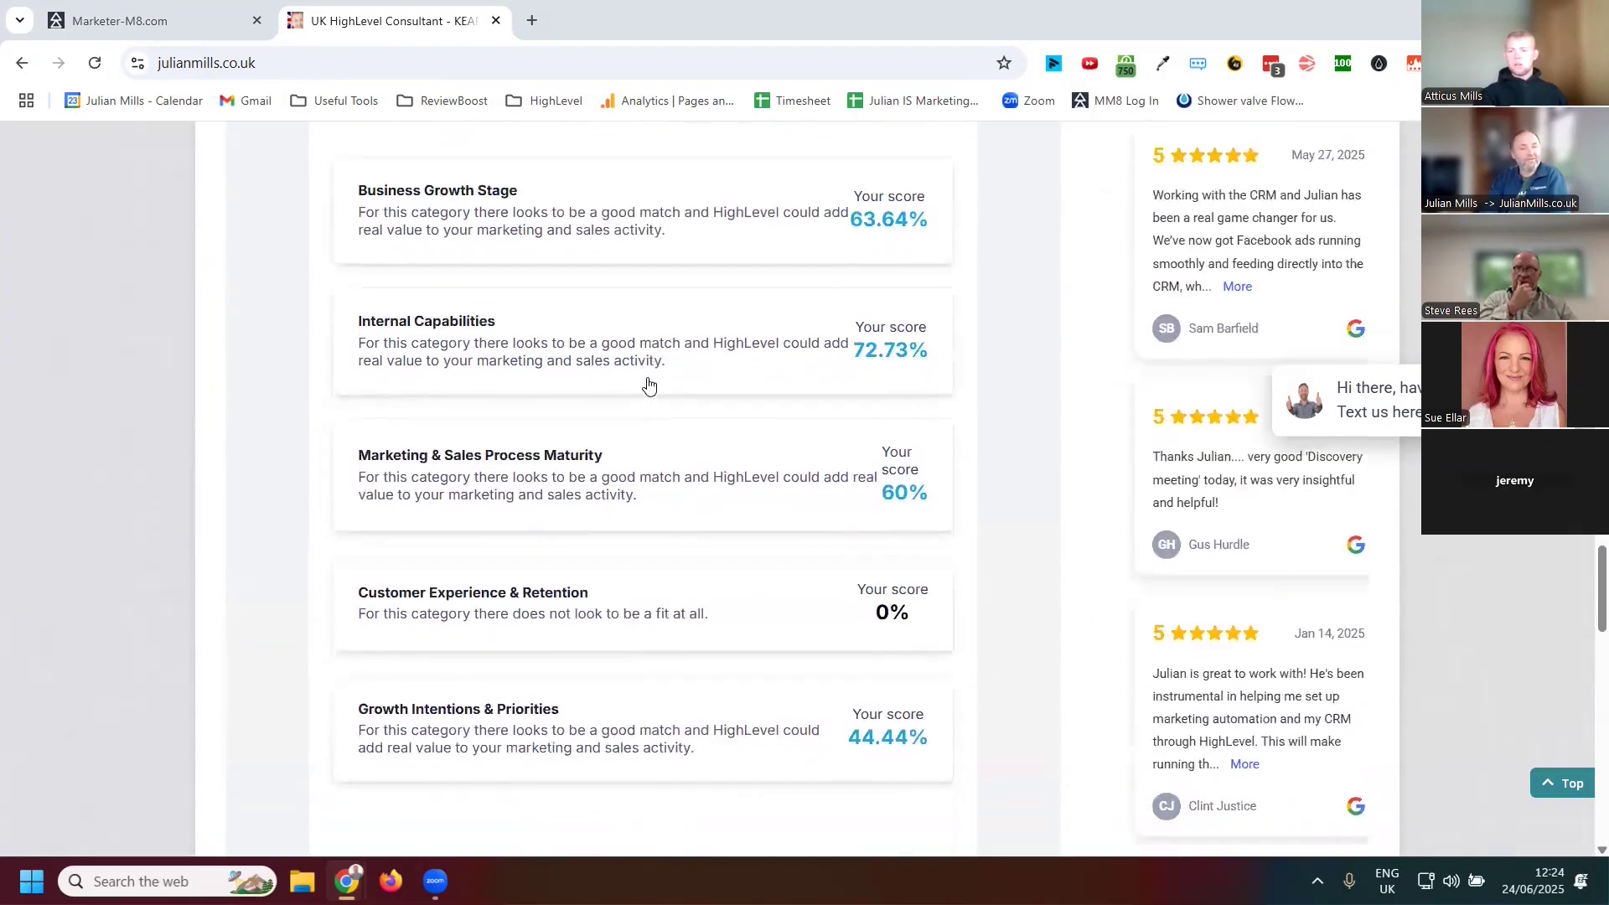
pyautogui.scroll(3, 649, 369)
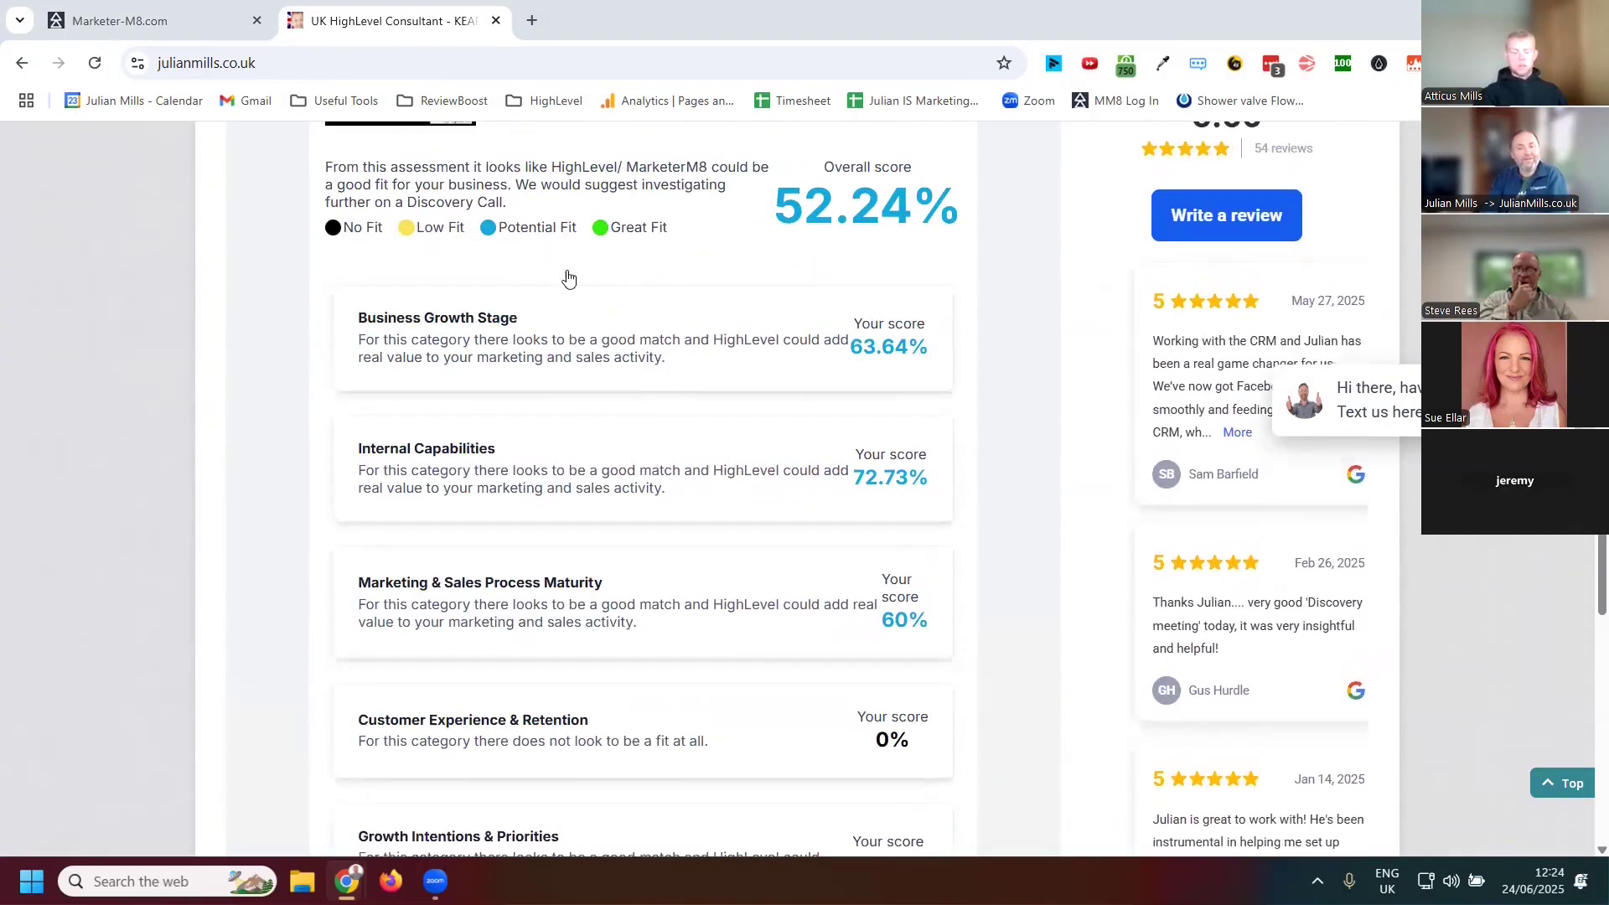
pyautogui.scroll(-7, 611, 344)
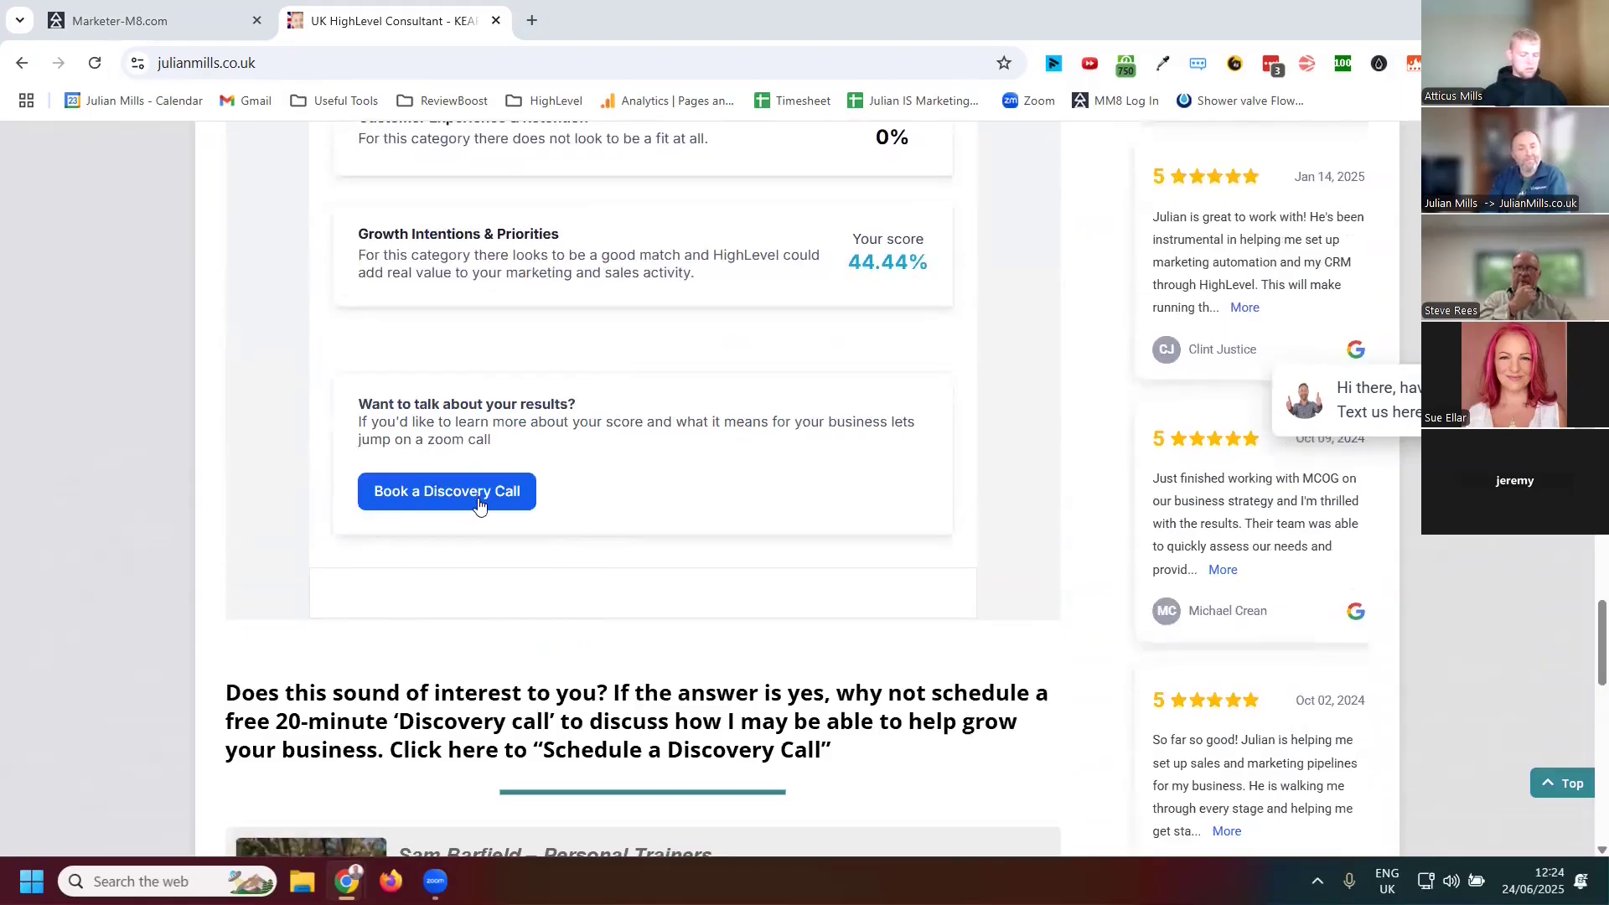
pyautogui.scroll(7, 560, 514)
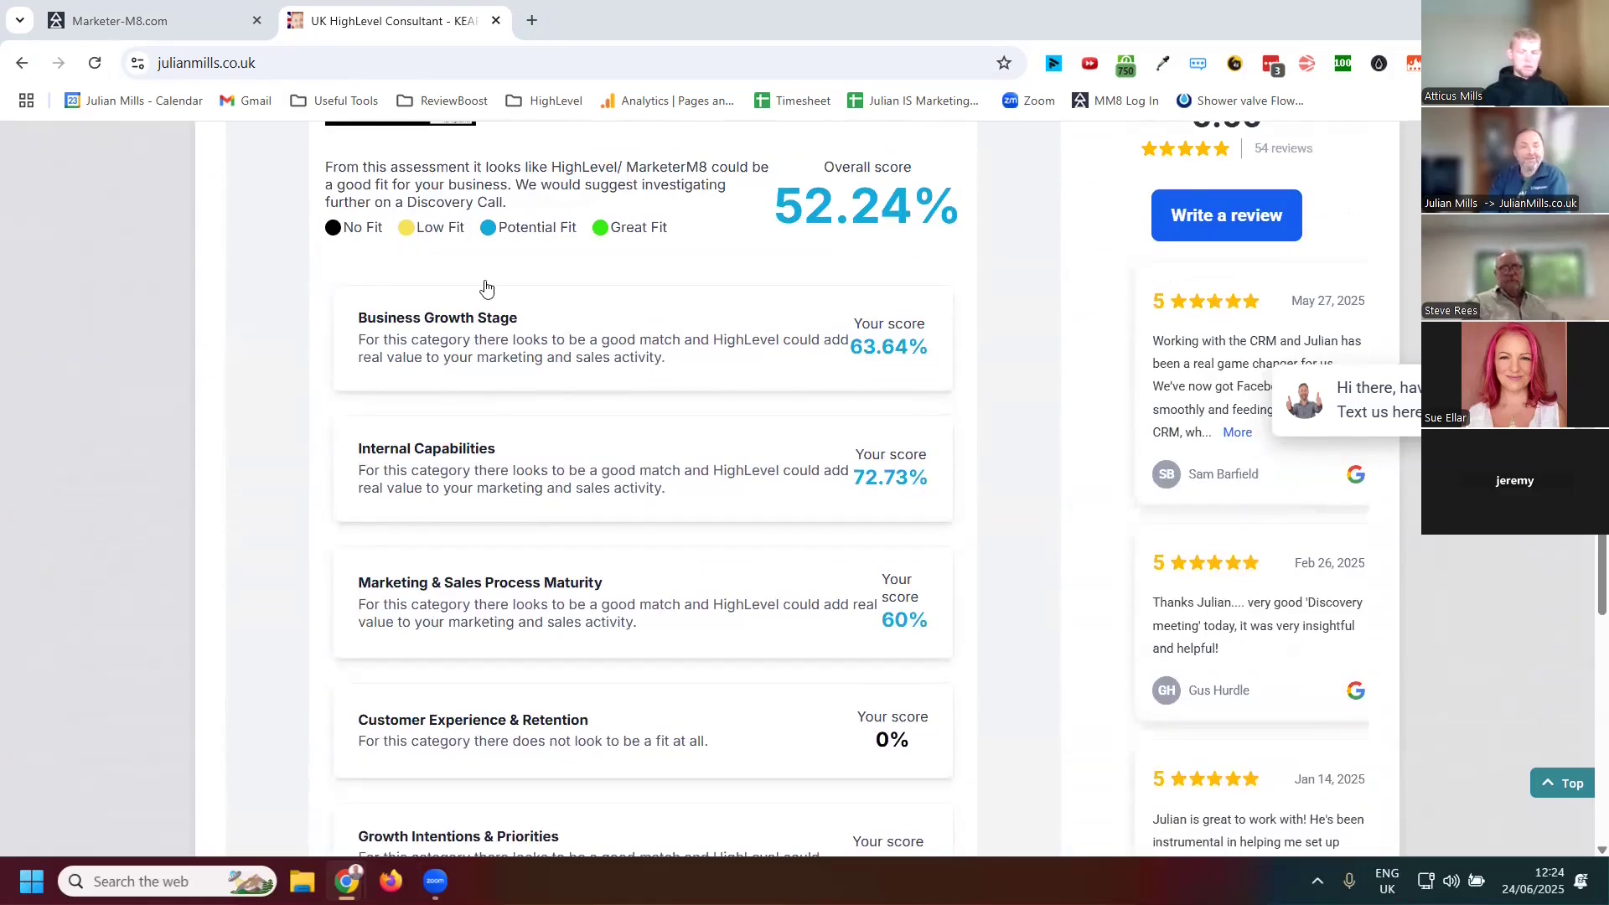
pyautogui.scroll(-6, 662, 436)
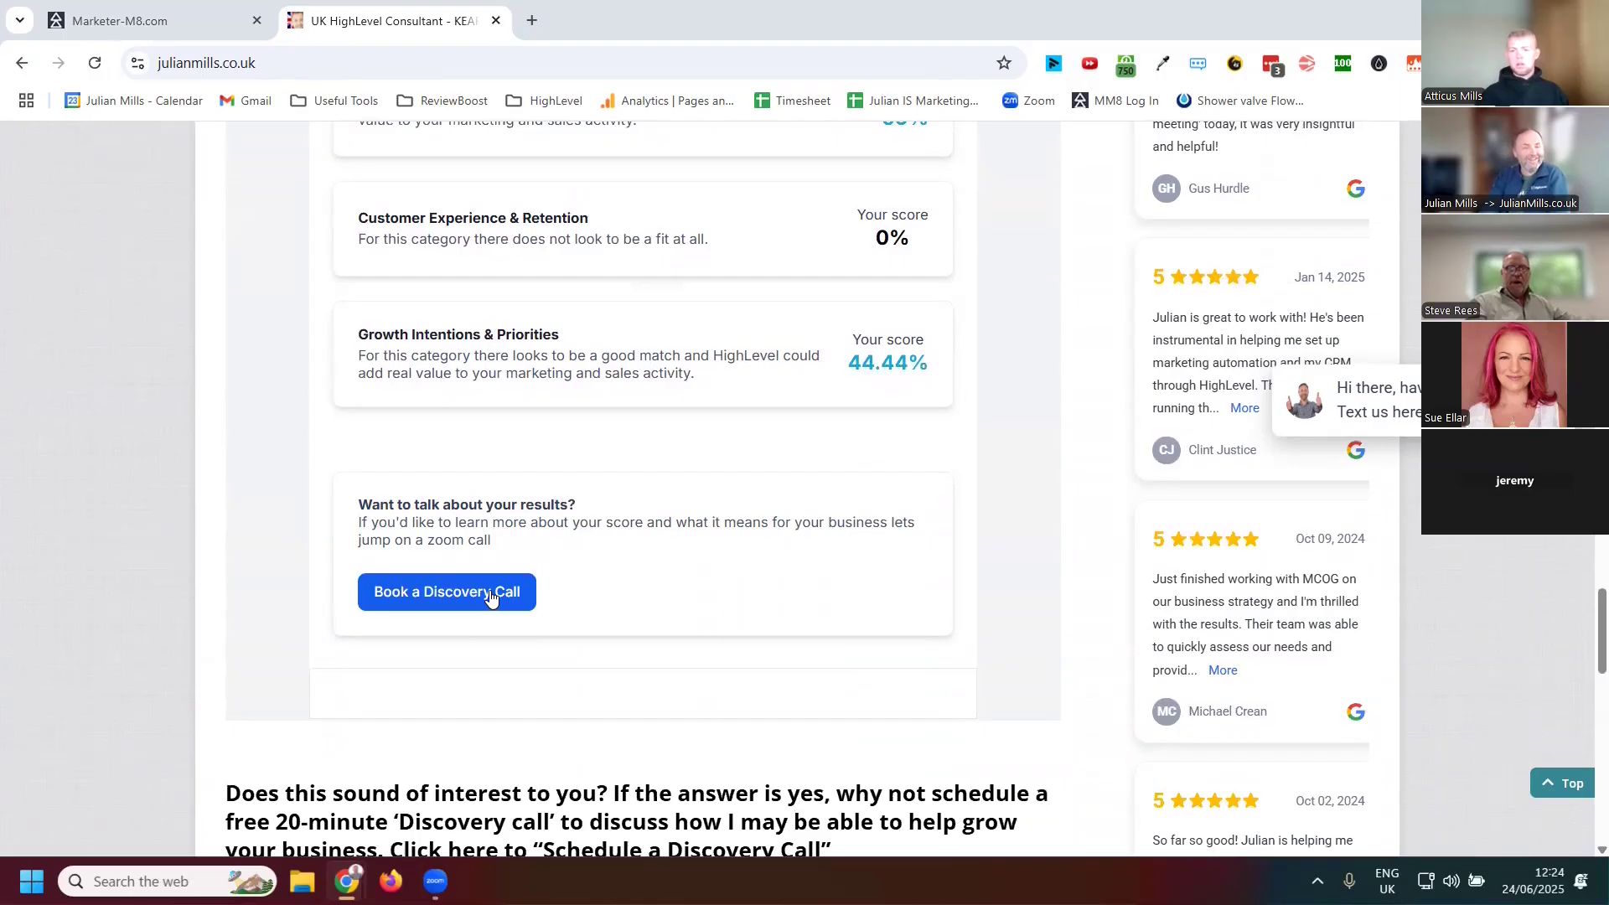
pyautogui.scroll(8, 584, 575)
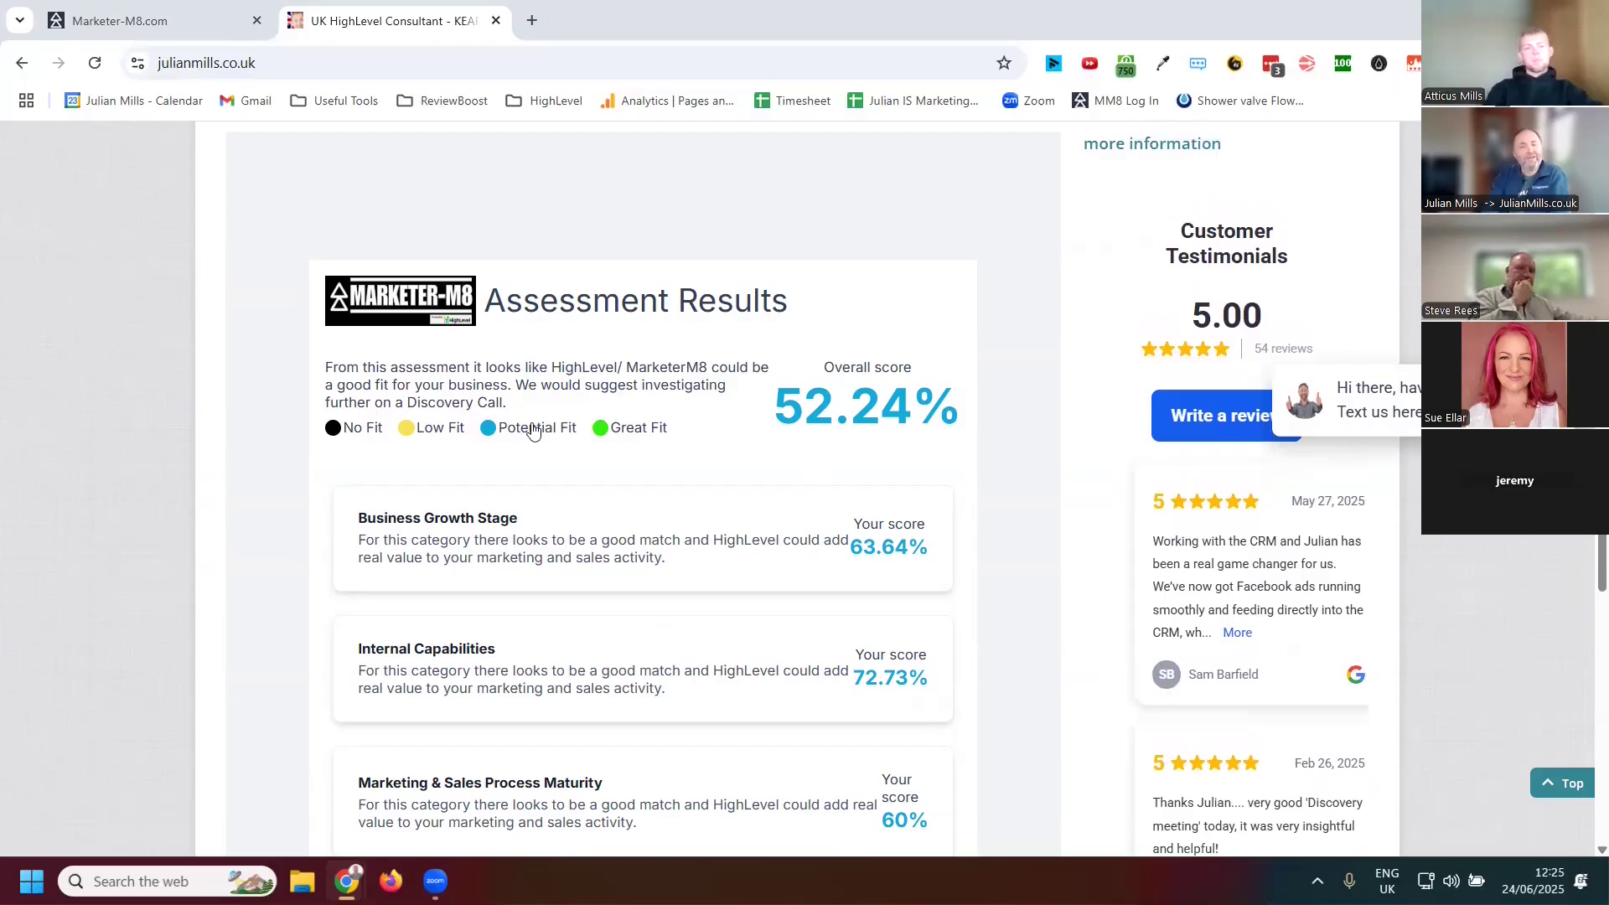
pyautogui.scroll(-10, 629, 474)
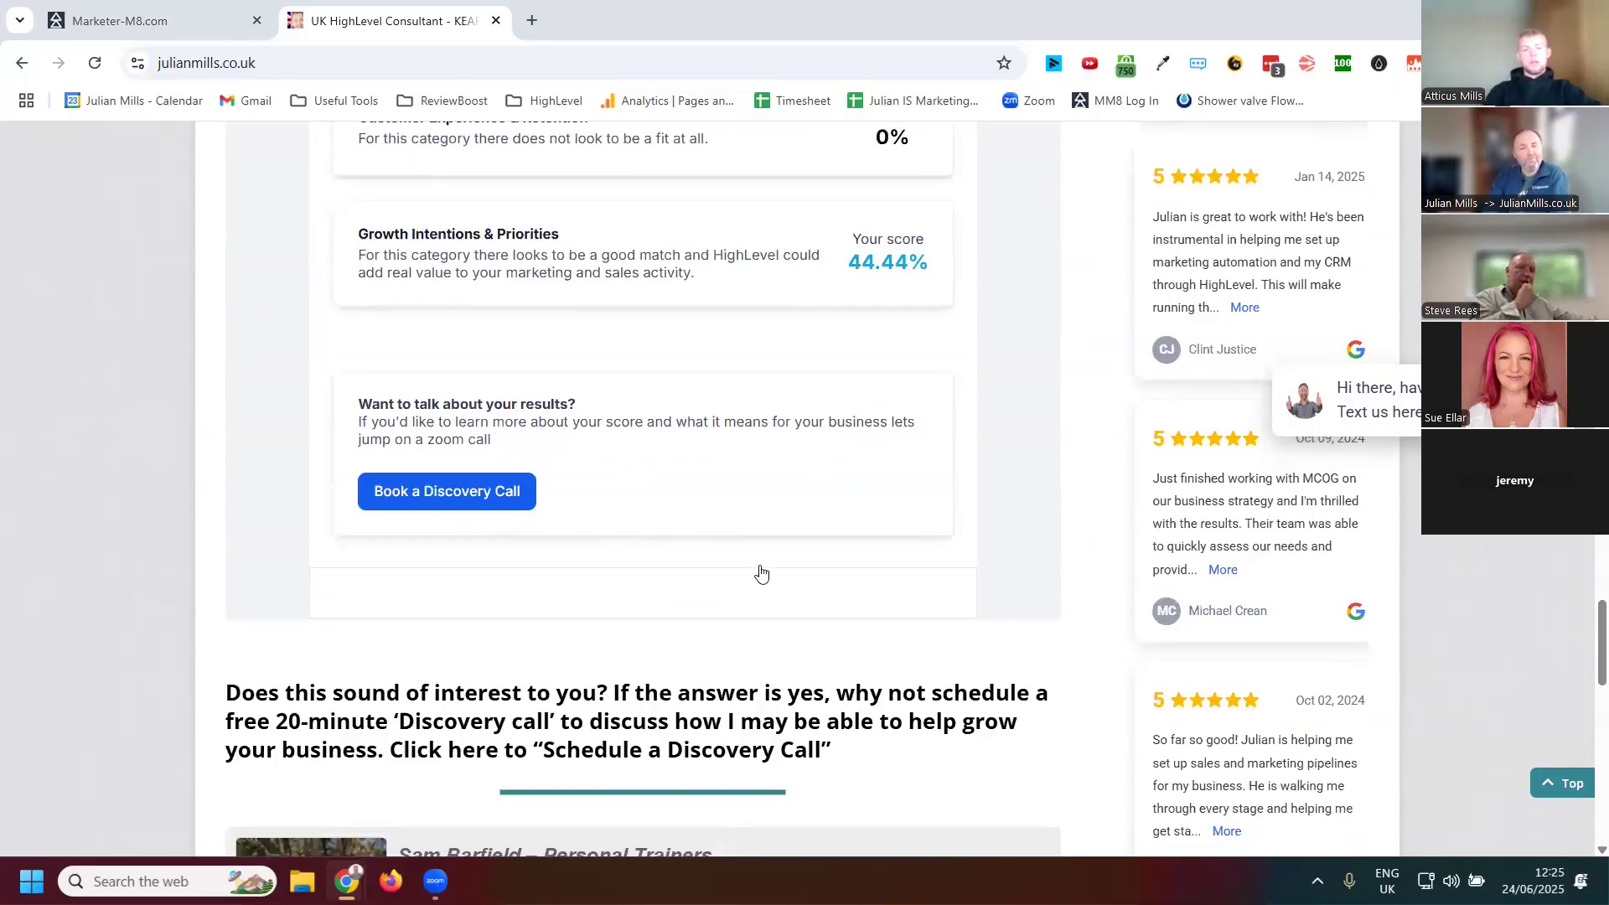
pyautogui.scroll(10, 761, 574)
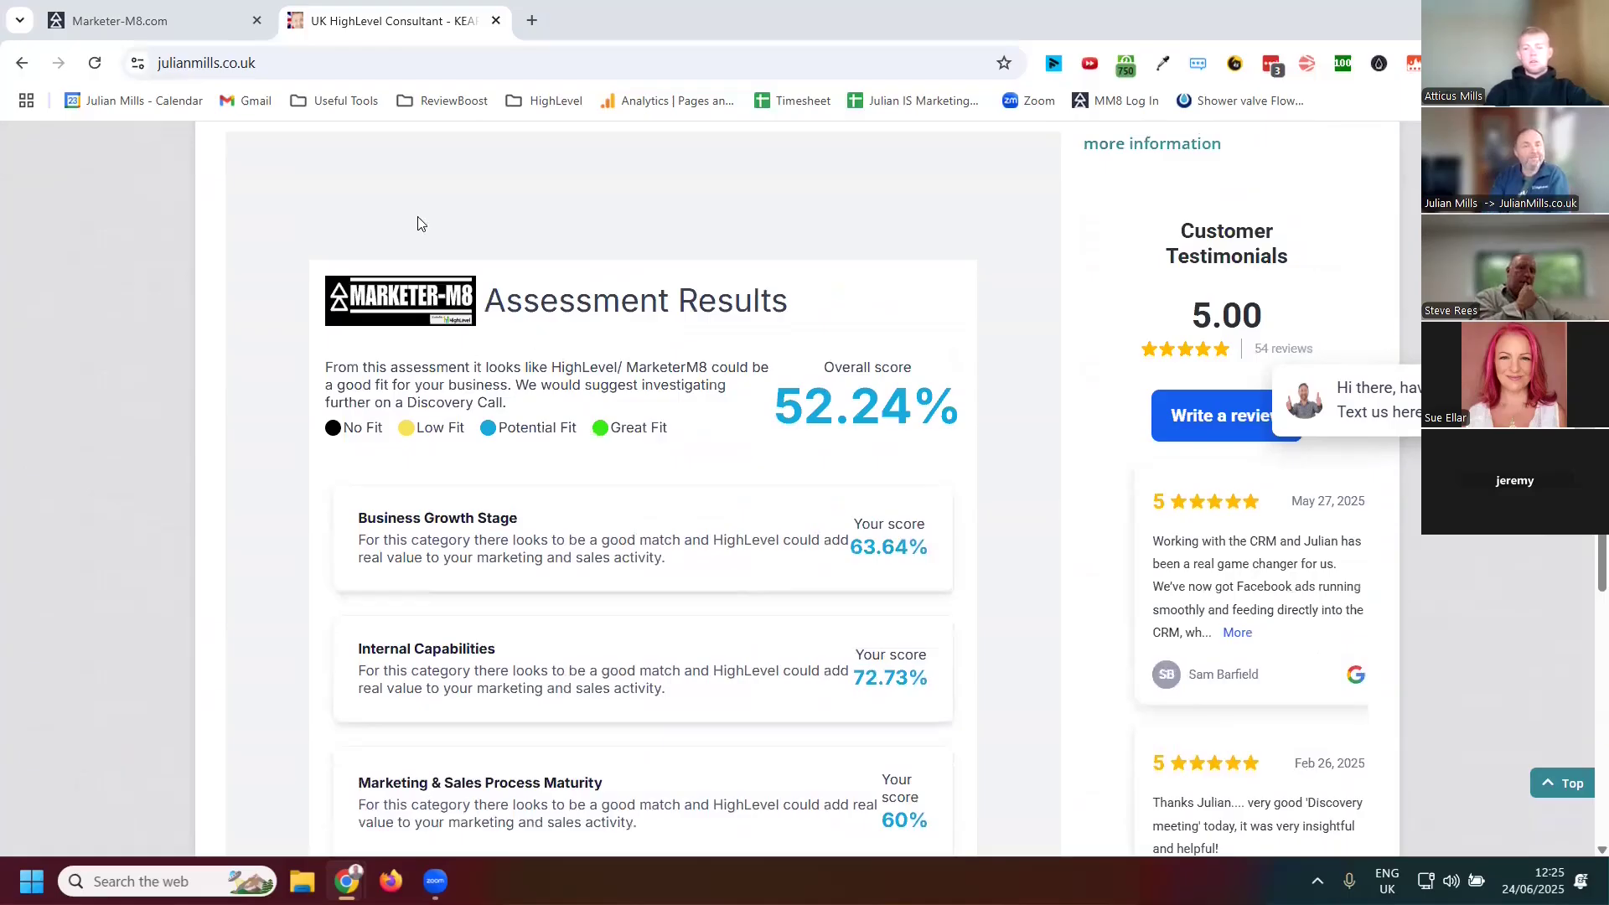
# Switch to the Marketer-M8 tab, open the Julian Mills Quiz in the quiz builder and reload the page
pyautogui.click(156, 20)
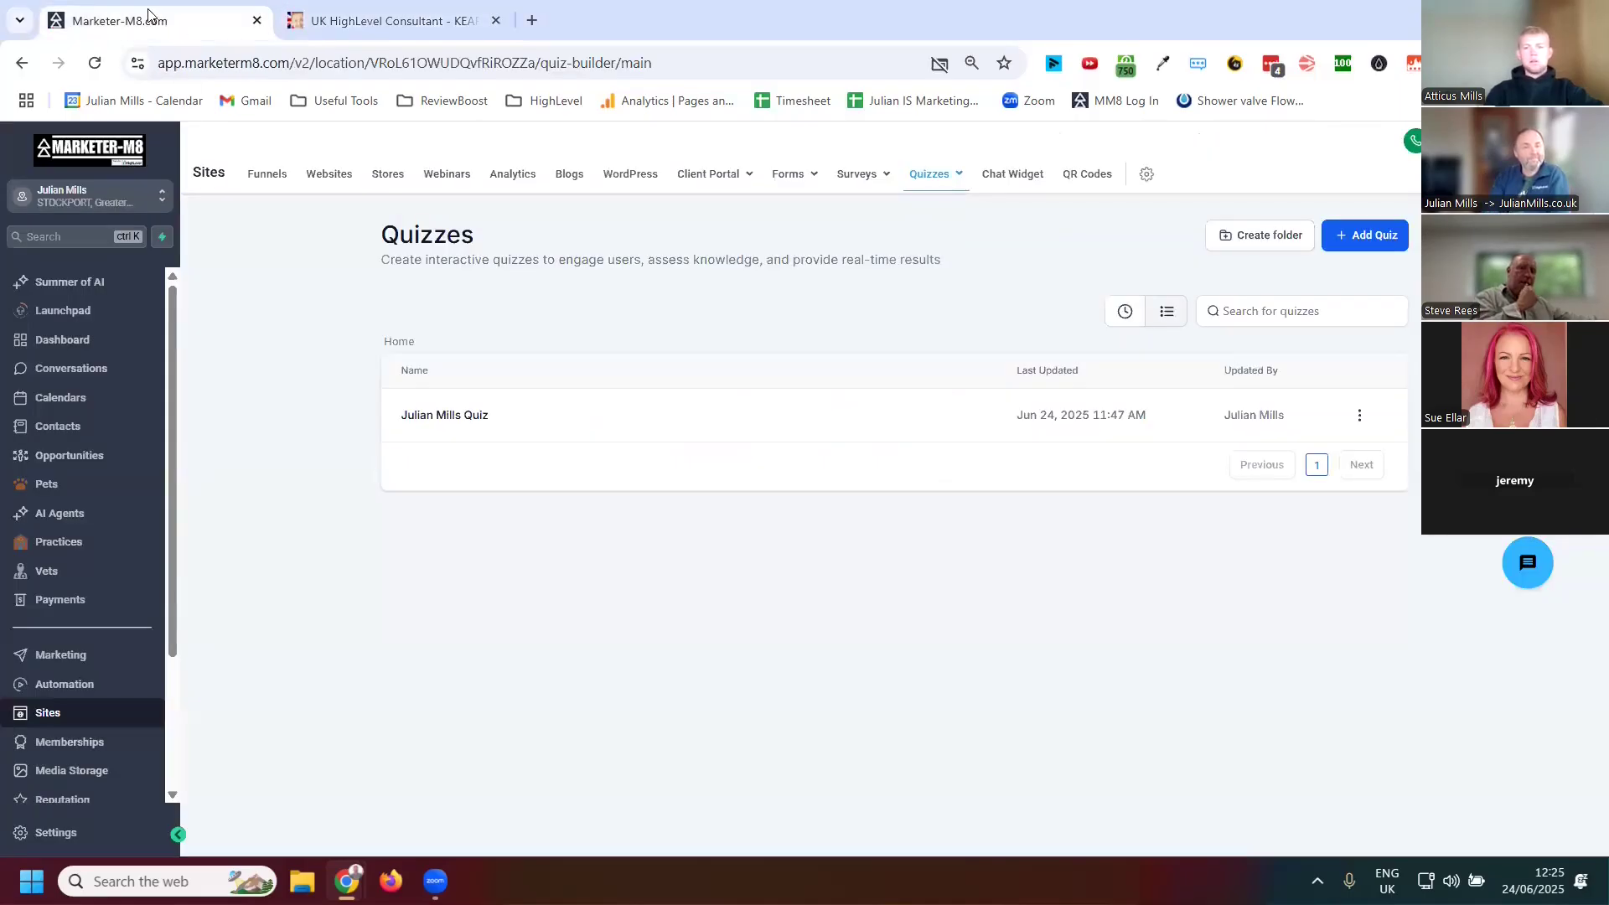
pyautogui.click(483, 417)
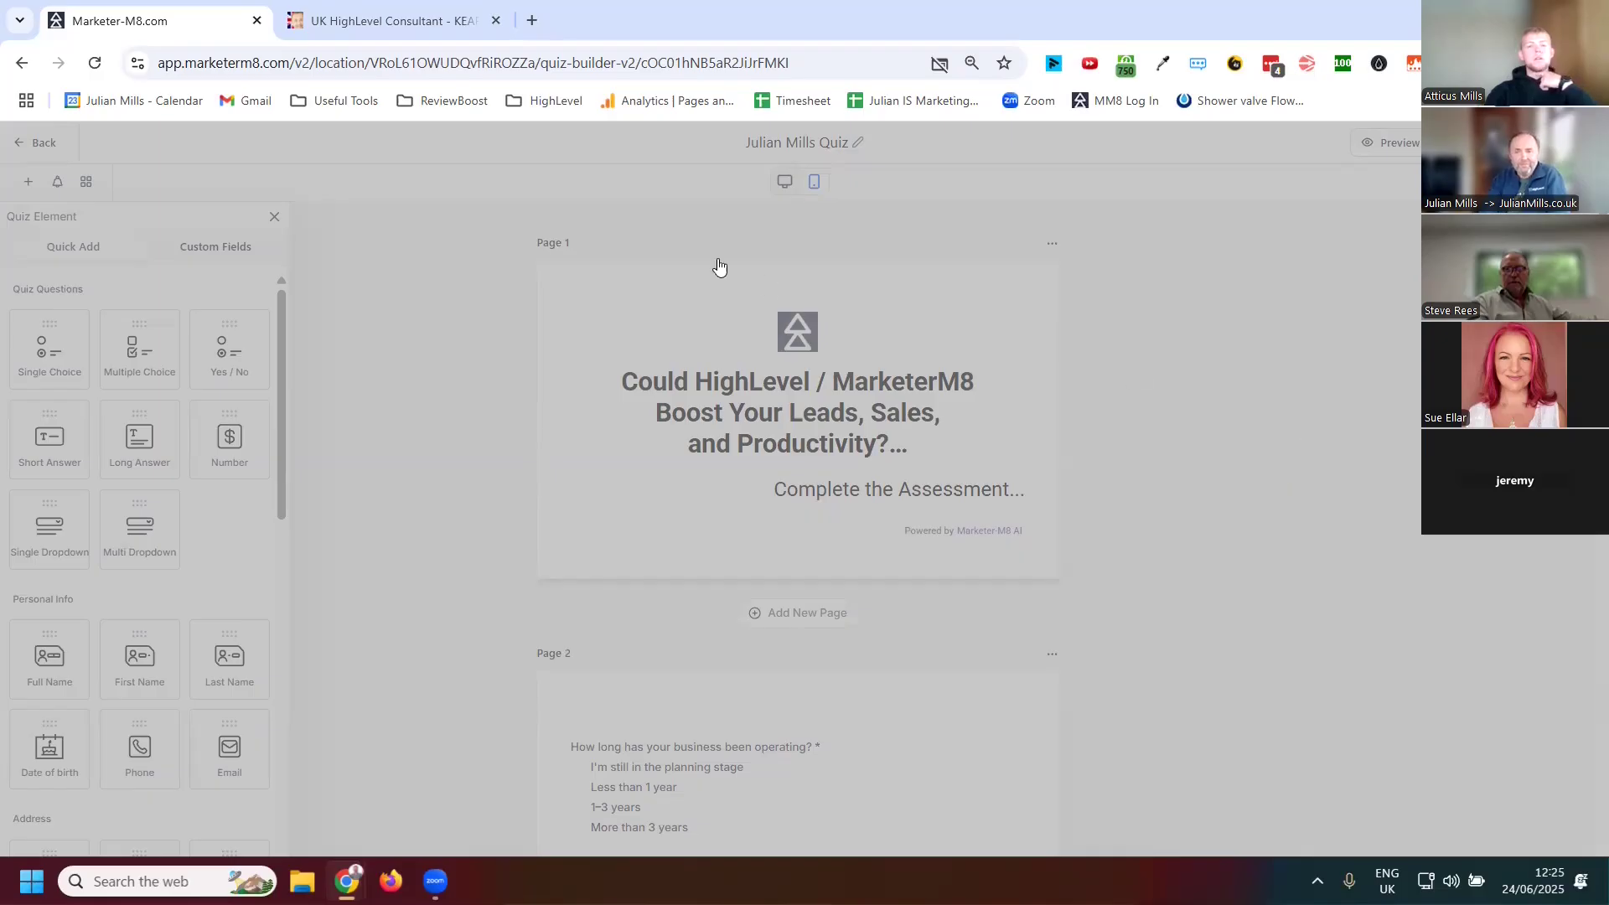
pyautogui.click(96, 64)
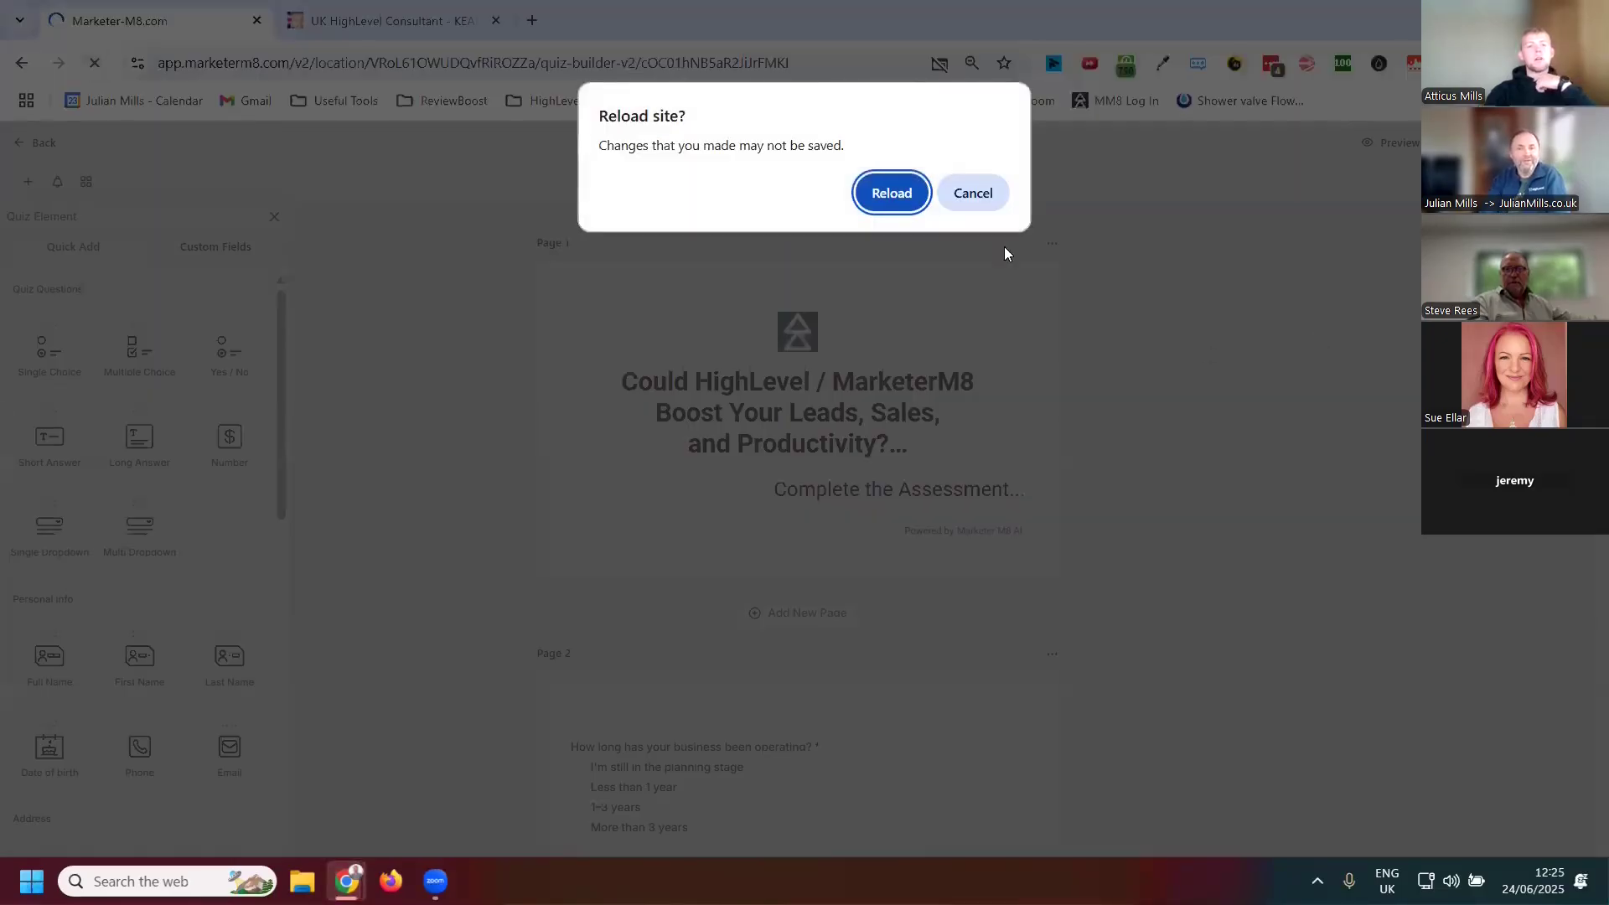
pyautogui.click(915, 203)
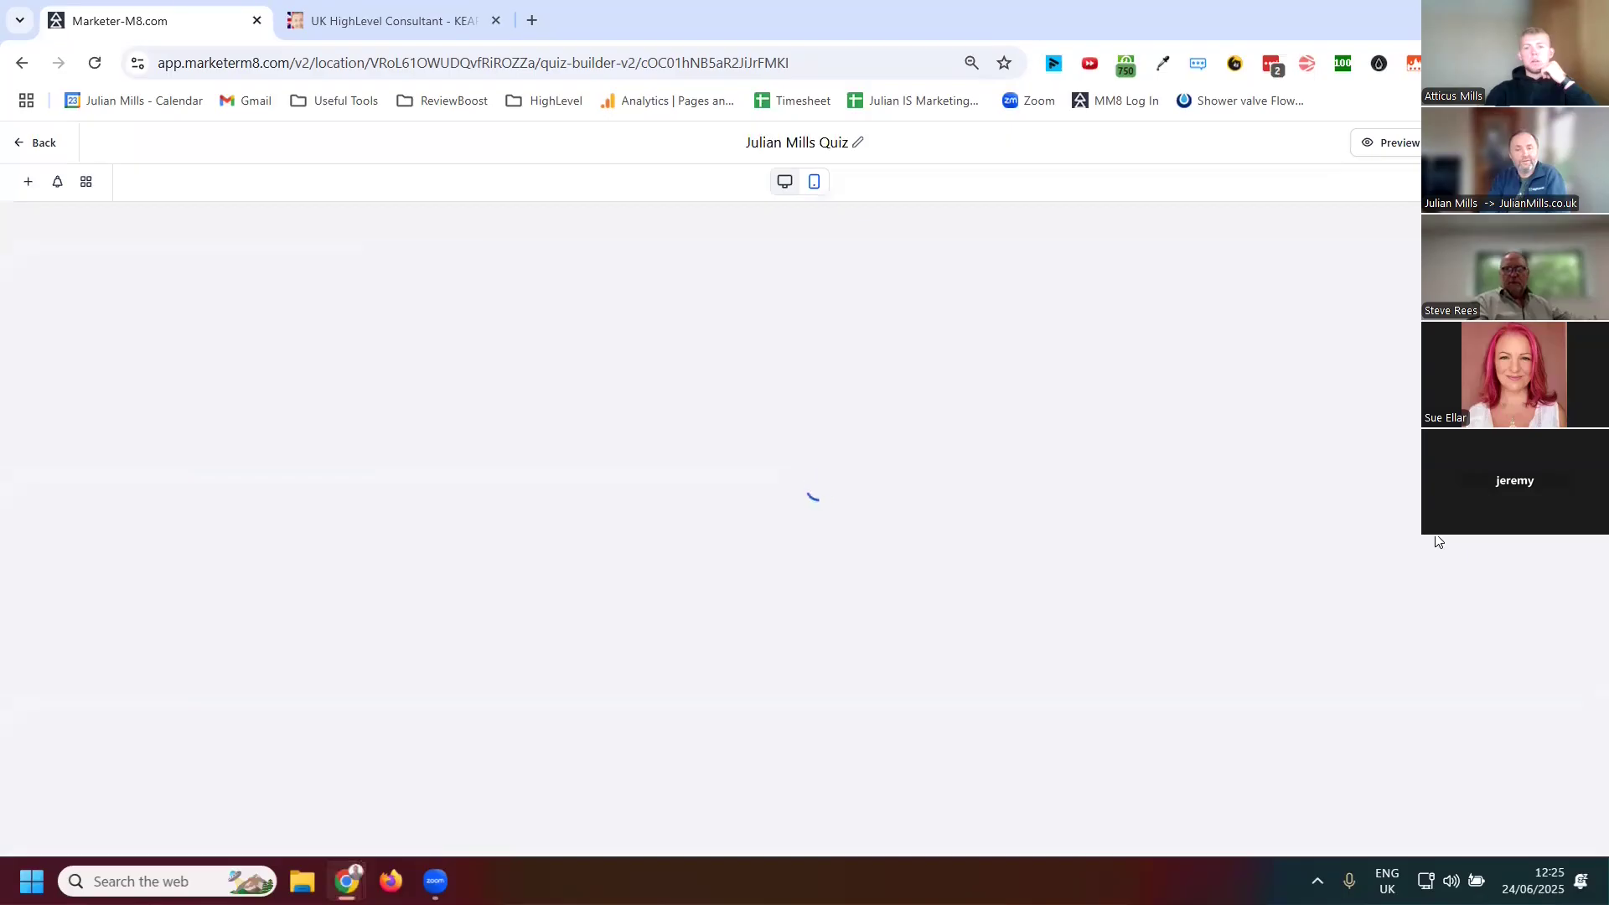
# Scroll through the quiz builder pages to review the questions and the final details page
pyautogui.scroll(-3, 1312, 462)
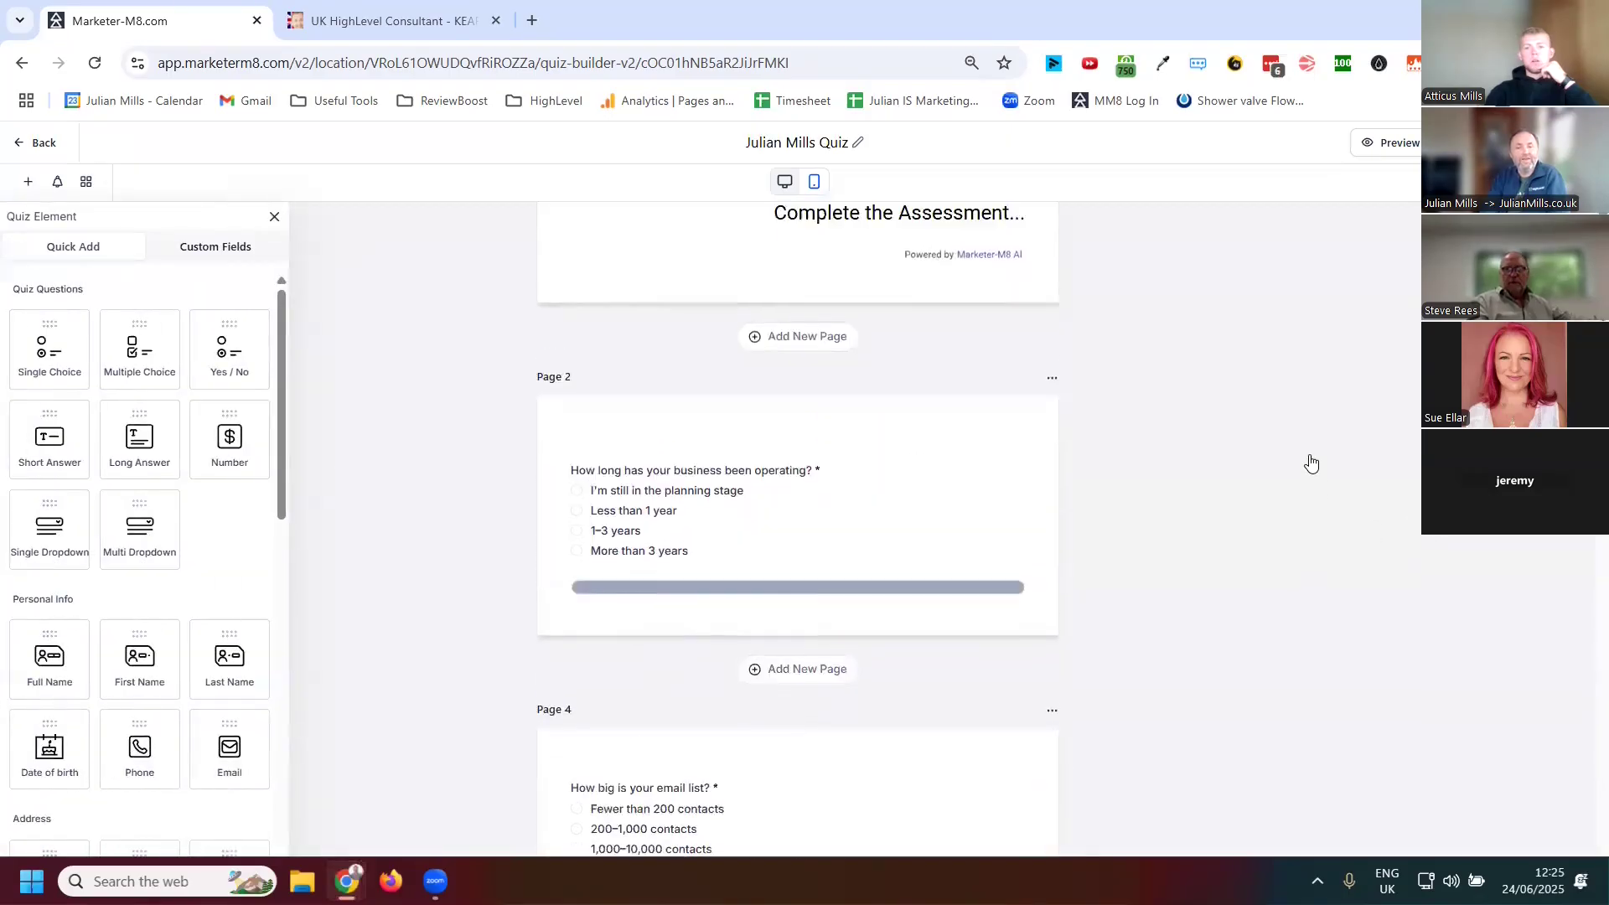
pyautogui.scroll(3, 1312, 463)
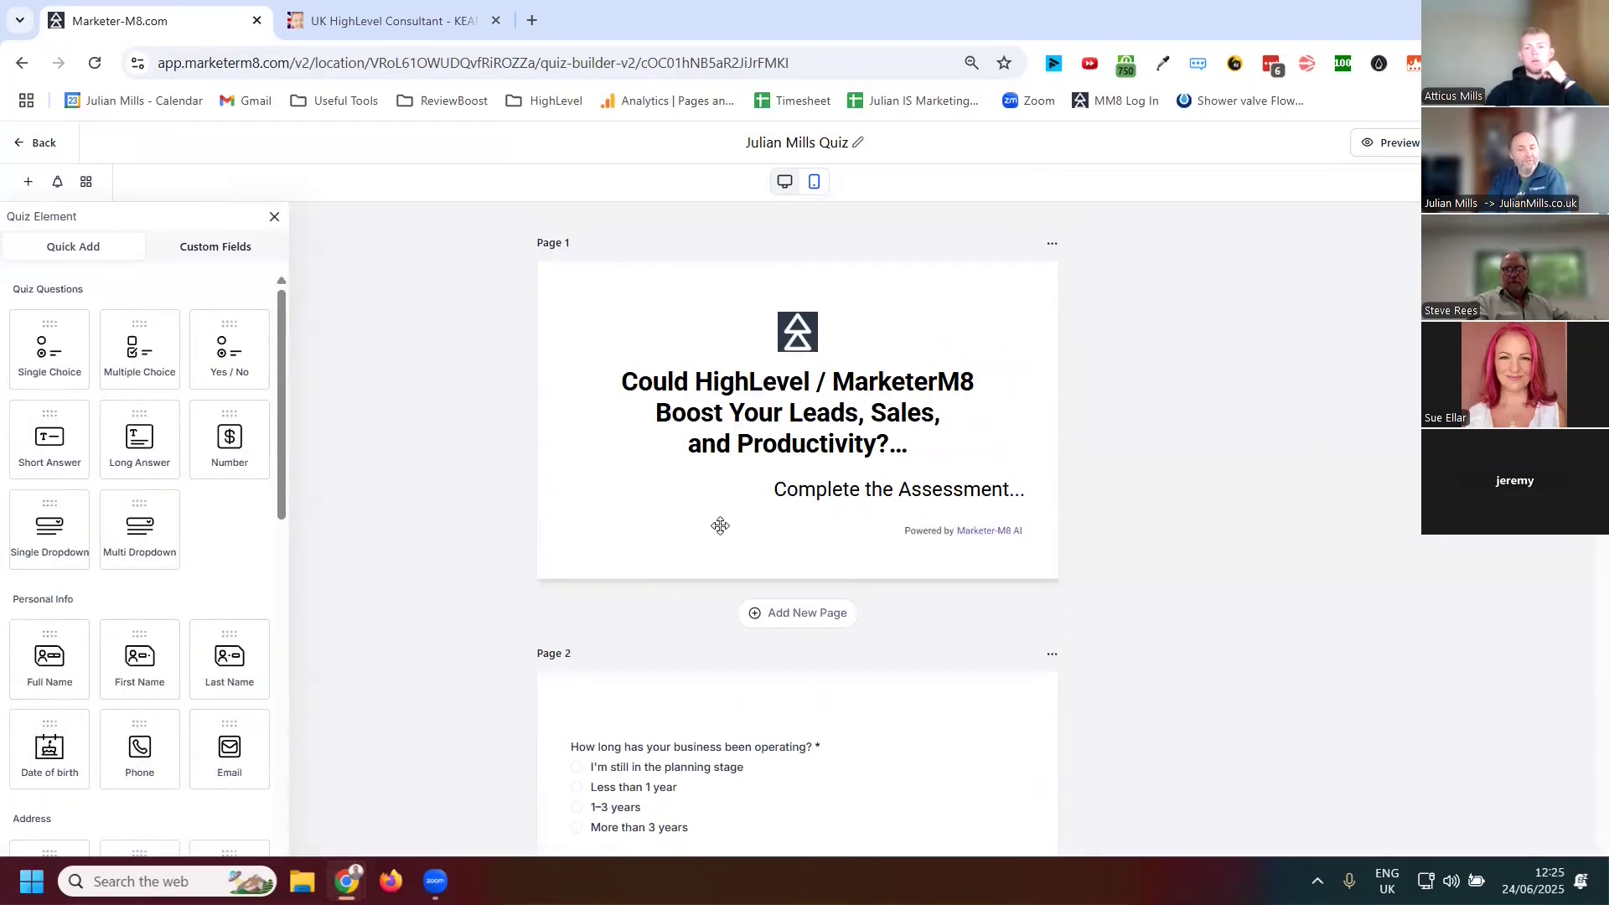
pyautogui.scroll(-1, 721, 534)
pyautogui.scroll(-1, 720, 534)
pyautogui.scroll(-9, 711, 588)
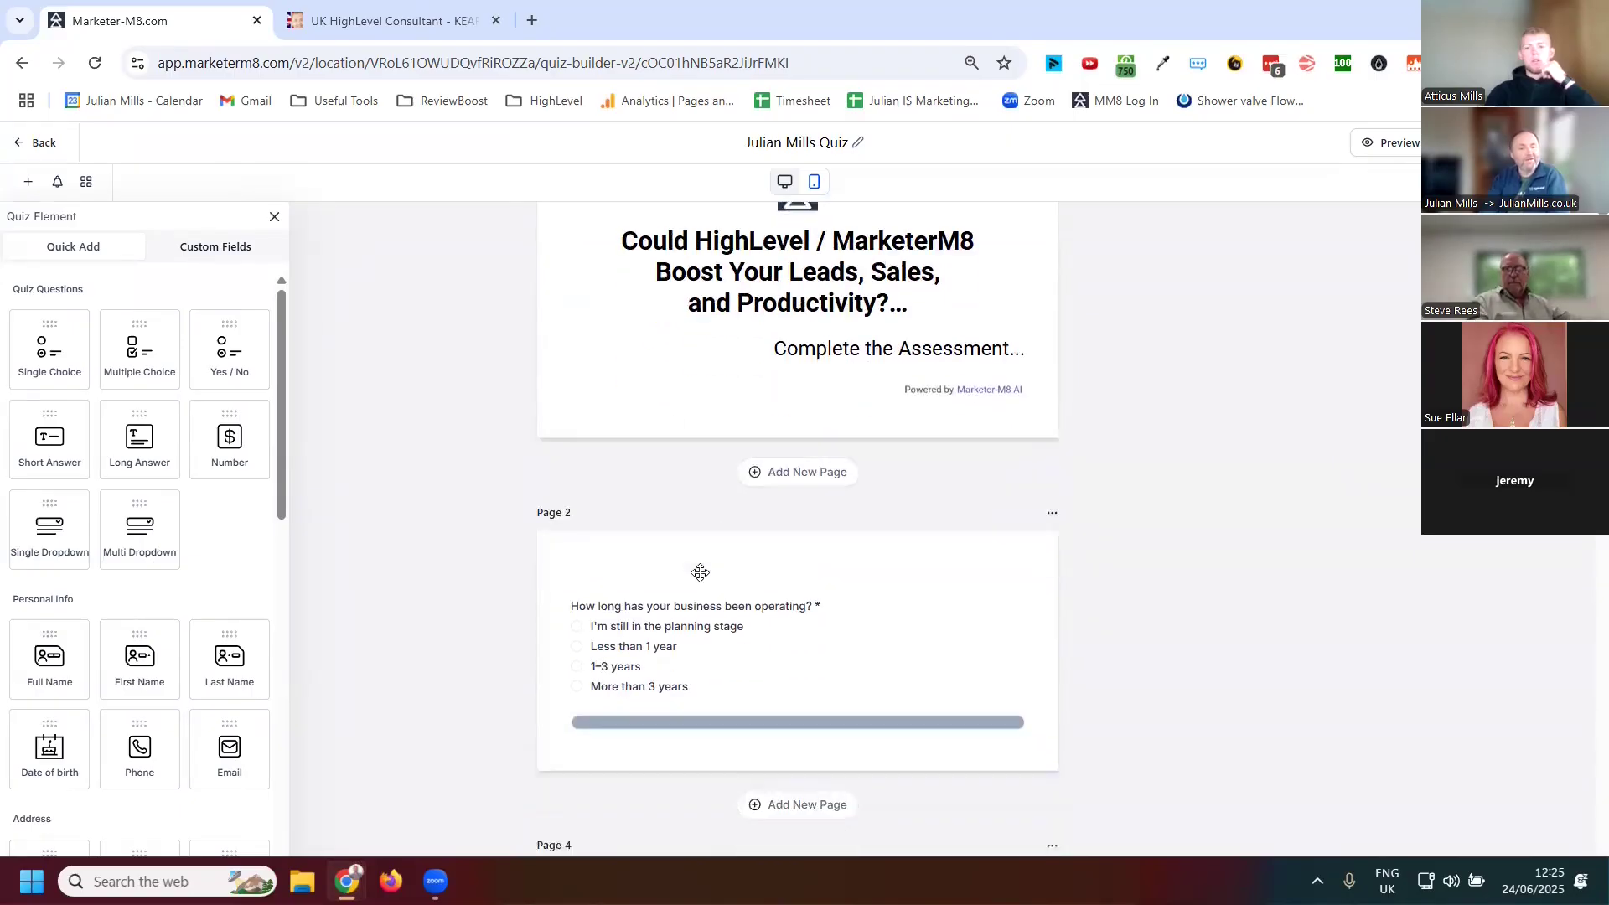
pyautogui.scroll(-10, 718, 475)
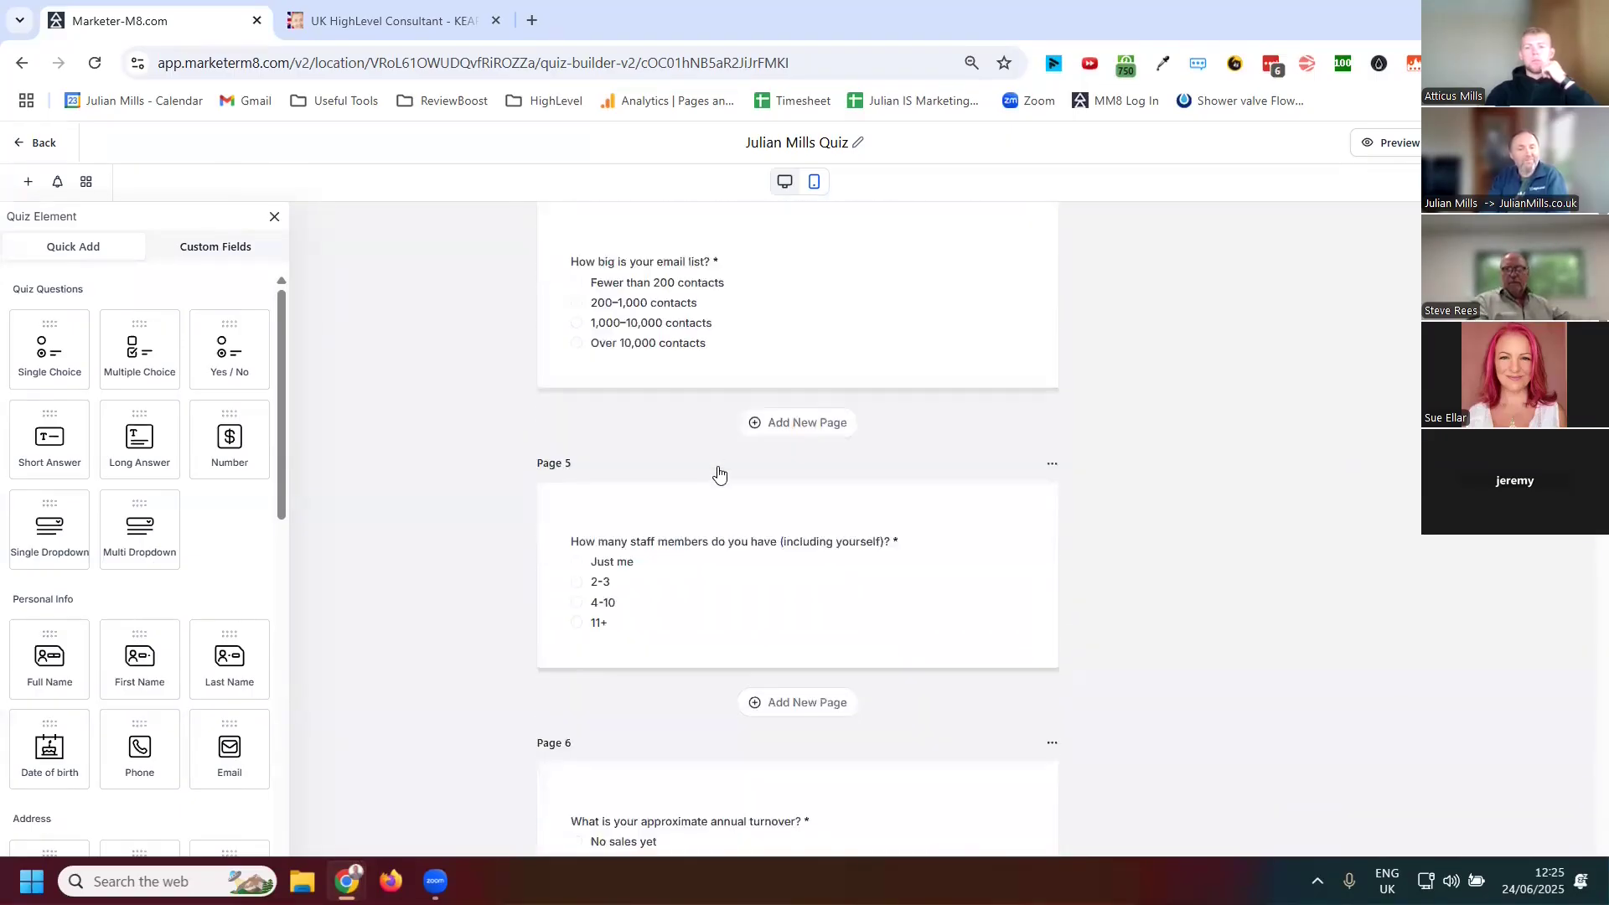
pyautogui.scroll(-14, 722, 507)
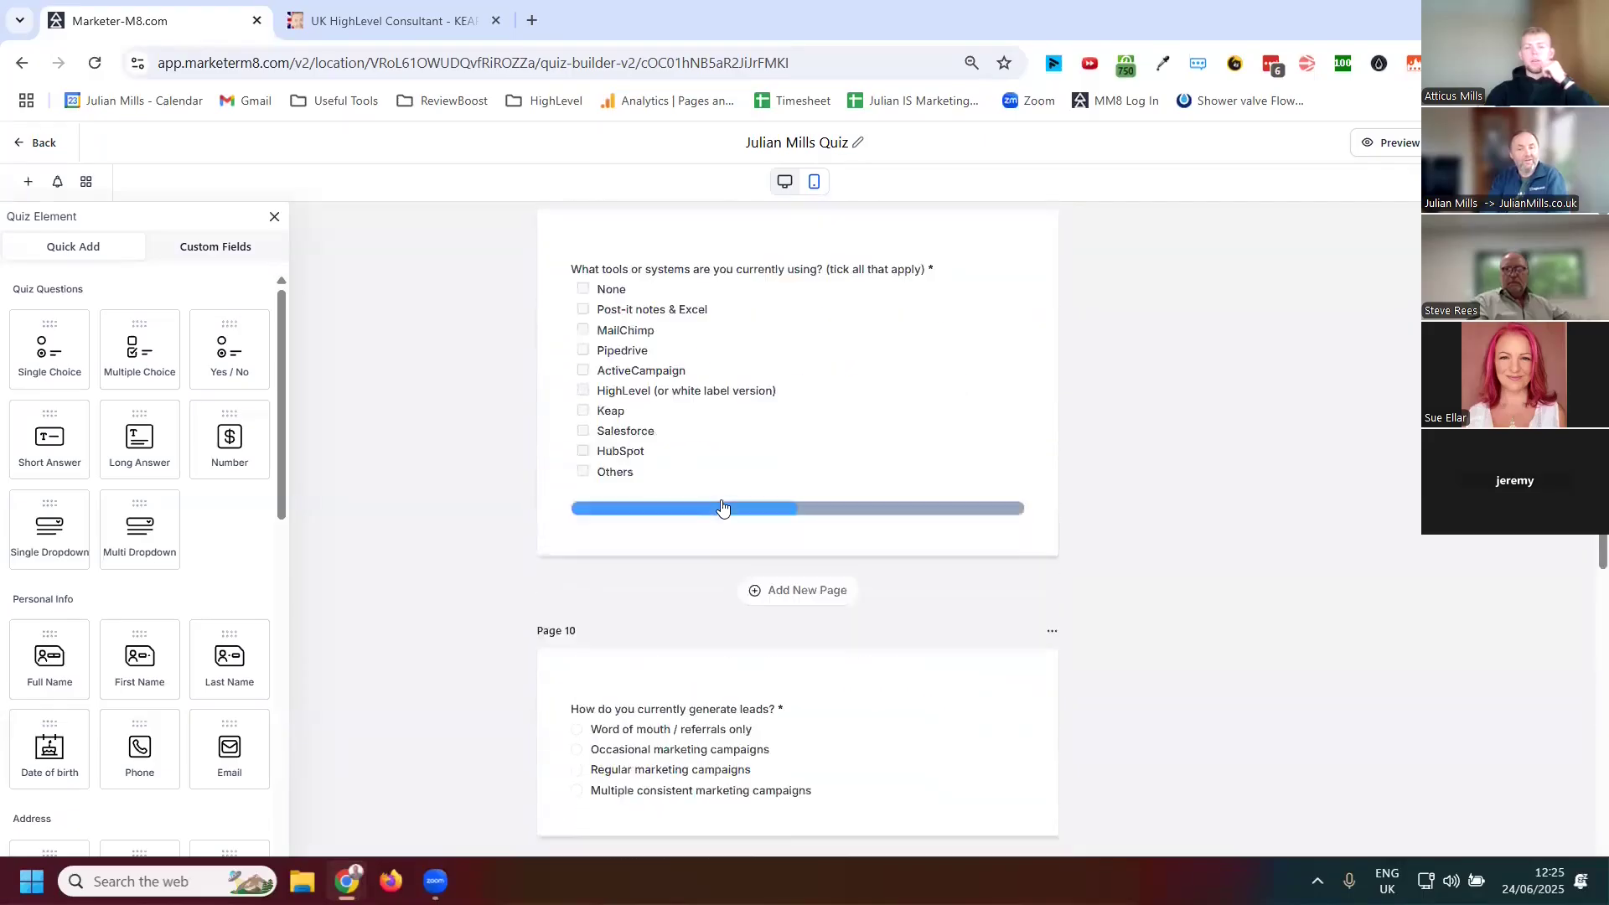
pyautogui.scroll(-12, 873, 589)
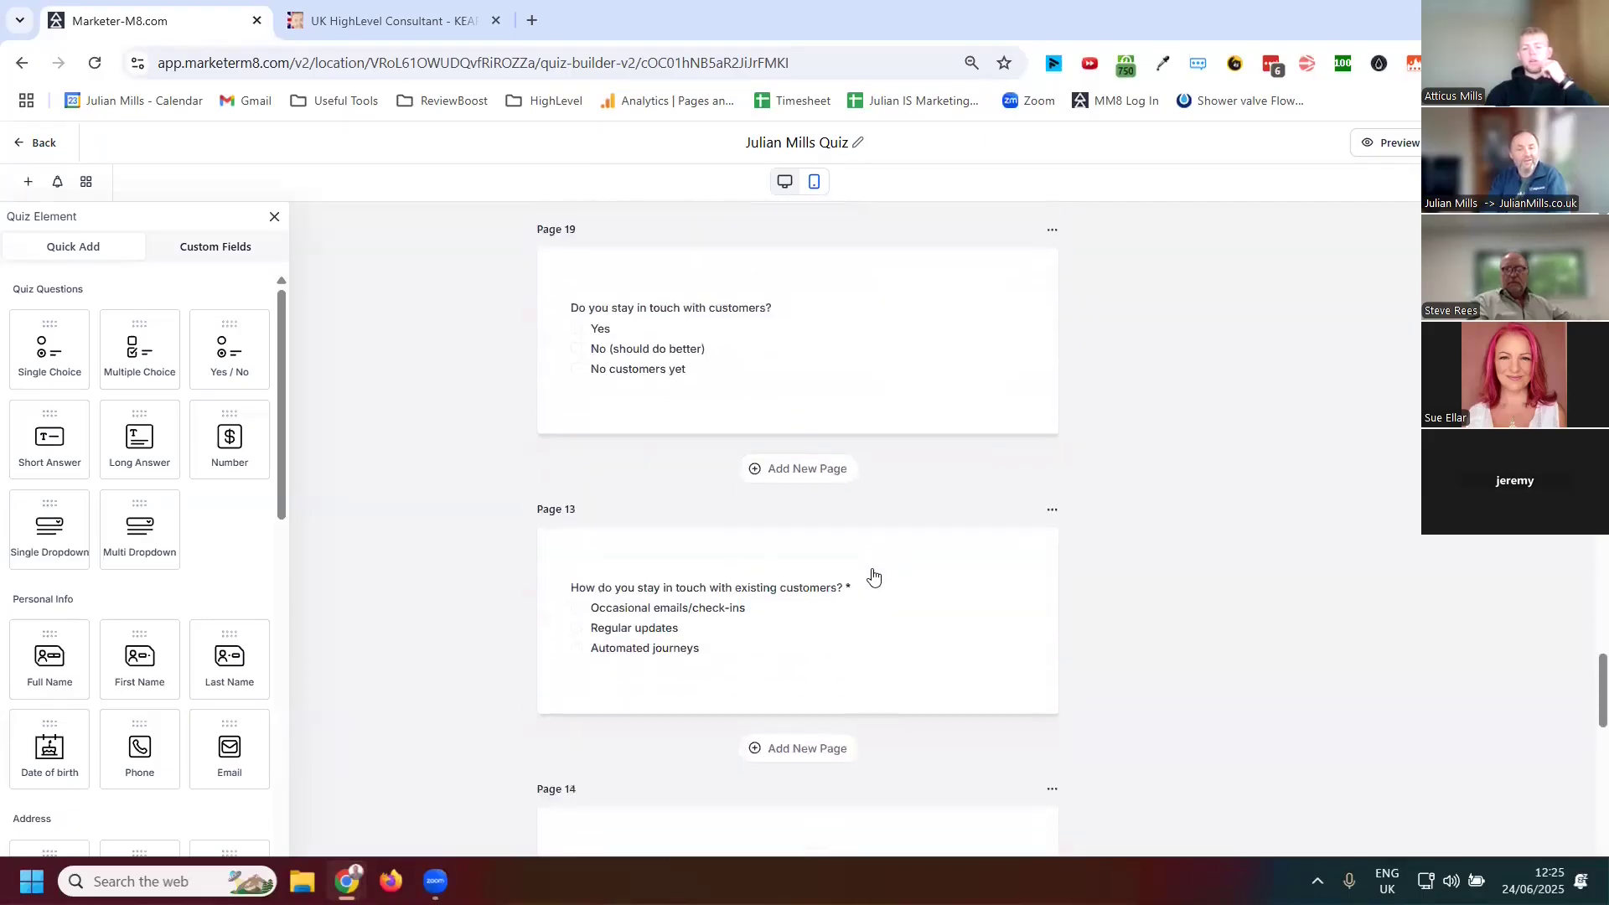
pyautogui.scroll(-10, 879, 557)
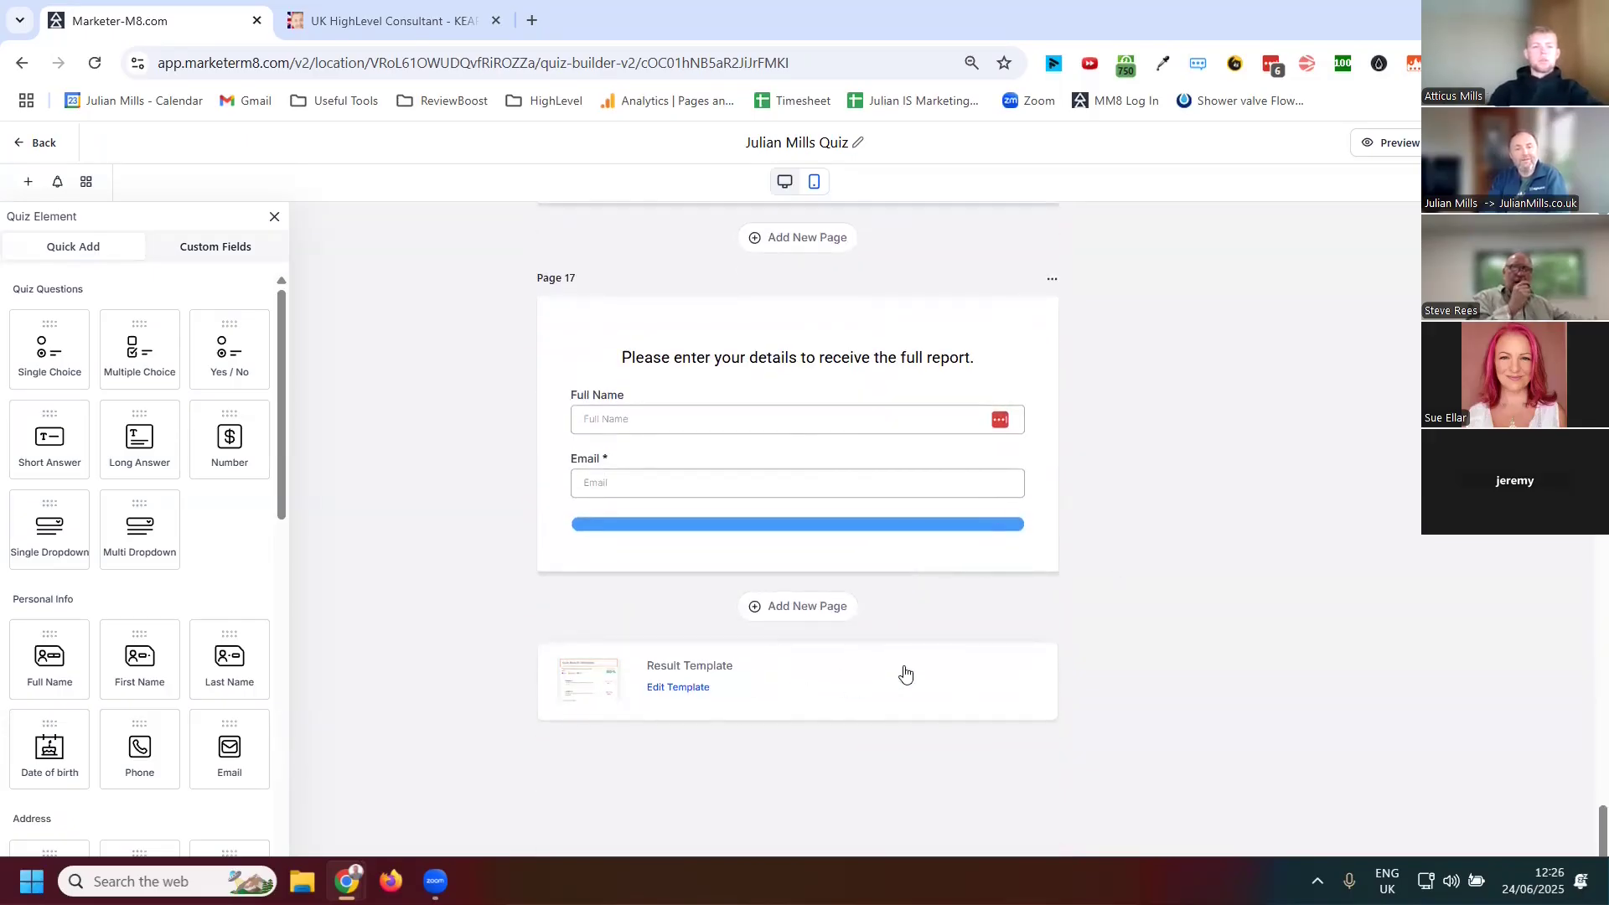
pyautogui.scroll(20, 831, 512)
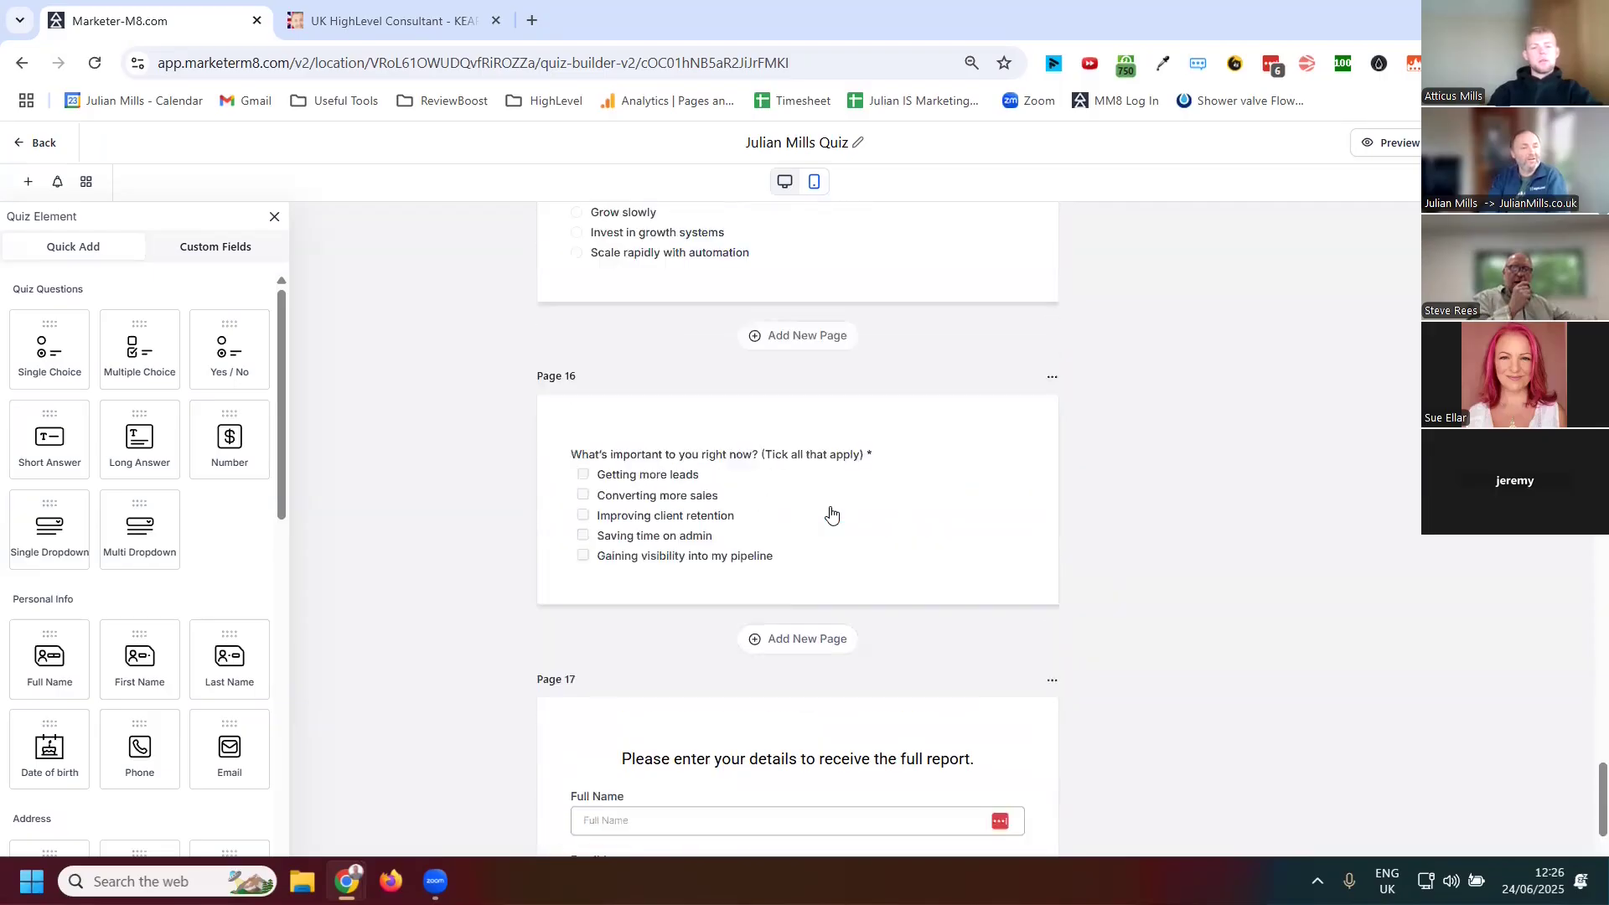
pyautogui.scroll(10, 830, 513)
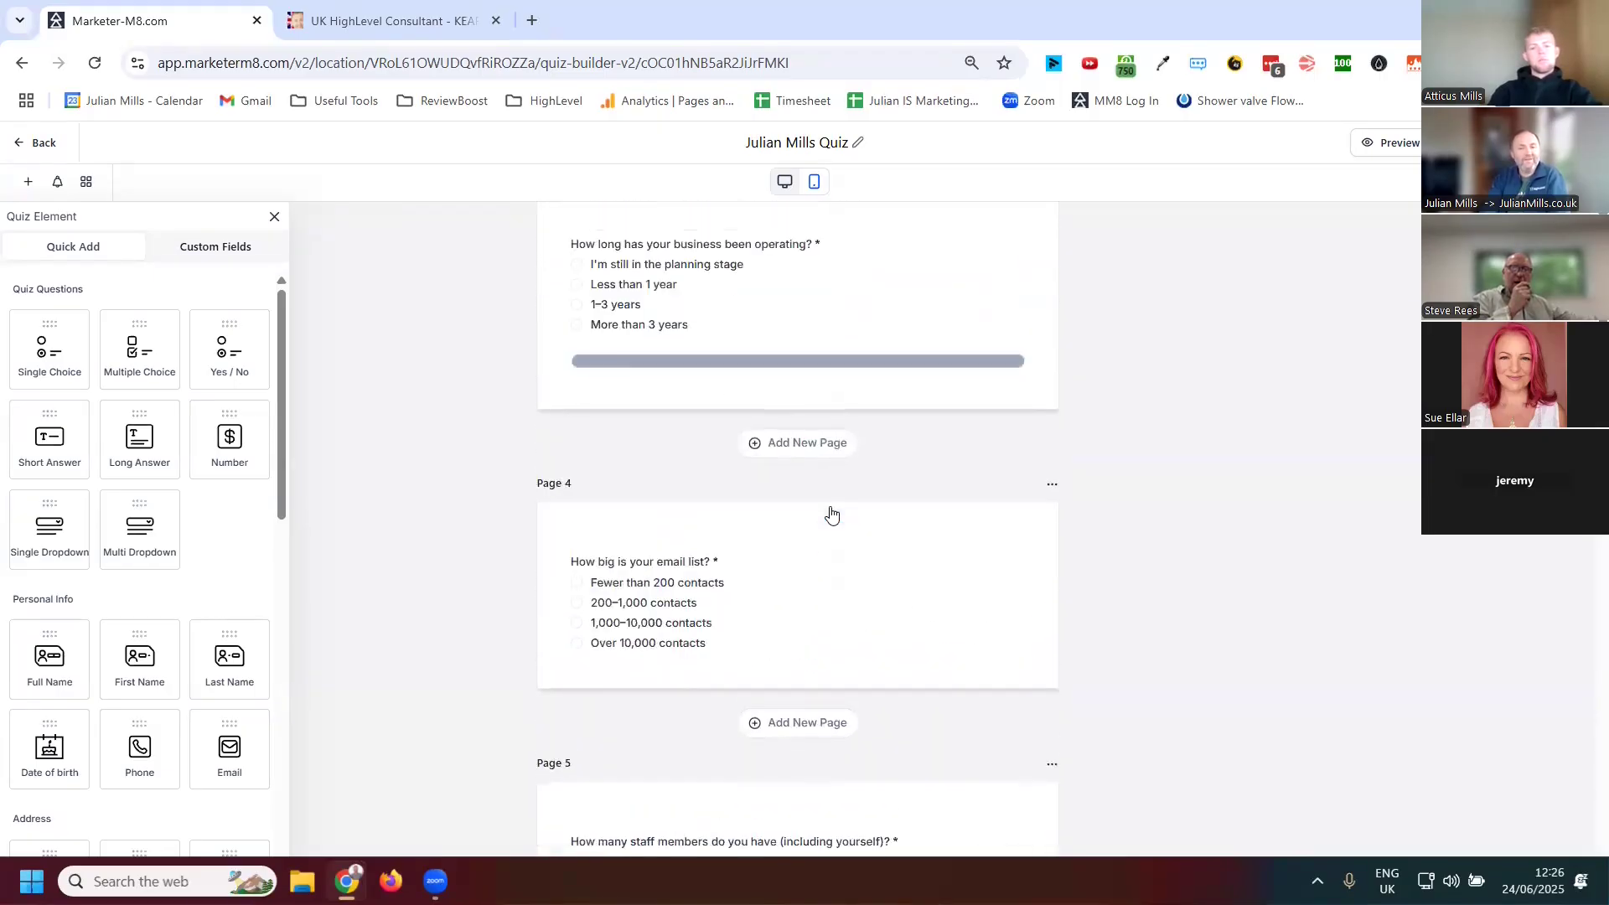
pyautogui.scroll(-5, 830, 513)
pyautogui.scroll(3, 831, 512)
# Select the Page 2 question "How long has your business been operating?" and review each option's category and score
pyautogui.tripleClick(783, 591)
pyautogui.click(806, 598)
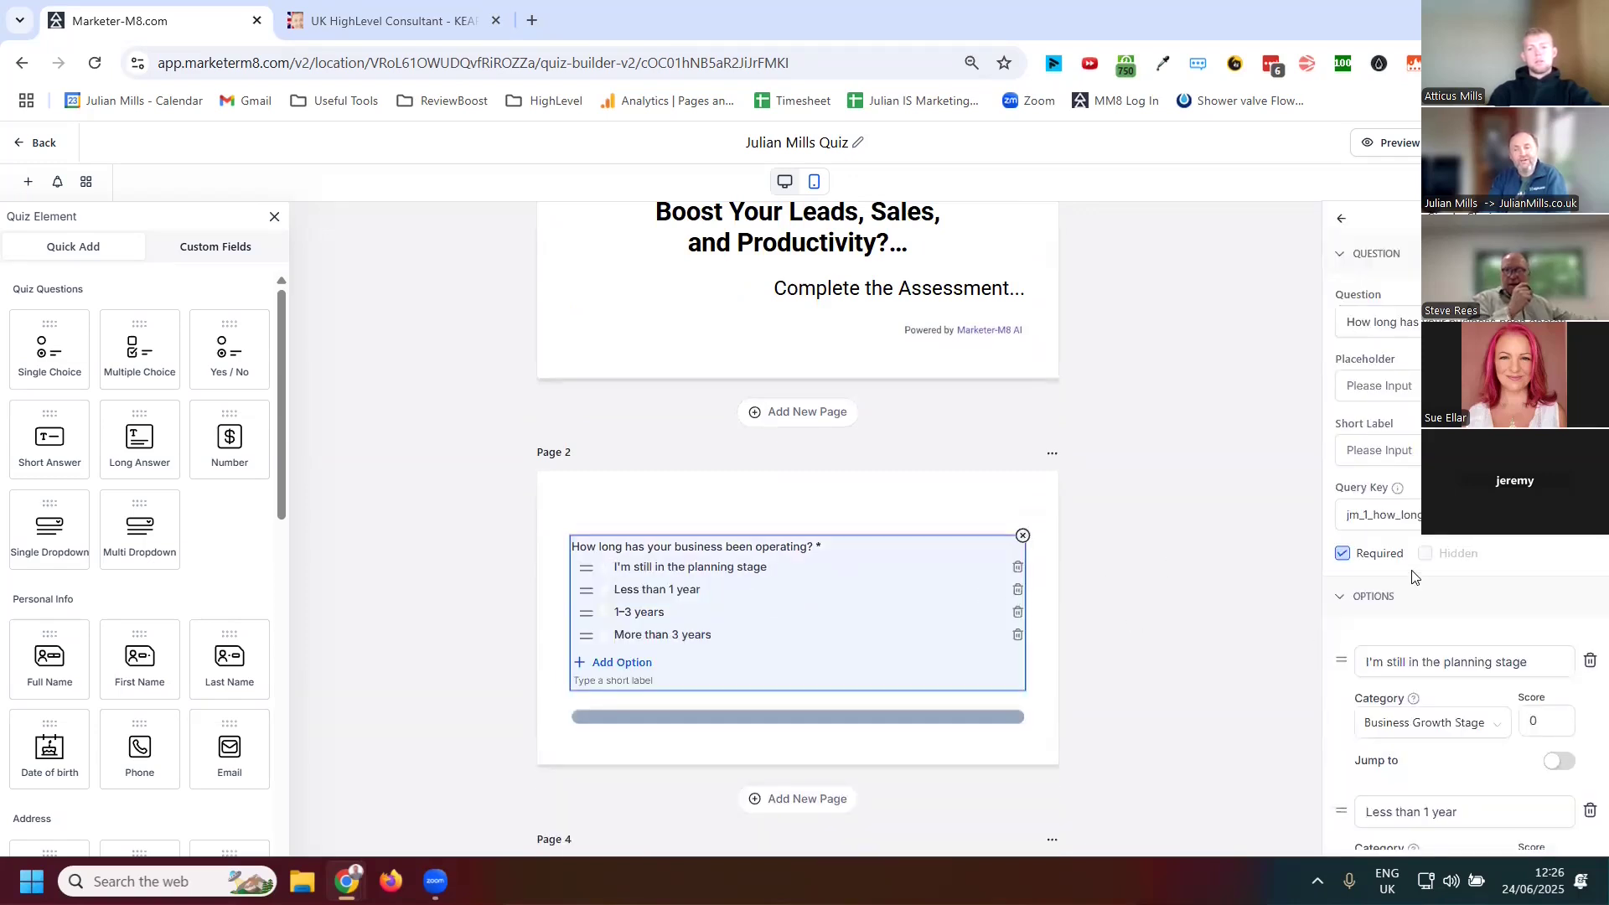
pyautogui.scroll(-2, 1416, 579)
pyautogui.click(1381, 530)
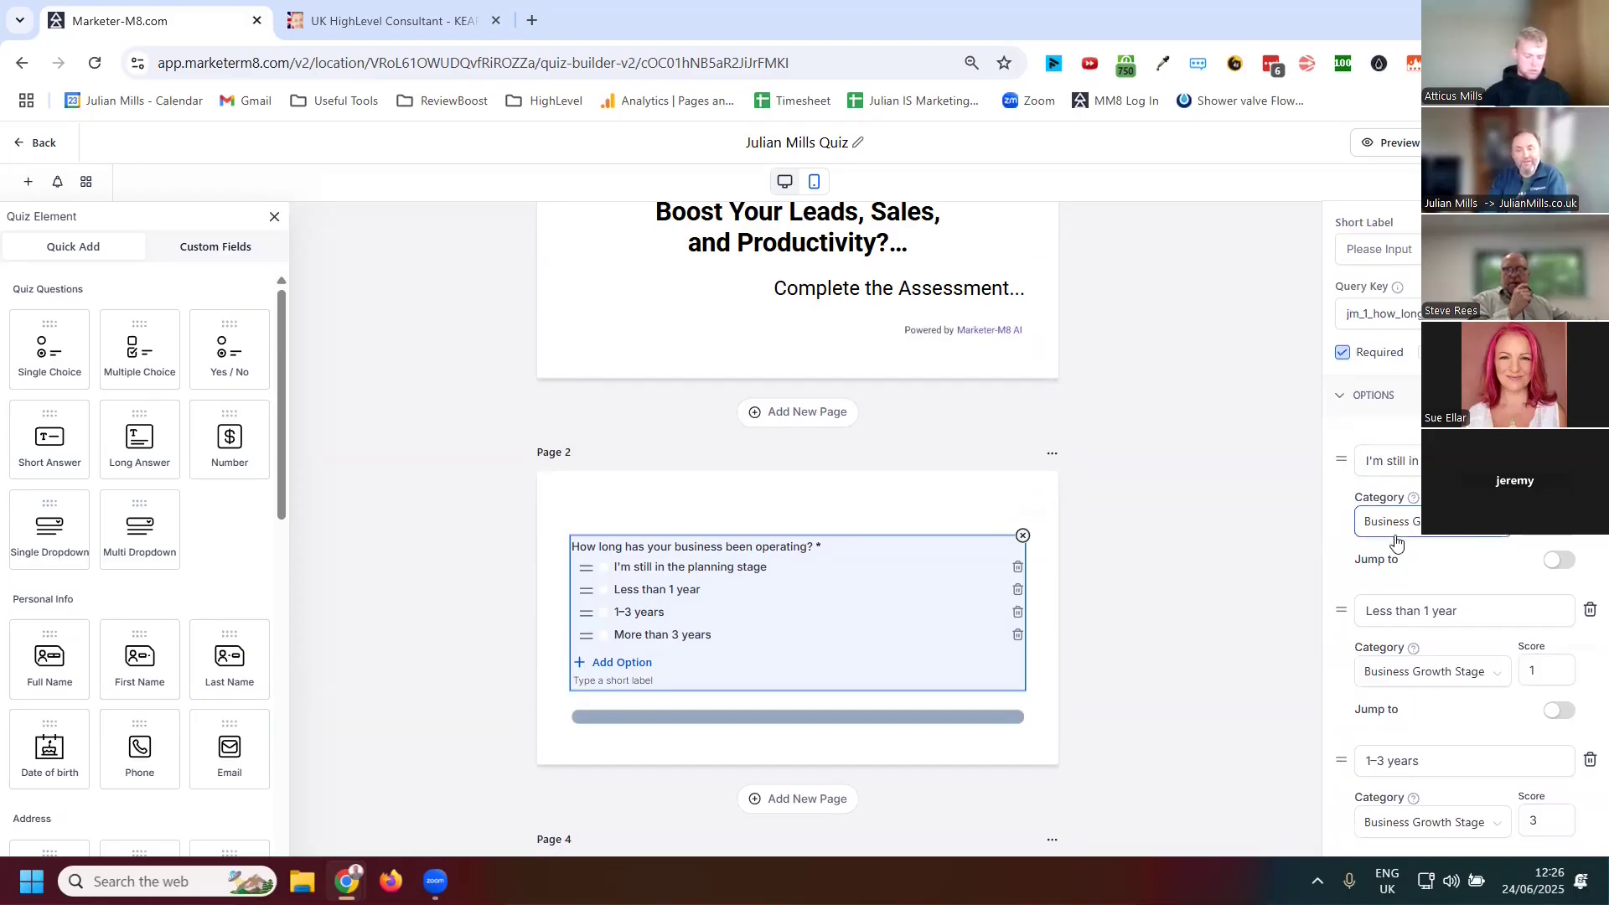
pyautogui.click(1379, 474)
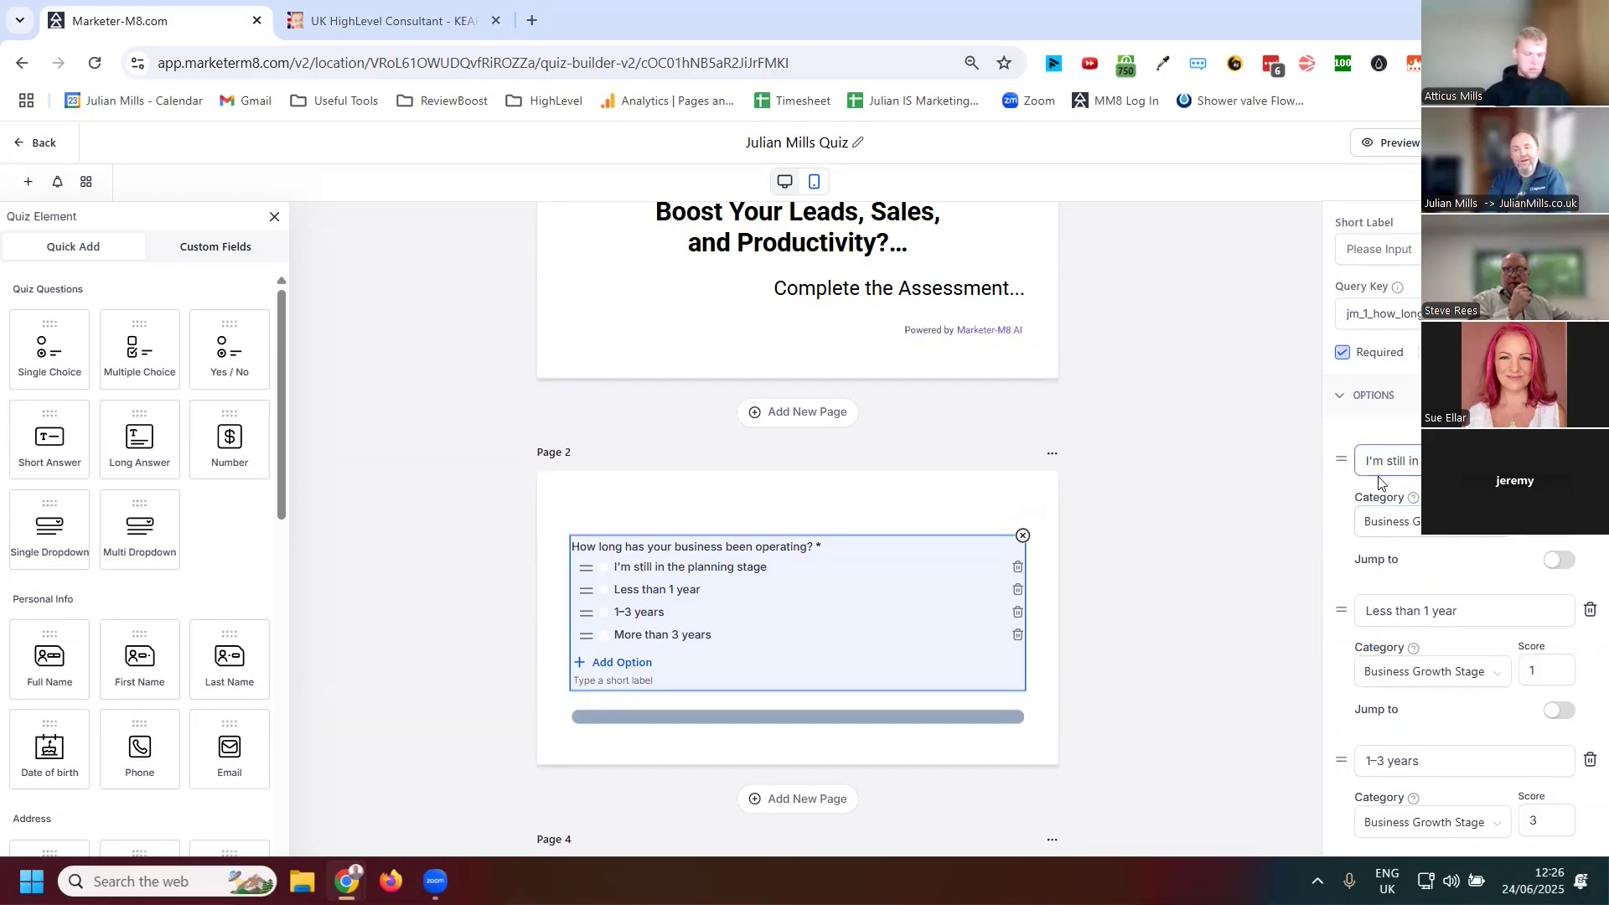
pyautogui.click(1544, 672)
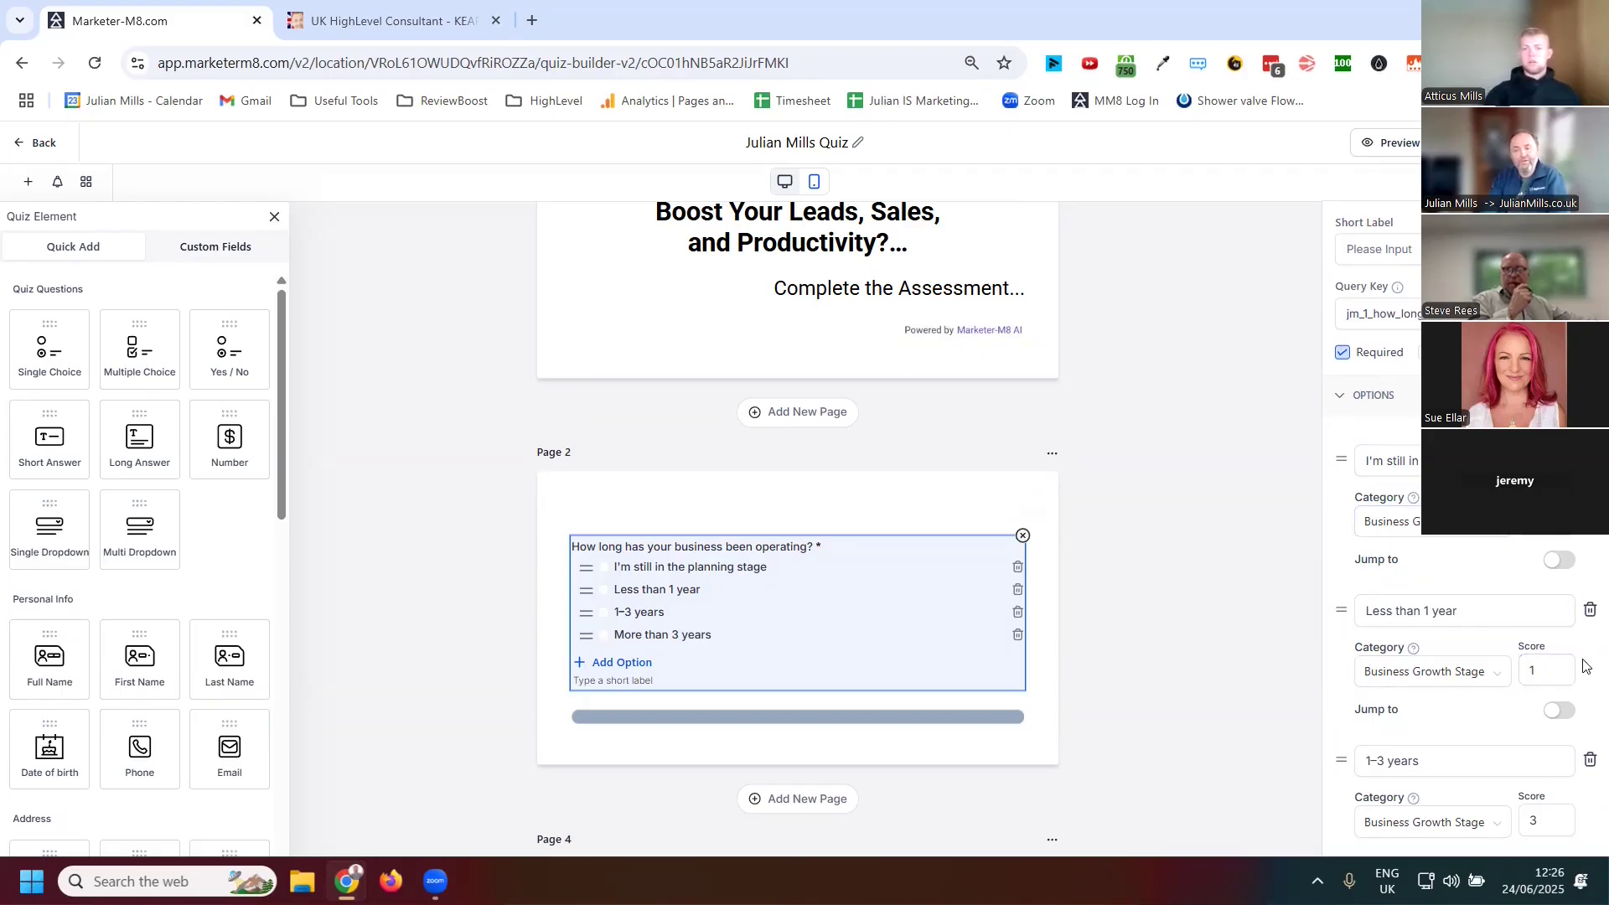
pyautogui.scroll(-1, 1557, 664)
pyautogui.scroll(-1, 1548, 714)
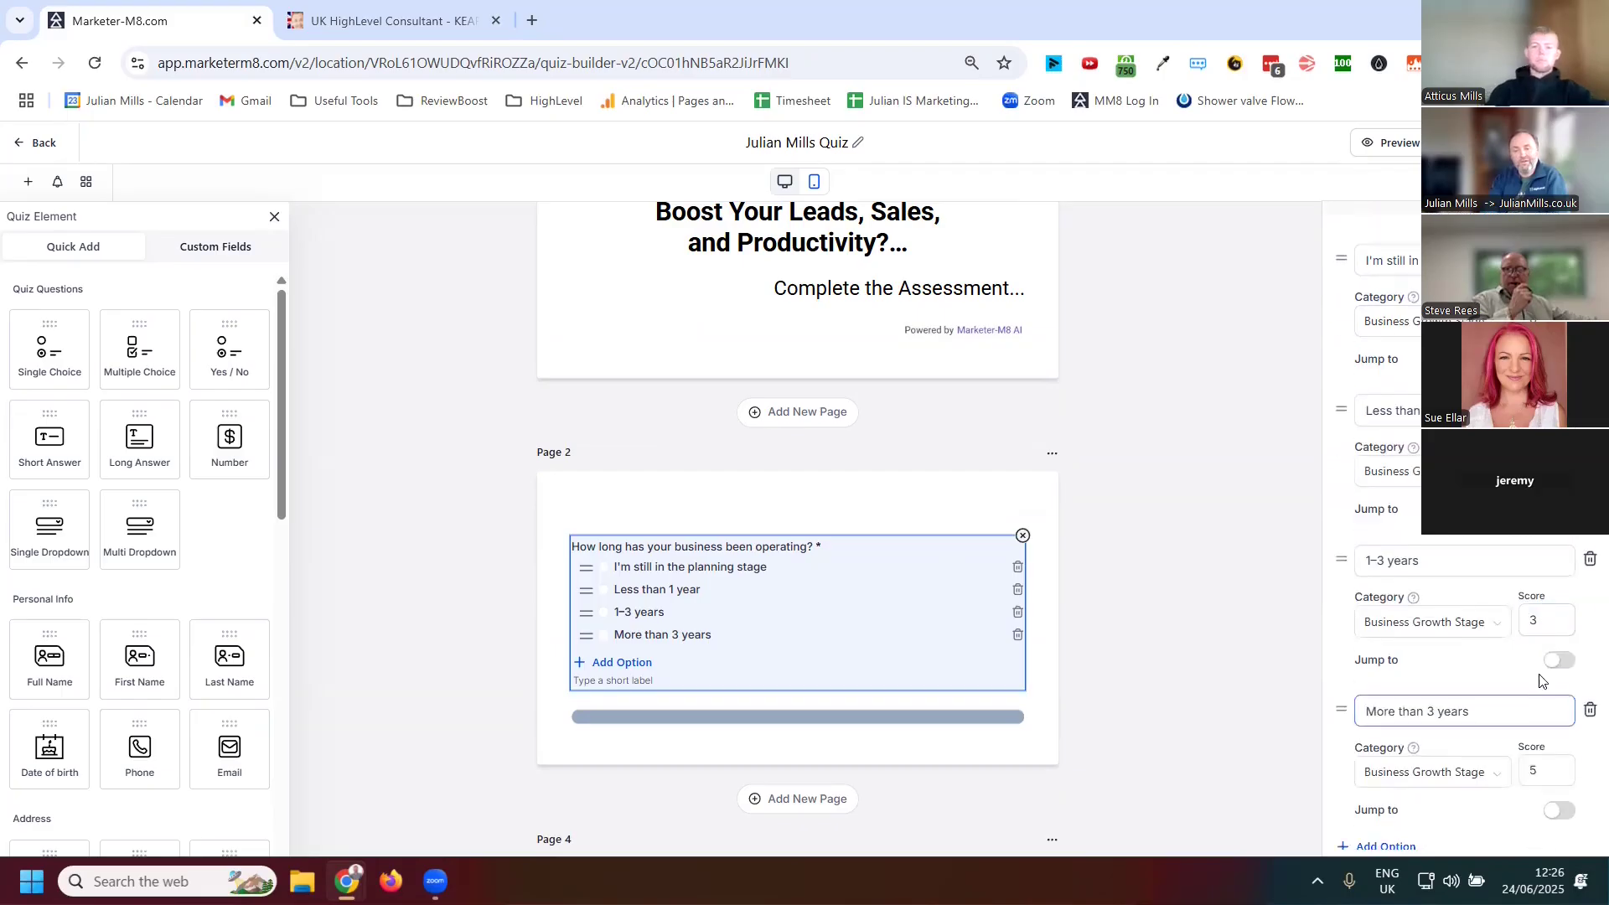
# Enable Jump to for the "1–3 years" option, open its question list, and switch the jump off again
pyautogui.scroll(-1, 1551, 712)
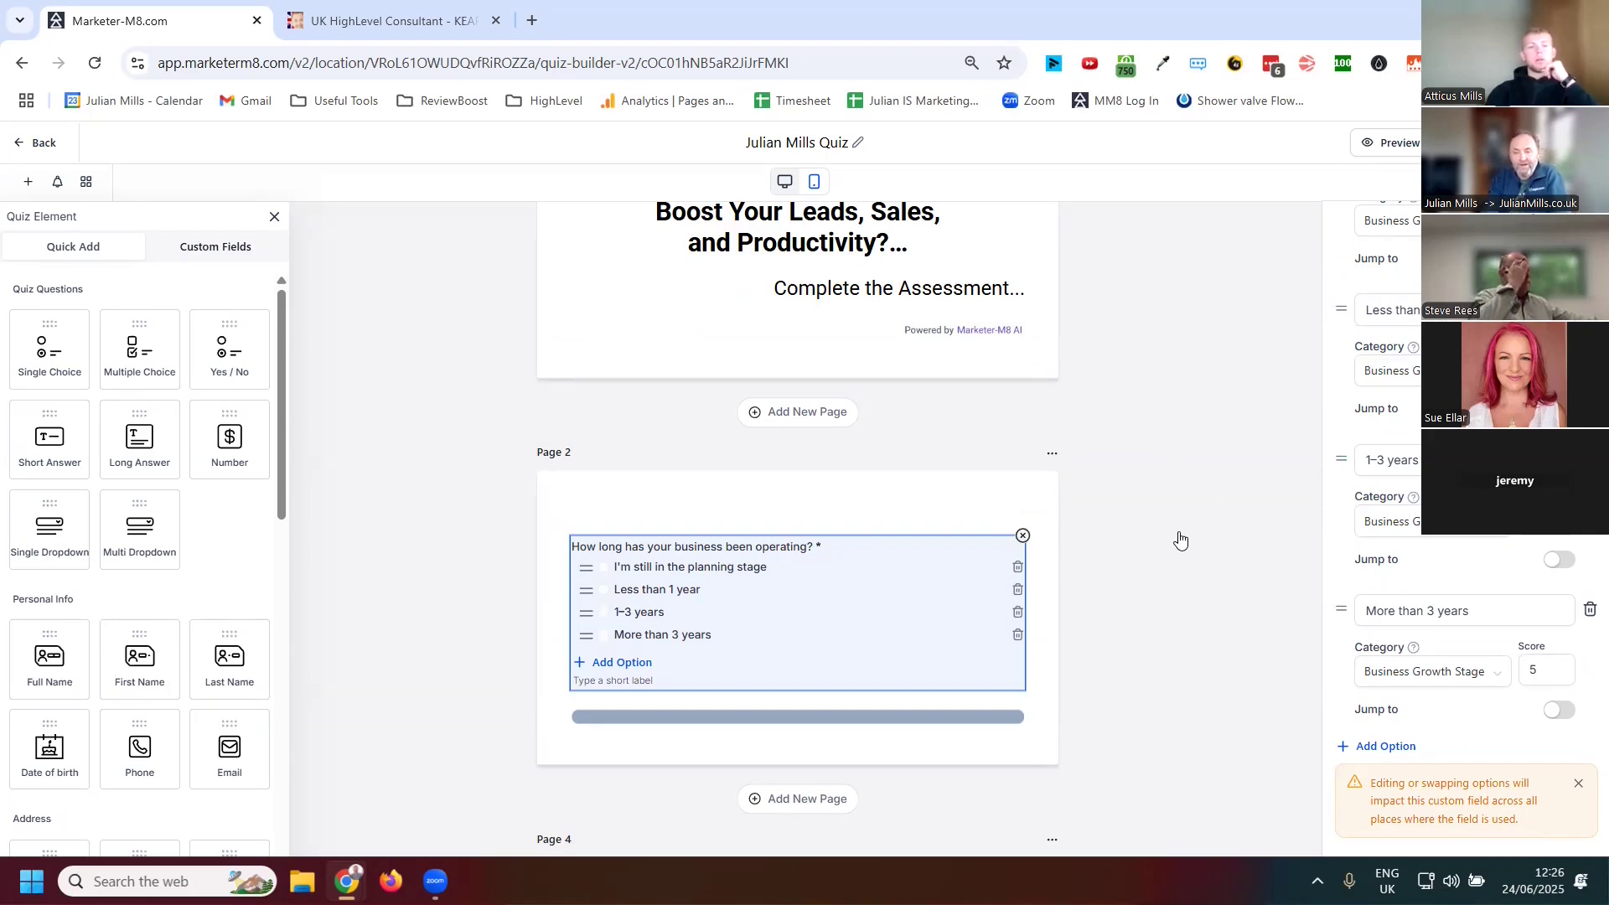
pyautogui.scroll(-1, 1180, 539)
pyautogui.scroll(-1, 1167, 539)
pyautogui.scroll(-1, 1456, 553)
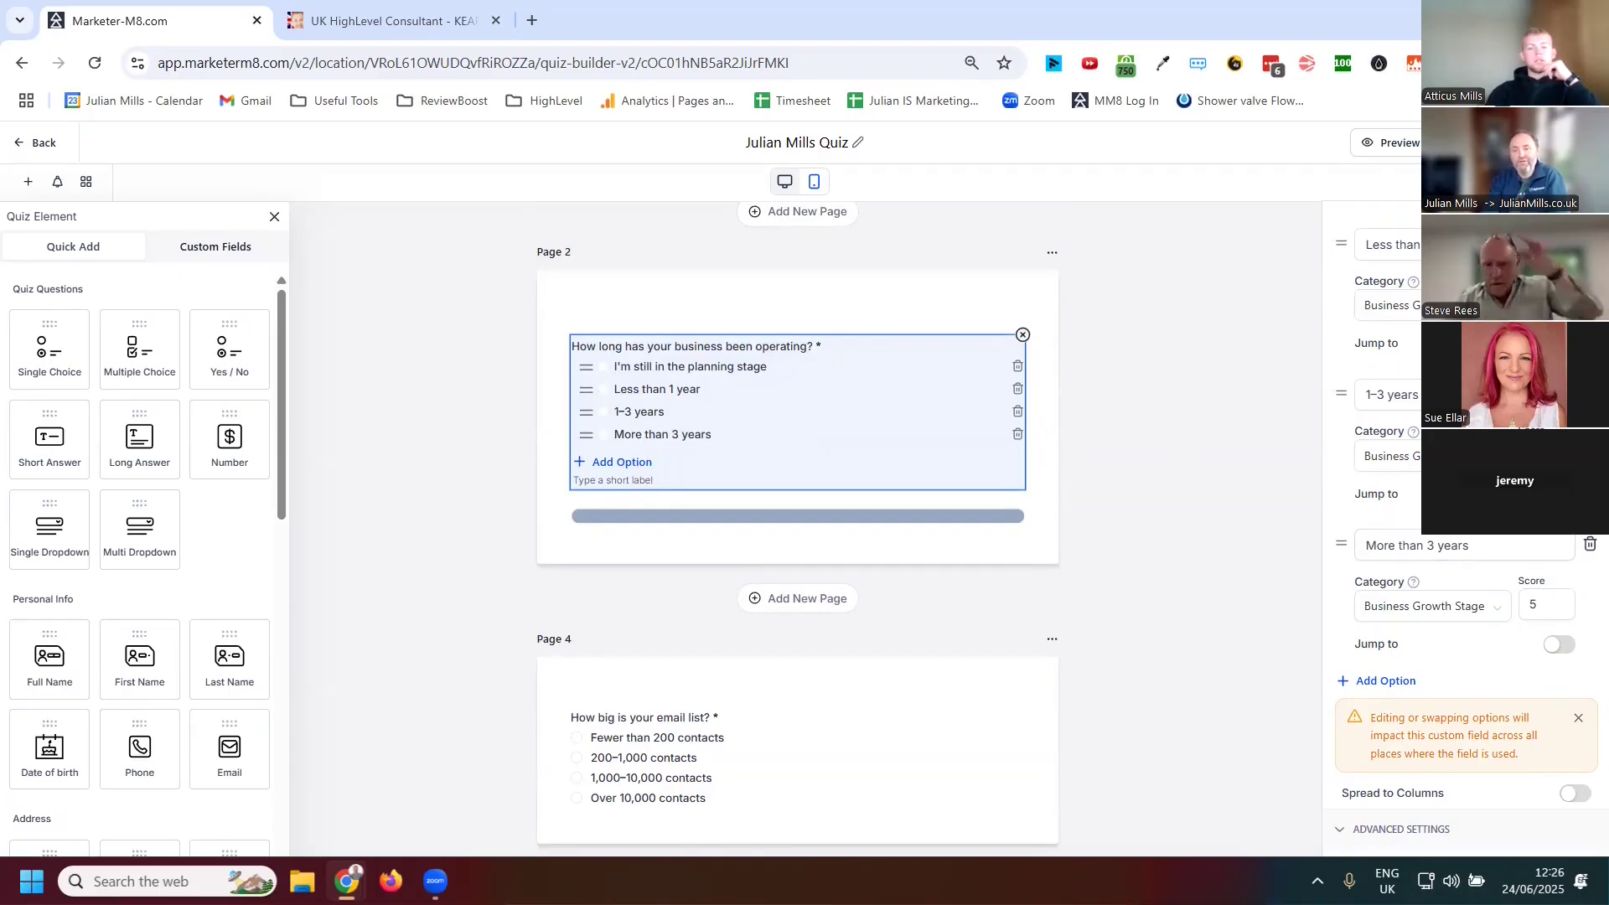
pyautogui.click(1558, 494)
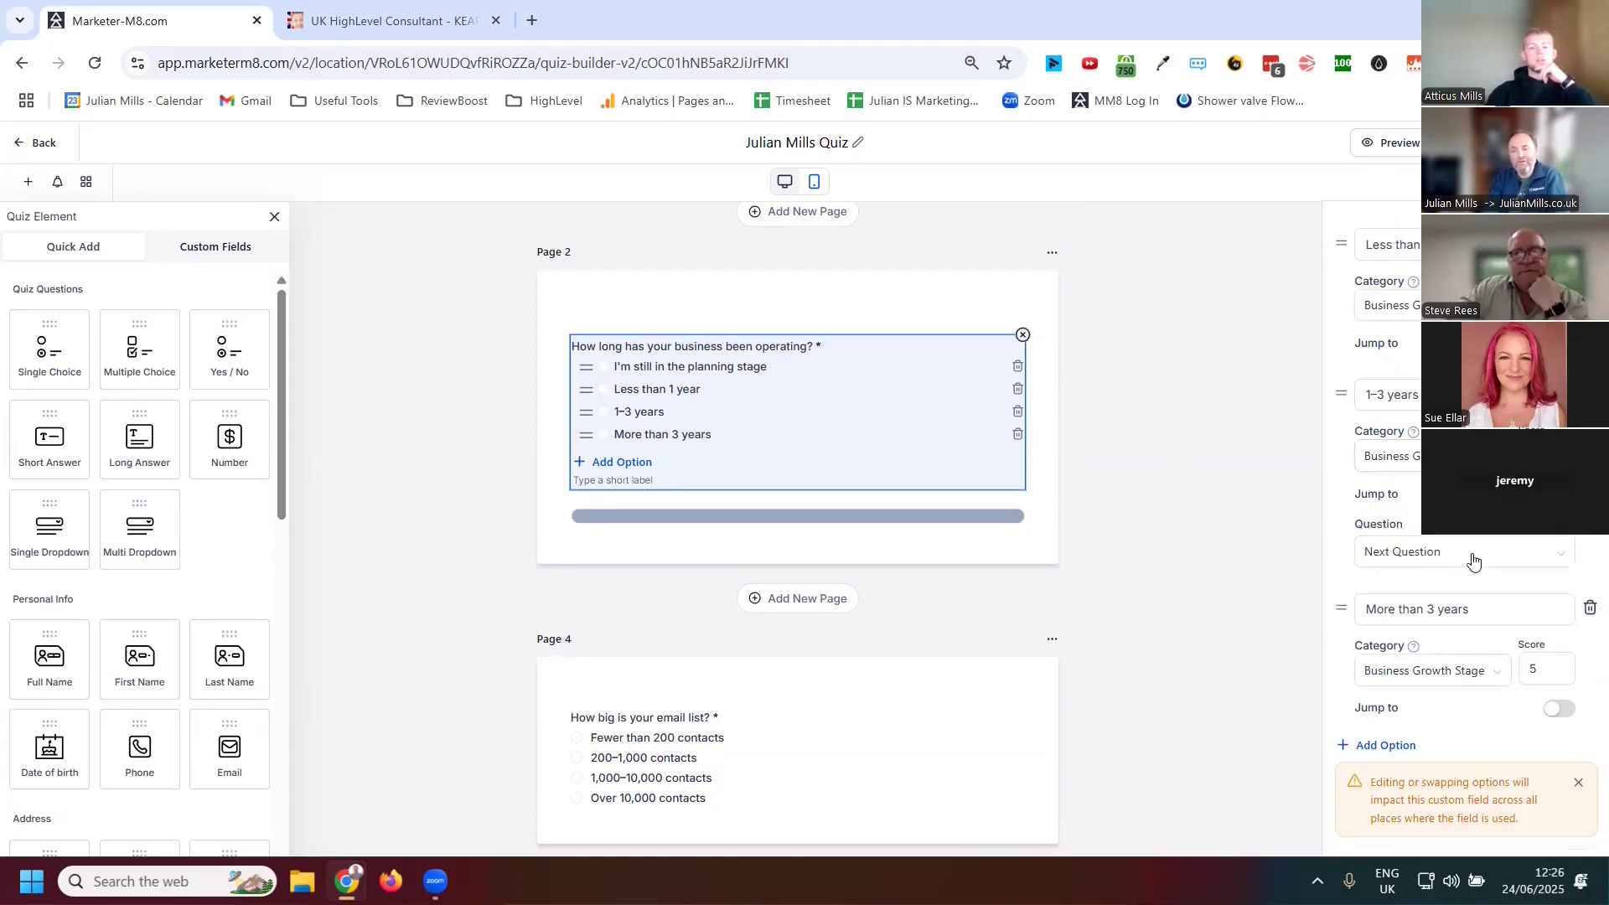
pyautogui.click(1461, 557)
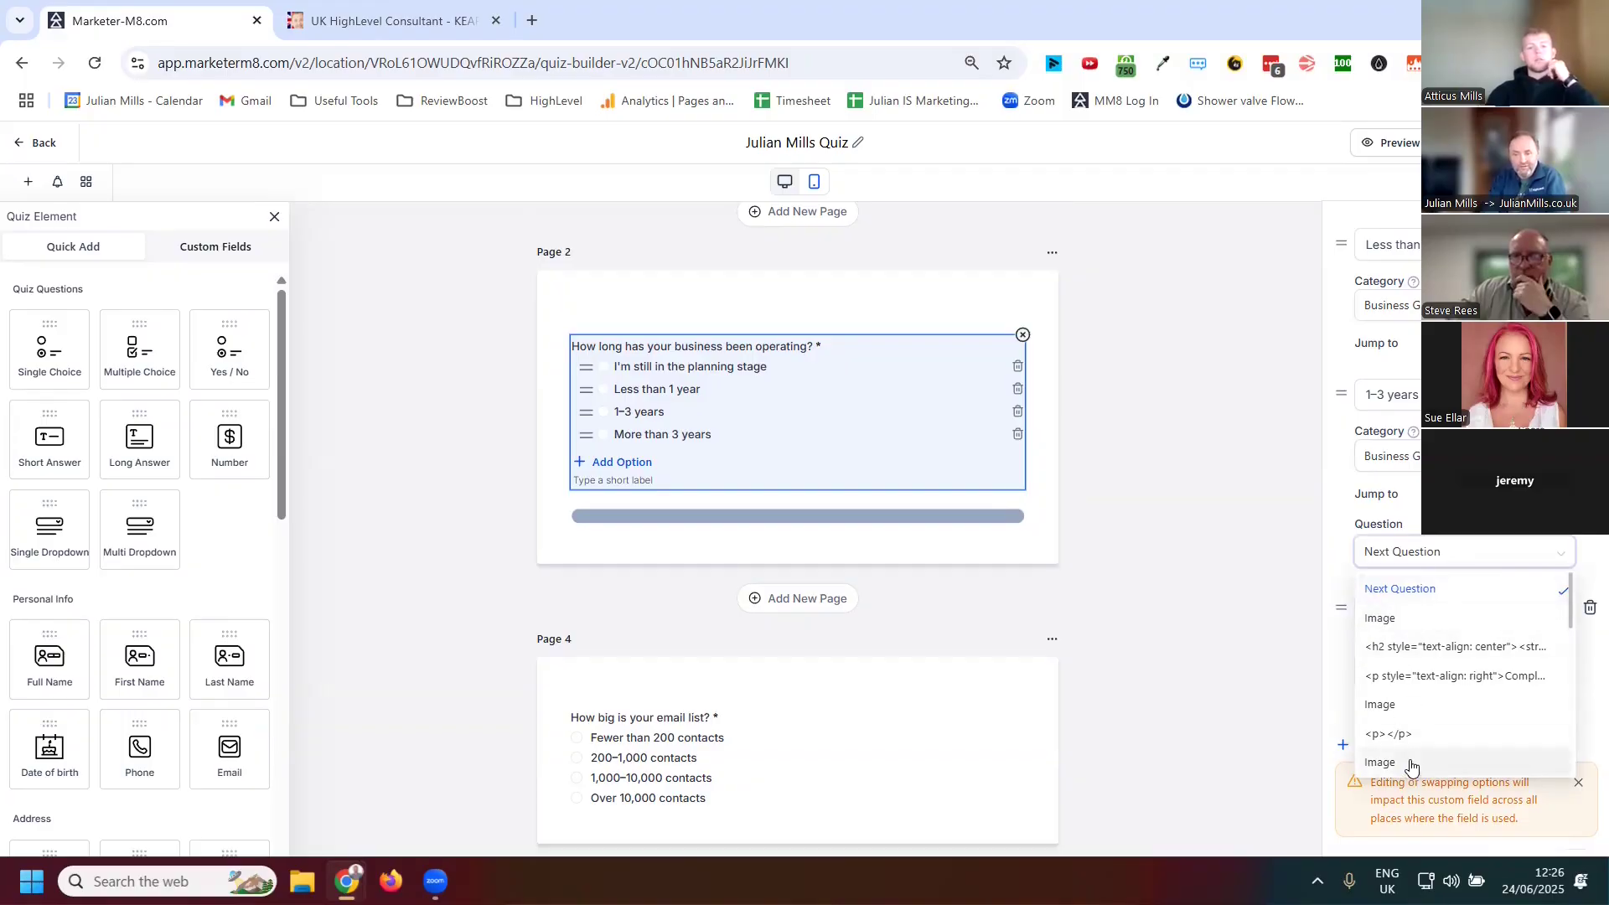
pyautogui.click(1559, 494)
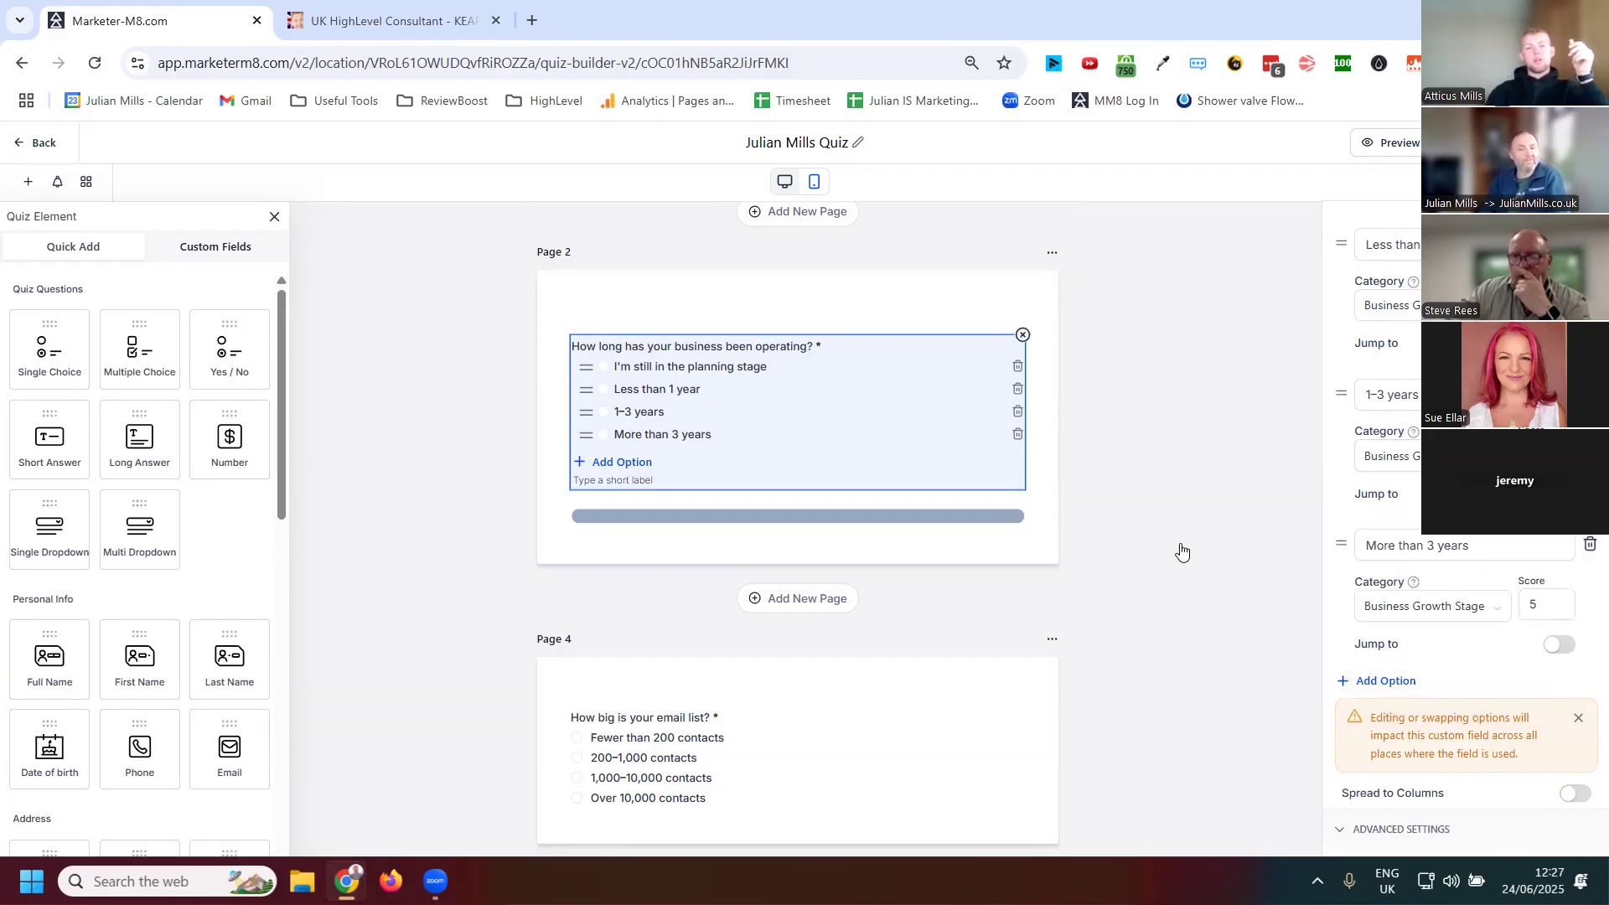
# Select the Page 1 logo image and browse the Custom Fields and Quick Add element lists
pyautogui.click(658, 305)
pyautogui.scroll(5, 880, 327)
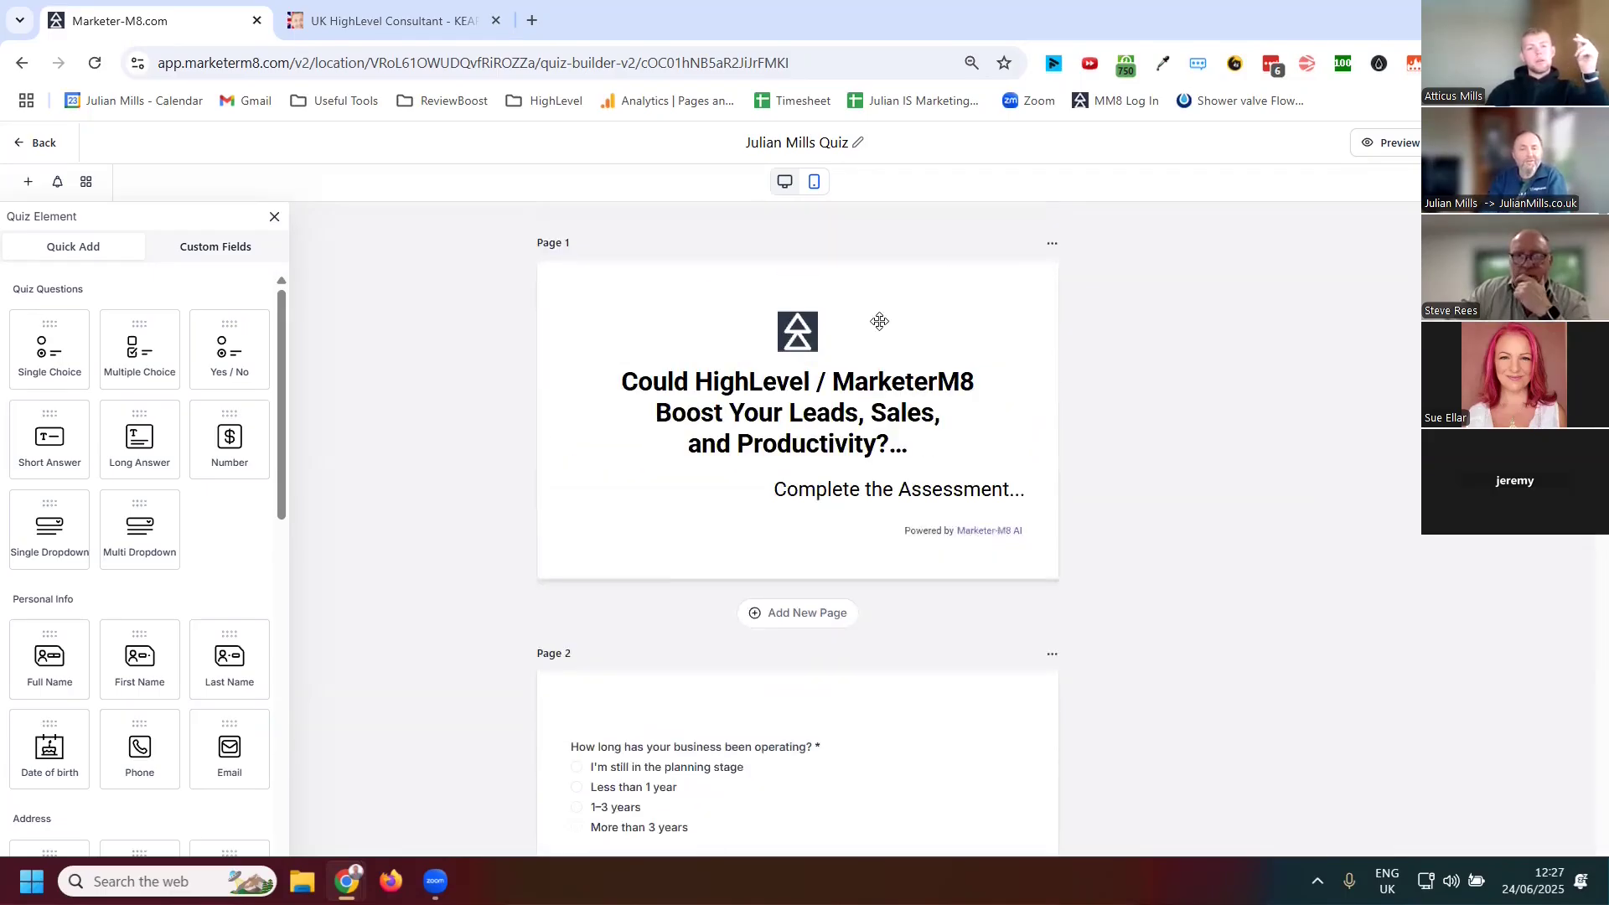
pyautogui.click(842, 351)
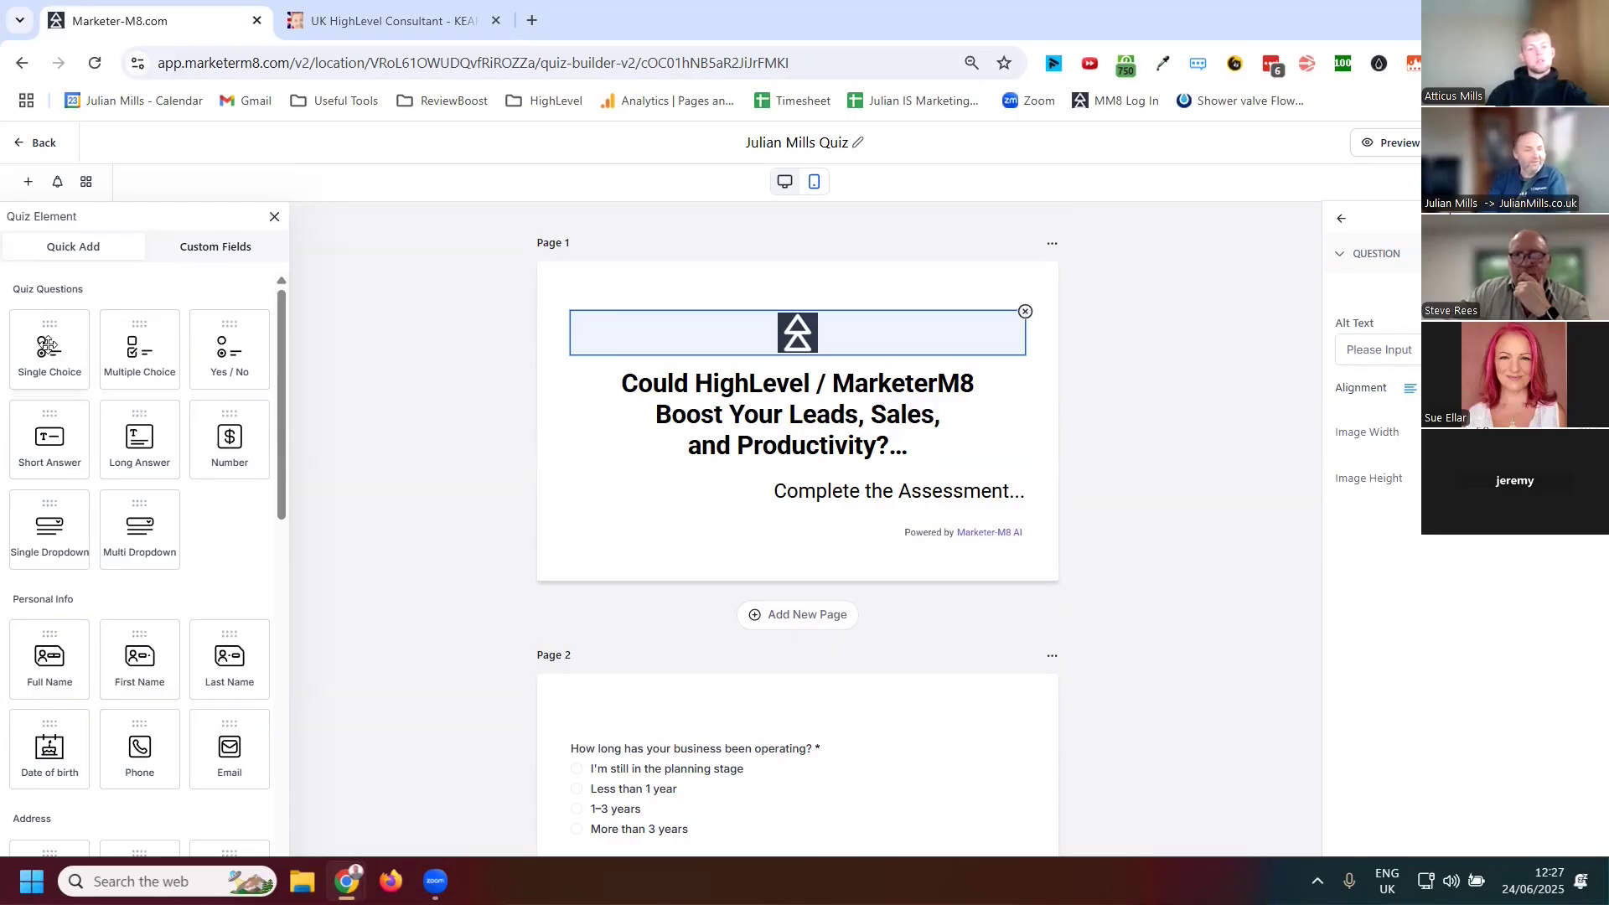
pyautogui.click(215, 248)
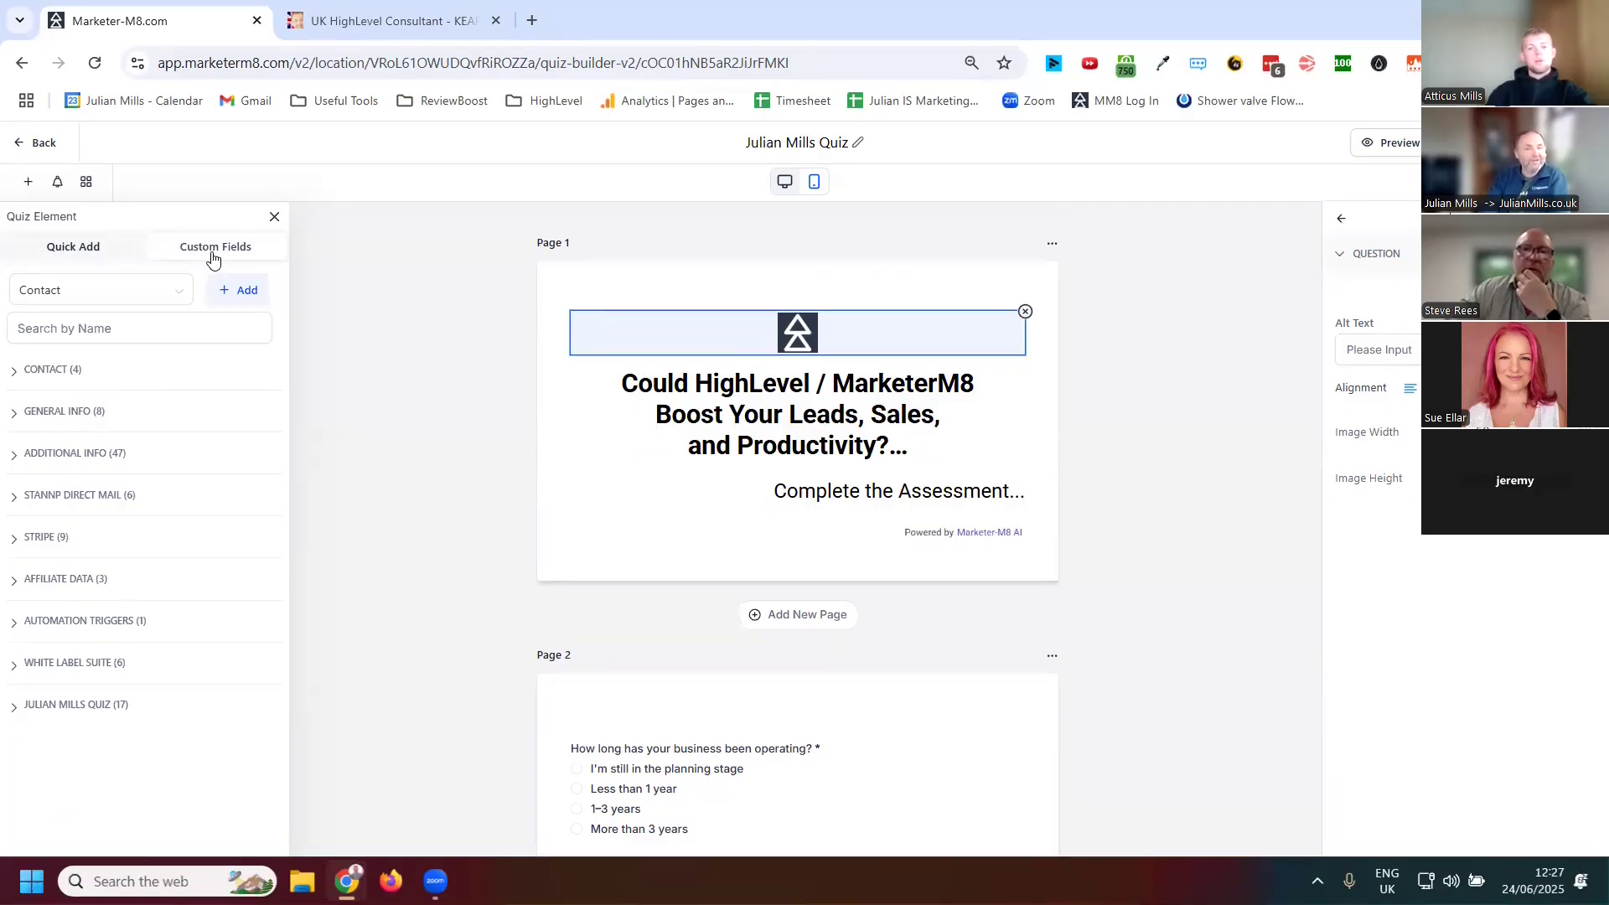
pyautogui.click(60, 252)
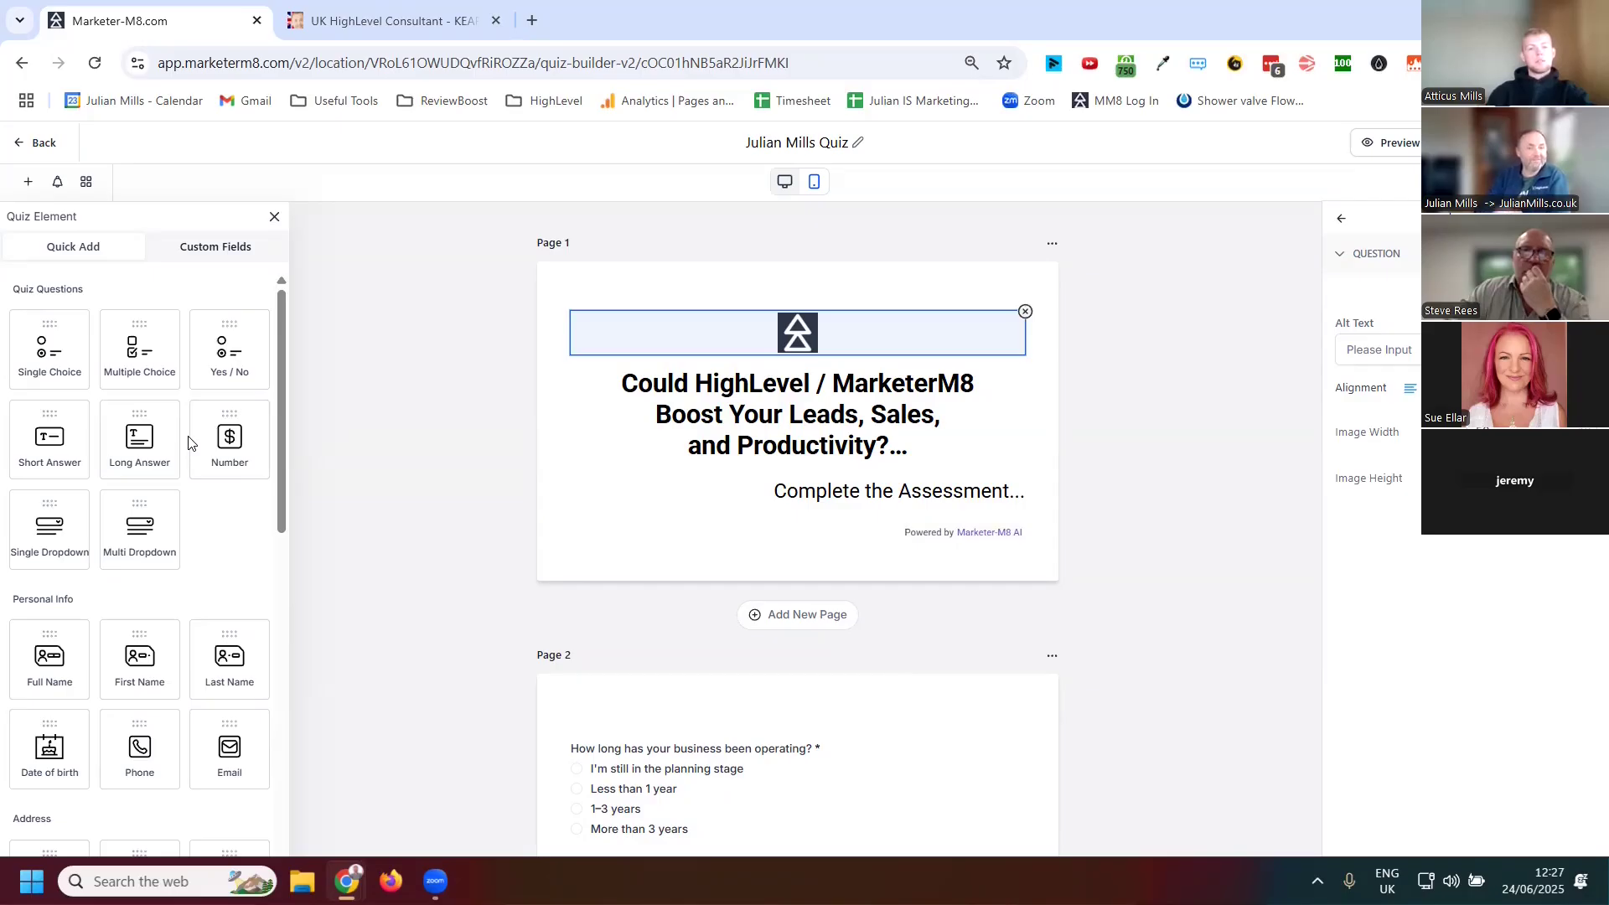
pyautogui.scroll(-3, 202, 606)
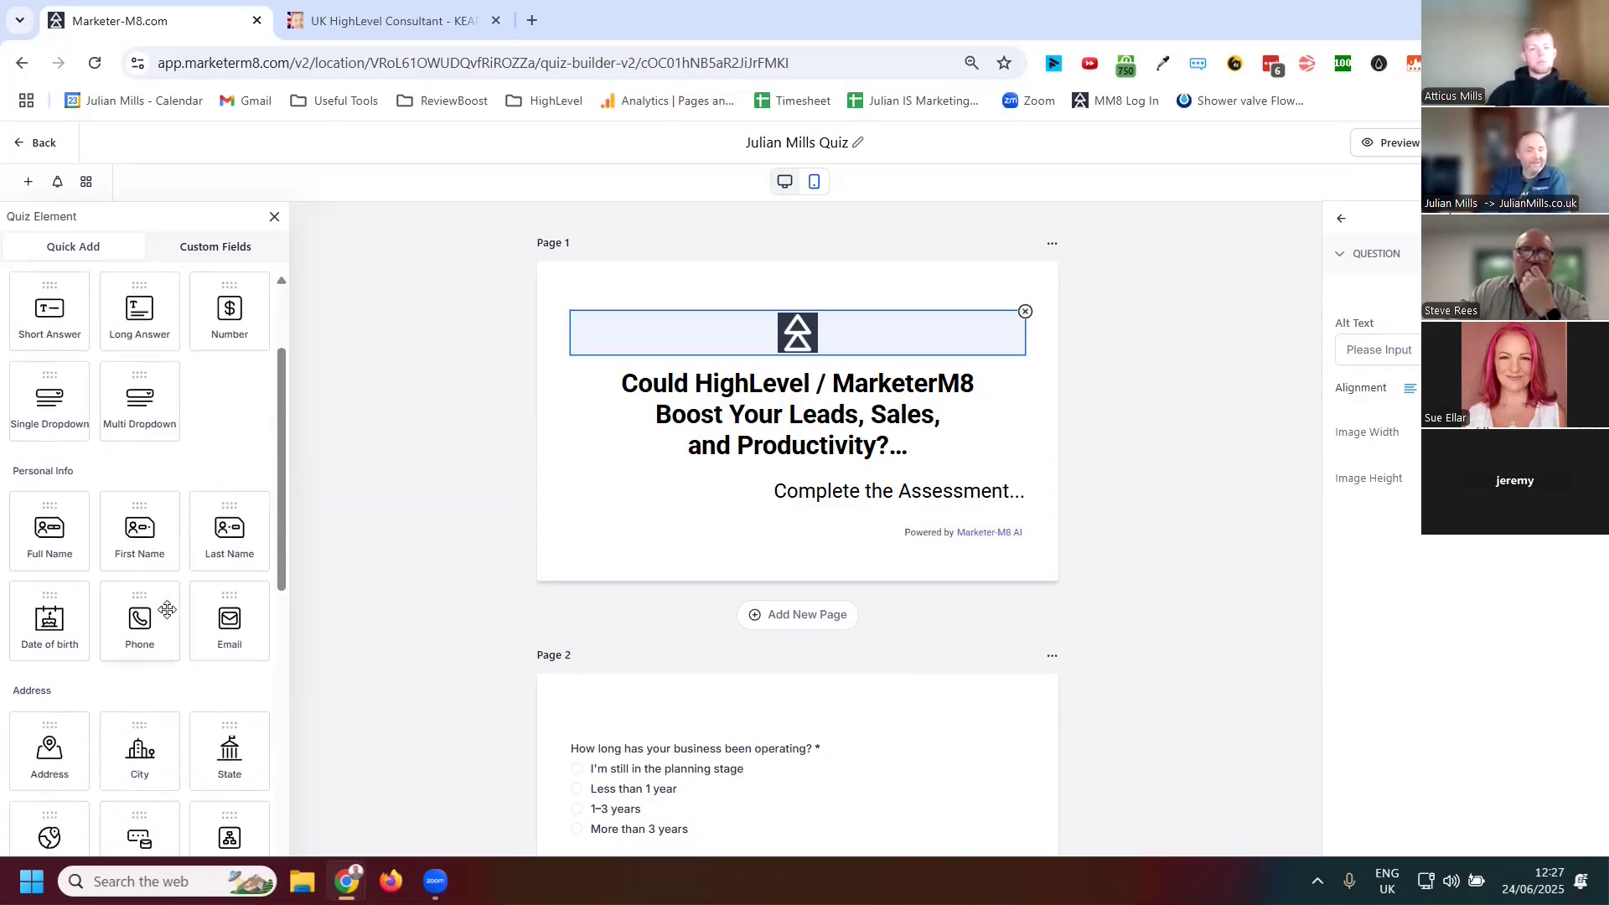
pyautogui.scroll(-15, 167, 609)
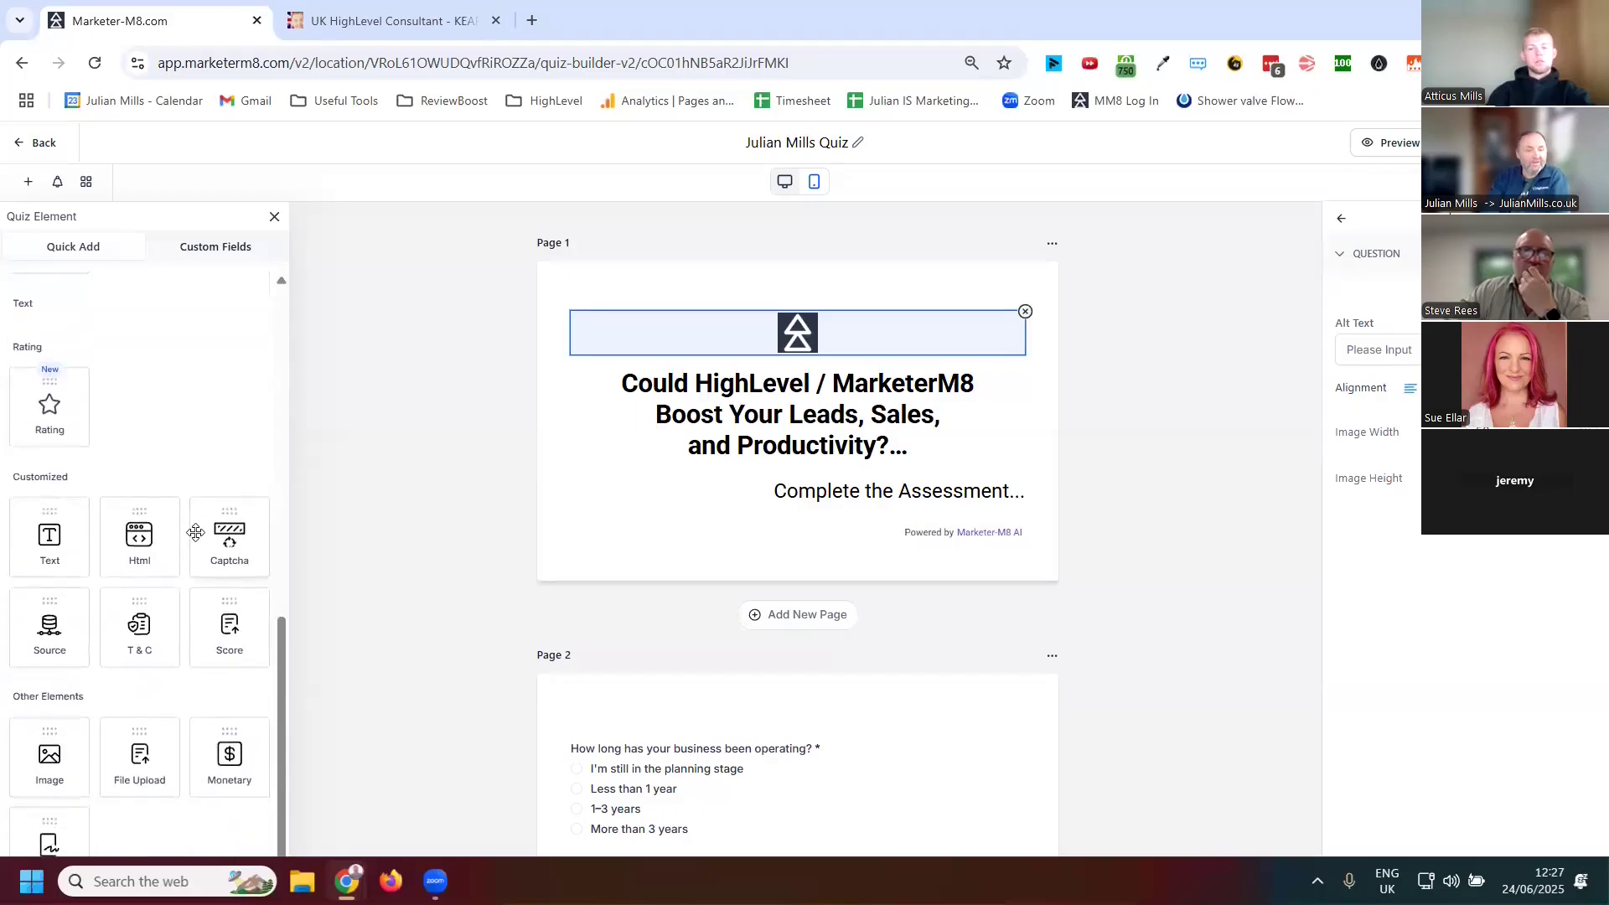
pyautogui.scroll(-1, 196, 532)
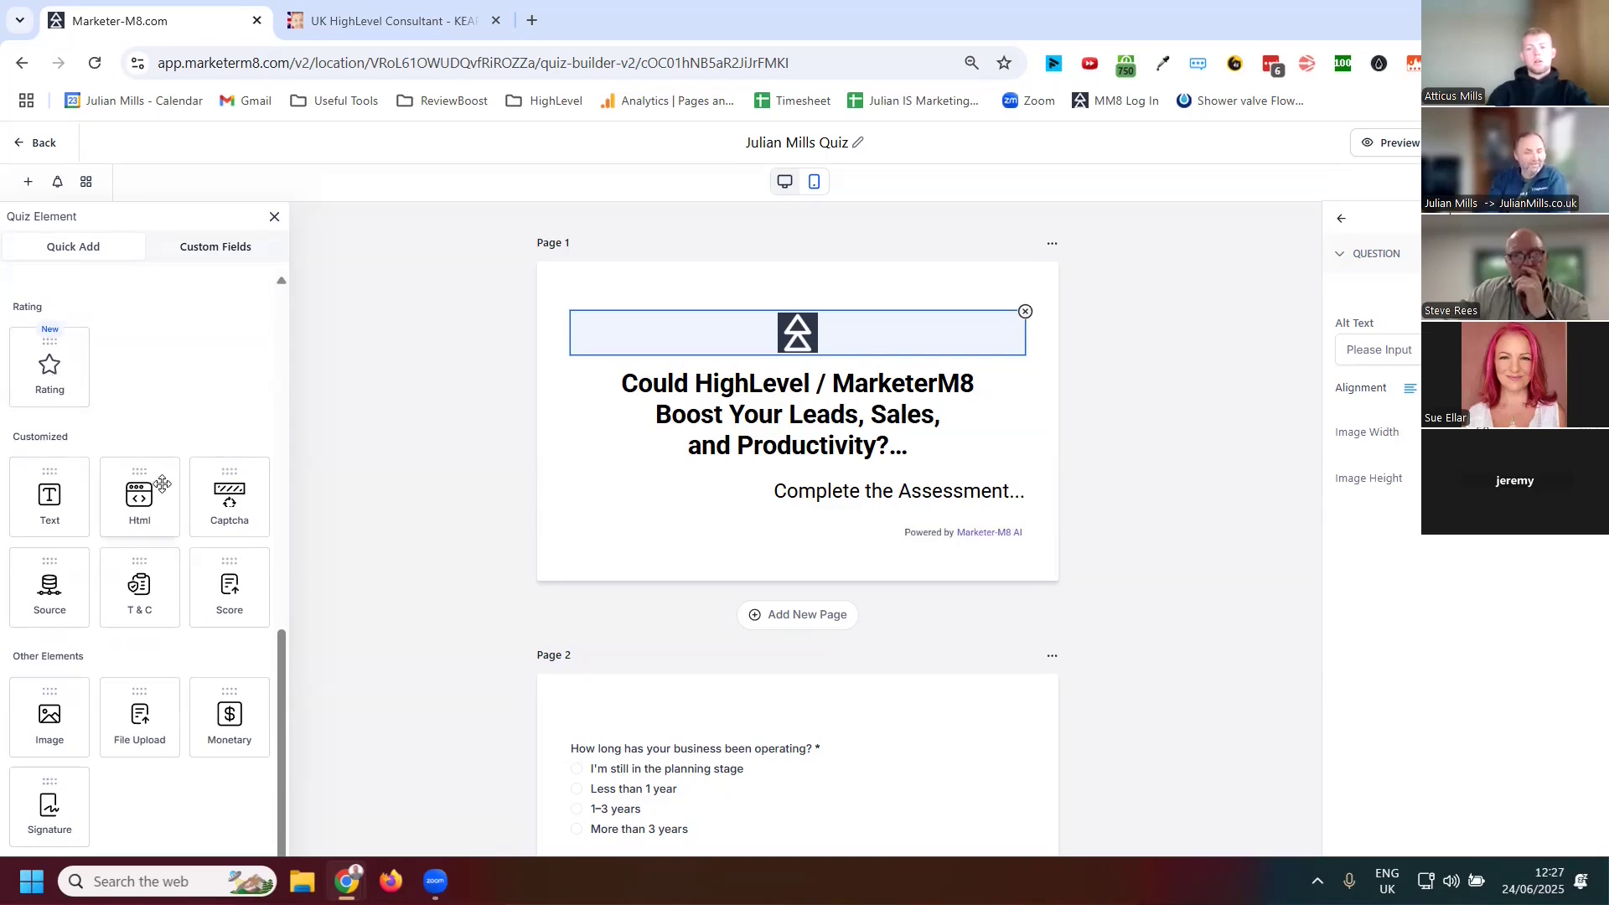
# Add an Image element above the Page 1 logo, pick the highlevel_wordpress_of_crm_systems file, then delete the element
pyautogui.moveTo(83, 725); pyautogui.dragTo(762, 338)
pyautogui.click(620, 327)
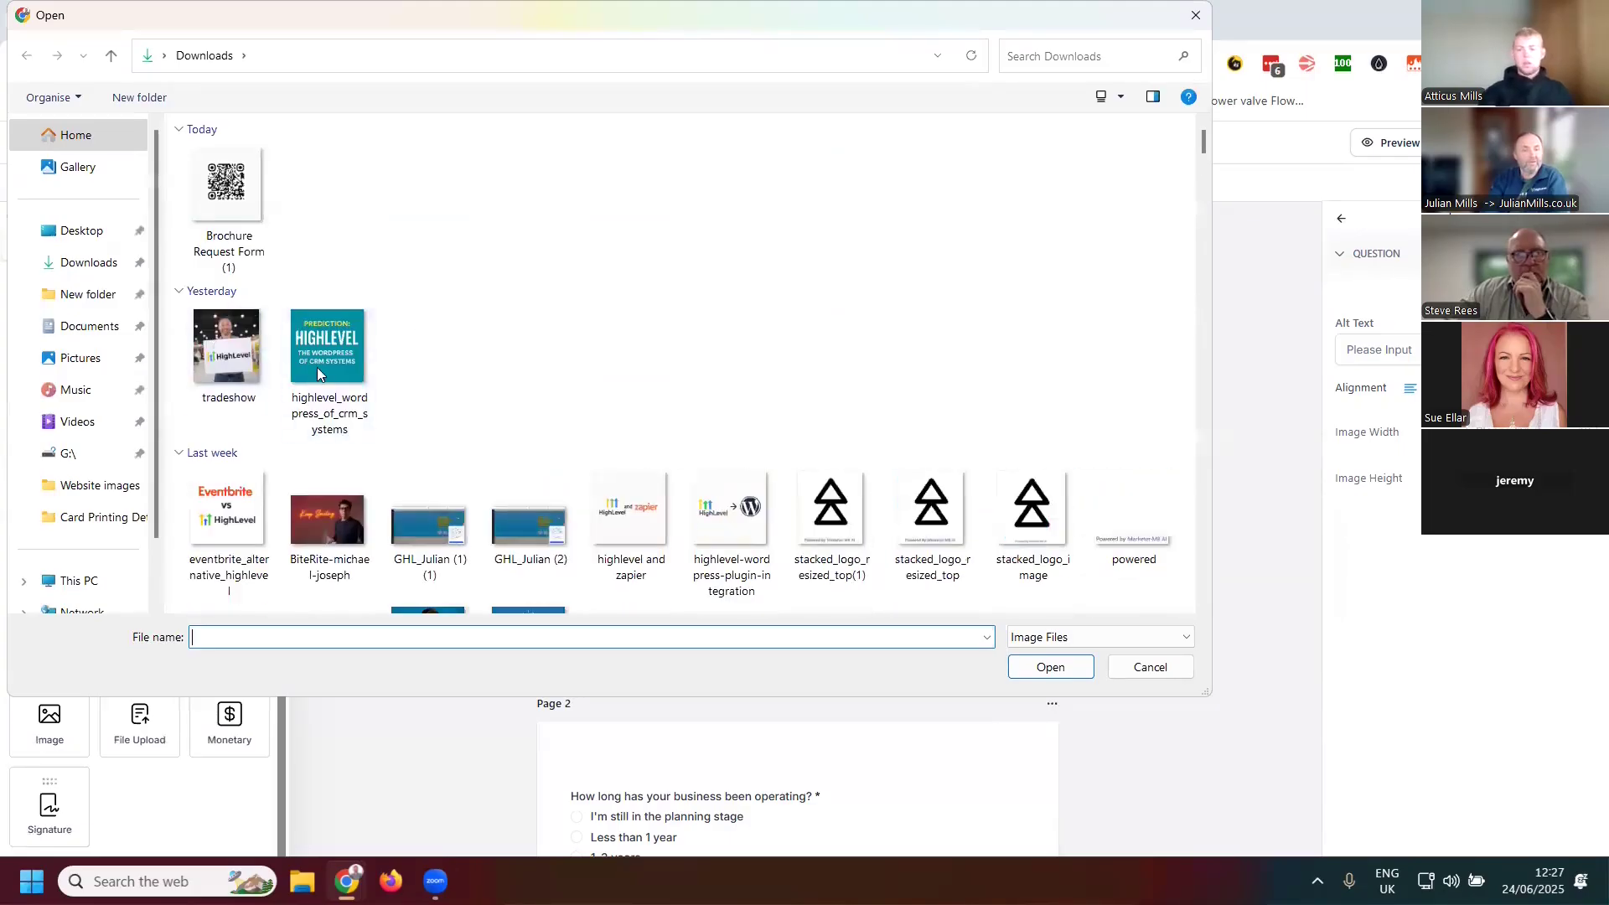
pyautogui.doubleClick(321, 358)
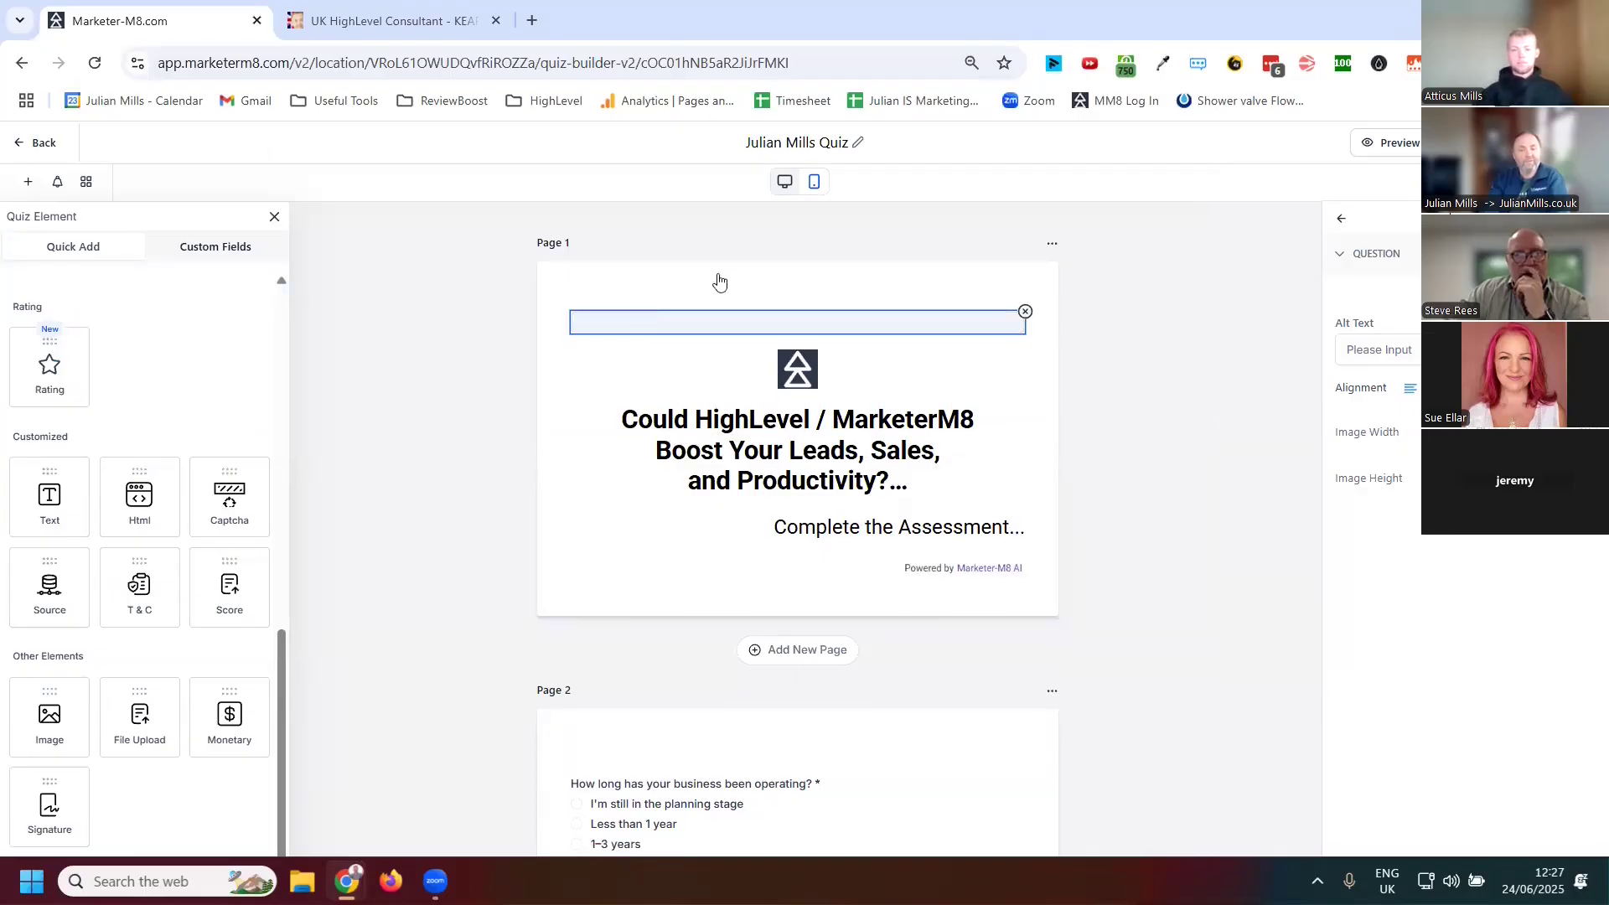
pyautogui.click(1025, 312)
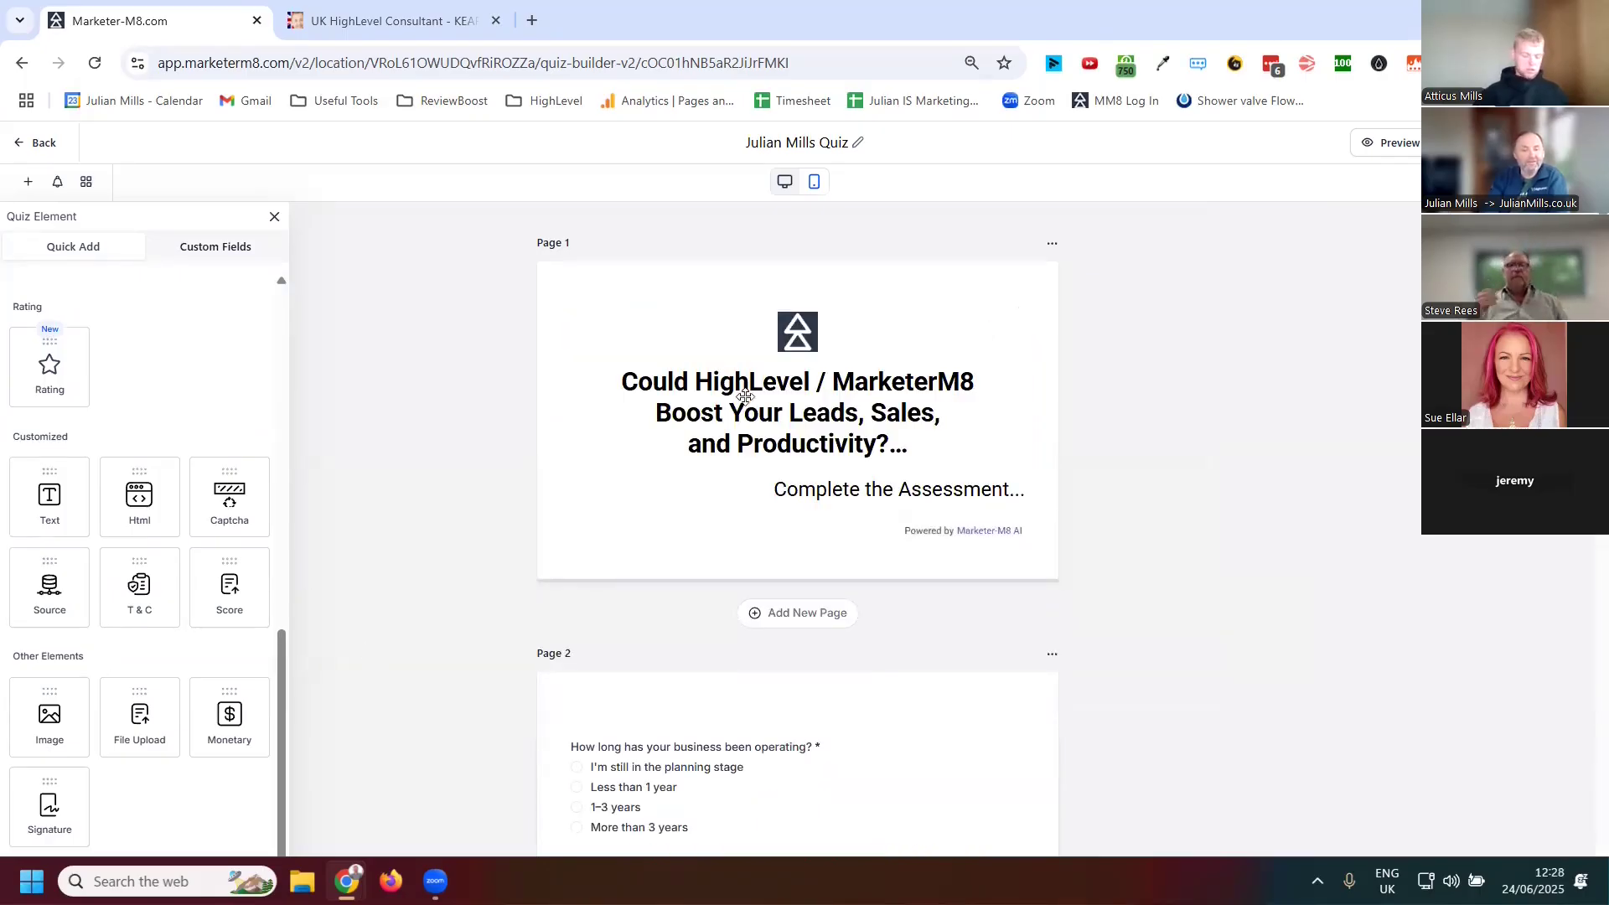
# Select the Page 1 headline text to review its text style settings
pyautogui.click(838, 440)
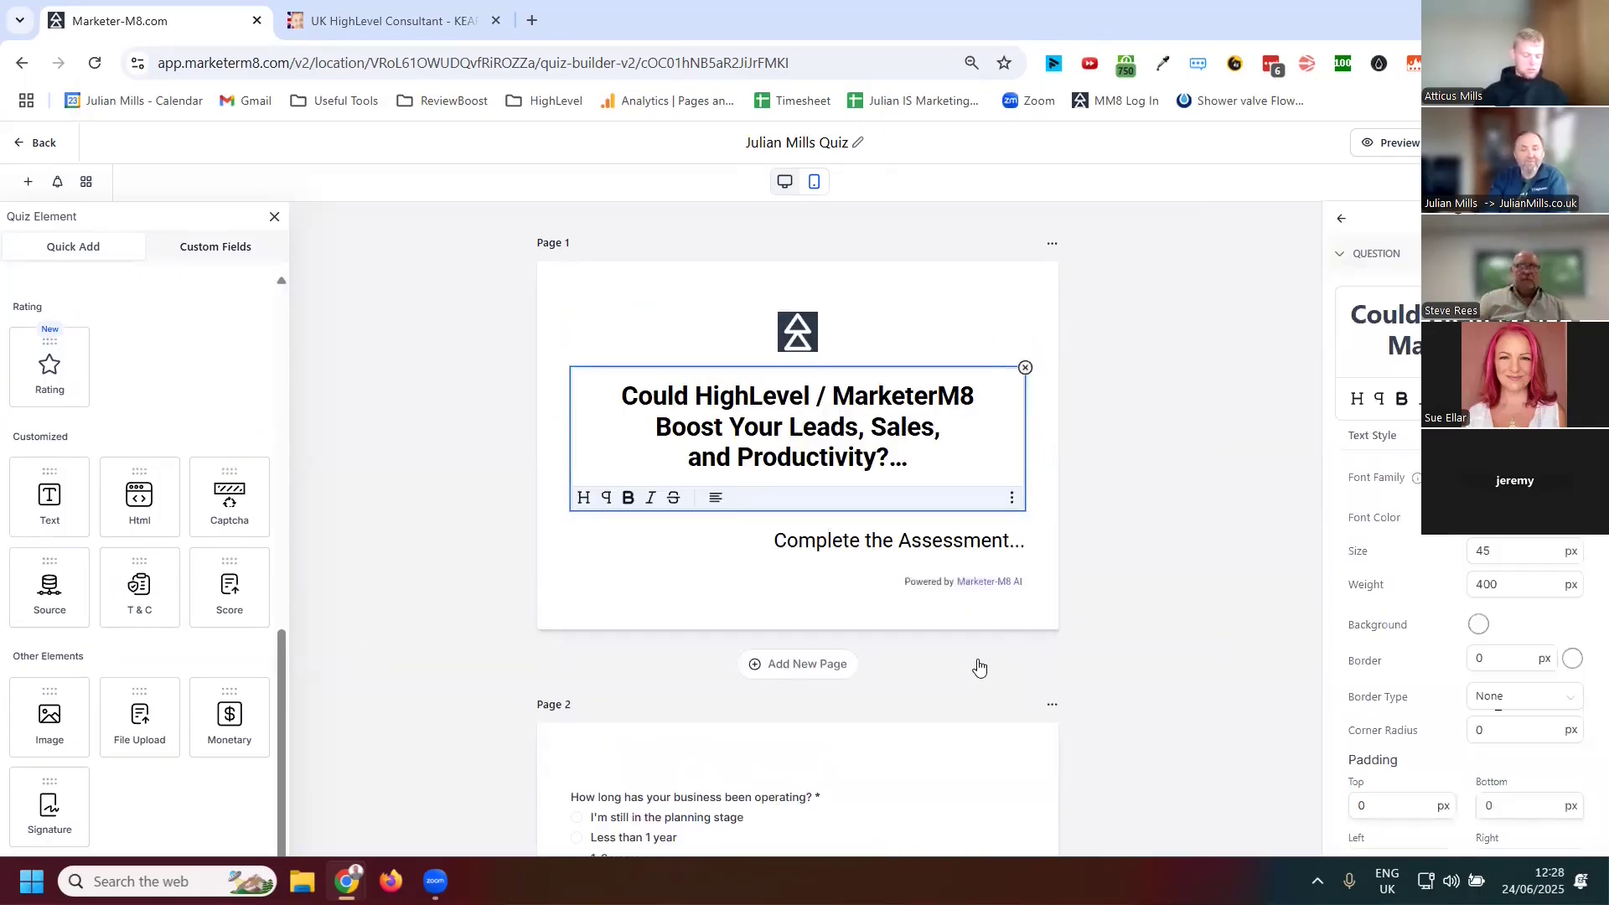
pyautogui.scroll(-1, 502, 704)
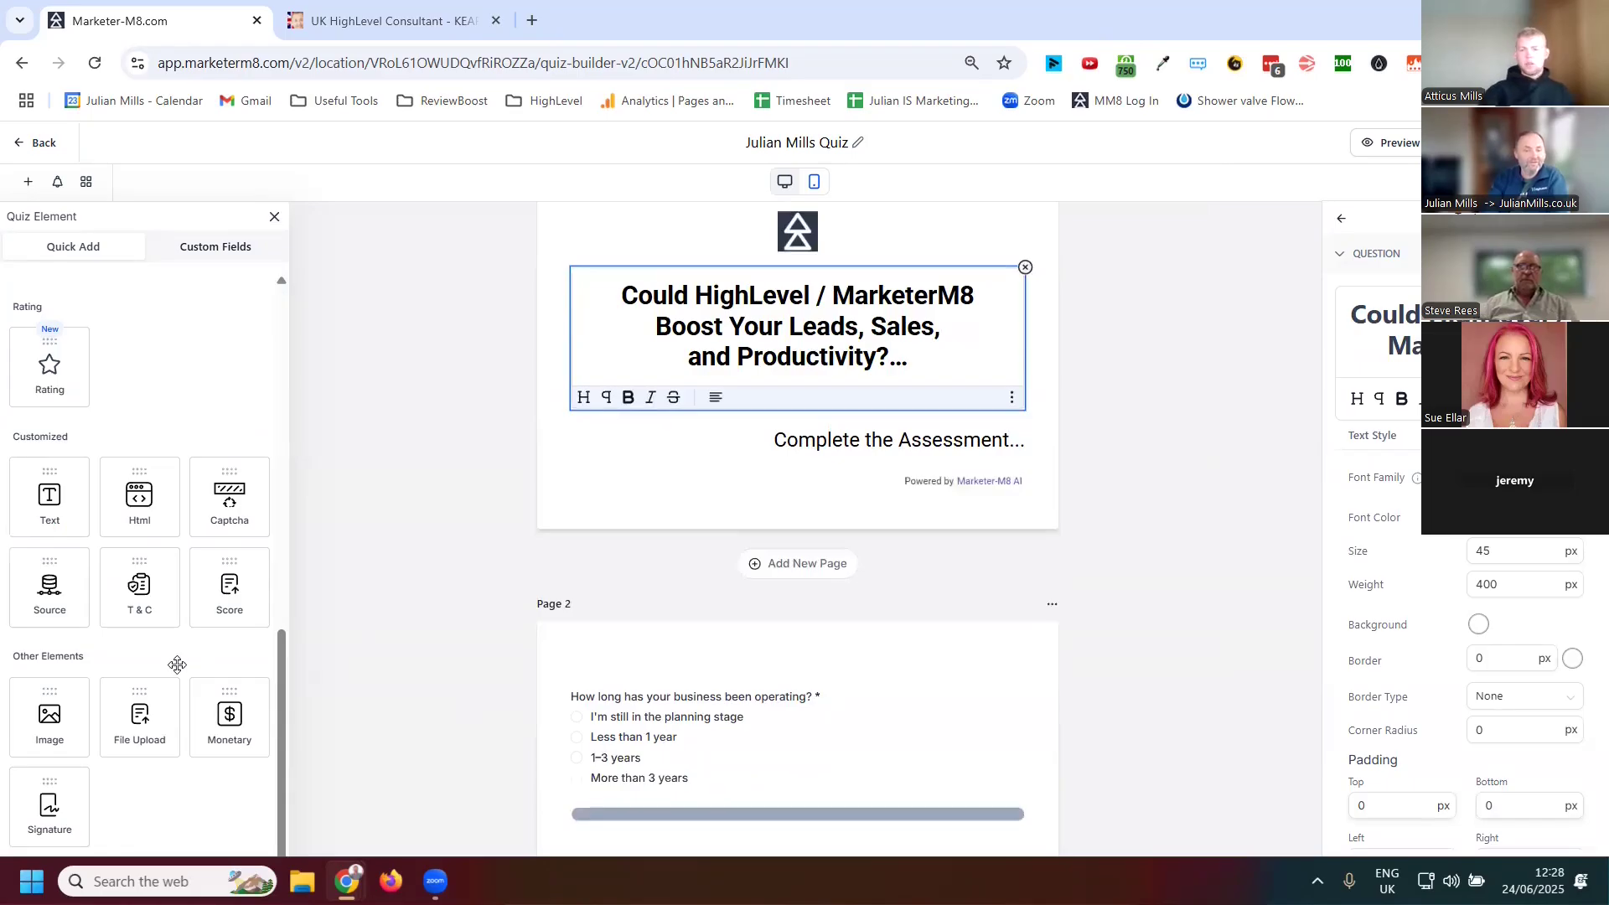
pyautogui.scroll(5, 172, 662)
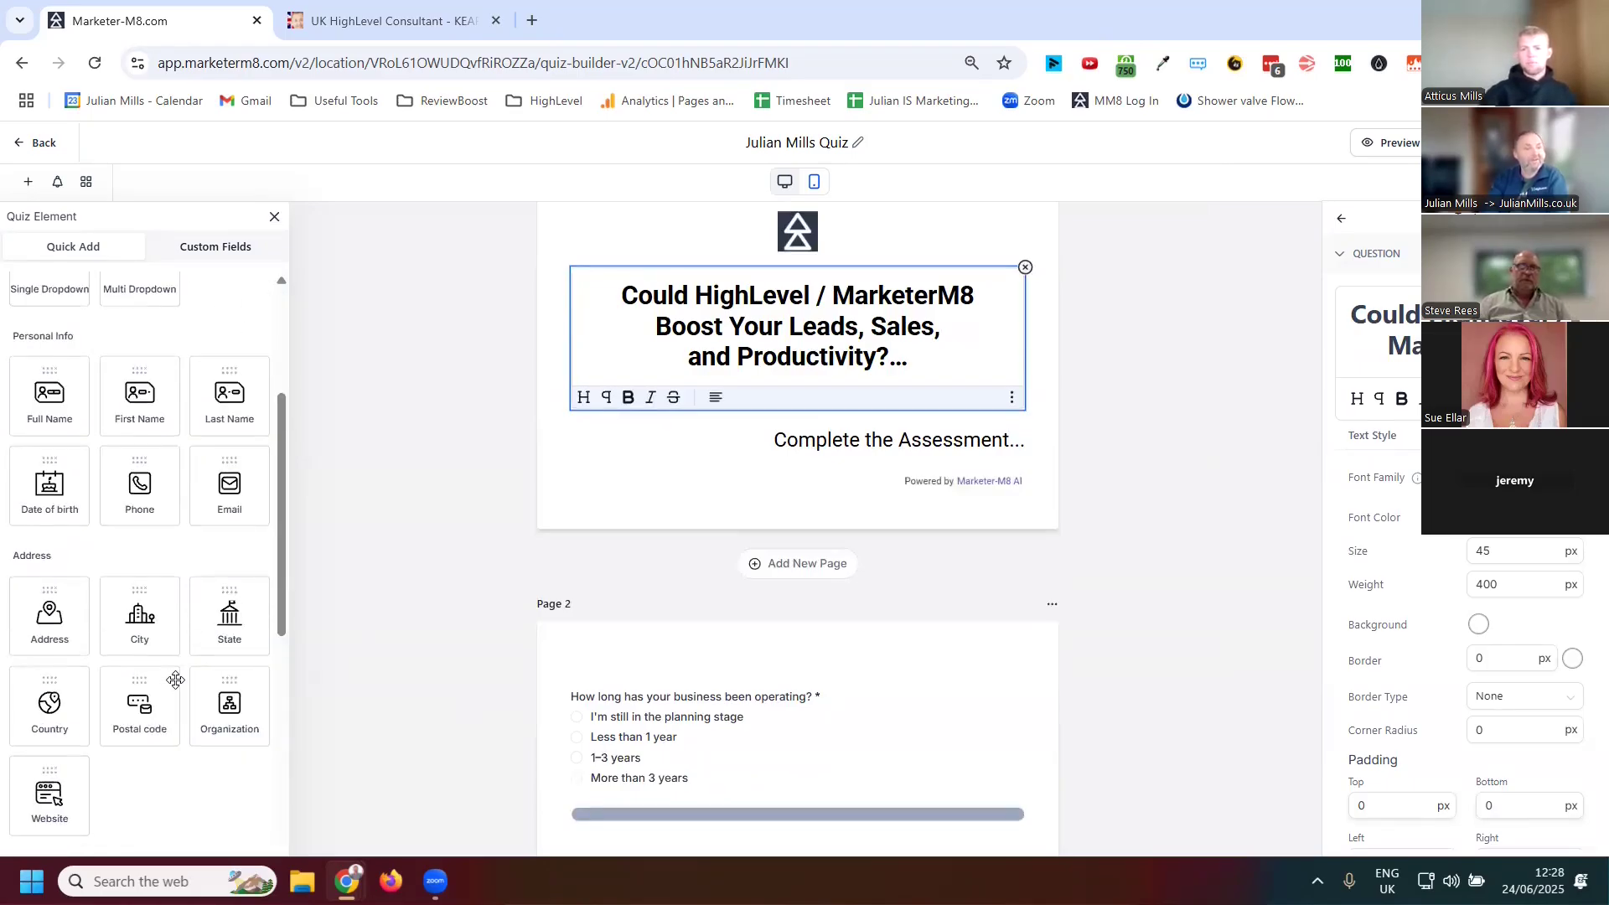
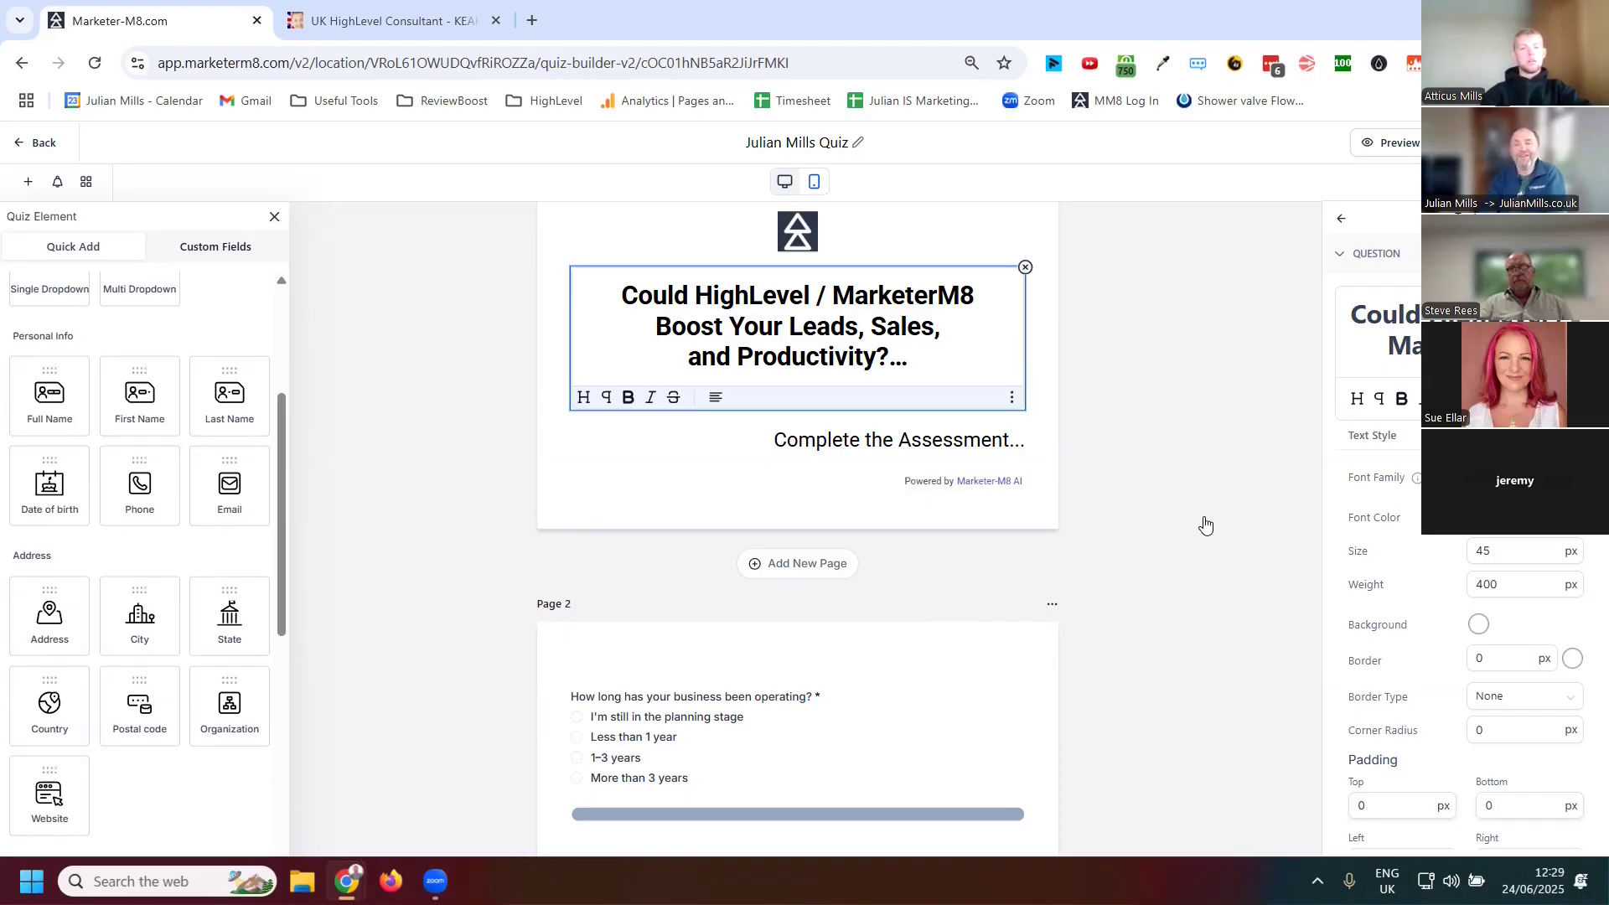
# Scroll through the quiz pages and select the progress bar under the tools-and-systems question
pyautogui.scroll(1, 1204, 524)
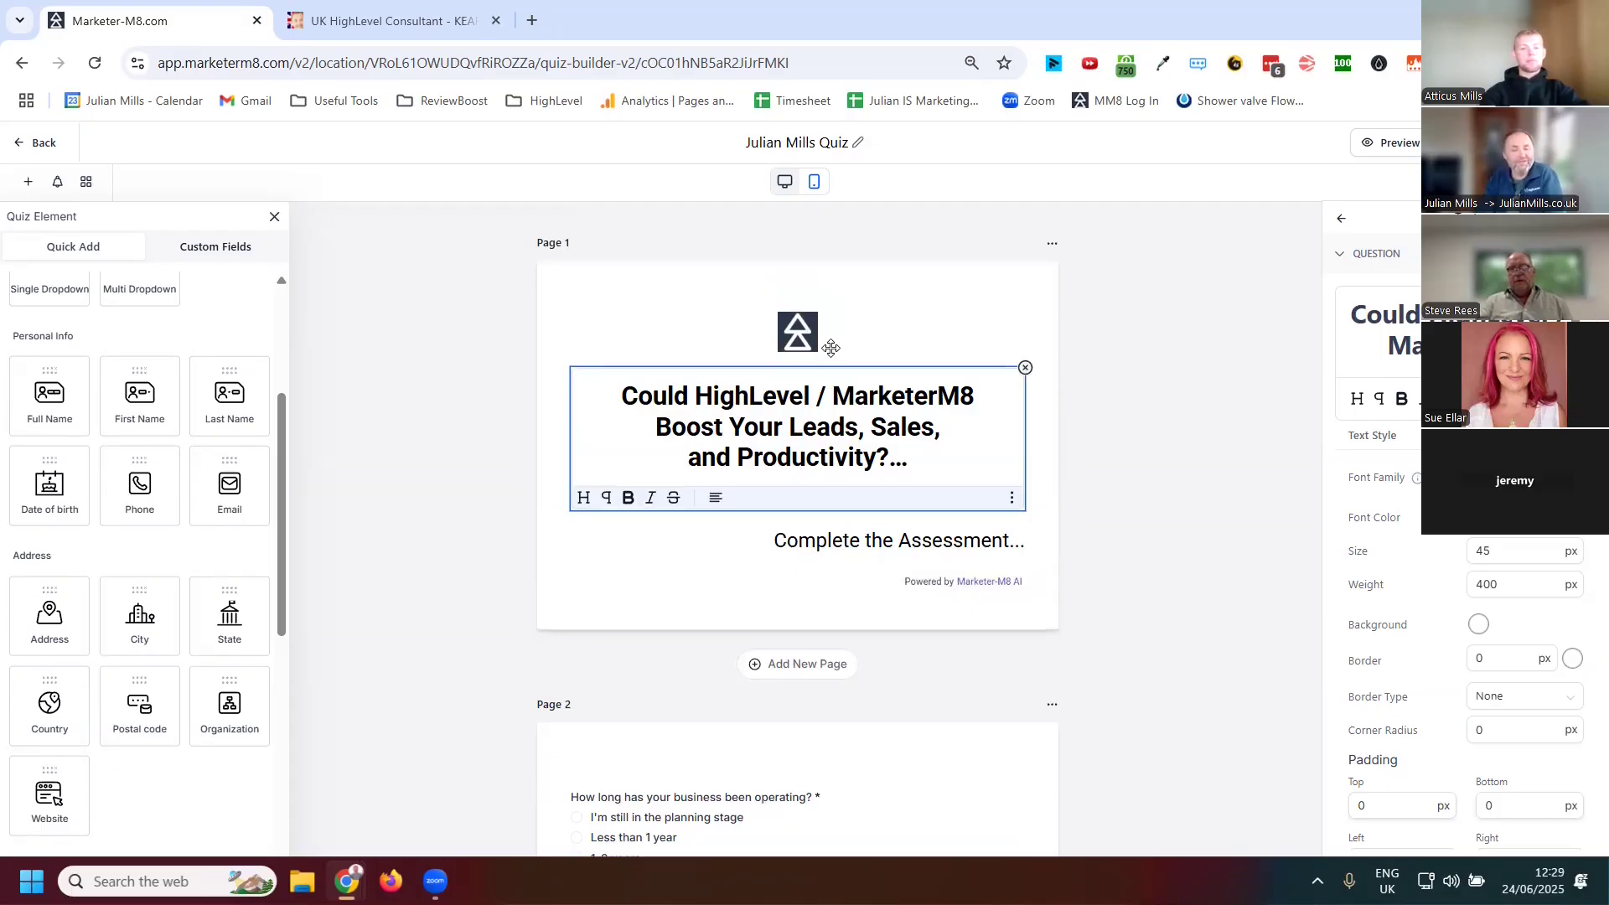
pyautogui.scroll(-6, 832, 323)
pyautogui.scroll(-7, 829, 306)
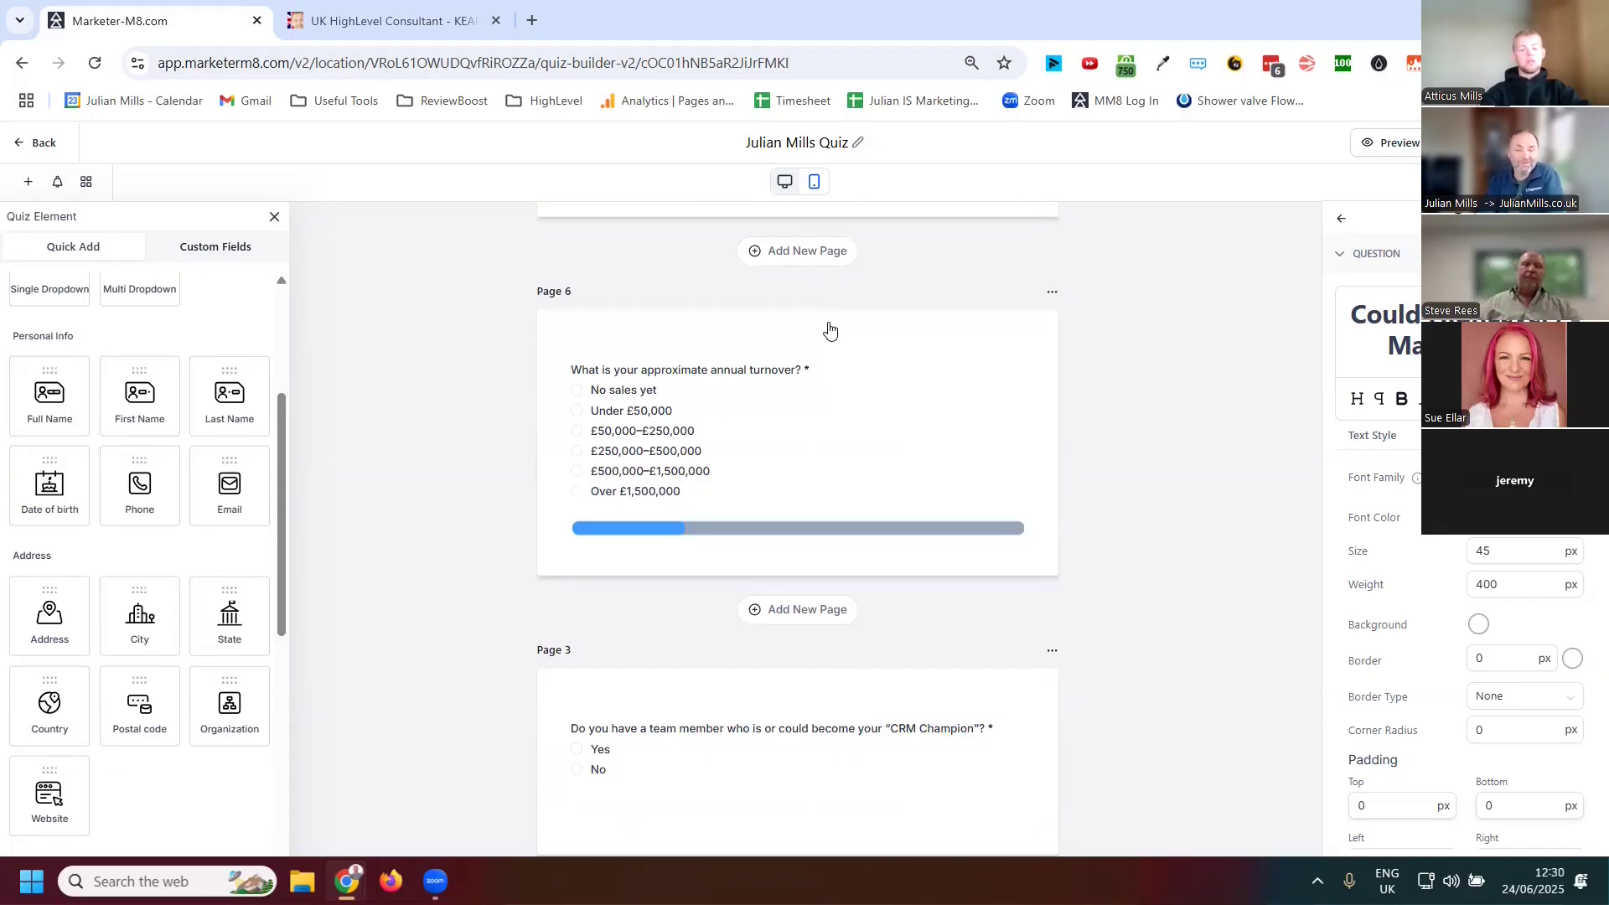
pyautogui.scroll(-8, 828, 327)
pyautogui.scroll(-18, 834, 334)
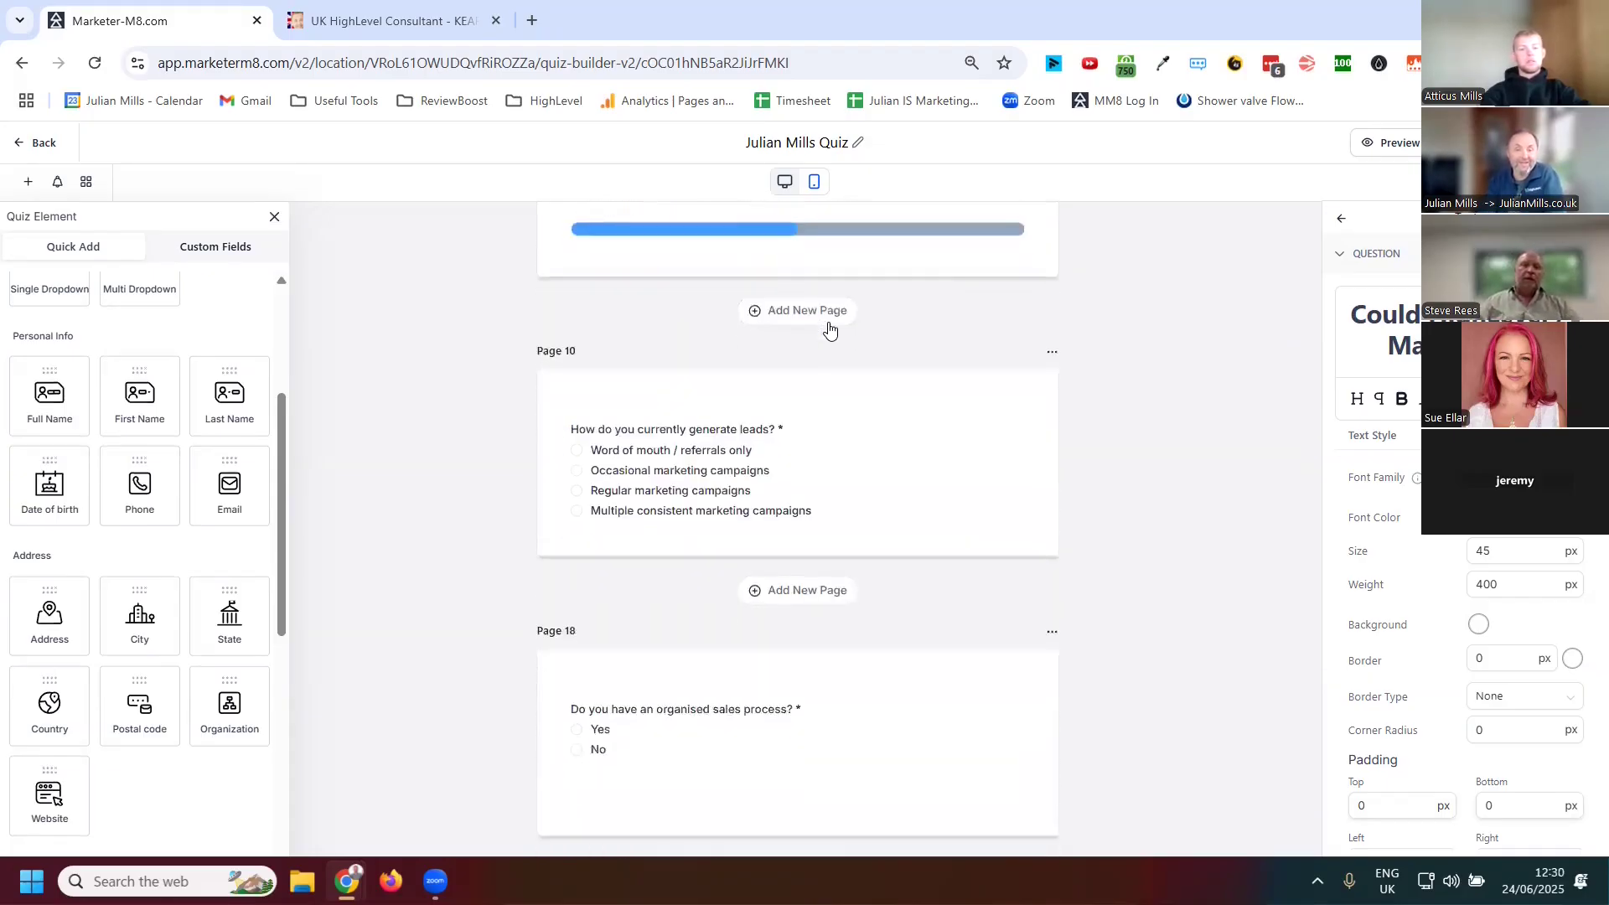
pyautogui.scroll(-2, 838, 339)
pyautogui.scroll(2, 1074, 457)
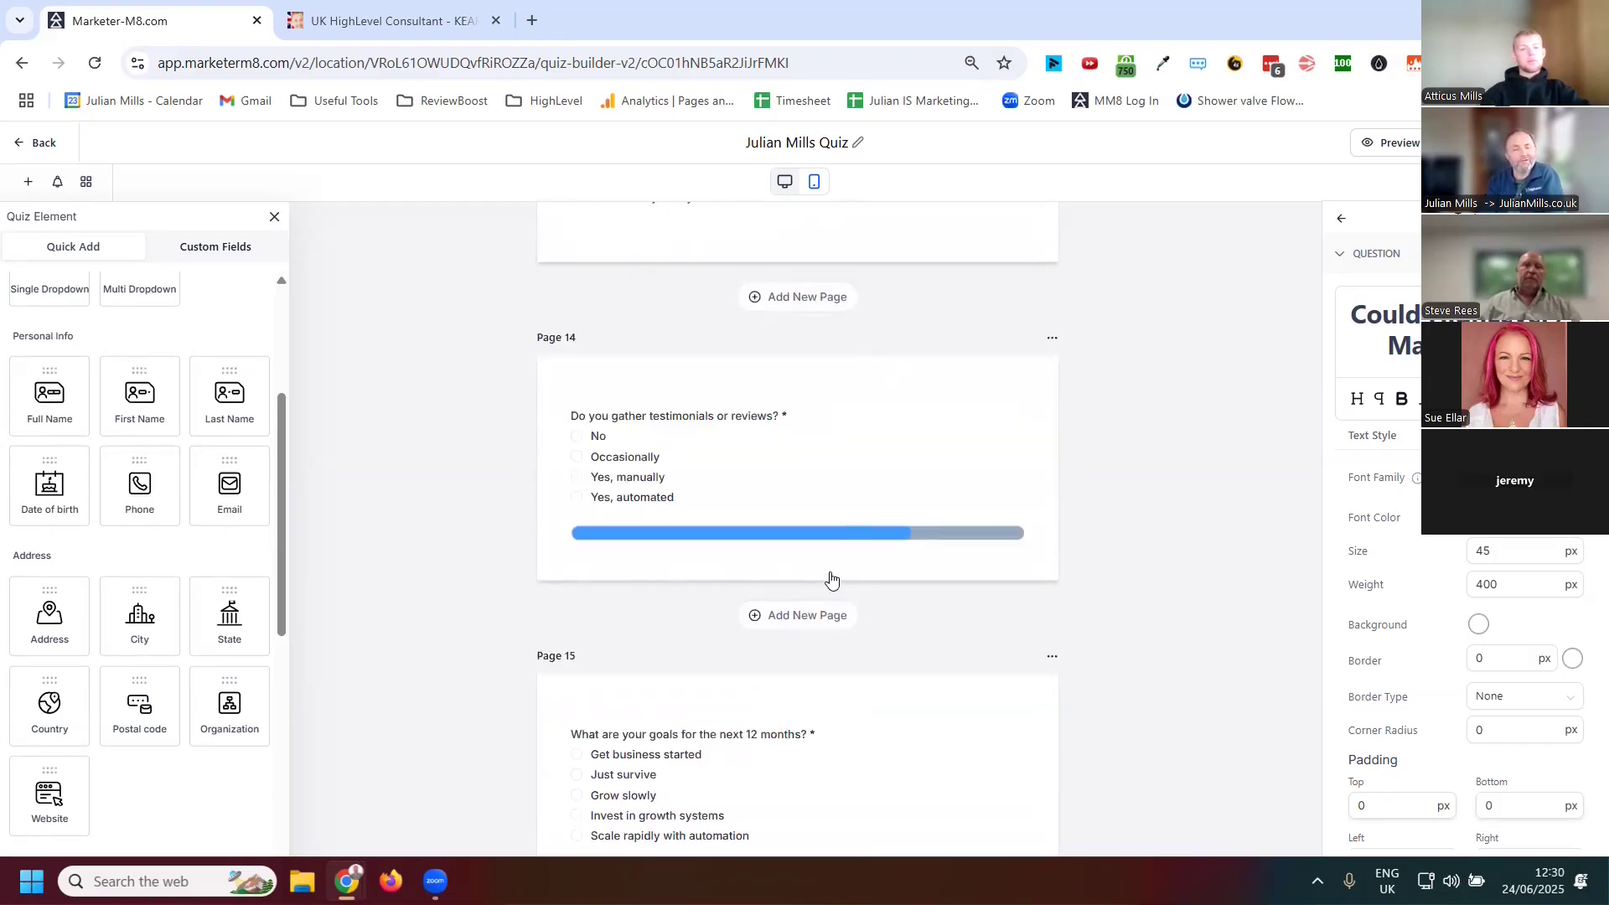
pyautogui.scroll(7, 871, 587)
pyautogui.scroll(10, 886, 545)
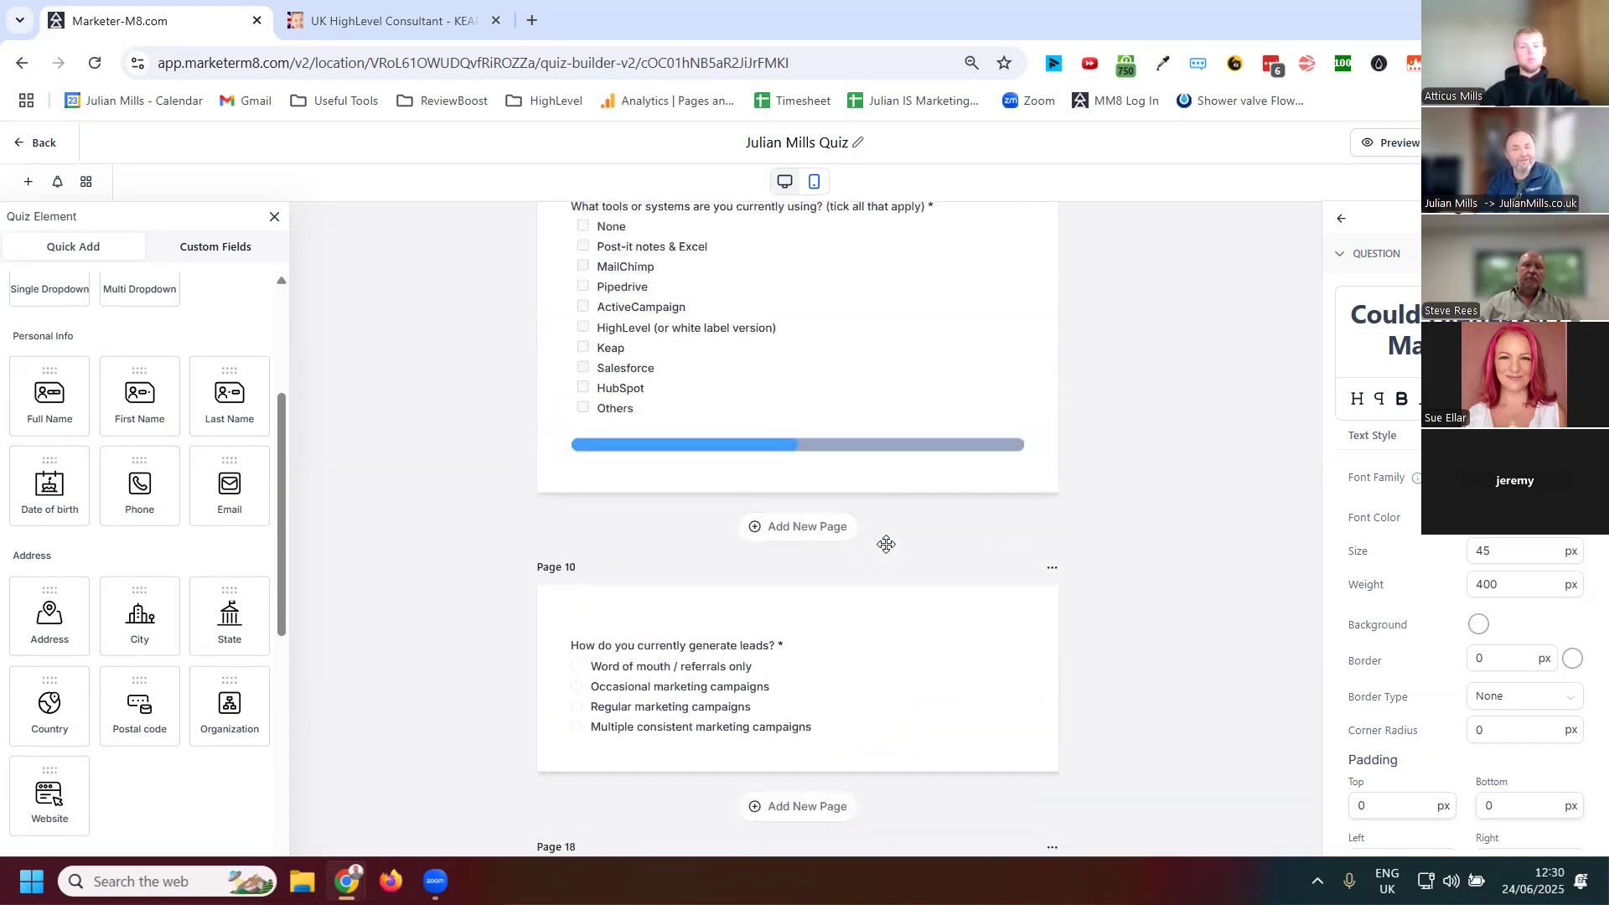
pyautogui.click(869, 445)
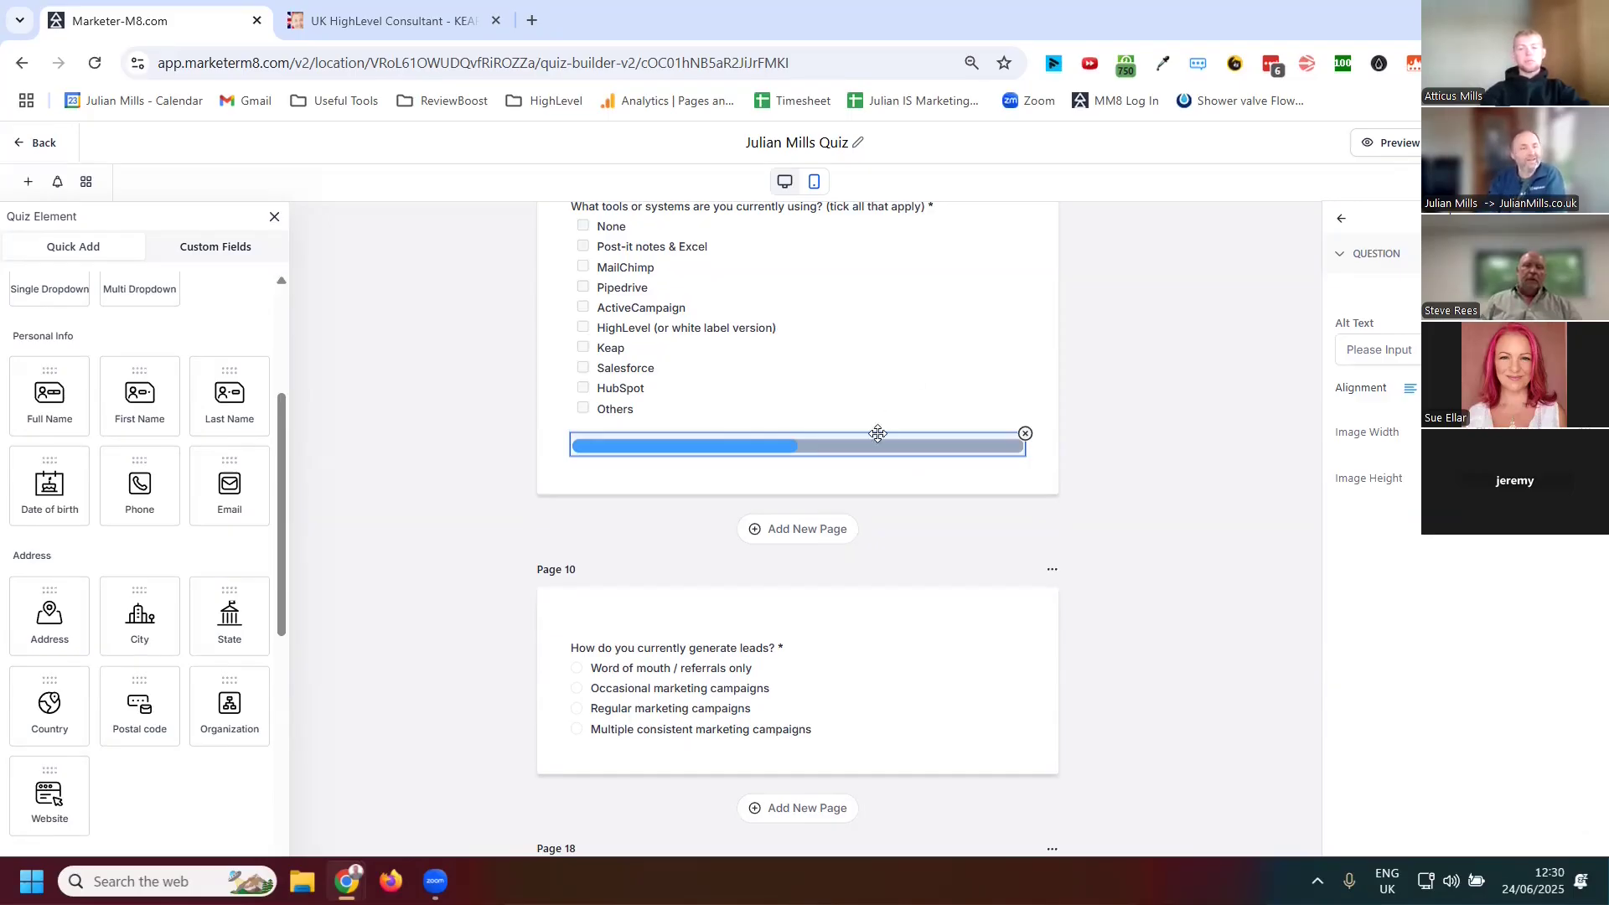
# Scroll to the end of the quiz and open the Result Template for editing
pyautogui.scroll(-6, 1001, 617)
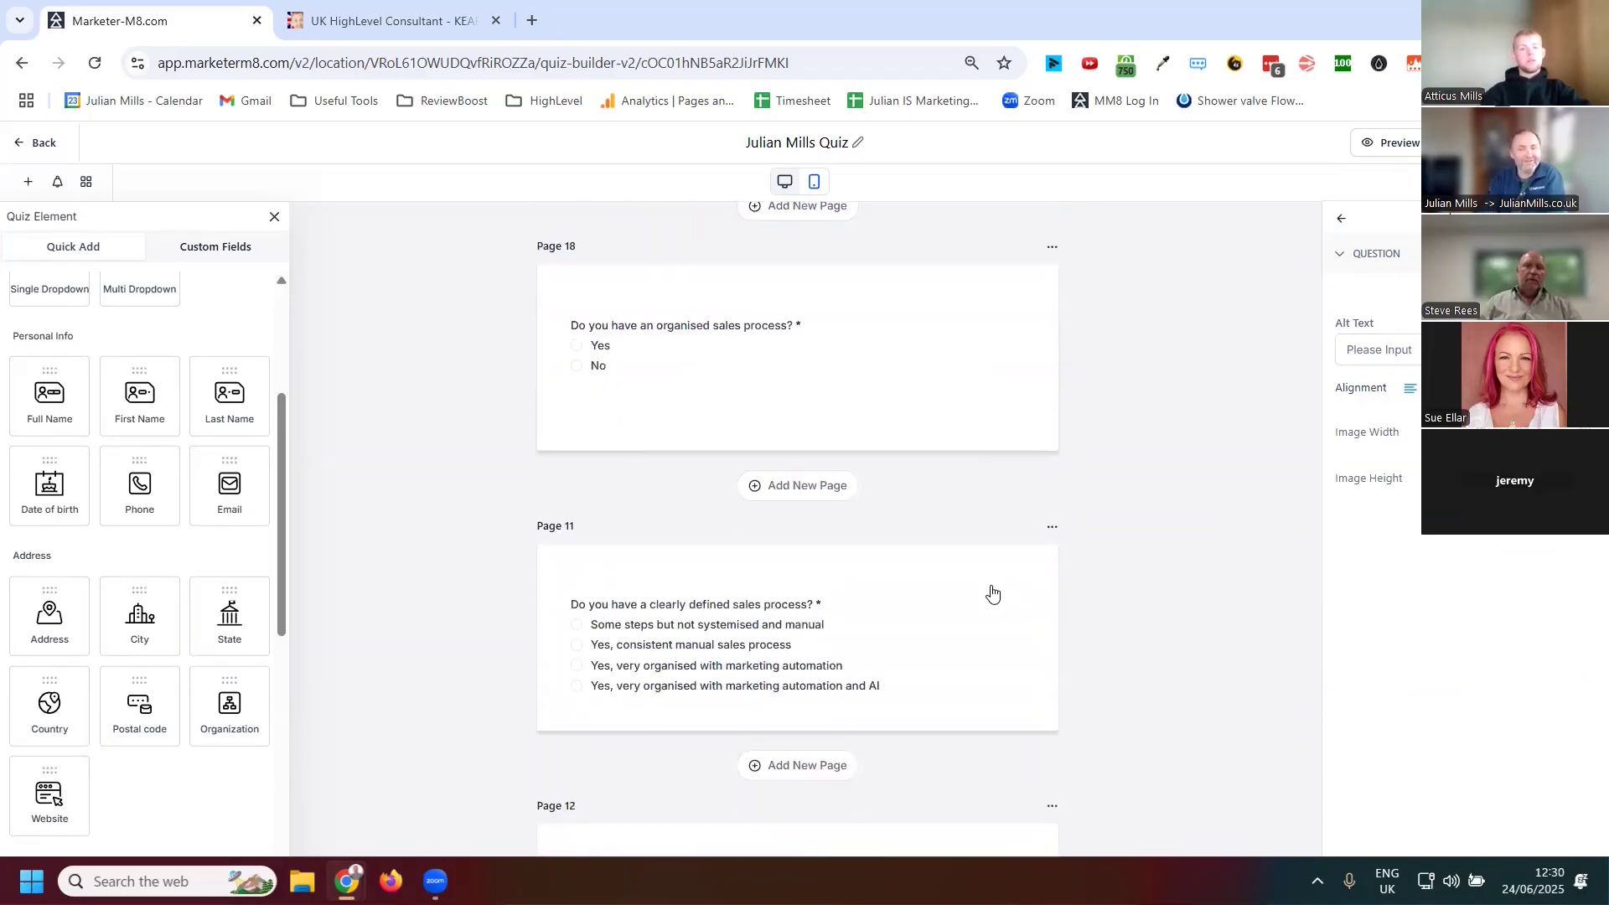
pyautogui.scroll(-2, 992, 593)
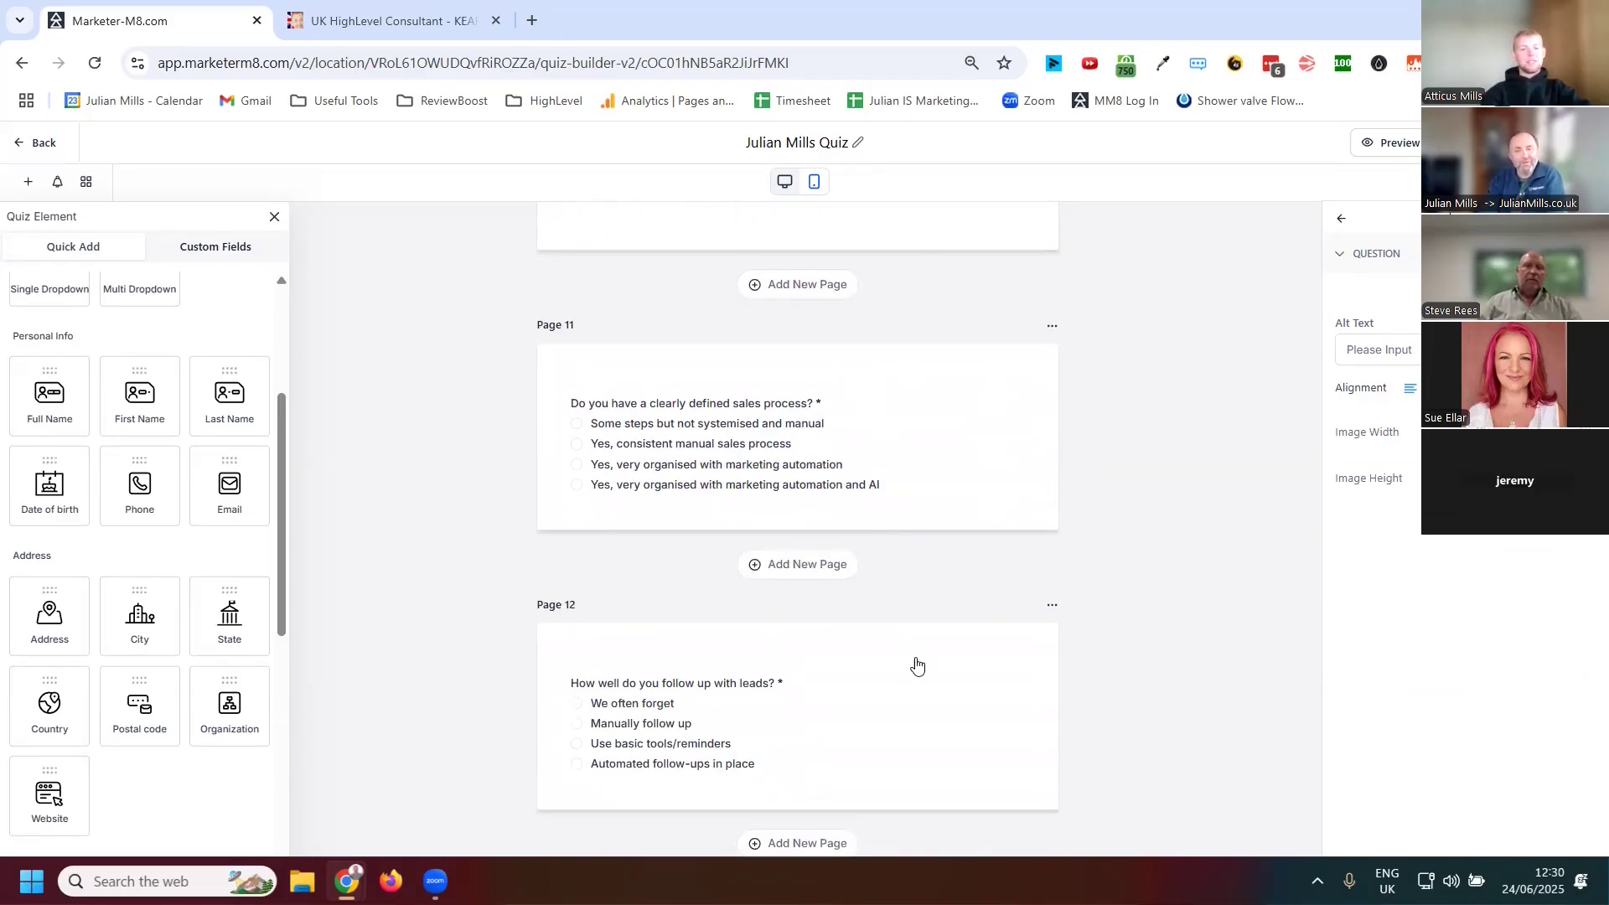
pyautogui.scroll(-4, 984, 624)
pyautogui.scroll(-18, 982, 603)
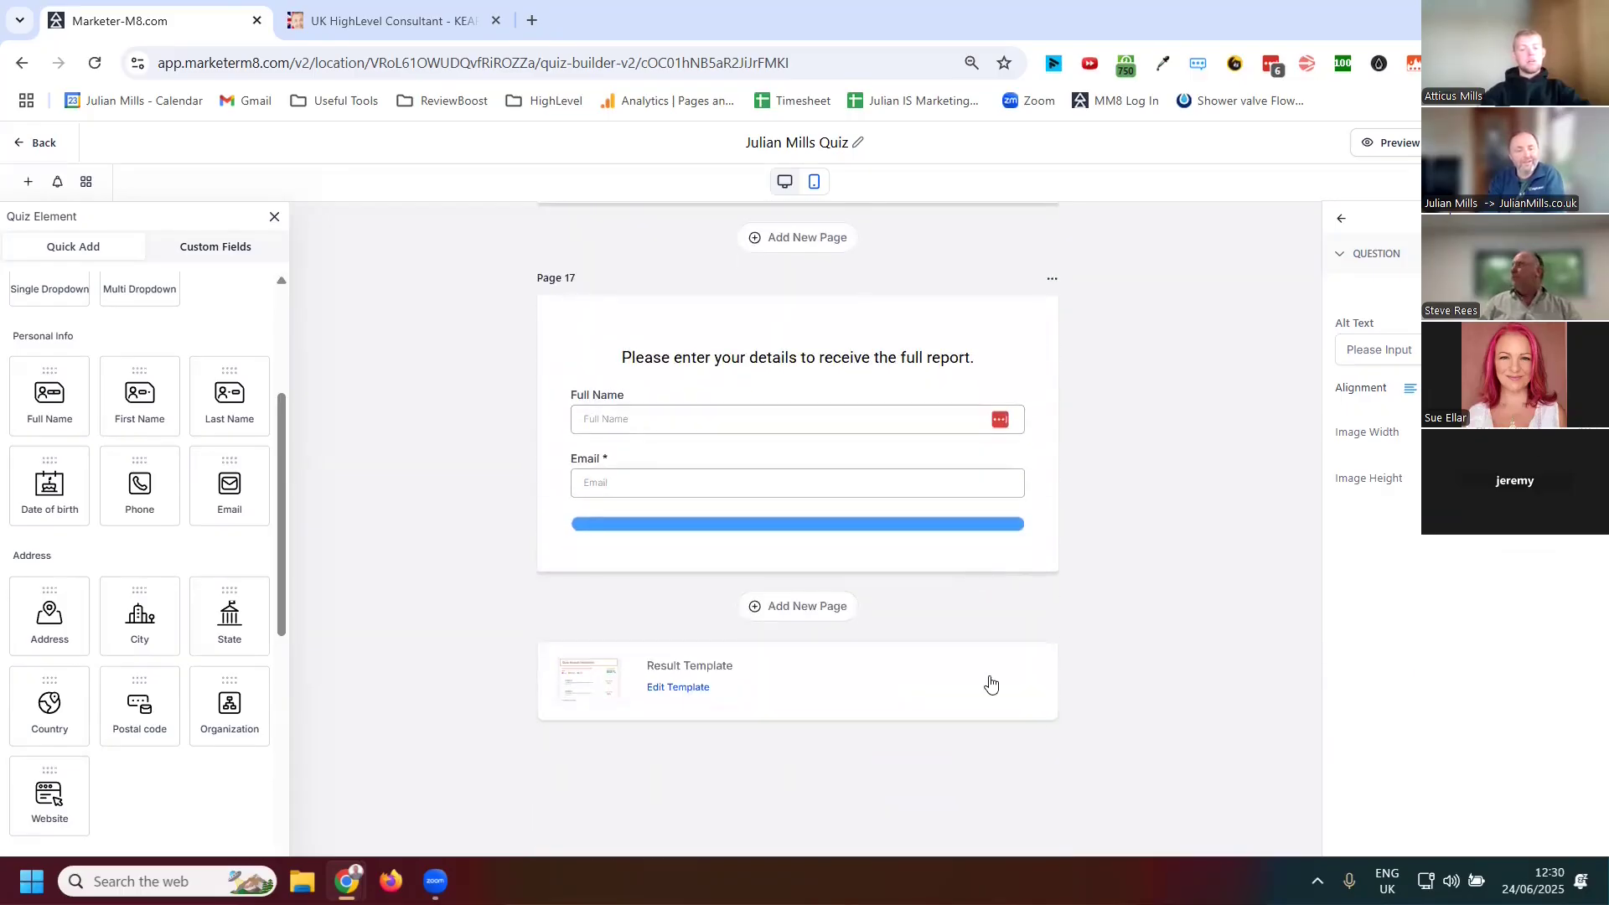
pyautogui.click(769, 712)
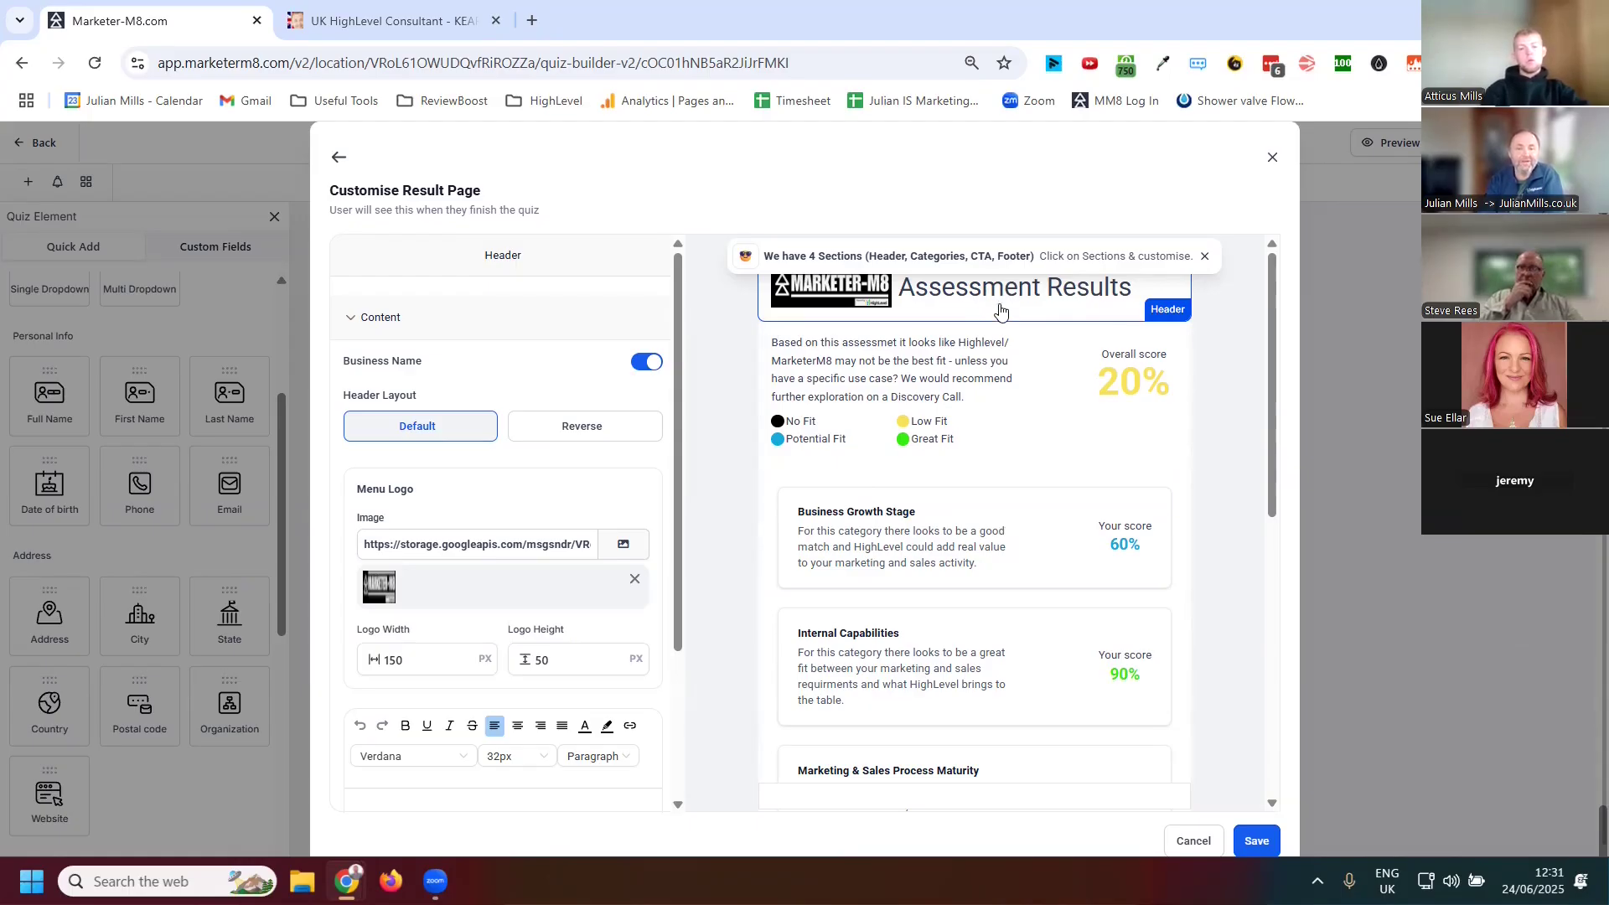
# Select the Overall Score section of the result page and review its Score Tiers and Style settings
pyautogui.click(1023, 397)
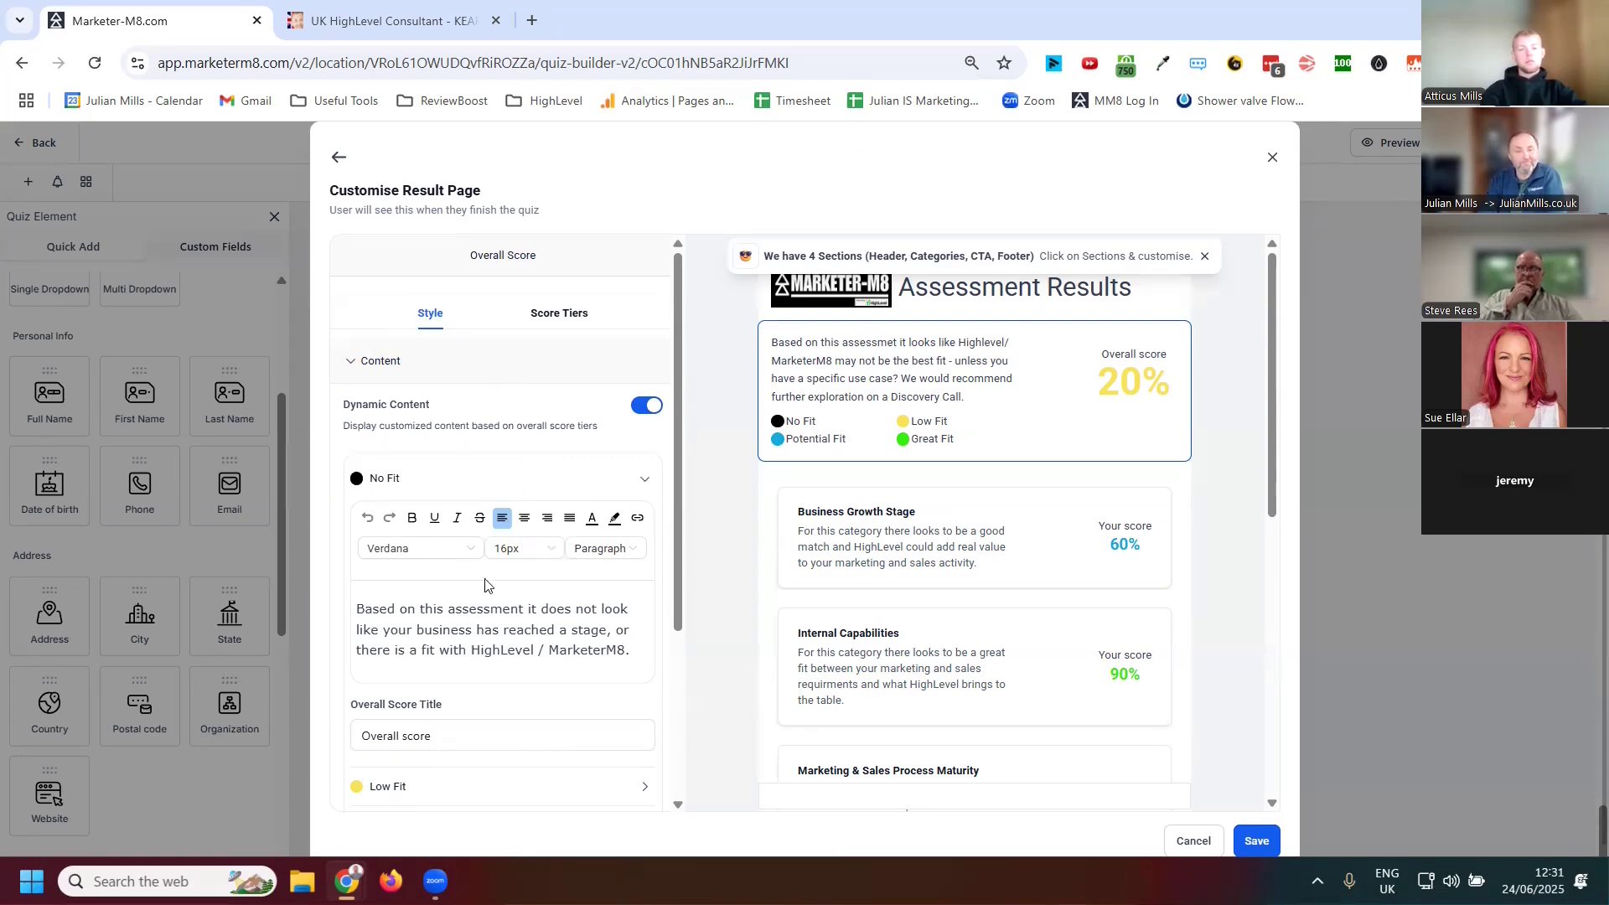
pyautogui.click(553, 321)
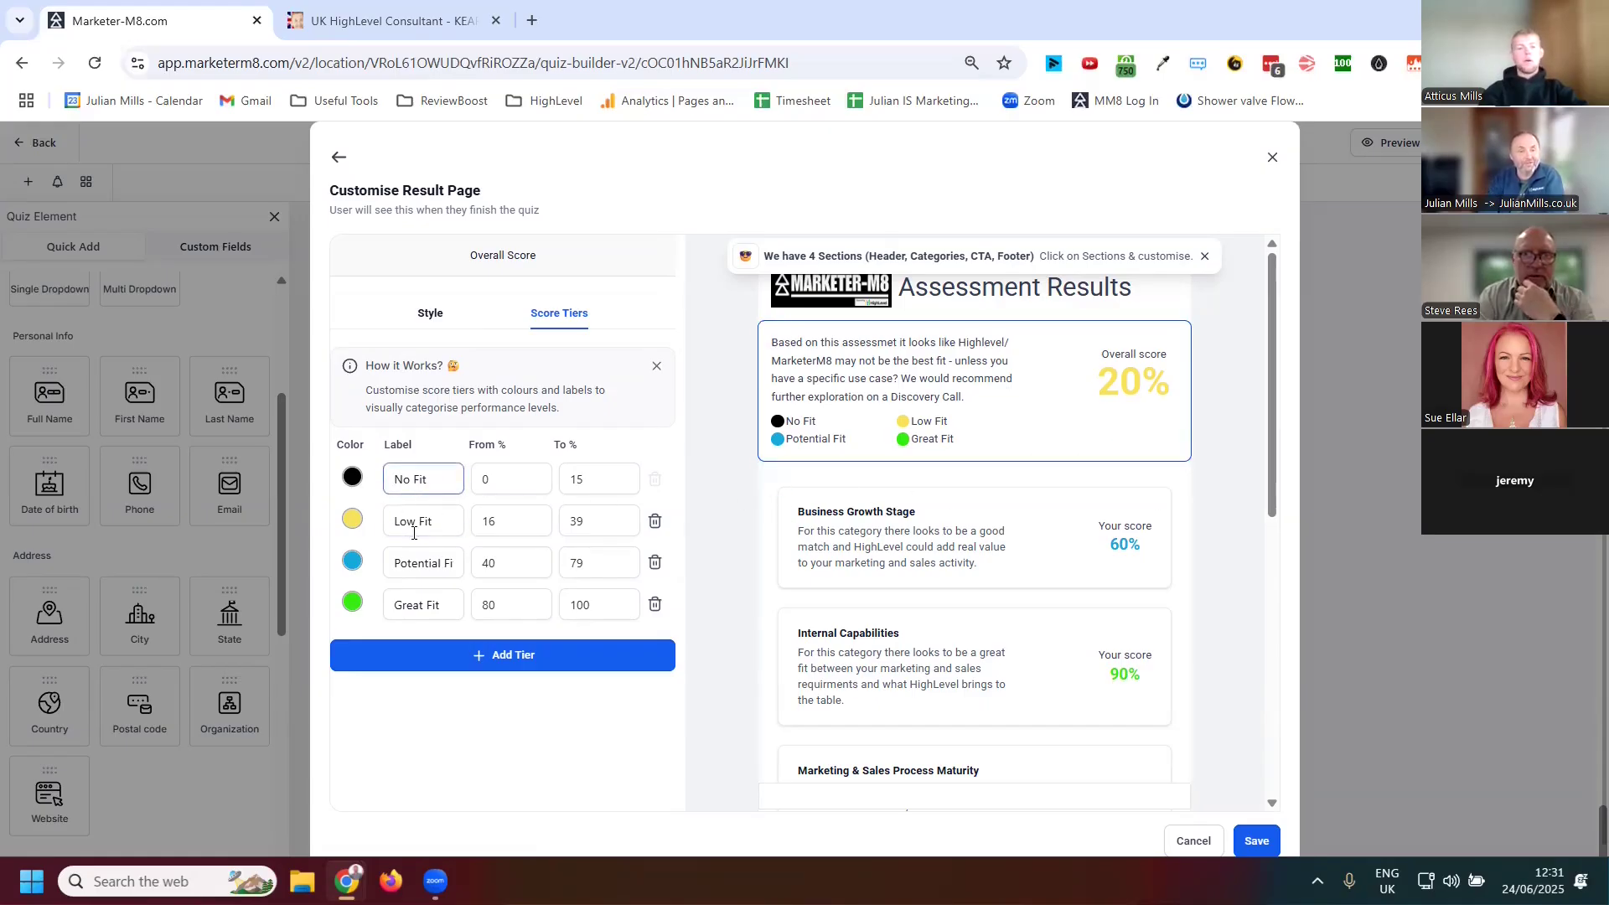
pyautogui.click(431, 314)
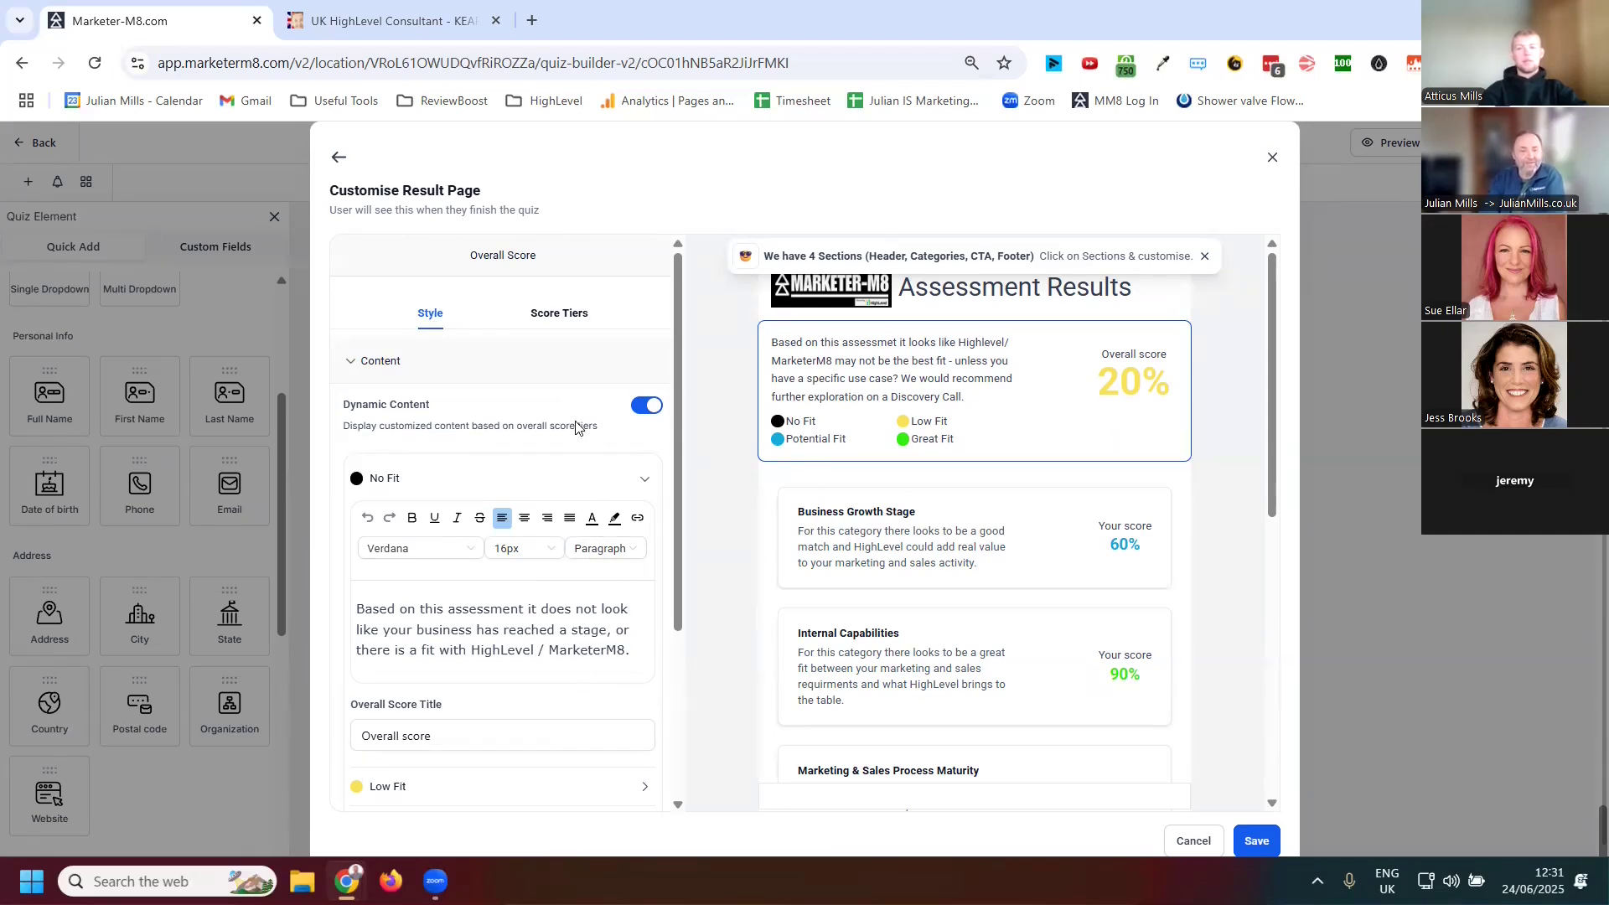
# Review the Overall Score dynamic content text for the No Fit, Low Fit, Potential Fit and Great Fit tiers
pyautogui.scroll(-3, 536, 469)
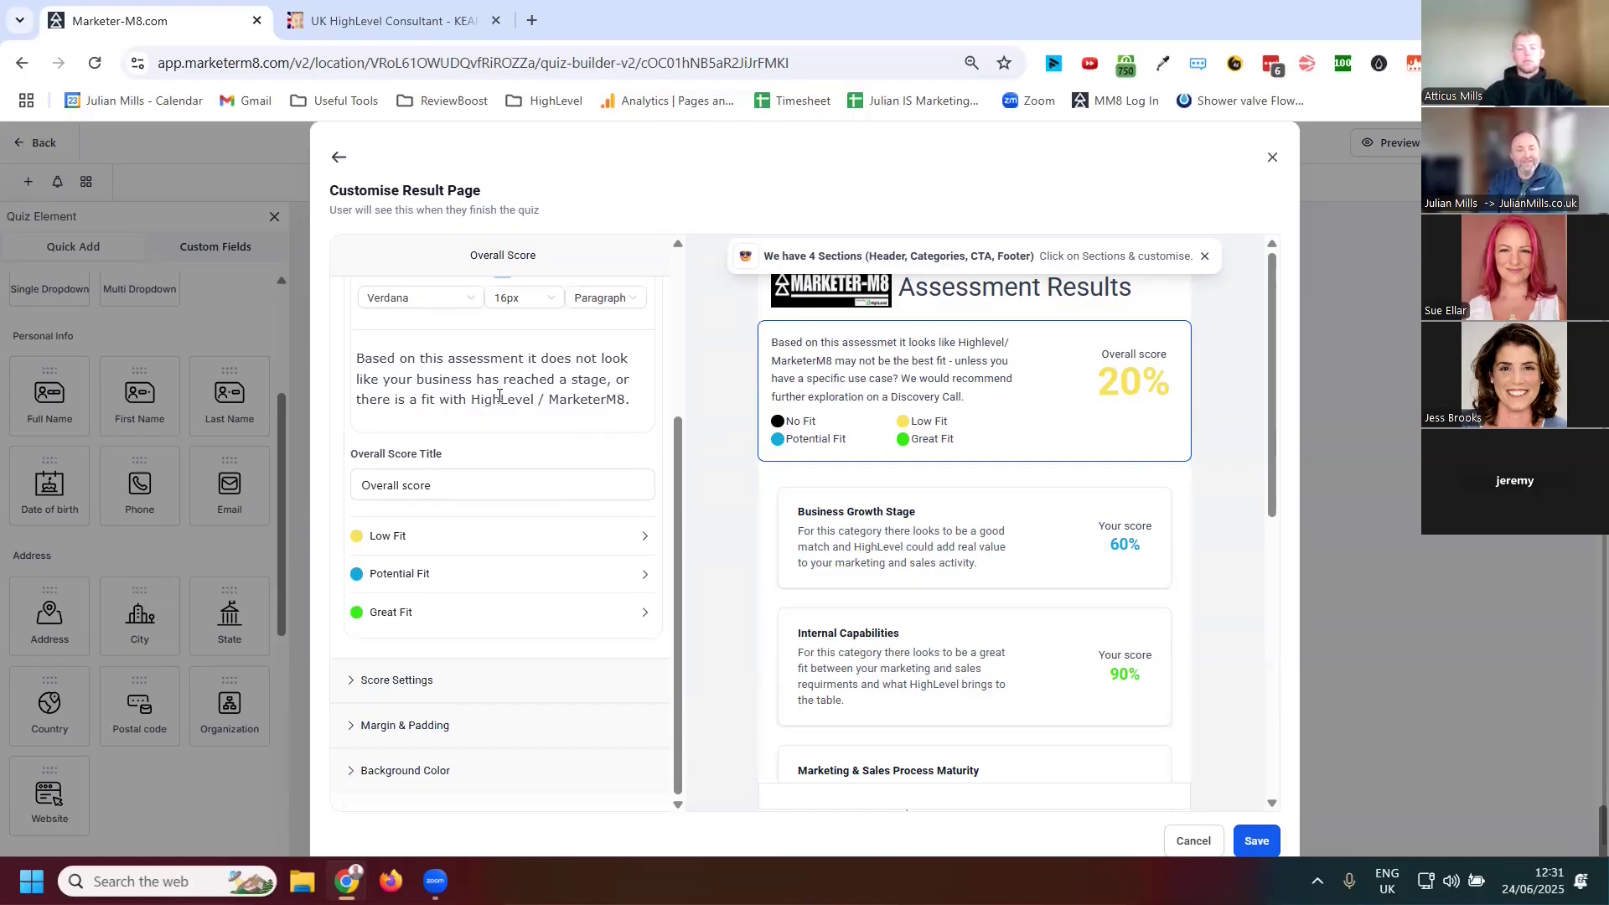
pyautogui.scroll(1, 519, 410)
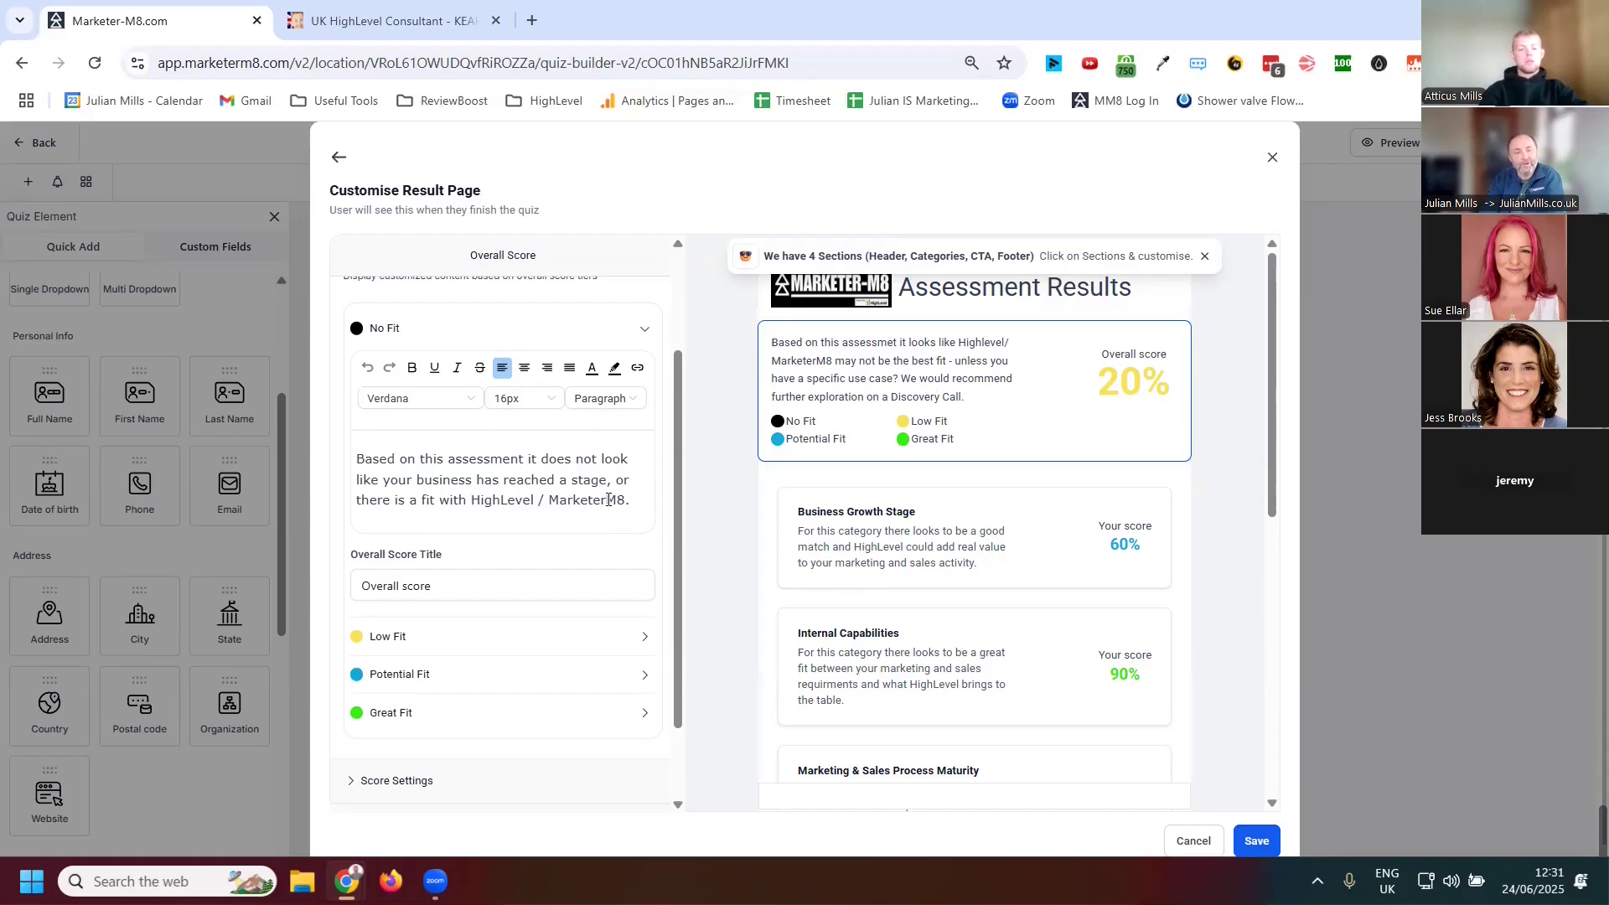
pyautogui.moveTo(642, 503); pyautogui.dragTo(360, 477)
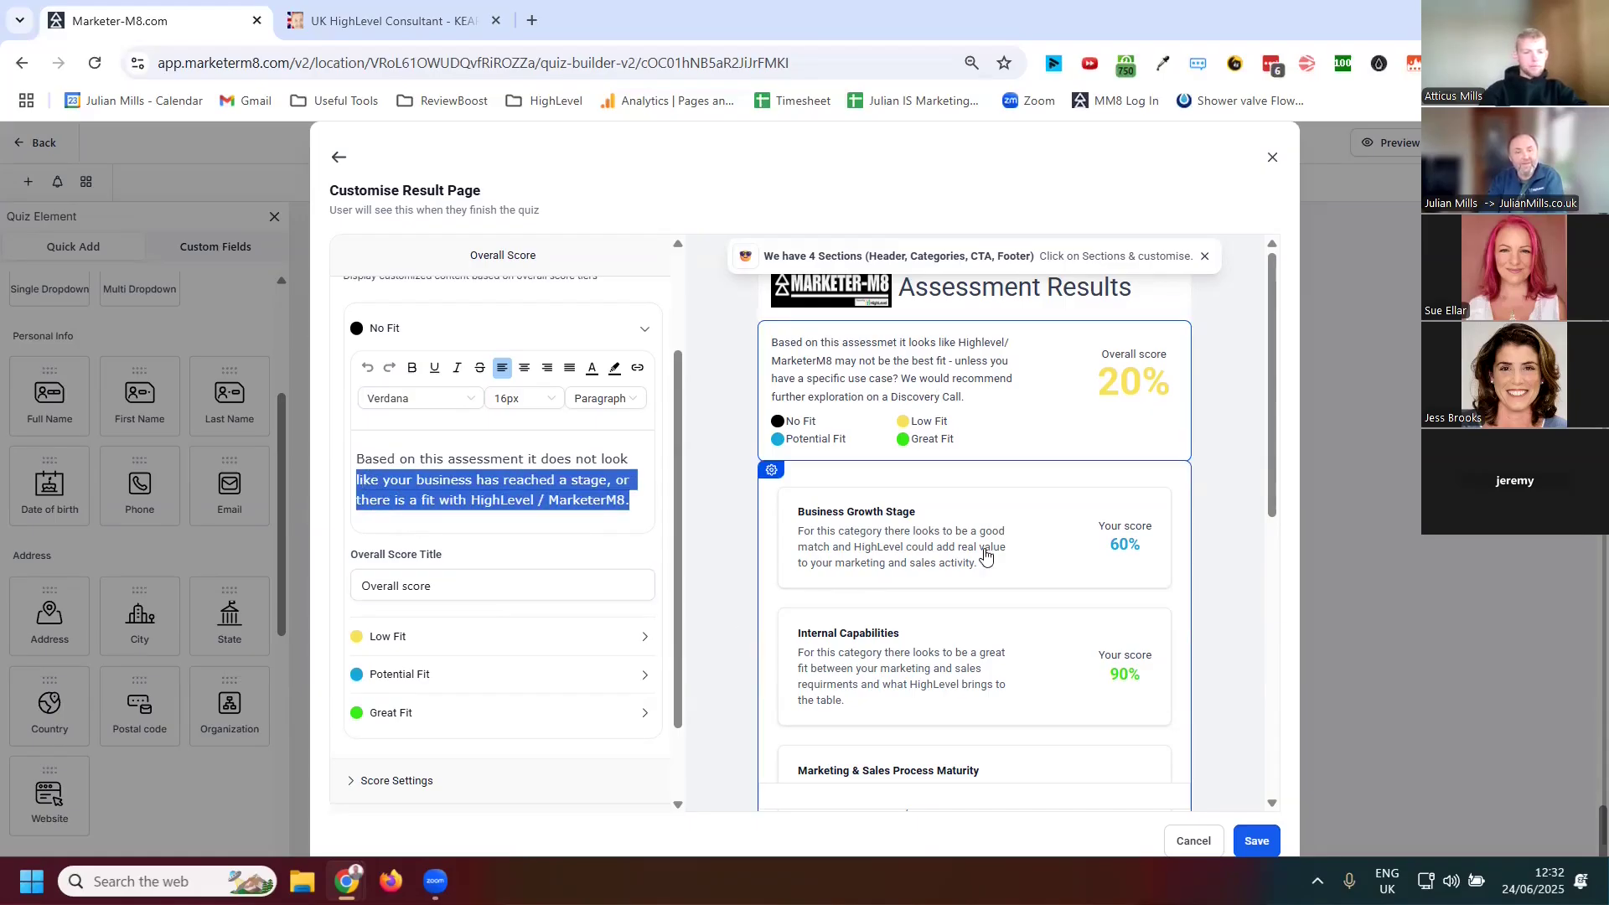
pyautogui.click(396, 643)
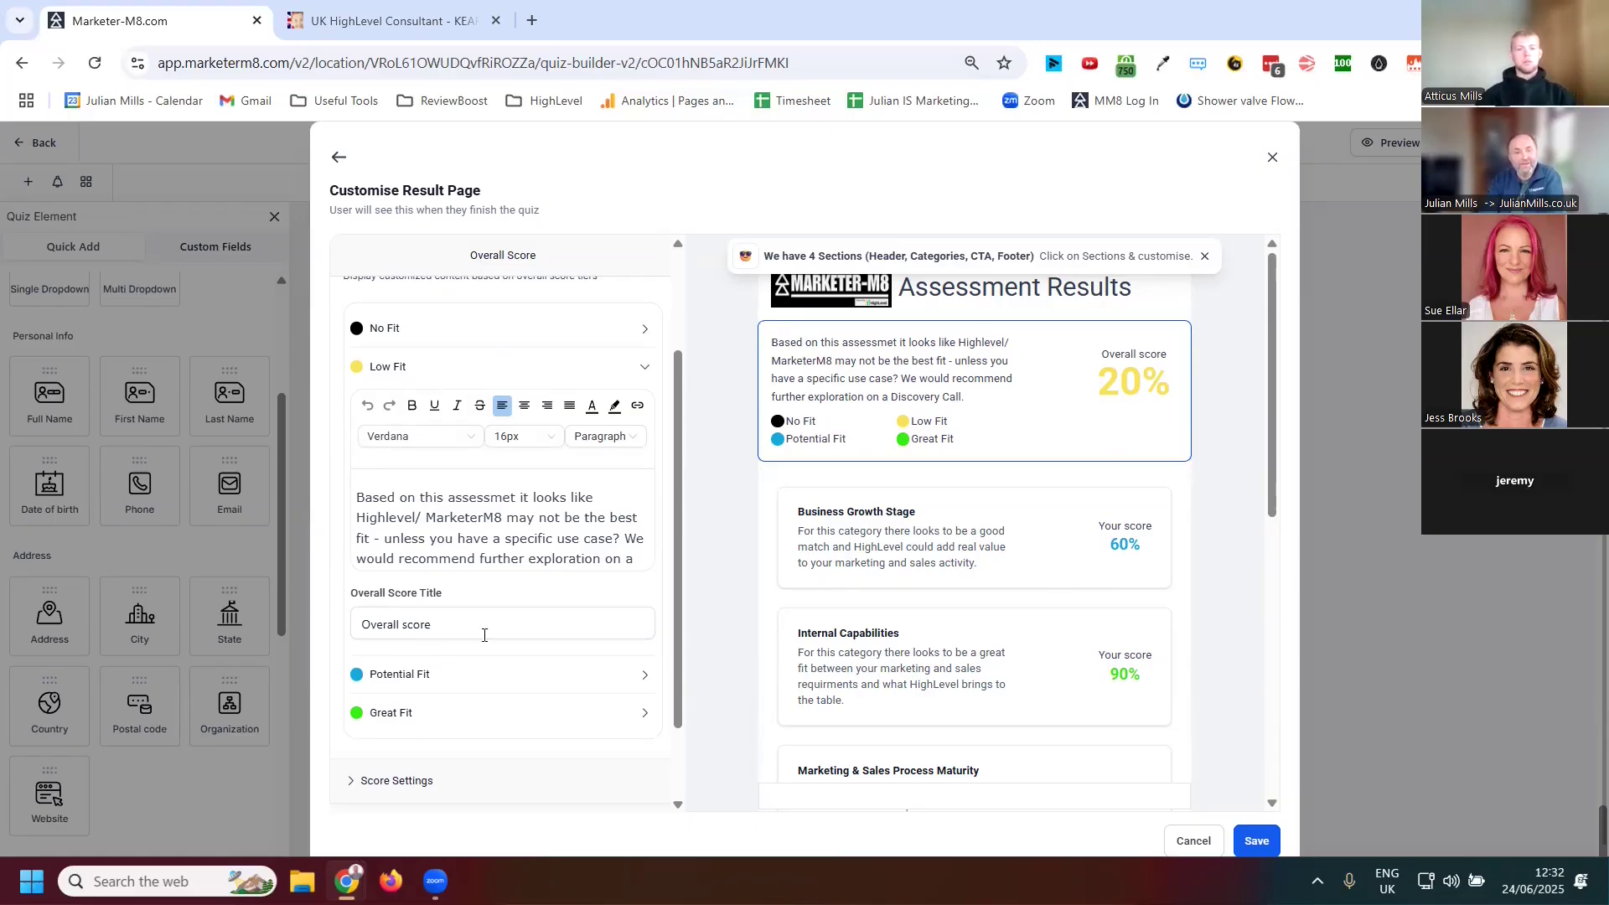
pyautogui.click(401, 679)
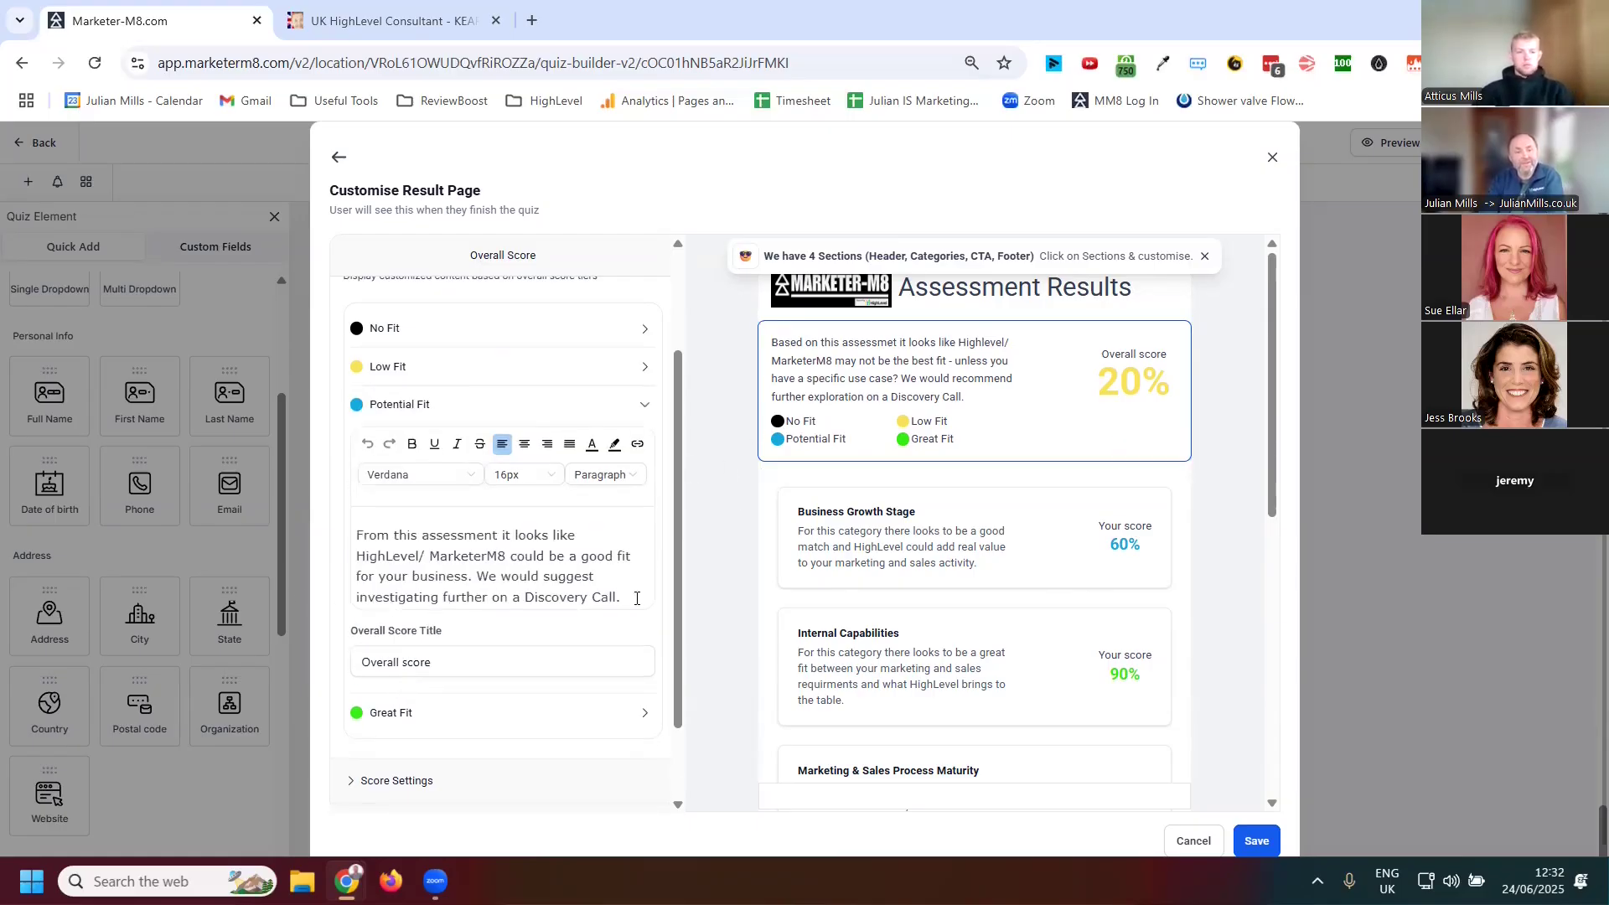
pyautogui.moveTo(638, 600); pyautogui.dragTo(361, 535)
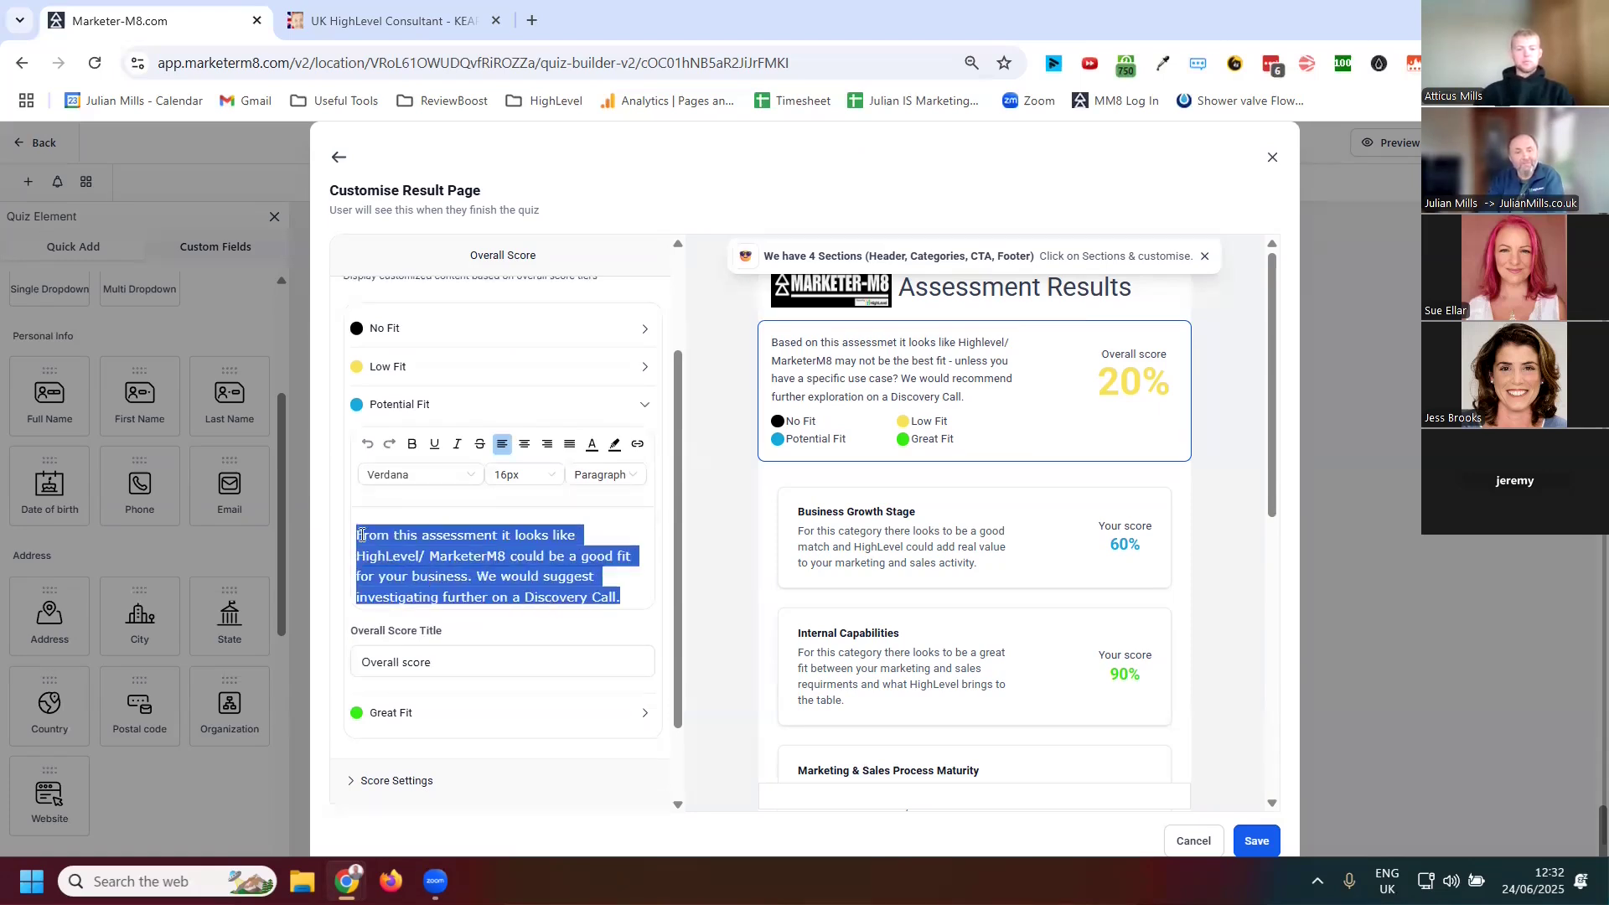
pyautogui.click(392, 714)
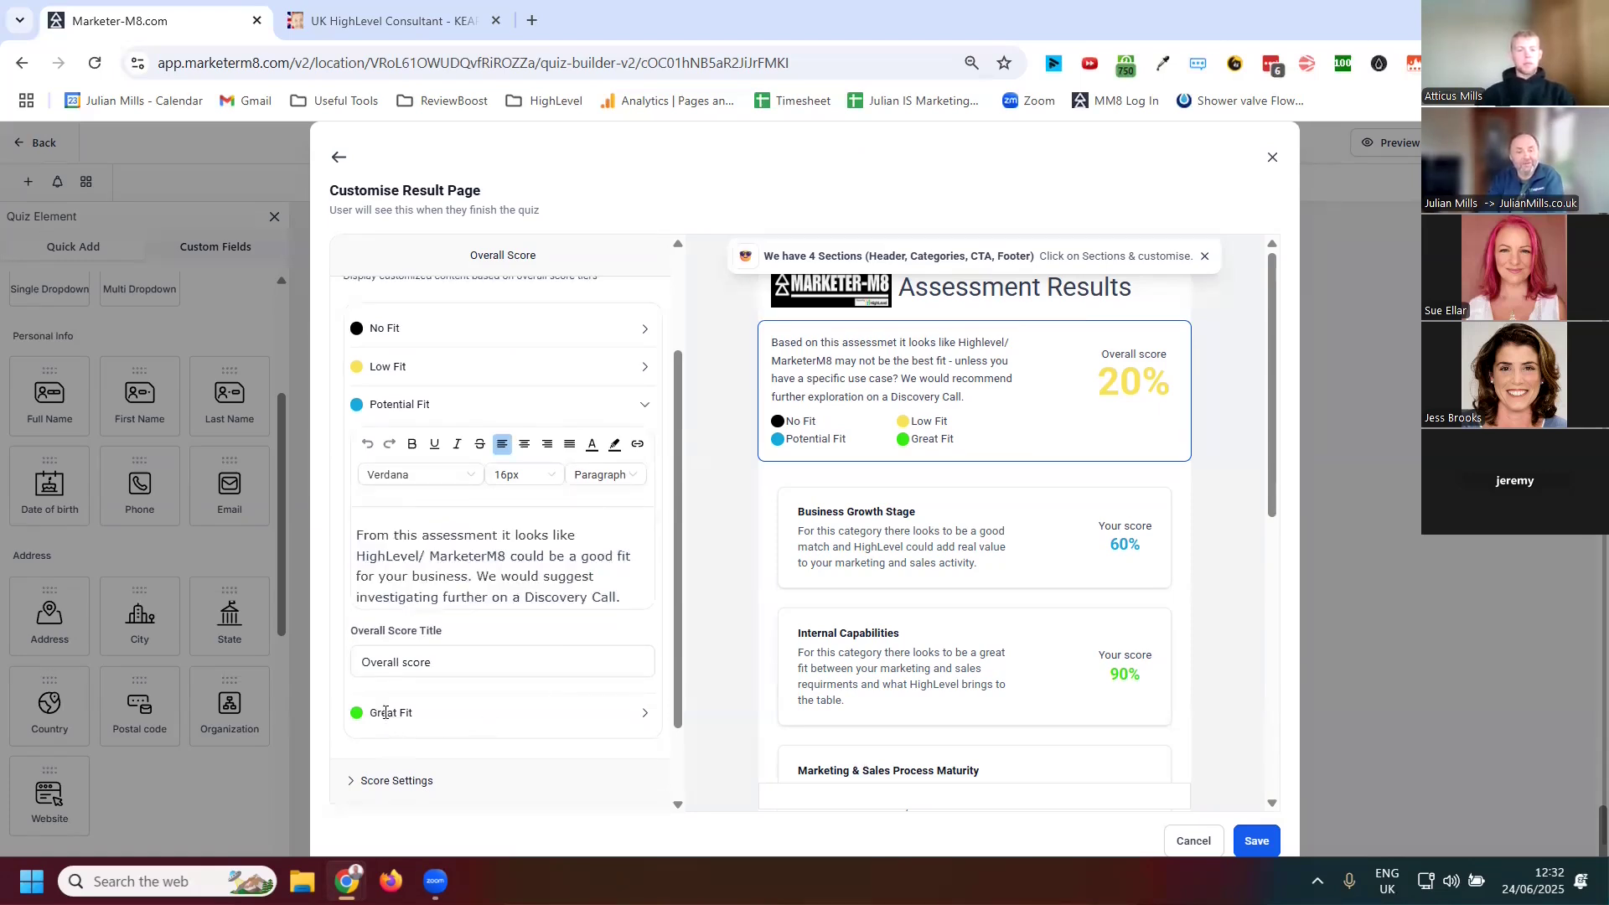
pyautogui.moveTo(391, 579); pyautogui.dragTo(436, 617)
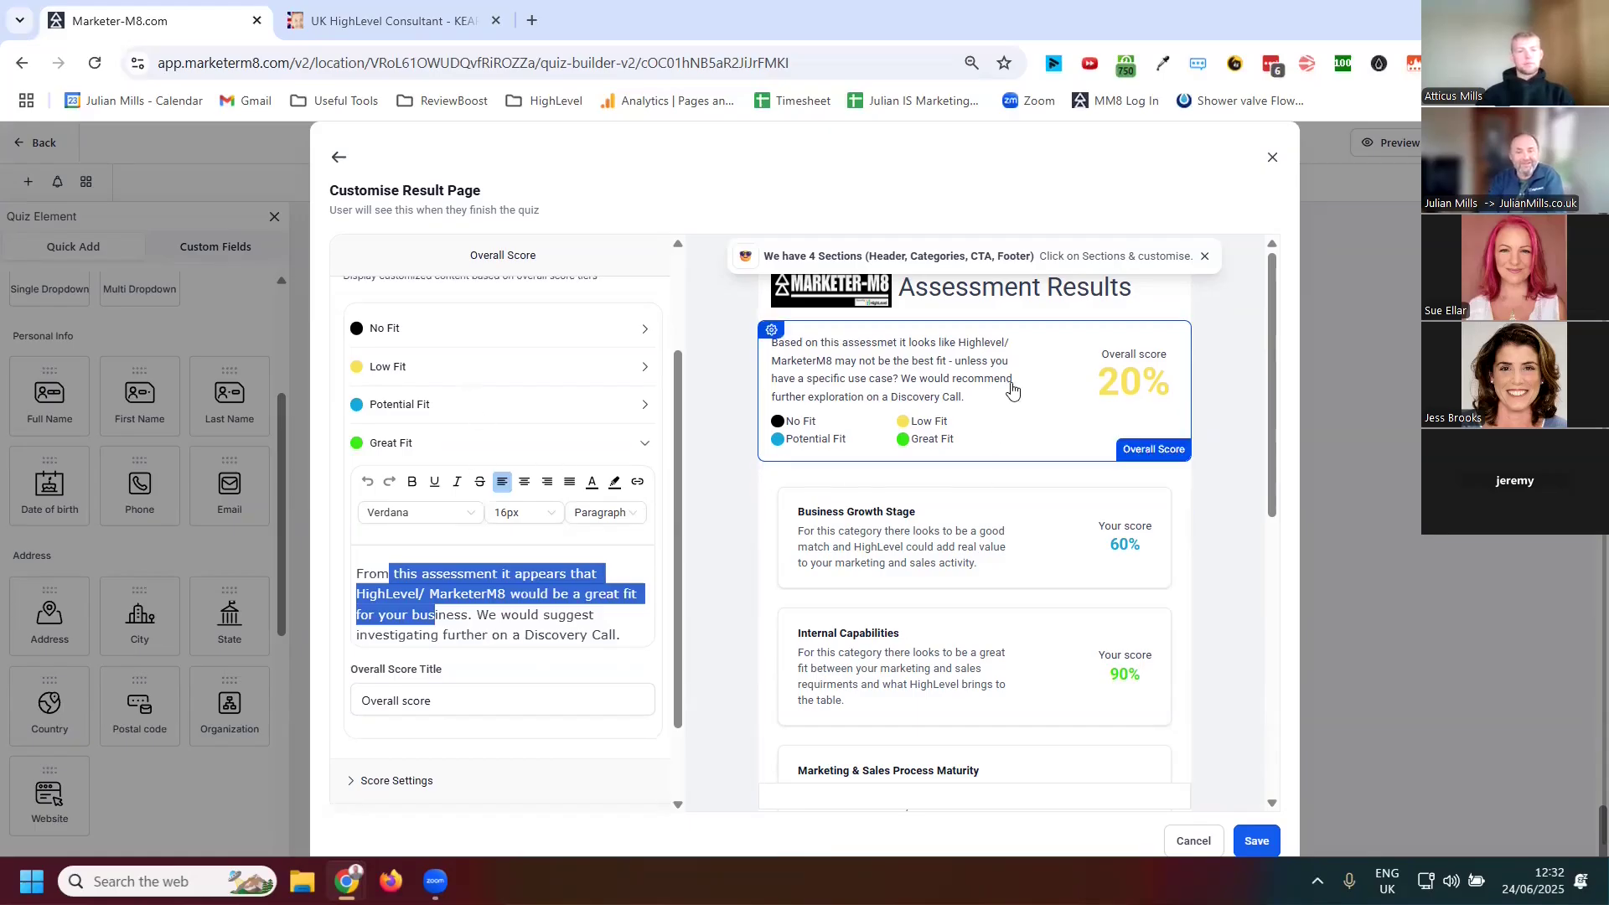
# Select the Category Score section and review its content text for the Potential Fit and Great Fit tiers
pyautogui.click(1039, 567)
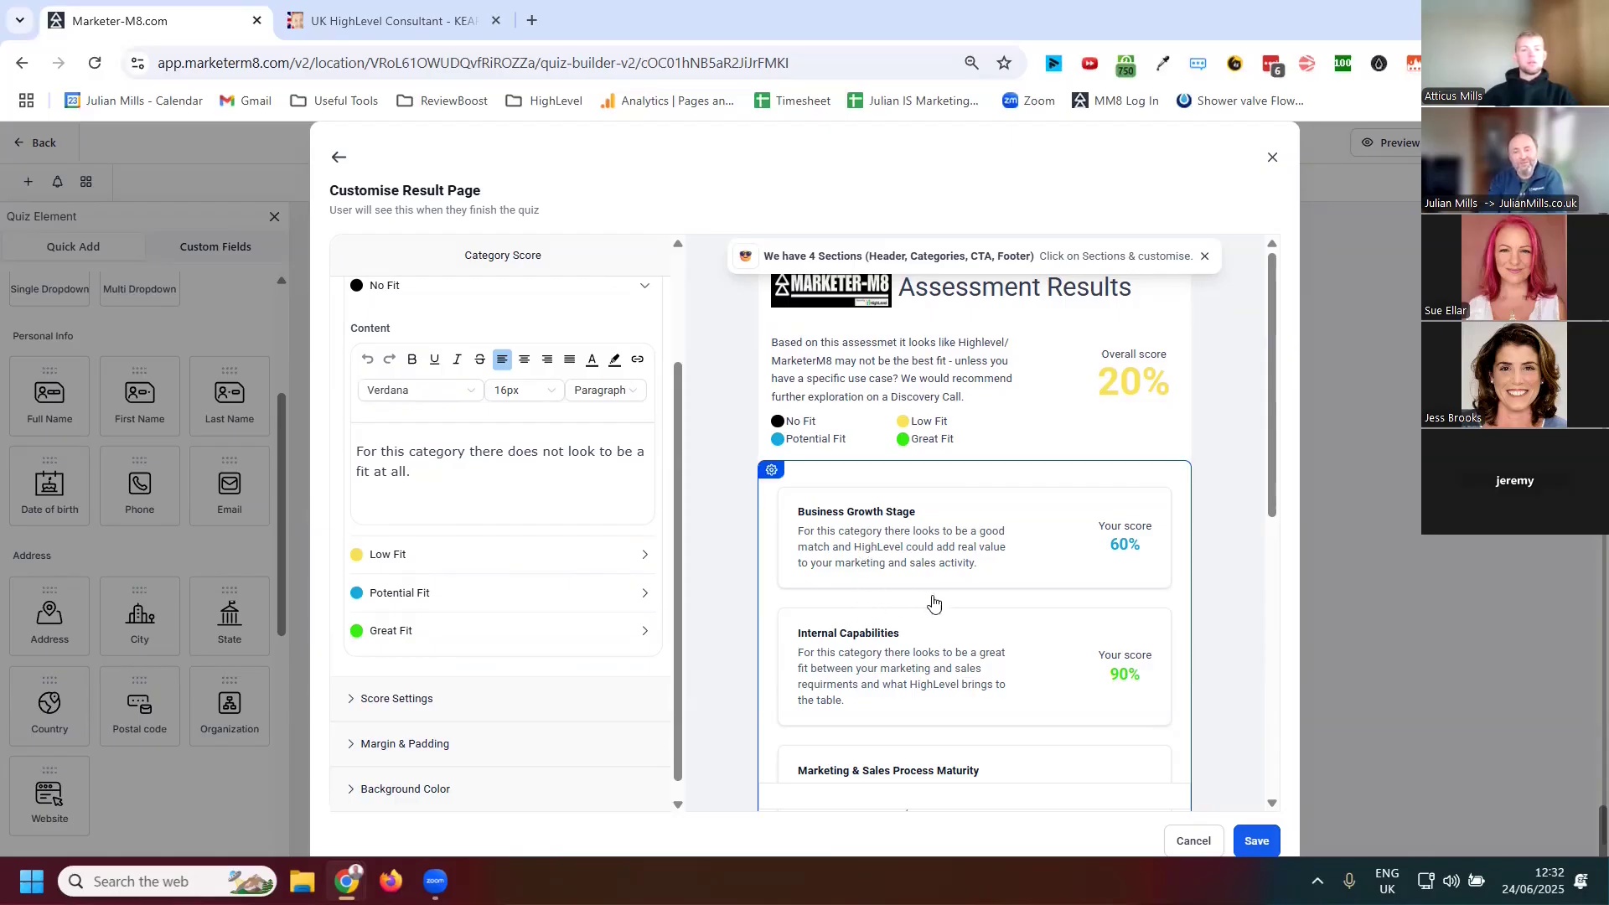
pyautogui.scroll(-1, 1022, 601)
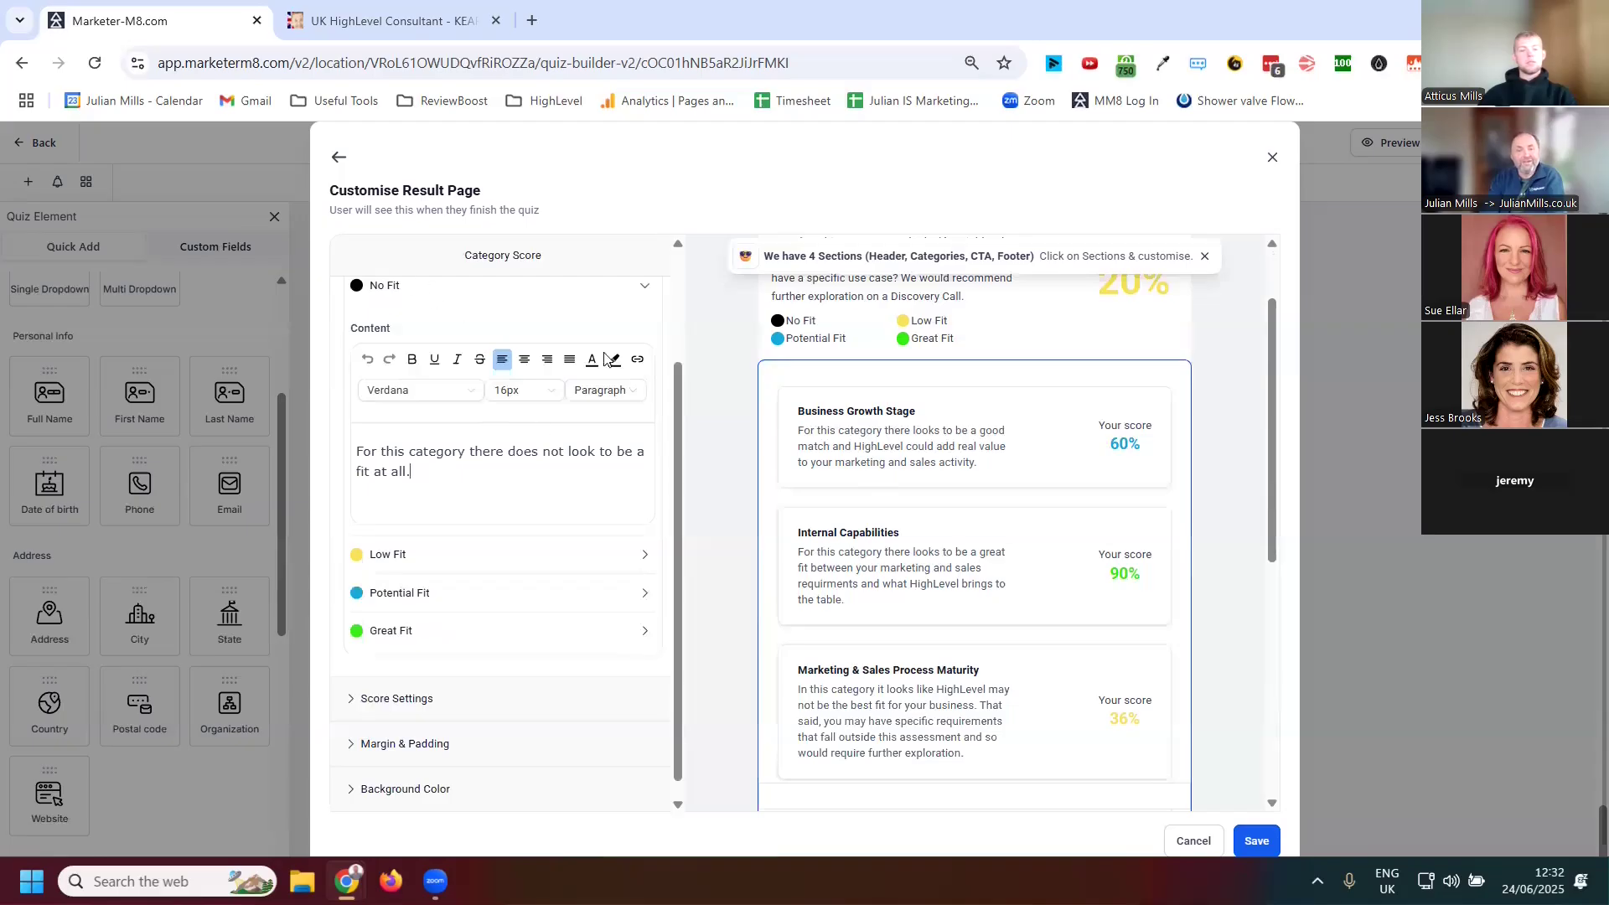
pyautogui.click(410, 592)
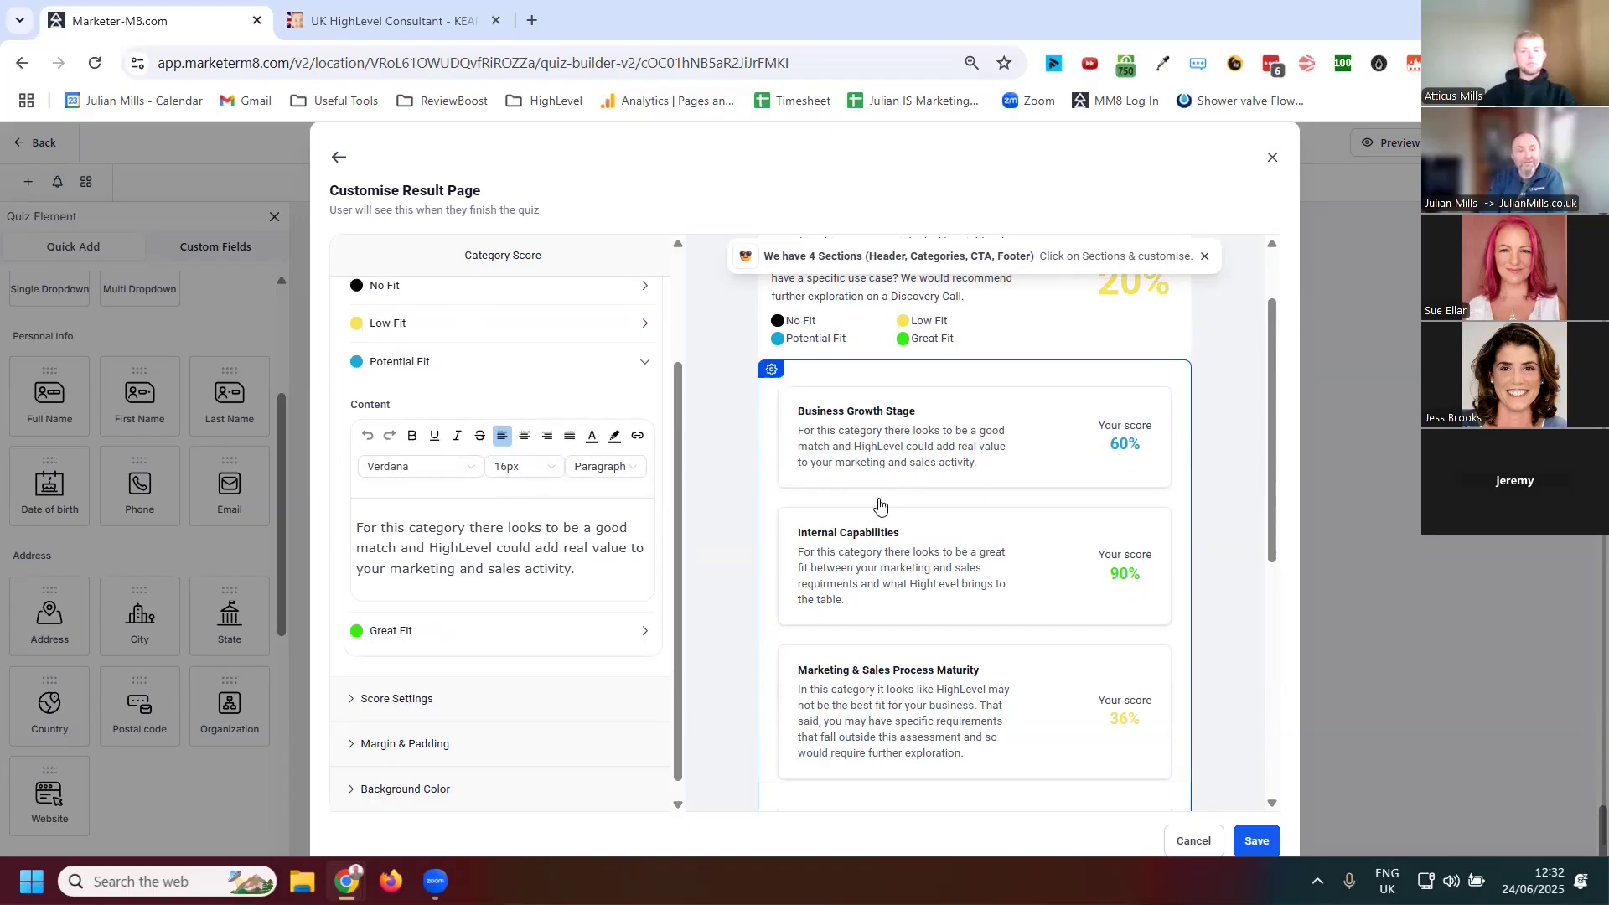
pyautogui.moveTo(575, 570); pyautogui.dragTo(340, 527)
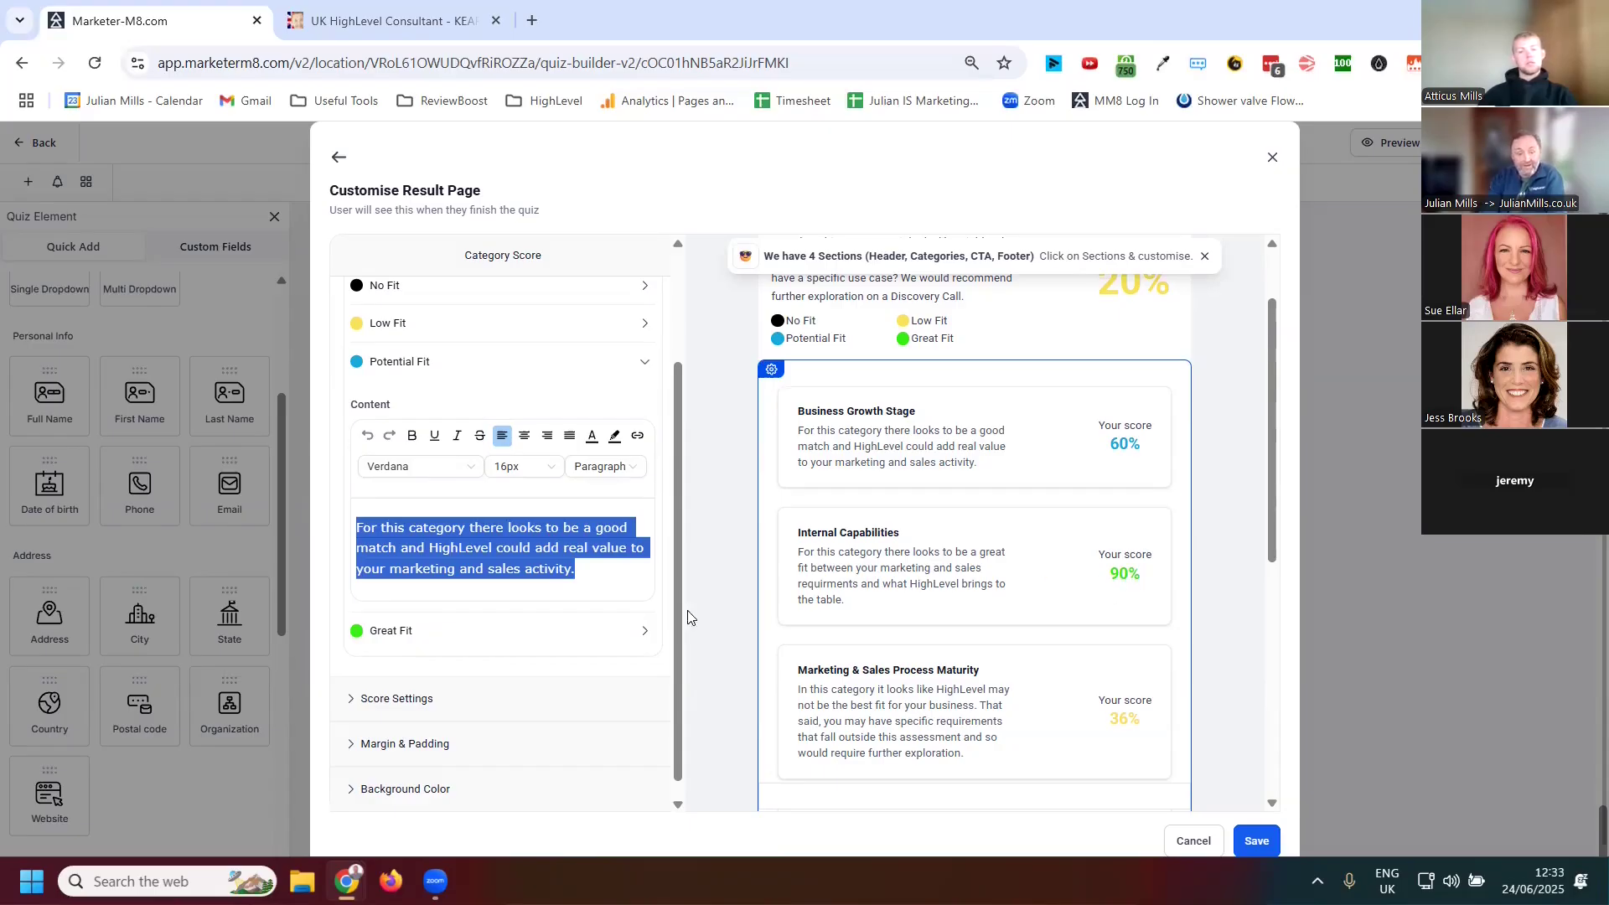
pyautogui.click(538, 647)
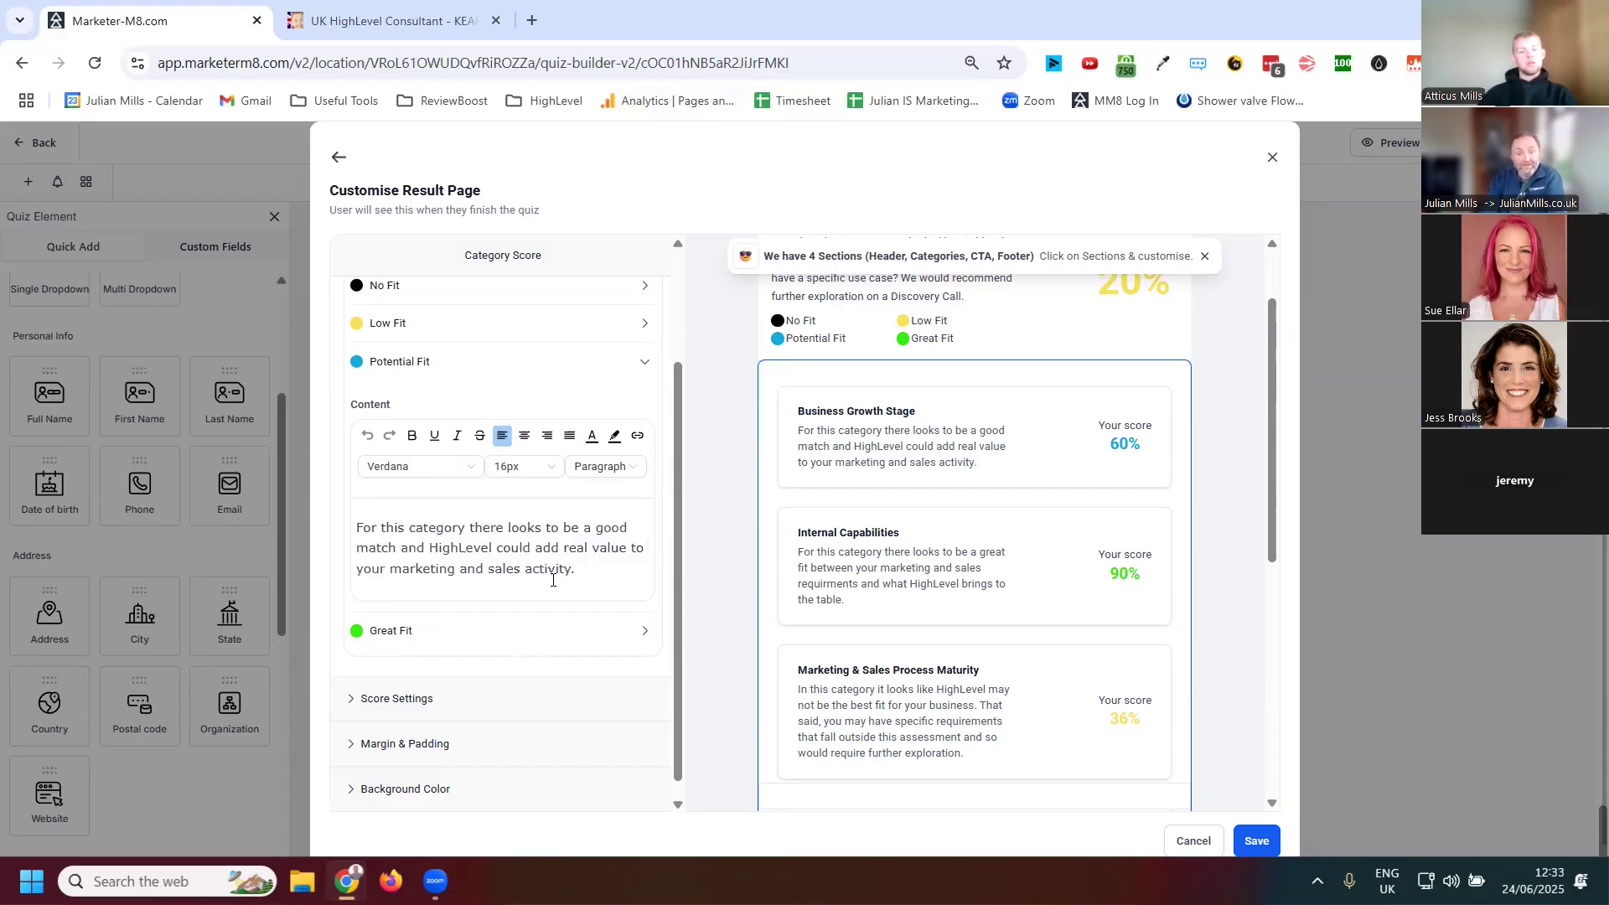
pyautogui.moveTo(590, 579); pyautogui.dragTo(365, 528)
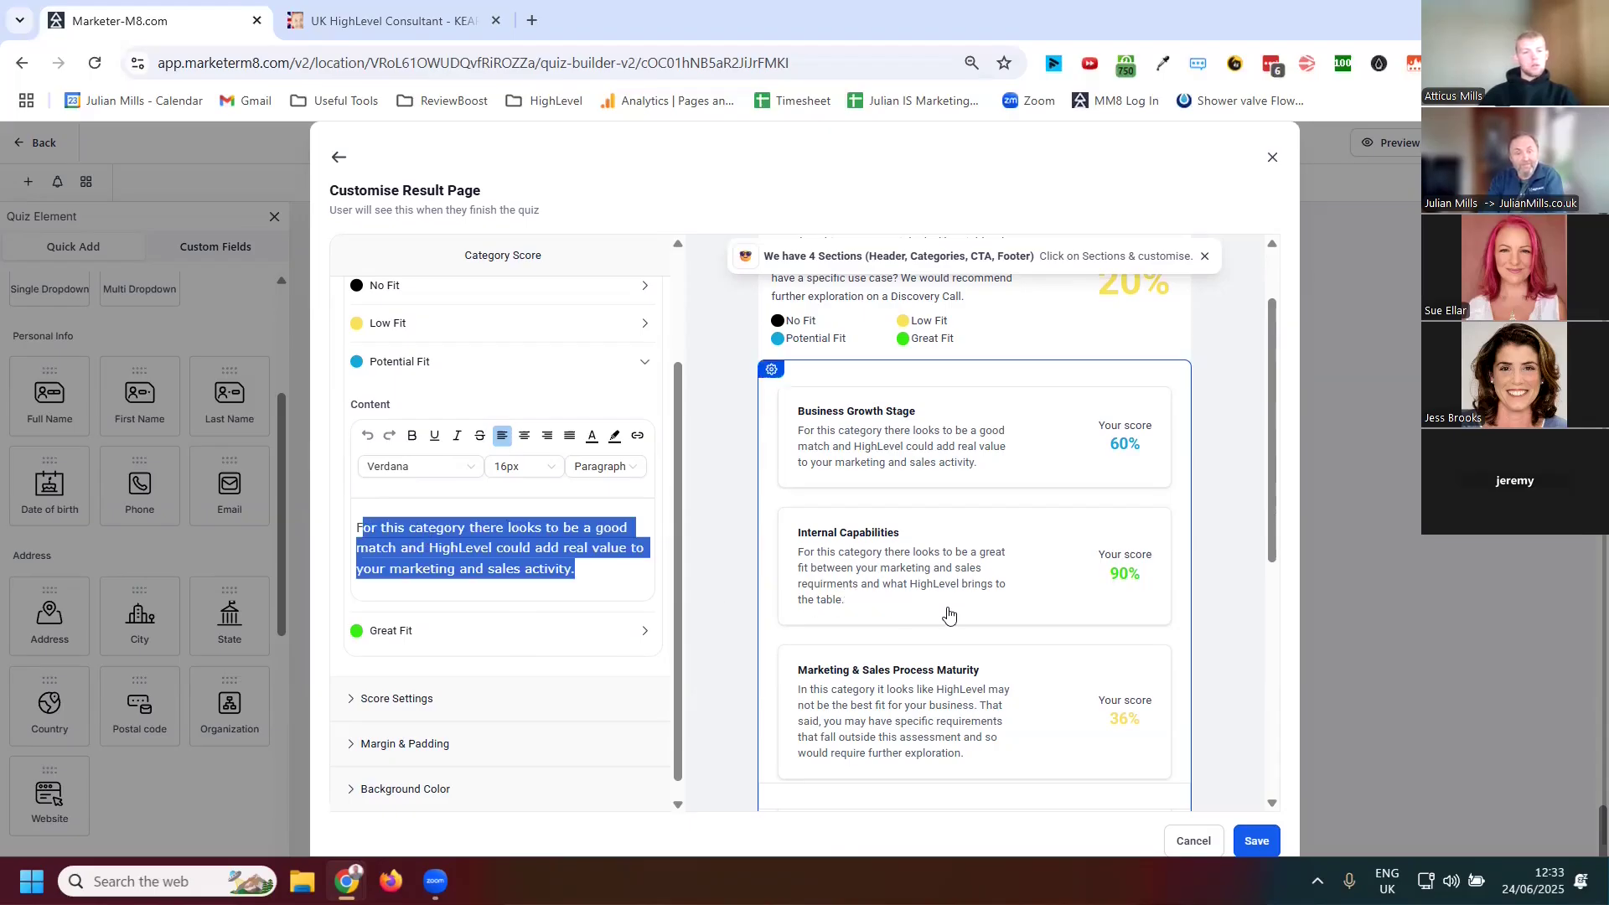
pyautogui.click(563, 631)
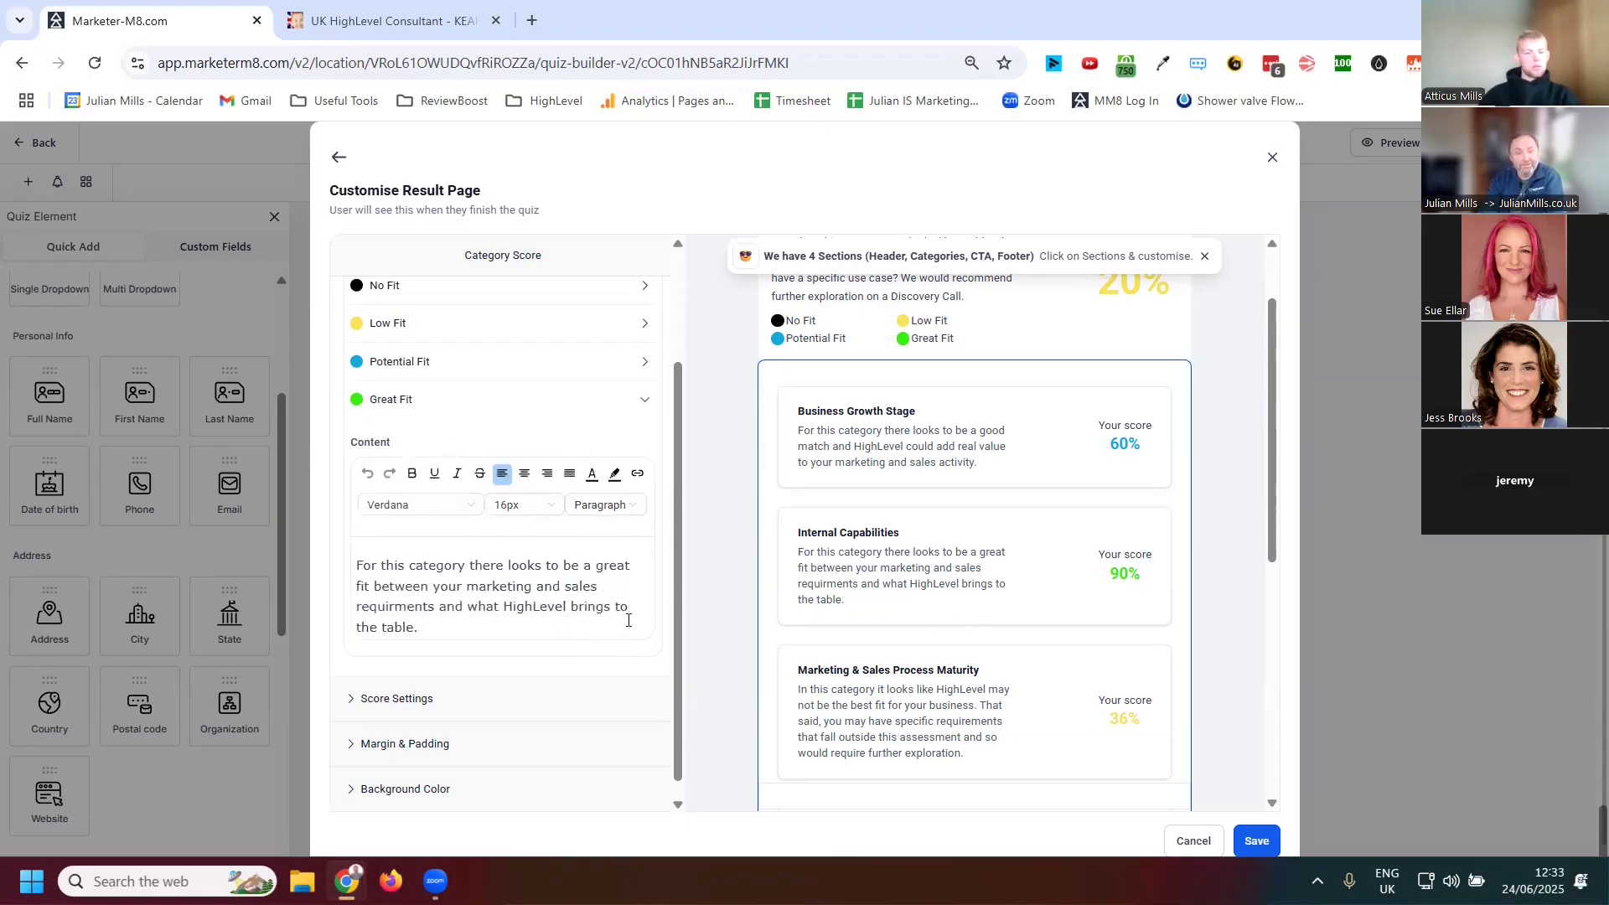
pyautogui.moveTo(488, 630); pyautogui.dragTo(381, 586)
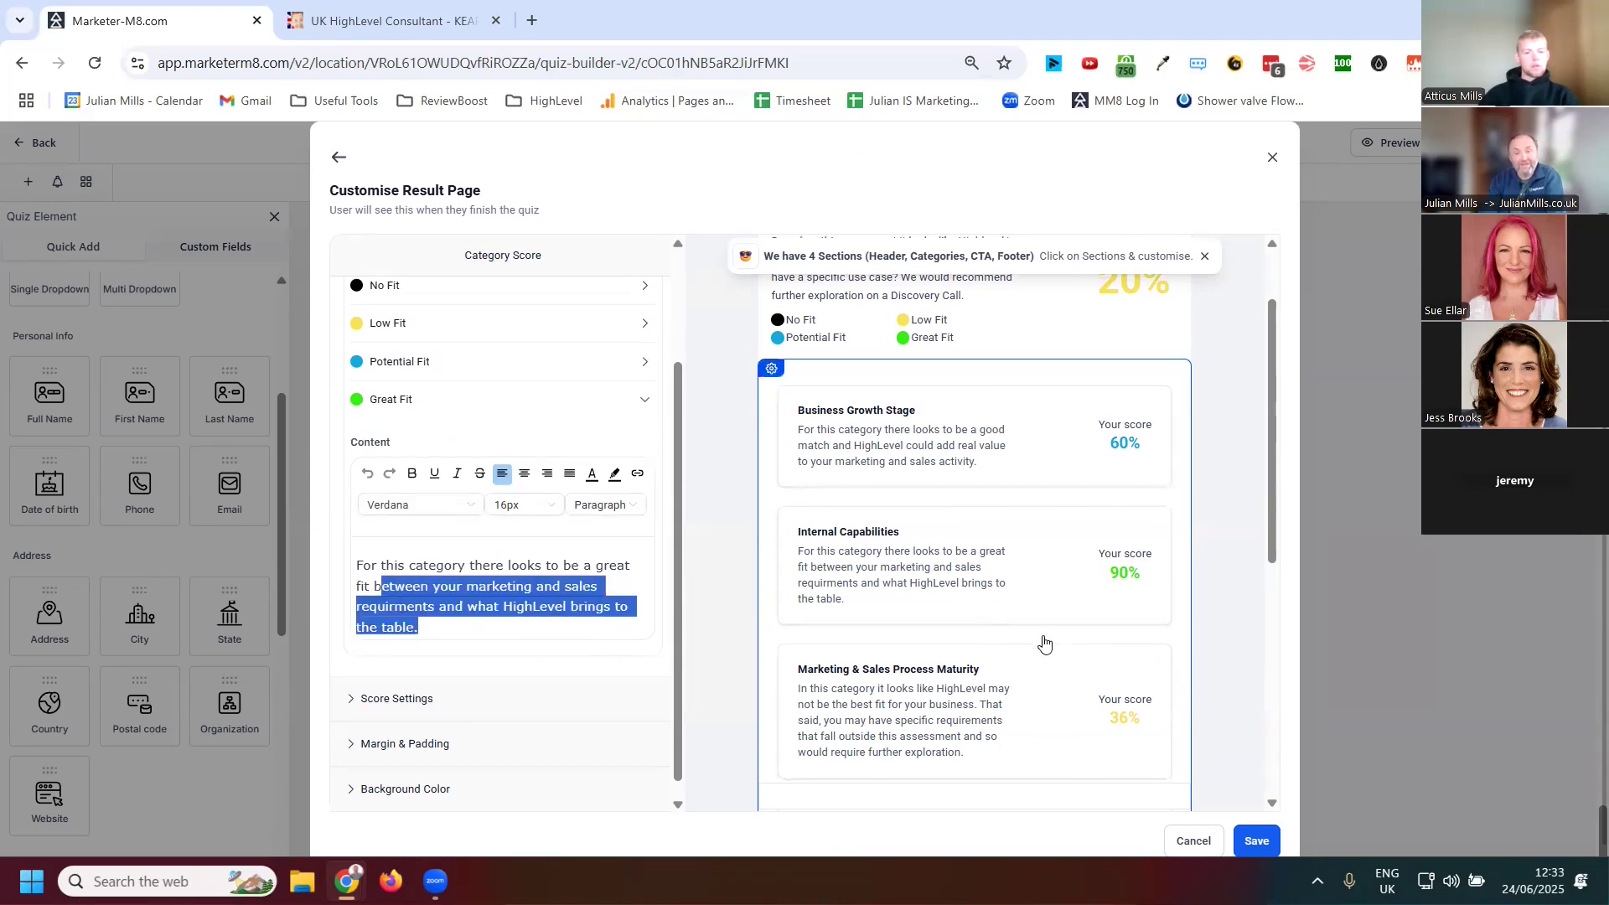
# Select the Call to Action section and review its No Fit, Low Fit and Potential Fit button text and links
pyautogui.scroll(-2, 1043, 654)
pyautogui.scroll(1, 924, 543)
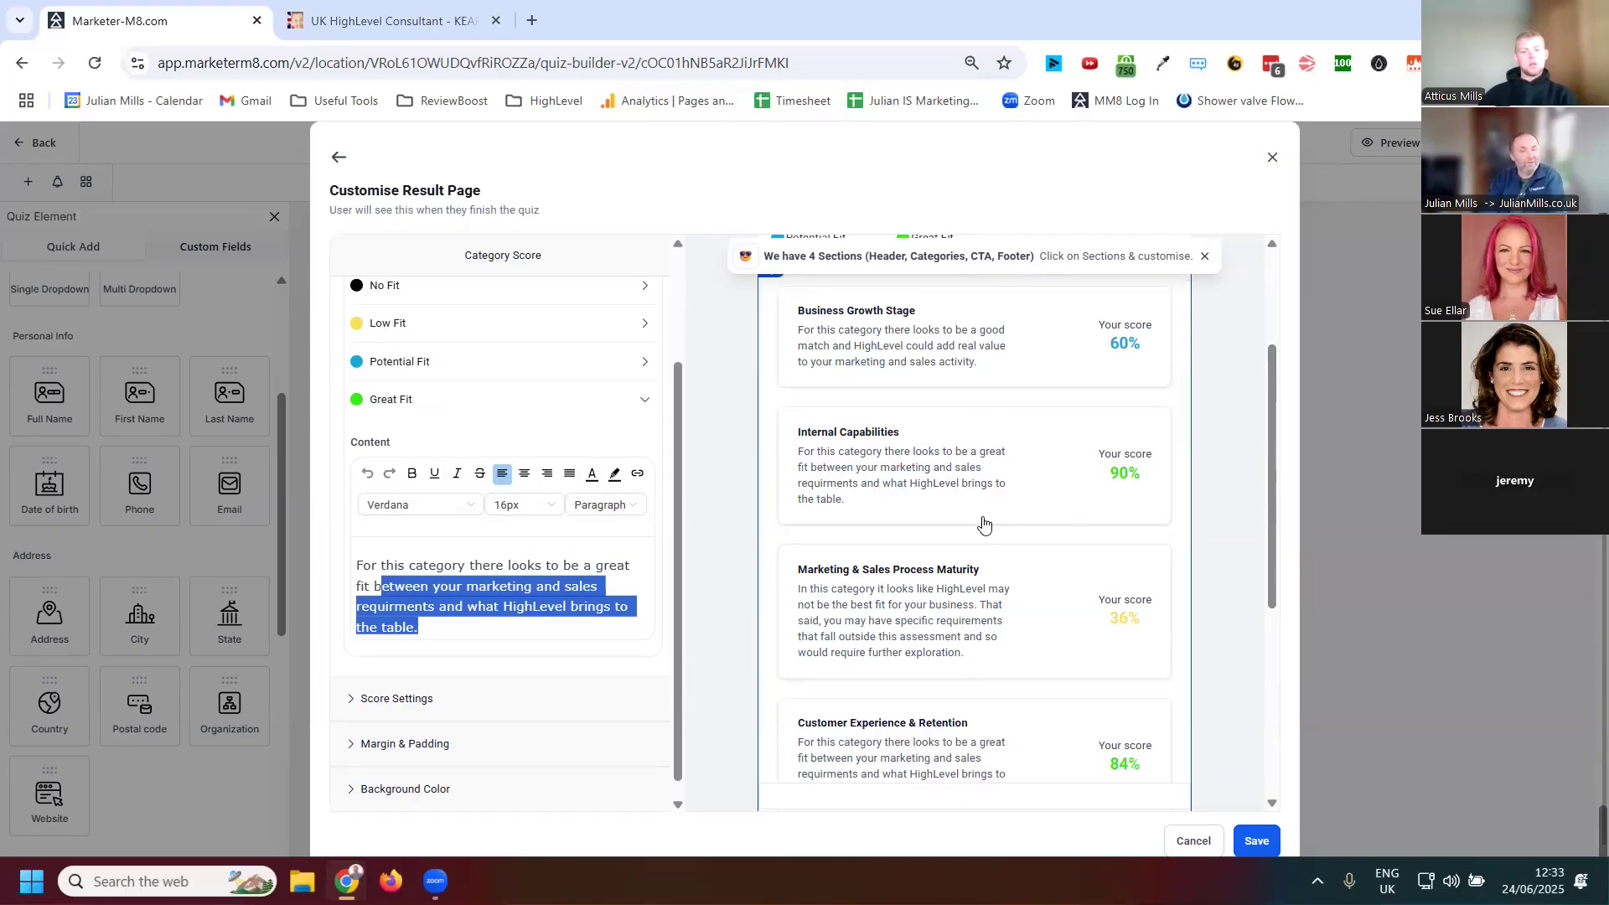
pyautogui.scroll(-5, 984, 525)
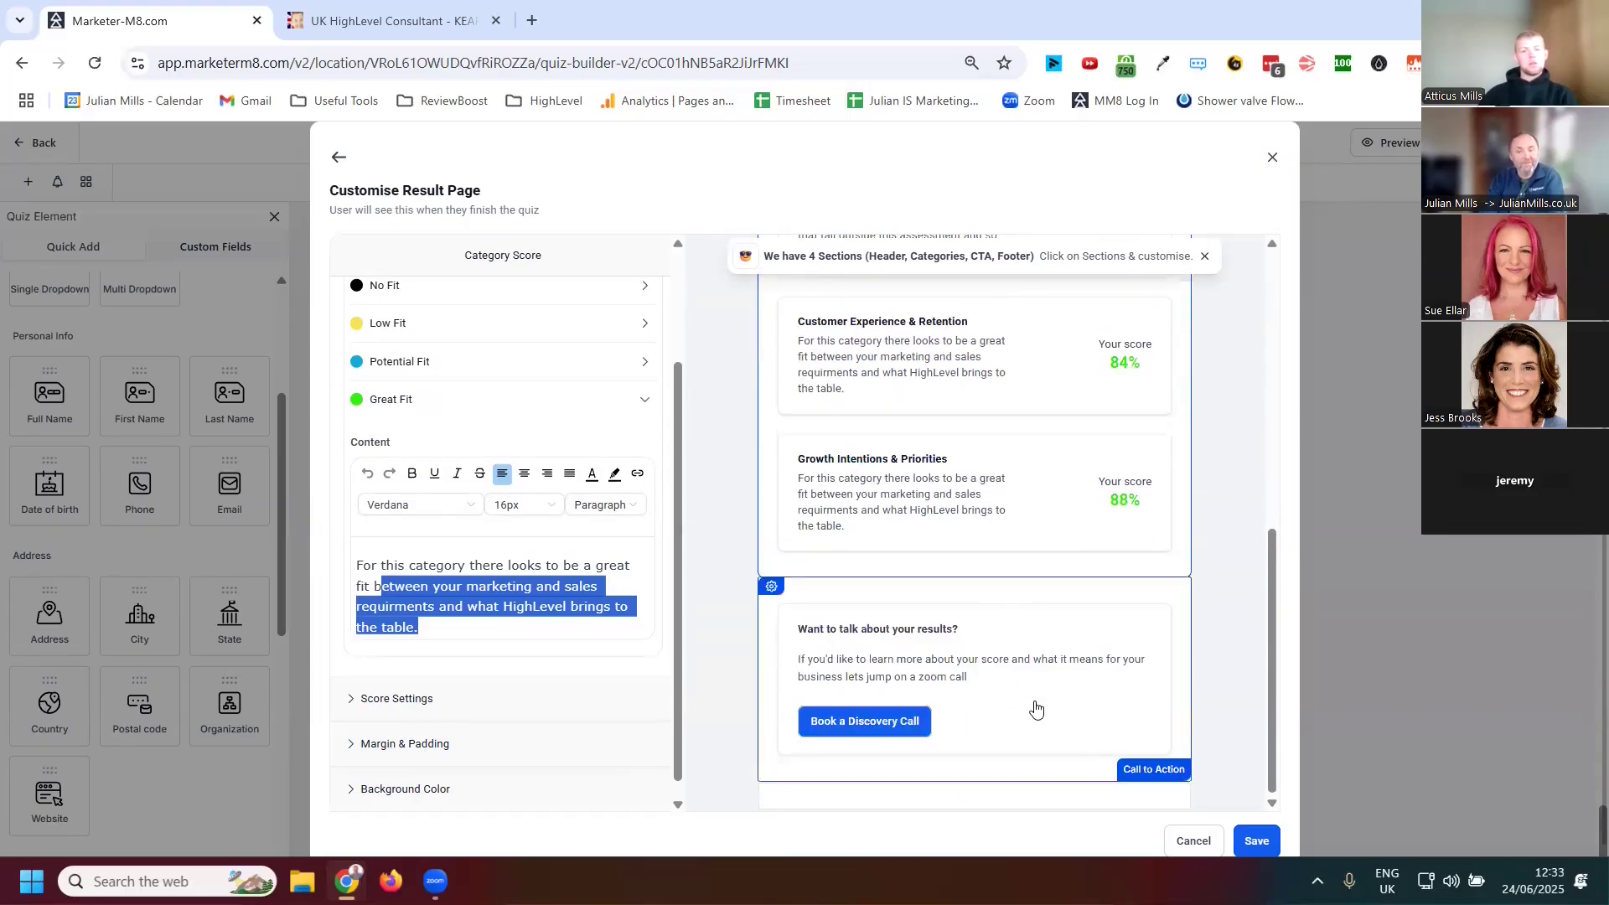
pyautogui.click(1046, 709)
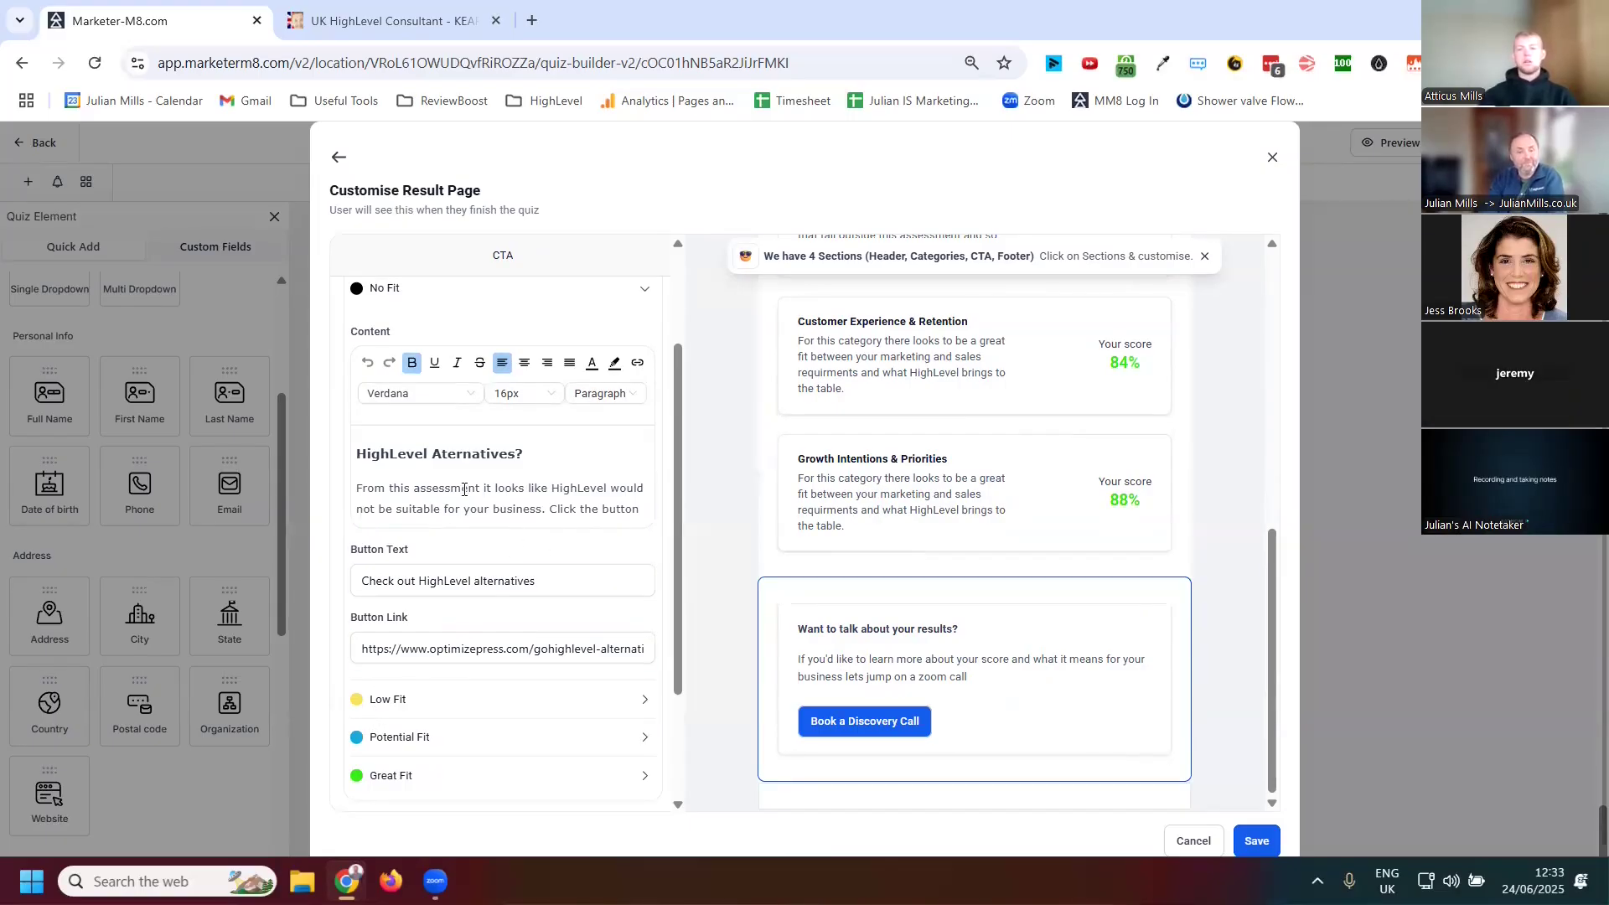
pyautogui.scroll(-1, 570, 510)
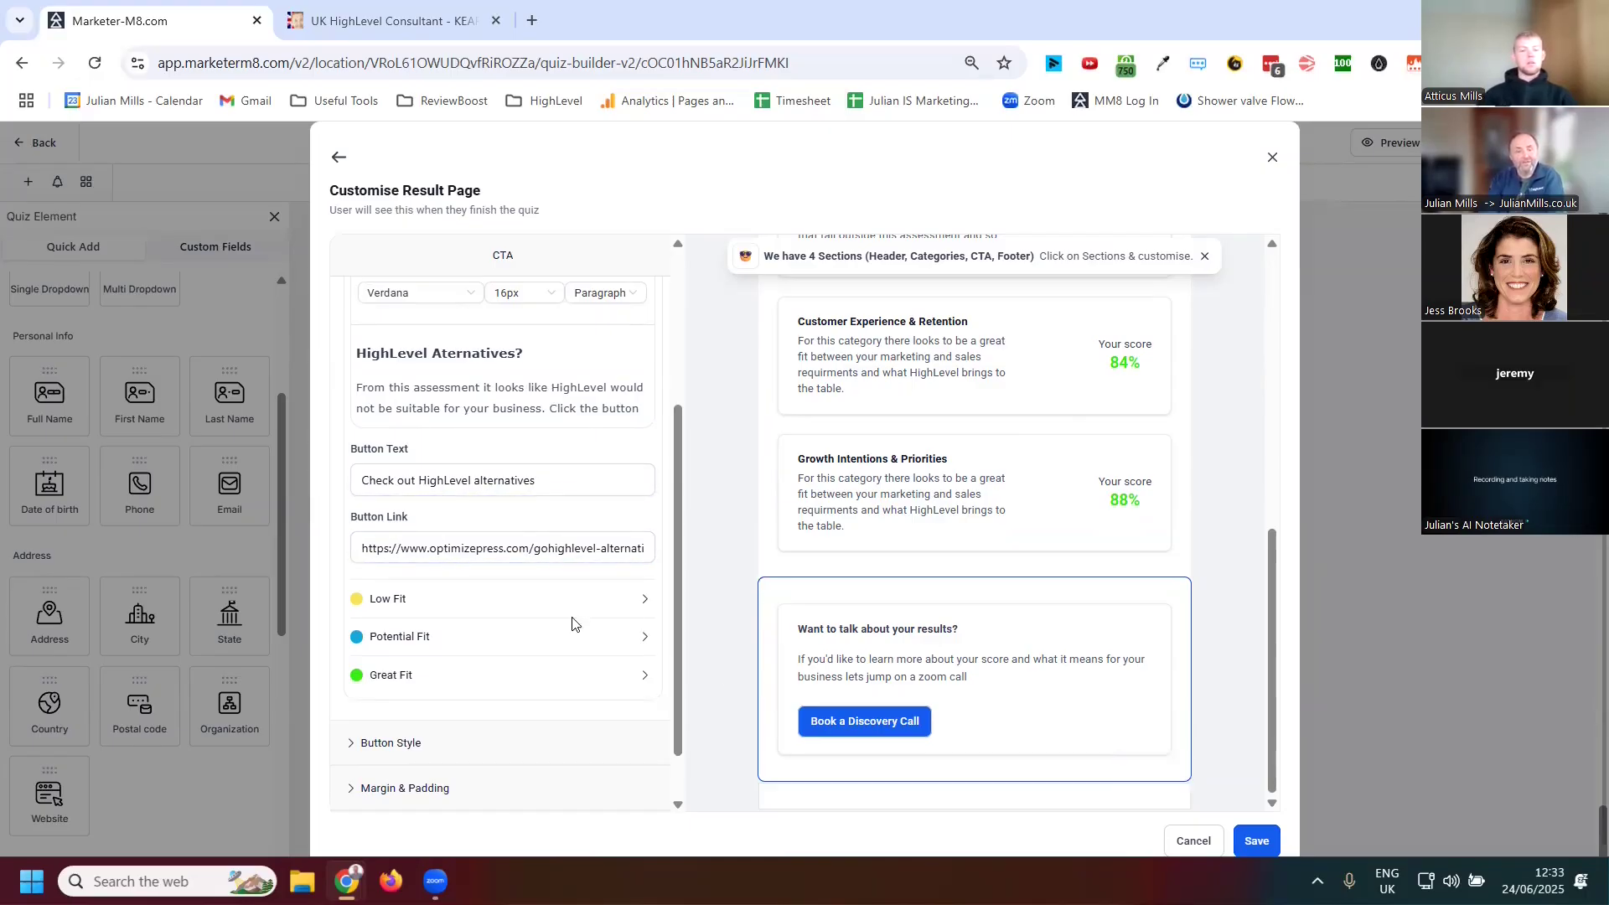
pyautogui.click(388, 600)
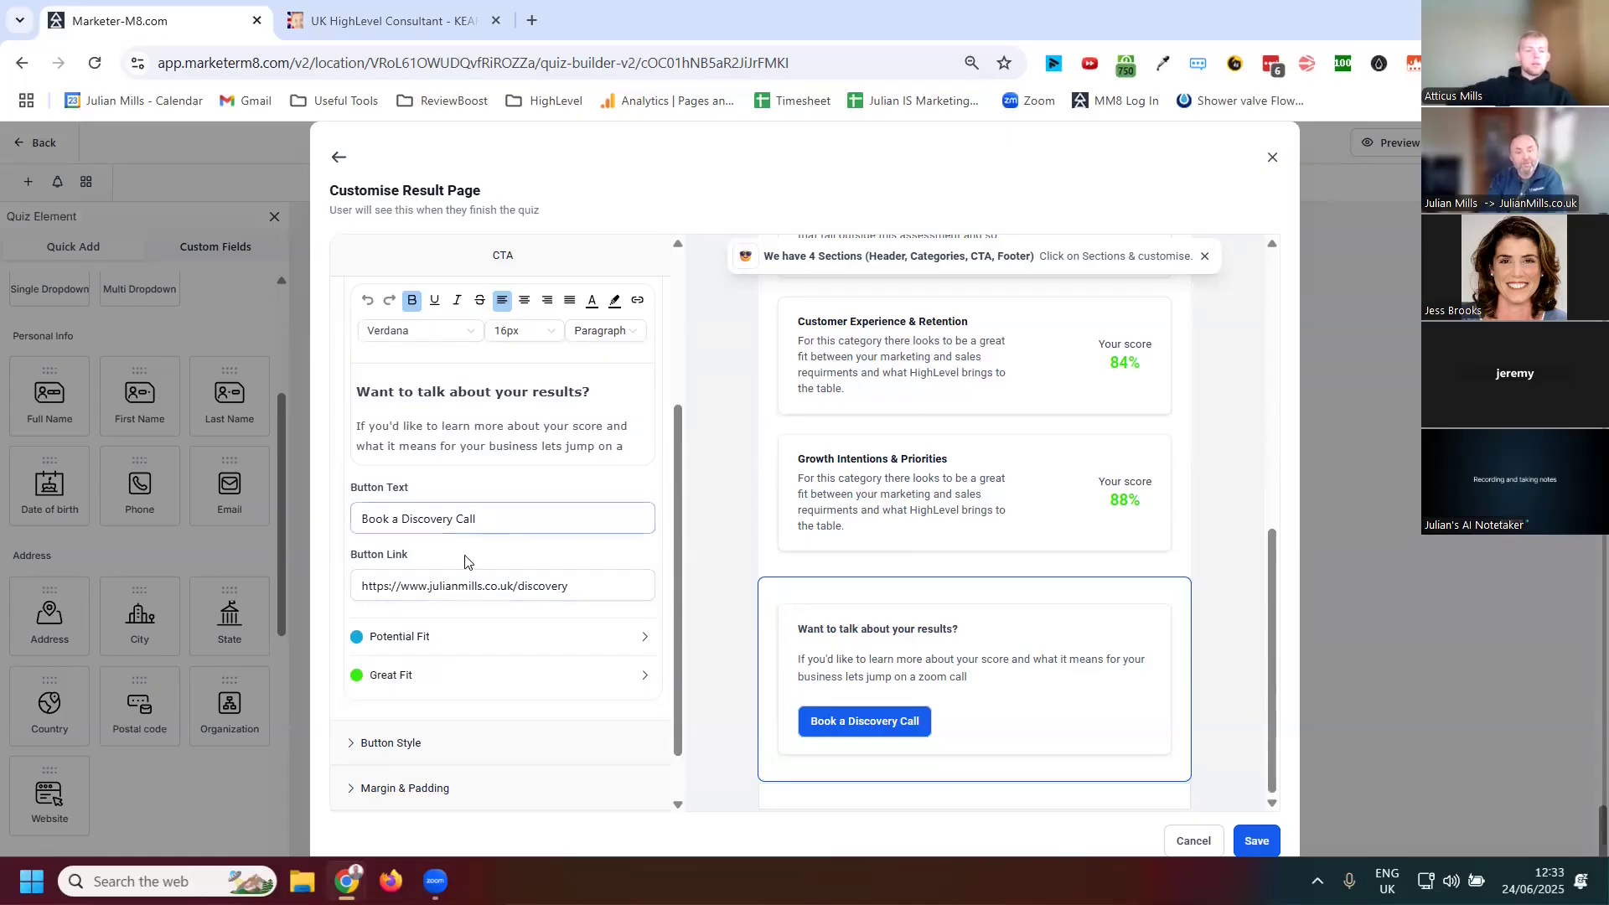
pyautogui.click(399, 639)
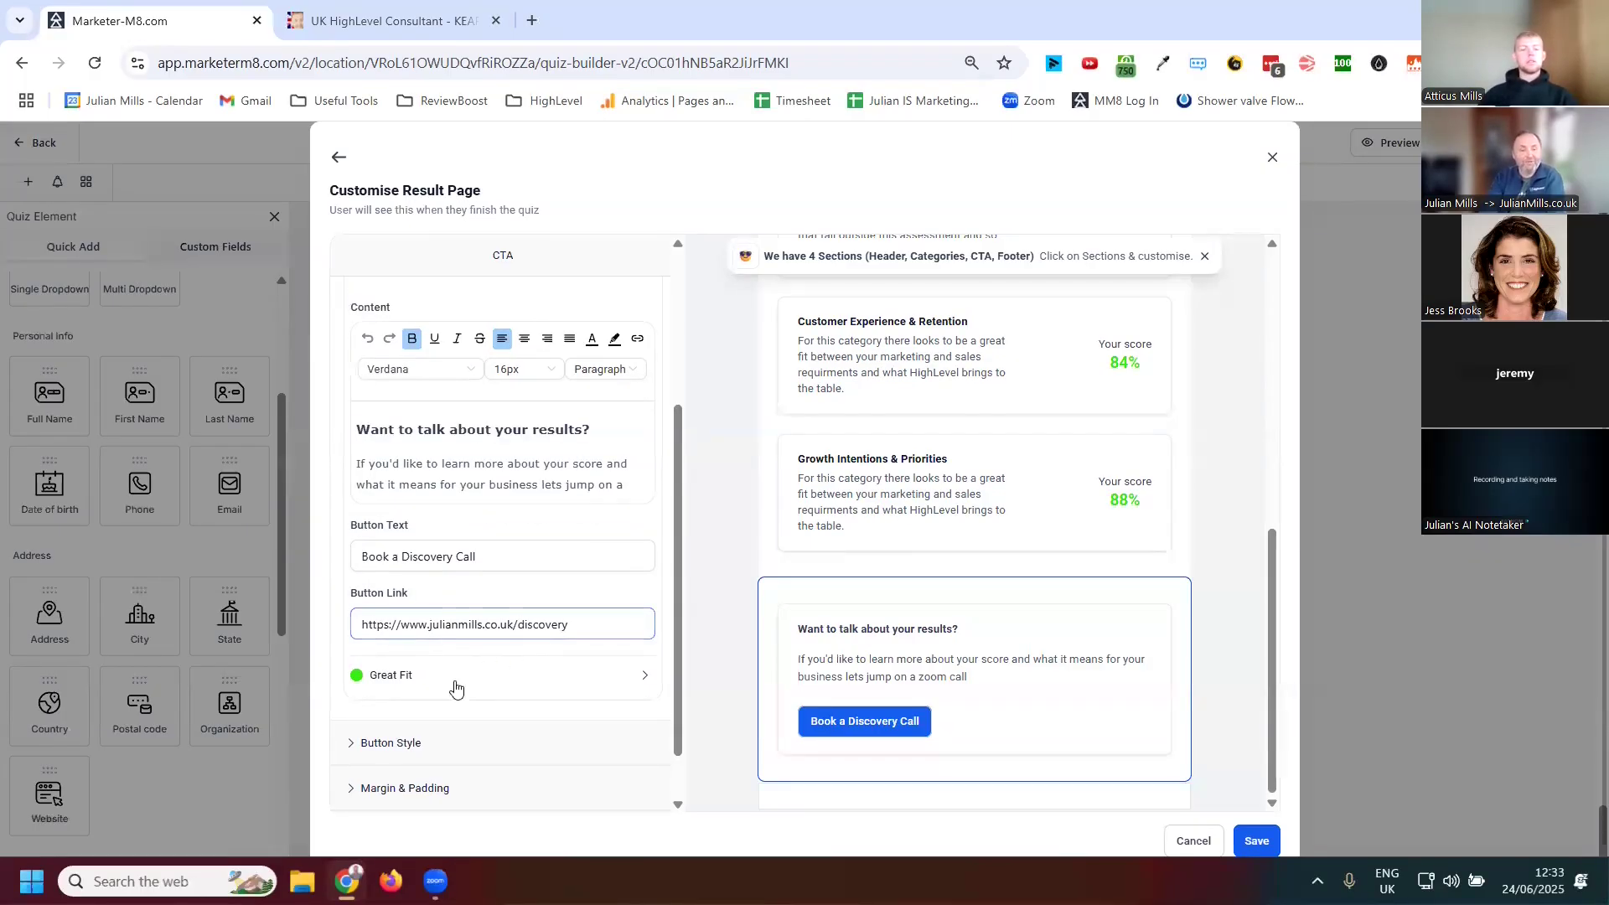
# Expand the Great Fit tier of the Call to Action section and review its button text and link
pyautogui.click(446, 681)
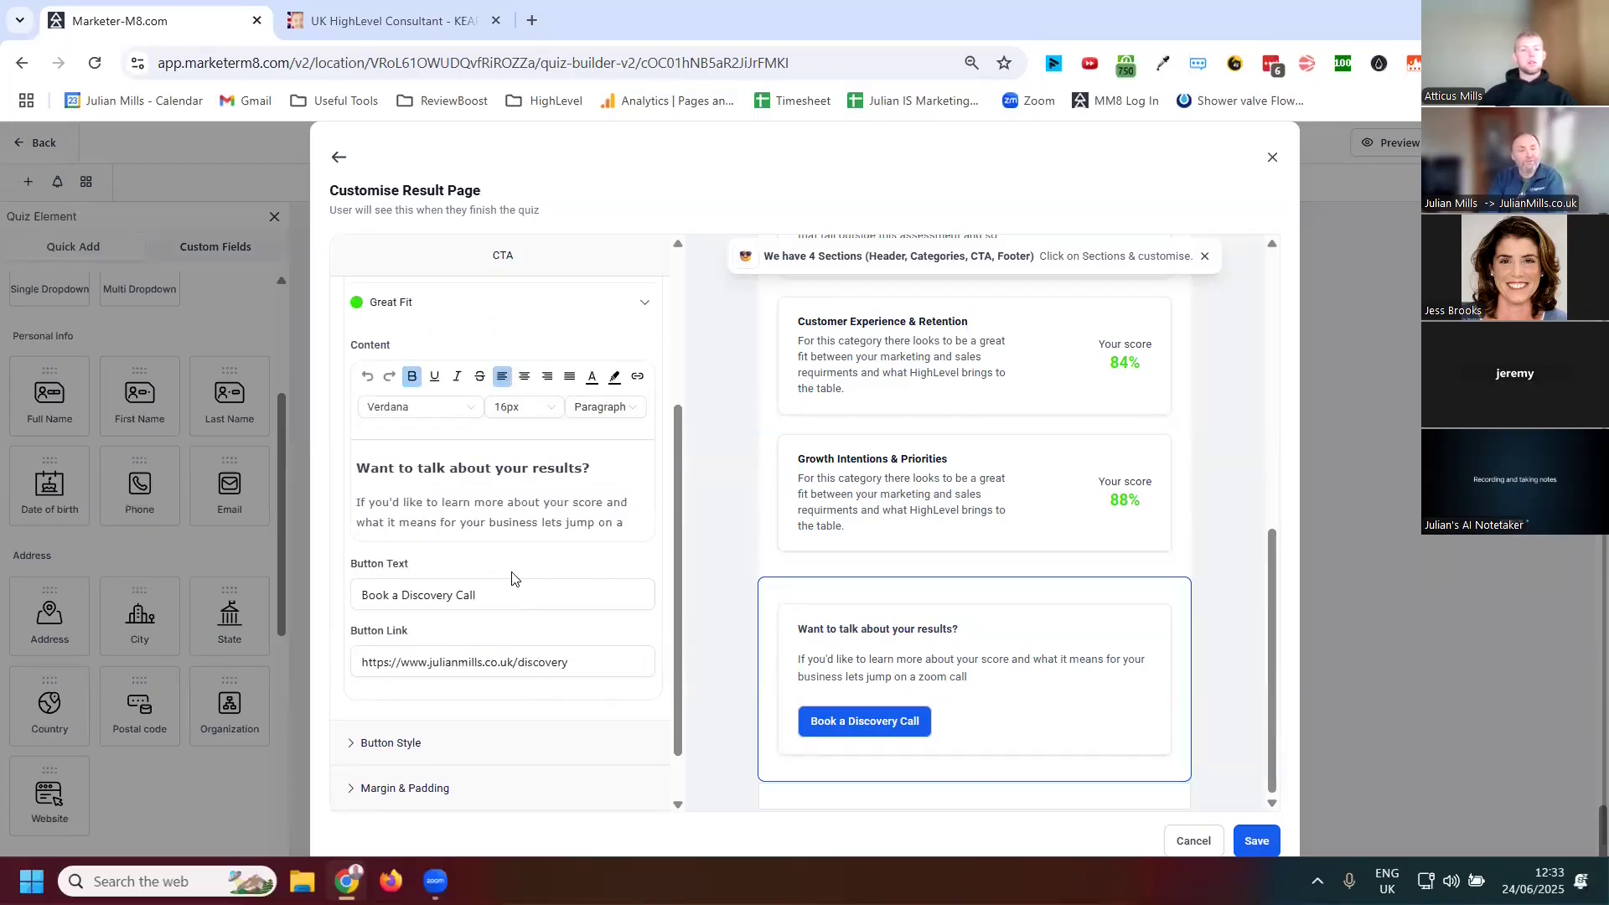
pyautogui.scroll(10, 1149, 582)
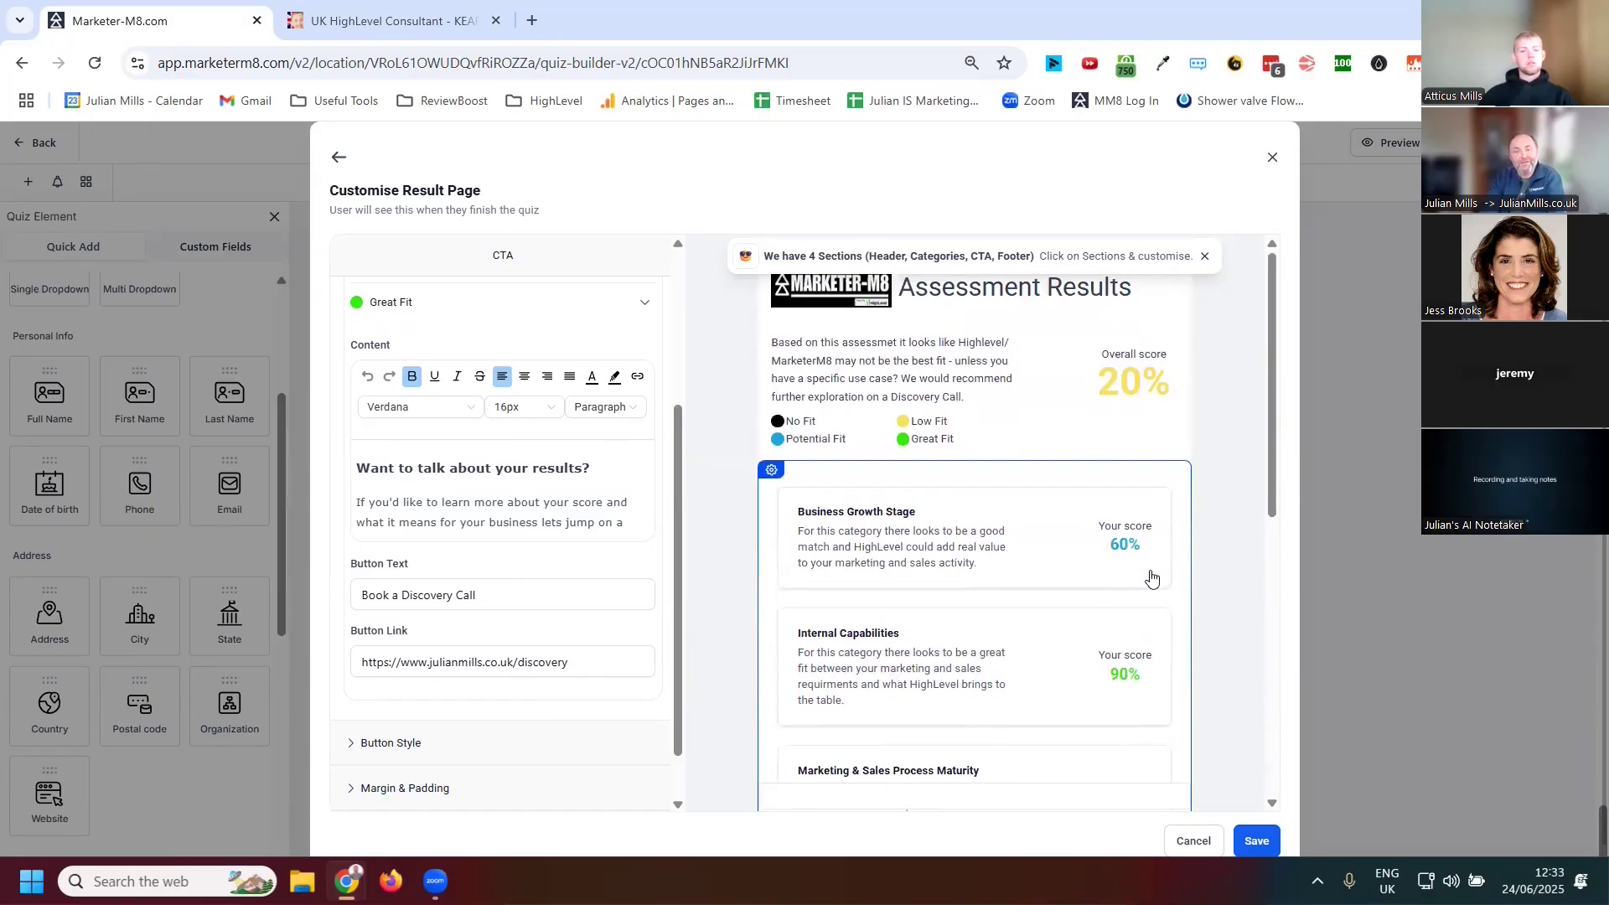
# Select the Category Score and Call to Action sections of the result page to view their settings
pyautogui.click(988, 427)
pyautogui.click(1017, 555)
pyautogui.scroll(-10, 1215, 553)
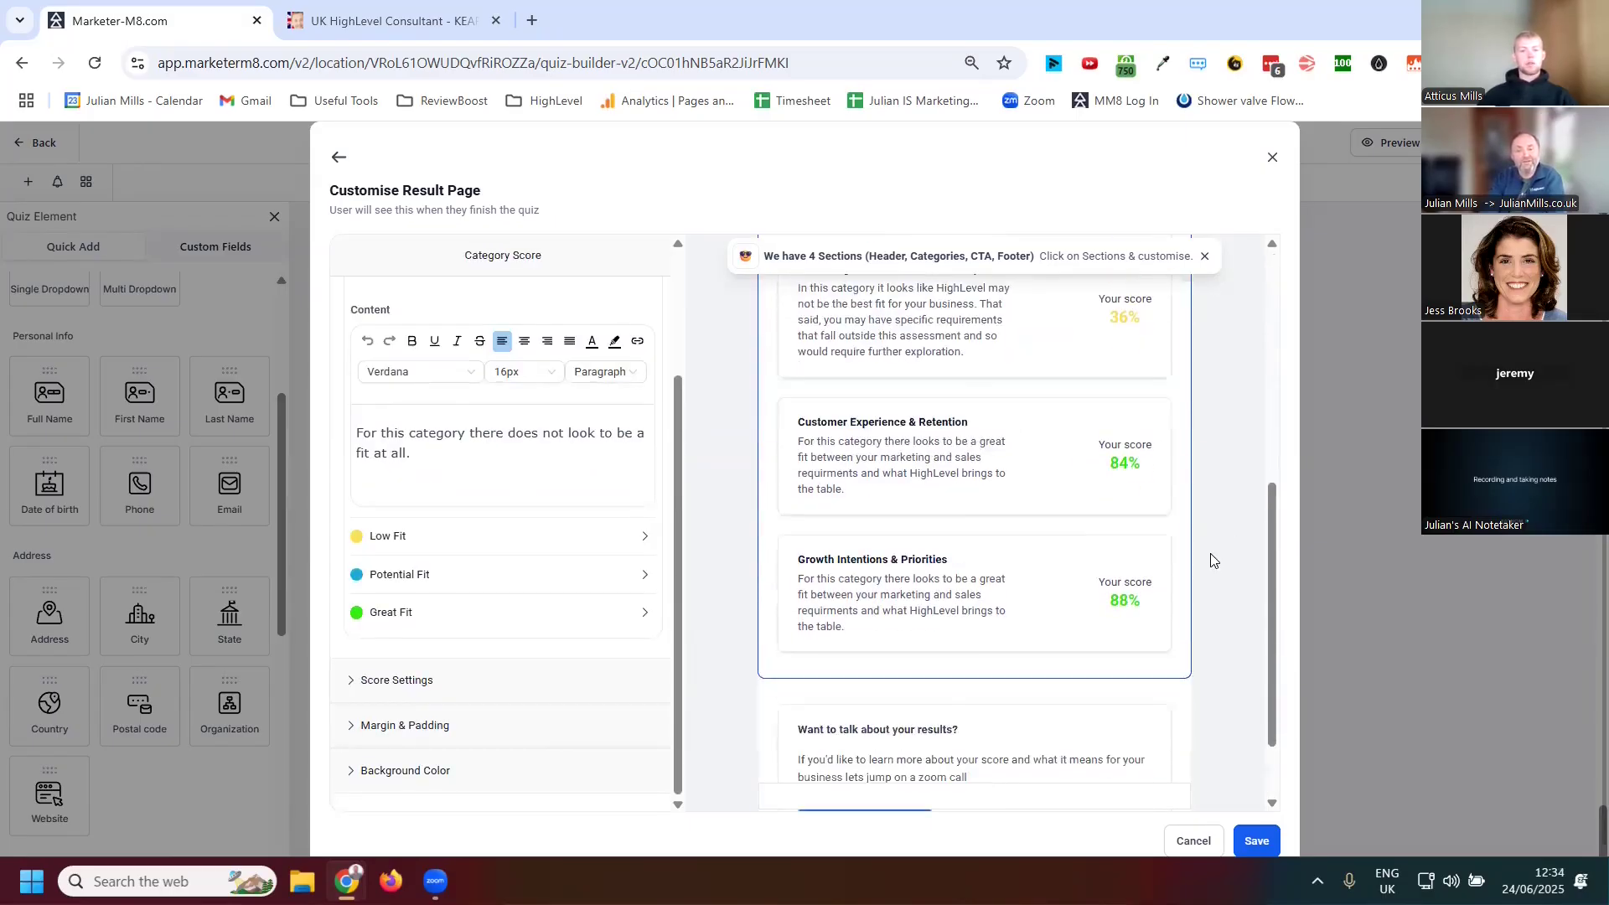
pyautogui.click(1021, 689)
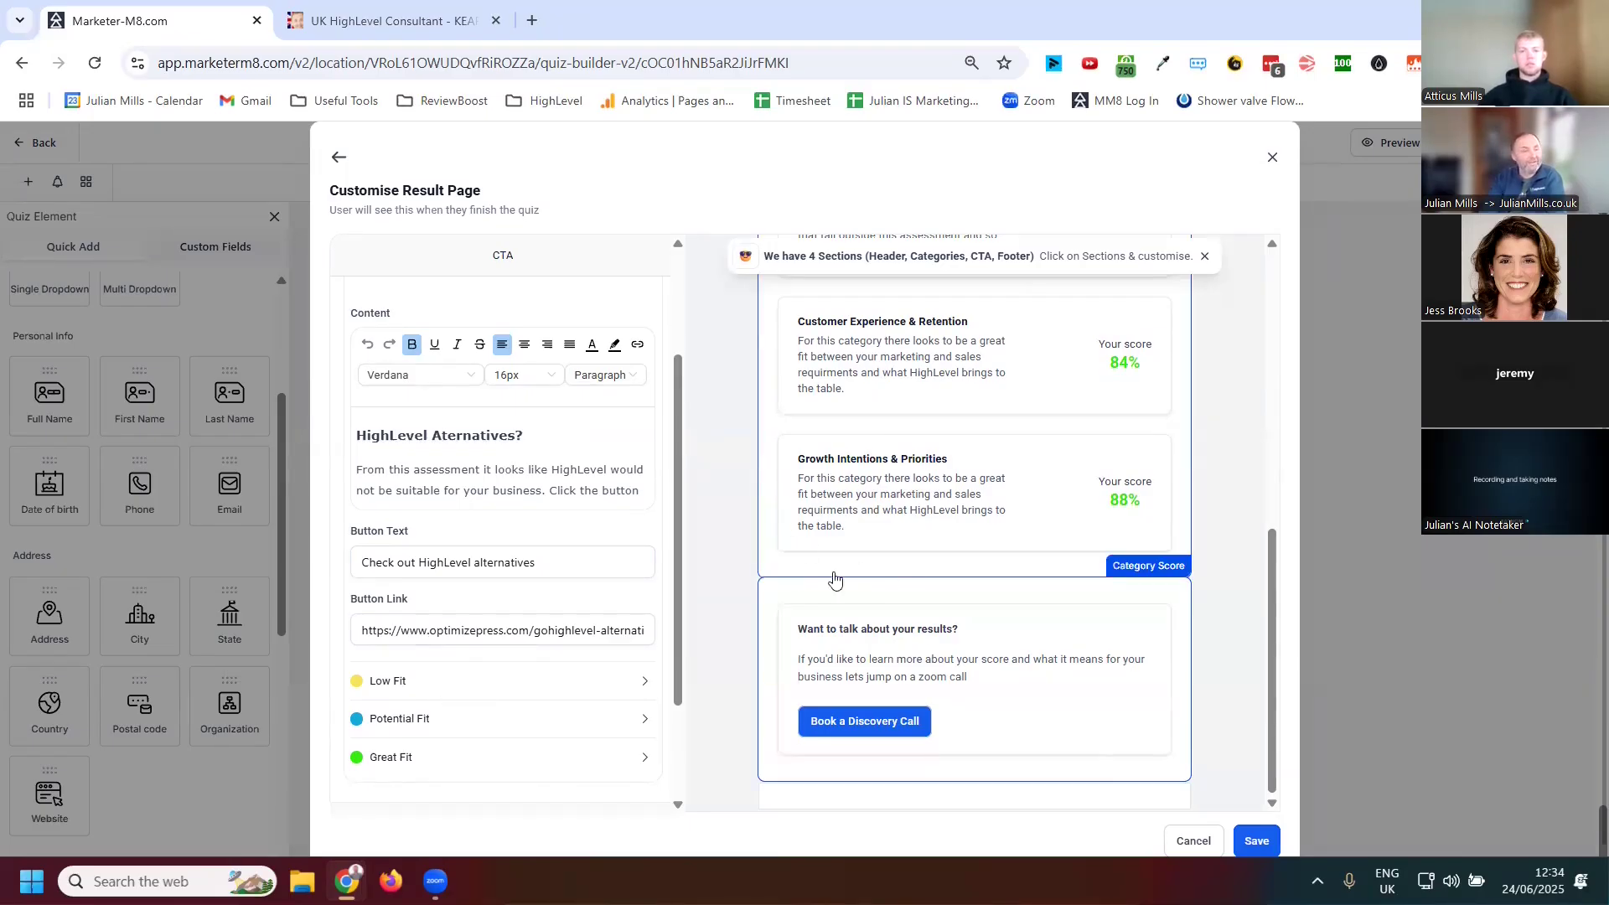
# Scroll through the result page preview to examine the category score cards and call to action
pyautogui.scroll(3, 905, 627)
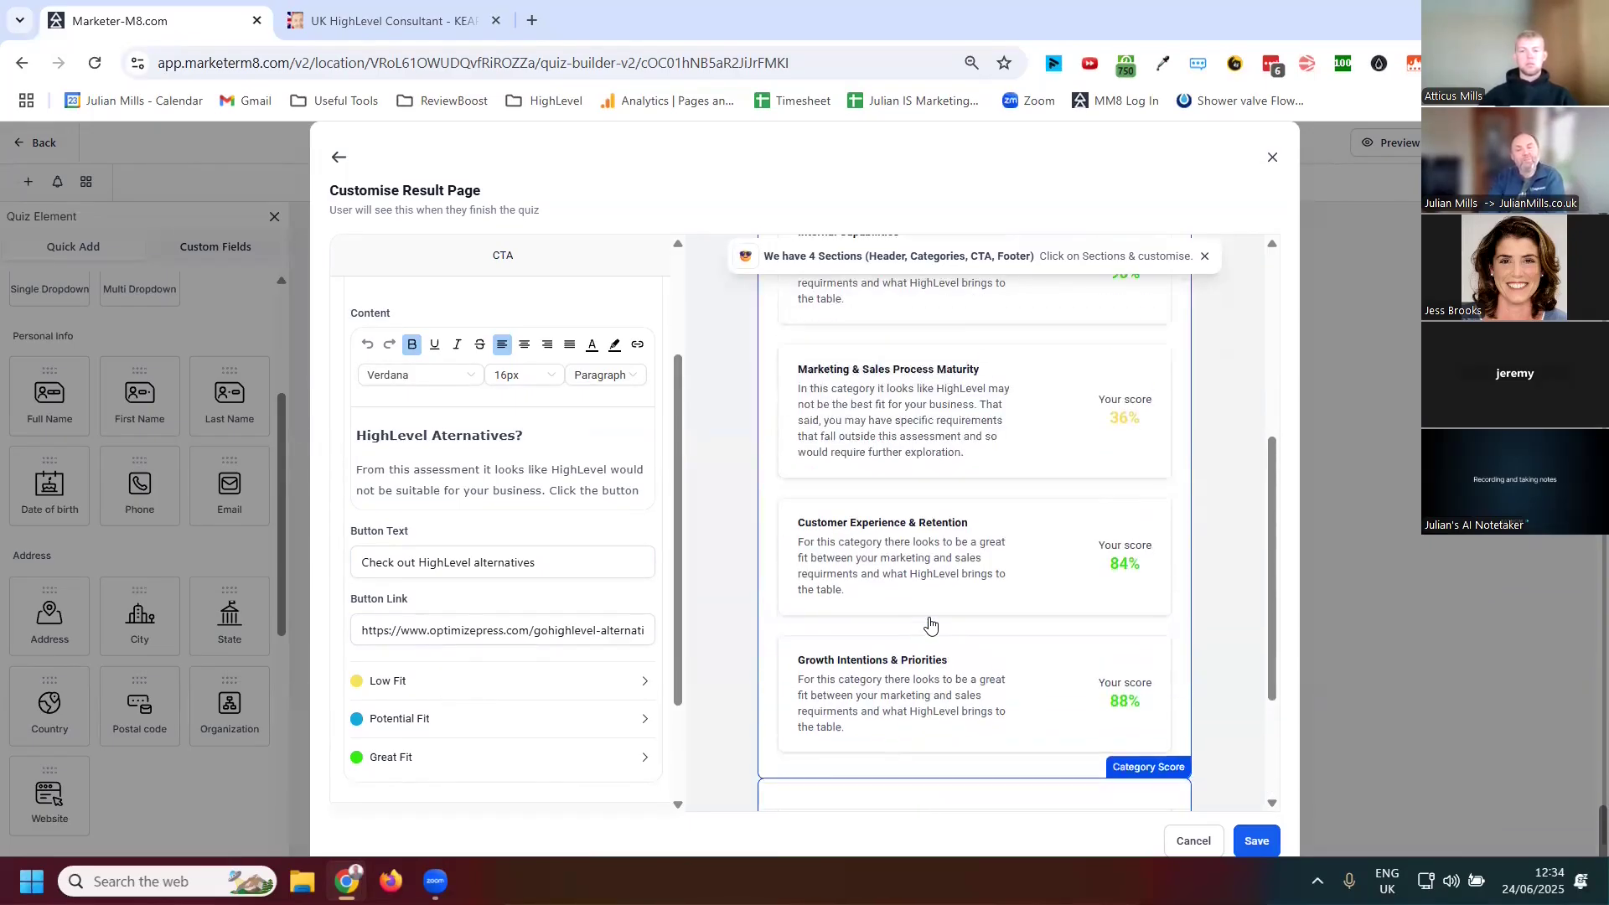
pyautogui.scroll(1, 927, 586)
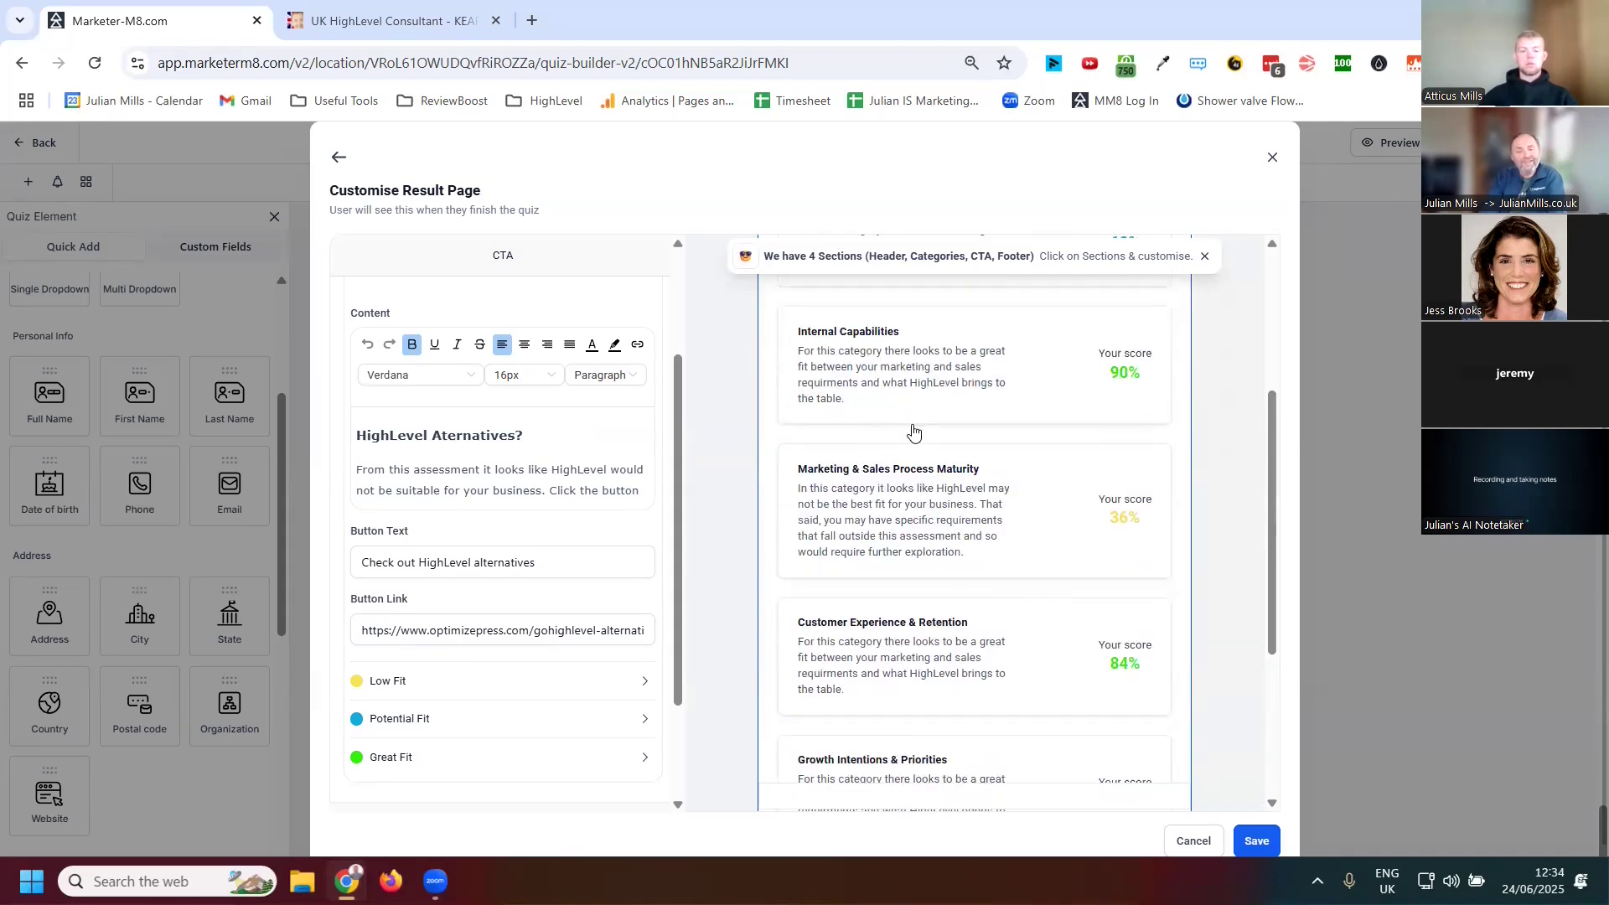
pyautogui.scroll(3, 1024, 557)
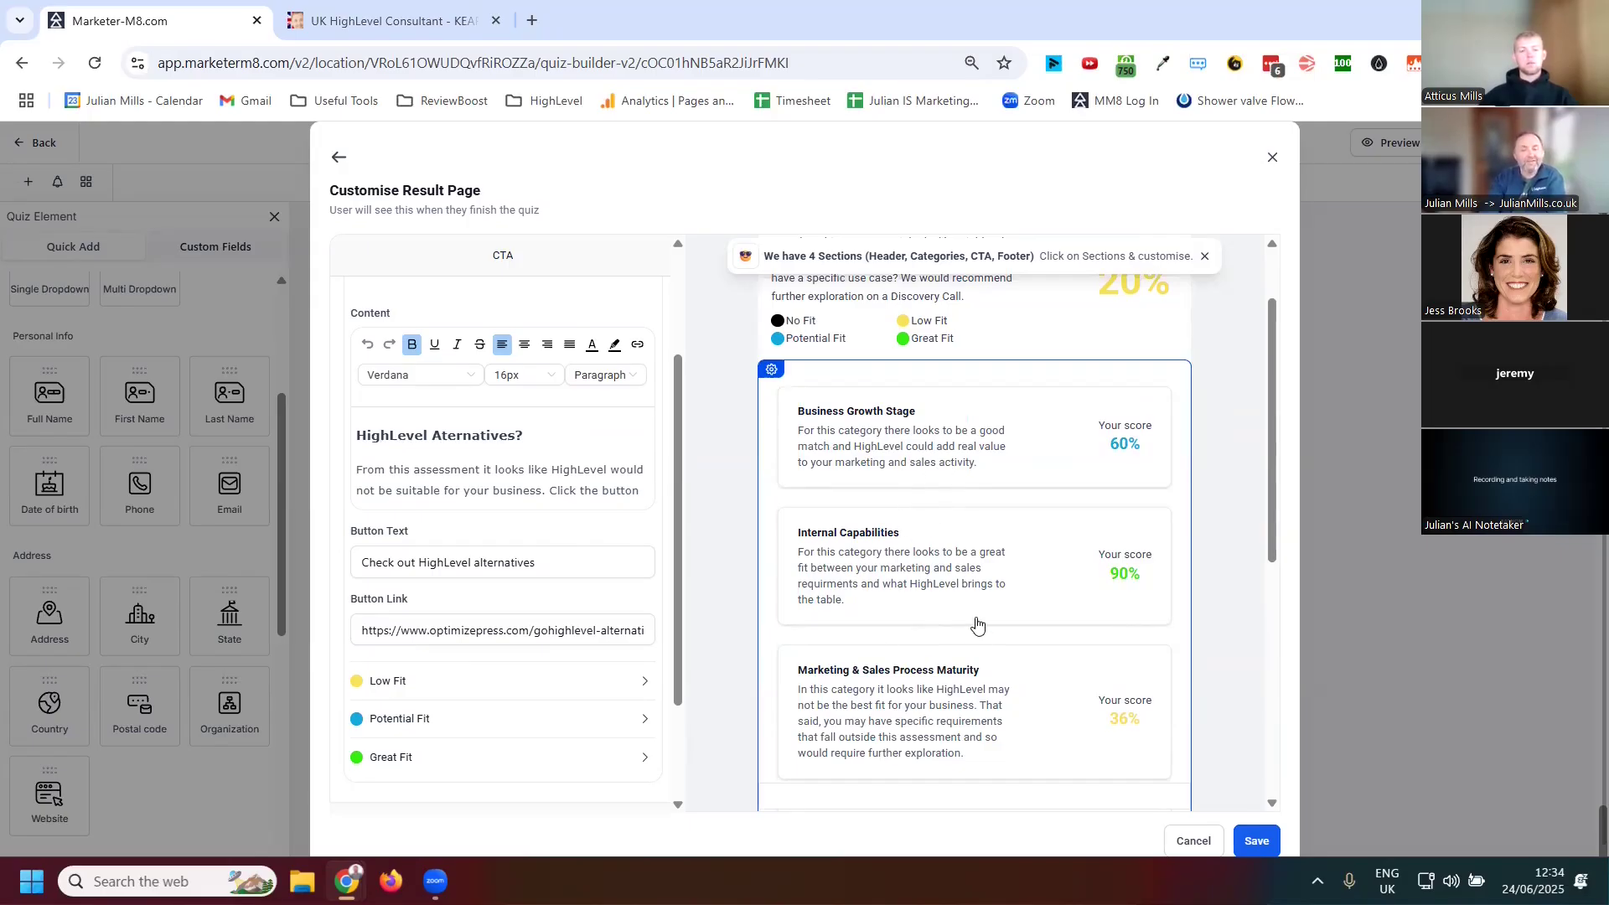
pyautogui.scroll(-6, 977, 624)
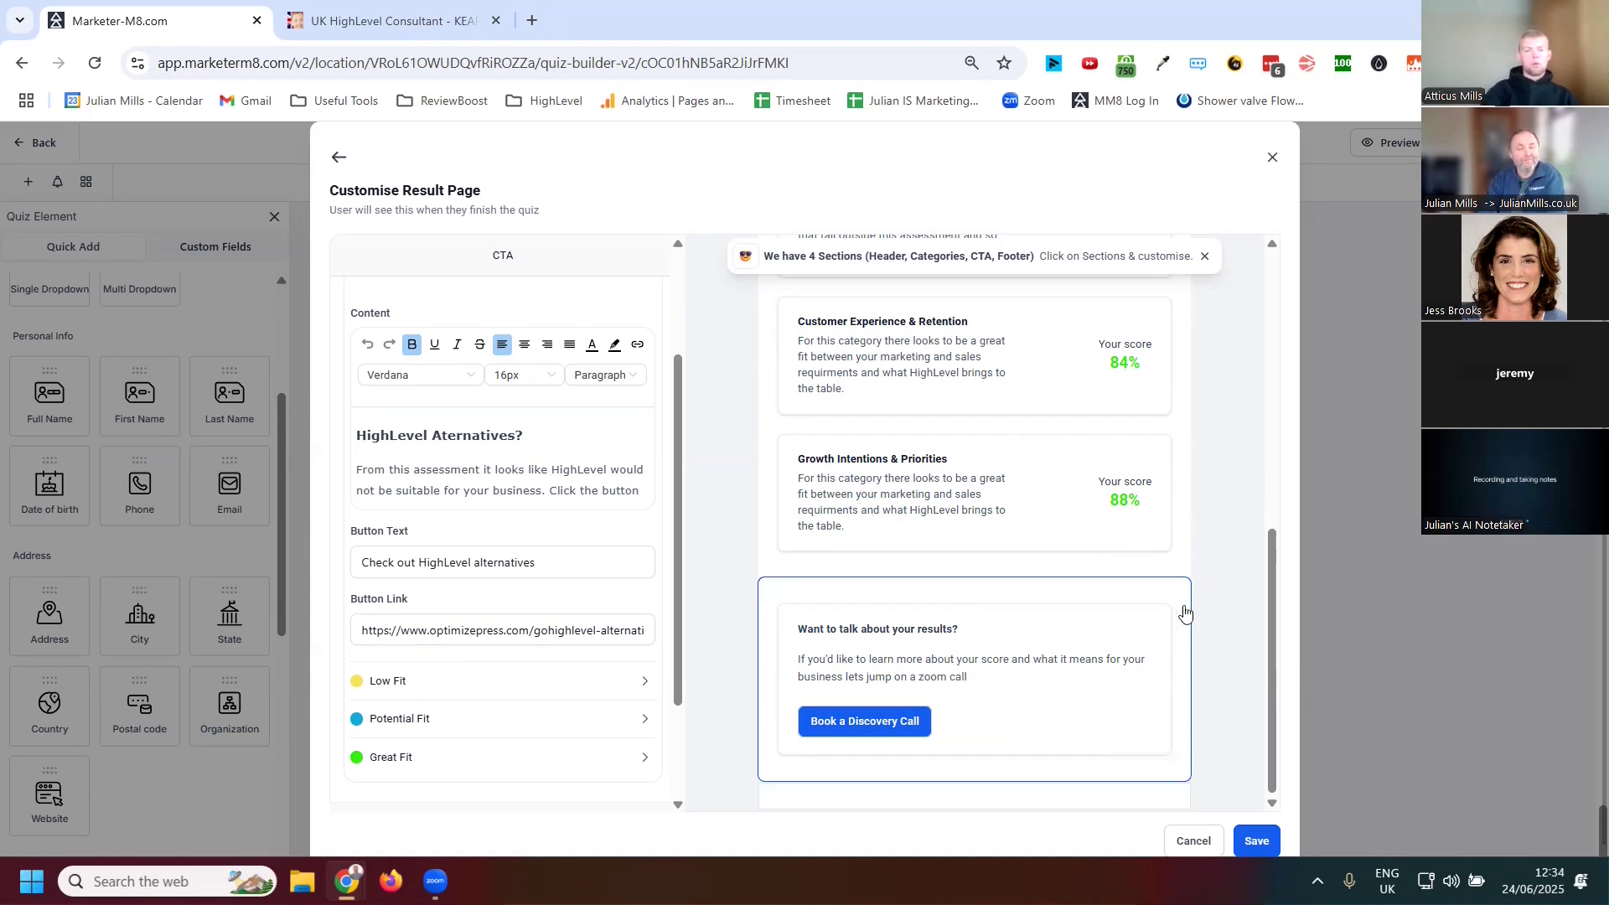
pyautogui.scroll(3, 620, 473)
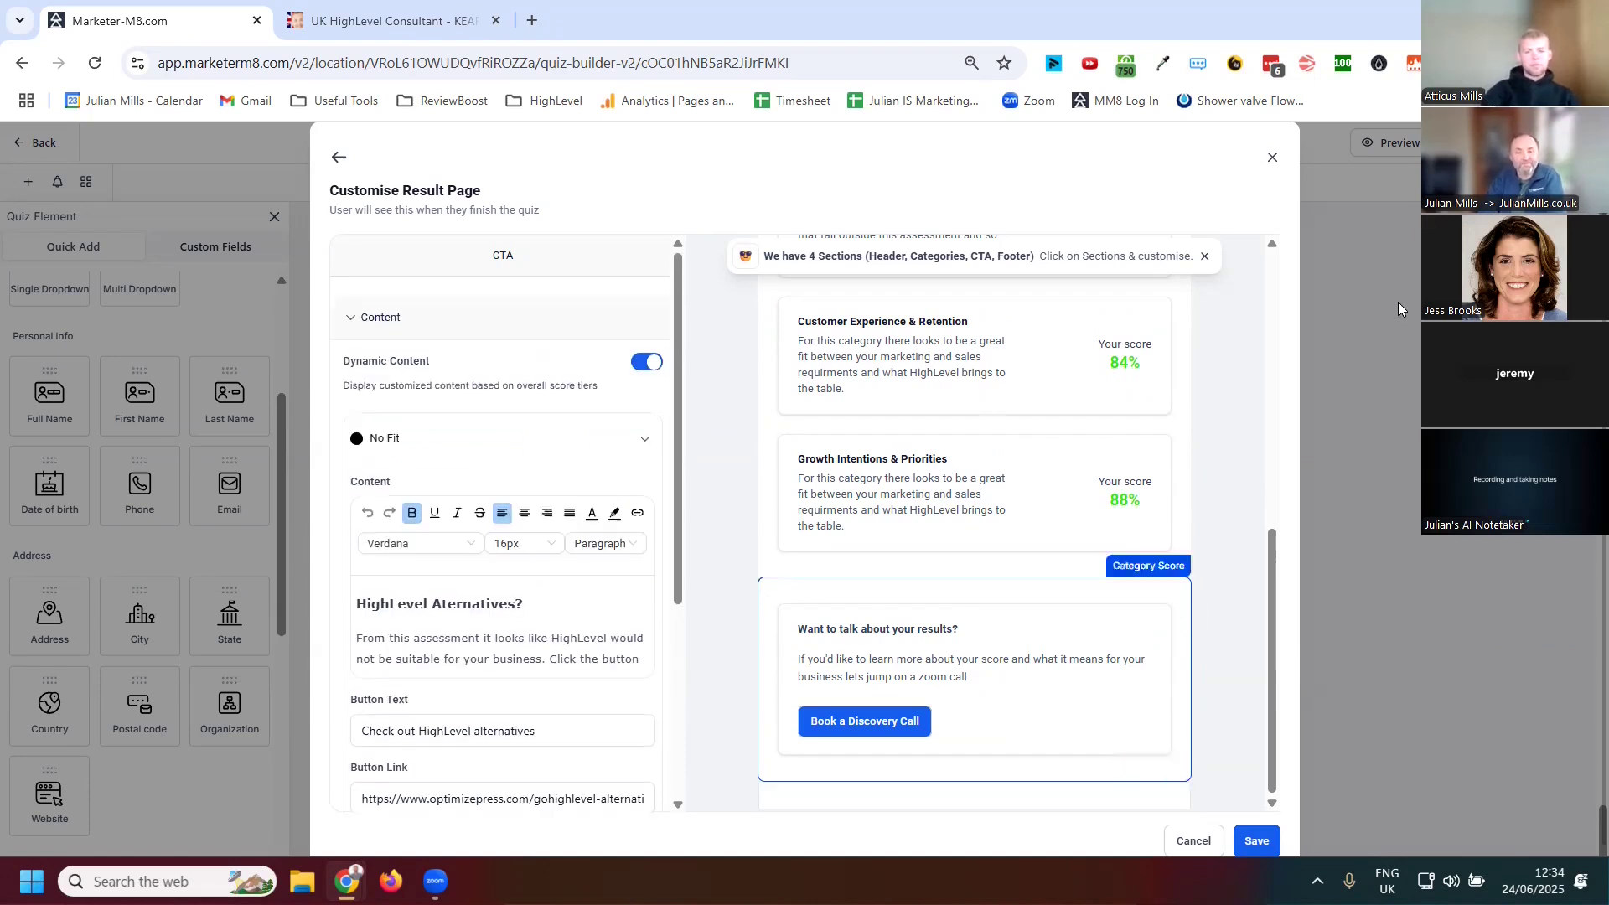
# Close the Customise Result Page dialog and scroll back to the first quiz pages
pyautogui.click(1272, 155)
pyautogui.scroll(20, 1211, 528)
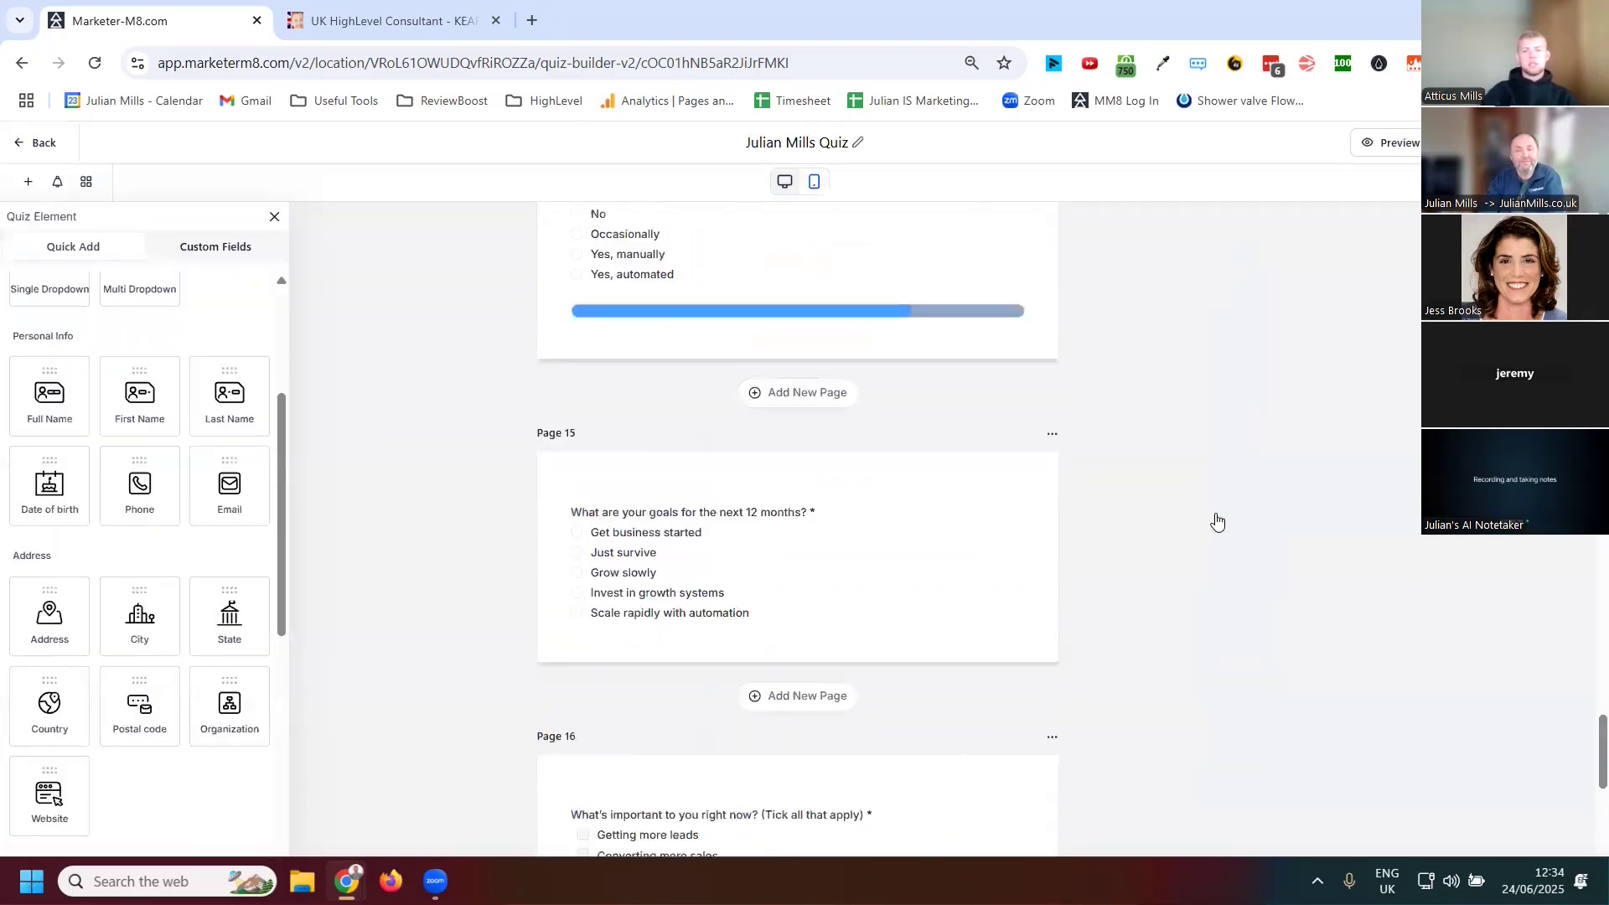
pyautogui.scroll(5, 1229, 508)
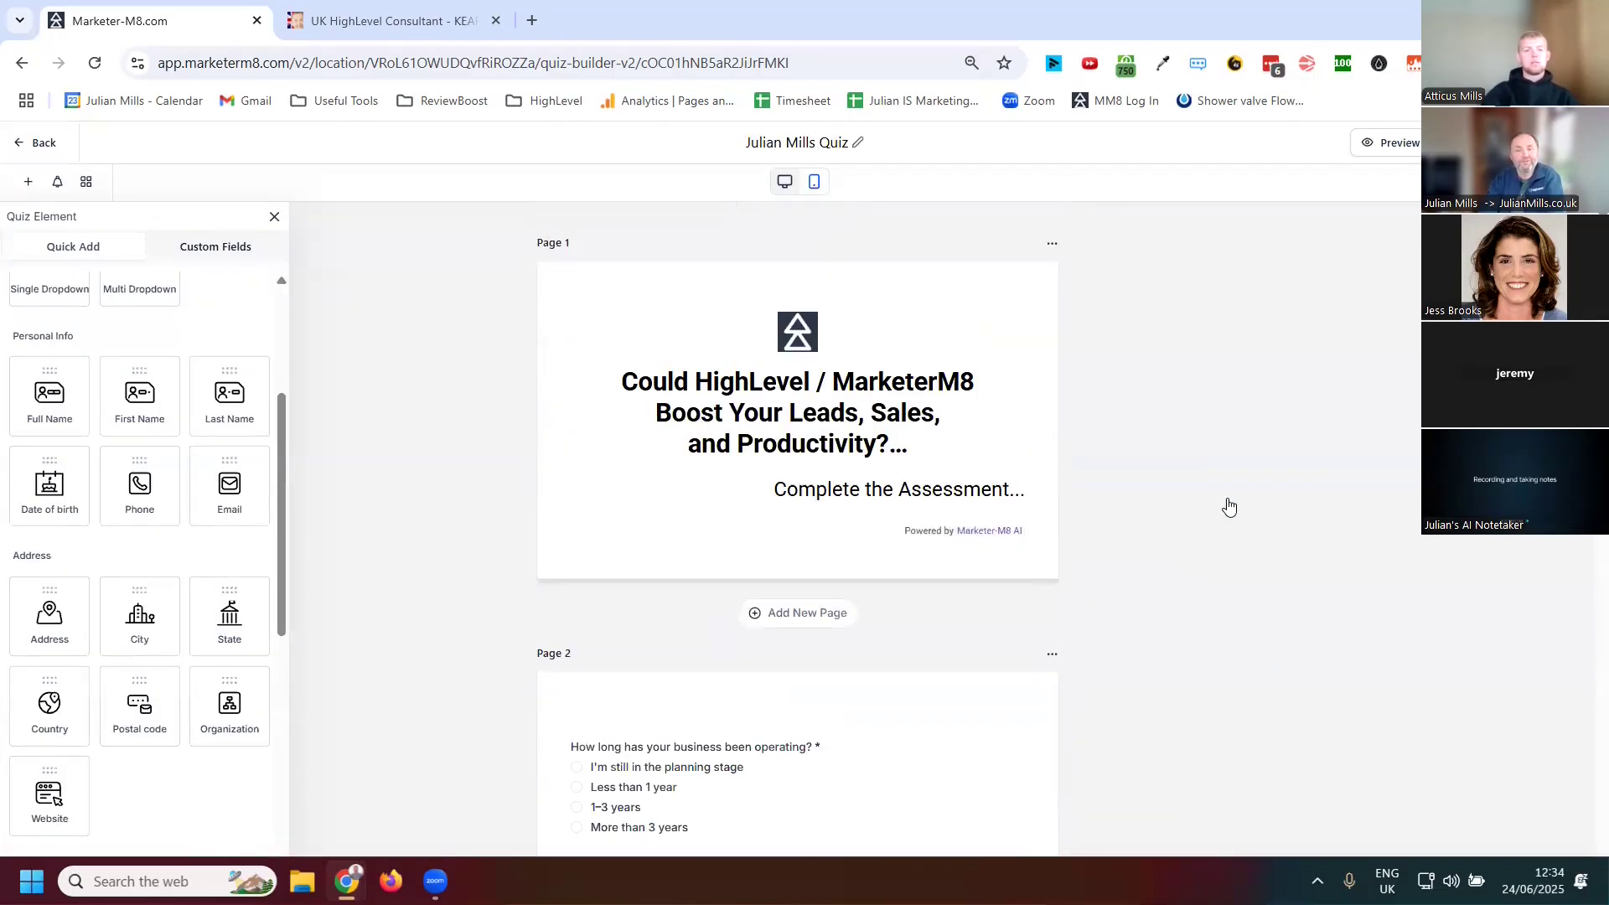
pyautogui.scroll(-3, 1229, 508)
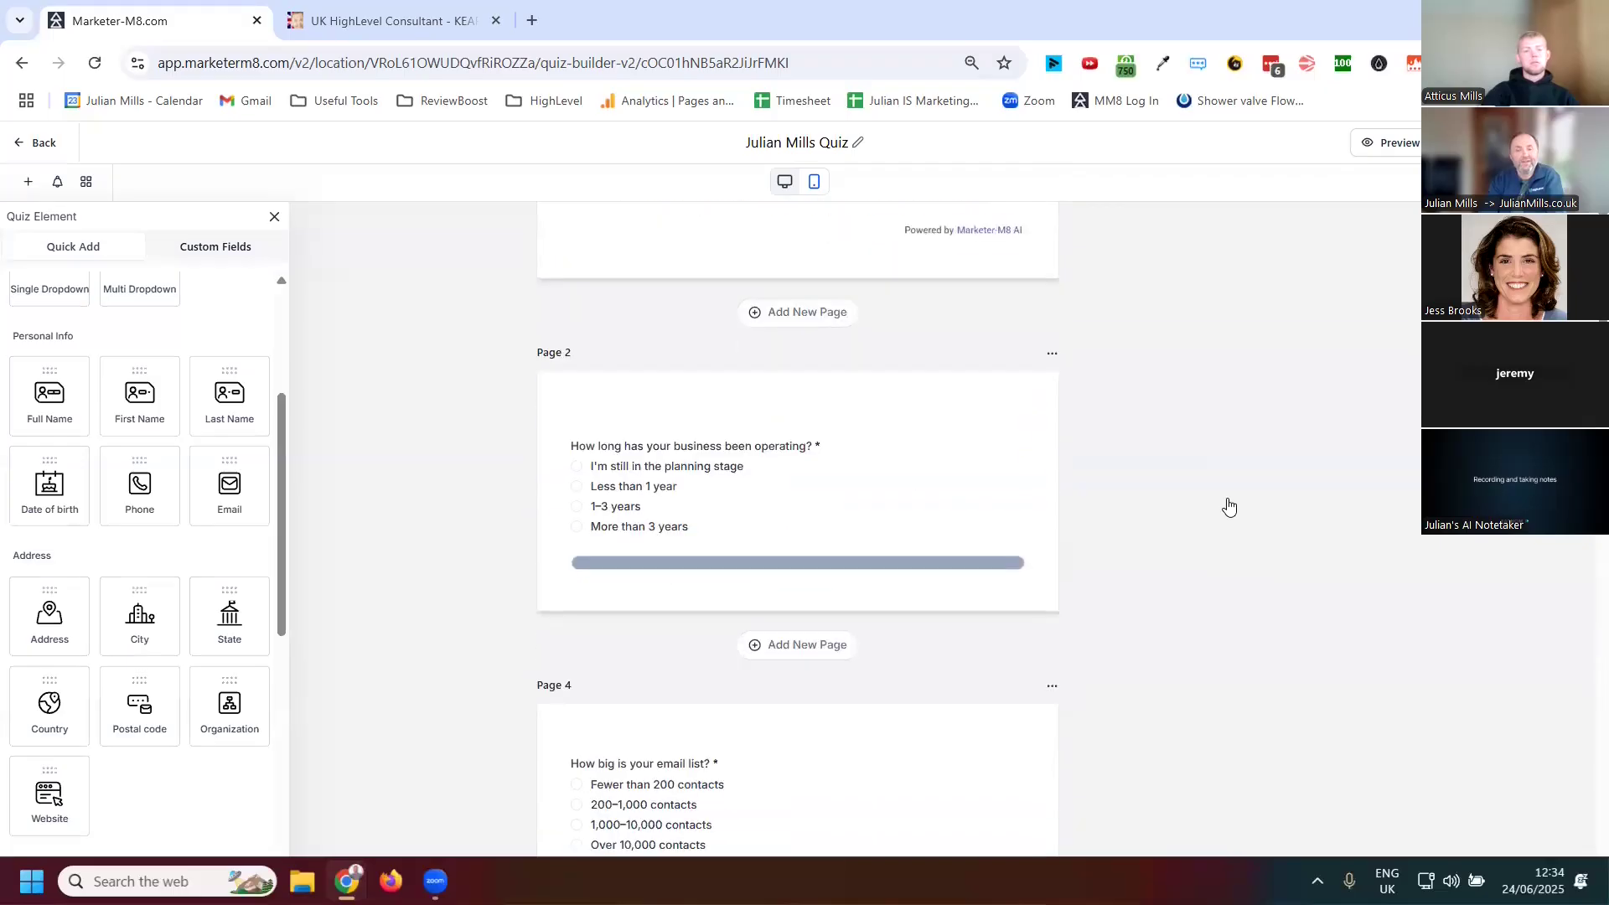
# Open the Page 2 question 'How long has your business been operating?' and review its option categories and scores
pyautogui.doubleClick(727, 489)
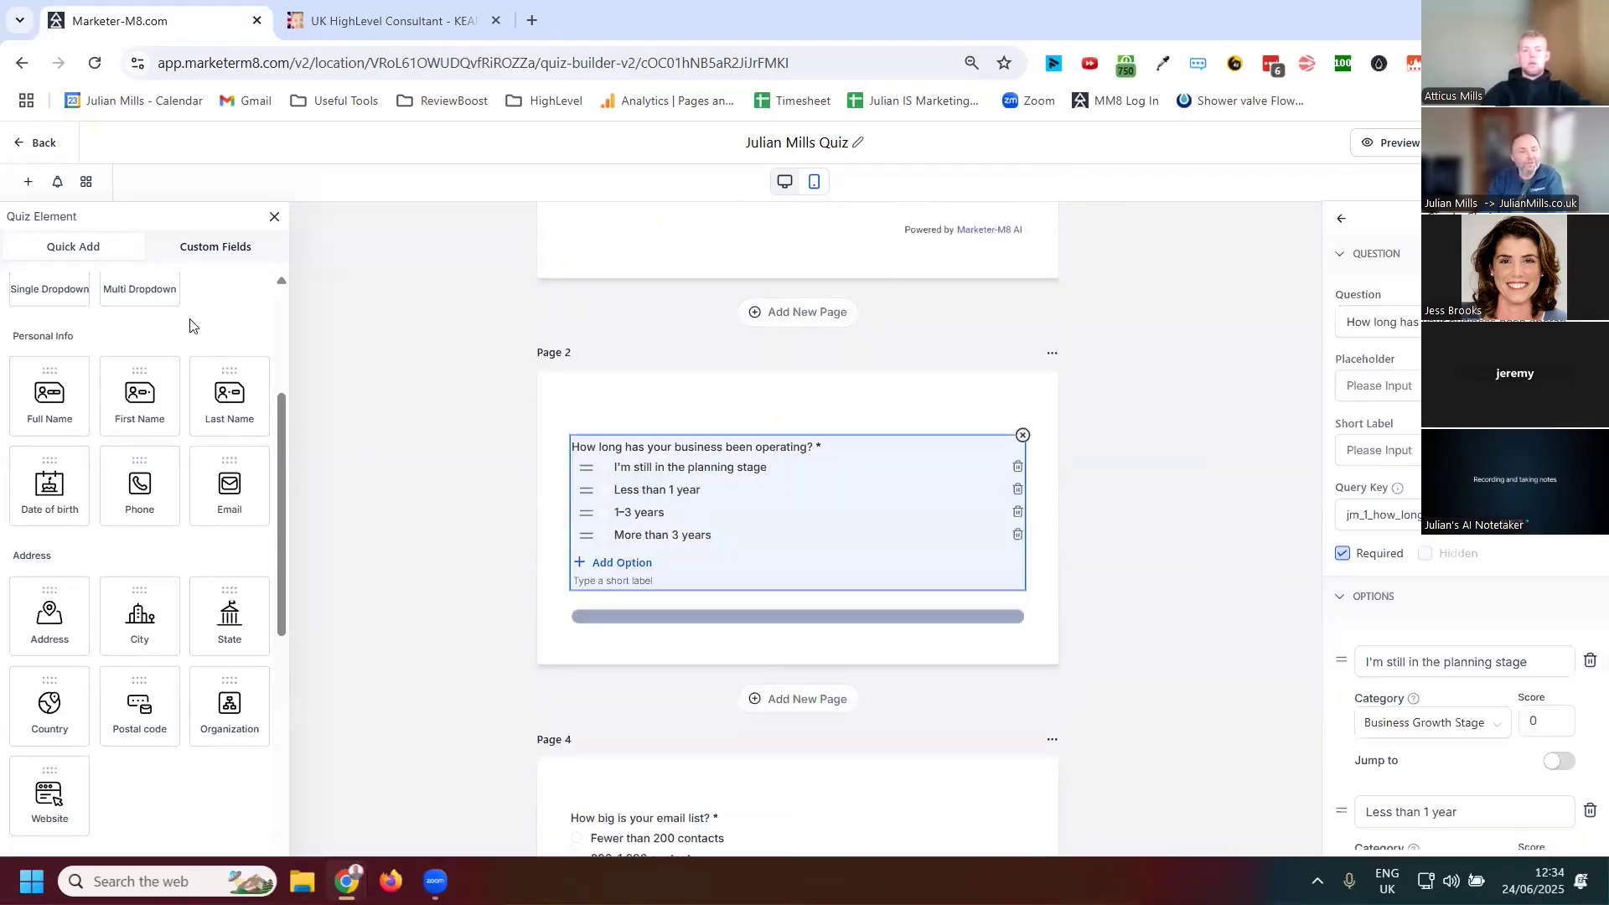
pyautogui.click(210, 250)
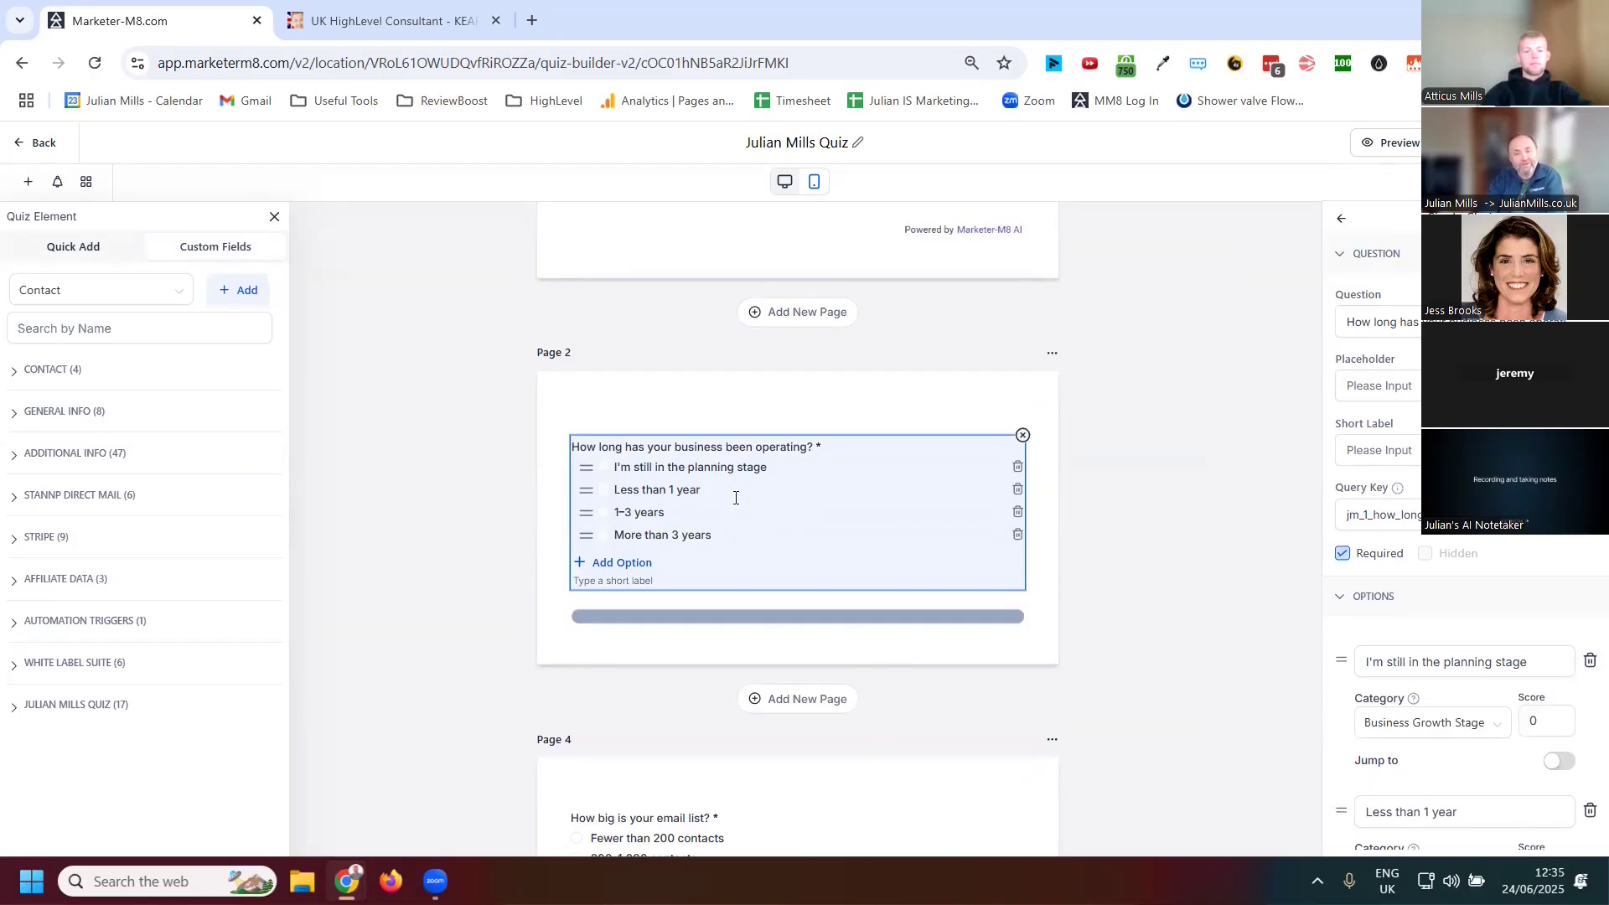
pyautogui.tripleClick(799, 500)
pyautogui.scroll(-1, 1462, 503)
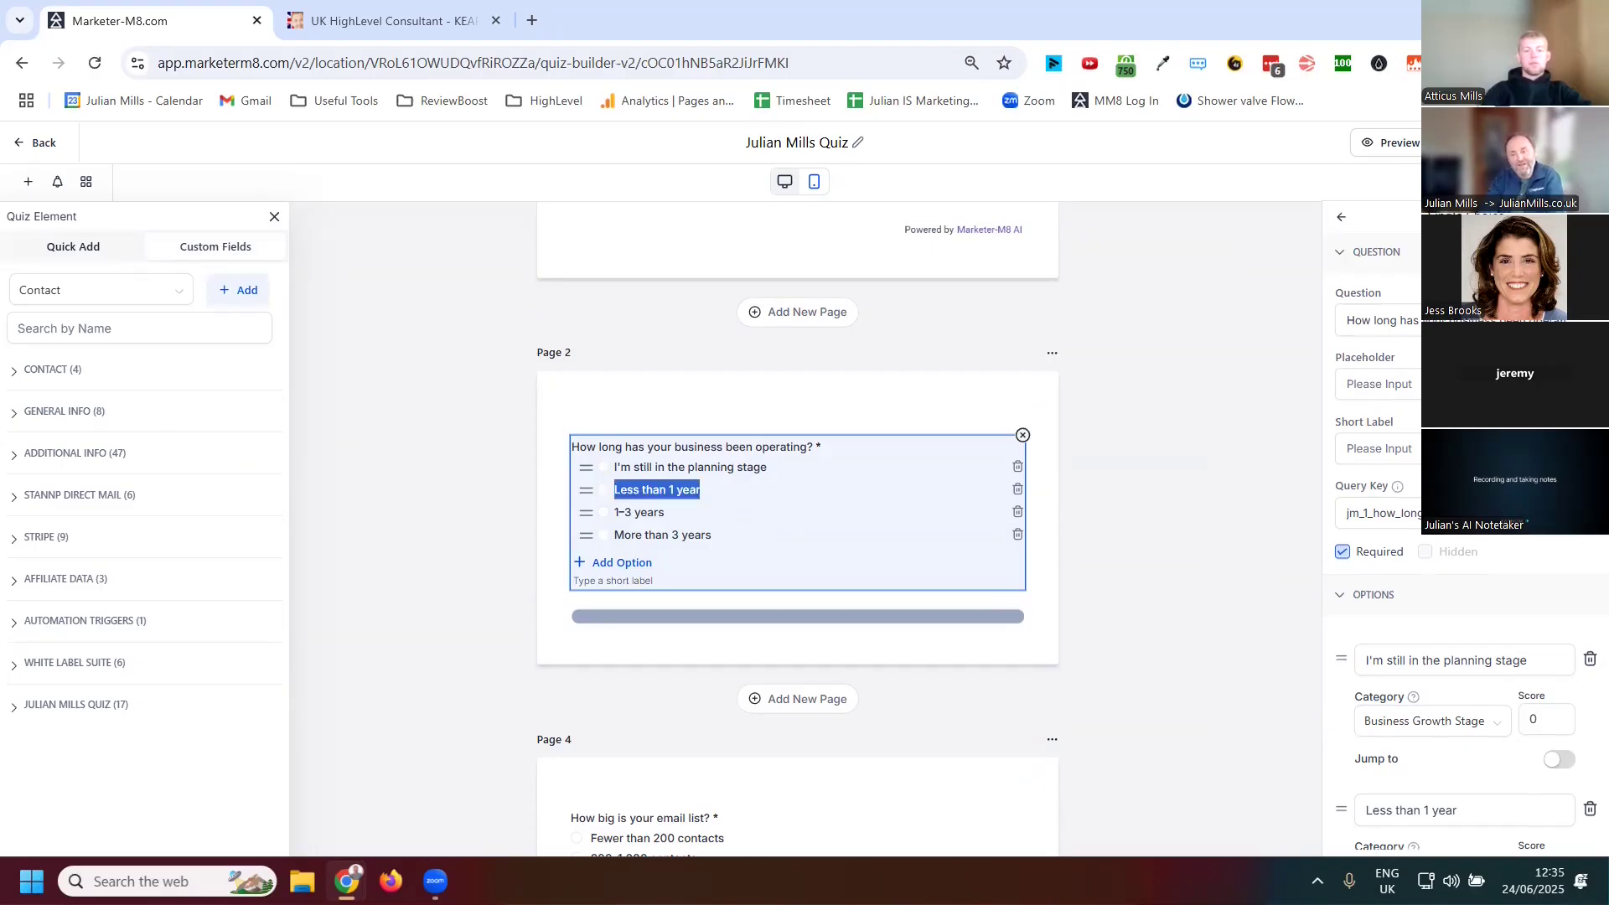
pyautogui.scroll(-1, 1462, 503)
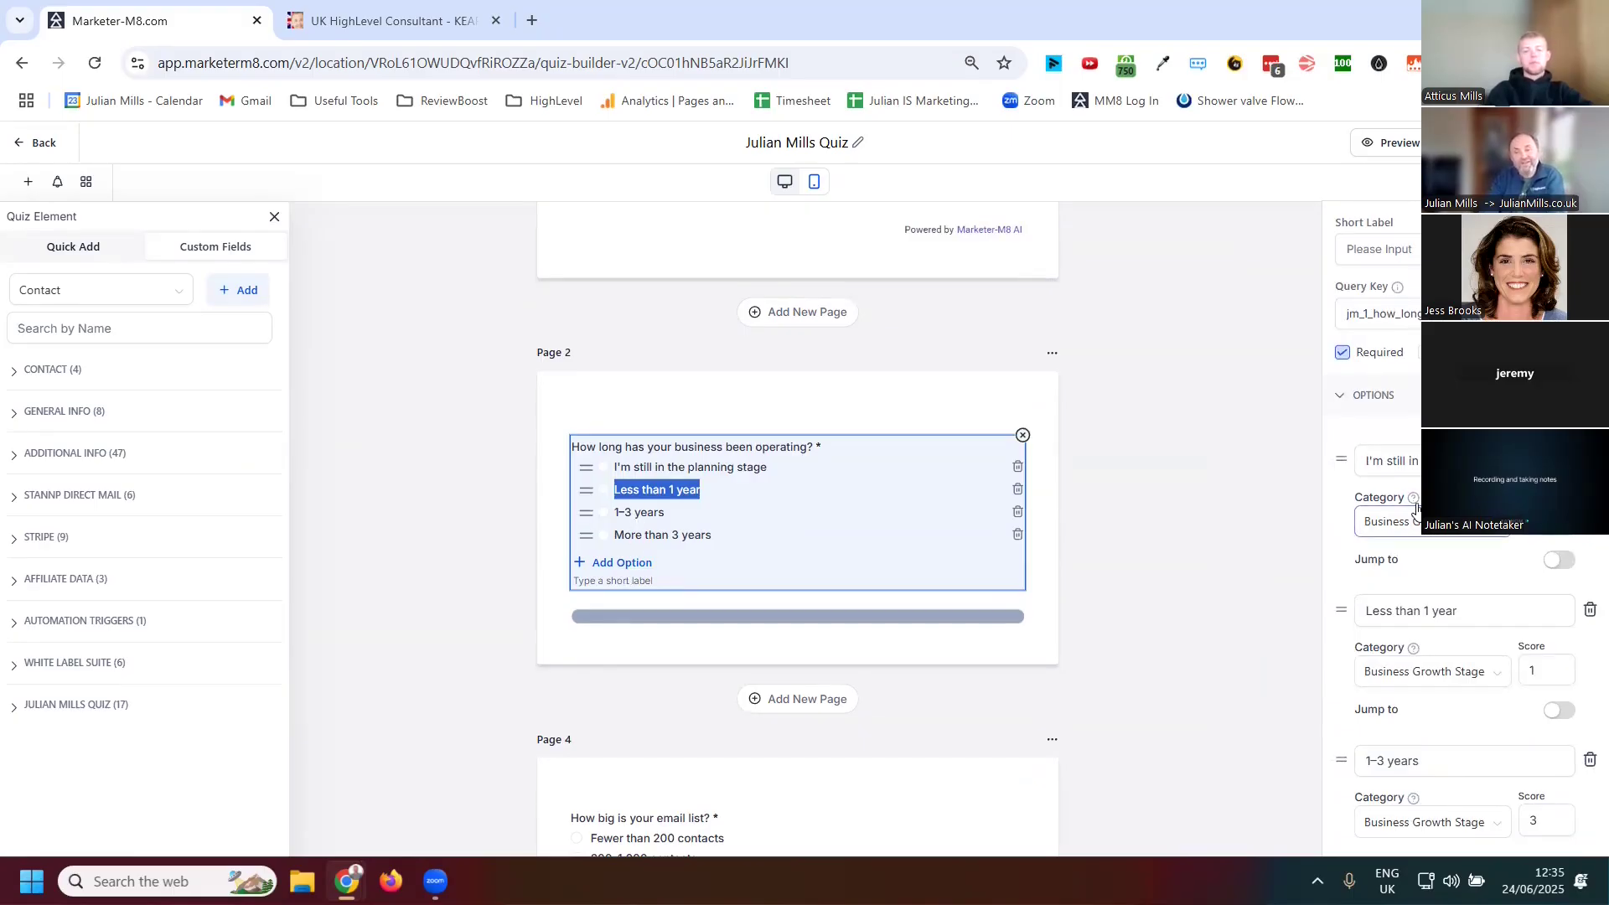
# Change the 'I'm still in the planning stage' option's category to Marketing & Sales Process Maturity
pyautogui.click(1416, 476)
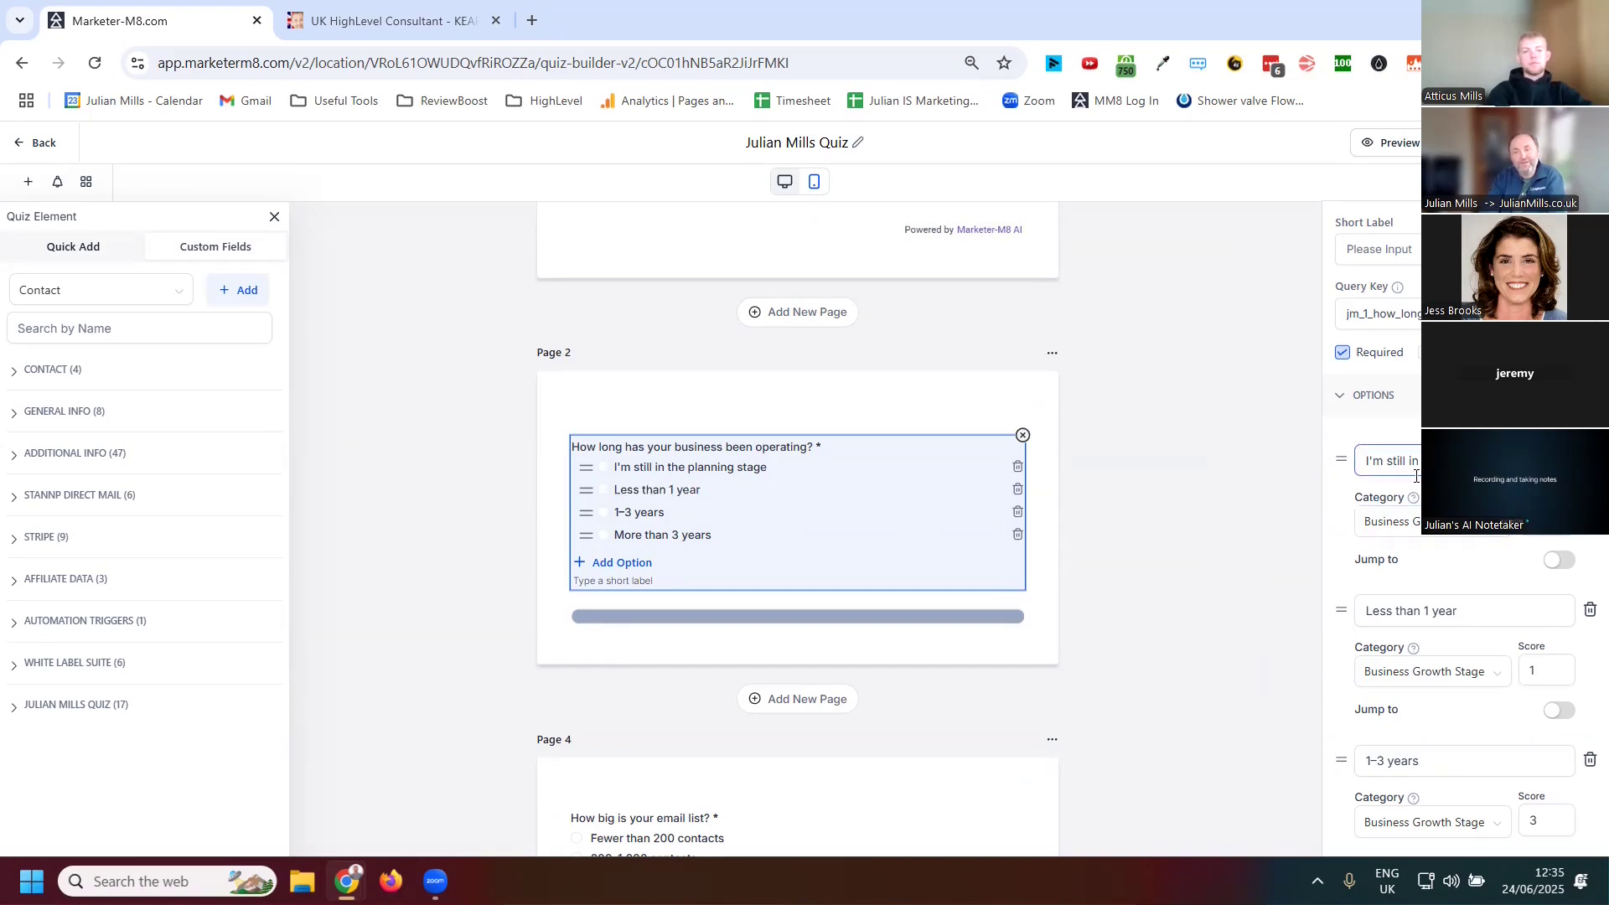
pyautogui.click(1497, 537)
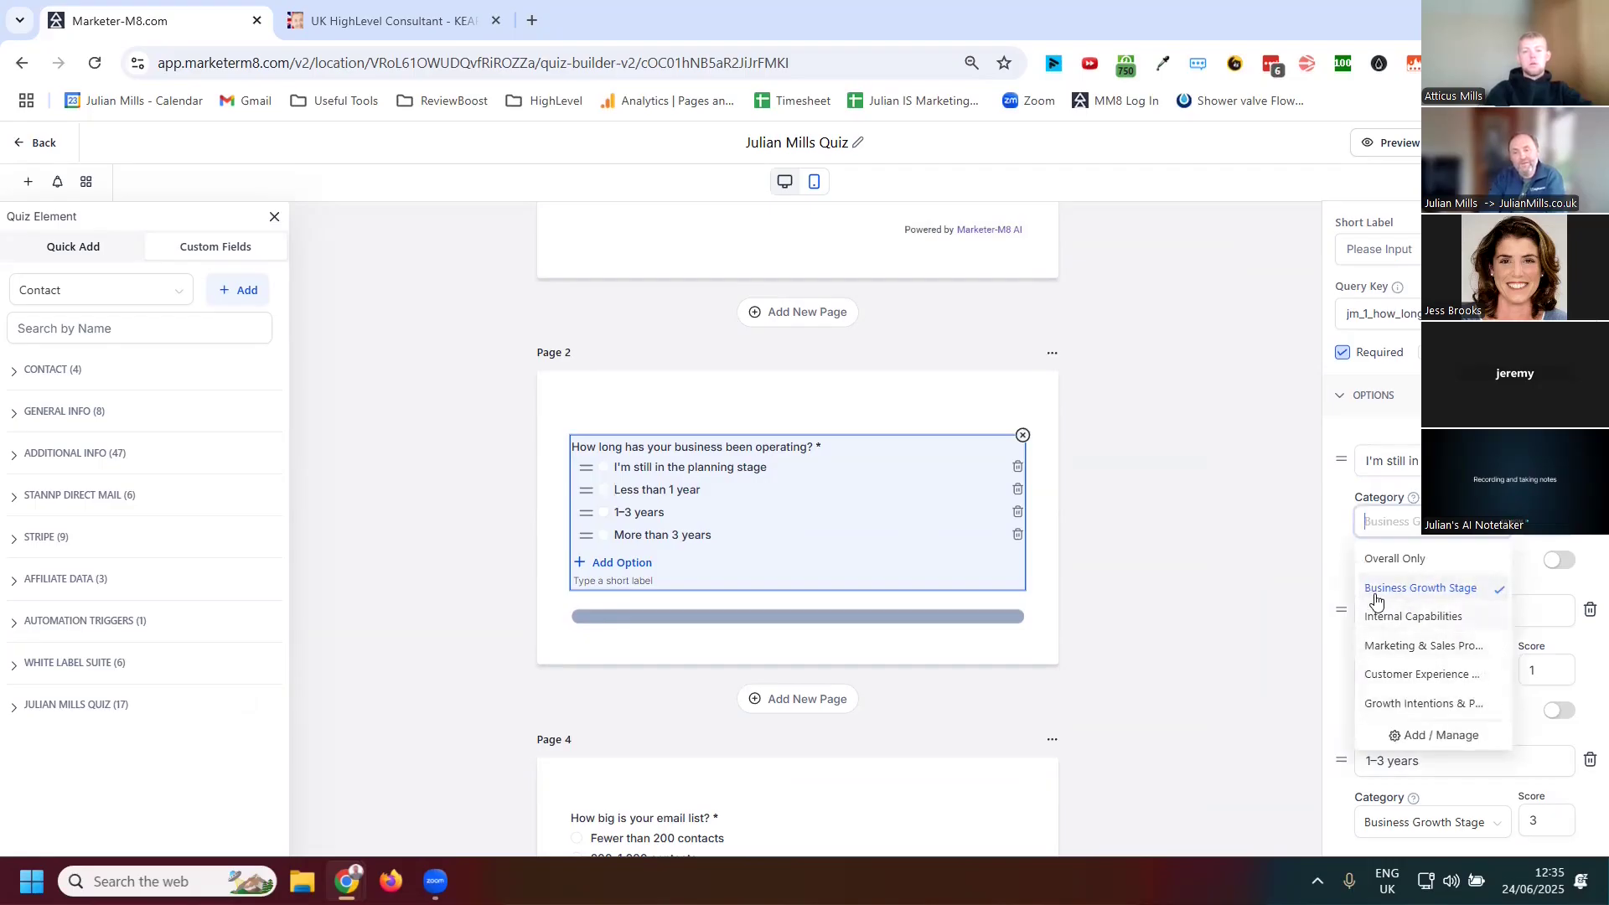
pyautogui.click(1416, 650)
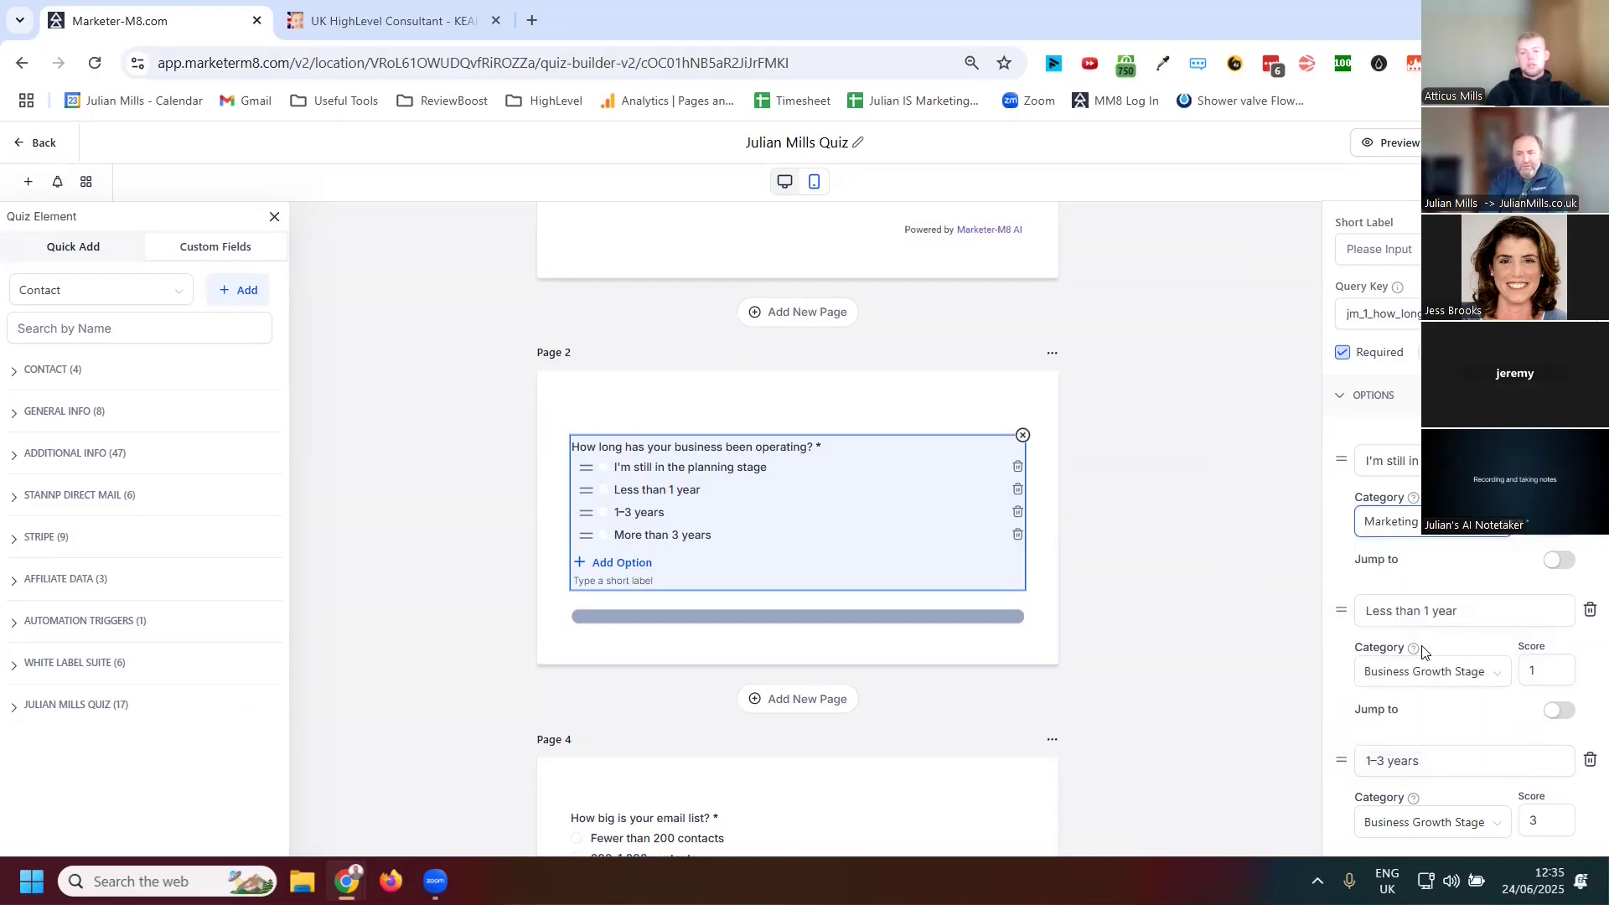
pyautogui.click(1391, 522)
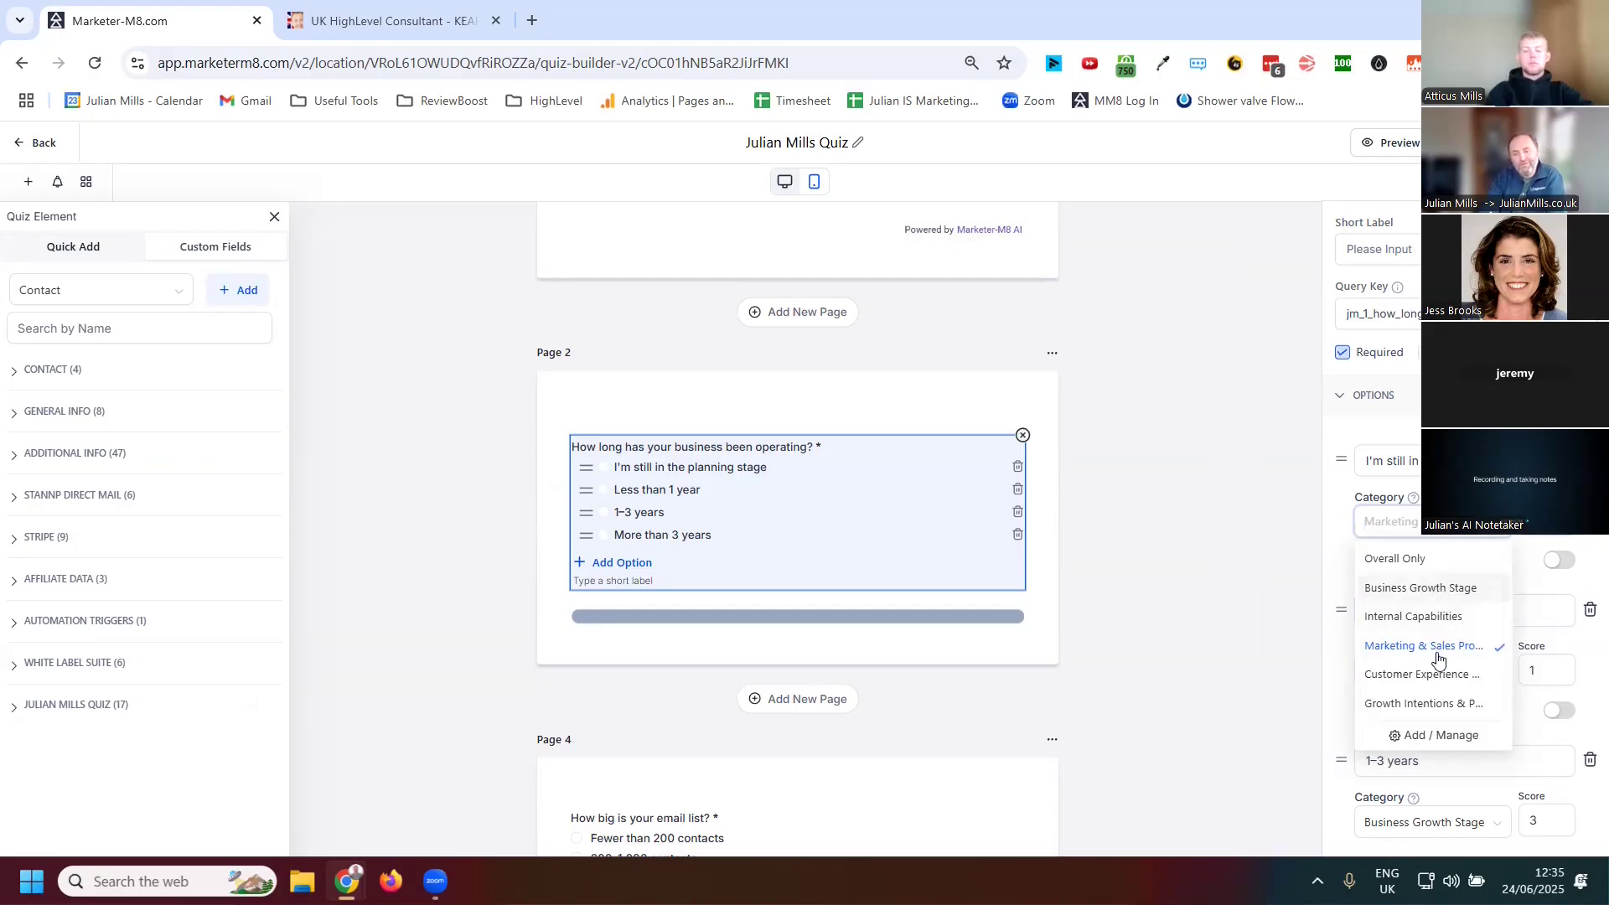
pyautogui.click(1531, 584)
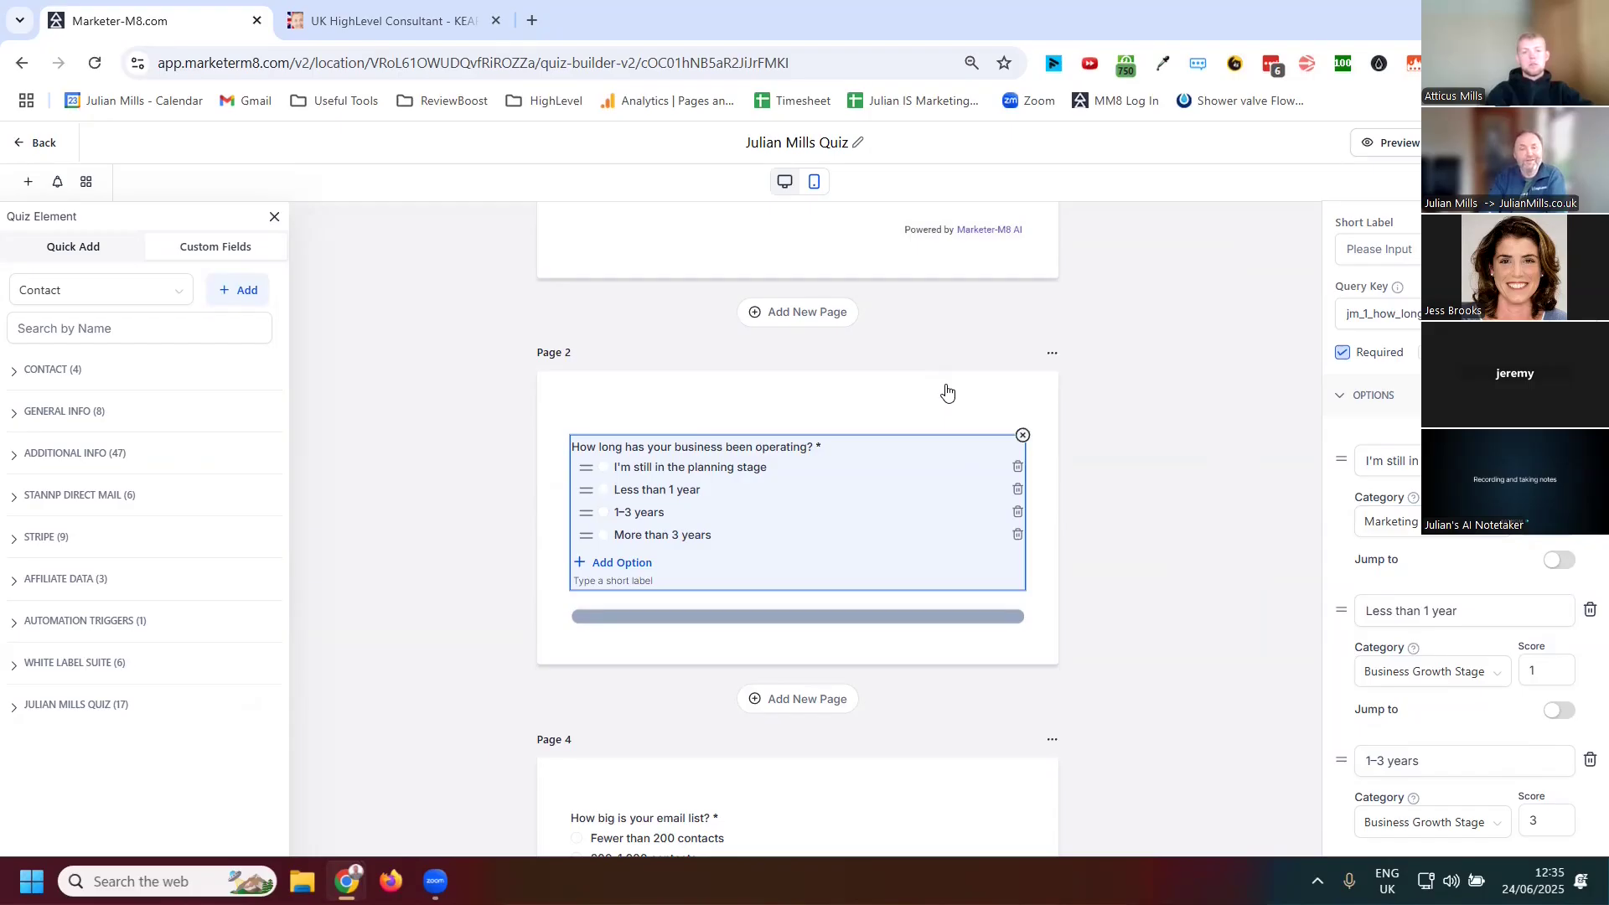
# Scroll through the quiz pages and the remaining Page 2 option scores
pyautogui.scroll(3, 947, 392)
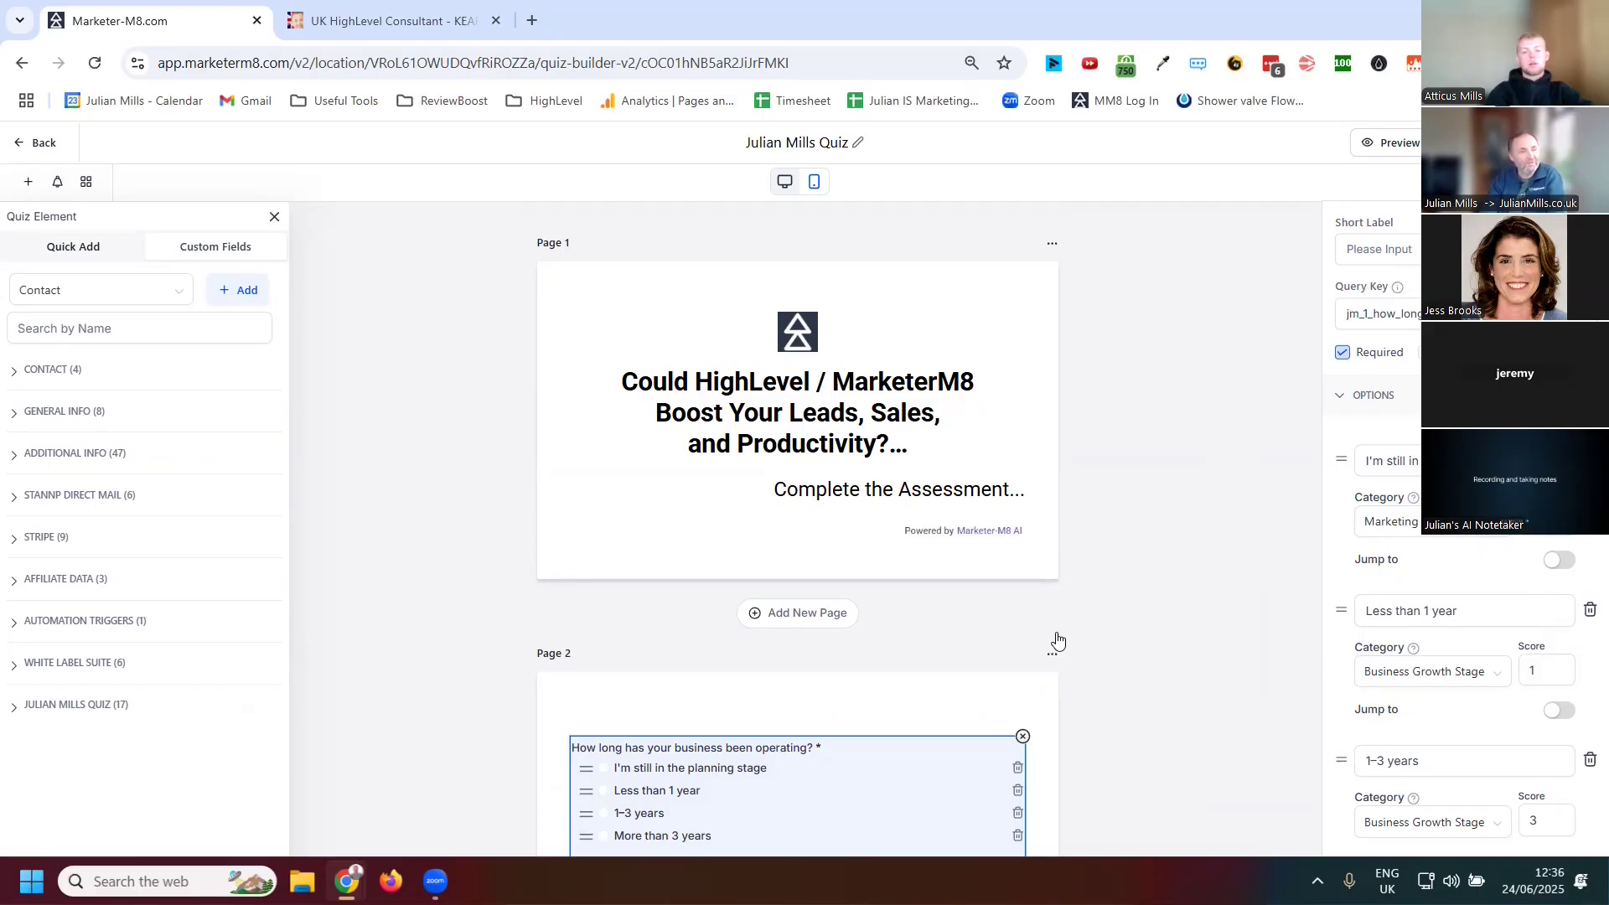
pyautogui.scroll(-2, 1056, 639)
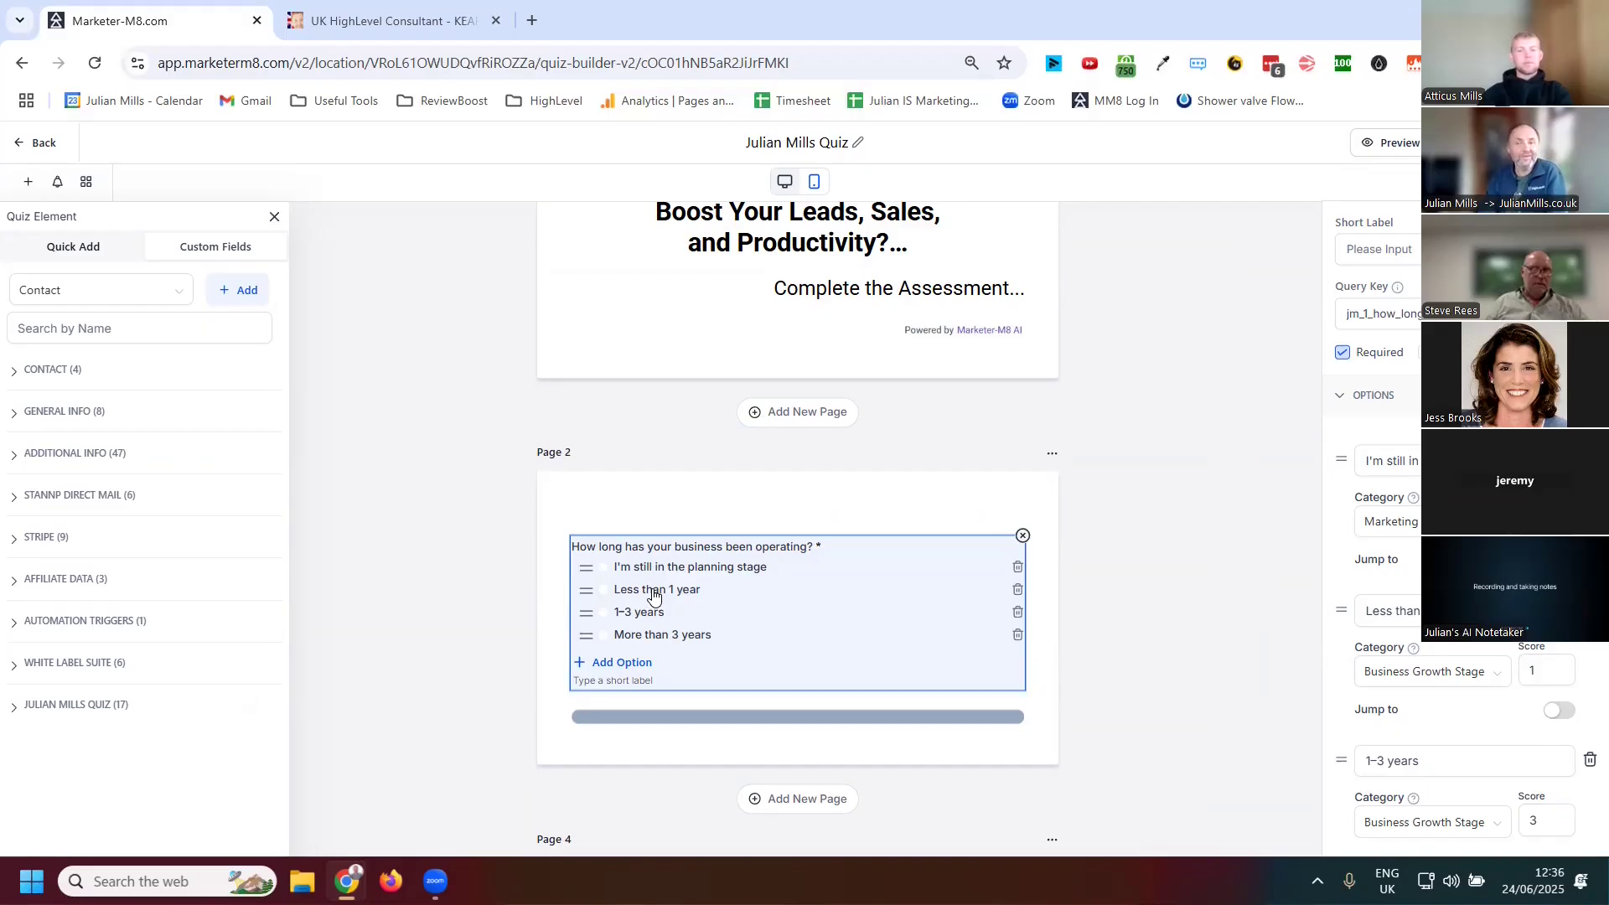
pyautogui.scroll(-5, 1424, 639)
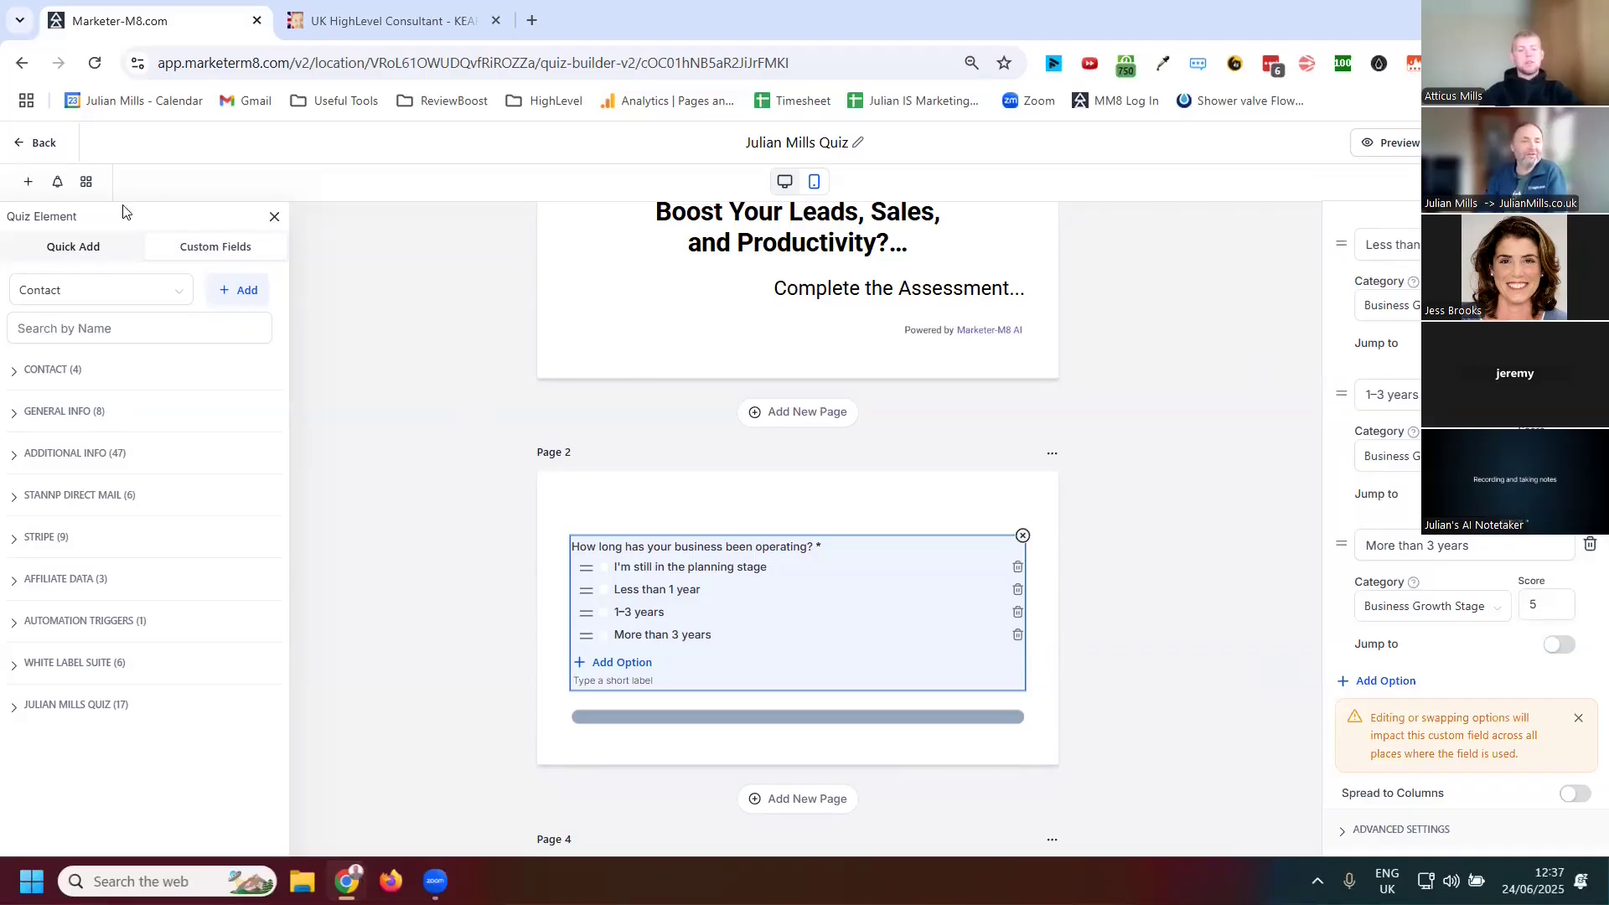
# Leave the quiz builder without saving and open the Automation workflow list
pyautogui.click(34, 142)
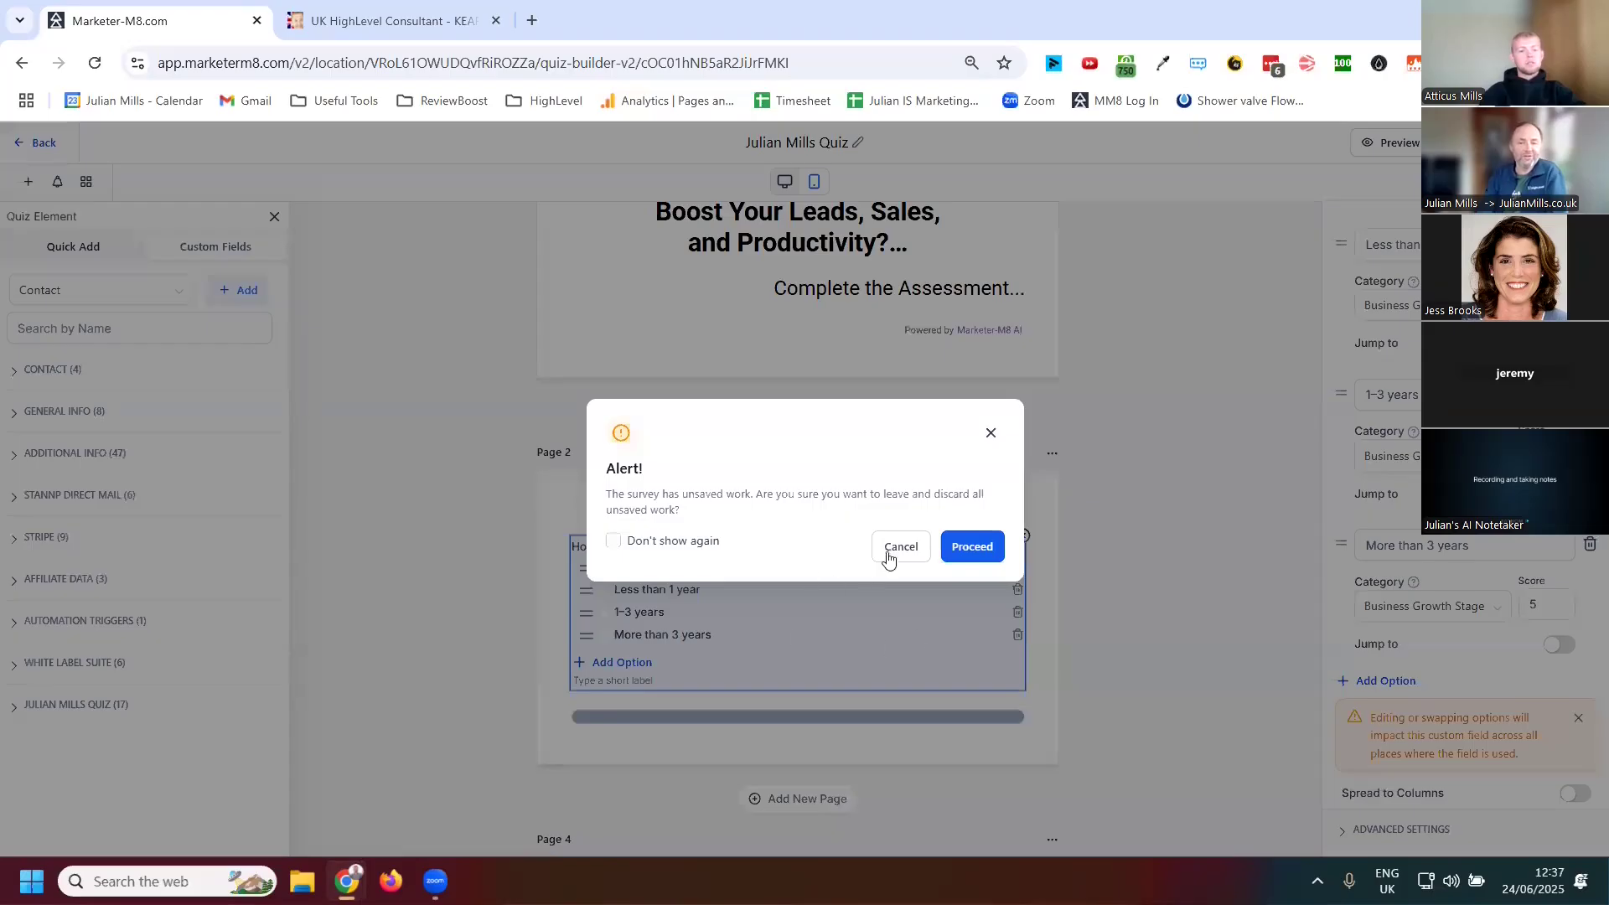
pyautogui.click(975, 547)
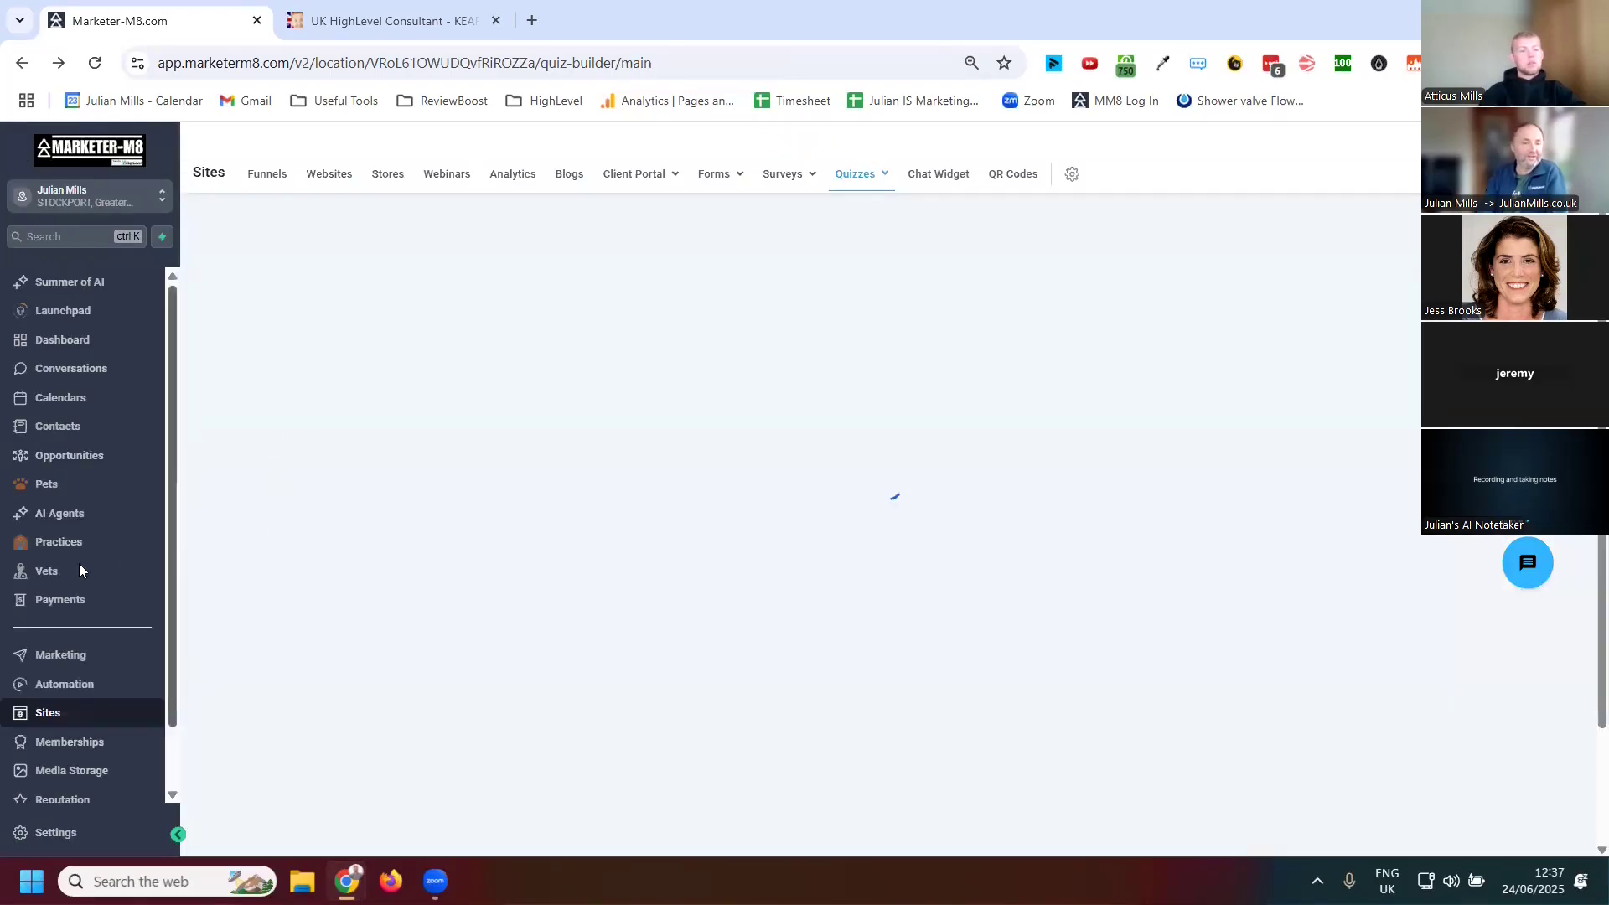
pyautogui.click(74, 689)
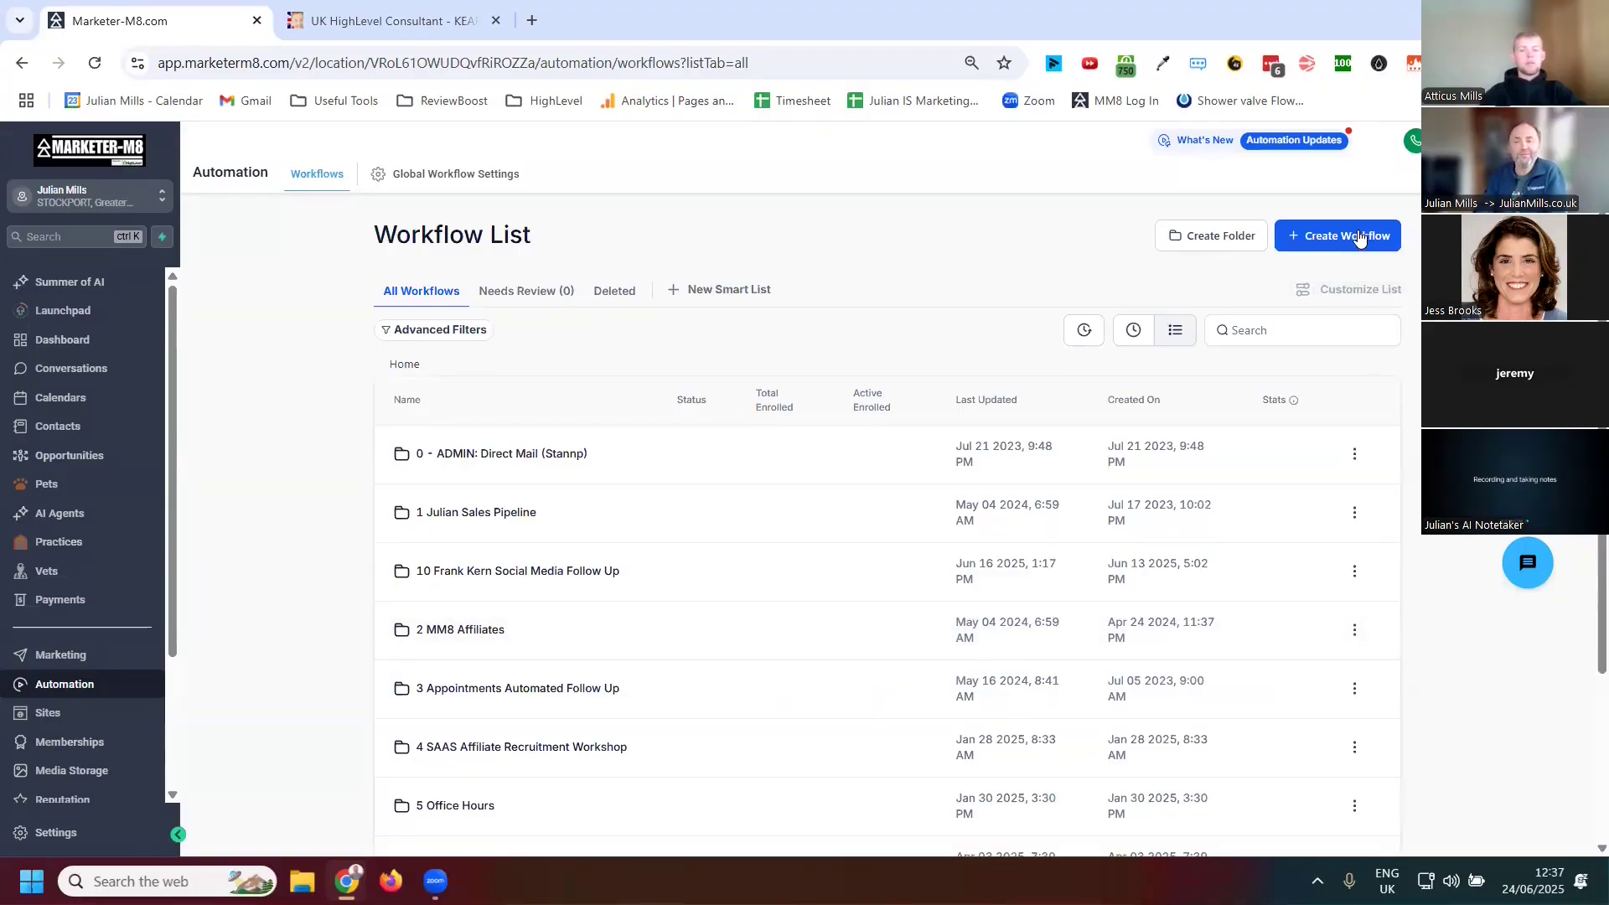
# Create a new workflow from scratch and add a Quiz Submitted trigger
pyautogui.click(1365, 238)
pyautogui.click(1326, 279)
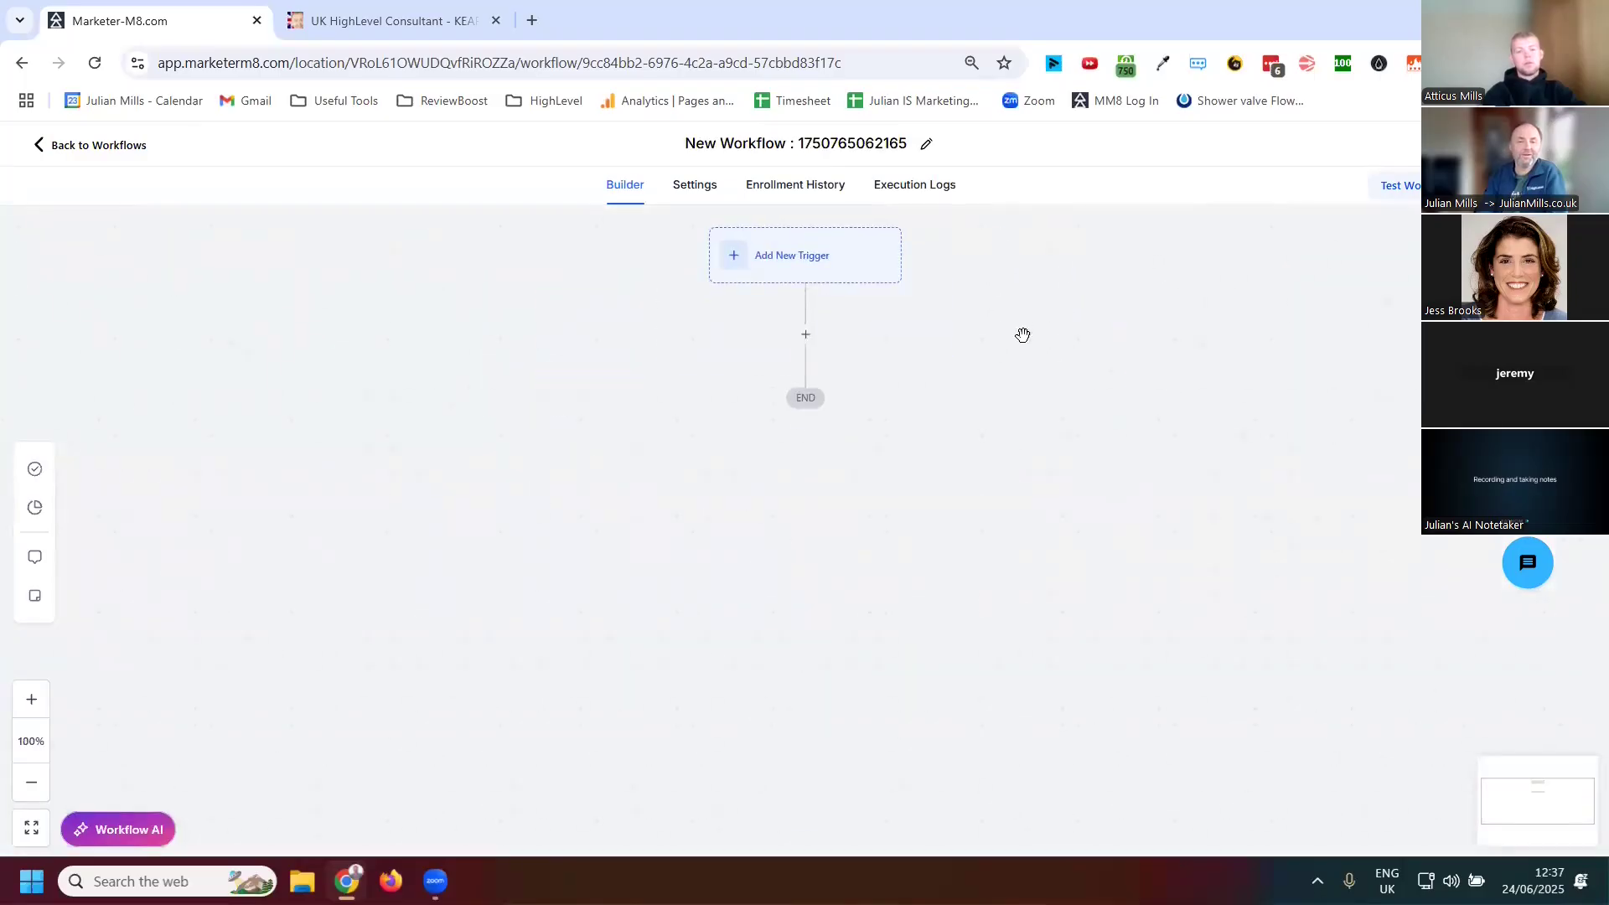
pyautogui.click(780, 266)
pyautogui.click(1218, 301)
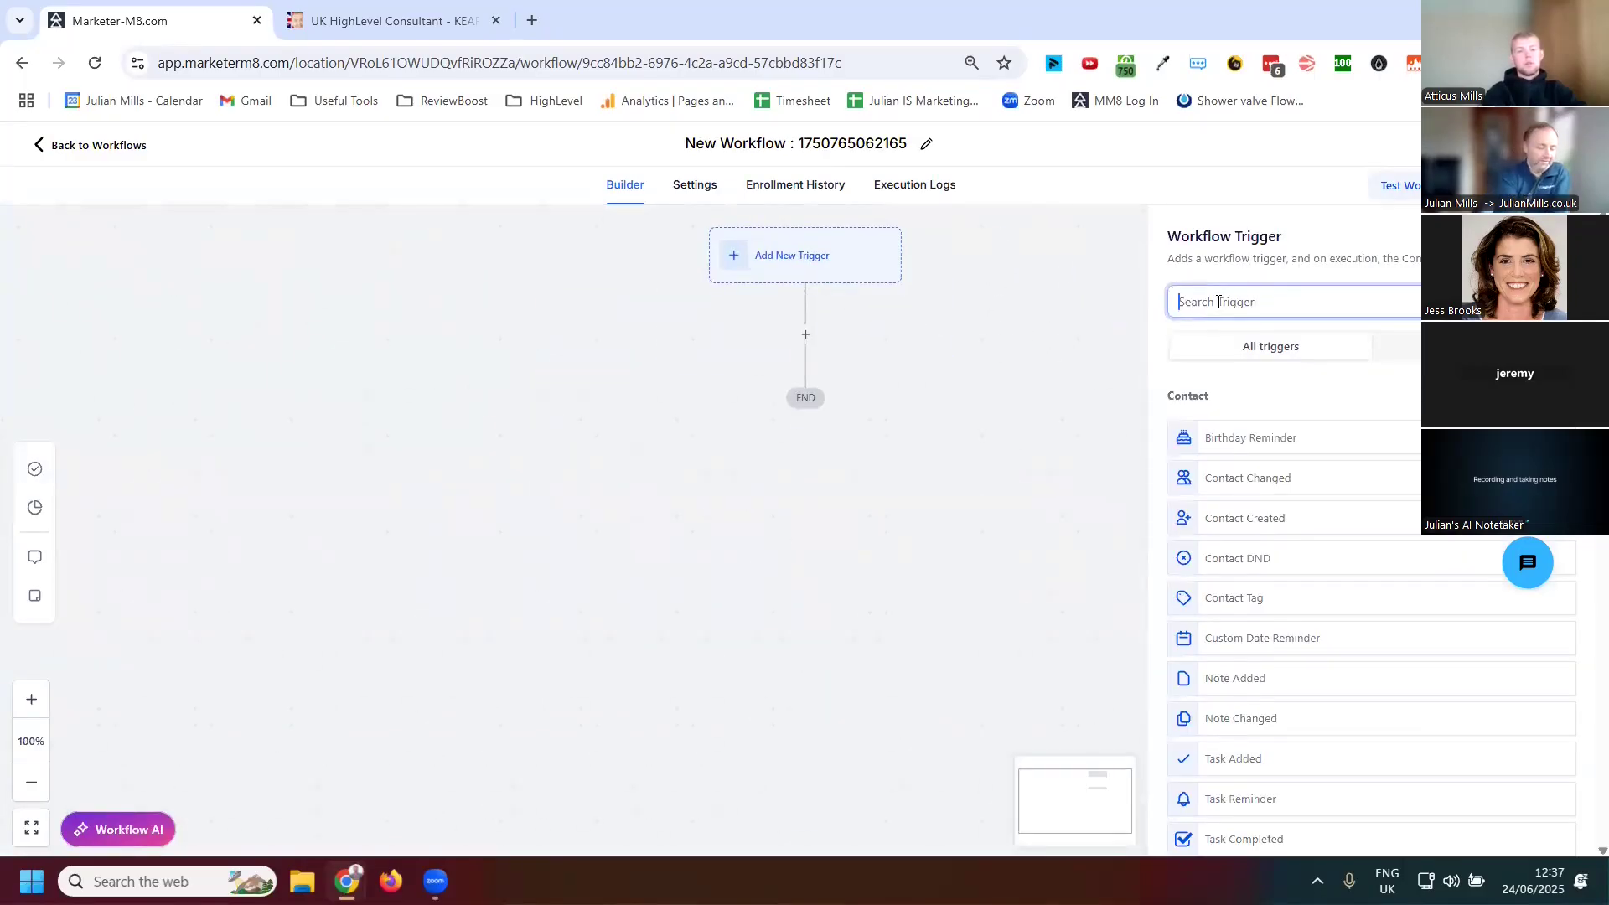
pyautogui.write('quiz')
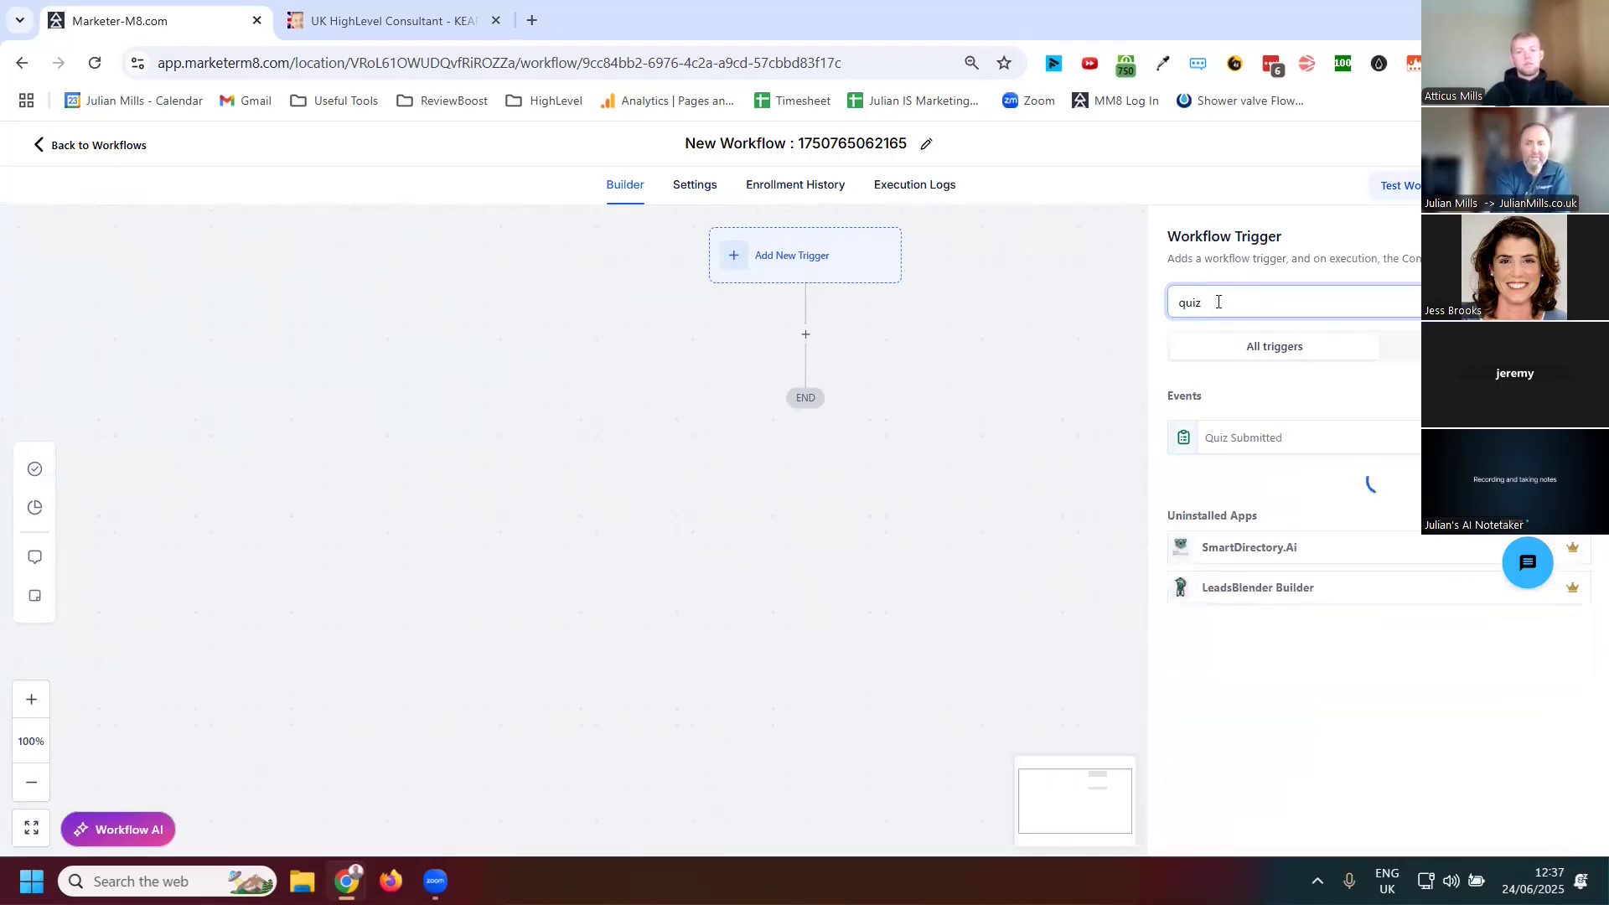
pyautogui.click(1225, 444)
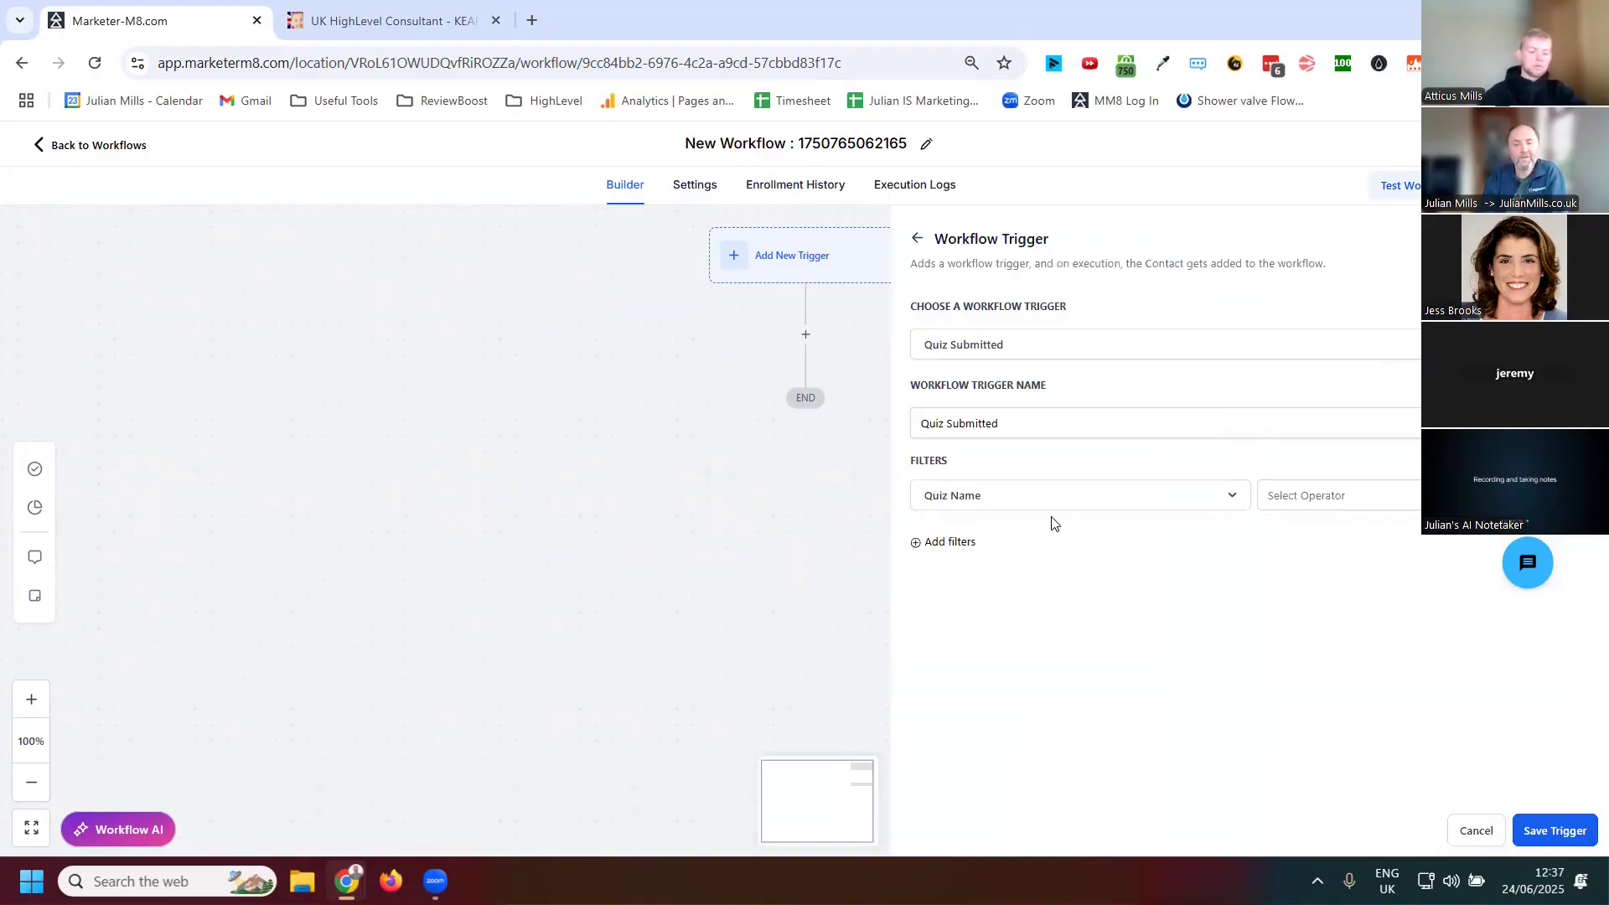
# Add a trigger filter so the quiz name is the assessment quiz
pyautogui.click(1408, 509)
pyautogui.click(1315, 539)
pyautogui.click(1418, 503)
pyautogui.click(1374, 571)
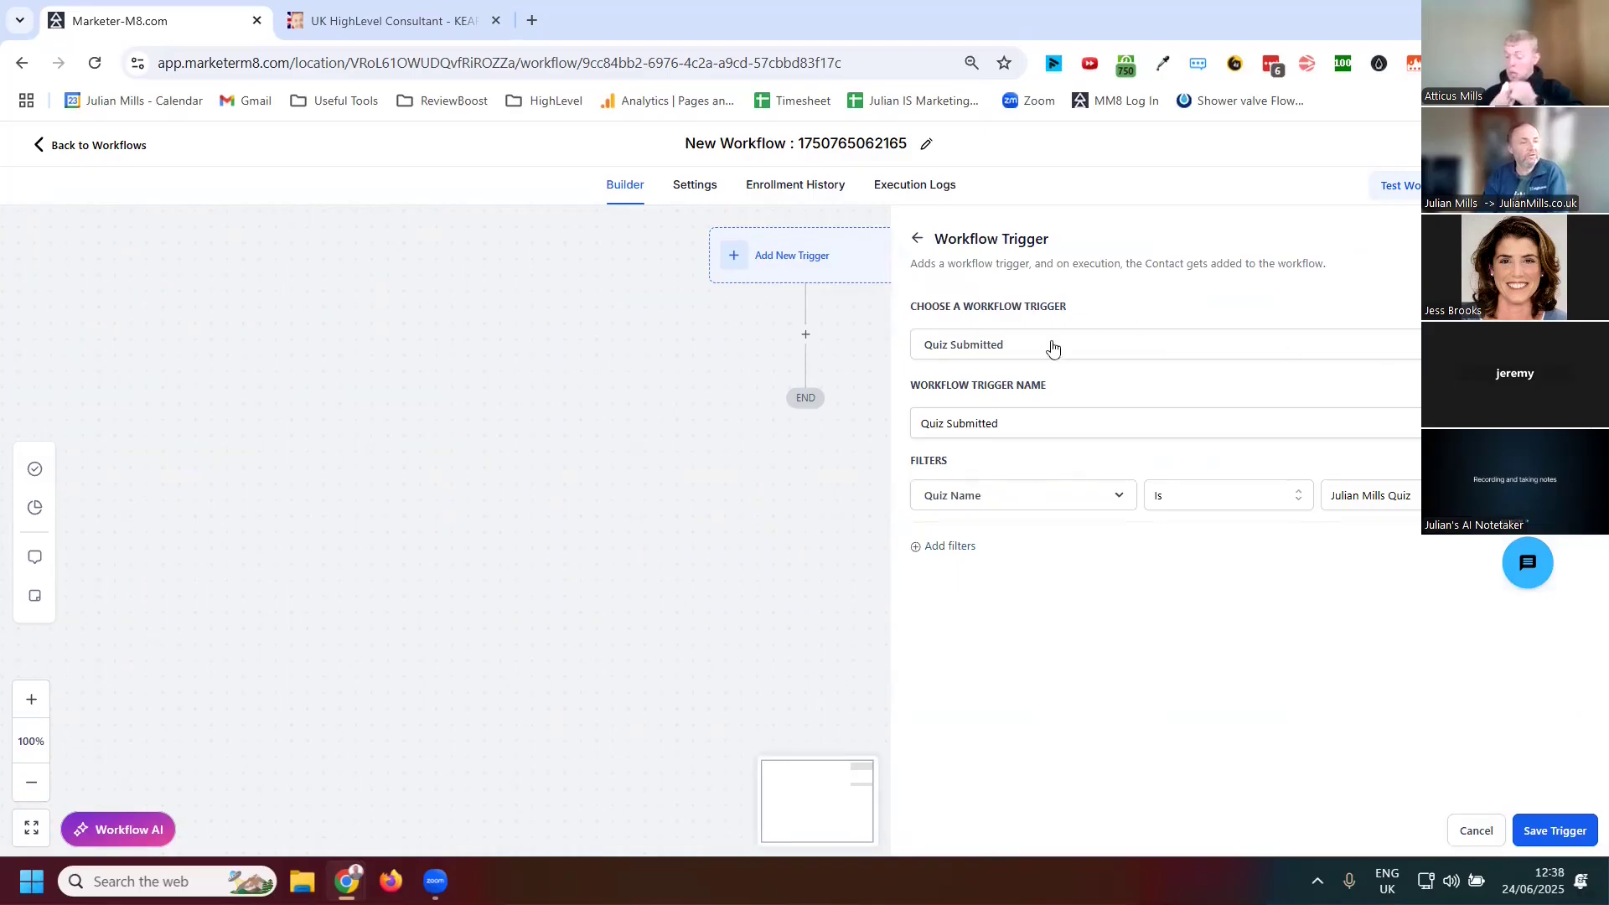
# Add a trigger filter for Business Growth Stage Score greater than 50 and save the trigger
pyautogui.click(948, 547)
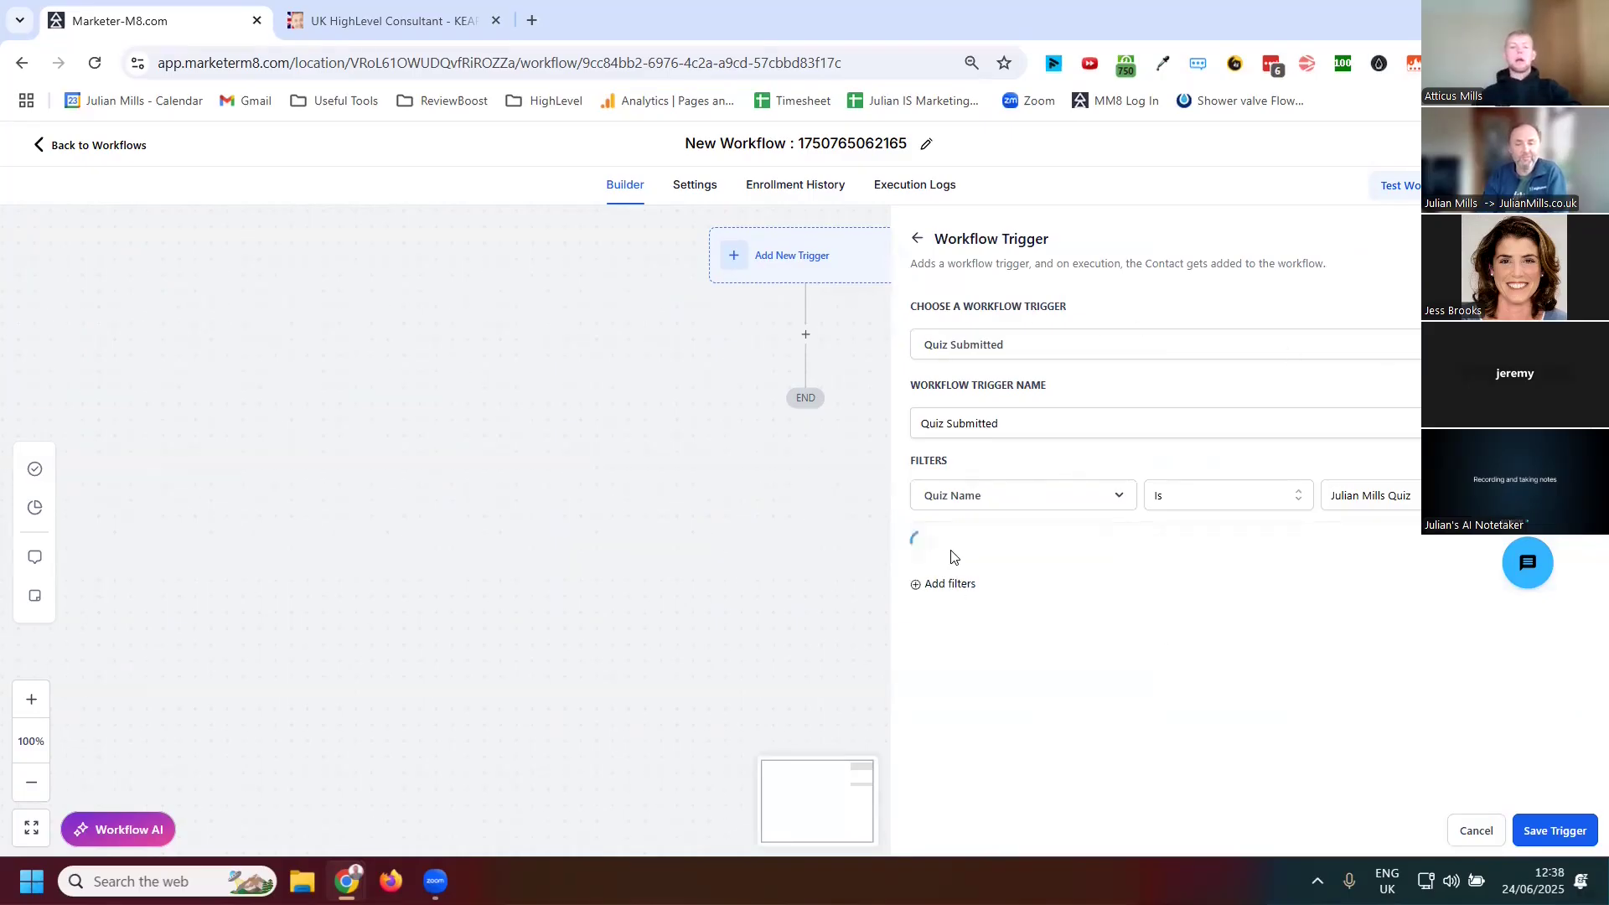
pyautogui.click(1101, 556)
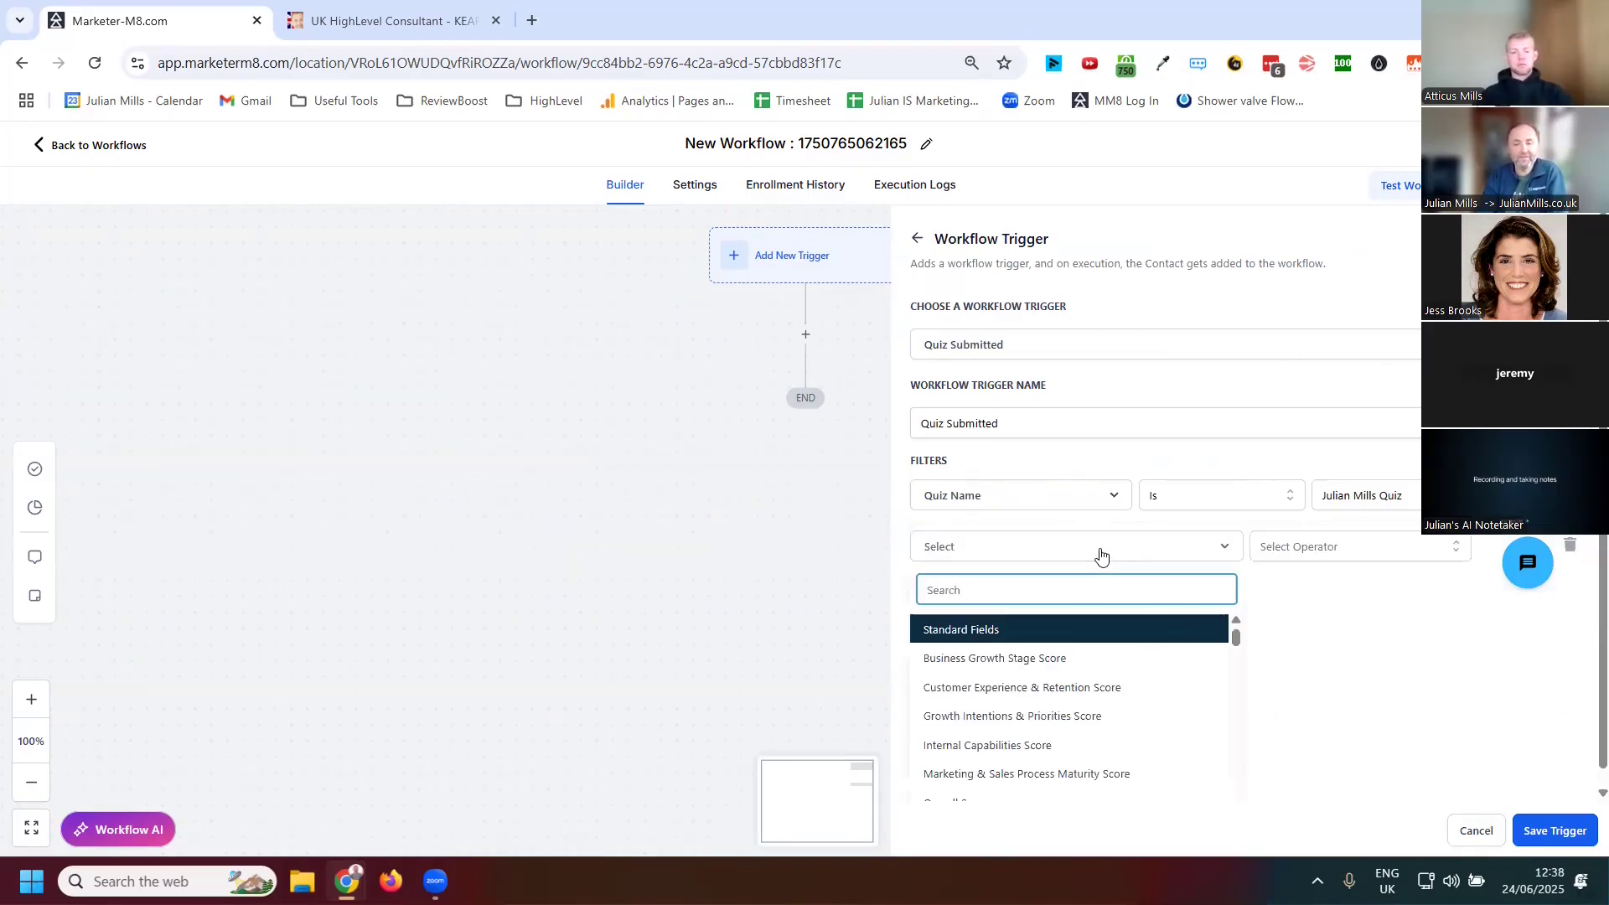
pyautogui.click(1044, 661)
pyautogui.click(1334, 555)
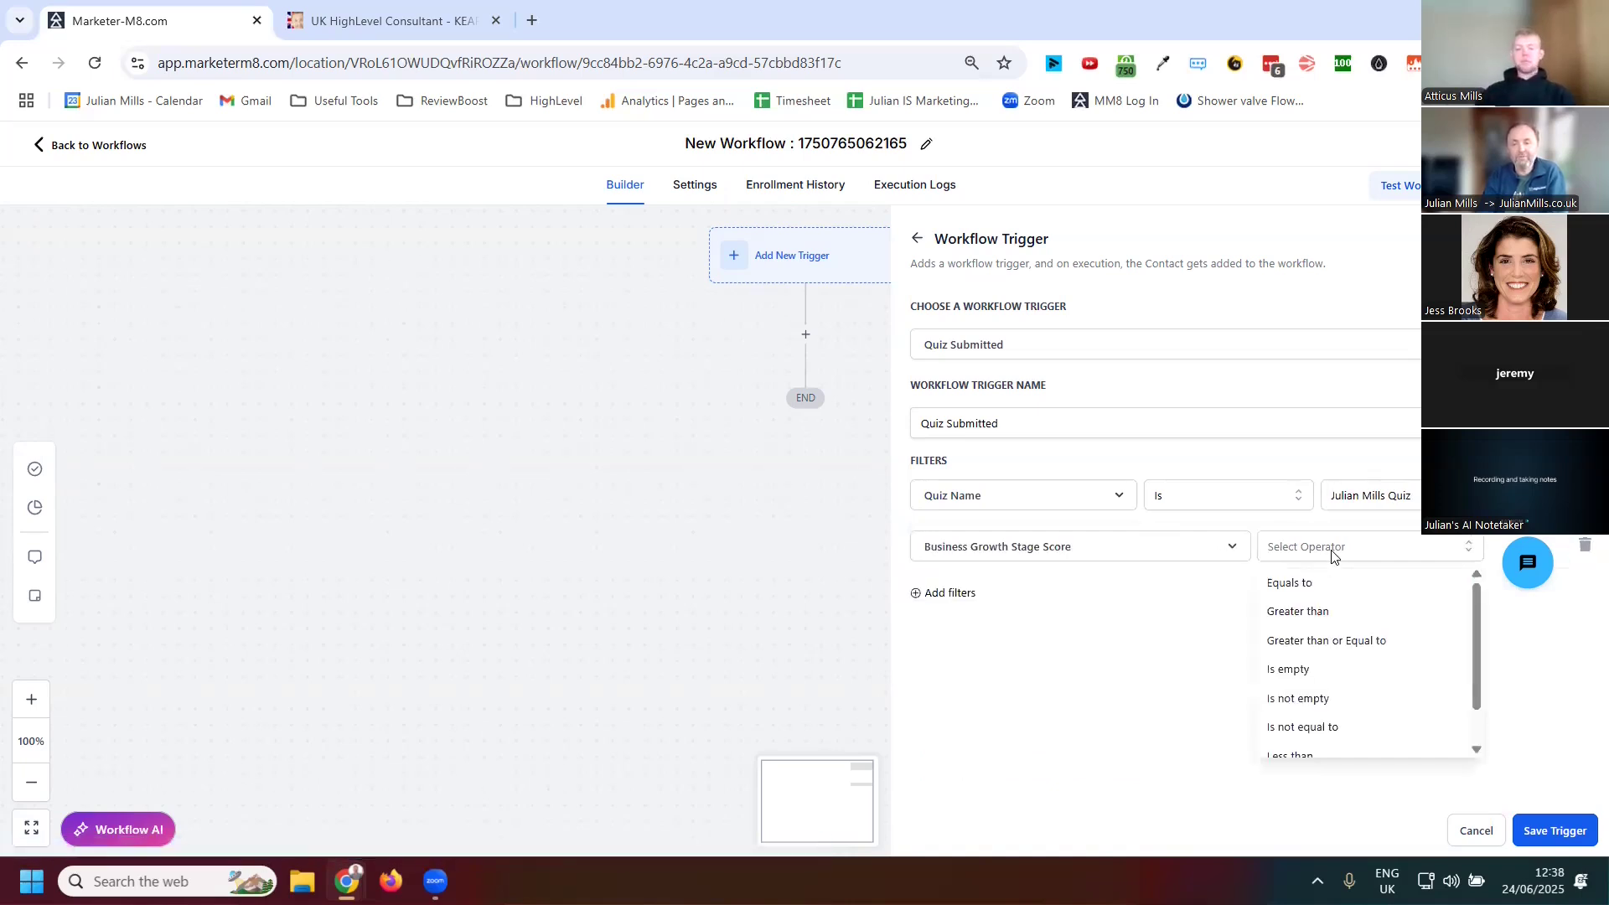
pyautogui.click(1319, 613)
pyautogui.click(1417, 550)
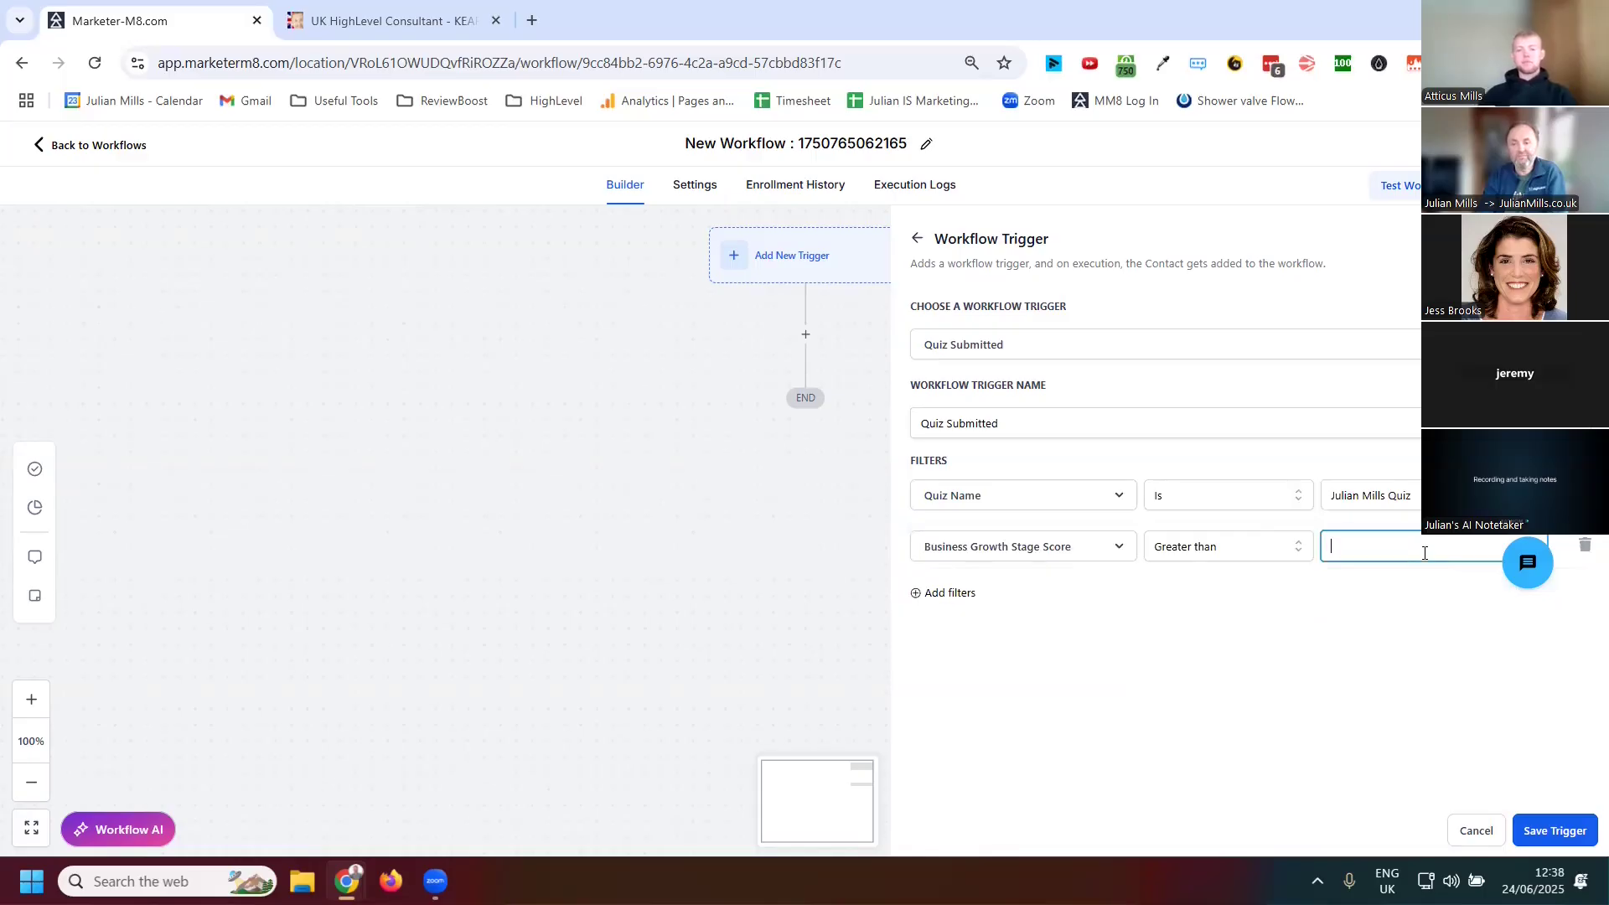
pyautogui.write('50')
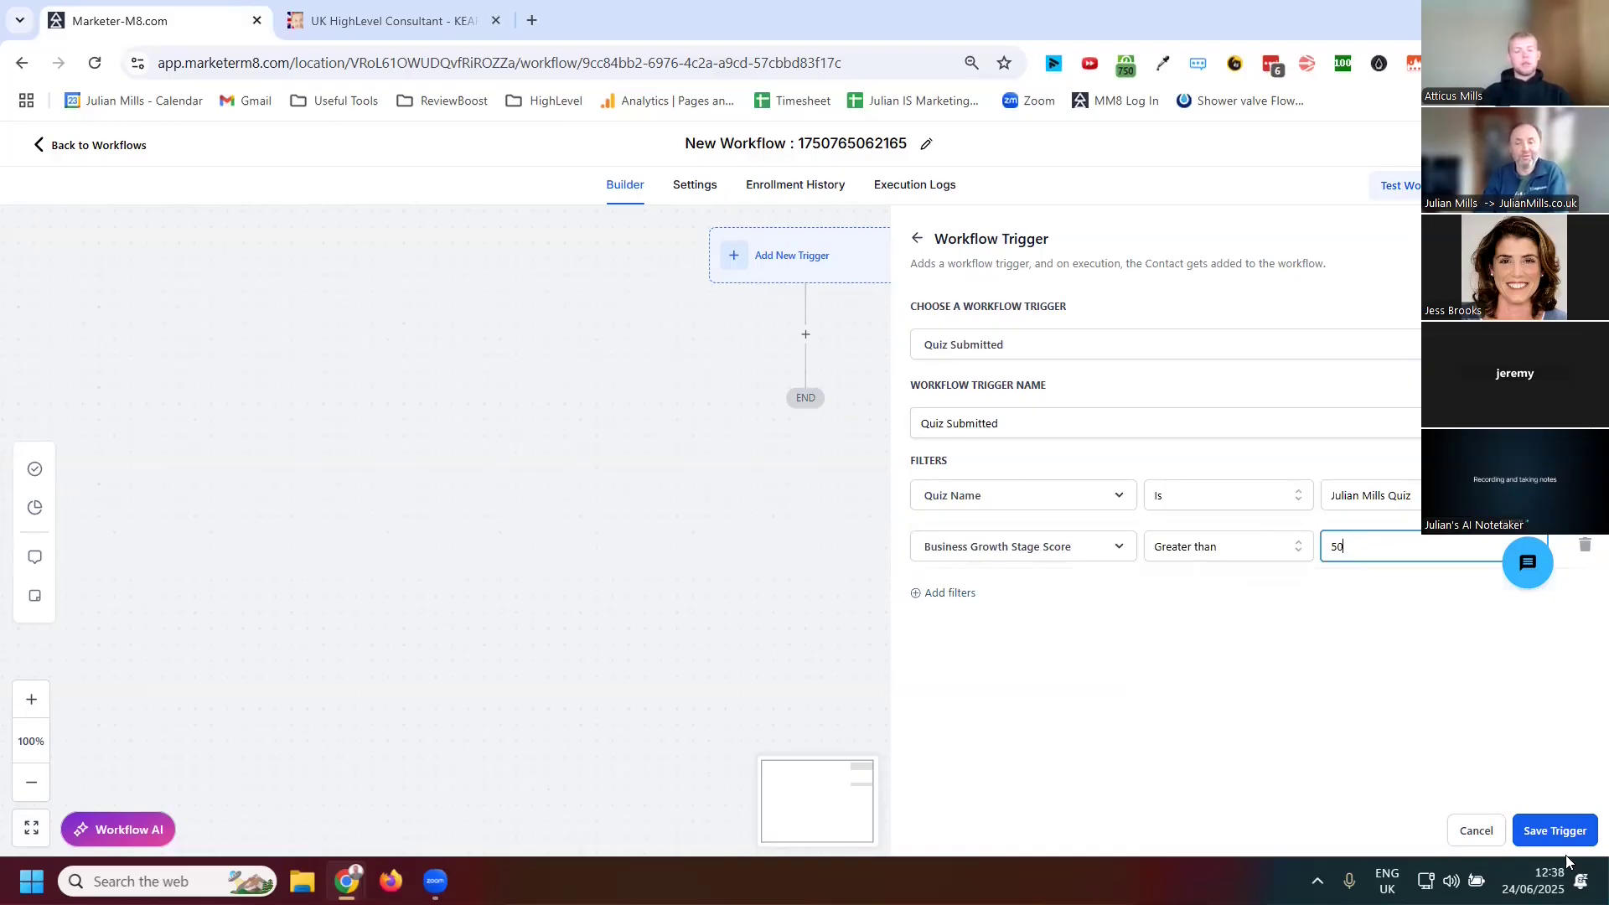
pyautogui.click(1553, 832)
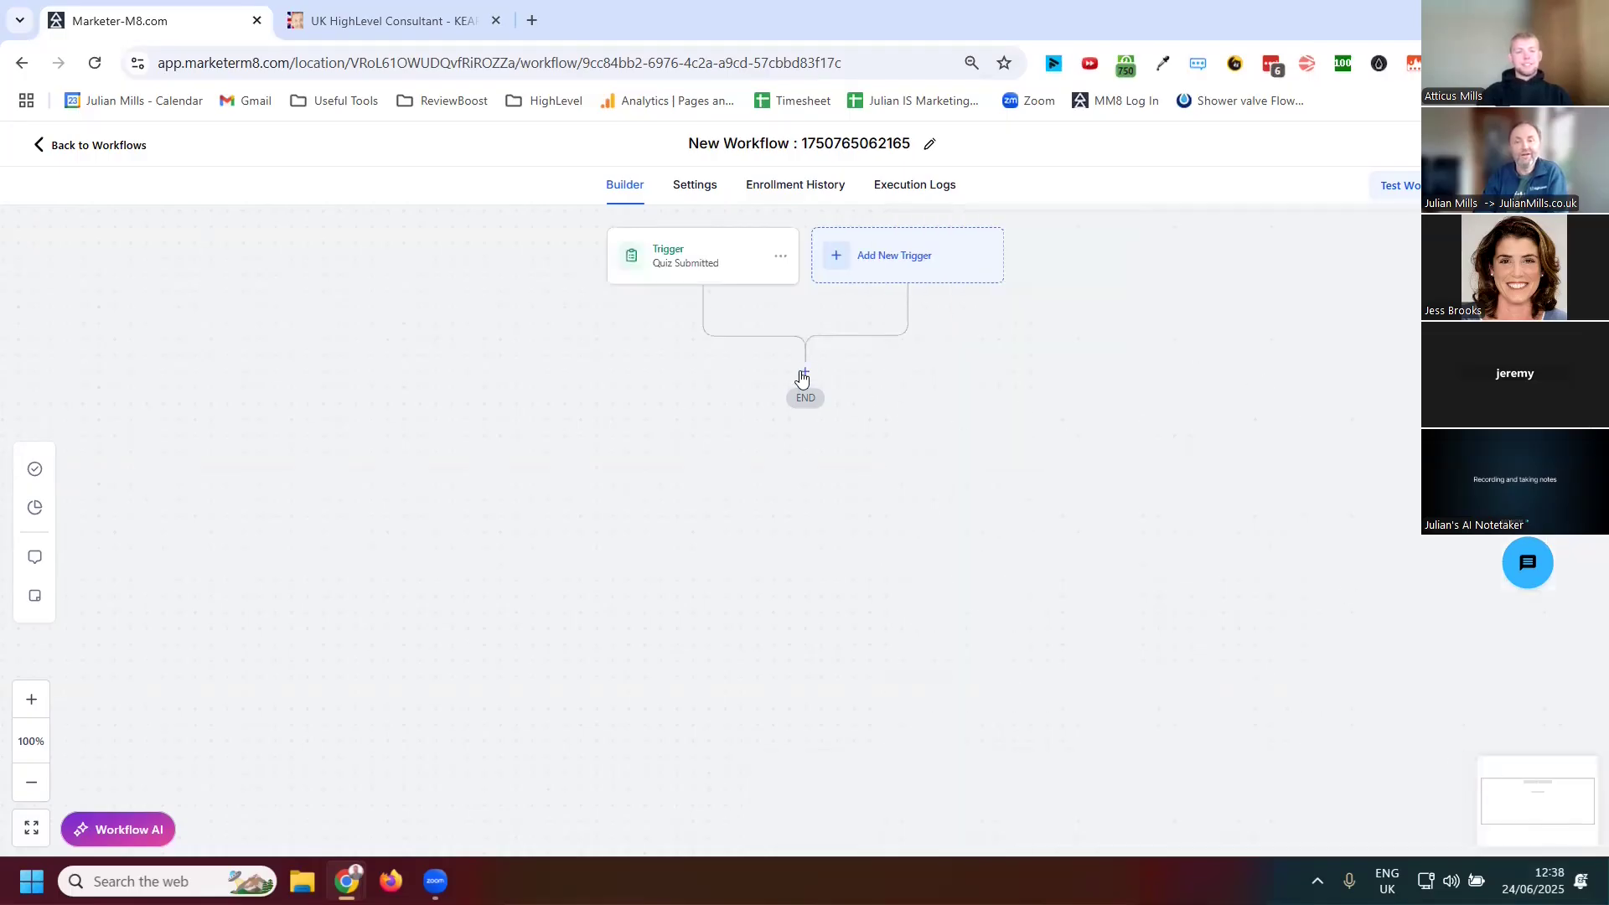
# Add an action step after the trigger and search the available actions for quiz
pyautogui.click(803, 373)
pyautogui.click(1232, 300)
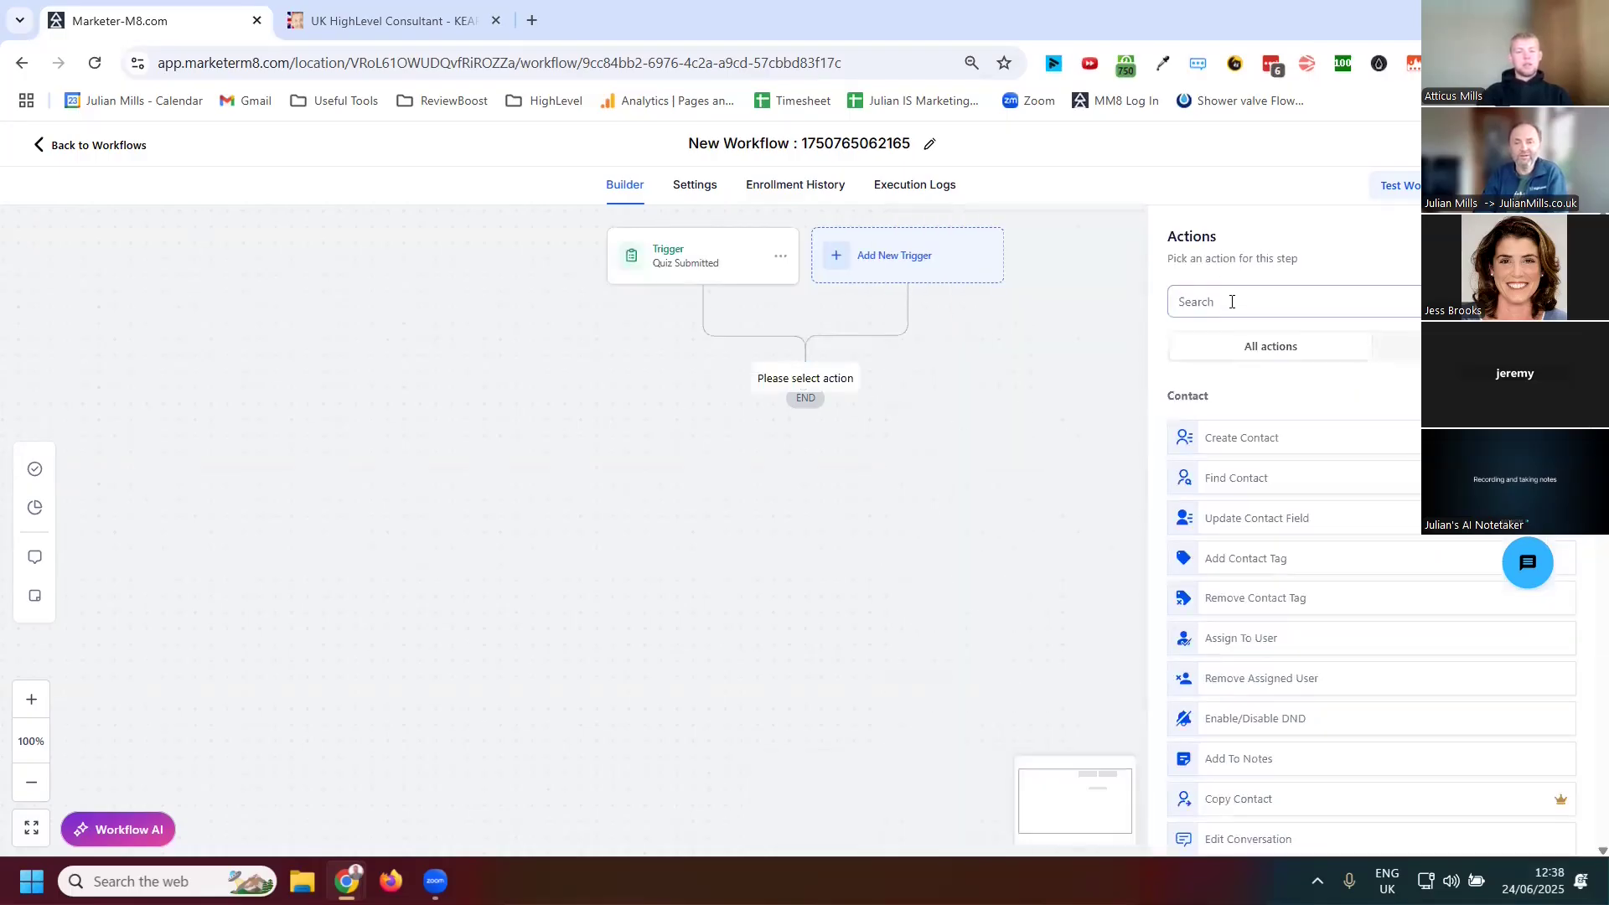
pyautogui.write('qiz')
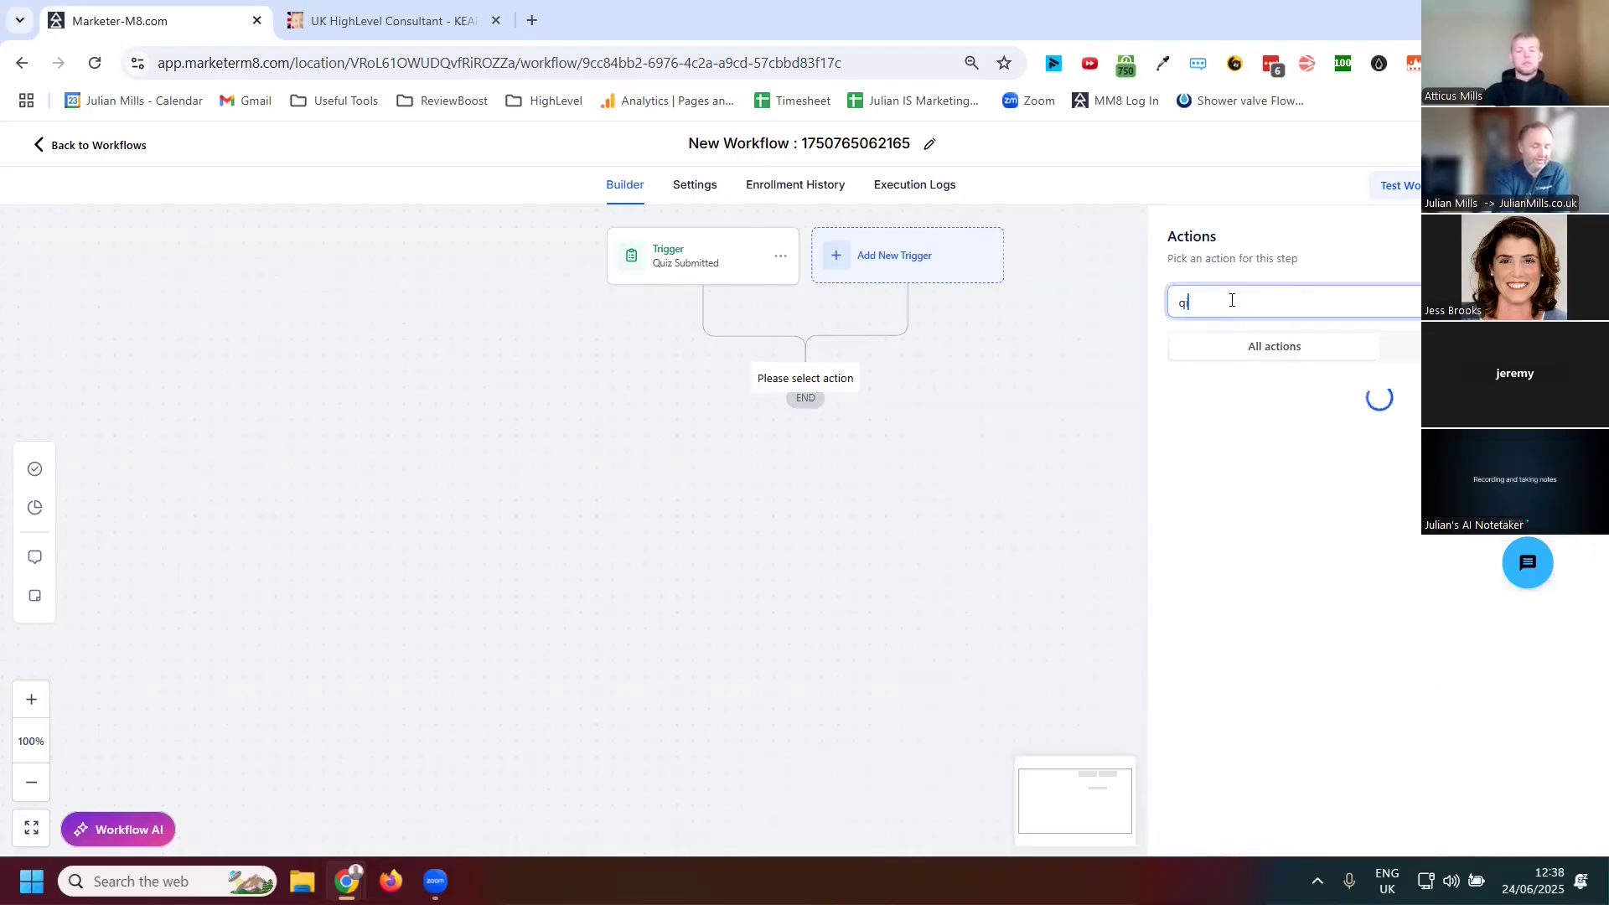
pyautogui.press('BackSpace')
pyautogui.press('BackSpace')
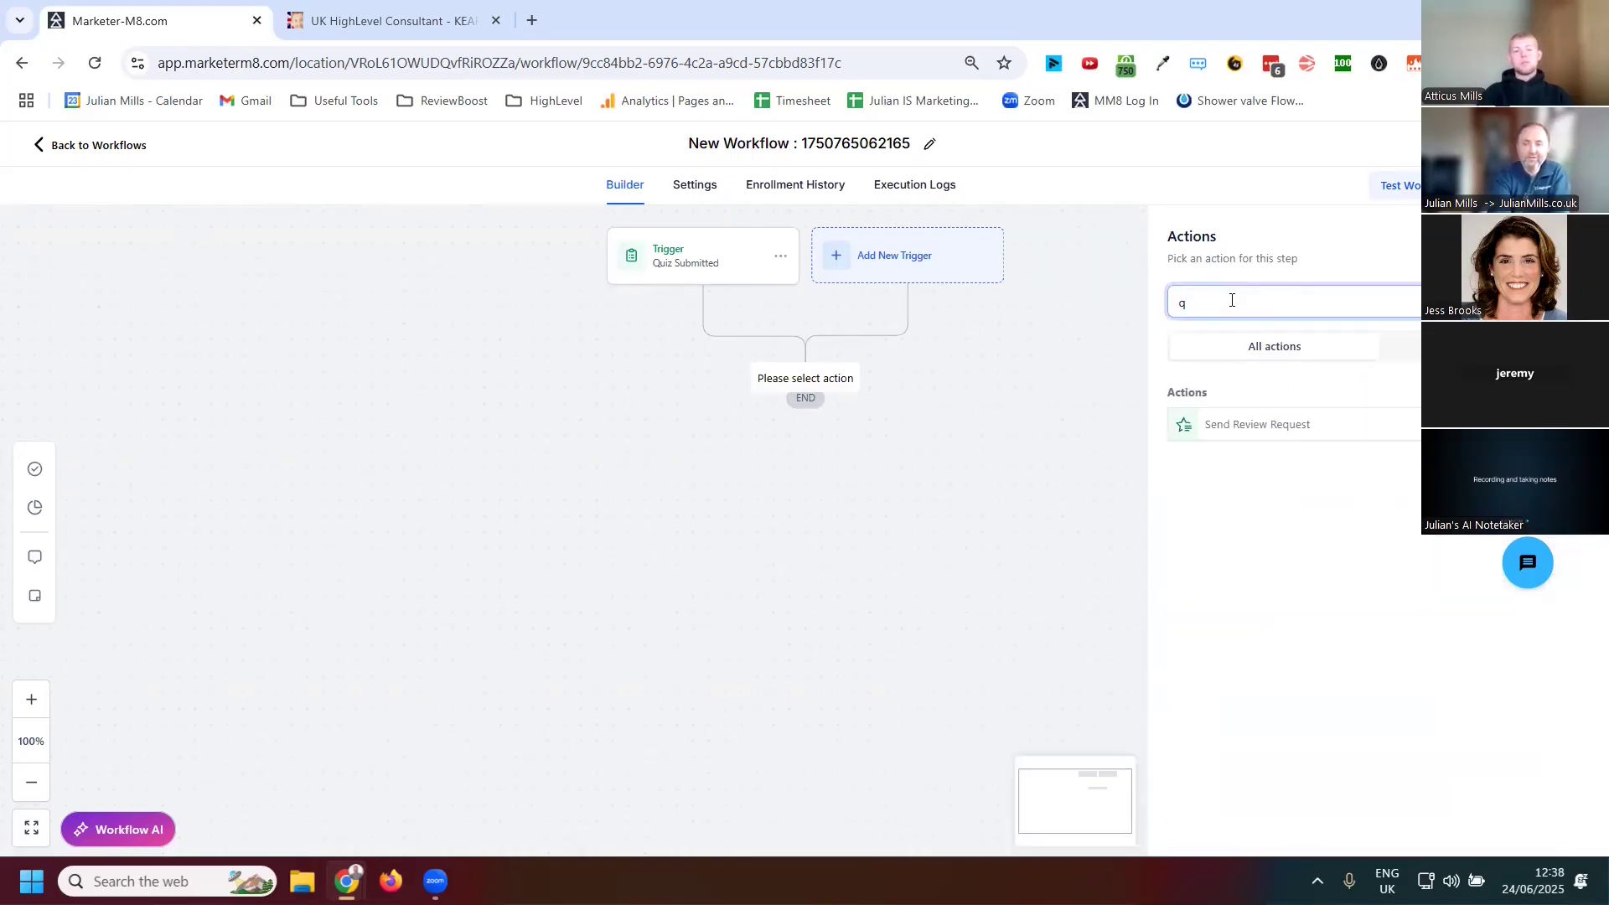
pyautogui.write('uiz')
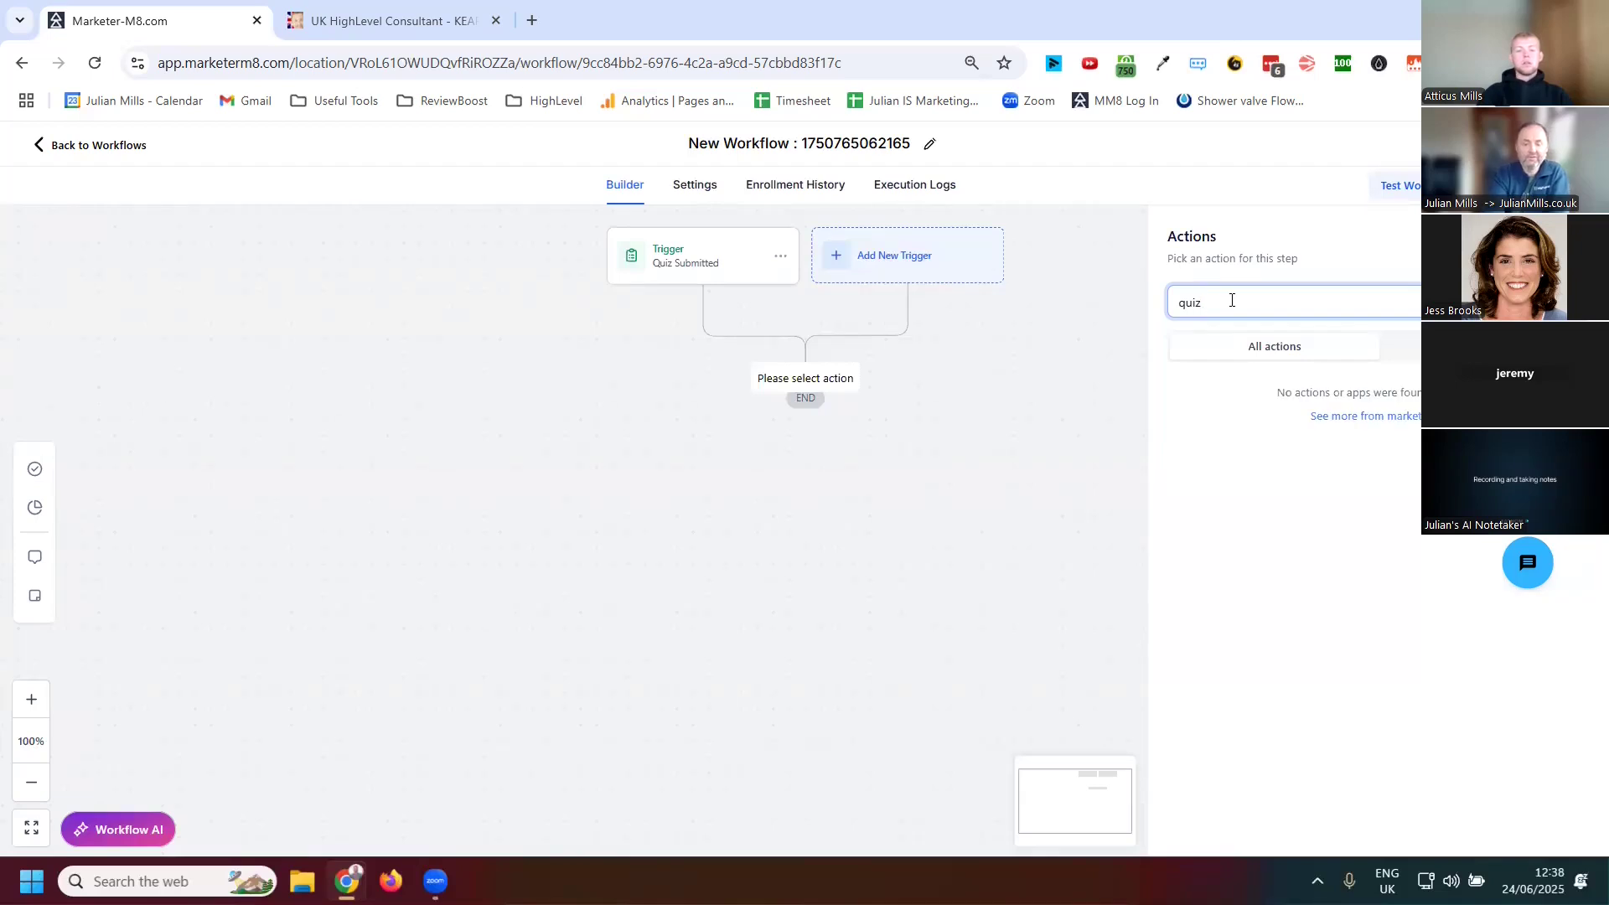
pyautogui.press('BackSpace')
pyautogui.press('BackSpace')
pyautogui.press('BackSpace')
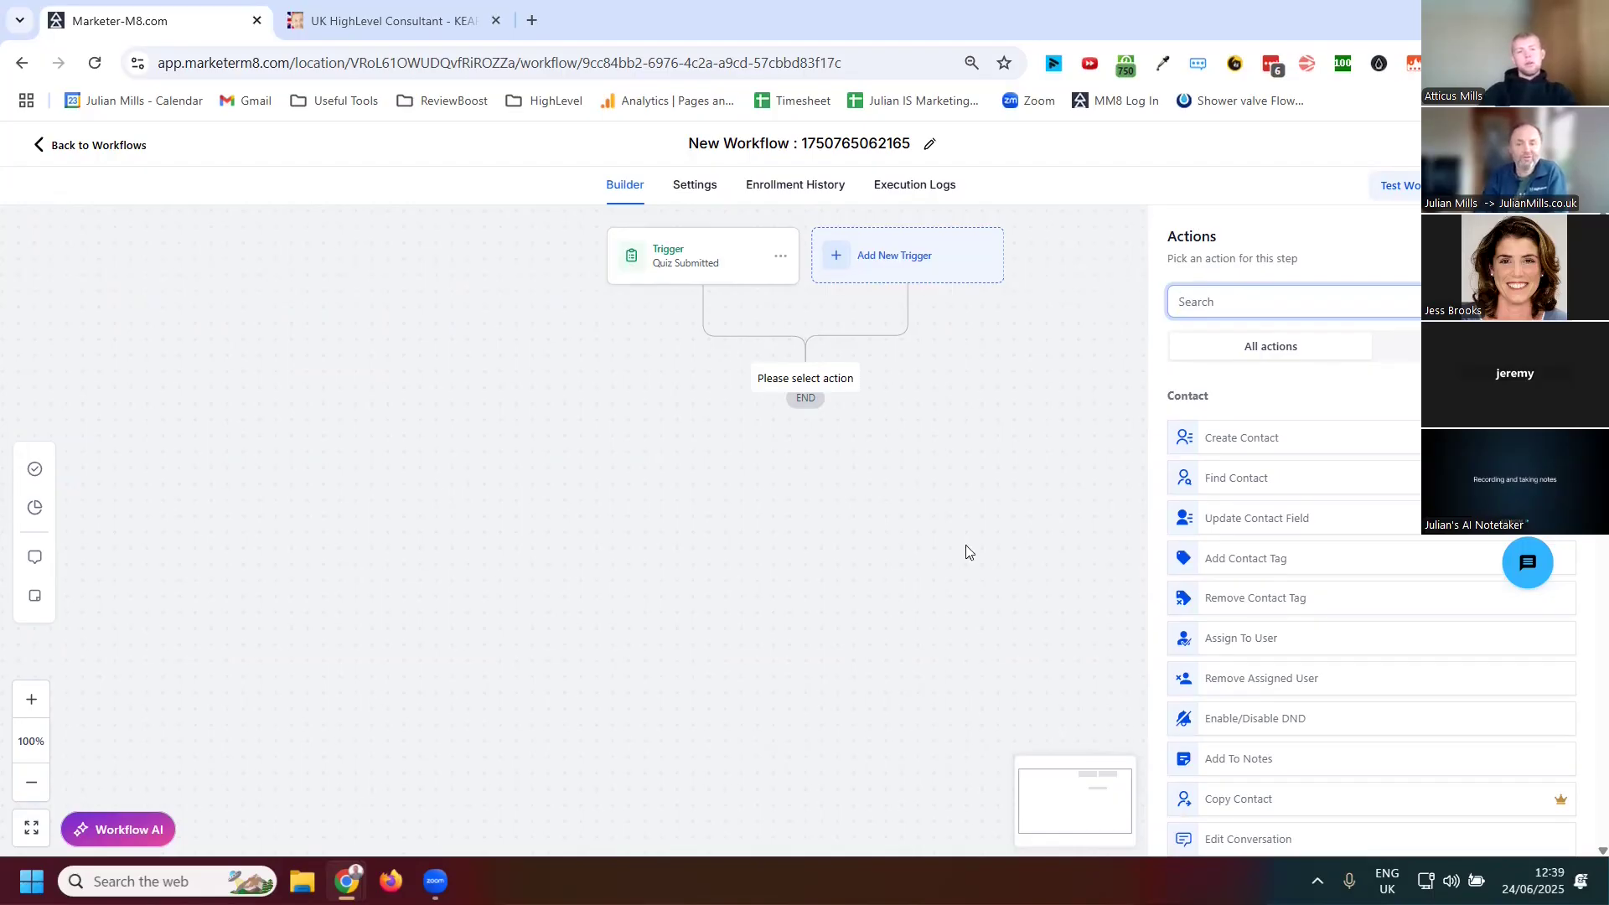
# Search the actions for email and choose the Send Email action
pyautogui.click(773, 559)
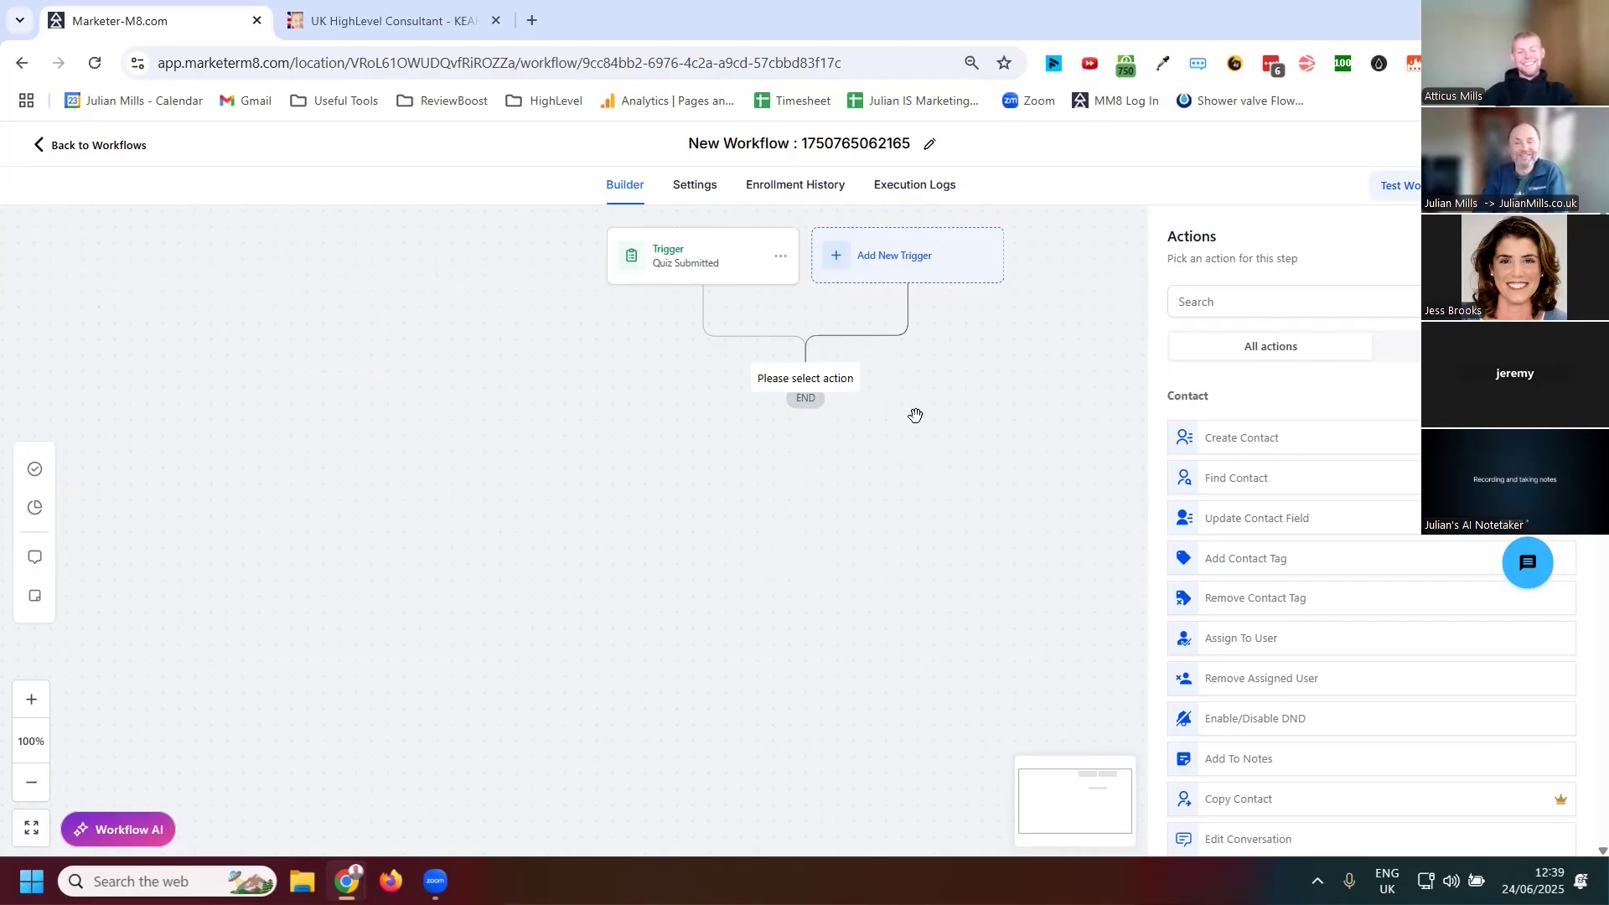
pyautogui.click(1207, 307)
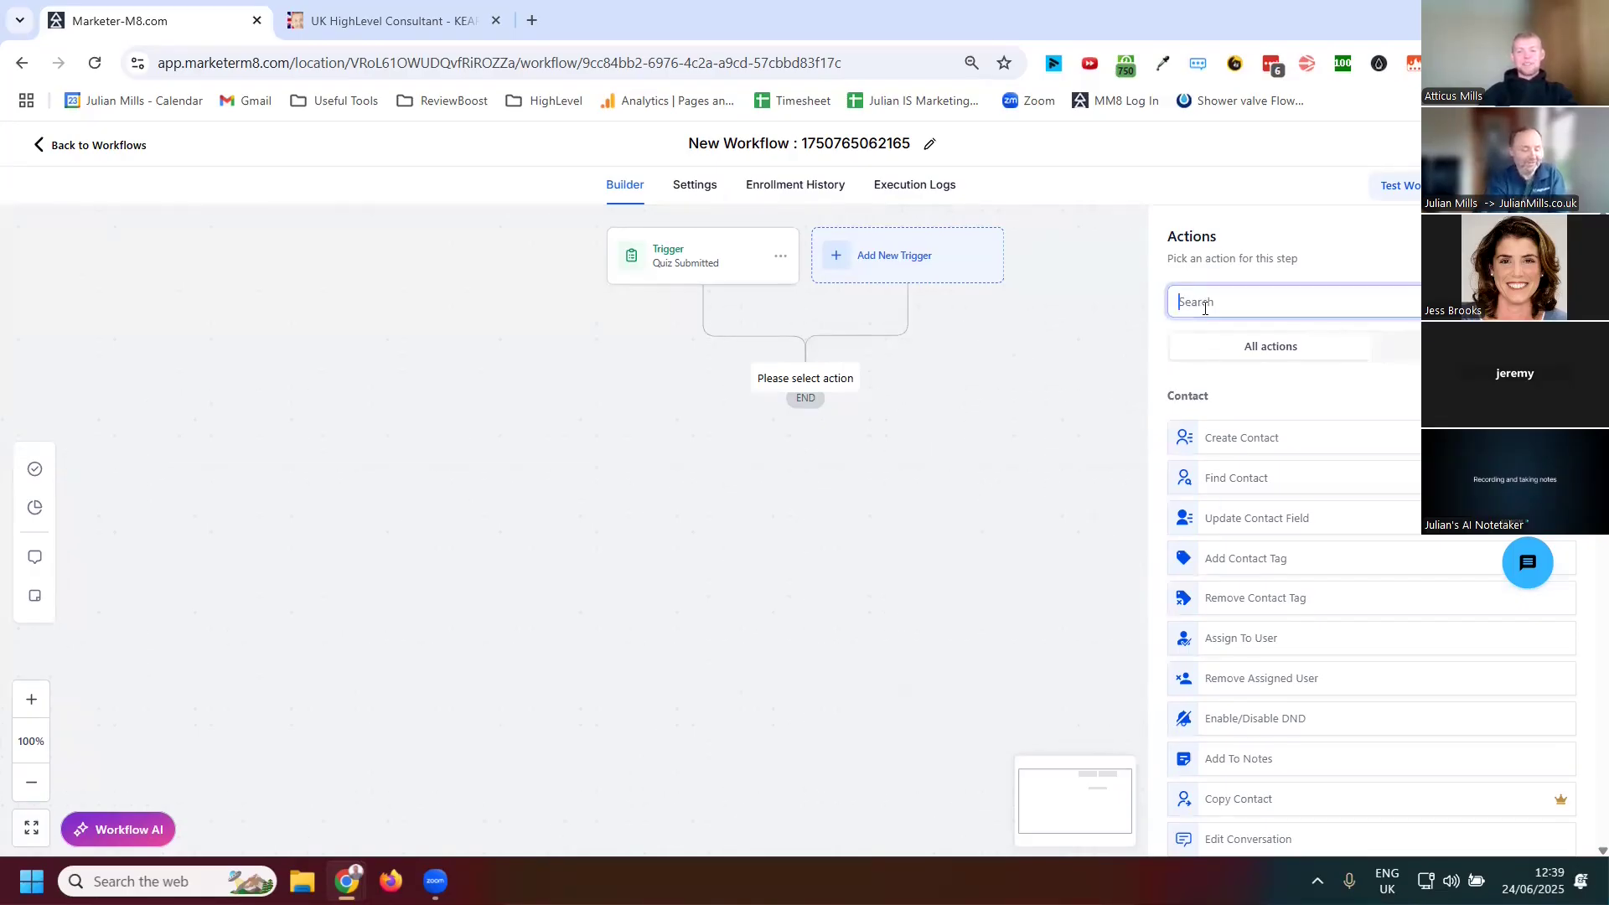
pyautogui.write('email')
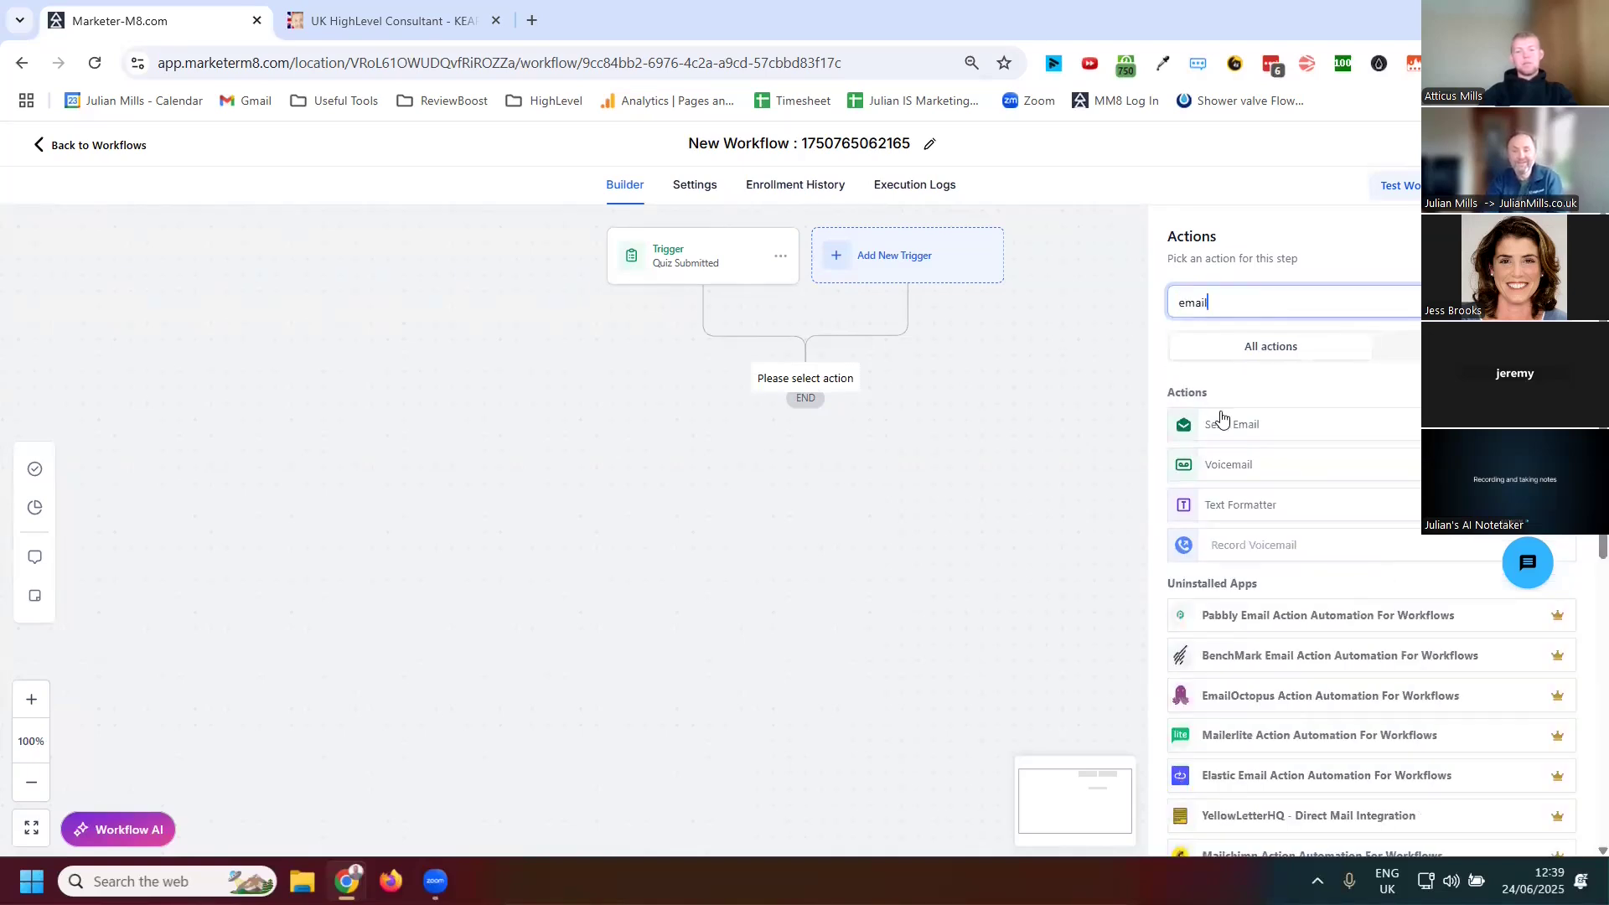
pyautogui.click(1222, 424)
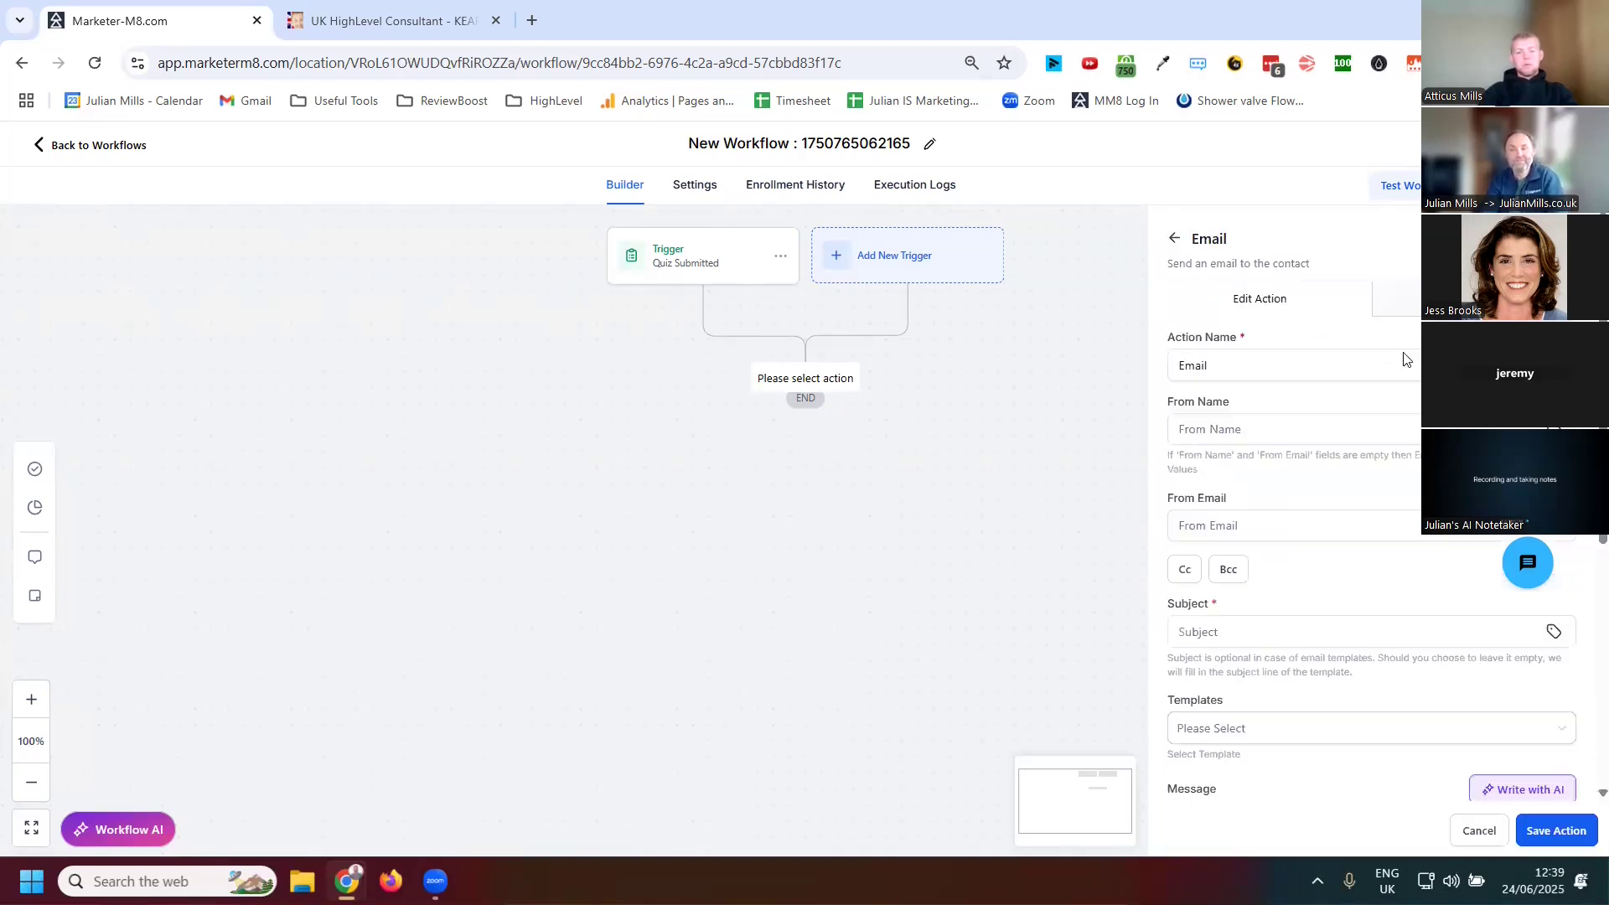
# Browse the custom values and contact fields available for inserting into the email message
pyautogui.scroll(-4, 1293, 539)
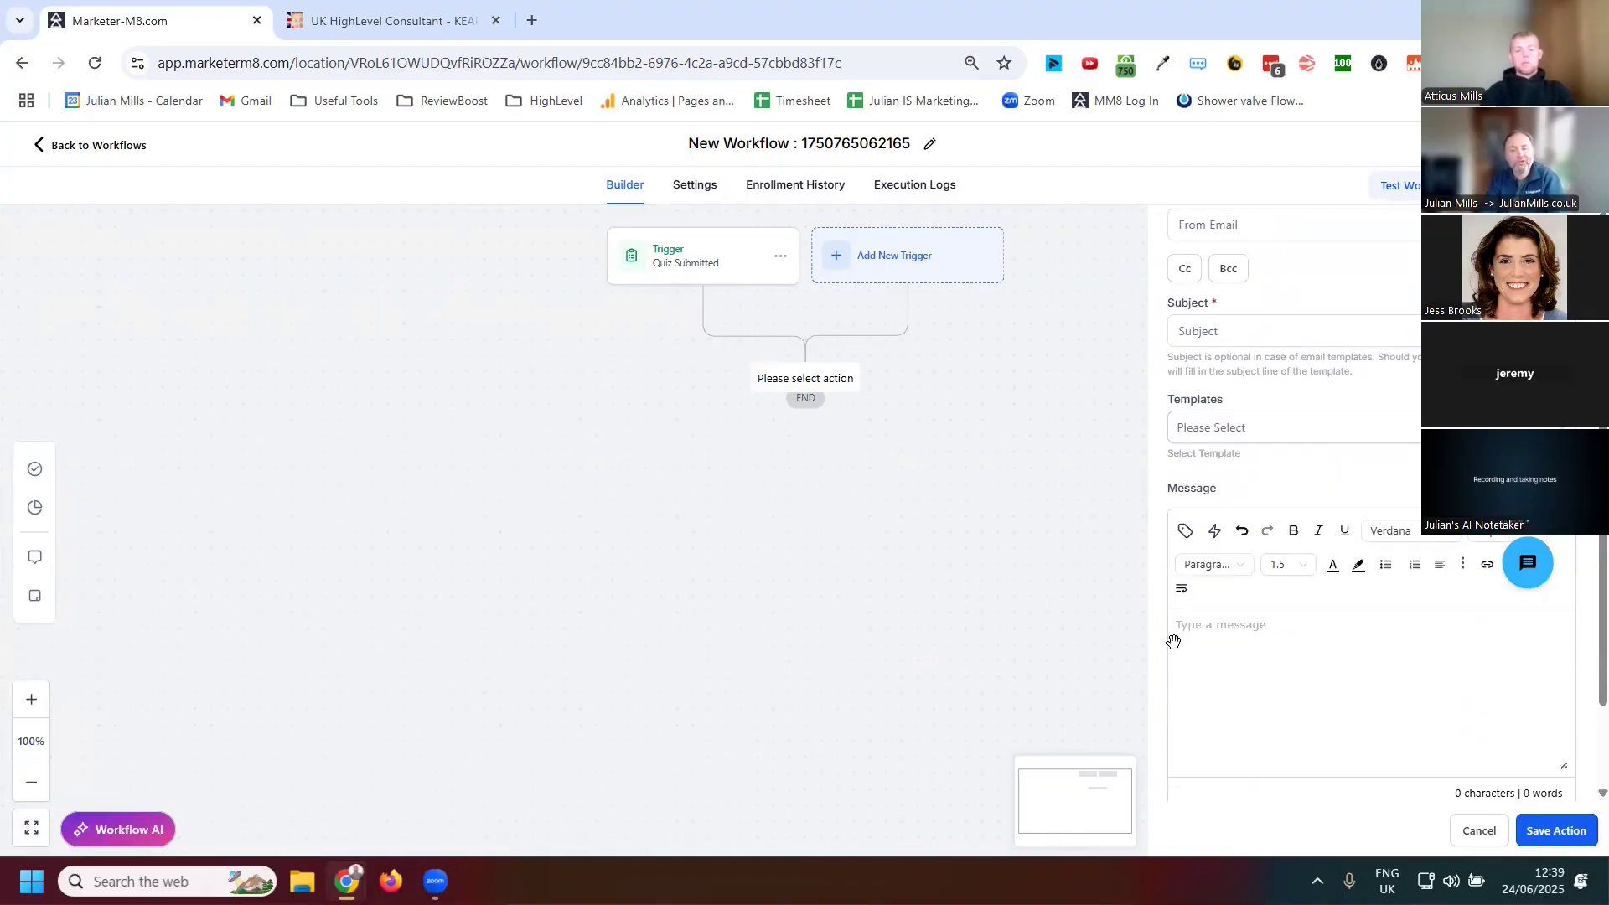
pyautogui.click(1185, 530)
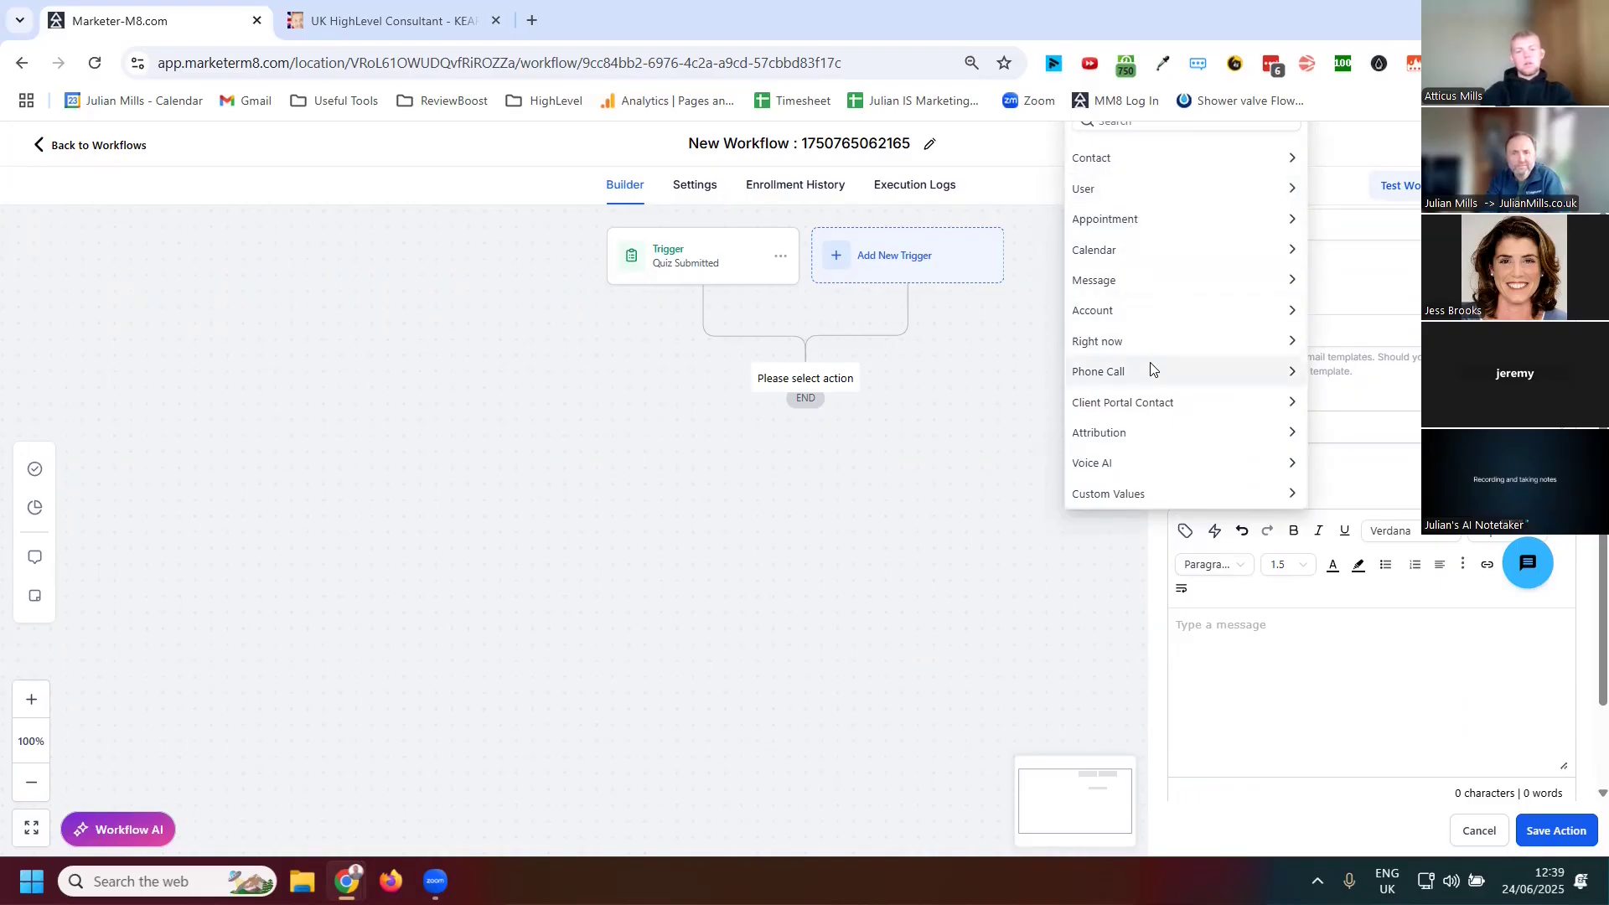
pyautogui.click(1185, 498)
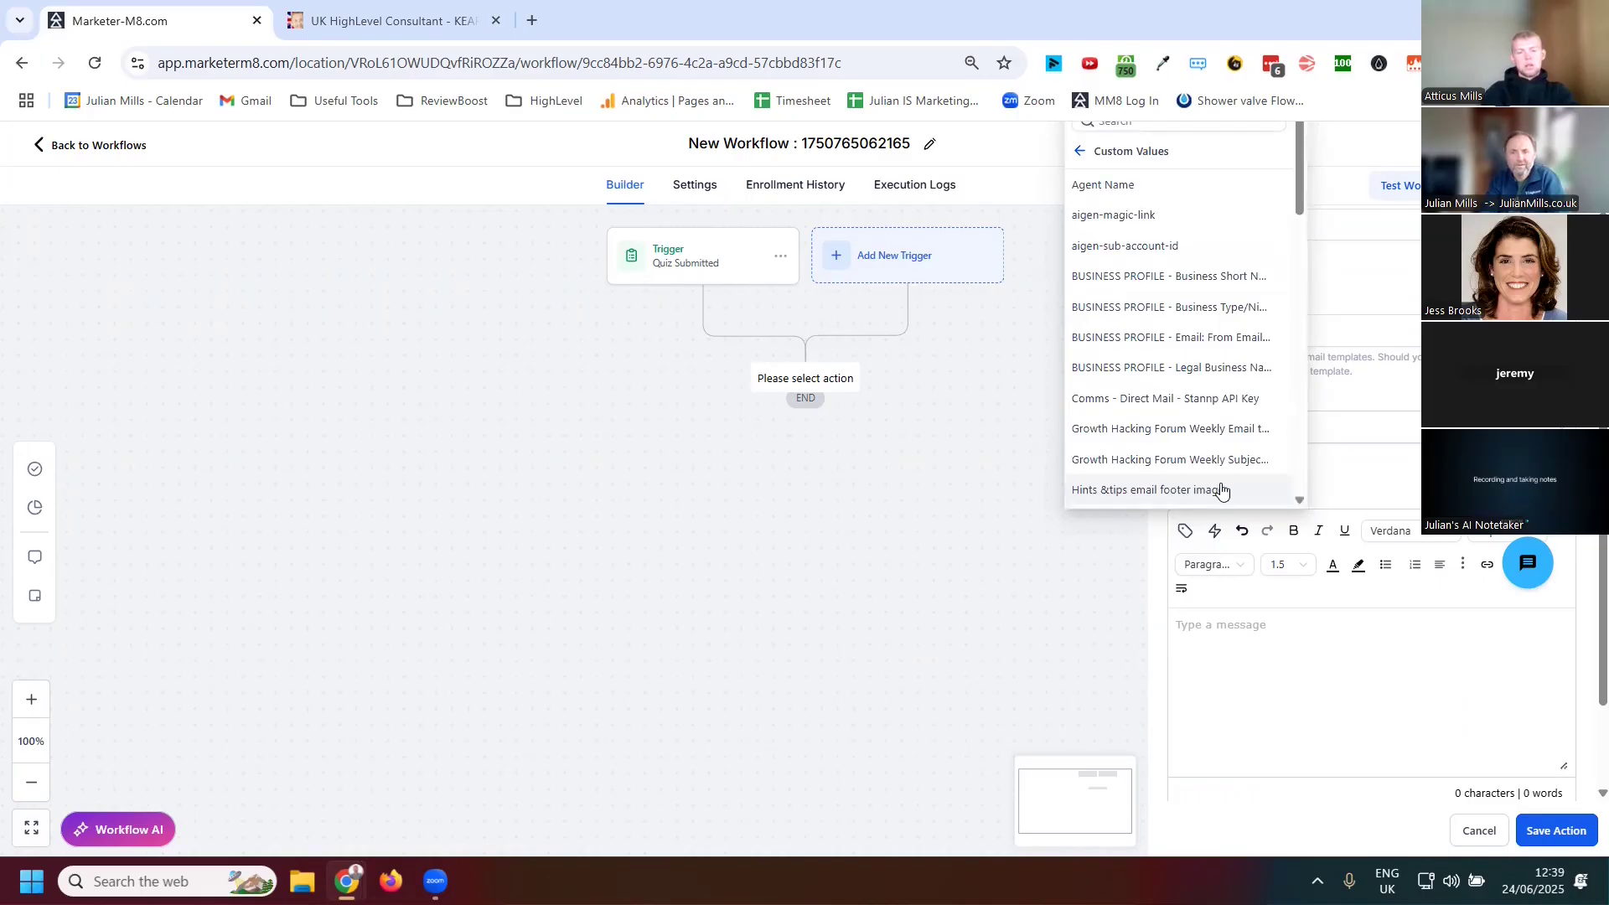
pyautogui.scroll(-4, 1192, 386)
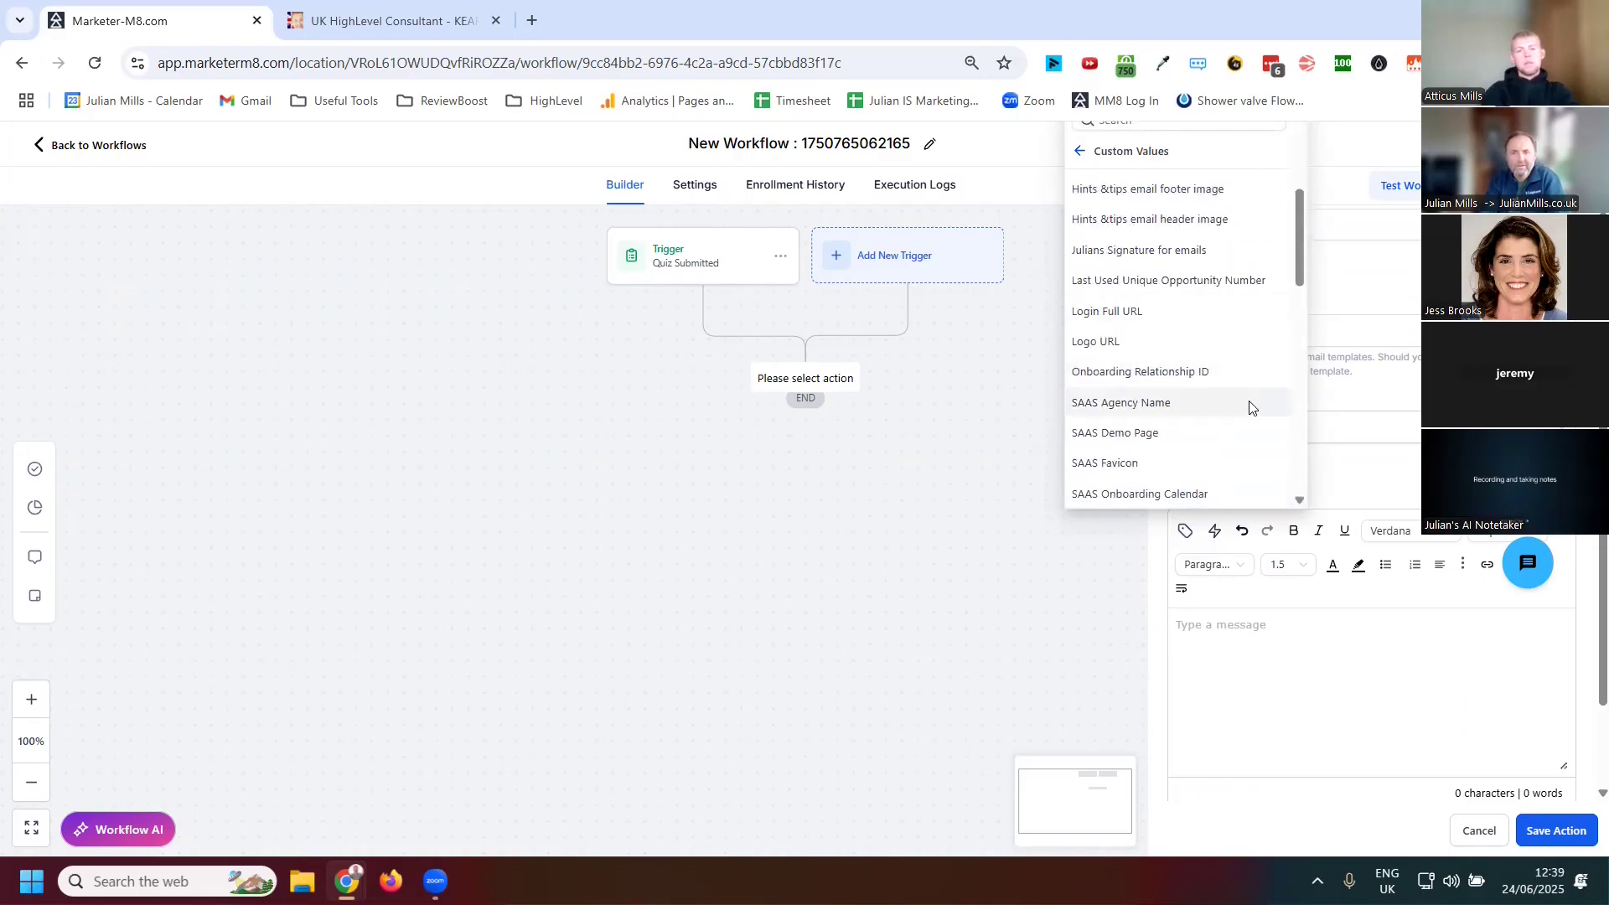
pyautogui.scroll(-5, 1241, 422)
pyautogui.scroll(10, 1274, 428)
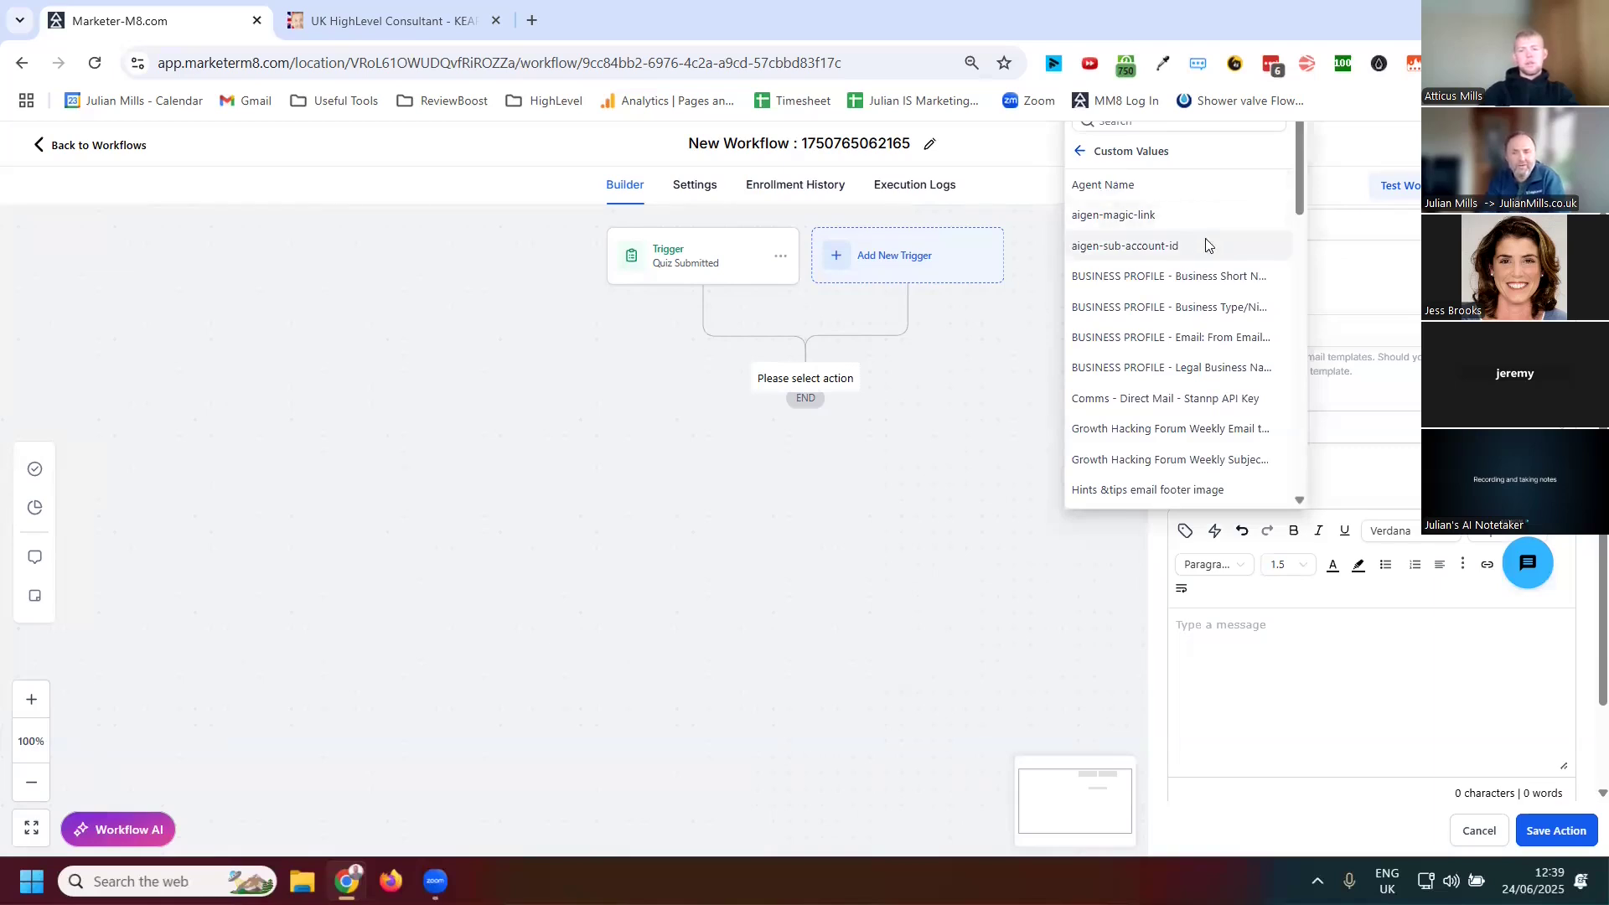
pyautogui.click(1081, 151)
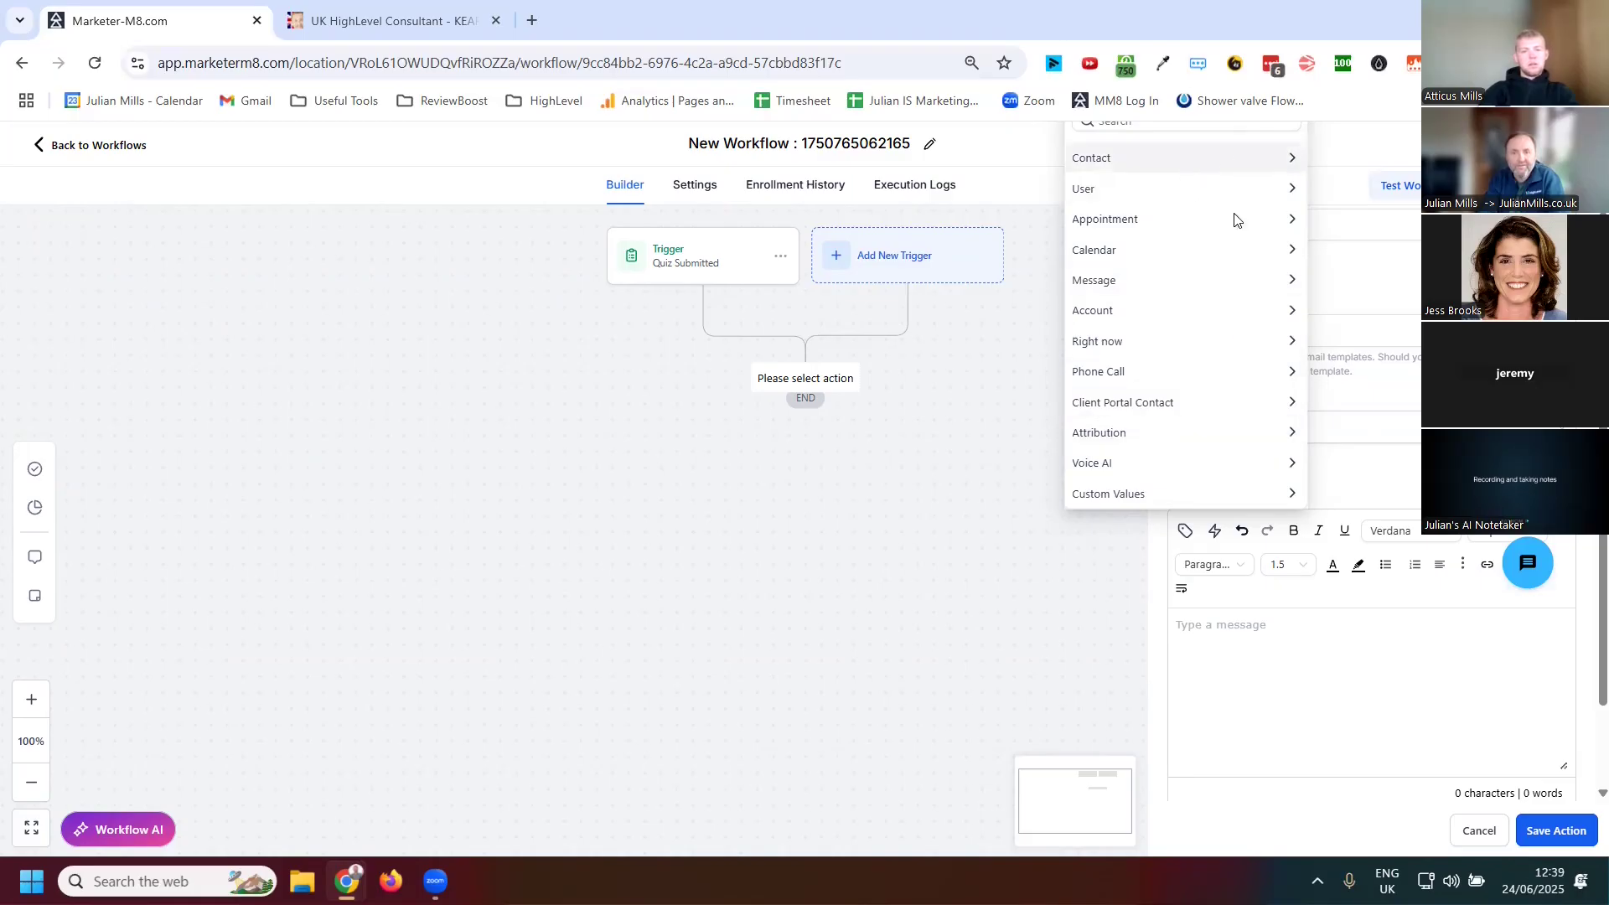
pyautogui.click(1203, 160)
pyautogui.scroll(-3, 1183, 276)
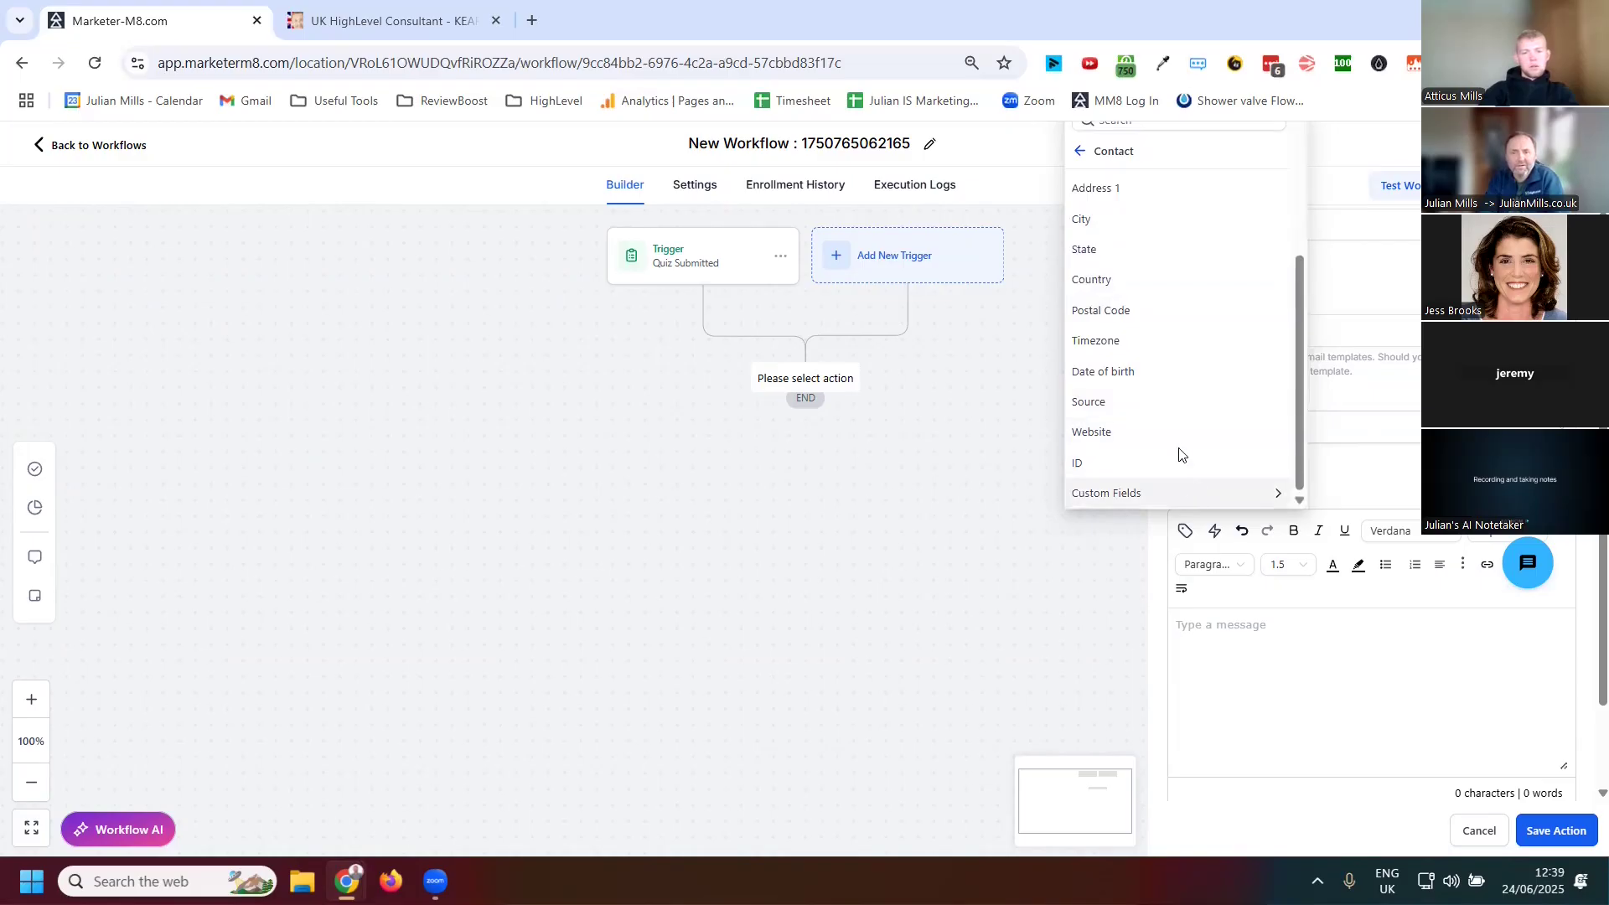
pyautogui.click(1172, 494)
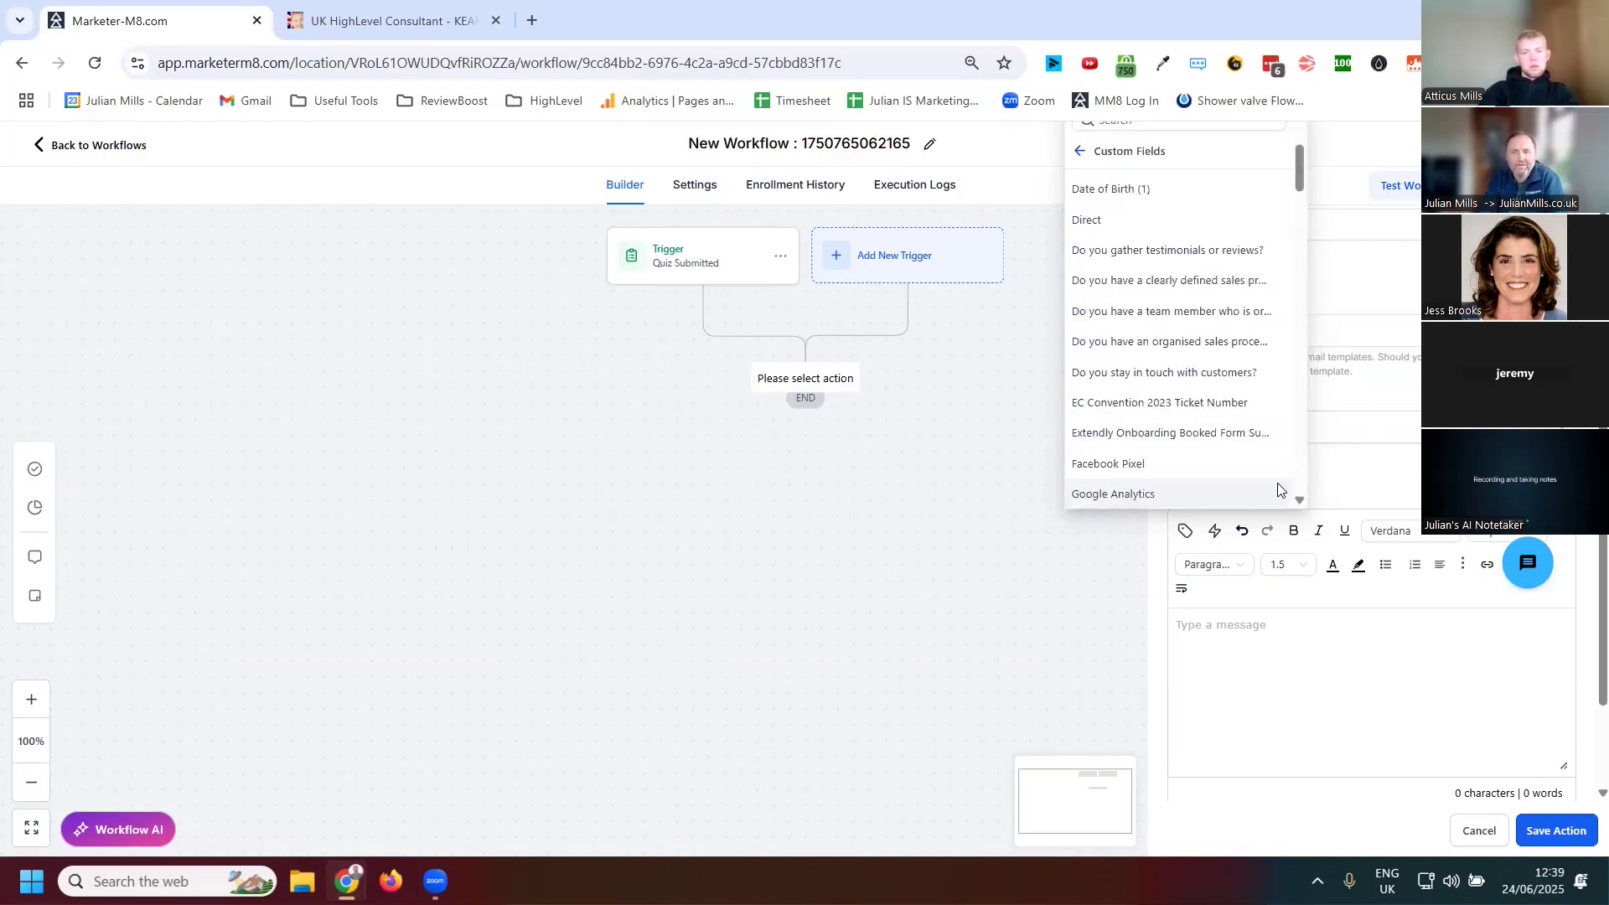
pyautogui.scroll(3, 1210, 276)
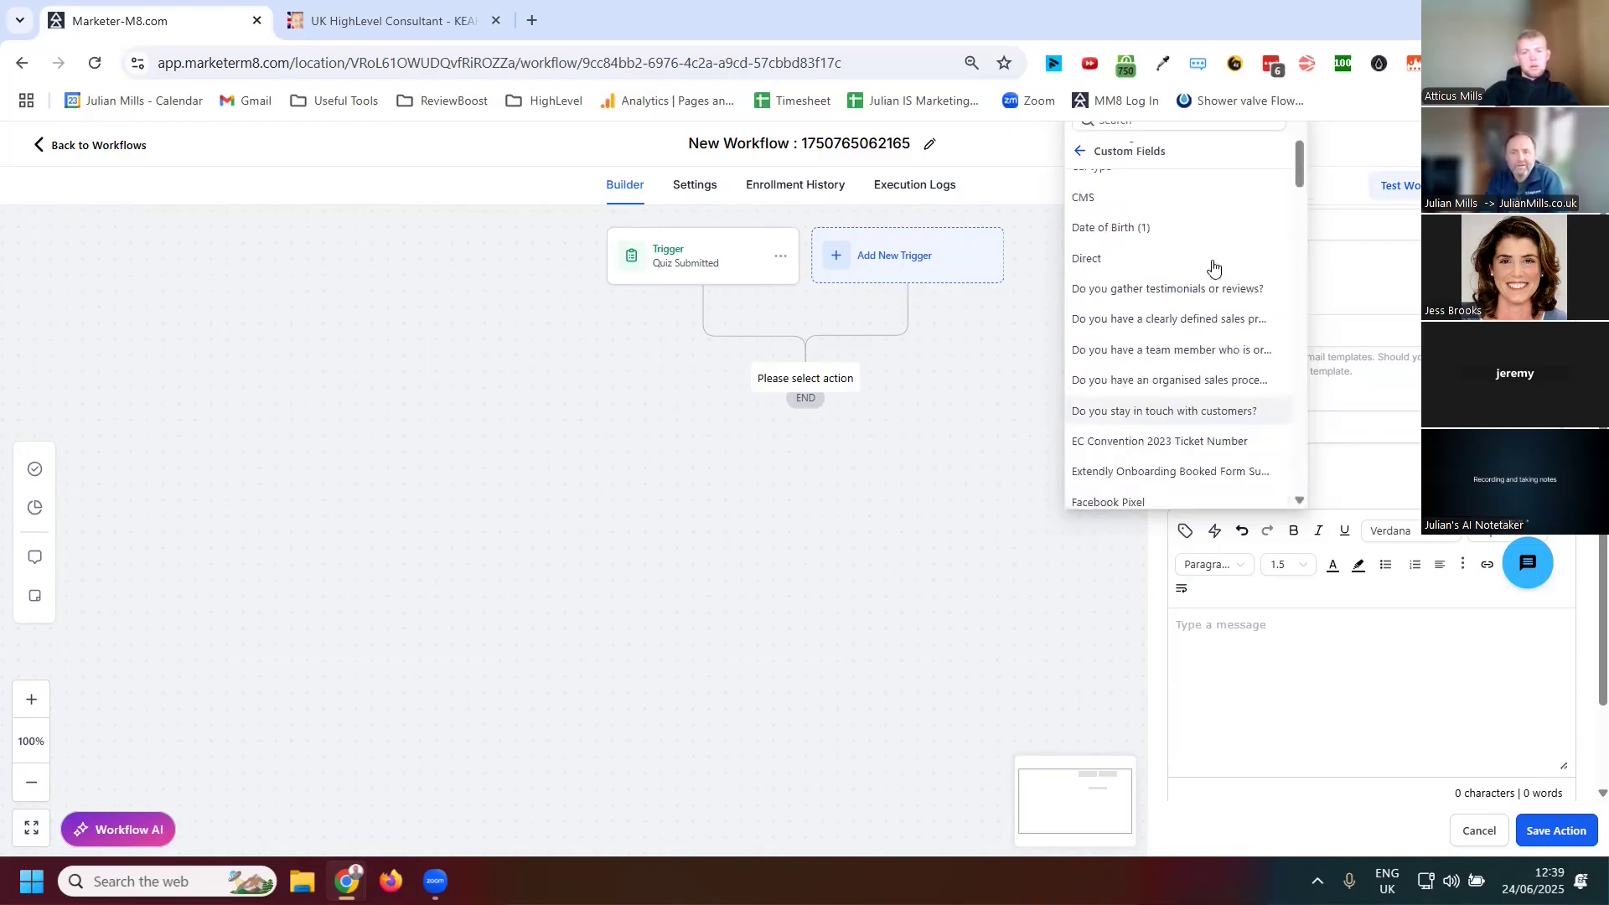
pyautogui.click(1081, 152)
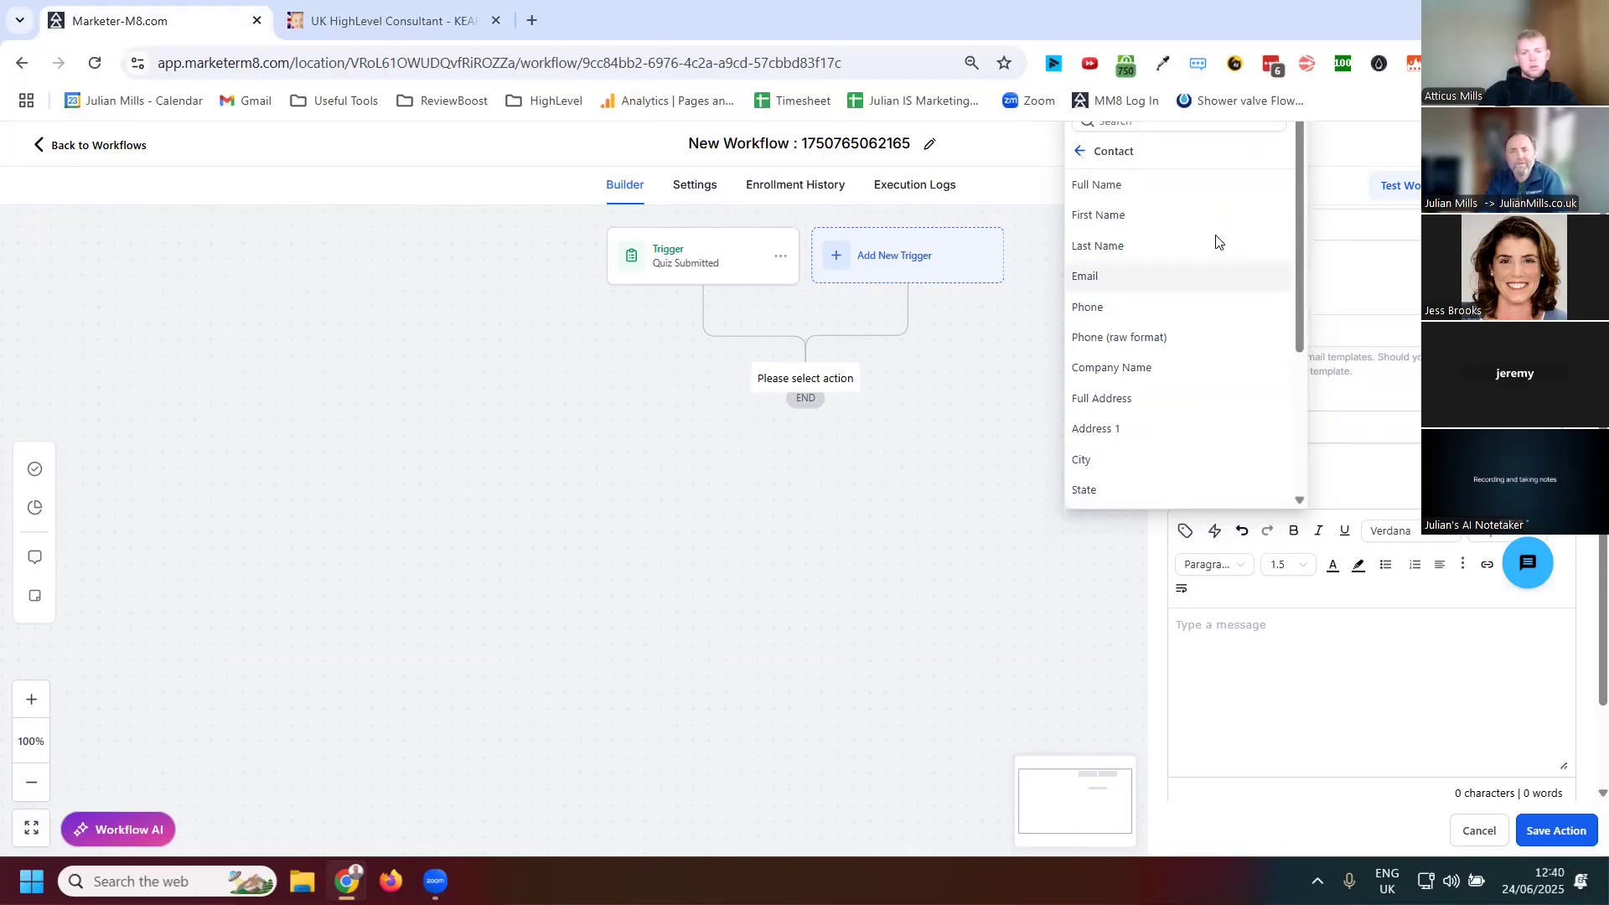
pyautogui.click(1080, 151)
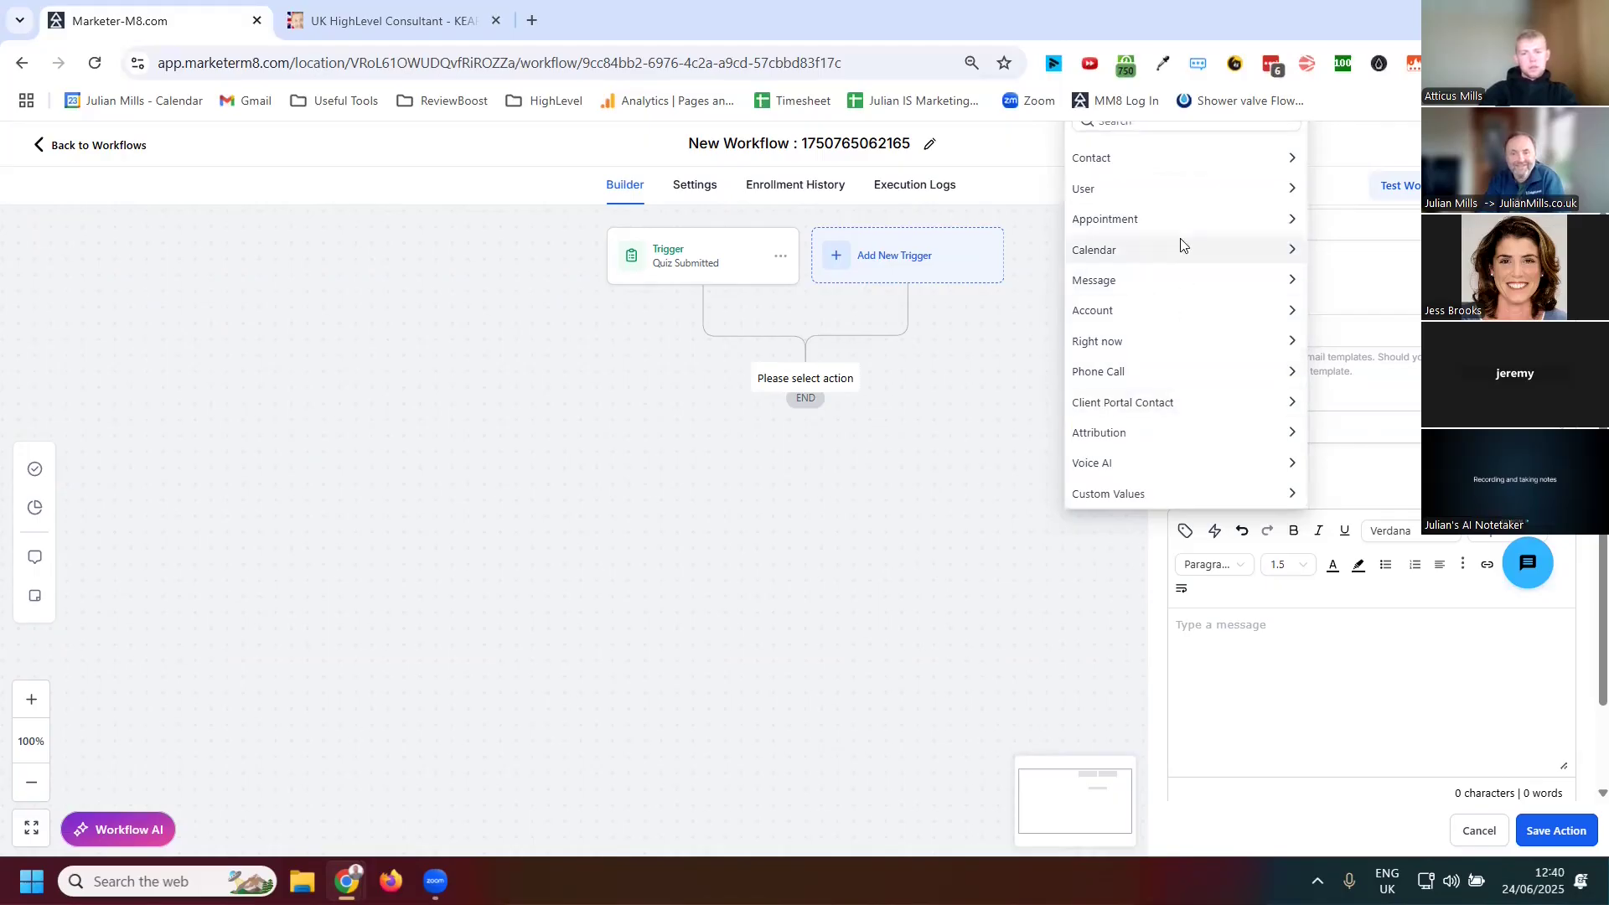
pyautogui.click(1165, 285)
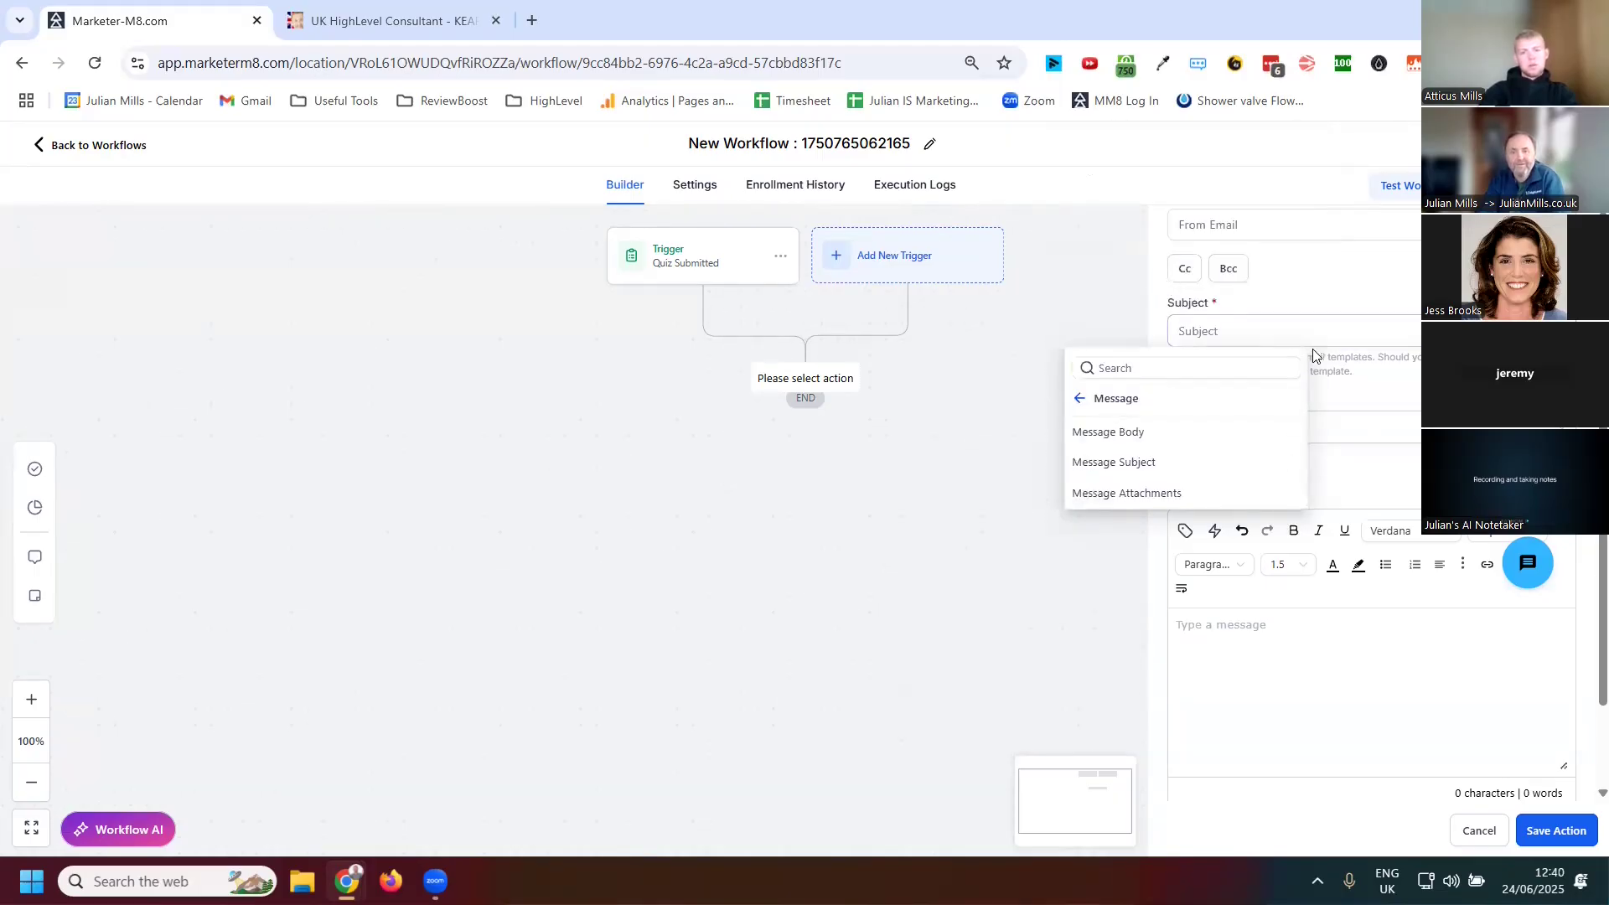
pyautogui.click(1082, 400)
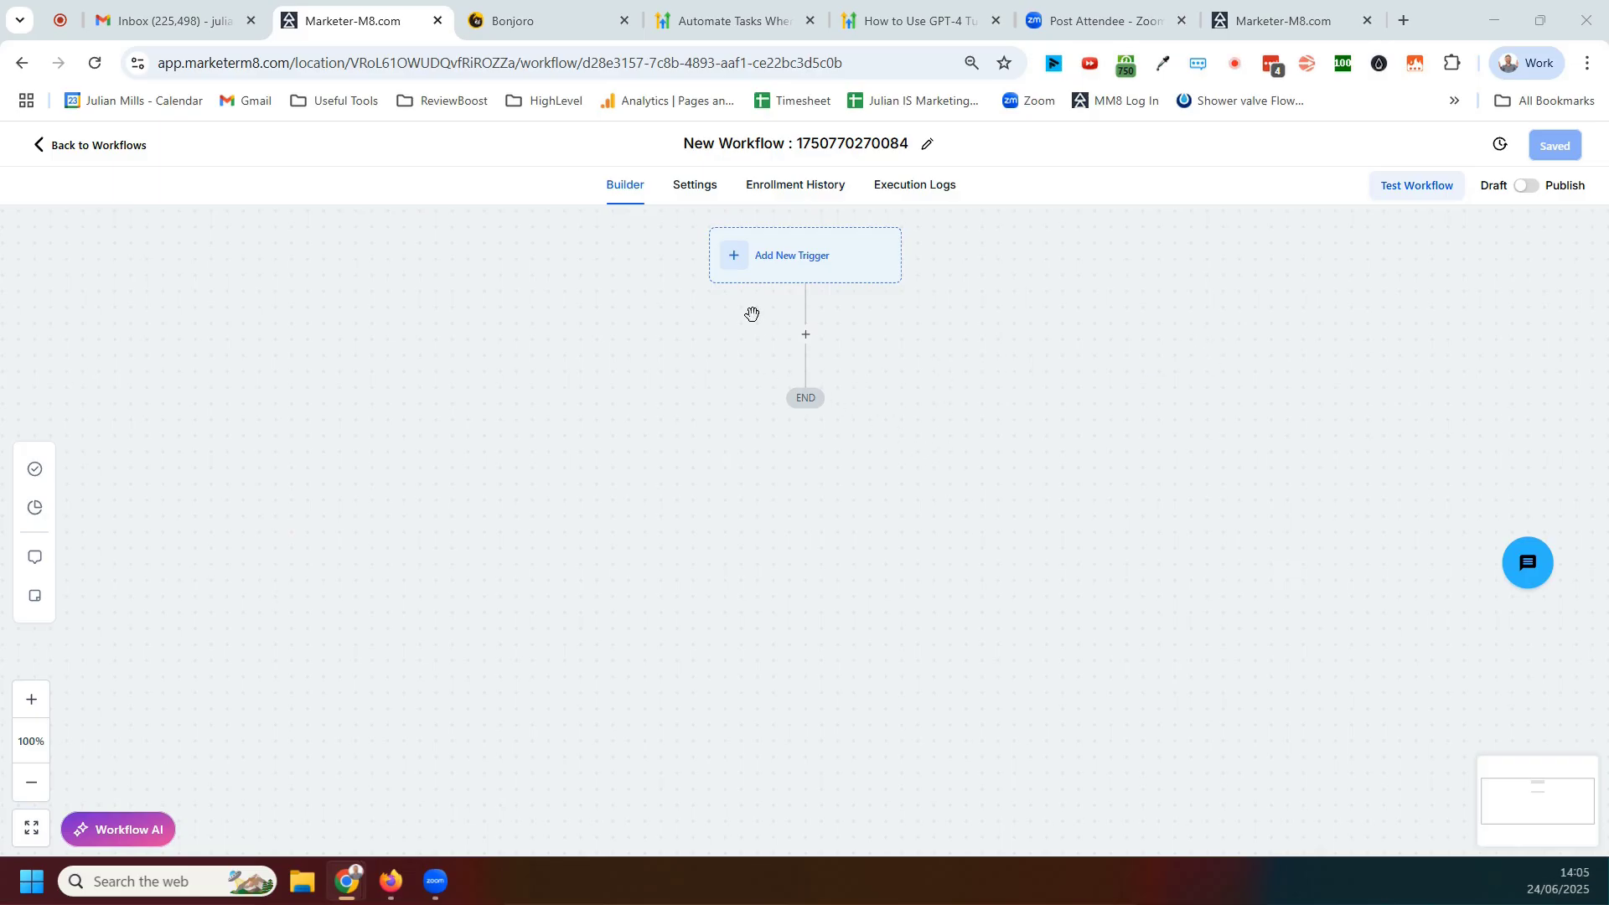
# In a new workflow, add a trigger and choose Quiz Submitted
pyautogui.click(767, 266)
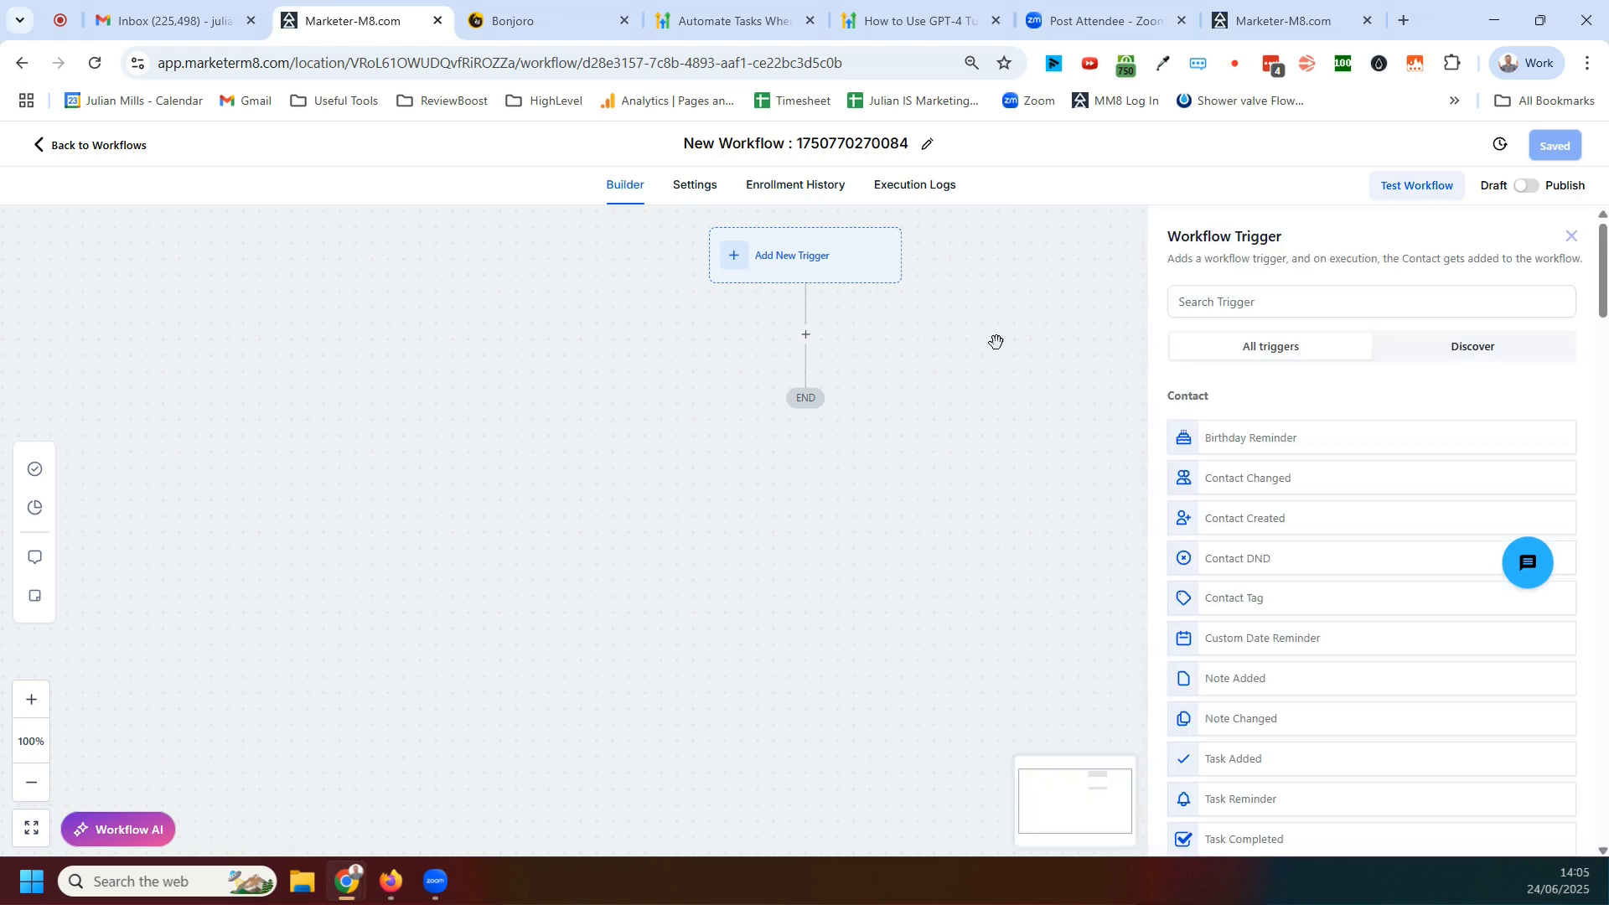
pyautogui.click(1231, 310)
pyautogui.write('q')
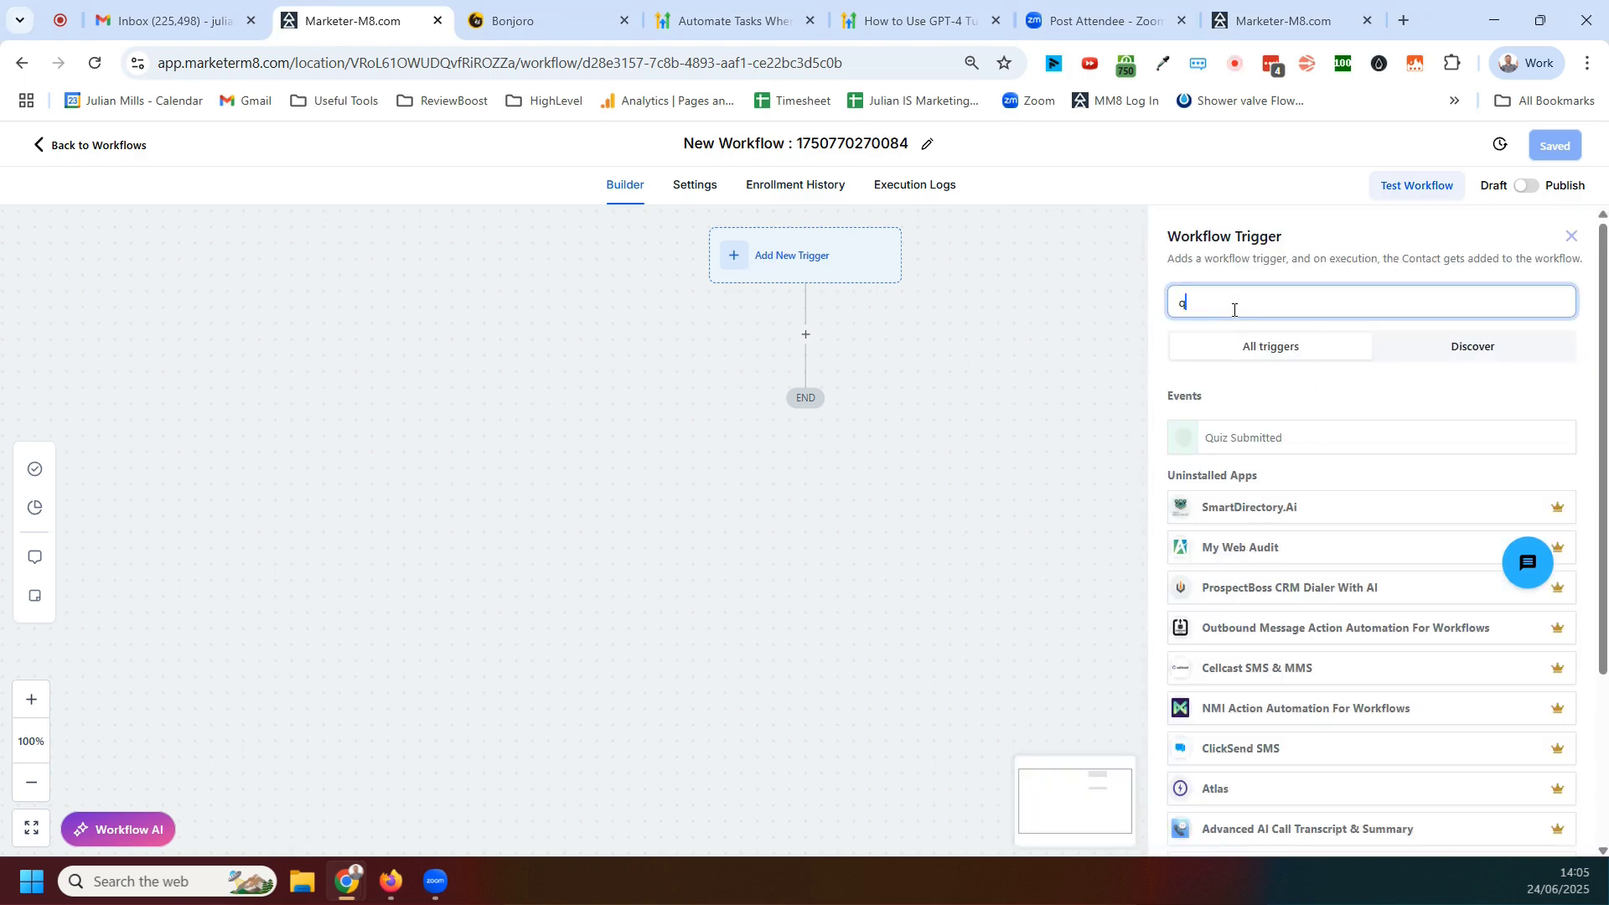
pyautogui.write('uiz')
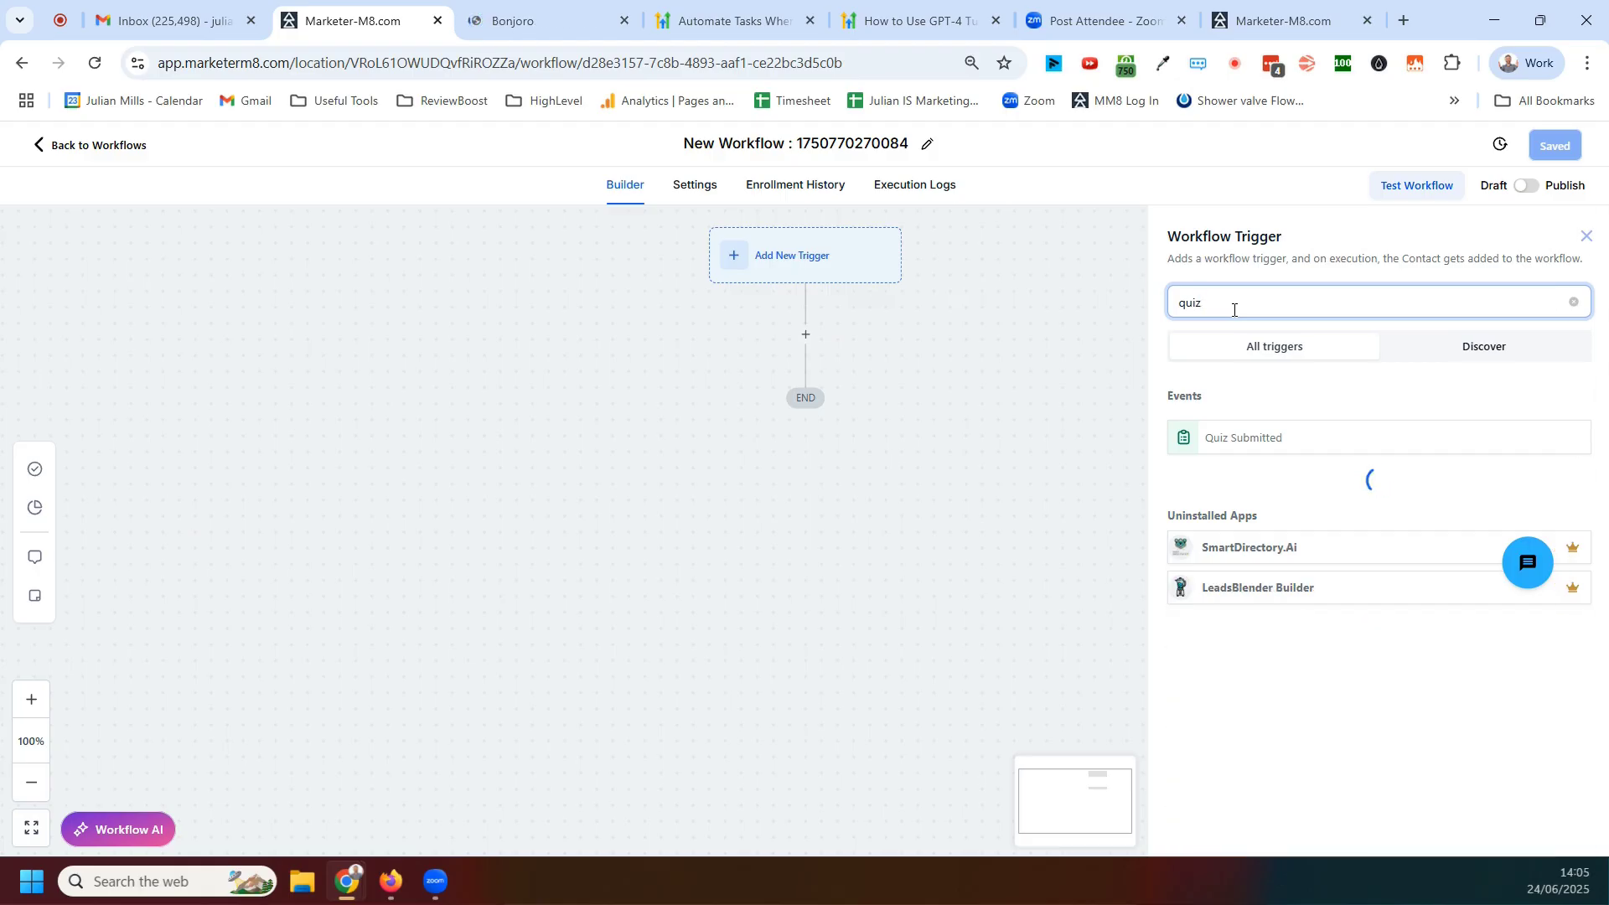
pyautogui.click(1237, 440)
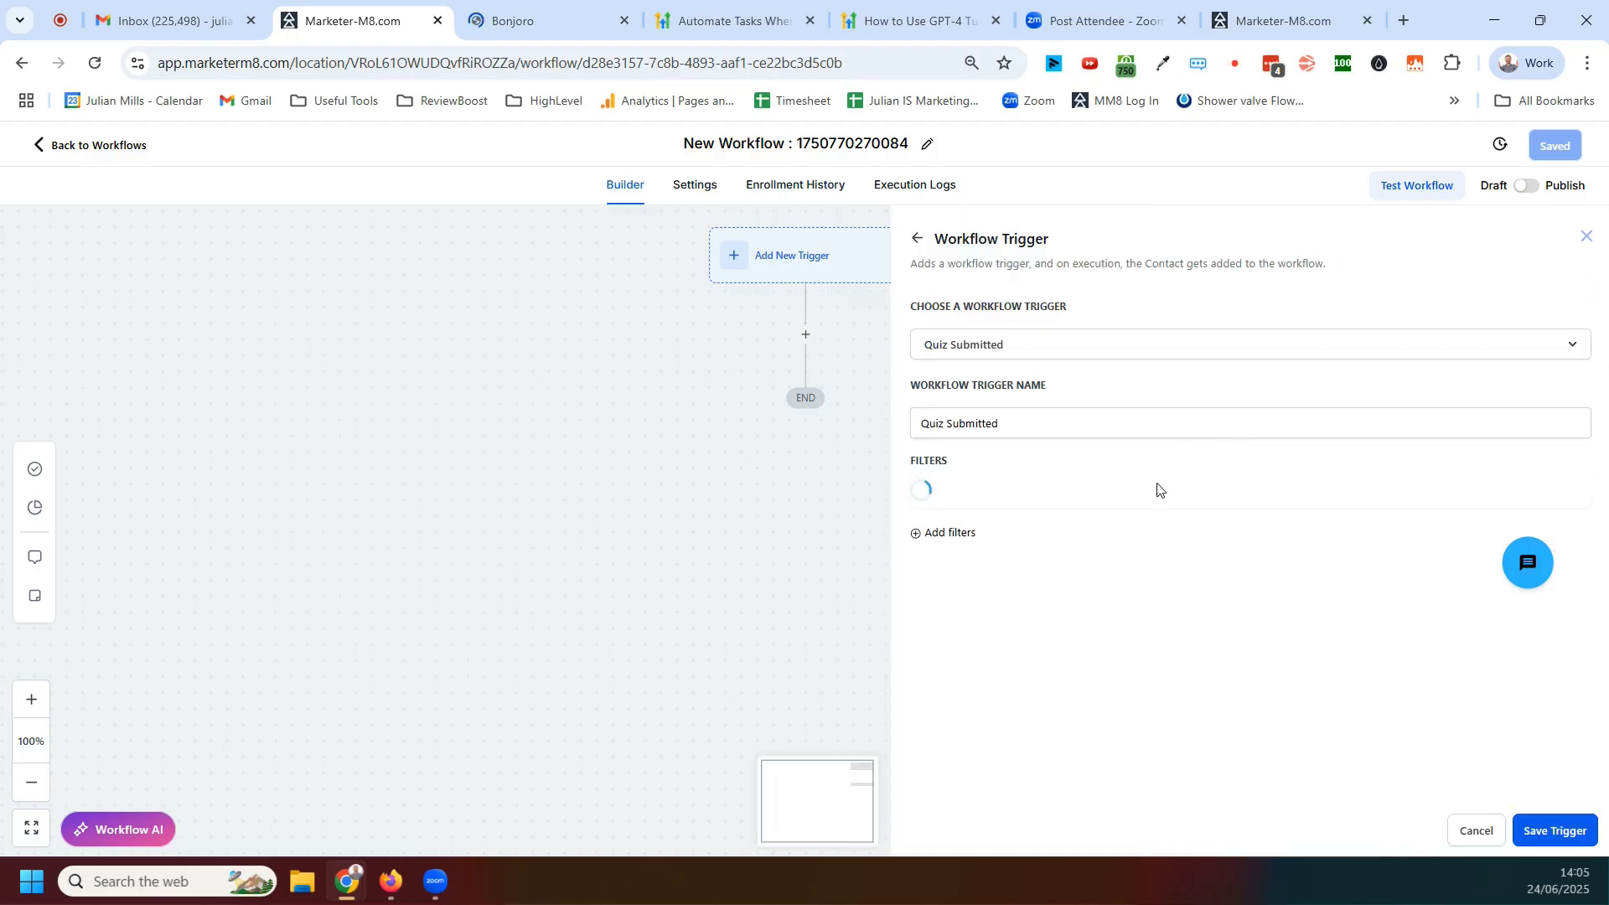
# Filter the trigger so the quiz name is the assessment quiz, and save the trigger
pyautogui.click(1309, 503)
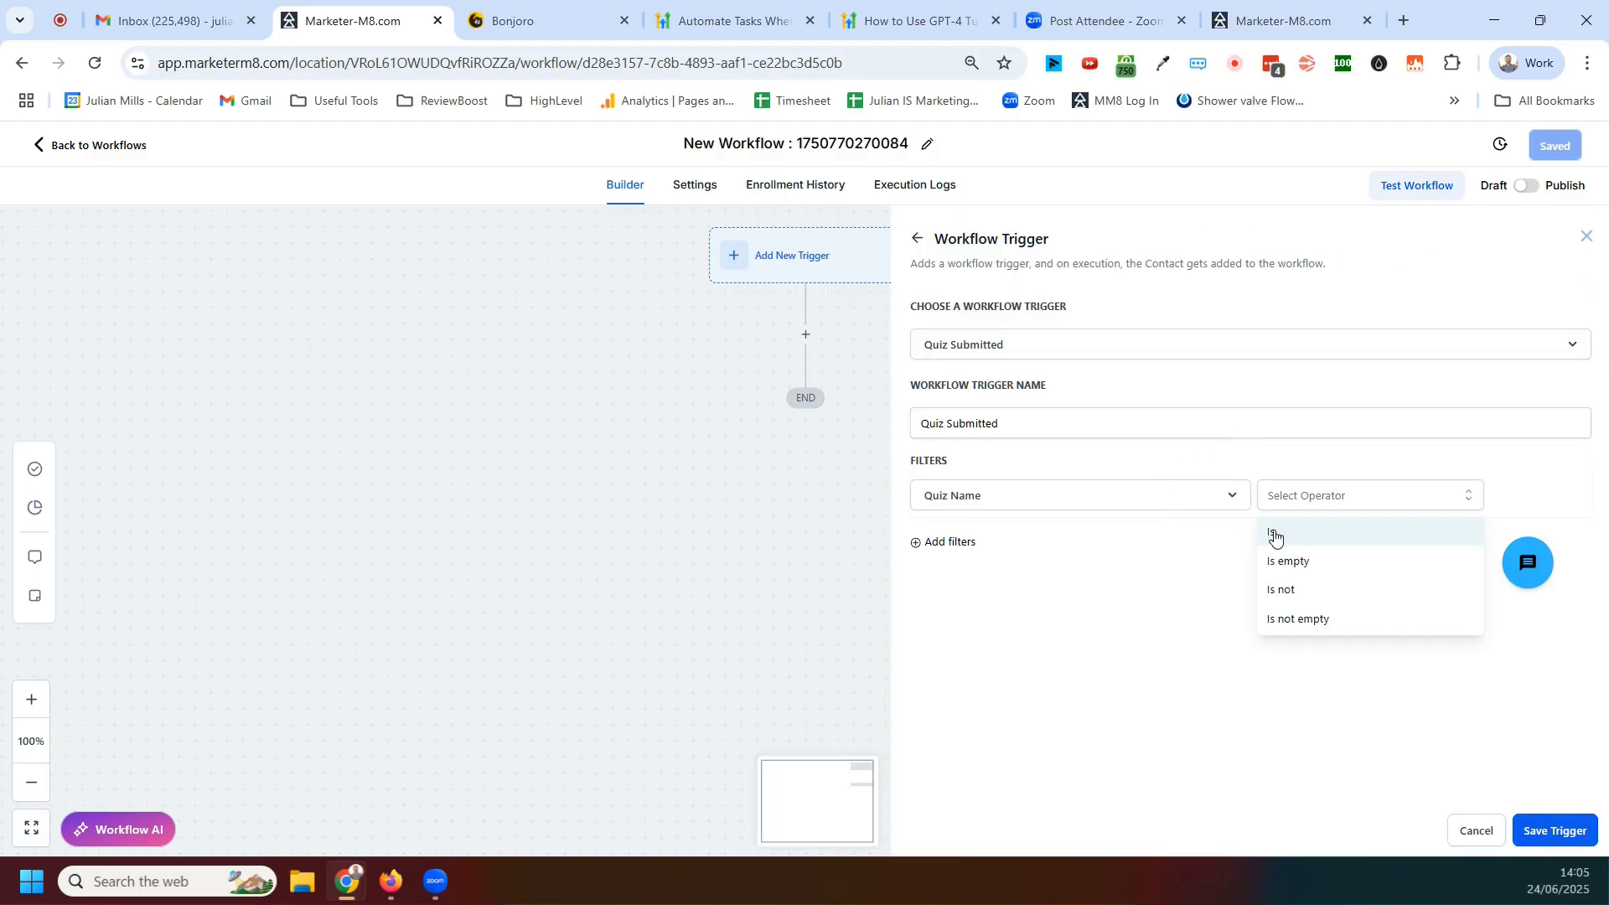
pyautogui.click(1283, 532)
pyautogui.click(1450, 503)
pyautogui.click(1391, 577)
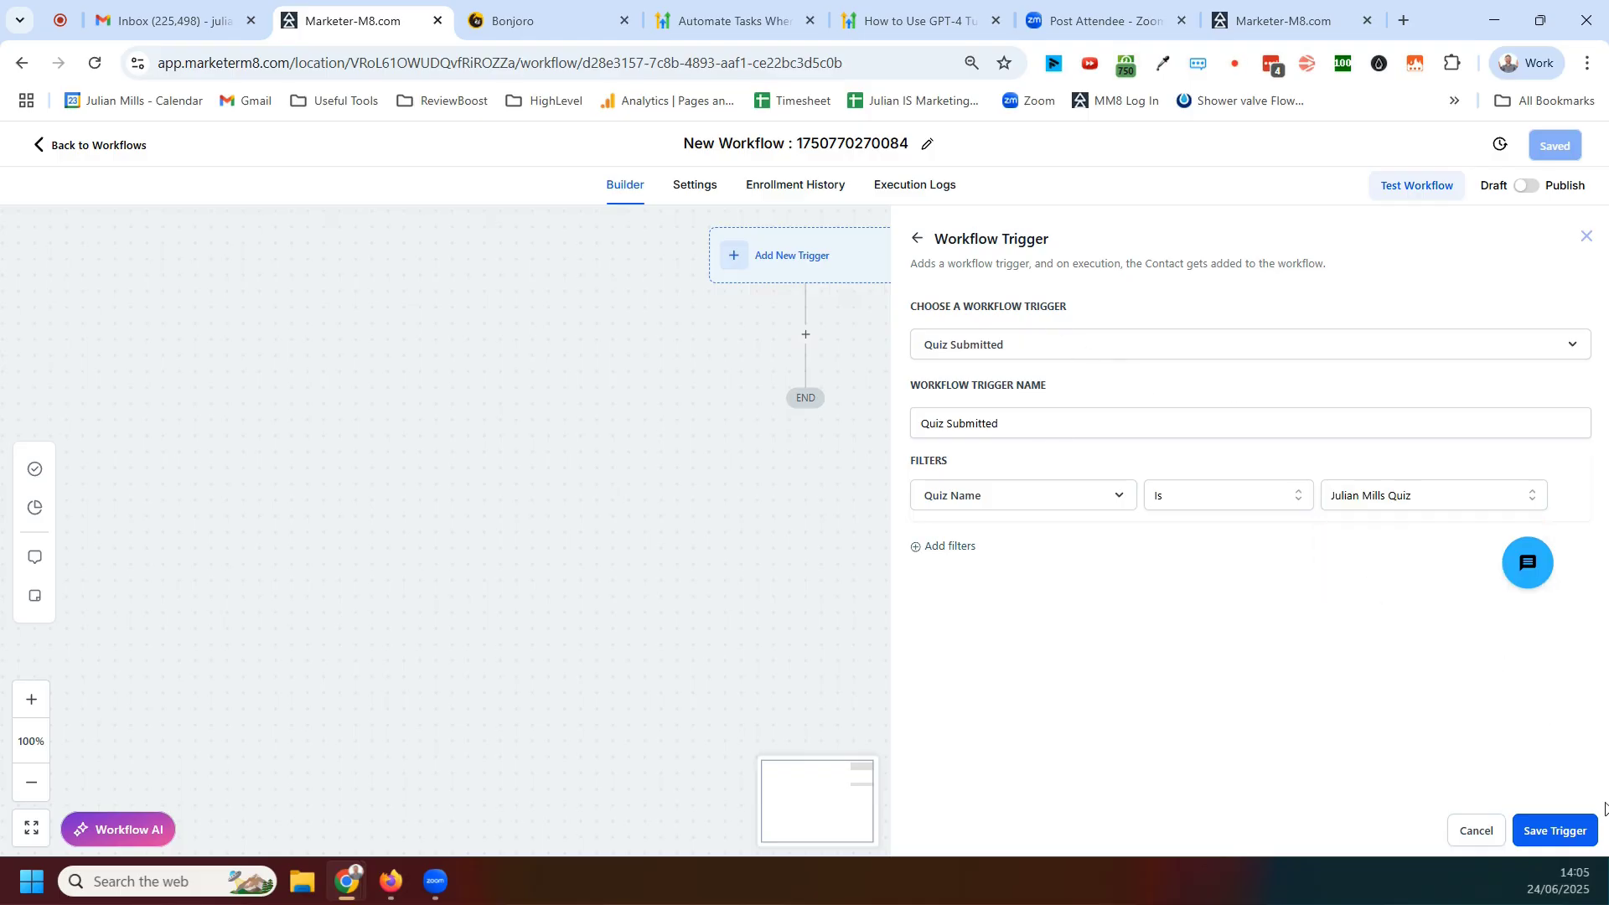
pyautogui.click(1553, 831)
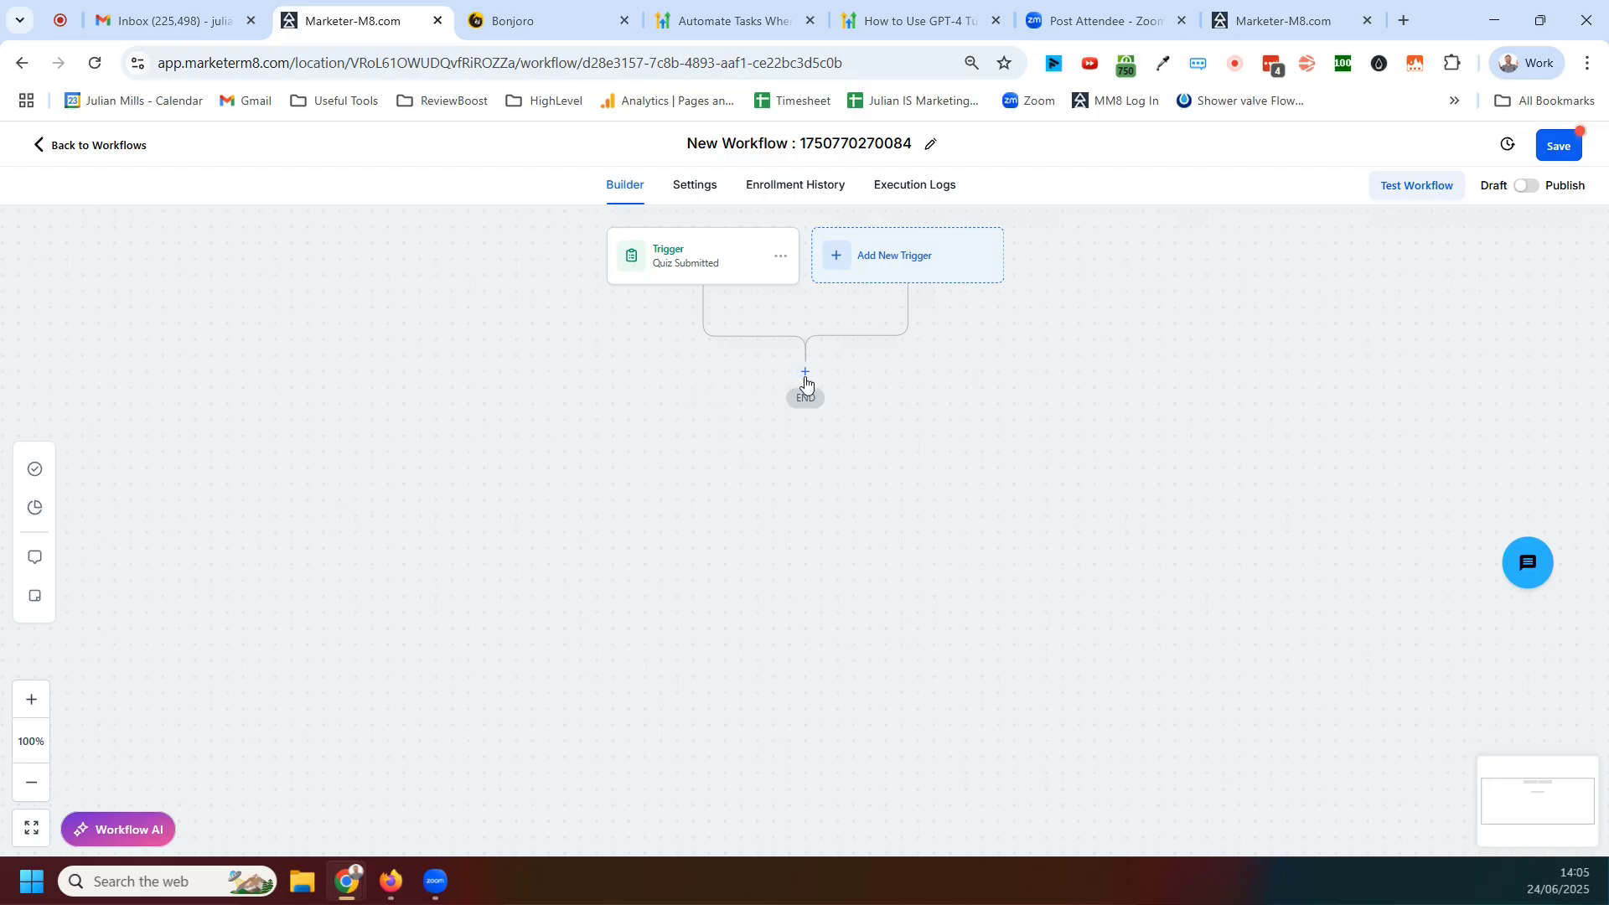
# Try adding a Send Email action after the trigger and browsing its custom values, then cancel the action
pyautogui.click(805, 372)
pyautogui.click(1276, 293)
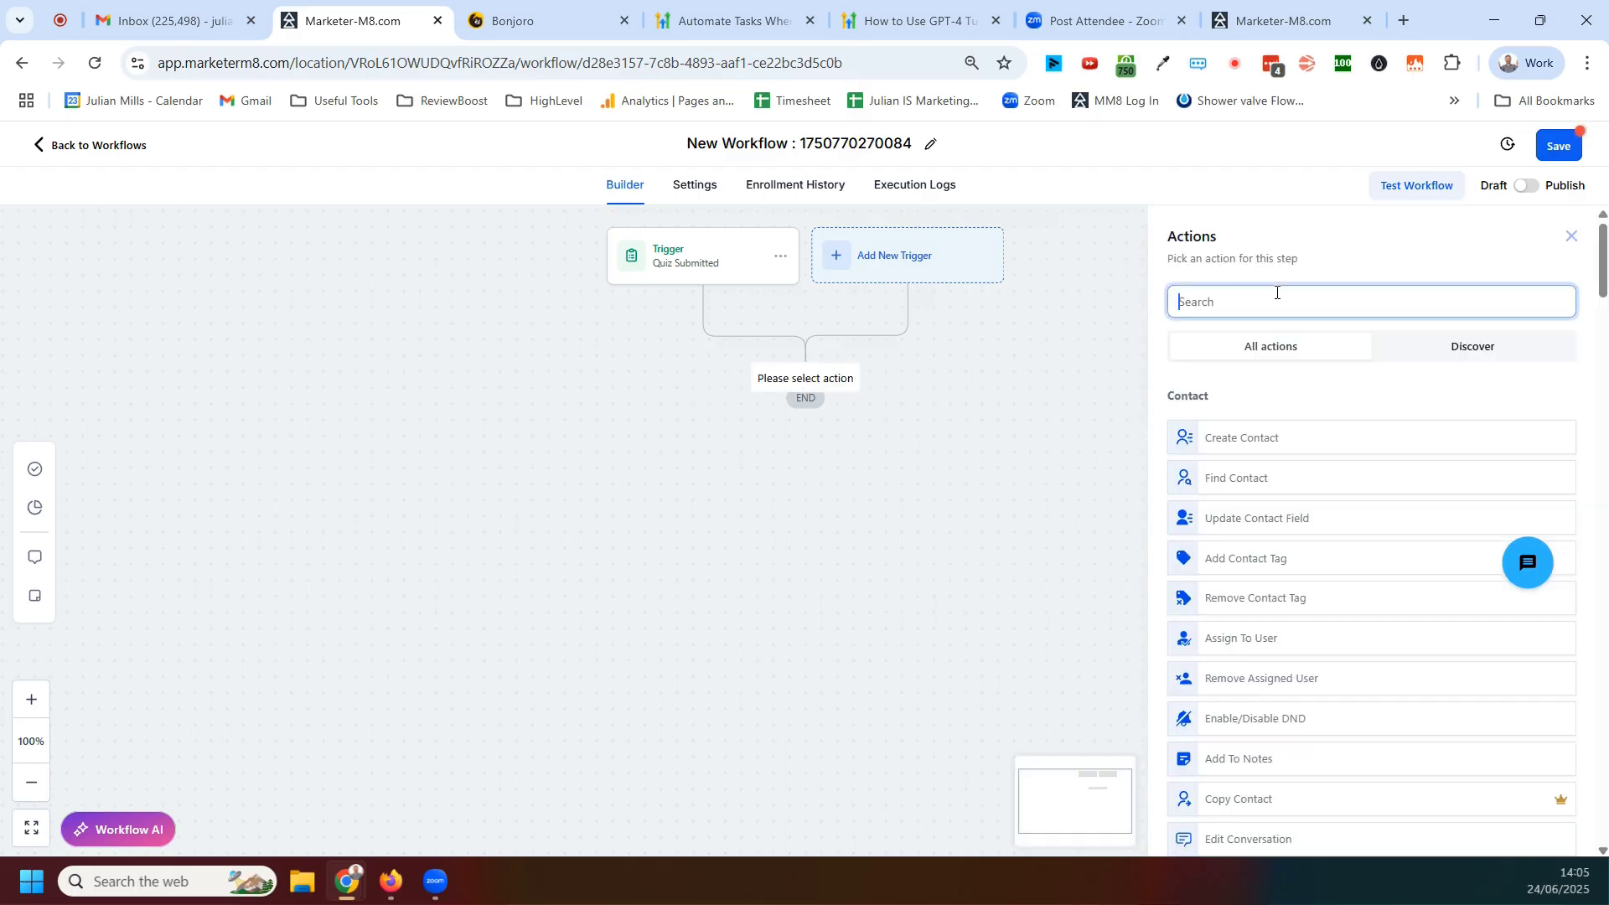
pyautogui.write('email')
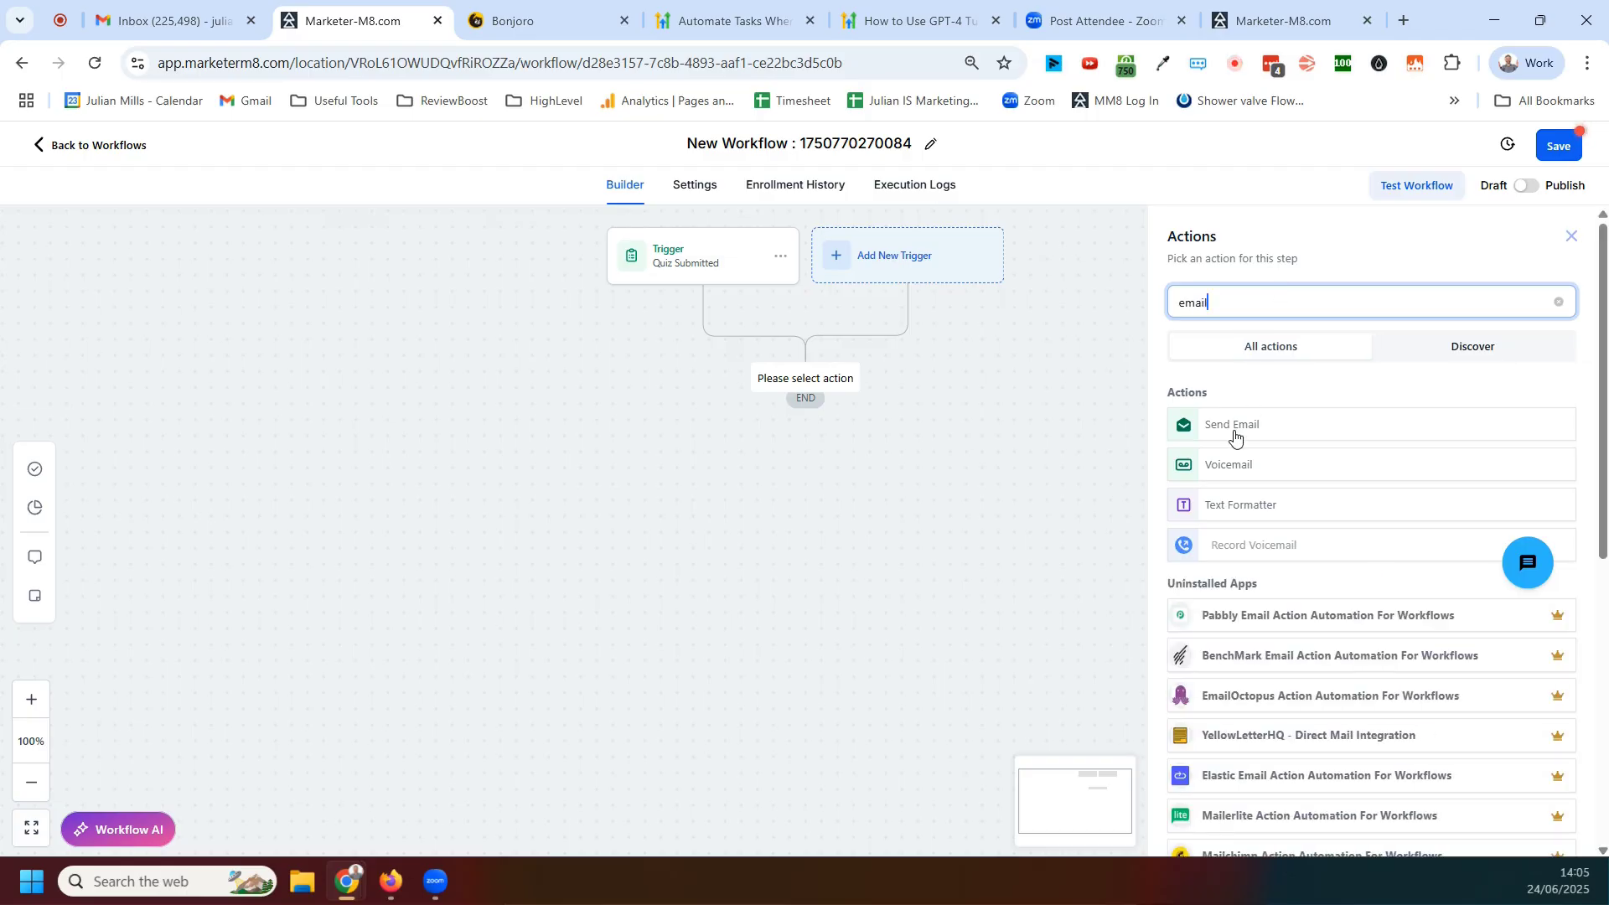
pyautogui.click(1246, 435)
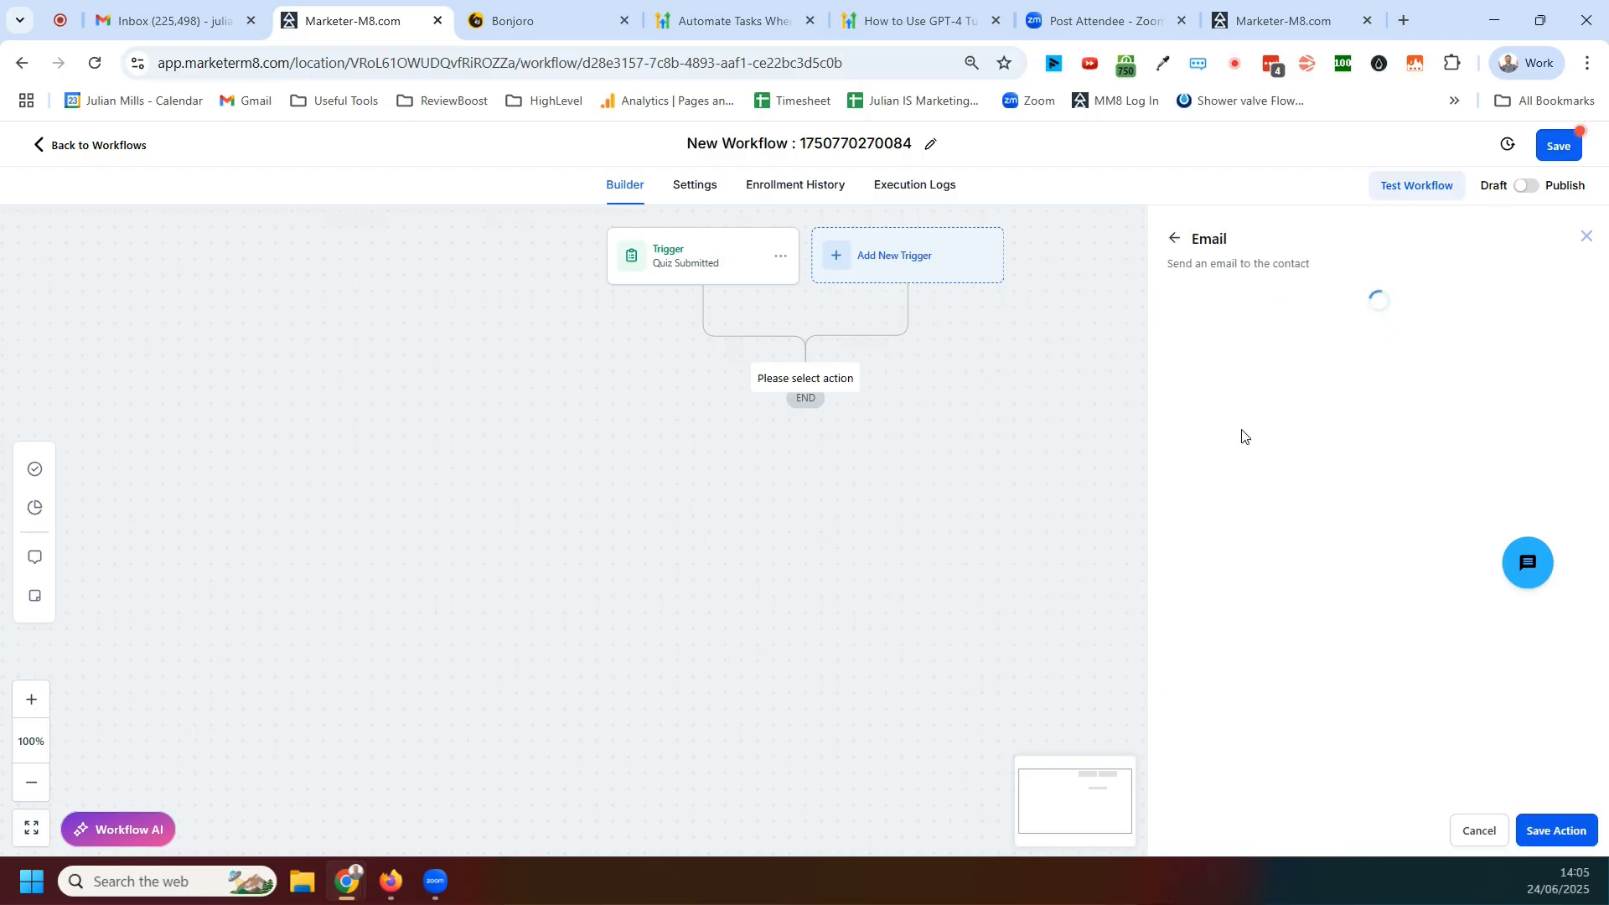
pyautogui.scroll(-4, 1285, 590)
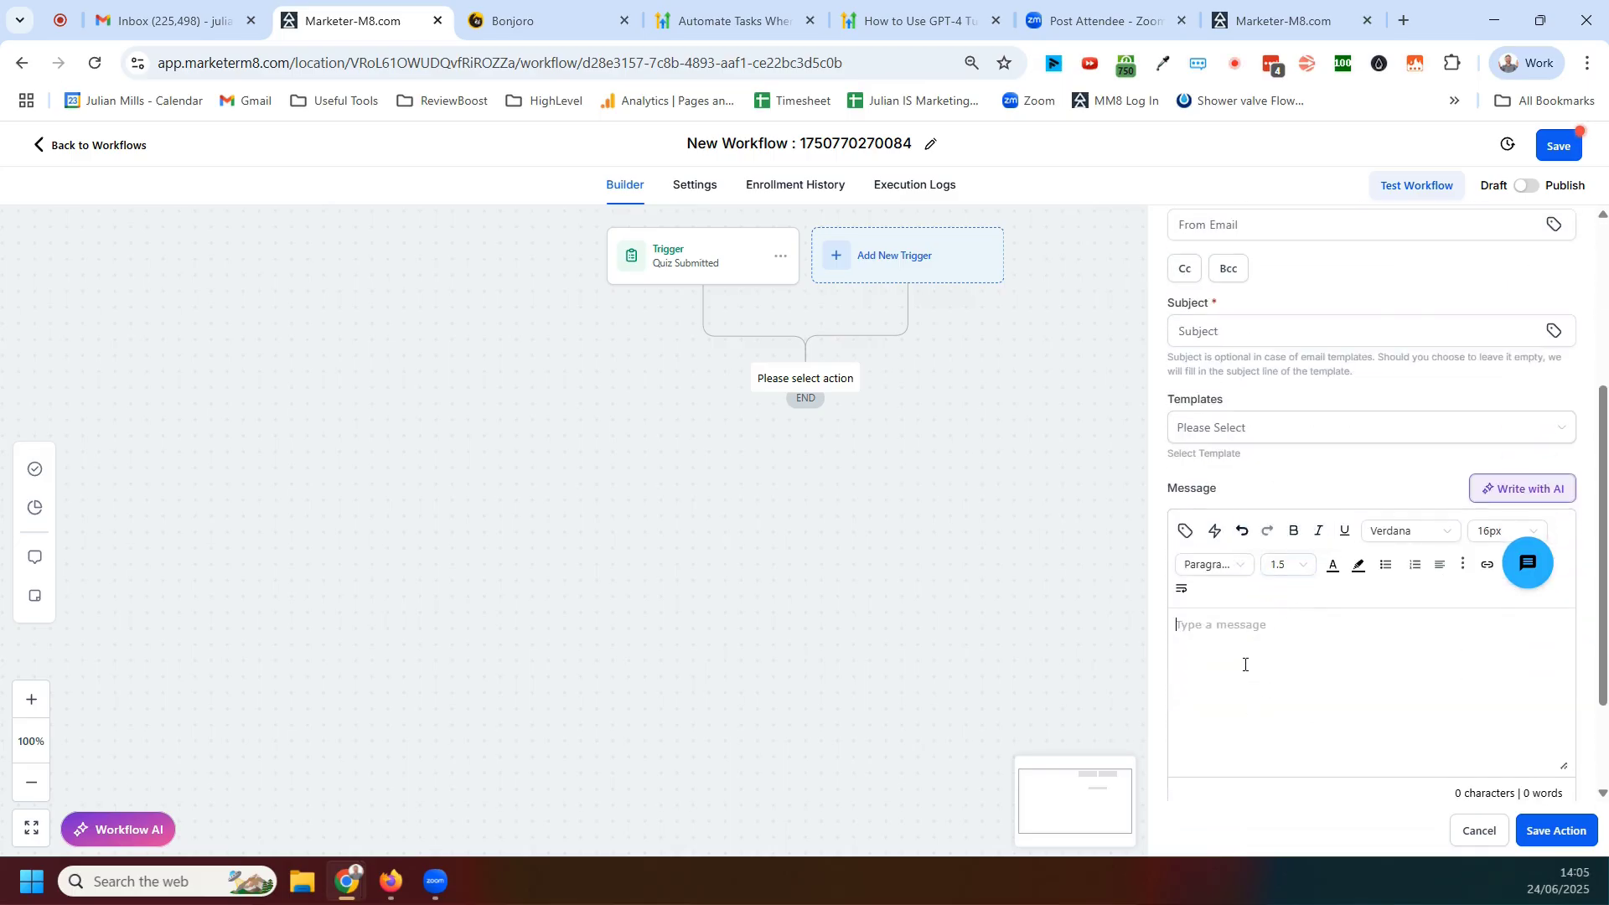
pyautogui.click(1185, 530)
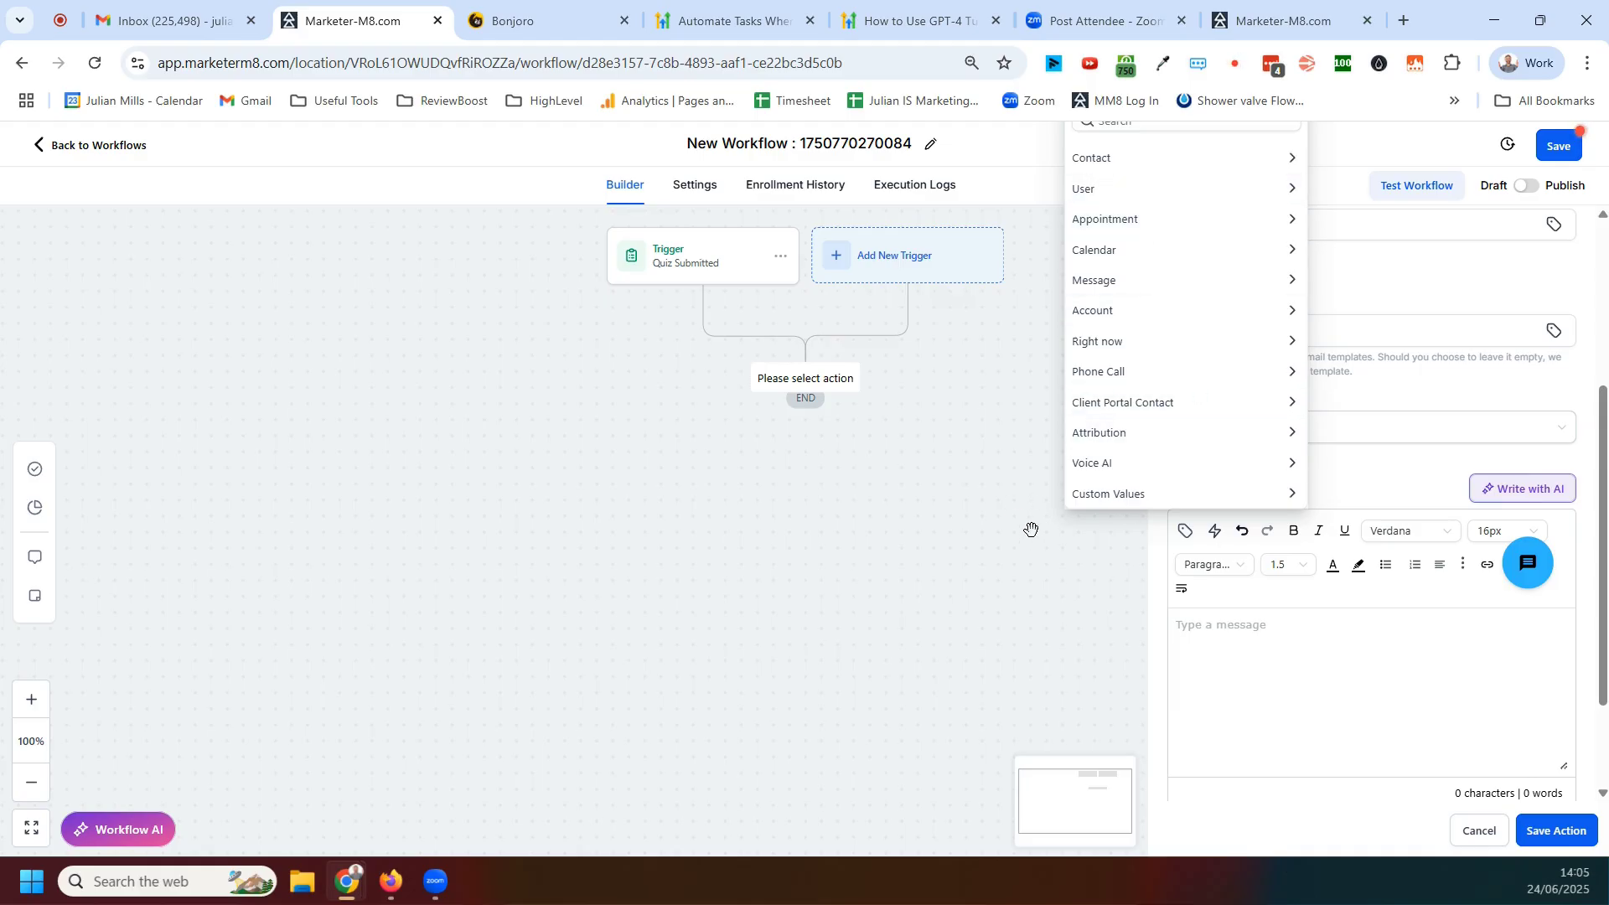
pyautogui.click(1002, 534)
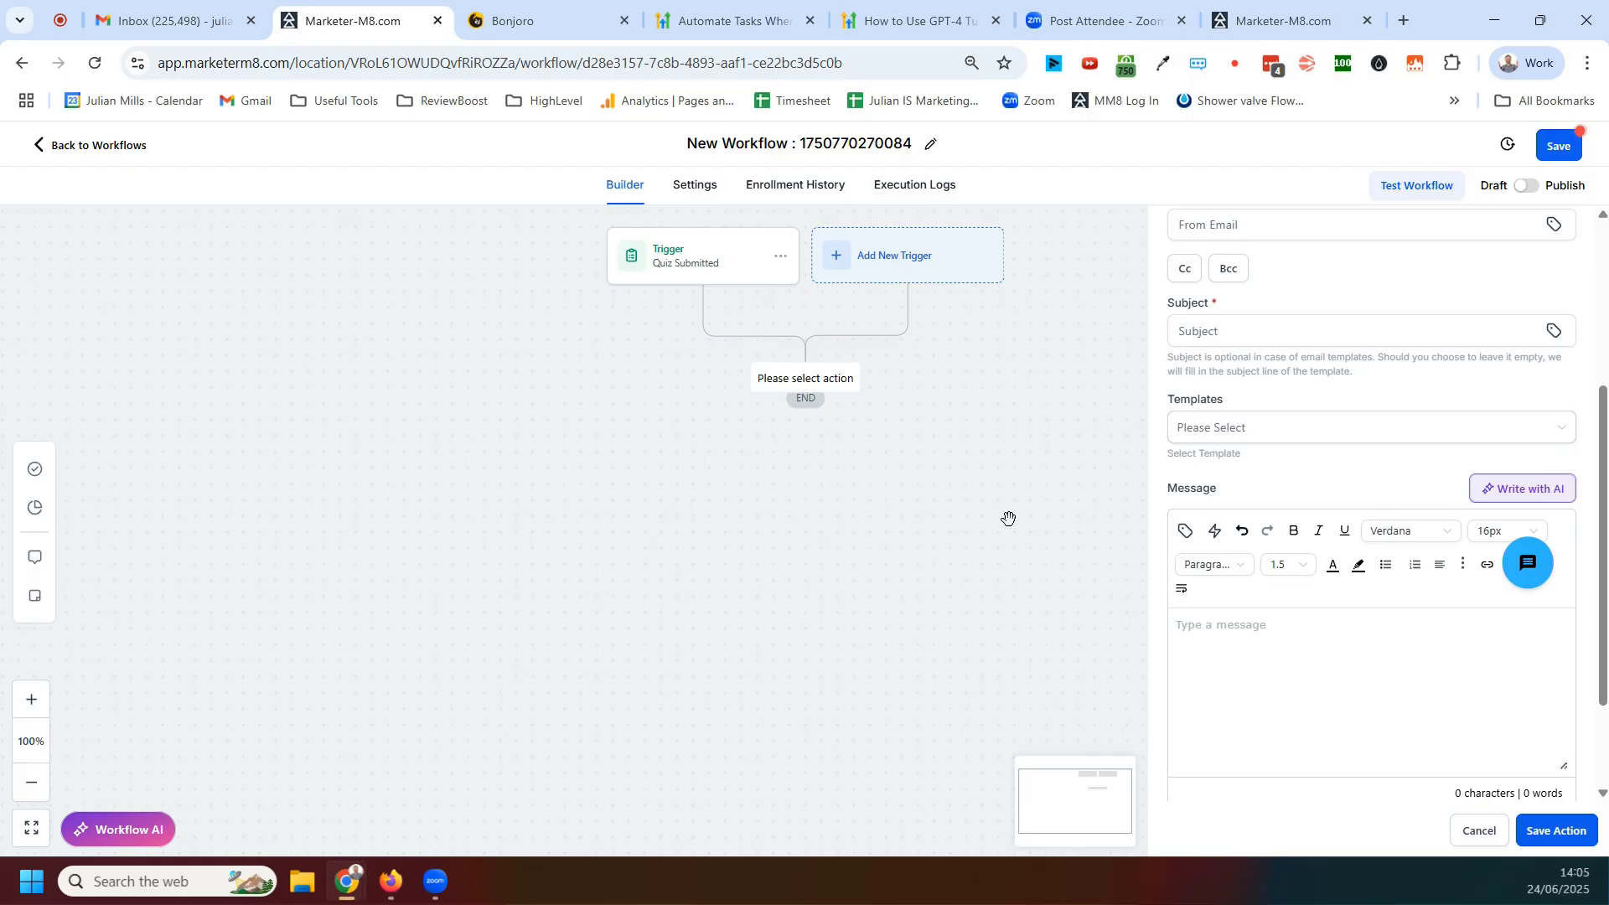
pyautogui.click(1477, 835)
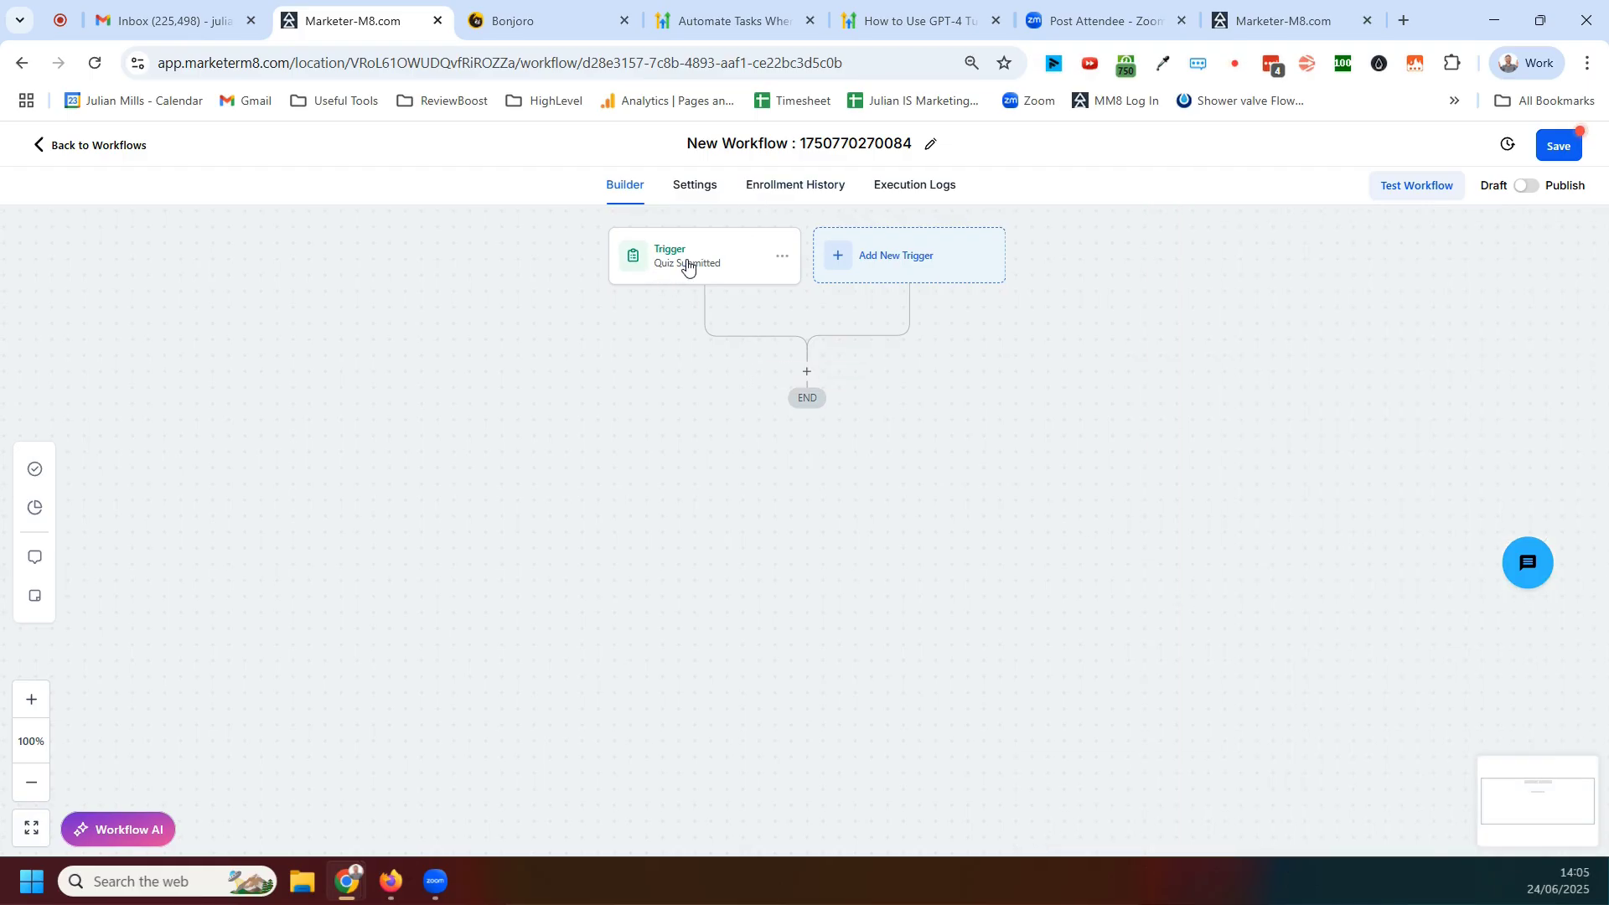
# Open the Quiz Submitted trigger to review its filter, and save it
pyautogui.click(685, 261)
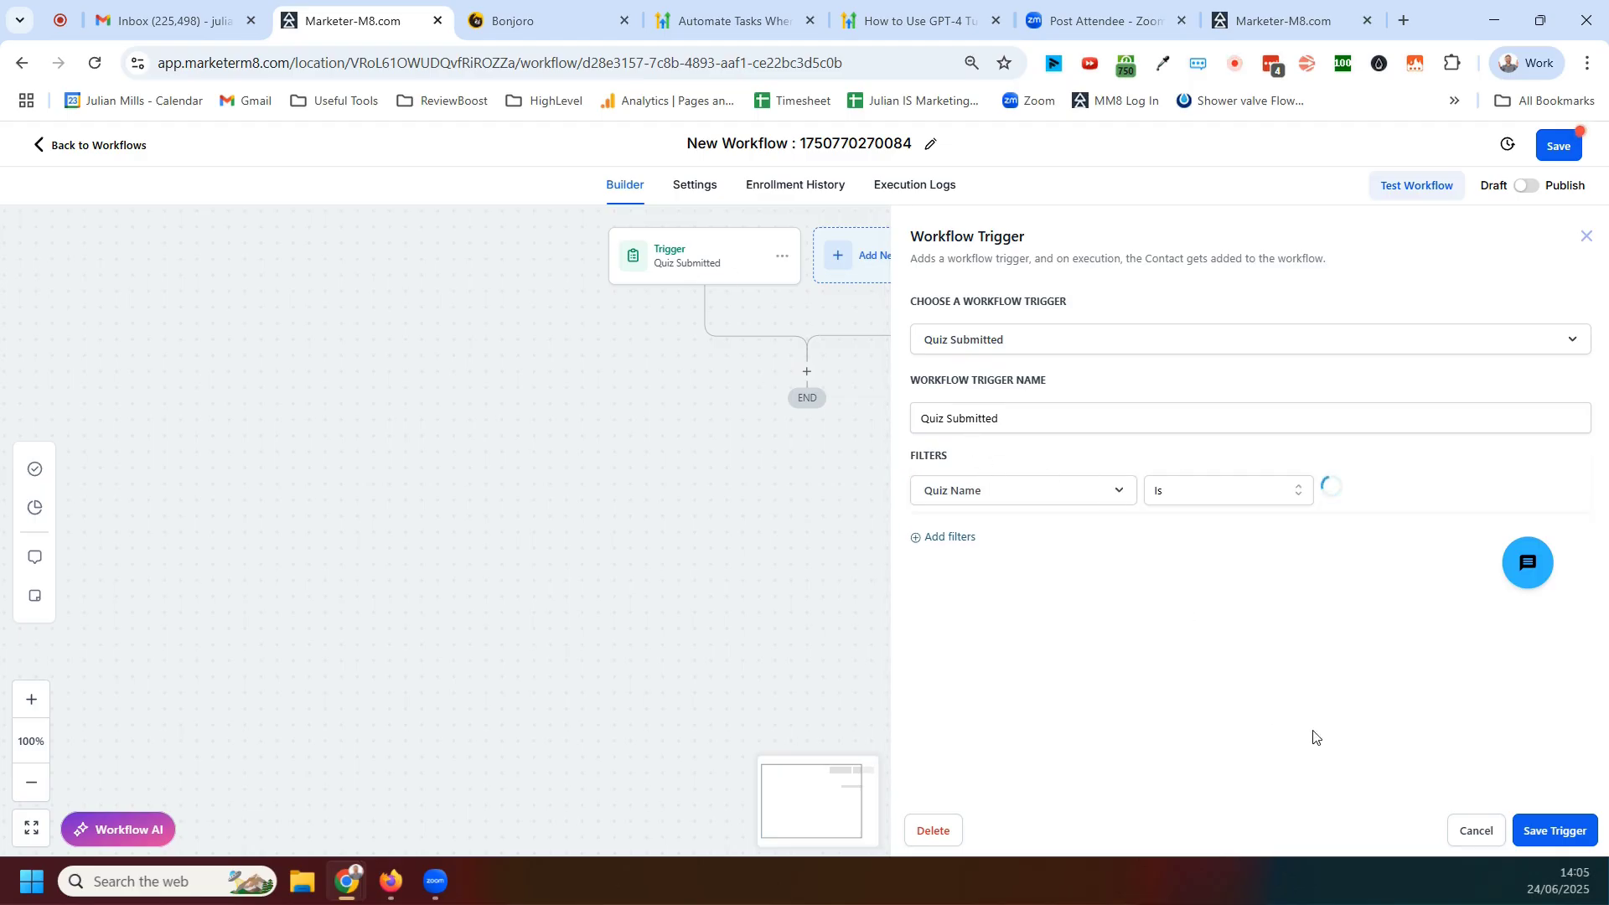
pyautogui.click(1530, 832)
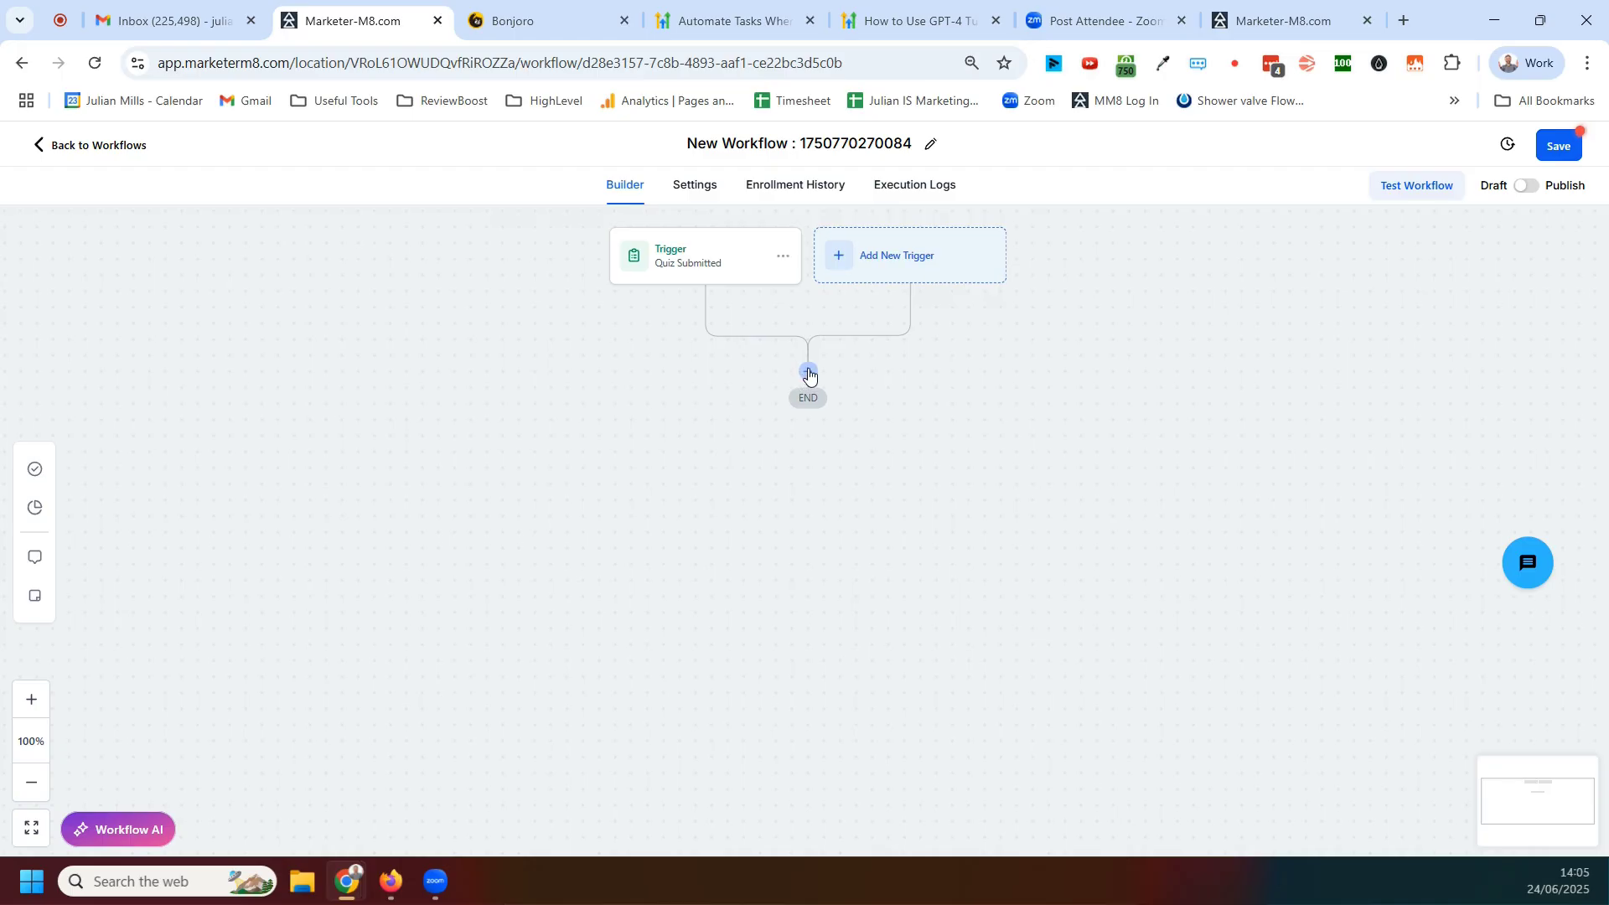
# Try adding an If/Else condition action with its first branch named Quiz Score 1
pyautogui.click(809, 373)
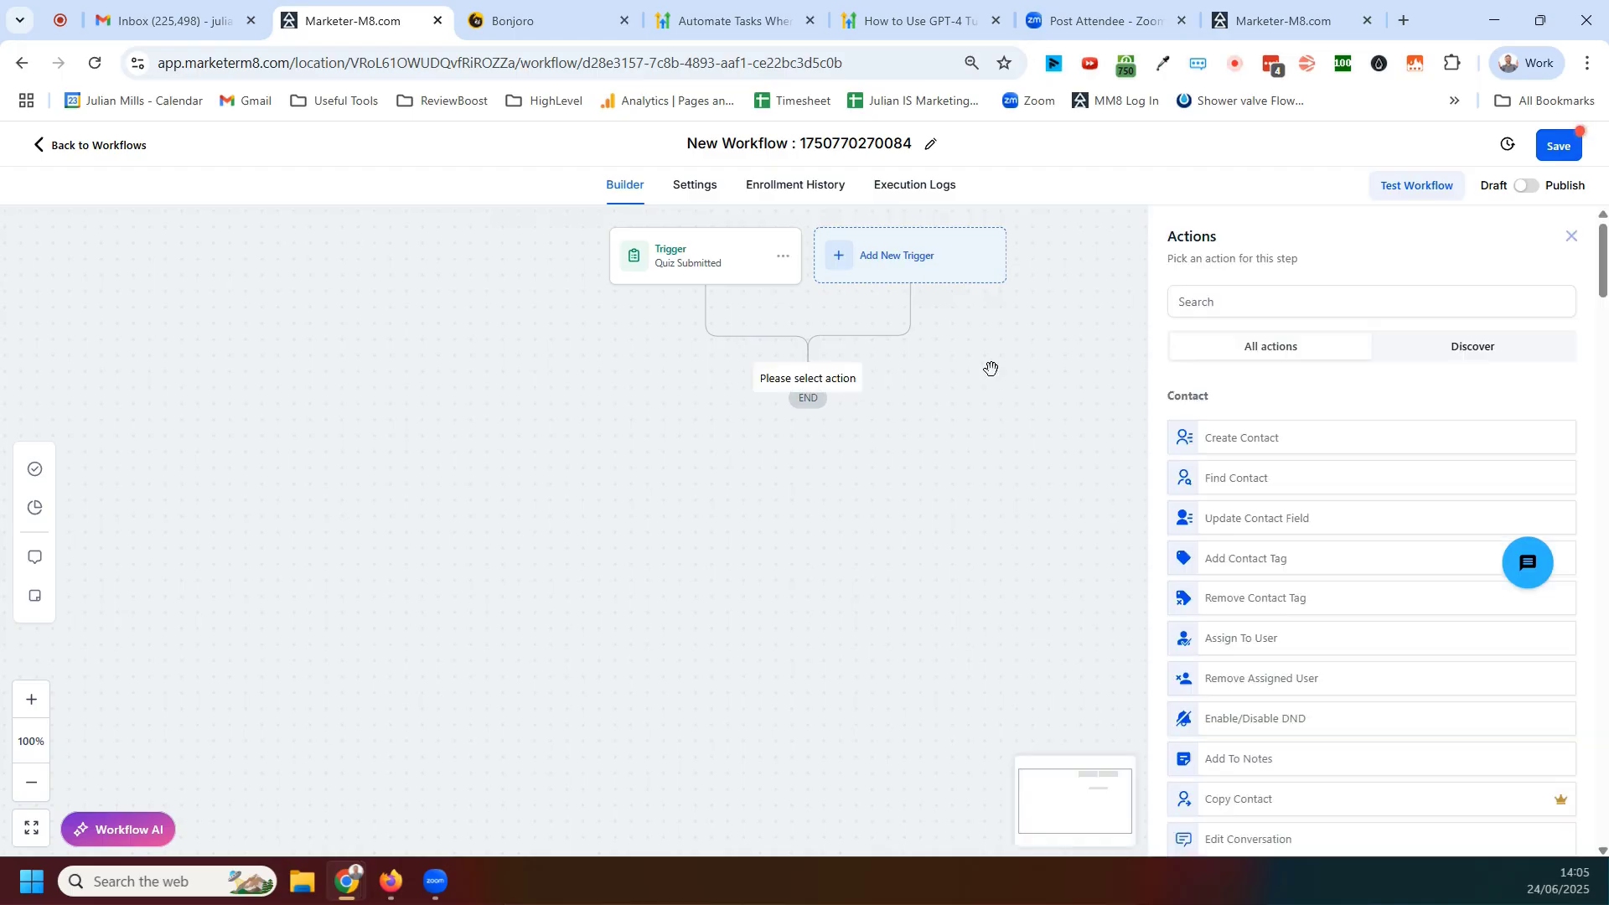
pyautogui.click(1218, 295)
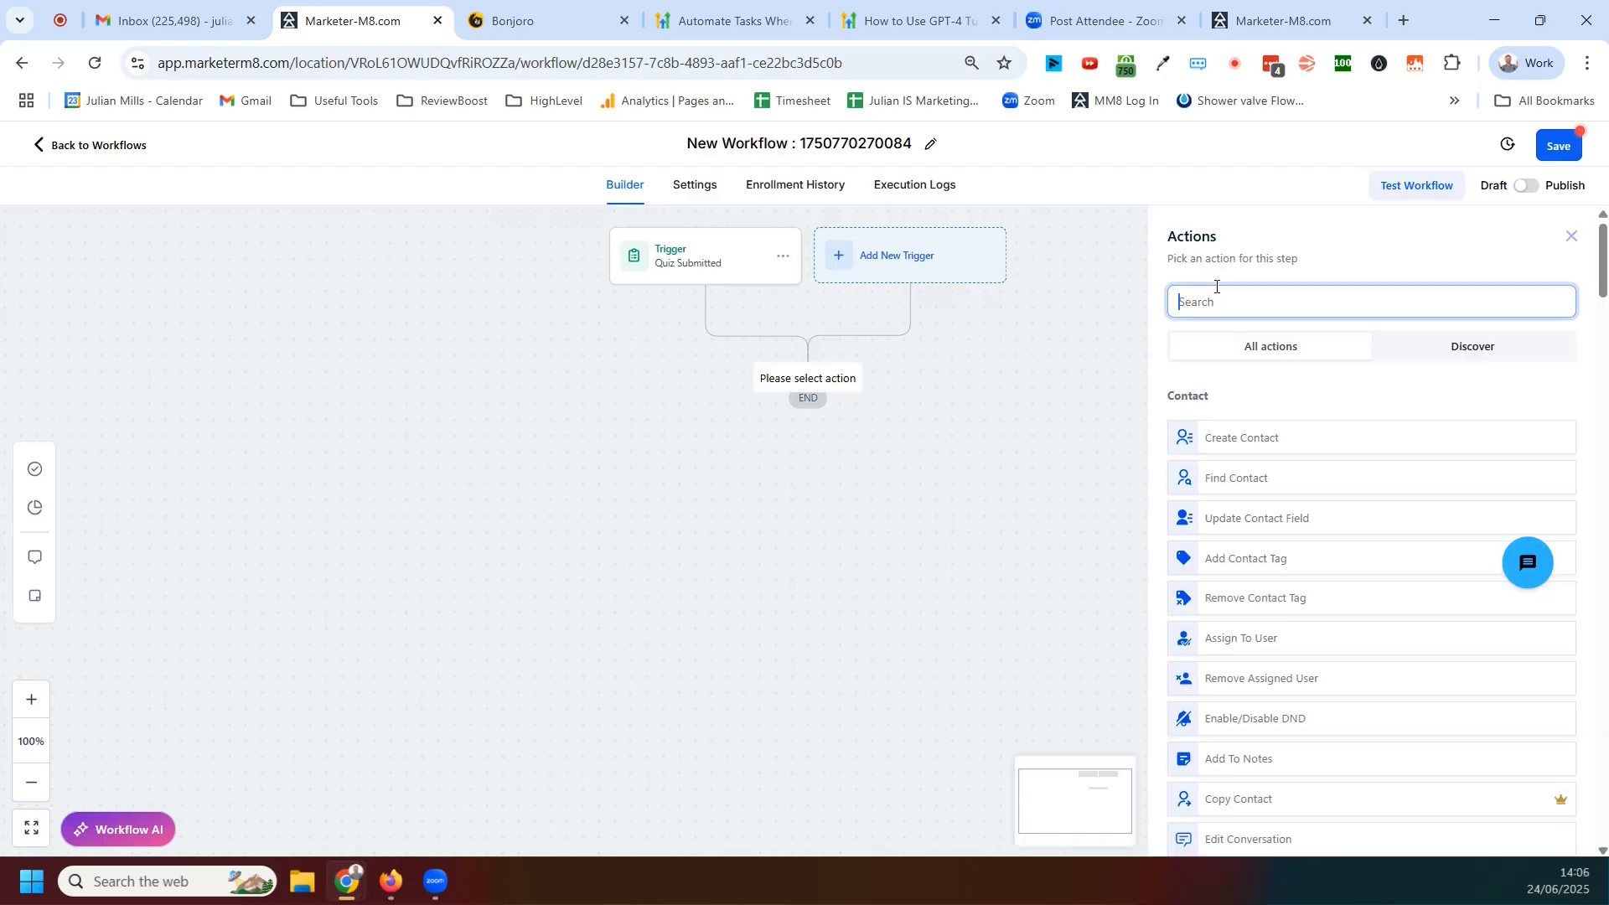
pyautogui.write('if')
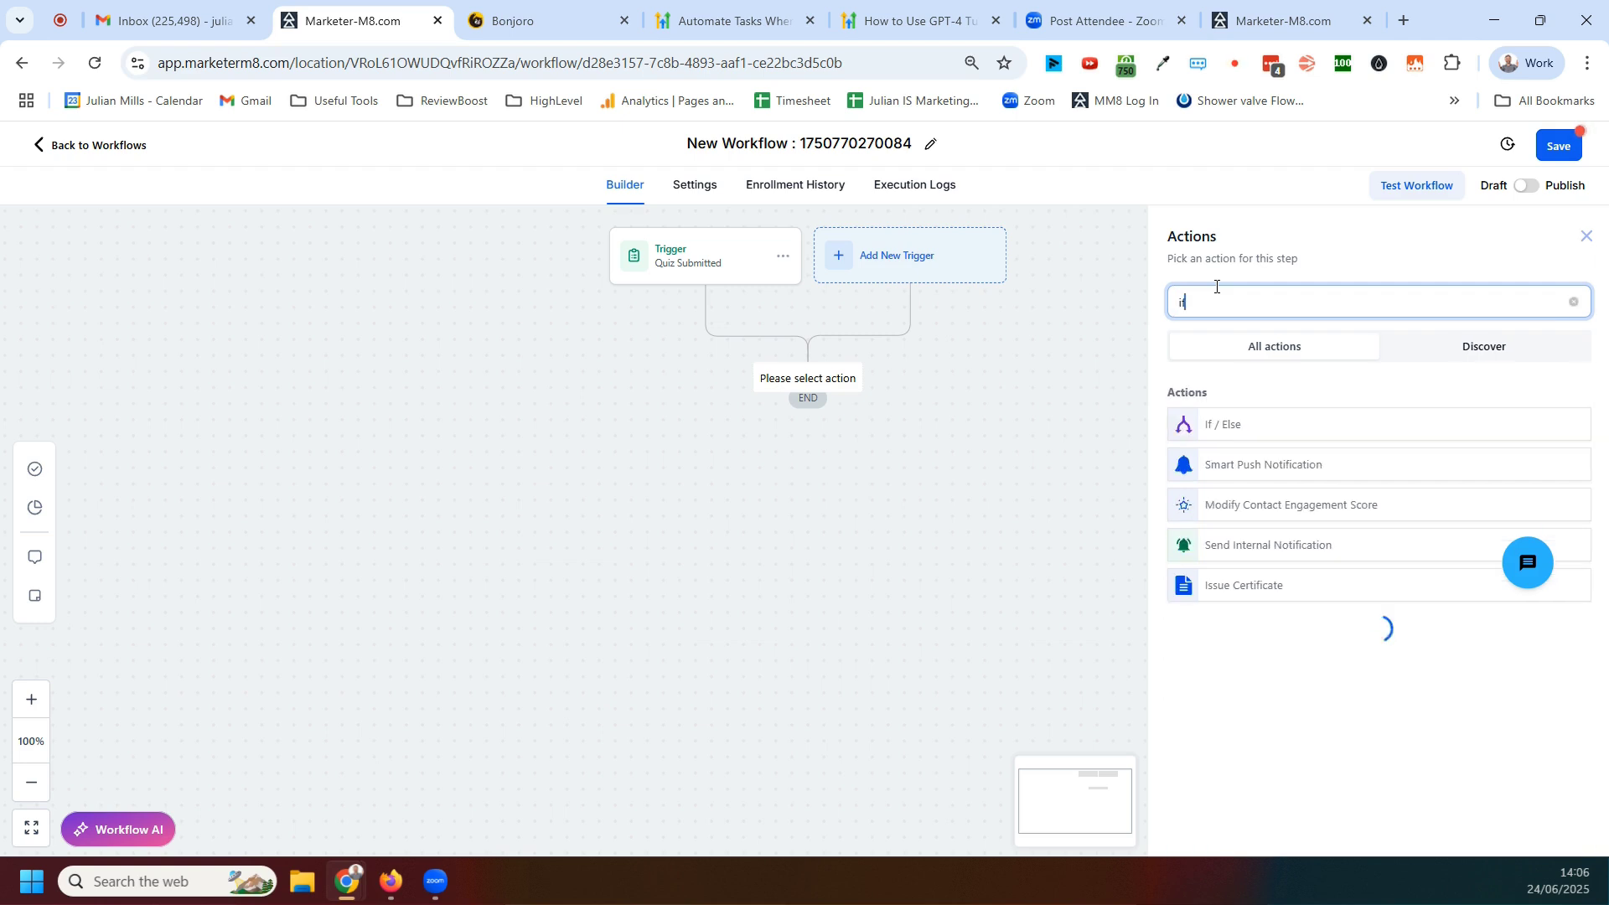
pyautogui.click(1216, 430)
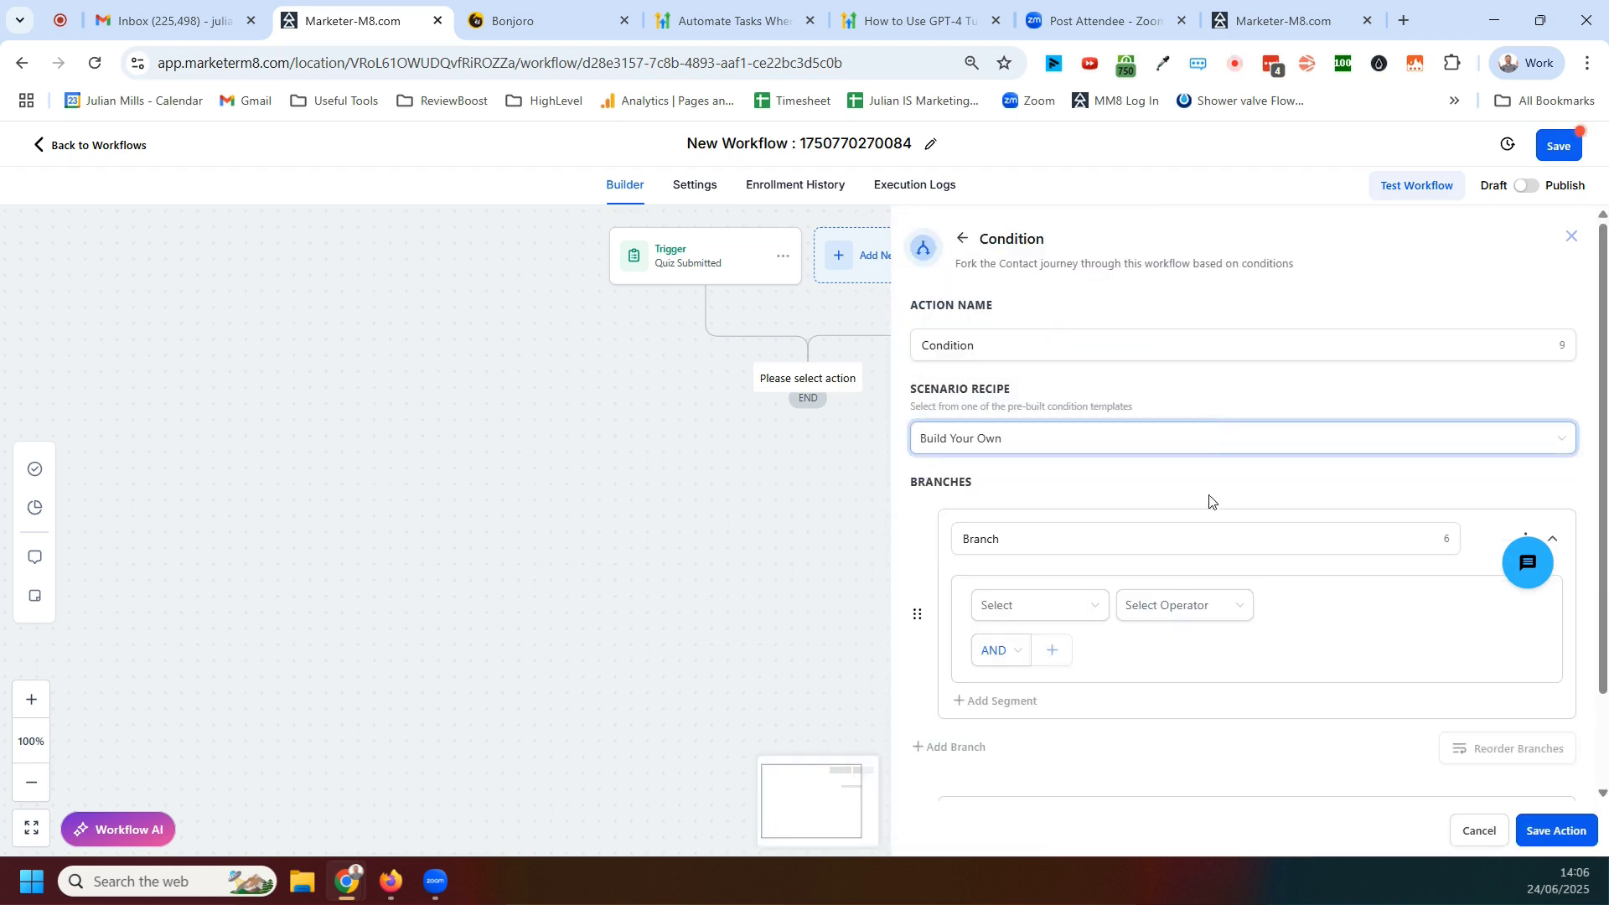
pyautogui.click(1085, 532)
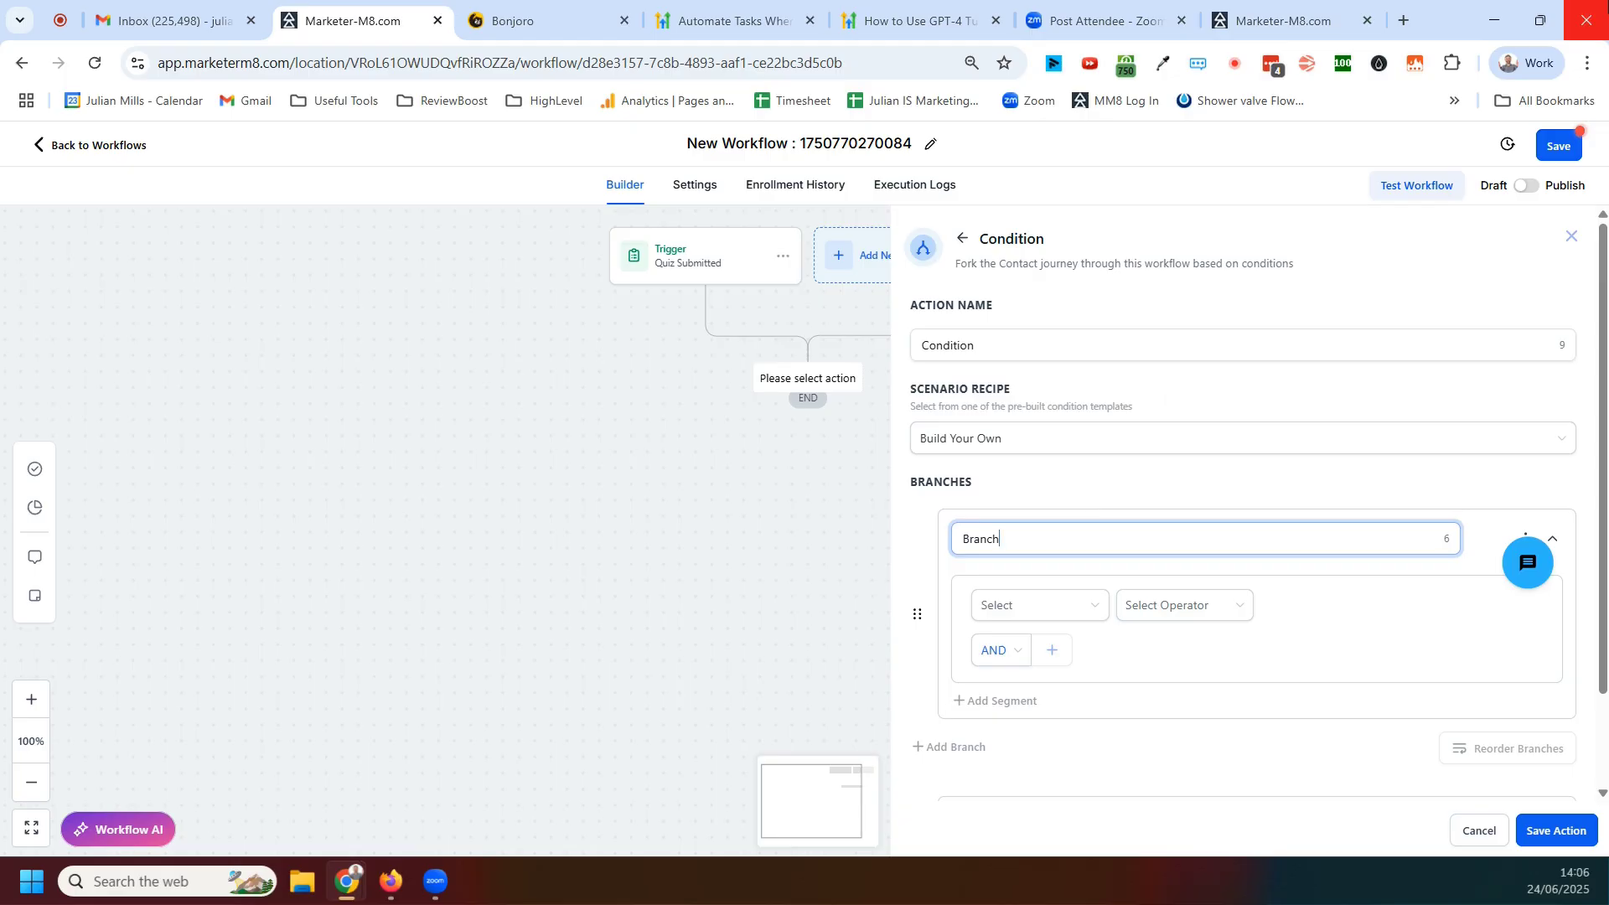
pyautogui.press('BackSpace')
pyautogui.press('BackSpace')
pyautogui.press('BackSpace')
pyautogui.write('Score 1')
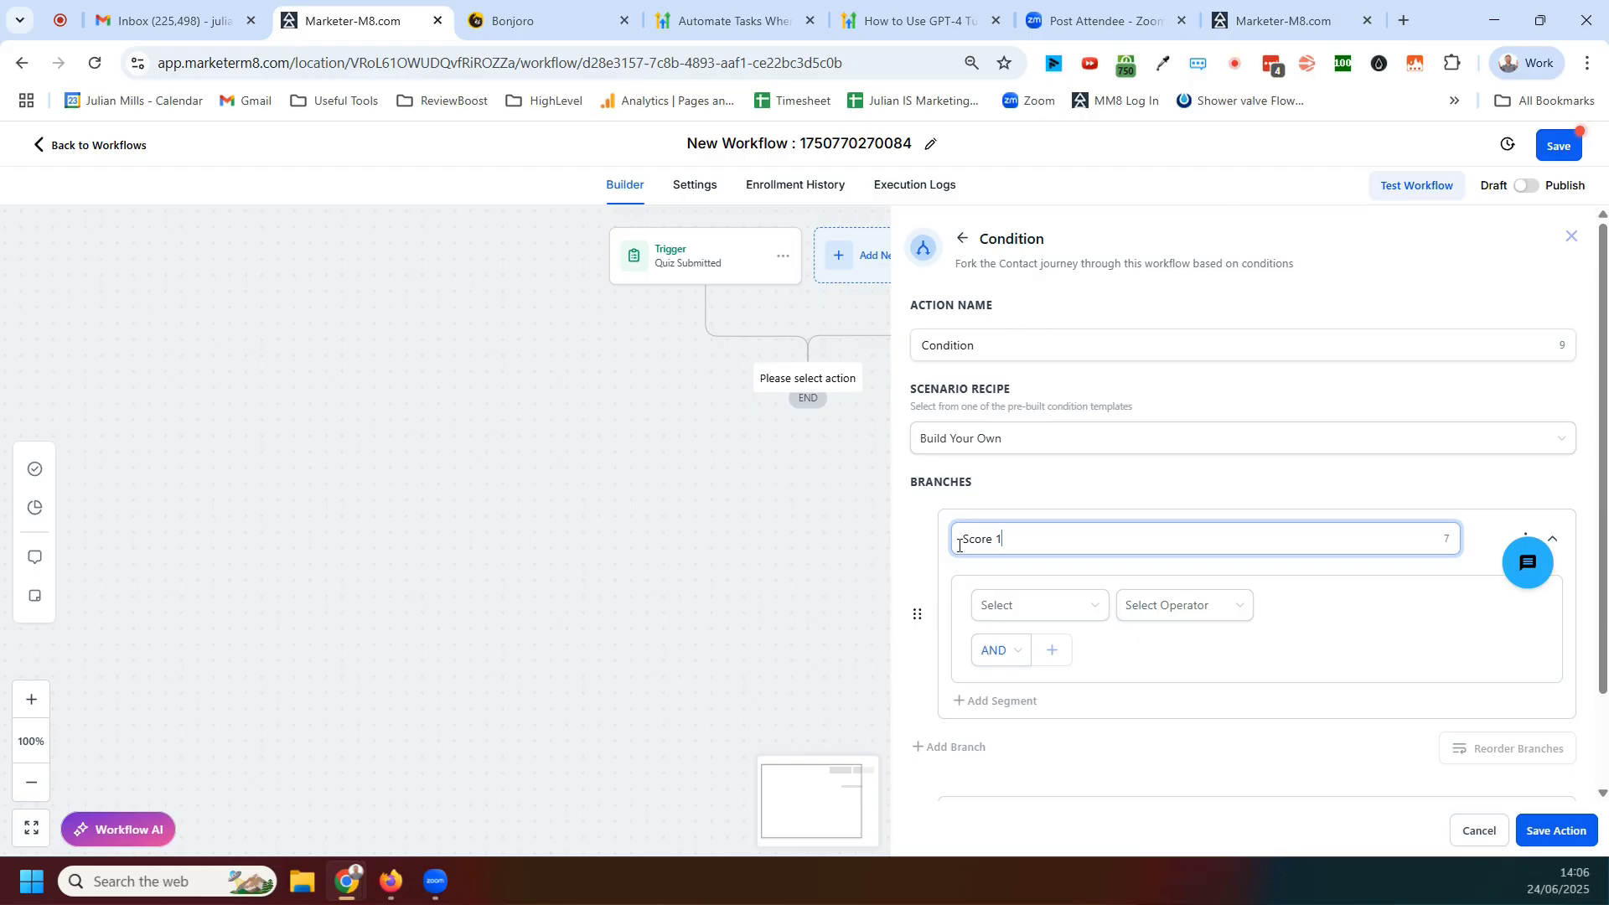
pyautogui.write('uiz')
# Browse the branch's condition fields under Workflow Trigger and contact details, then discard the condition
pyautogui.click(1079, 610)
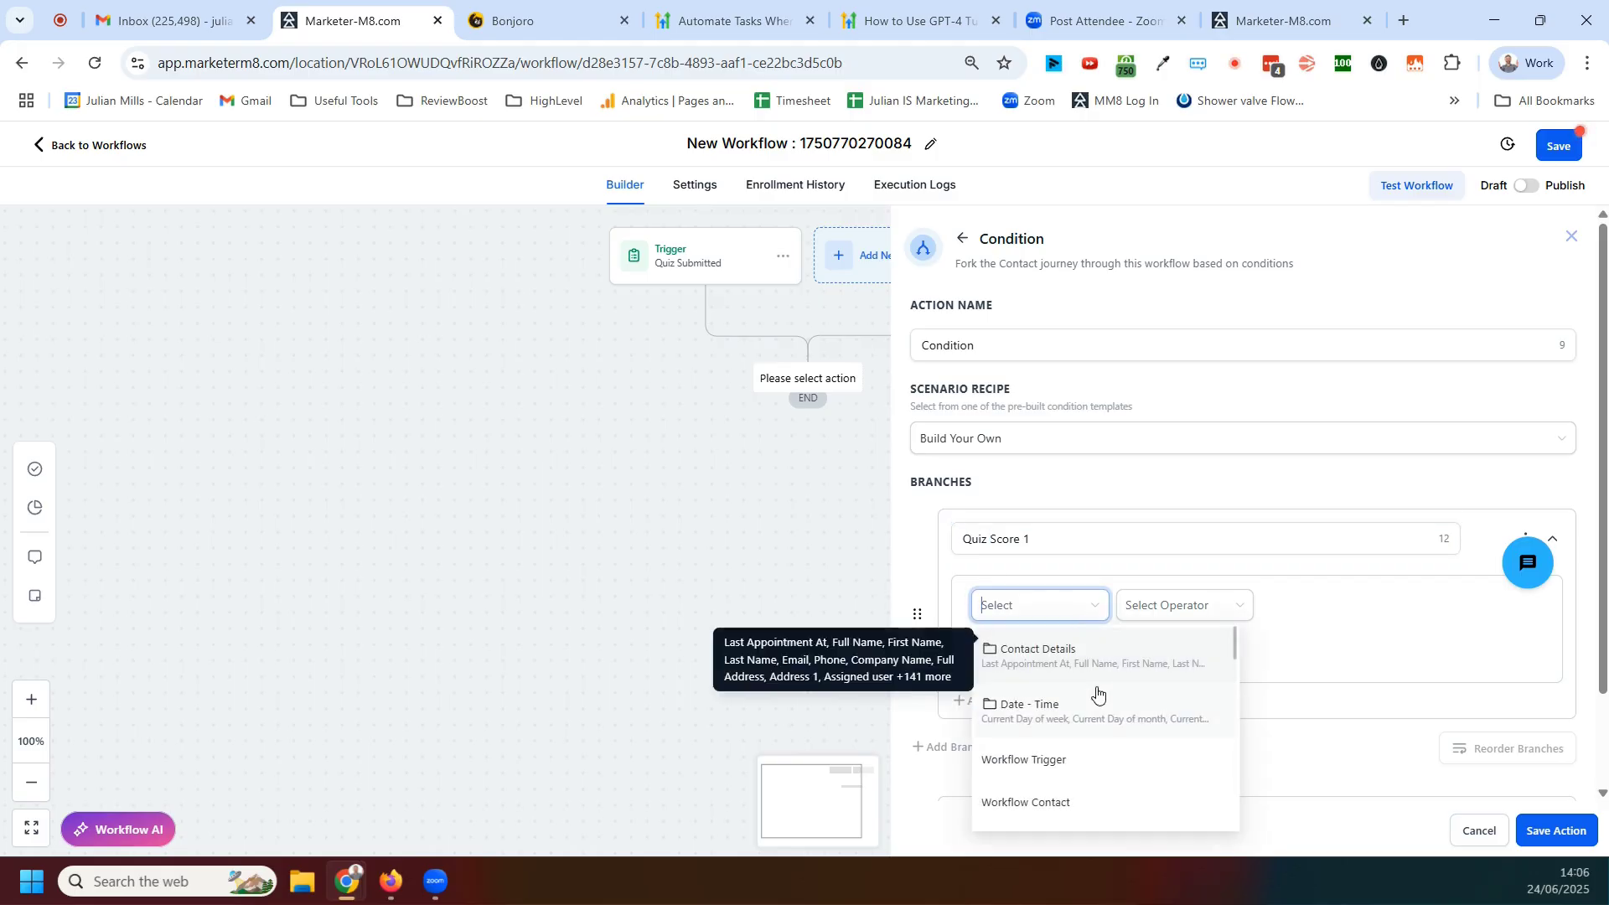
pyautogui.click(1045, 760)
pyautogui.click(1173, 610)
pyautogui.click(1167, 643)
pyautogui.click(1331, 619)
pyautogui.click(1103, 605)
pyautogui.scroll(-2, 1117, 687)
pyautogui.scroll(-5, 1131, 687)
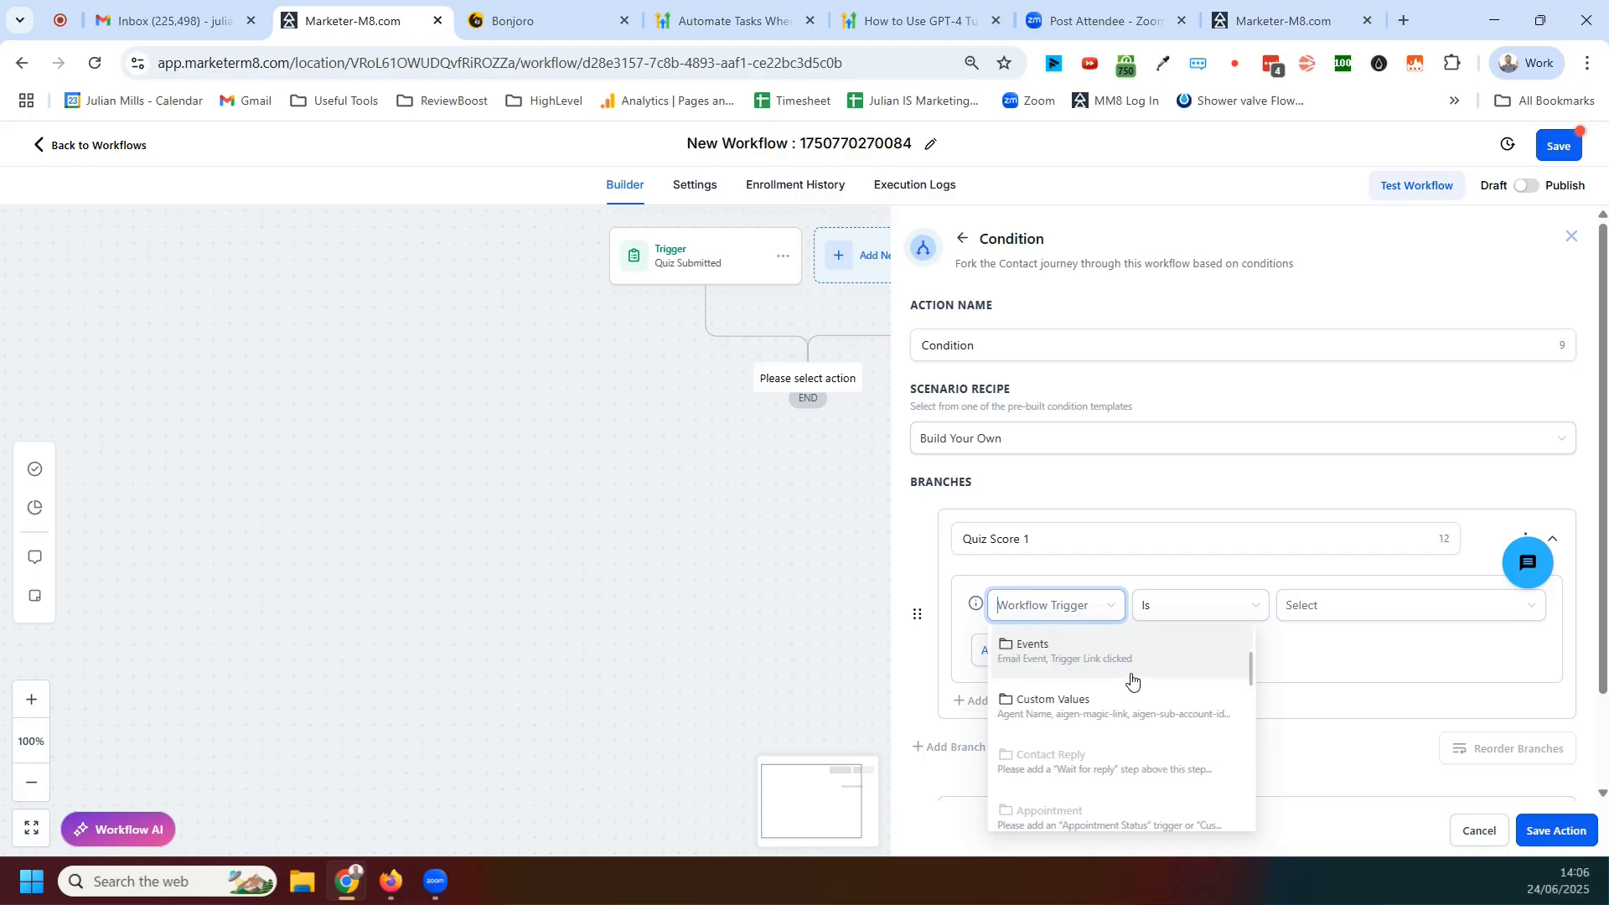
pyautogui.scroll(6, 1153, 698)
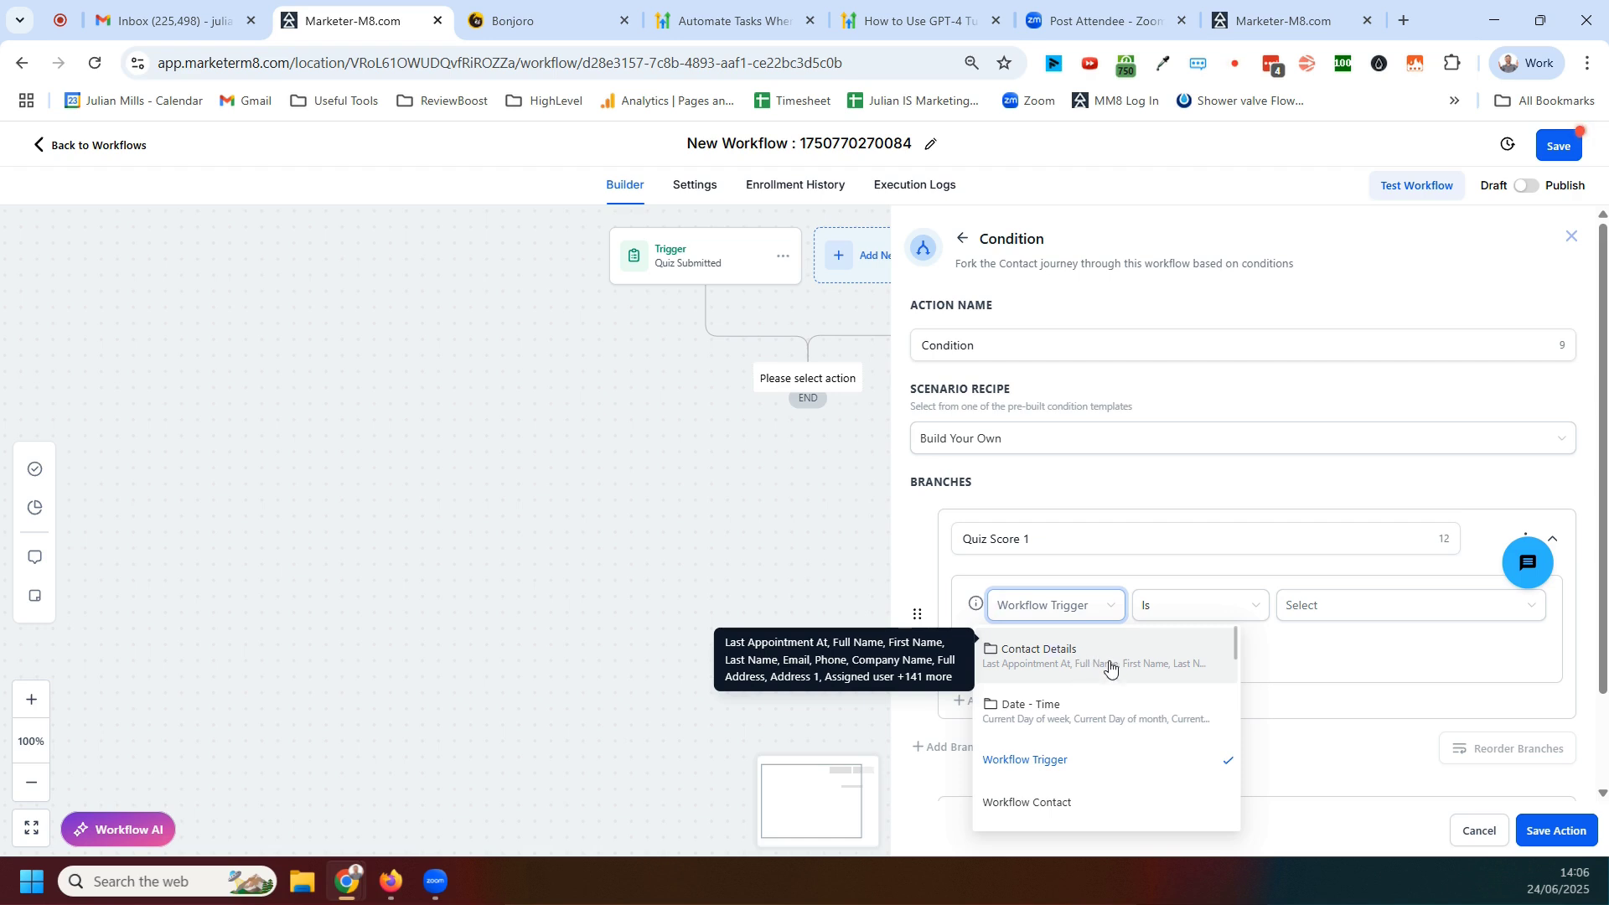
pyautogui.click(1111, 670)
pyautogui.scroll(-10, 1140, 704)
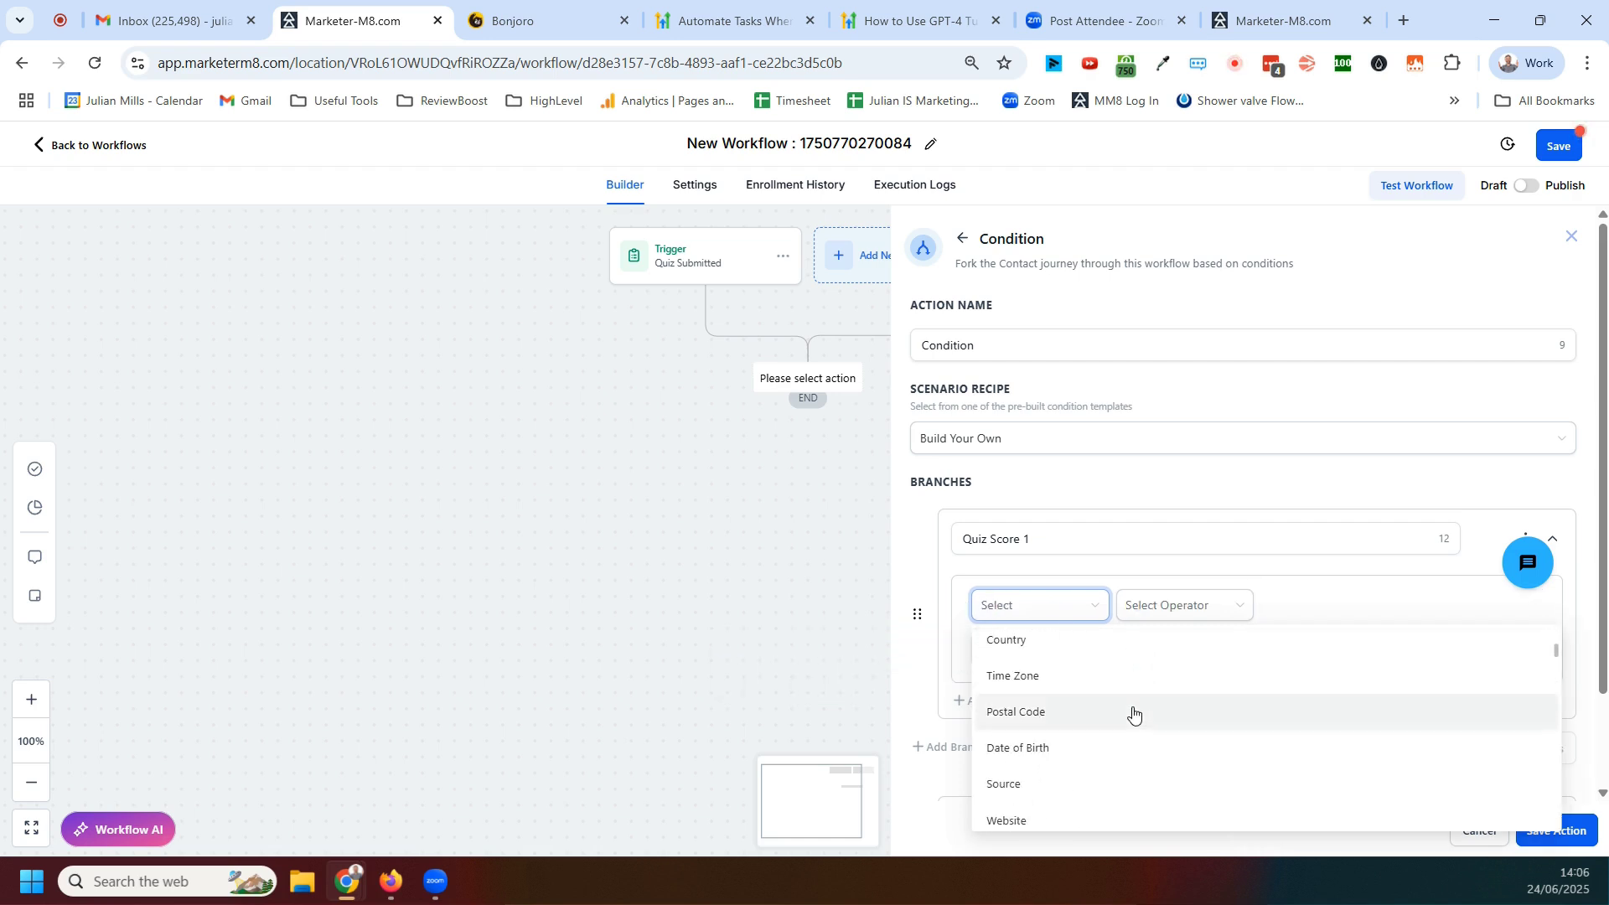
pyautogui.scroll(-15, 1153, 700)
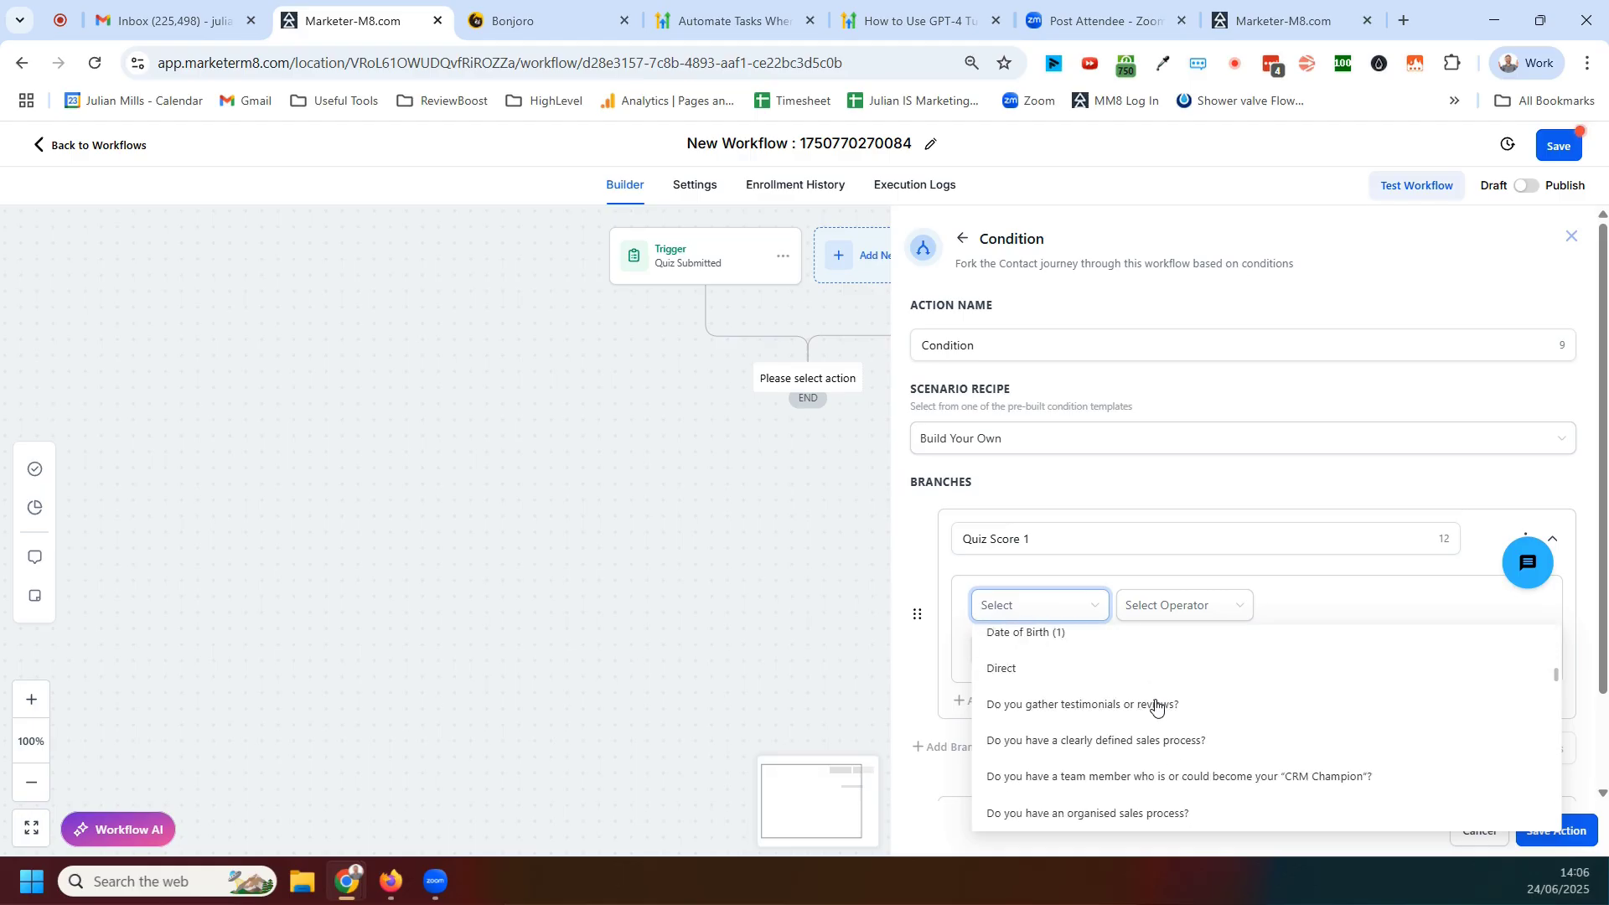
pyautogui.scroll(-3, 1158, 709)
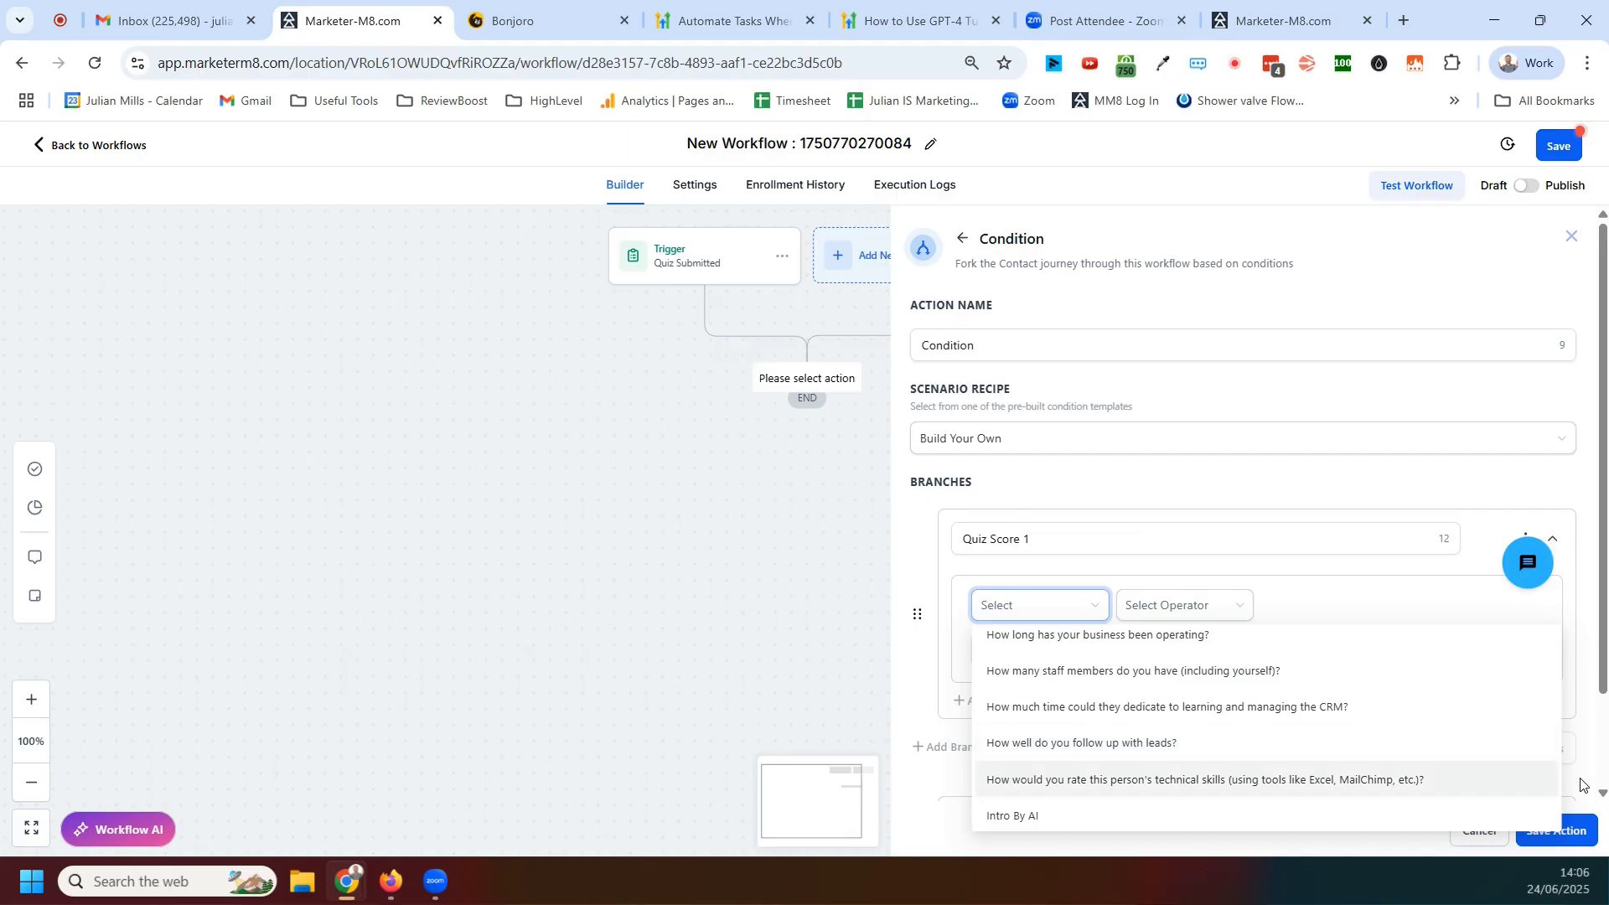
pyautogui.click(1572, 237)
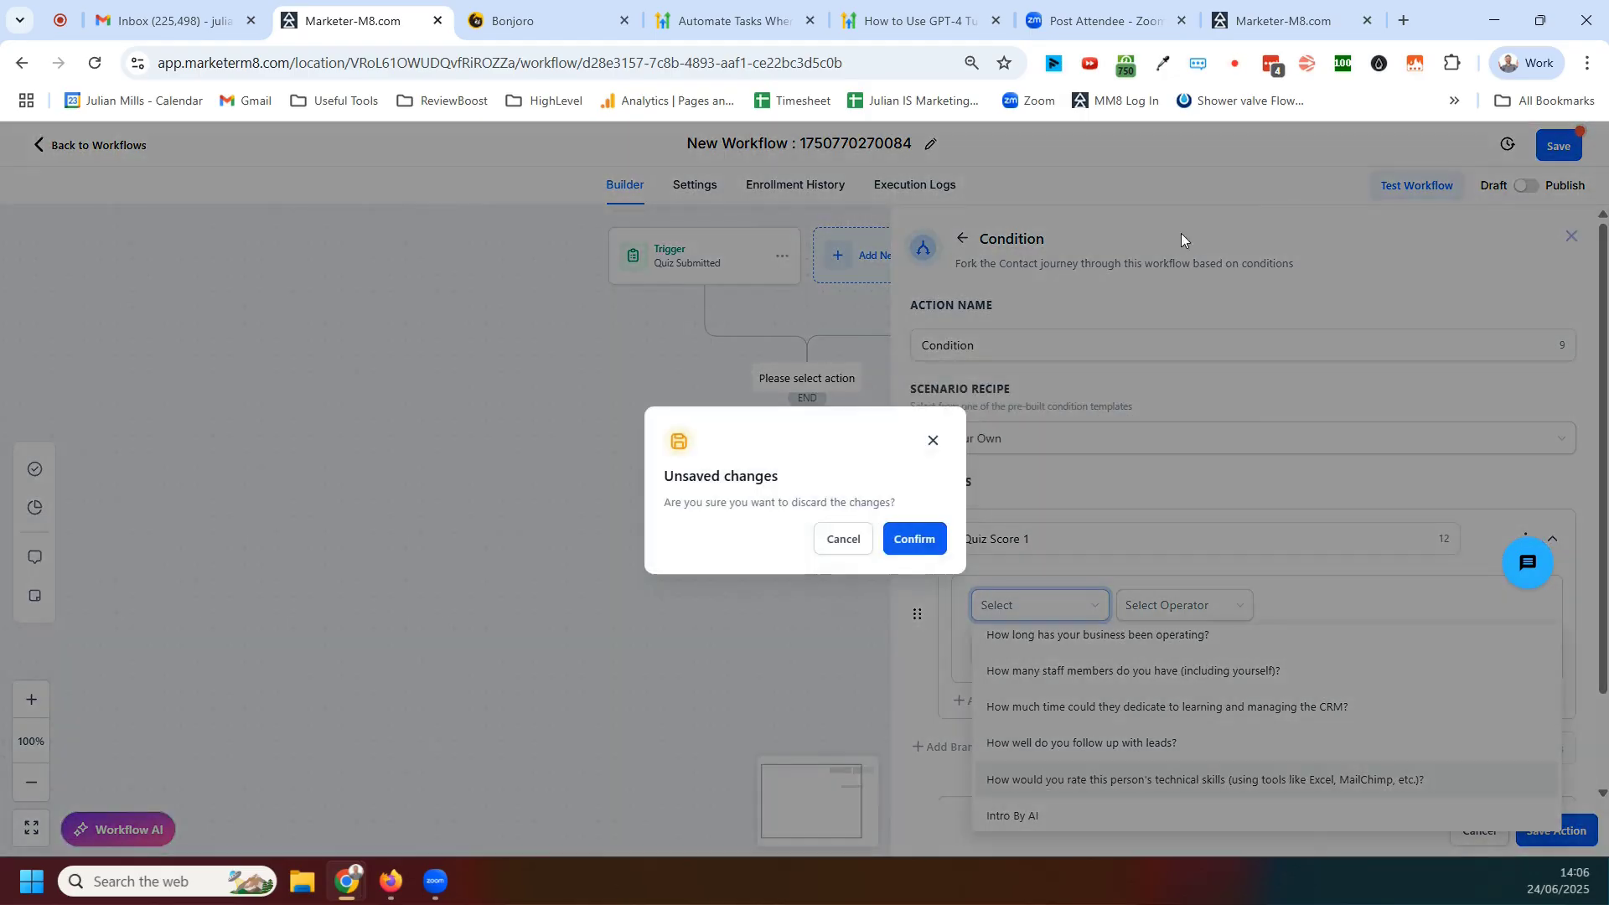
pyautogui.click(931, 542)
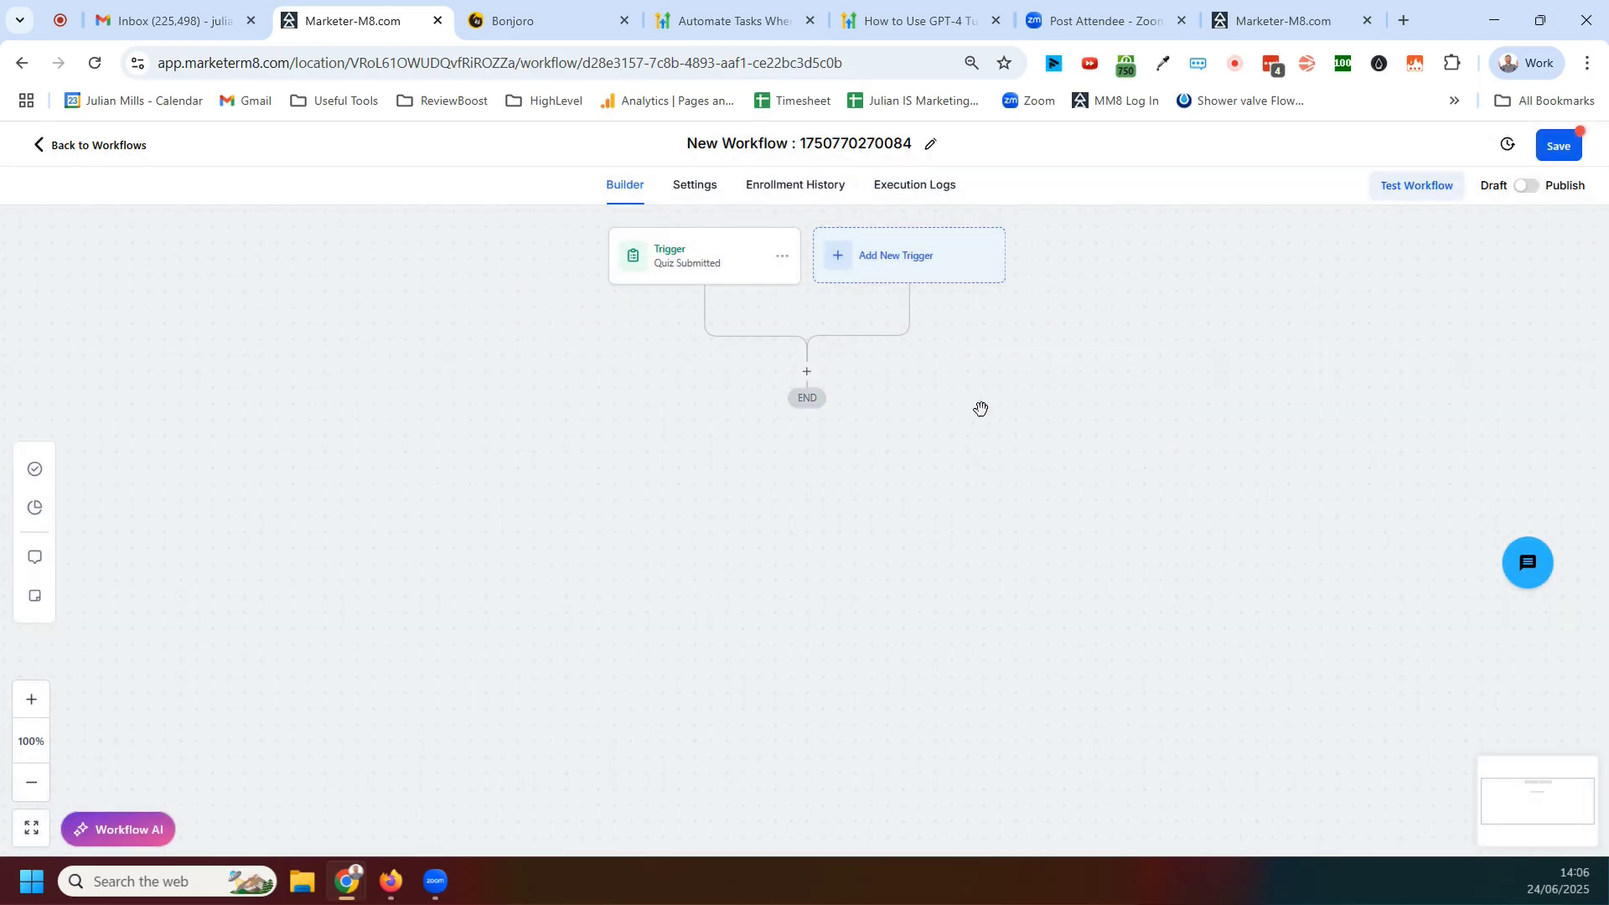
# Add a trigger filter where Internal Capabilities Score is greater than 50, and save the trigger
pyautogui.click(736, 264)
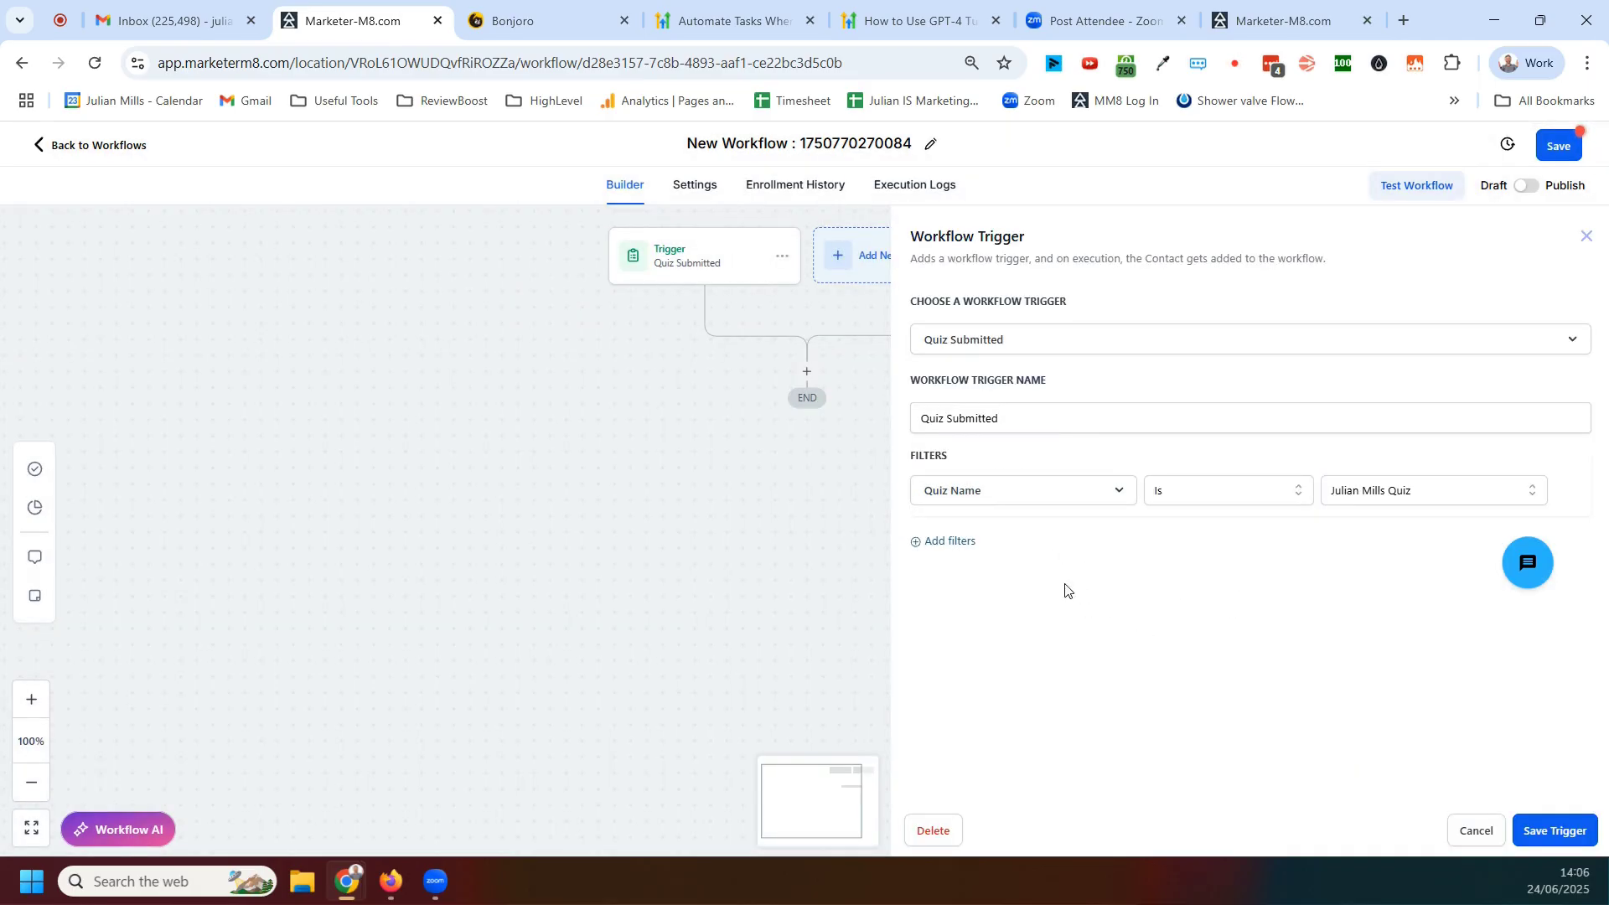
pyautogui.click(952, 541)
pyautogui.click(1064, 538)
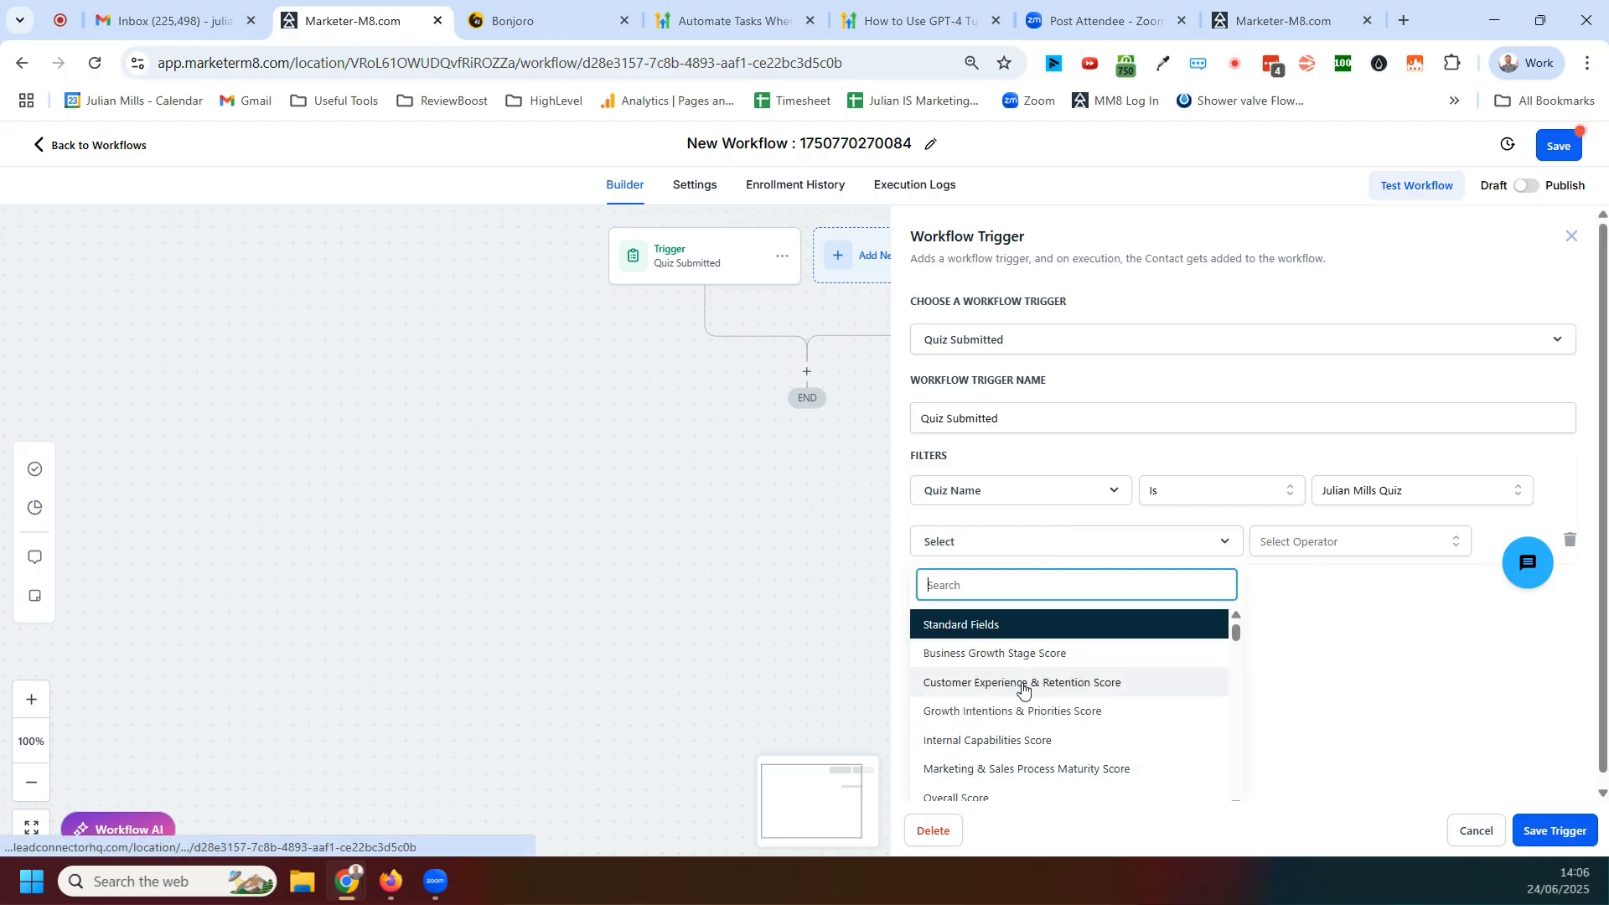
pyautogui.click(1009, 744)
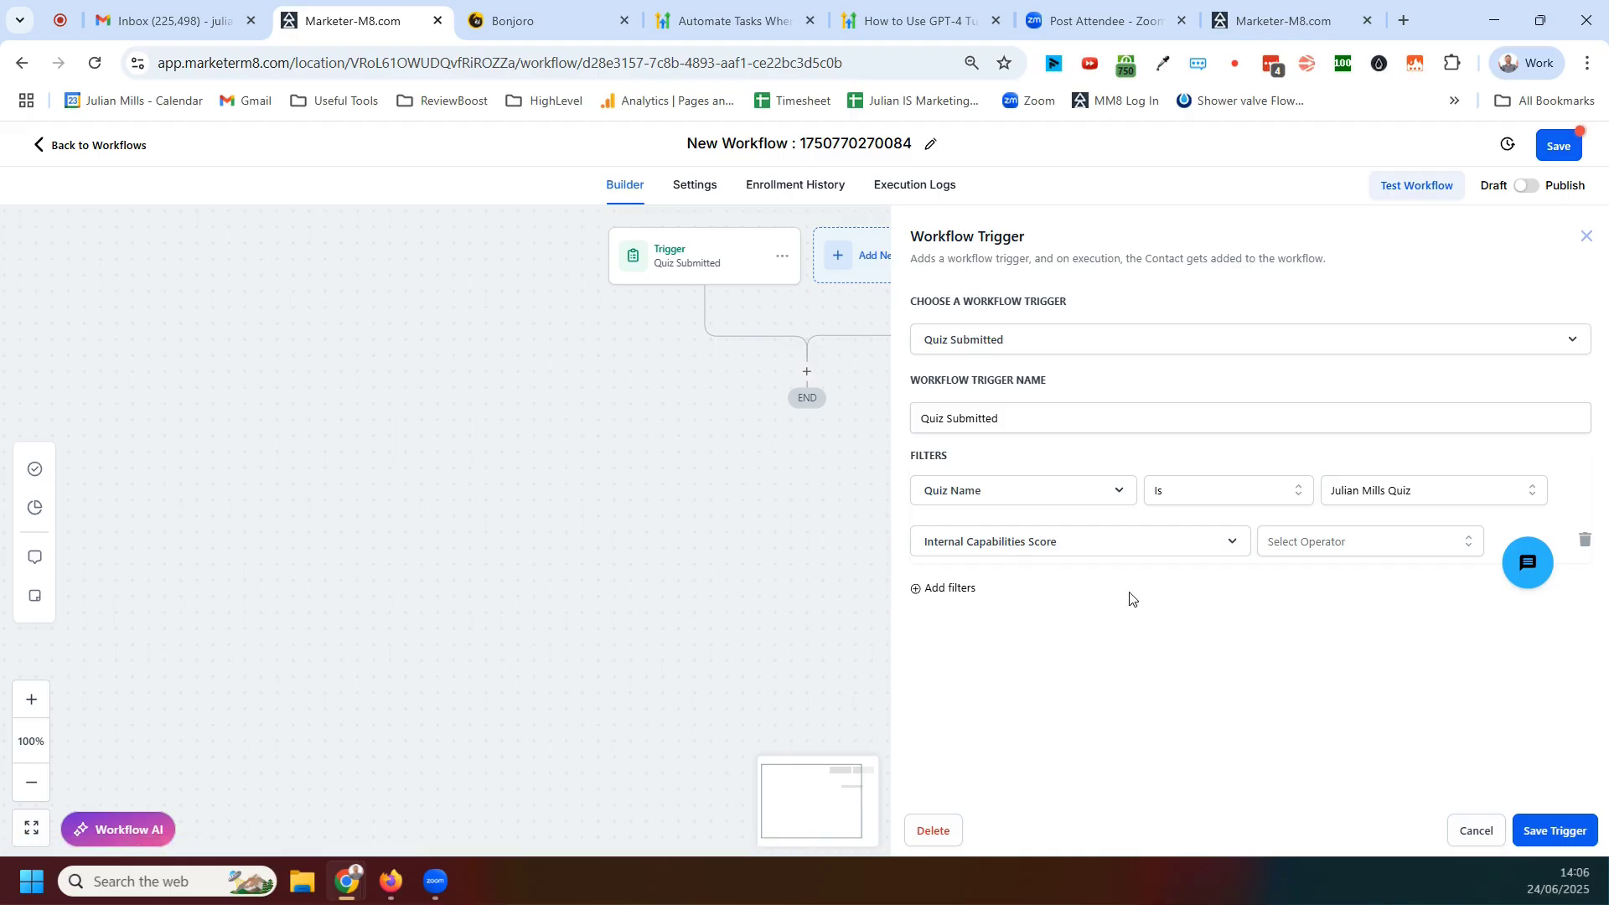
pyautogui.click(1422, 549)
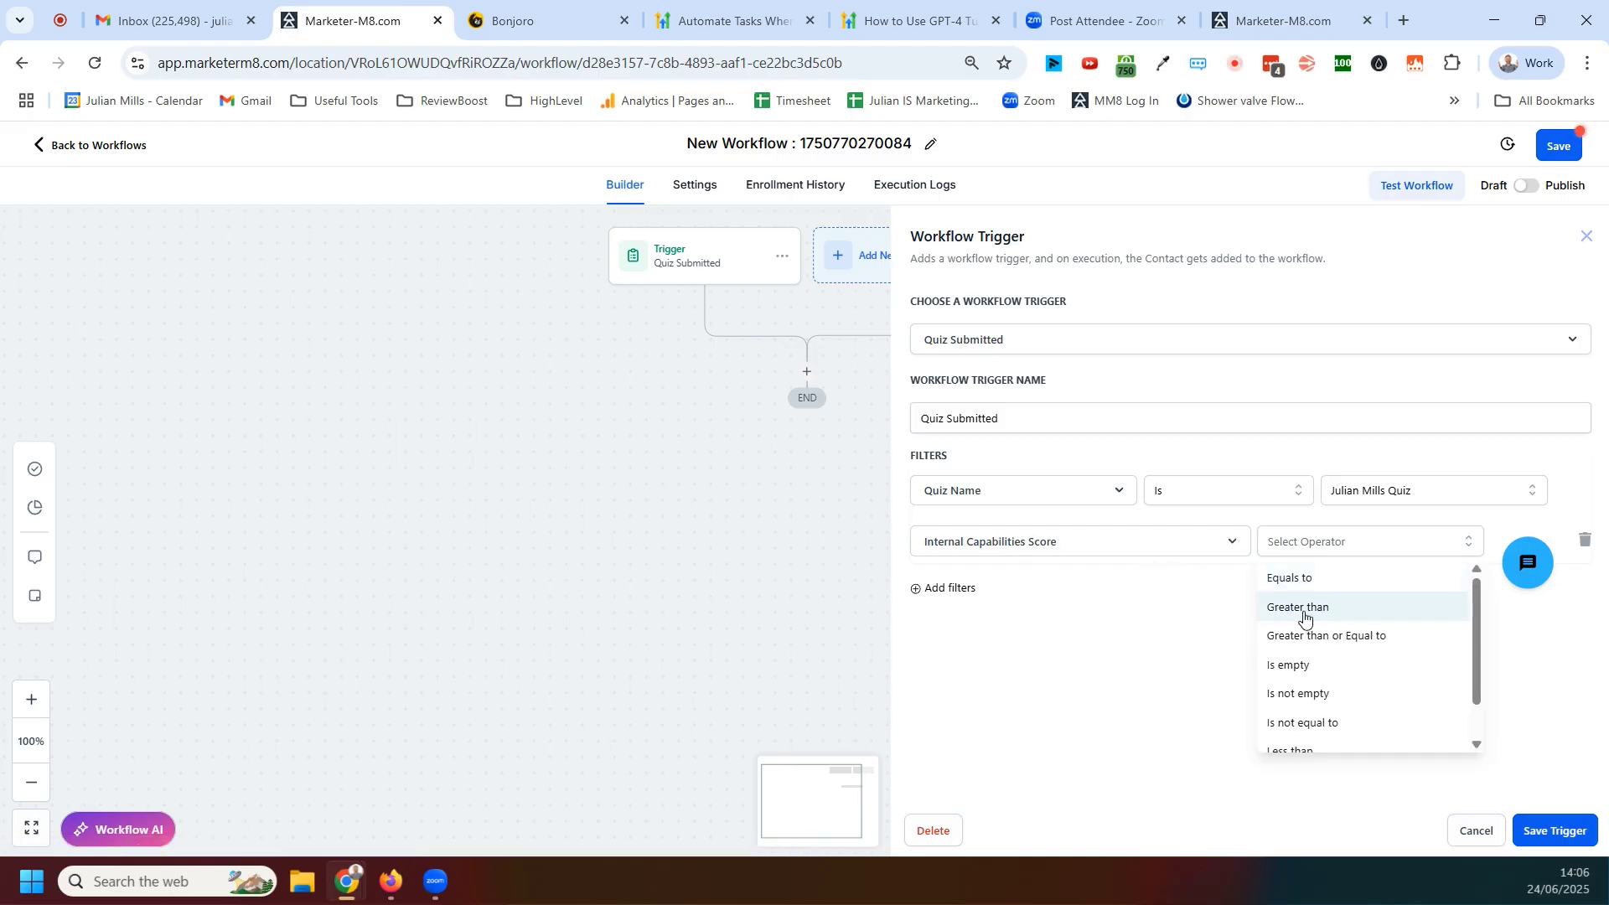
pyautogui.click(1304, 617)
pyautogui.click(1455, 553)
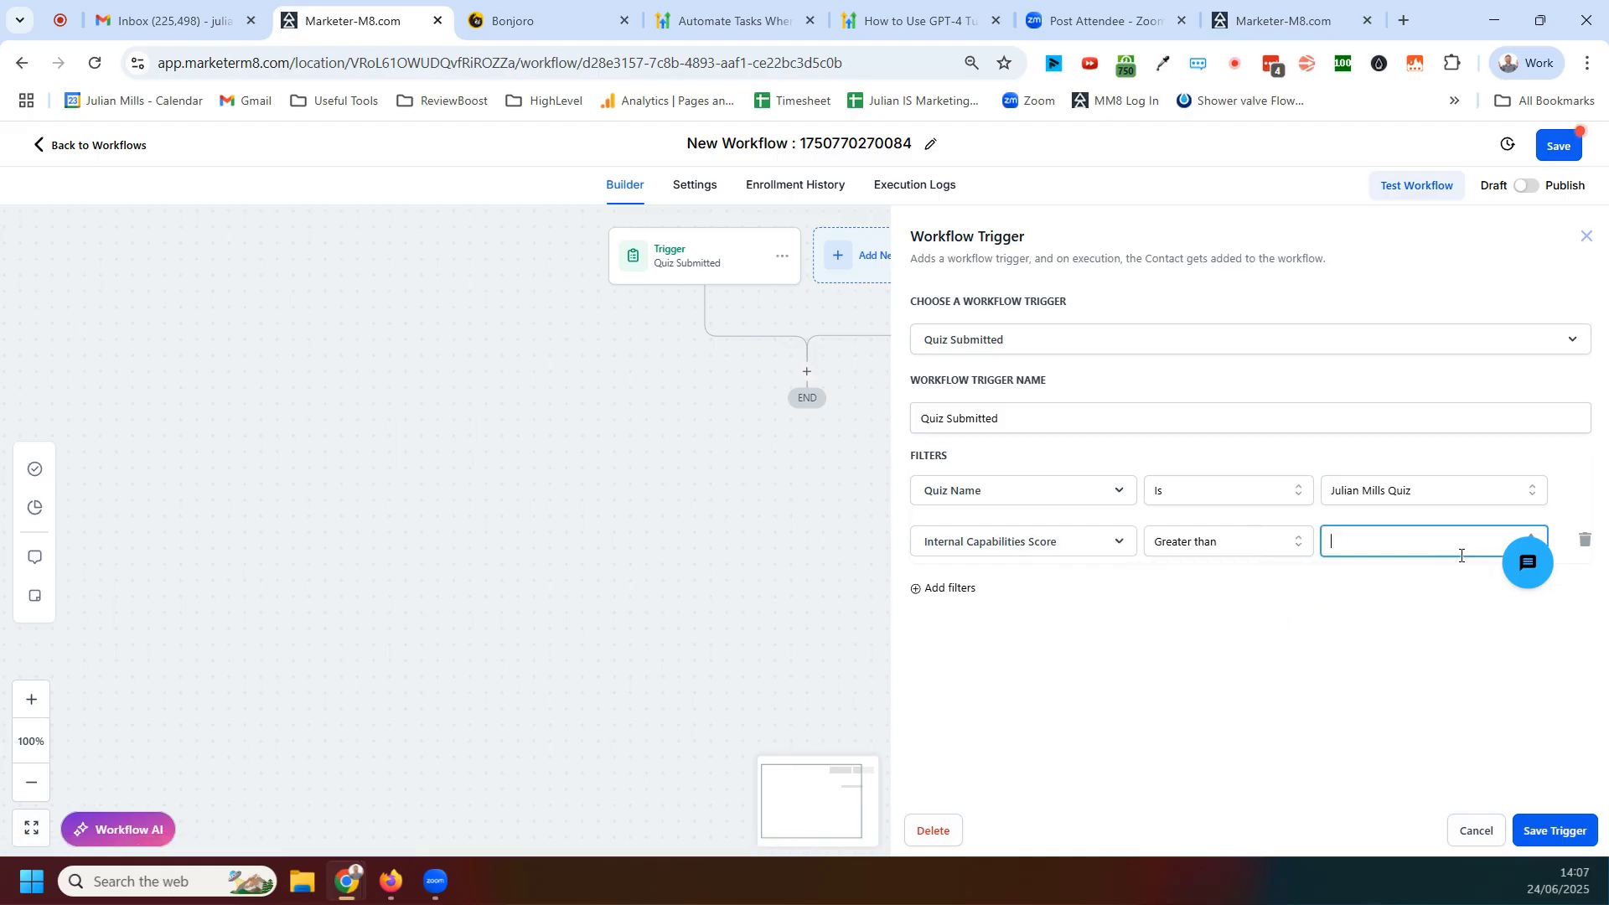
pyautogui.write('5')
pyautogui.click(1550, 830)
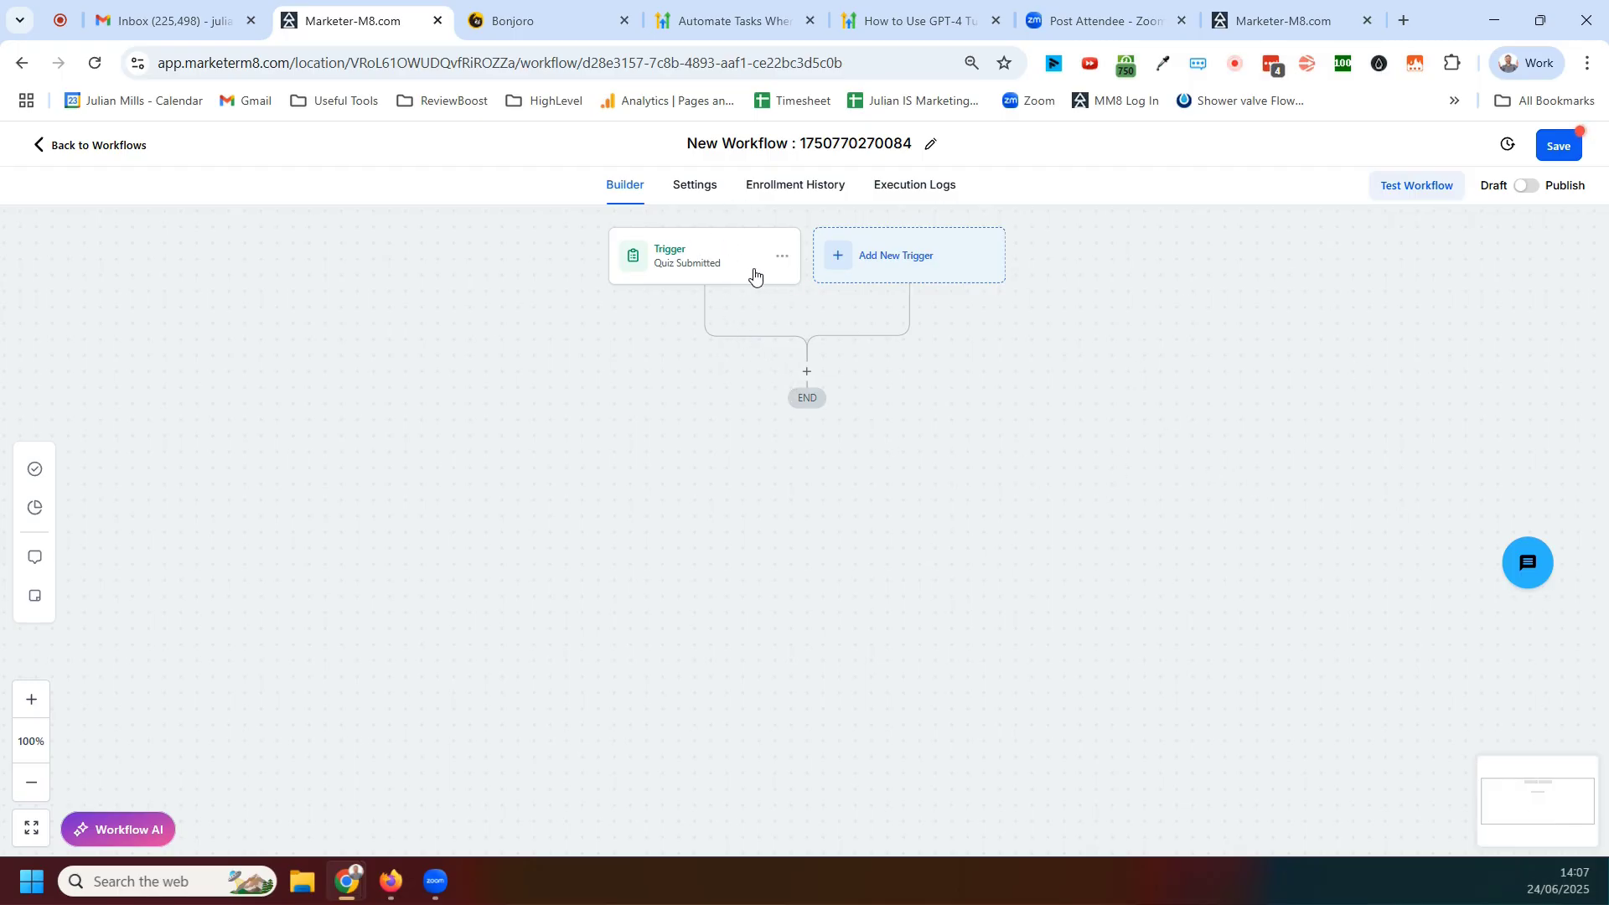
pyautogui.click(737, 281)
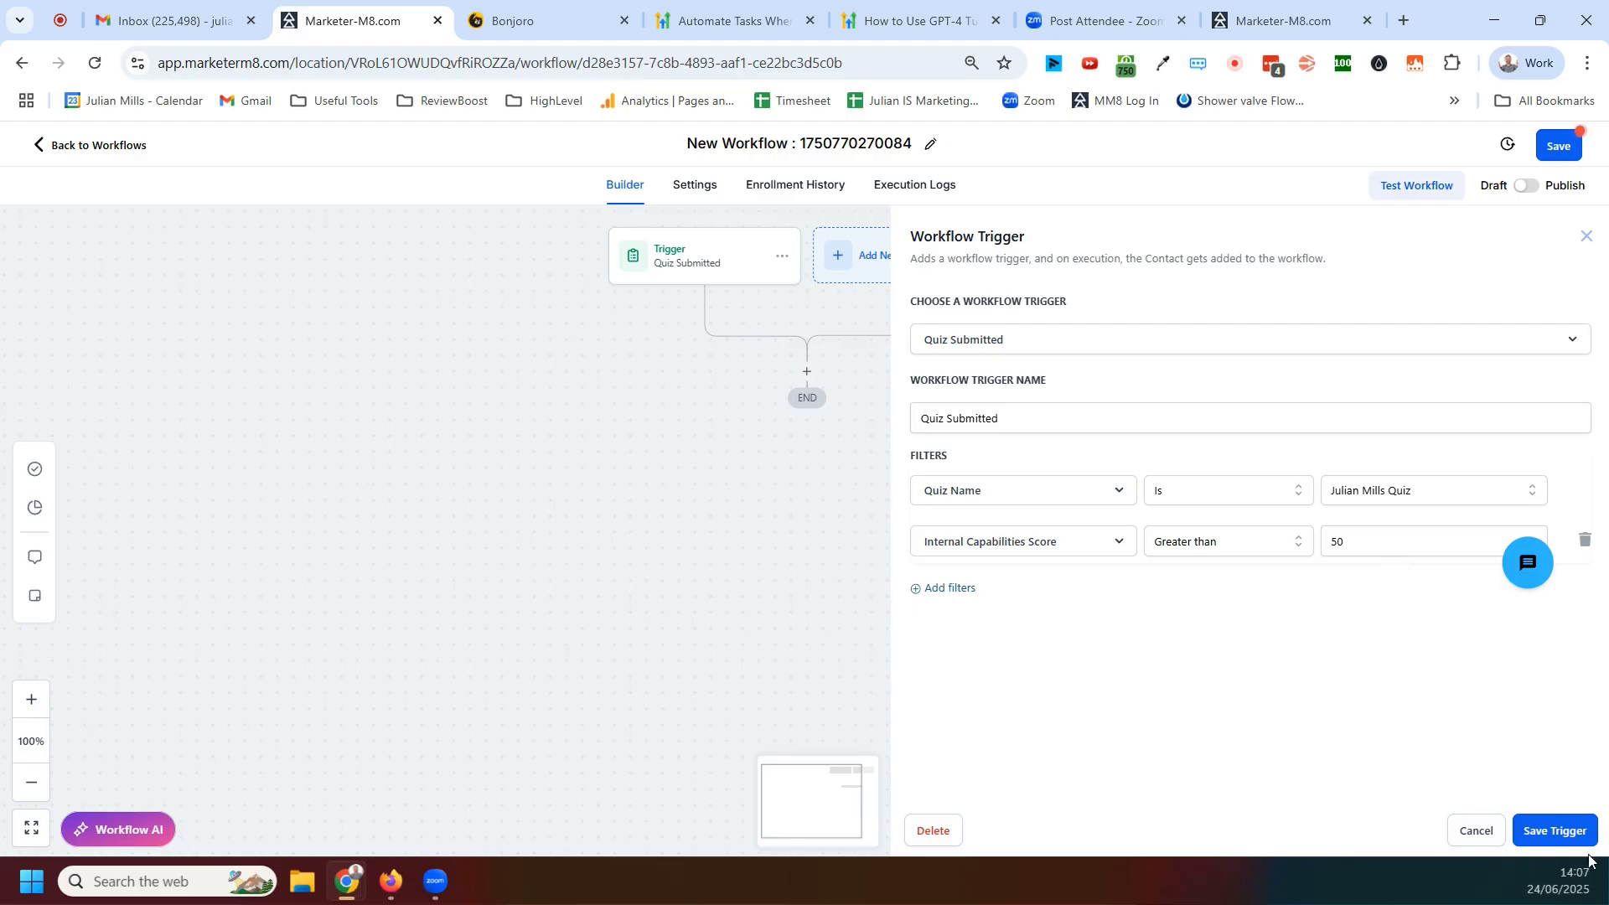
pyautogui.click(1555, 832)
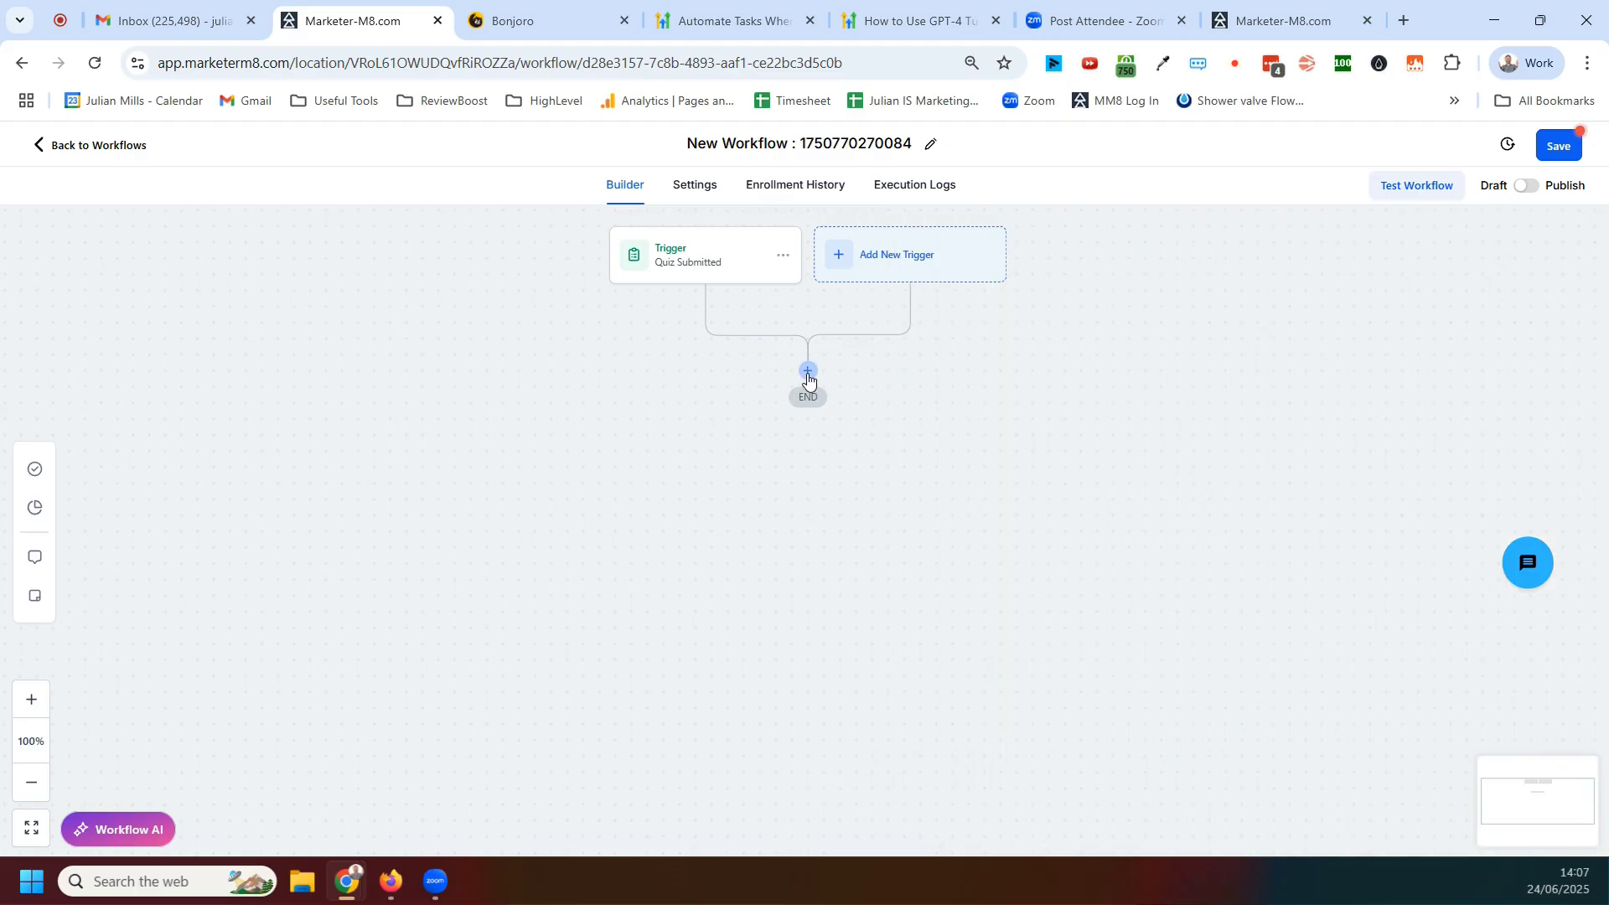
# Add an Update Contact Field action after the trigger and choose the Quiz Score field to update
pyautogui.click(807, 371)
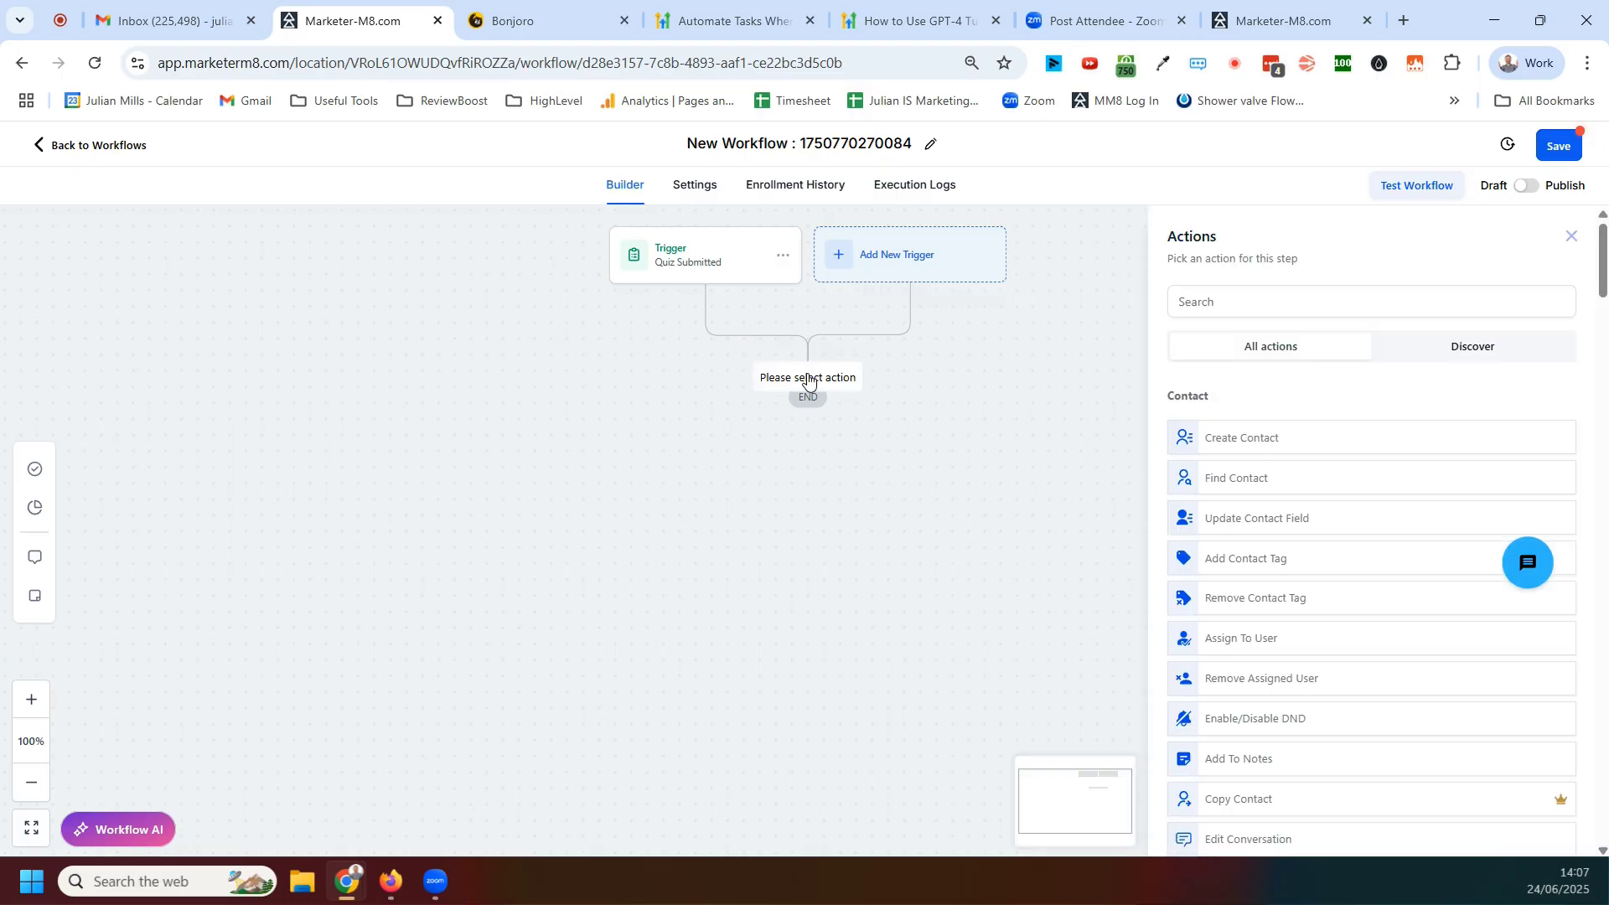
pyautogui.click(1248, 523)
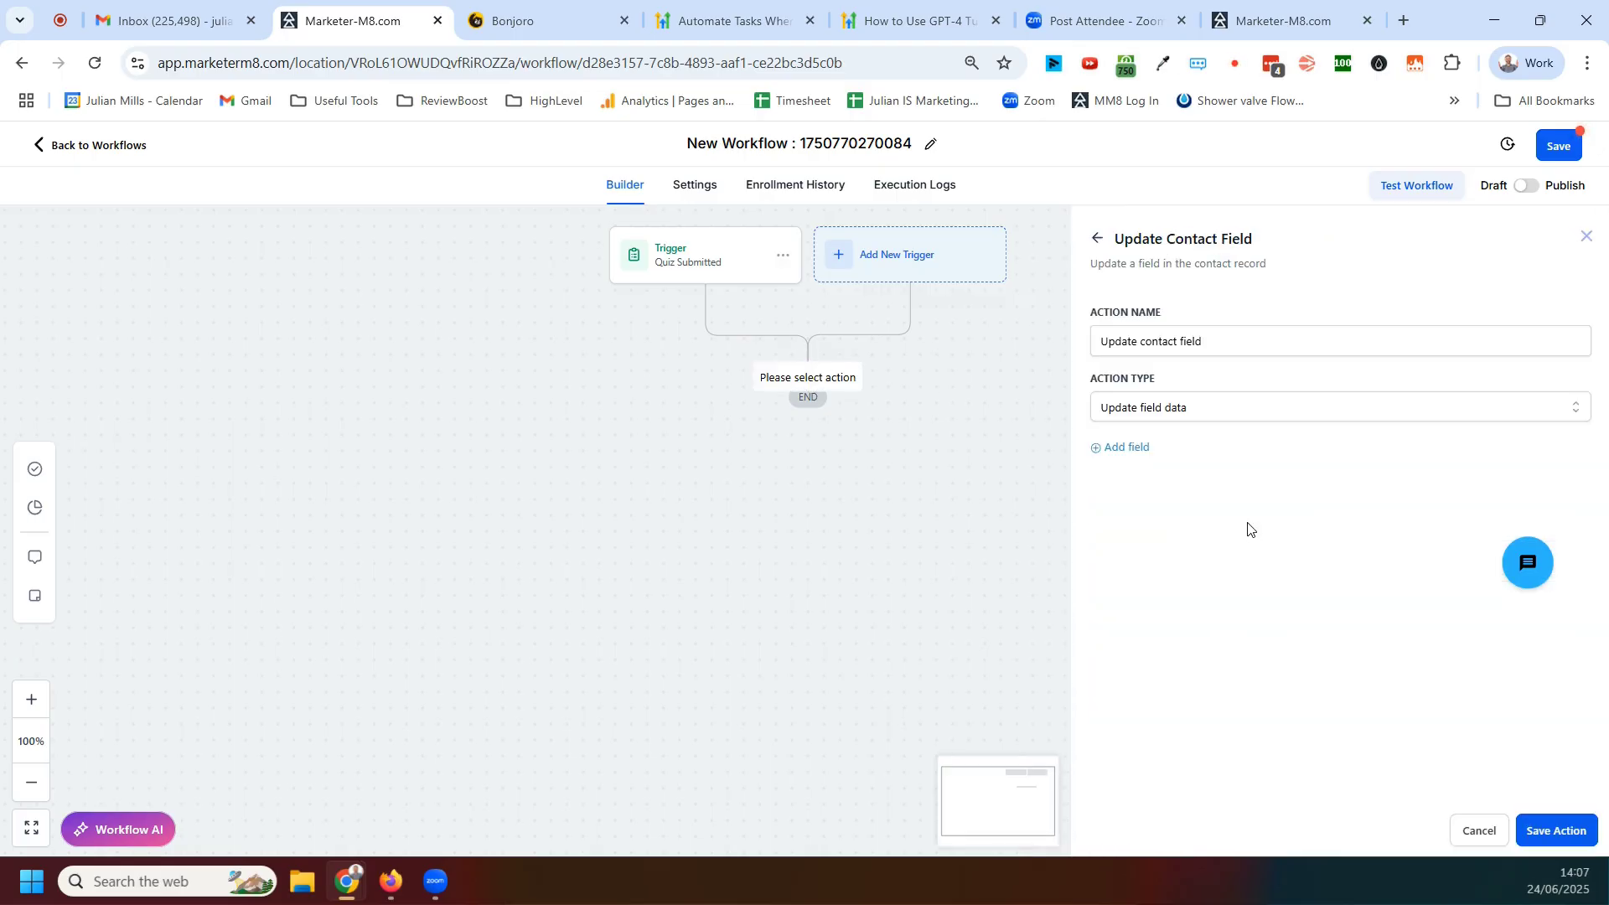
pyautogui.click(1125, 449)
pyautogui.click(1154, 480)
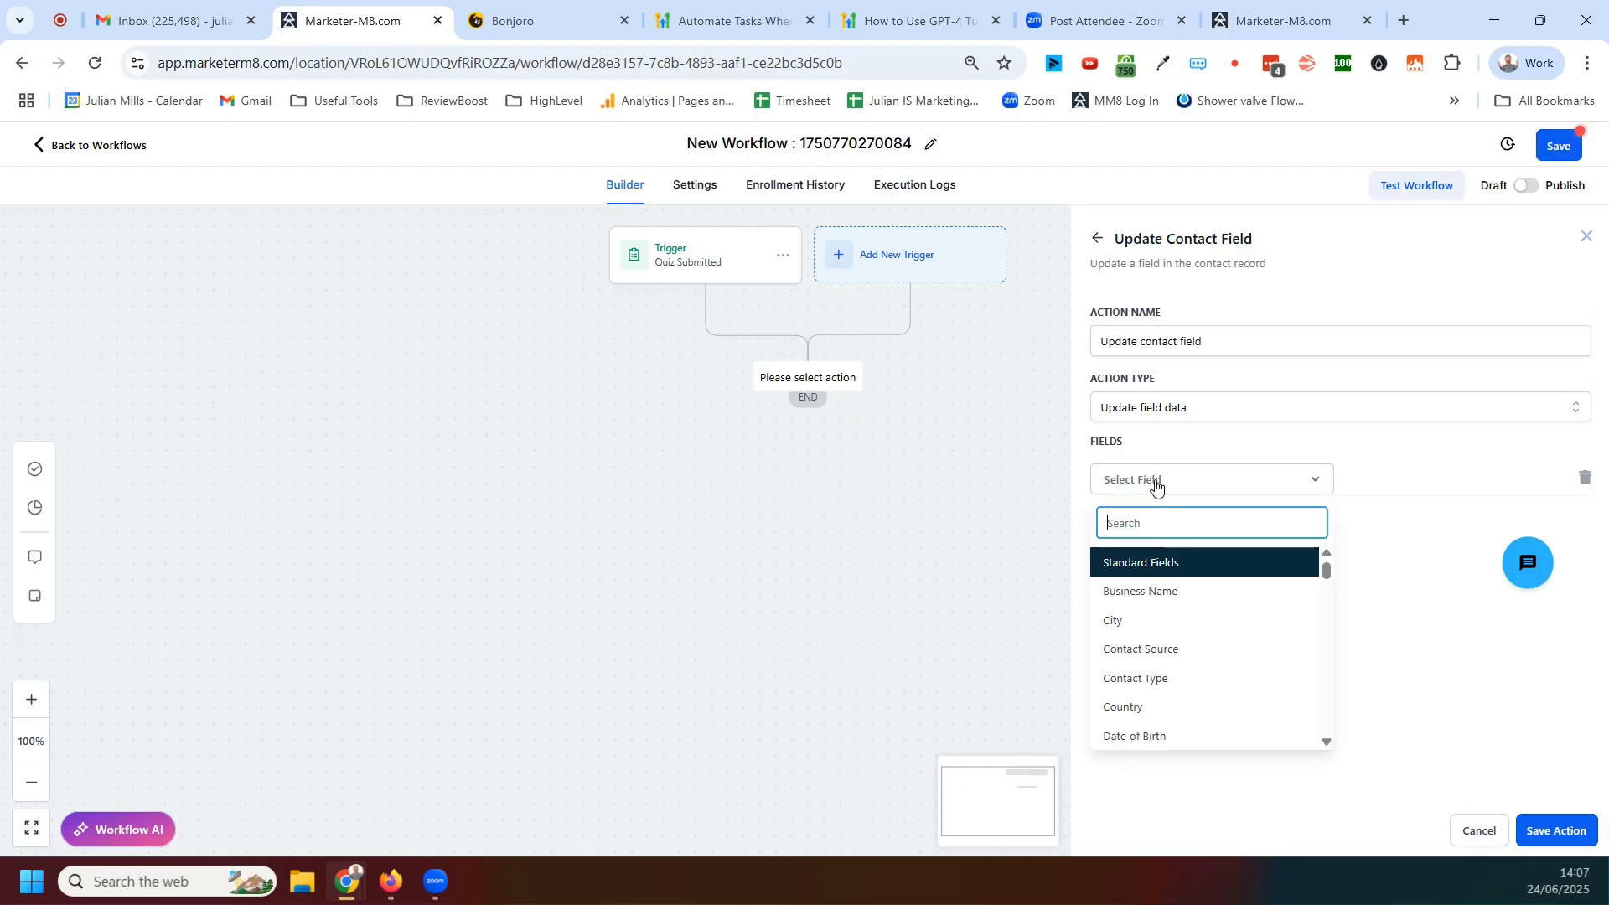
pyautogui.scroll(-15, 1228, 678)
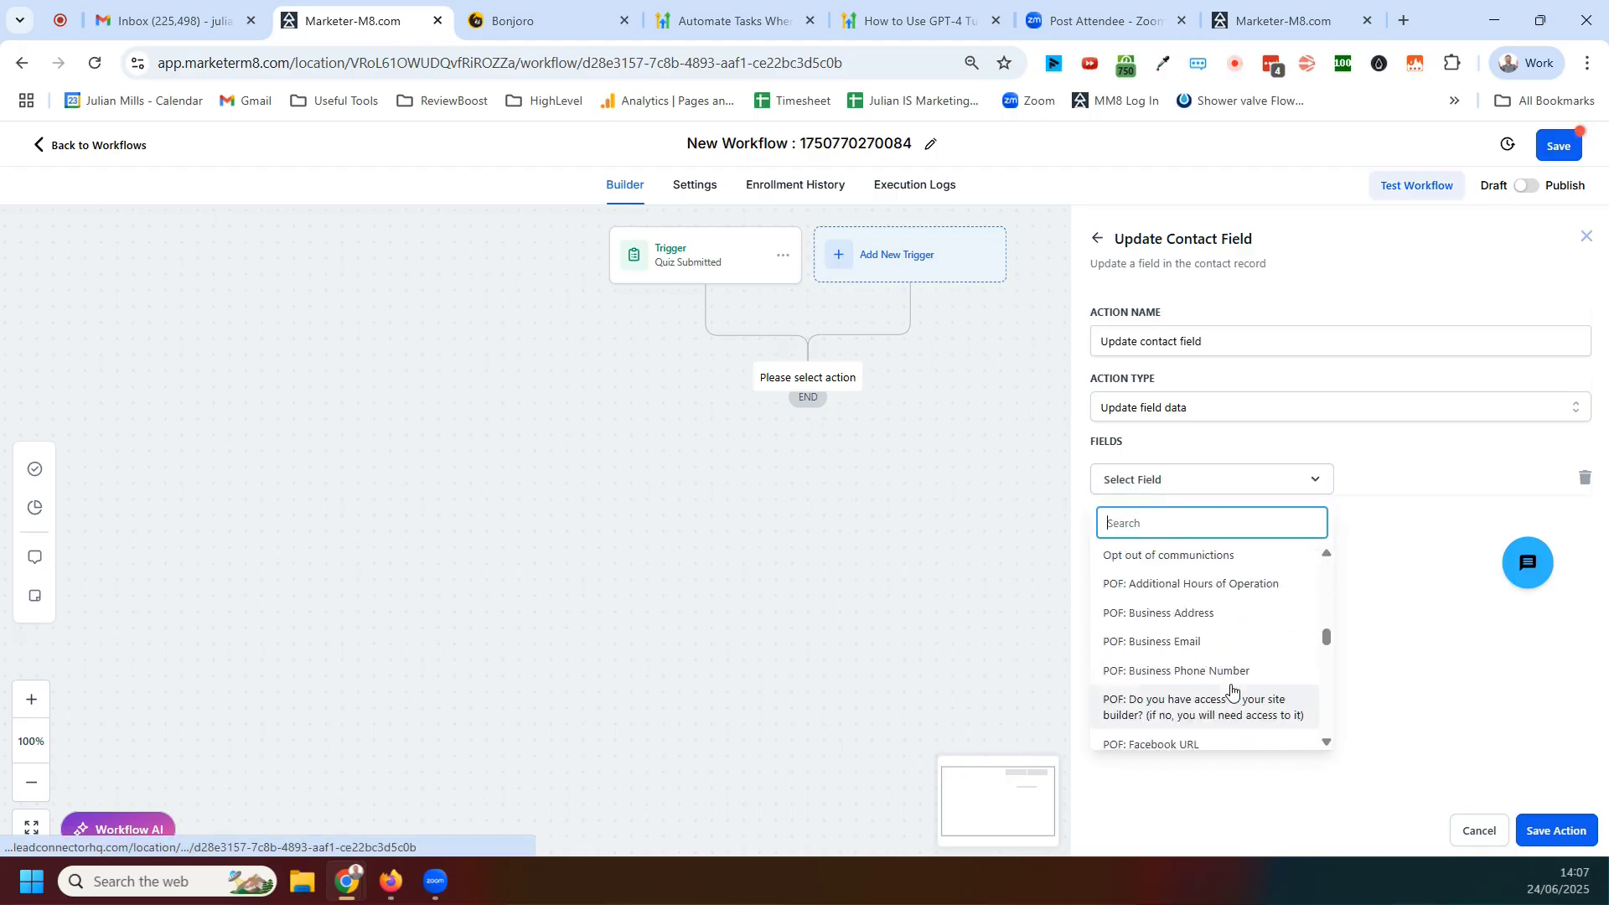
pyautogui.scroll(-10, 1236, 675)
pyautogui.scroll(5, 1240, 675)
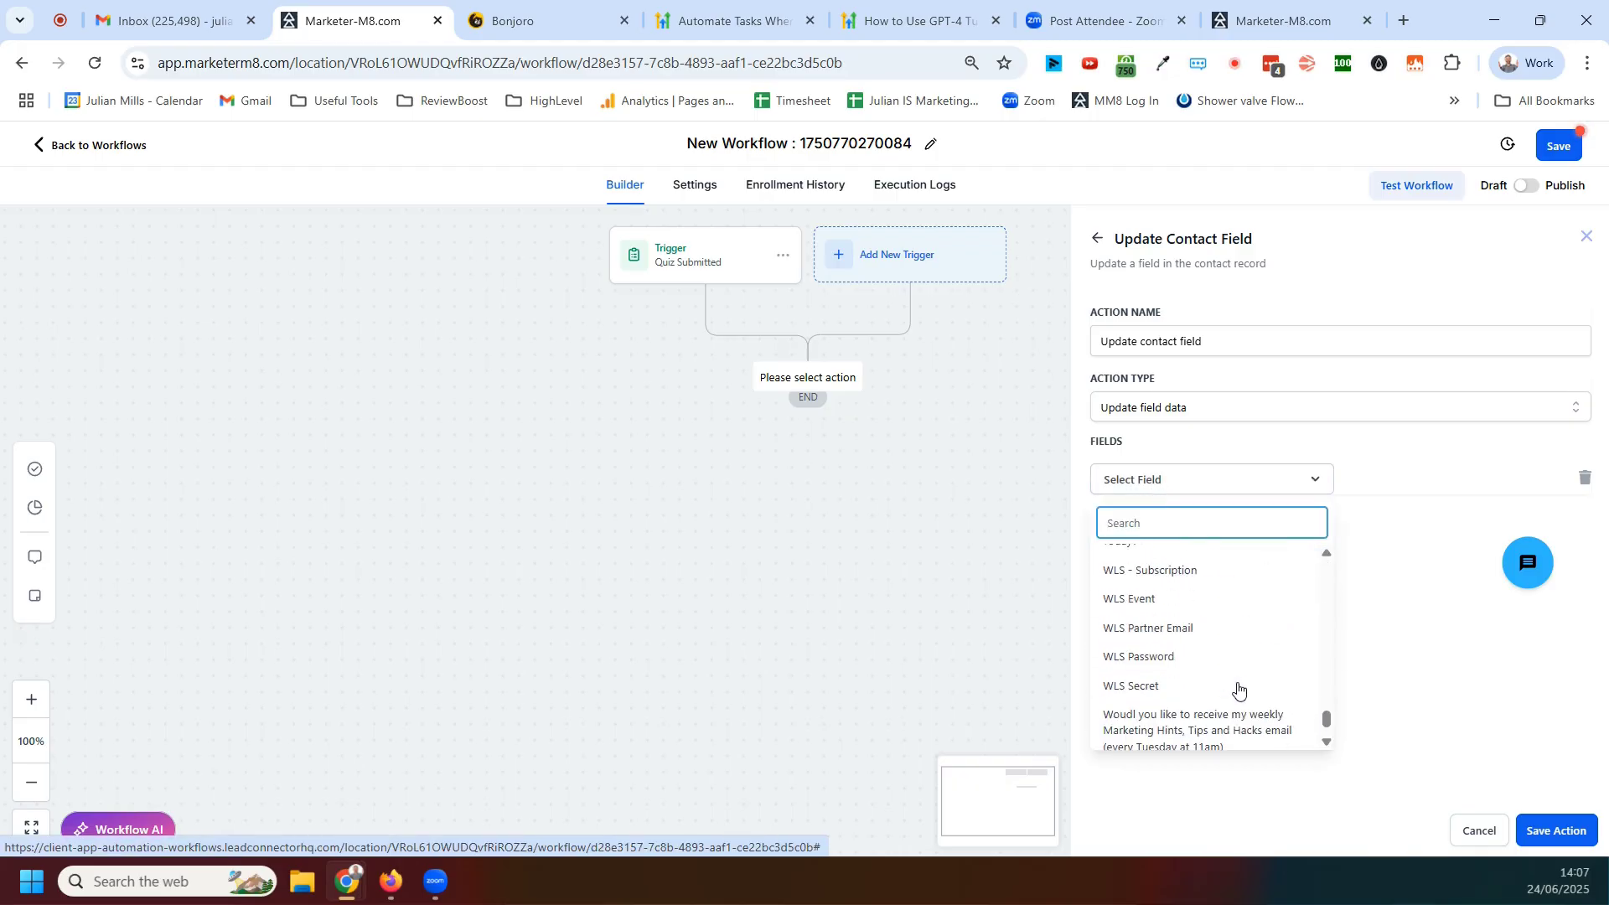
pyautogui.scroll(5, 1245, 683)
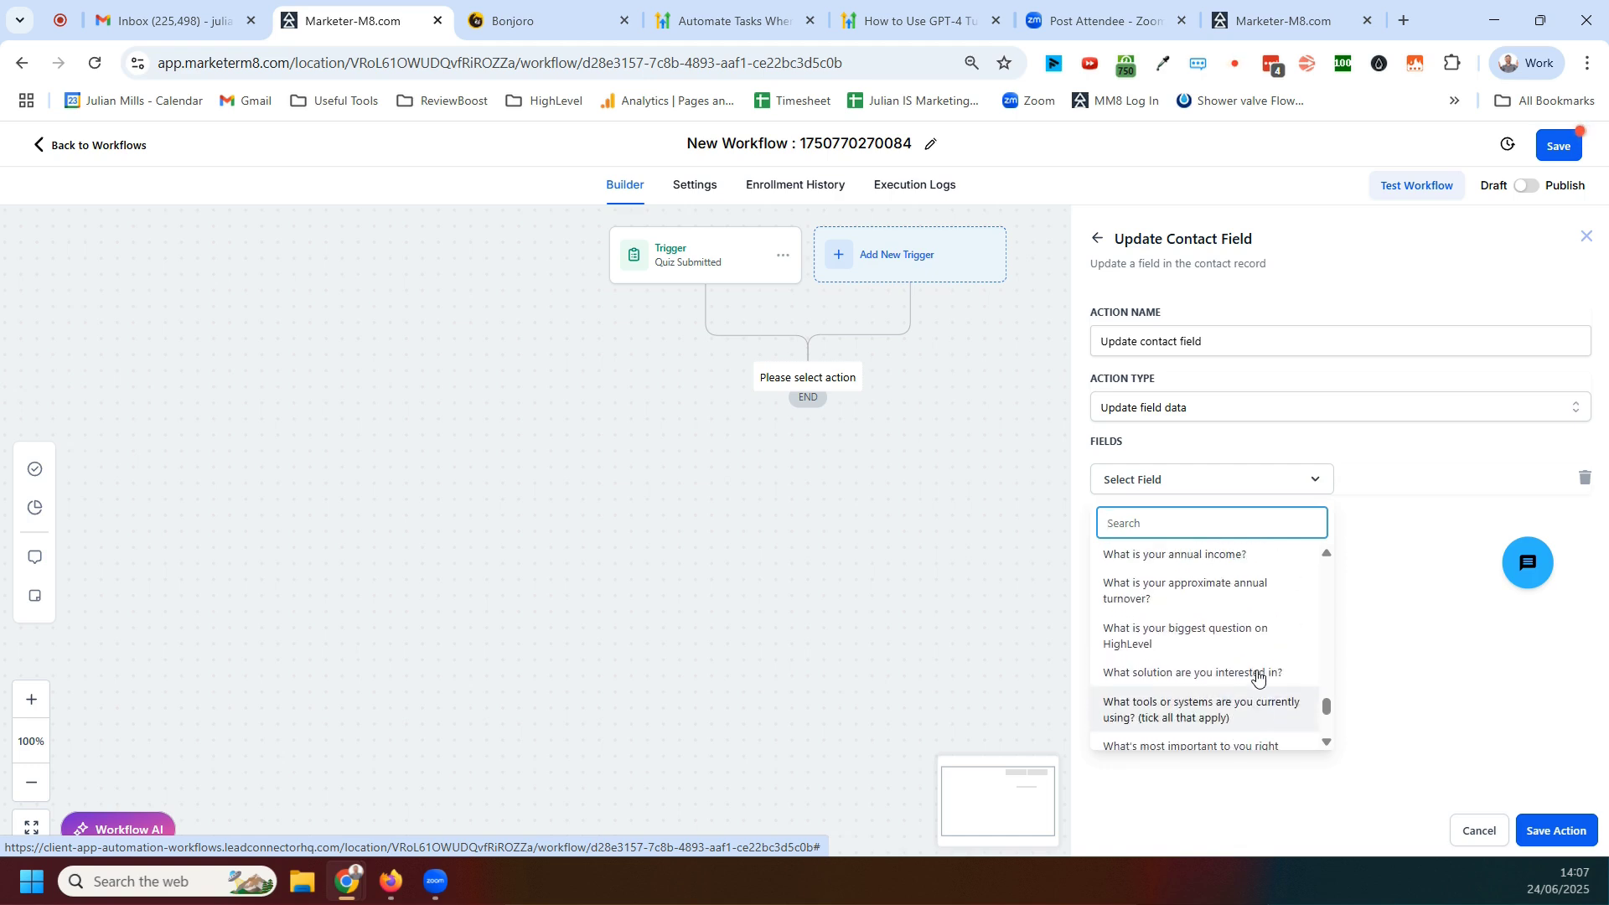
pyautogui.scroll(5, 1257, 676)
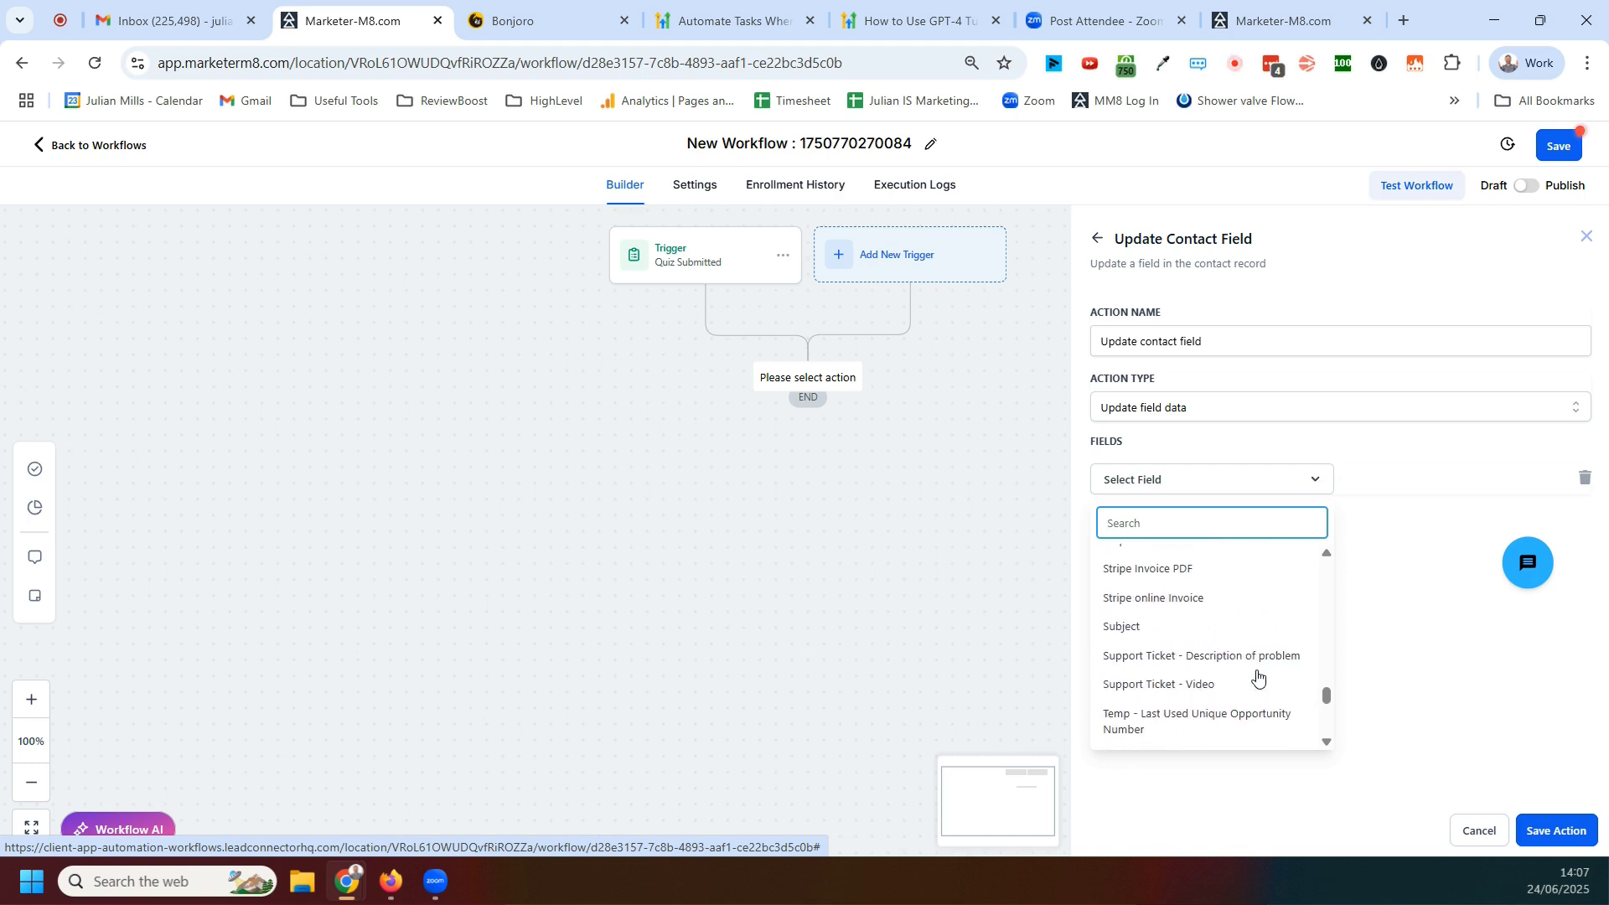
pyautogui.scroll(5, 1257, 677)
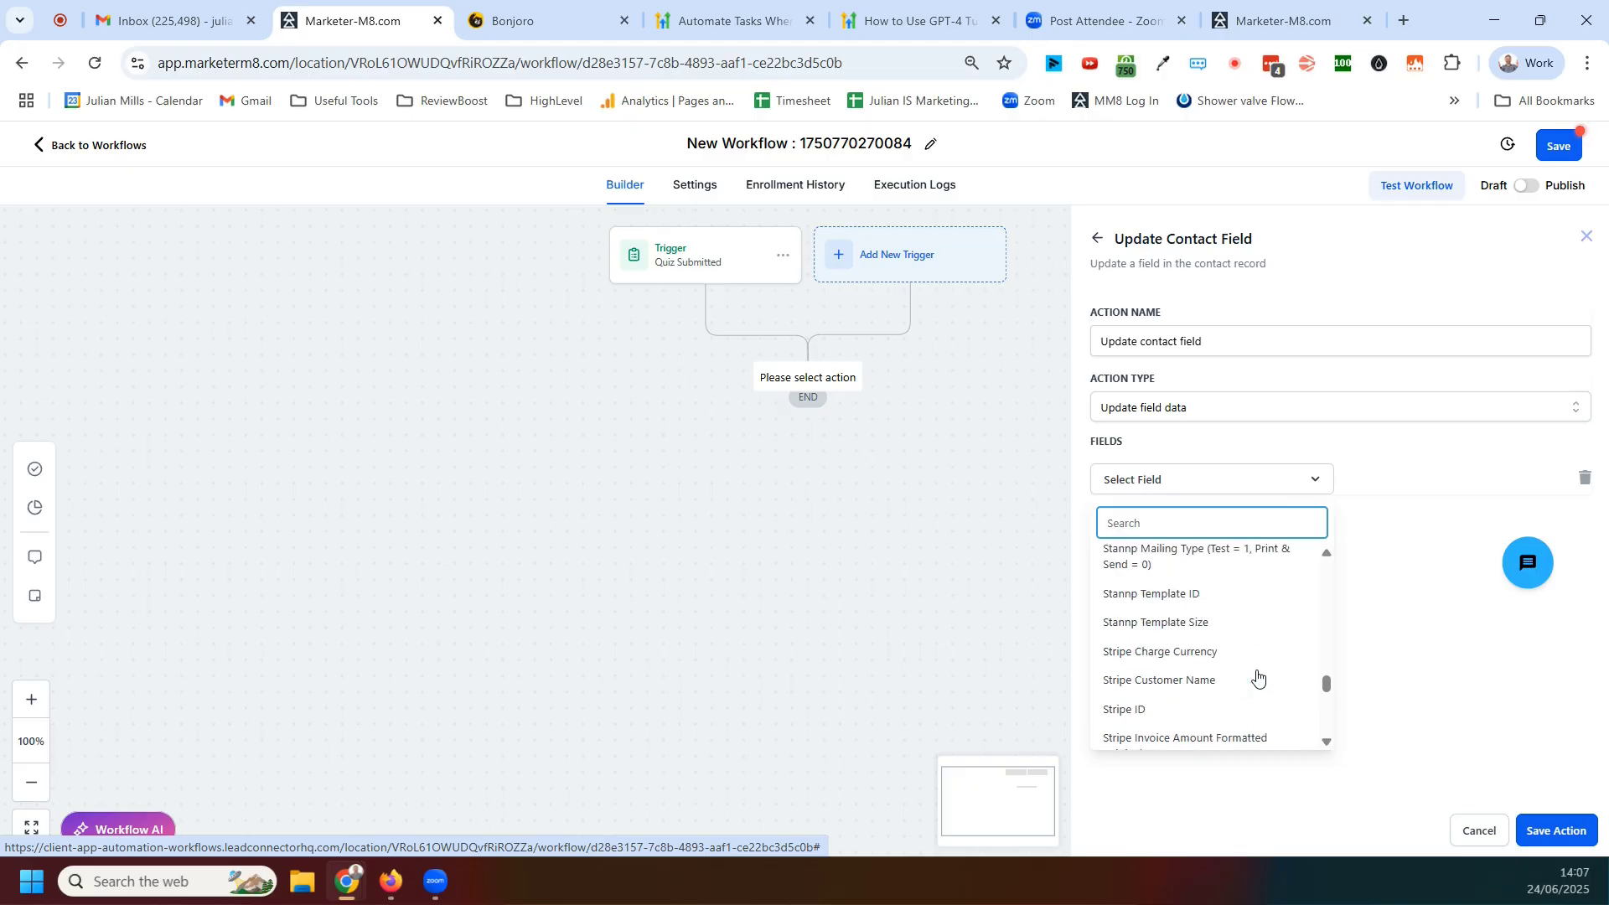
pyautogui.scroll(5, 1257, 676)
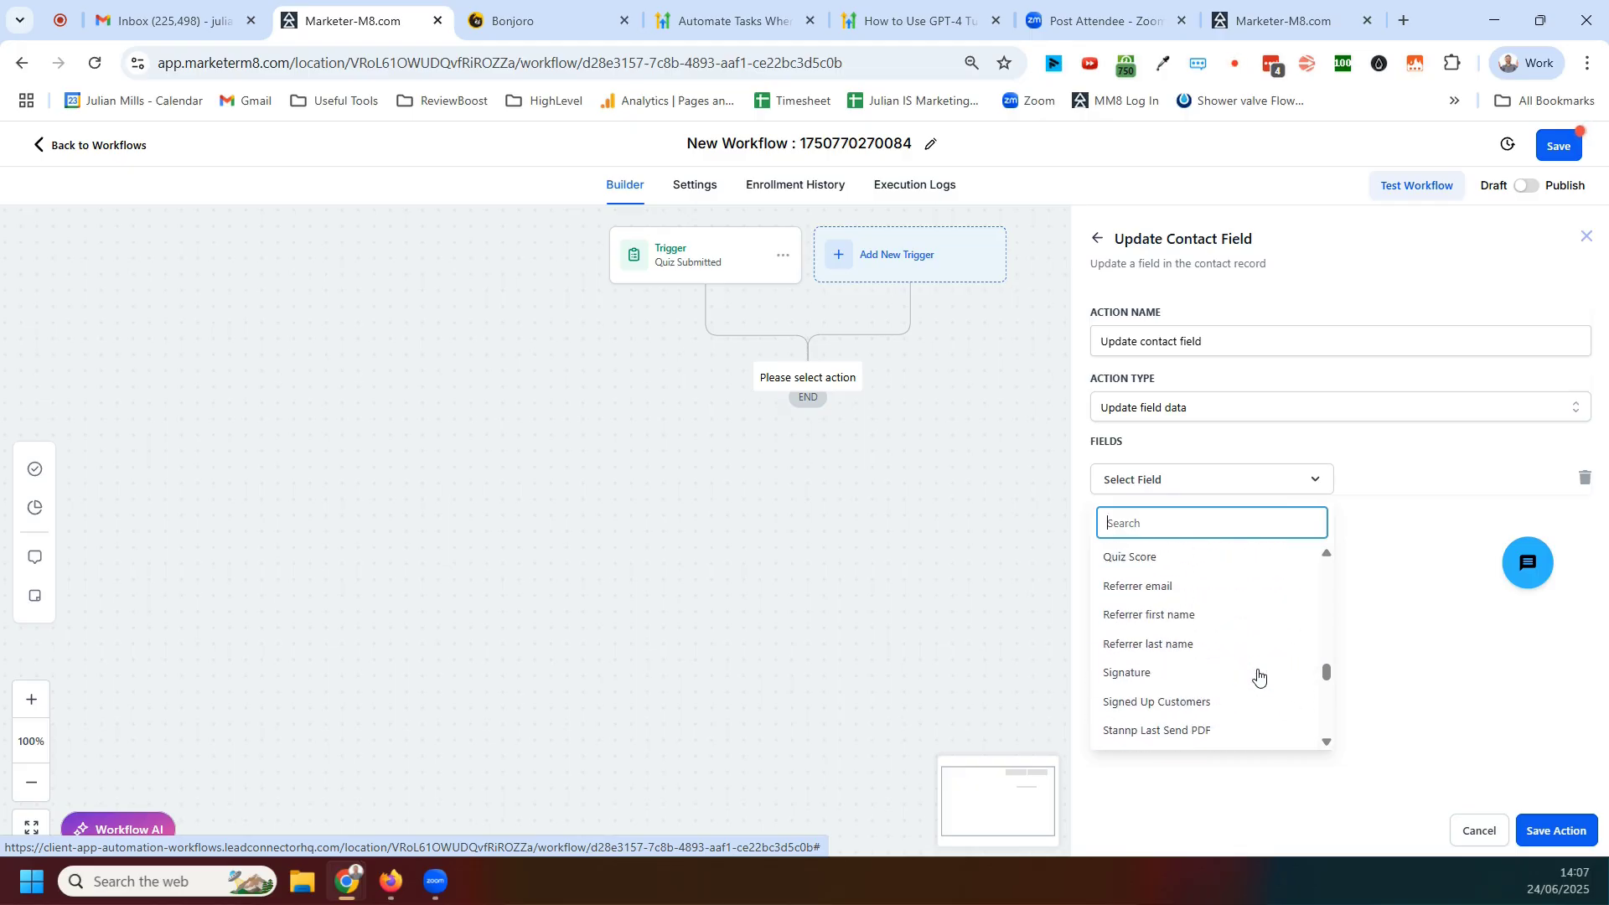
pyautogui.scroll(-2, 1252, 678)
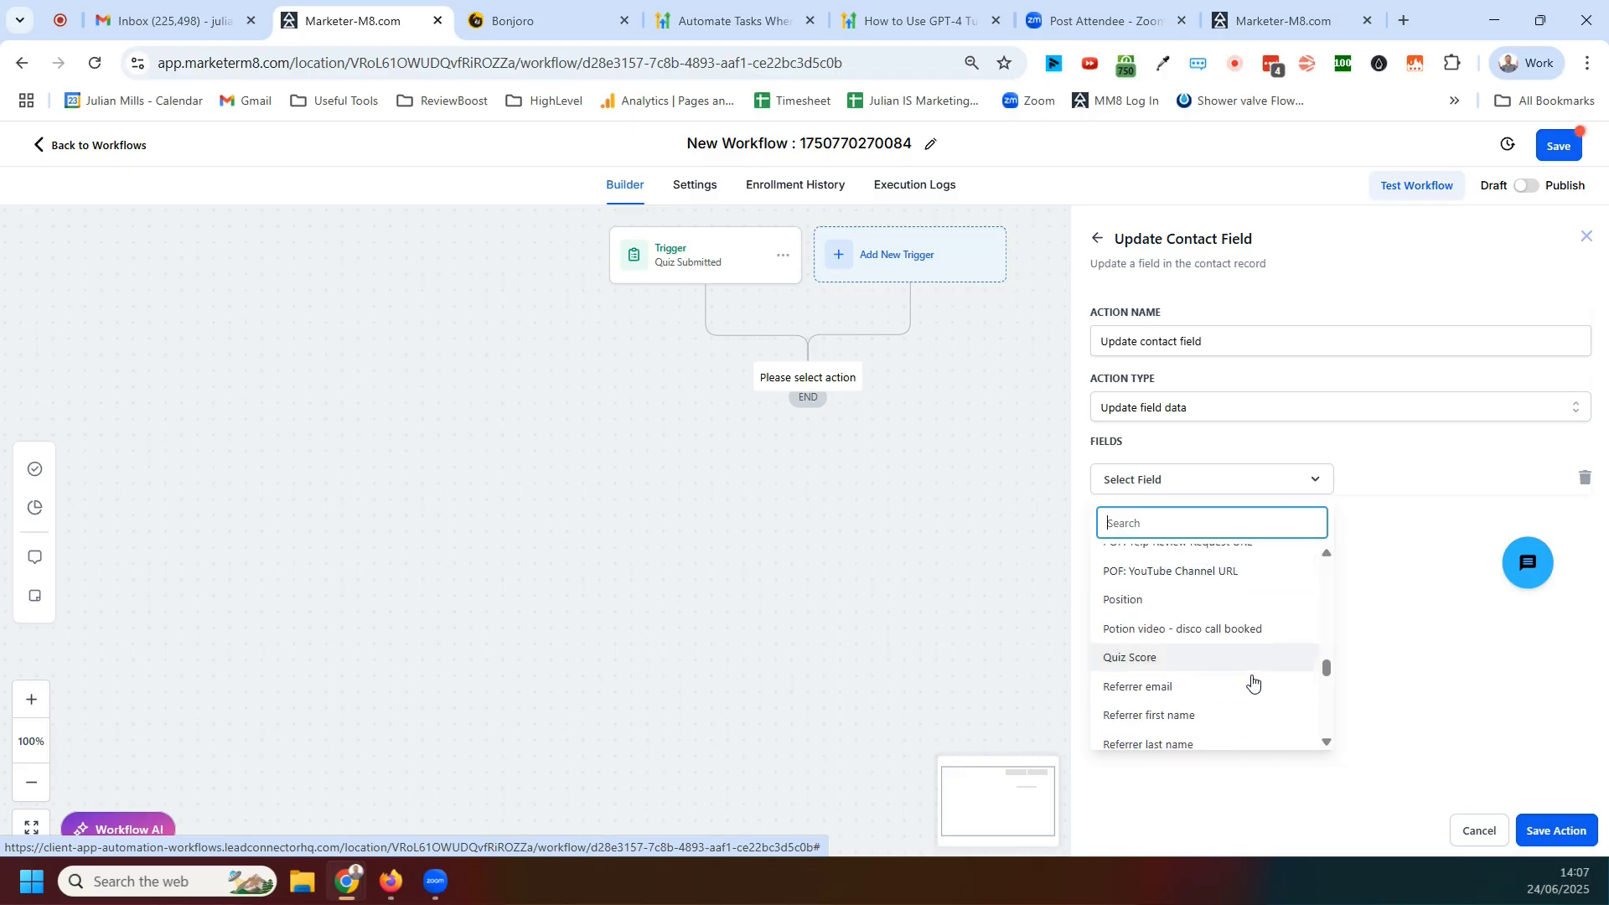
pyautogui.click(1139, 658)
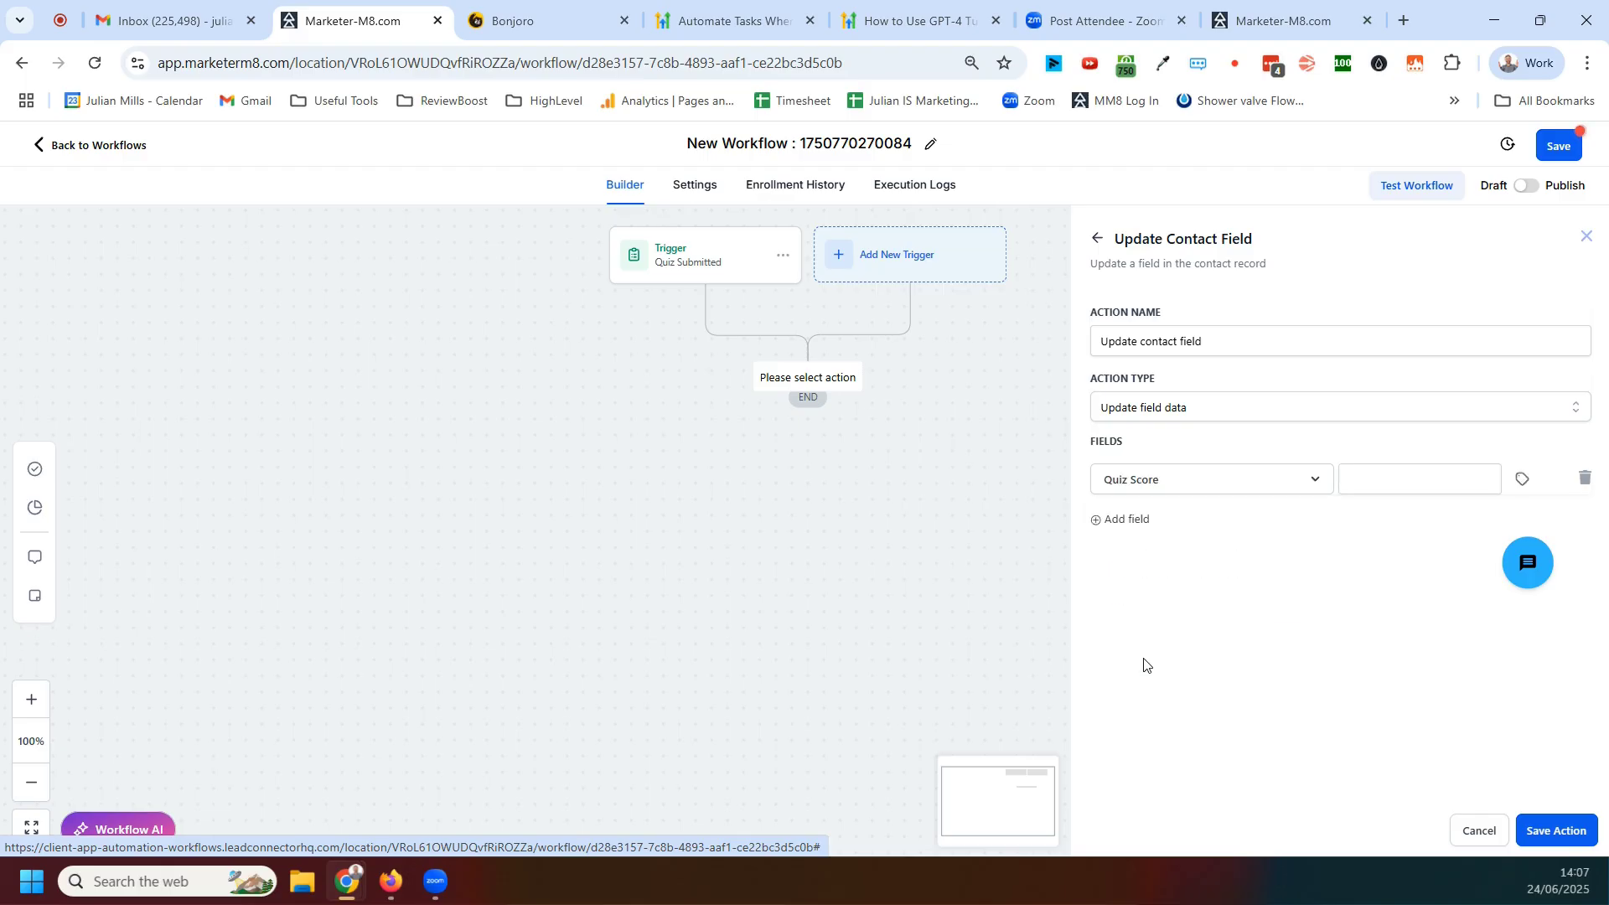
# Set the Quiz Score field's value to Over 50 and save the action
pyautogui.click(1523, 482)
pyautogui.click(1365, 477)
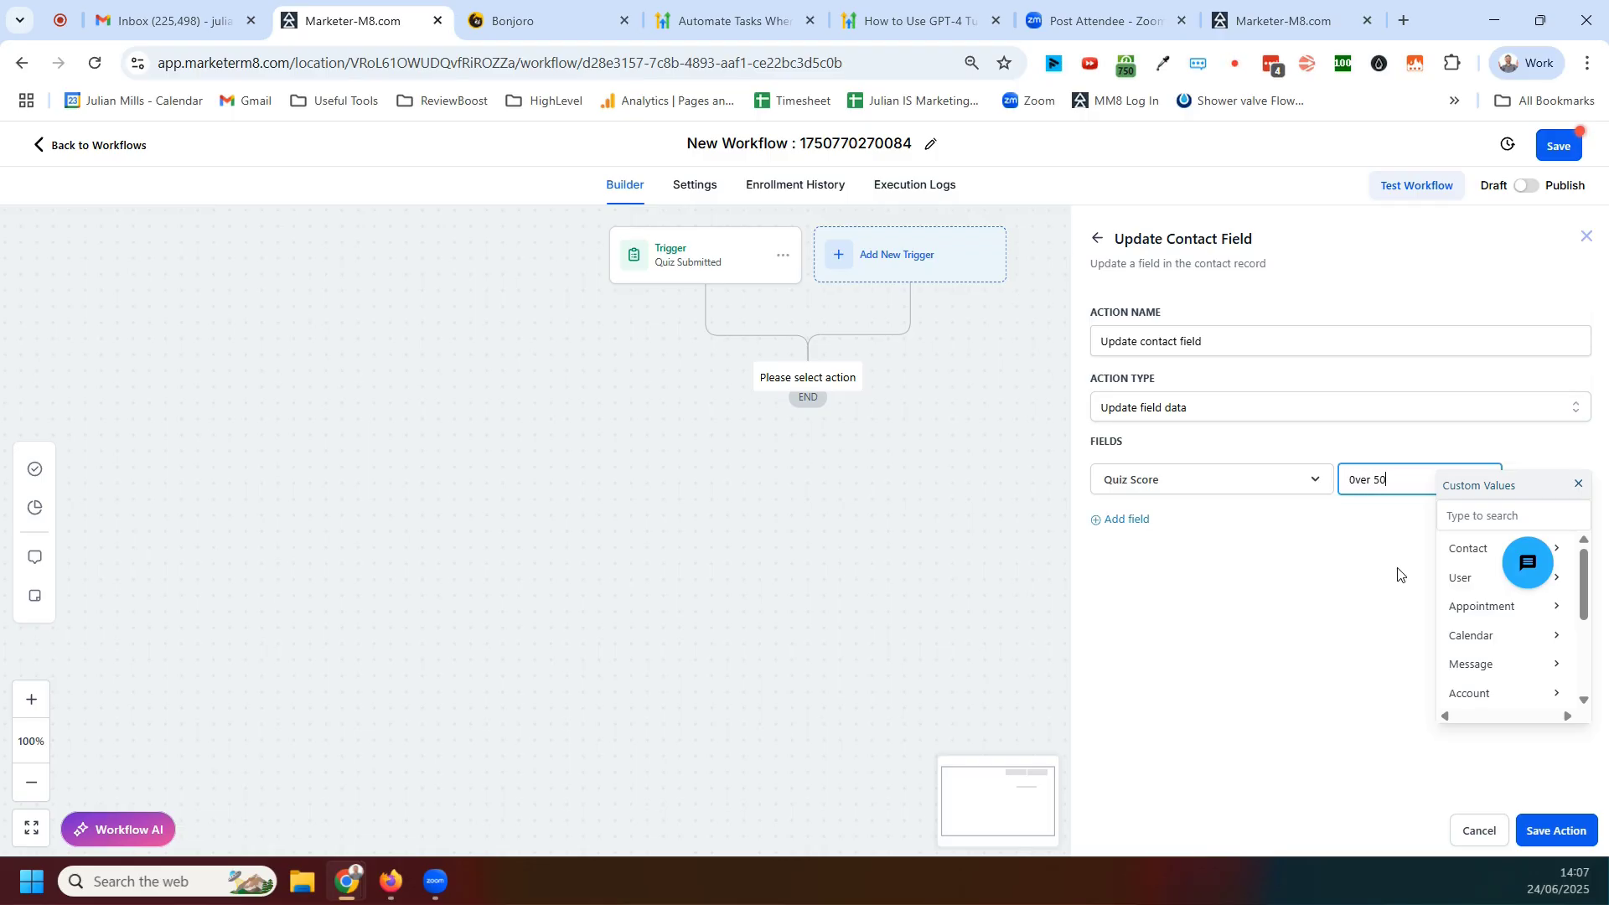
pyautogui.click(1286, 621)
pyautogui.click(1556, 832)
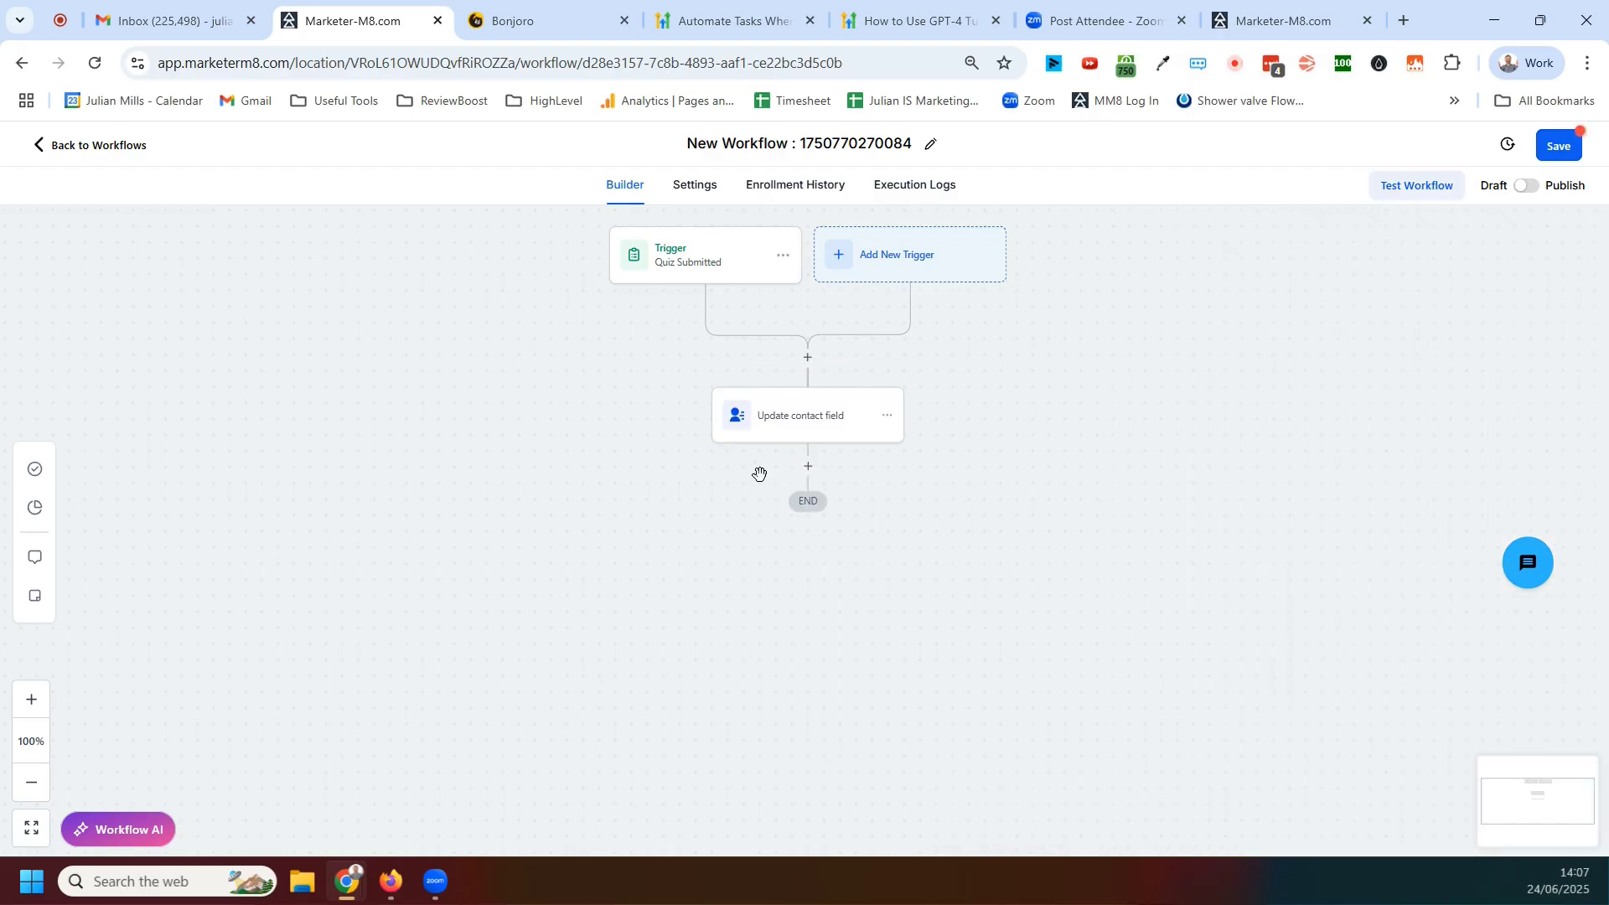
# Add a Send Email action below the update step by searching the actions for email
pyautogui.click(807, 467)
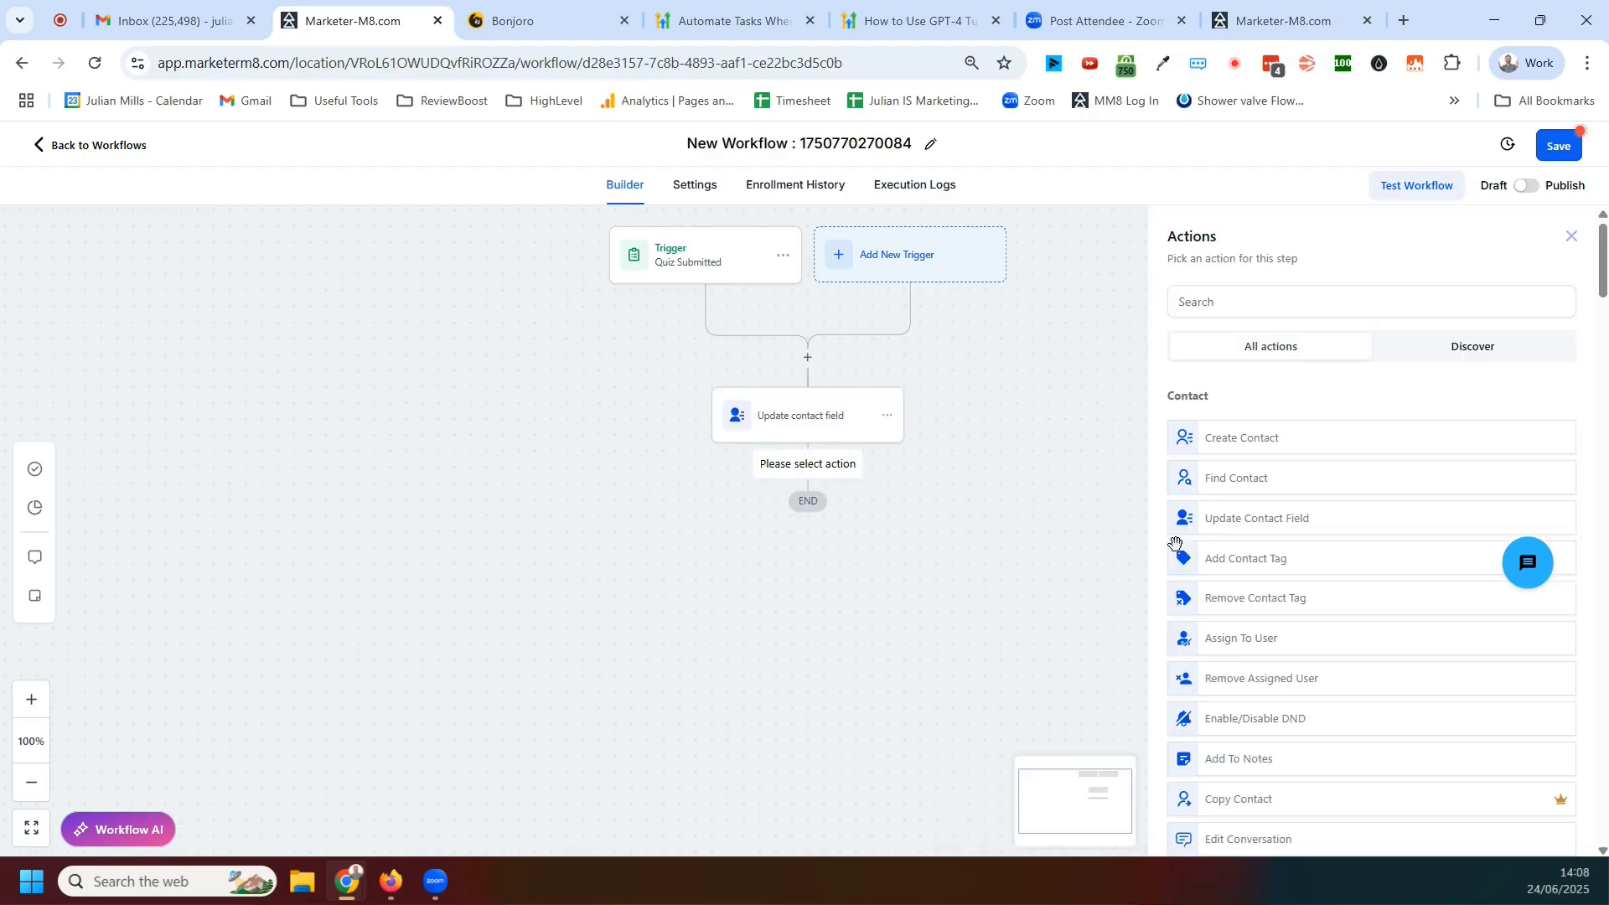
pyautogui.click(1237, 307)
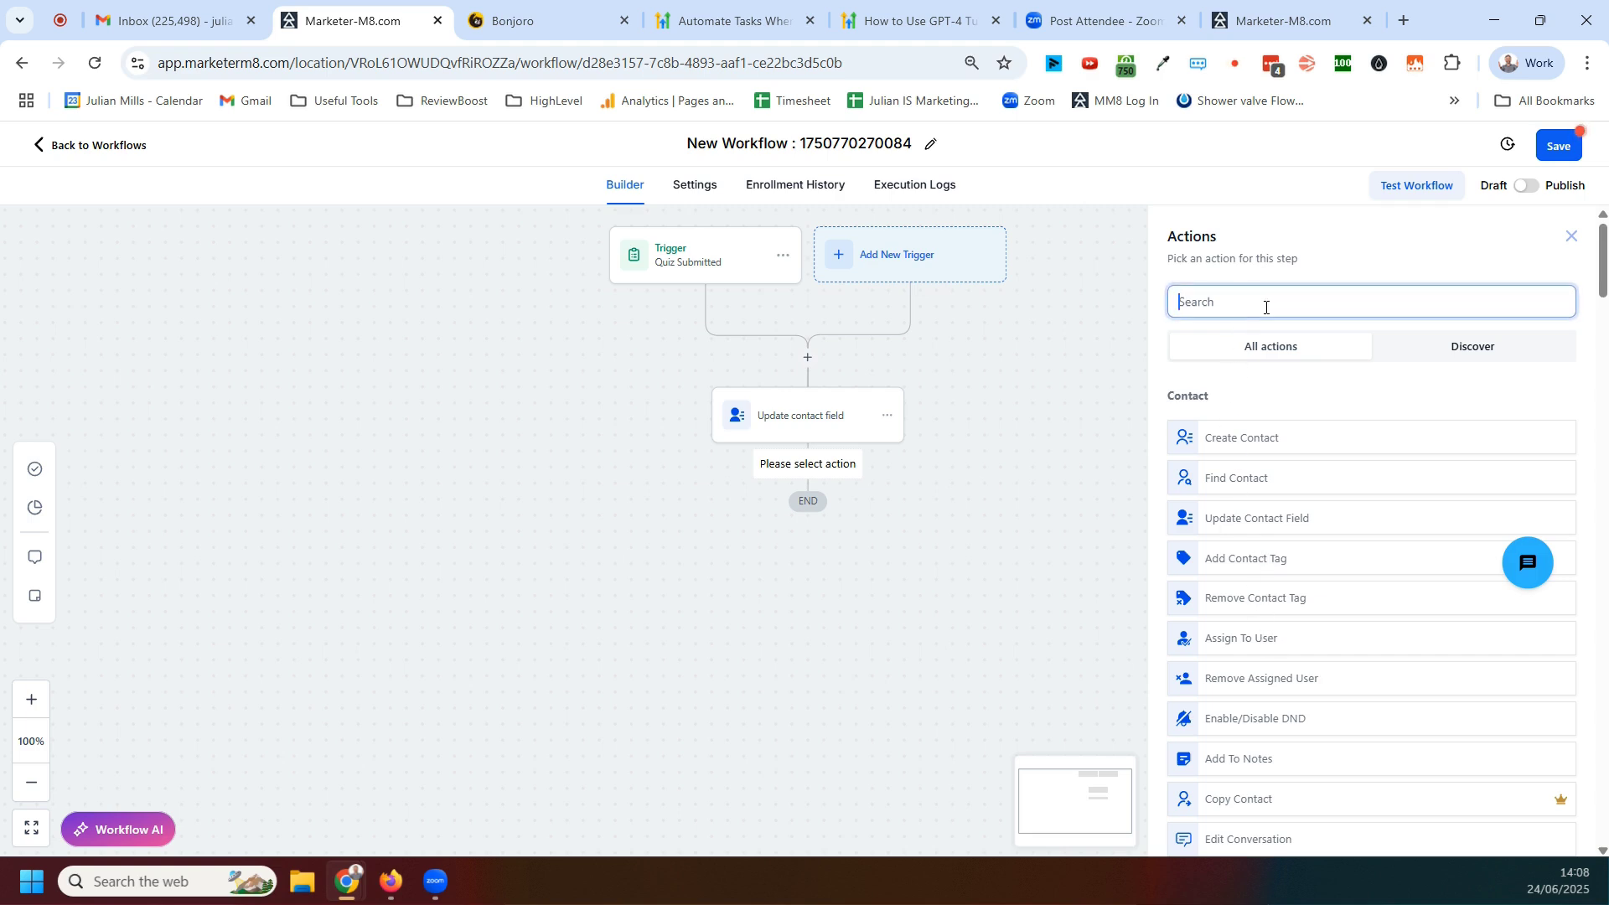
pyautogui.write('email')
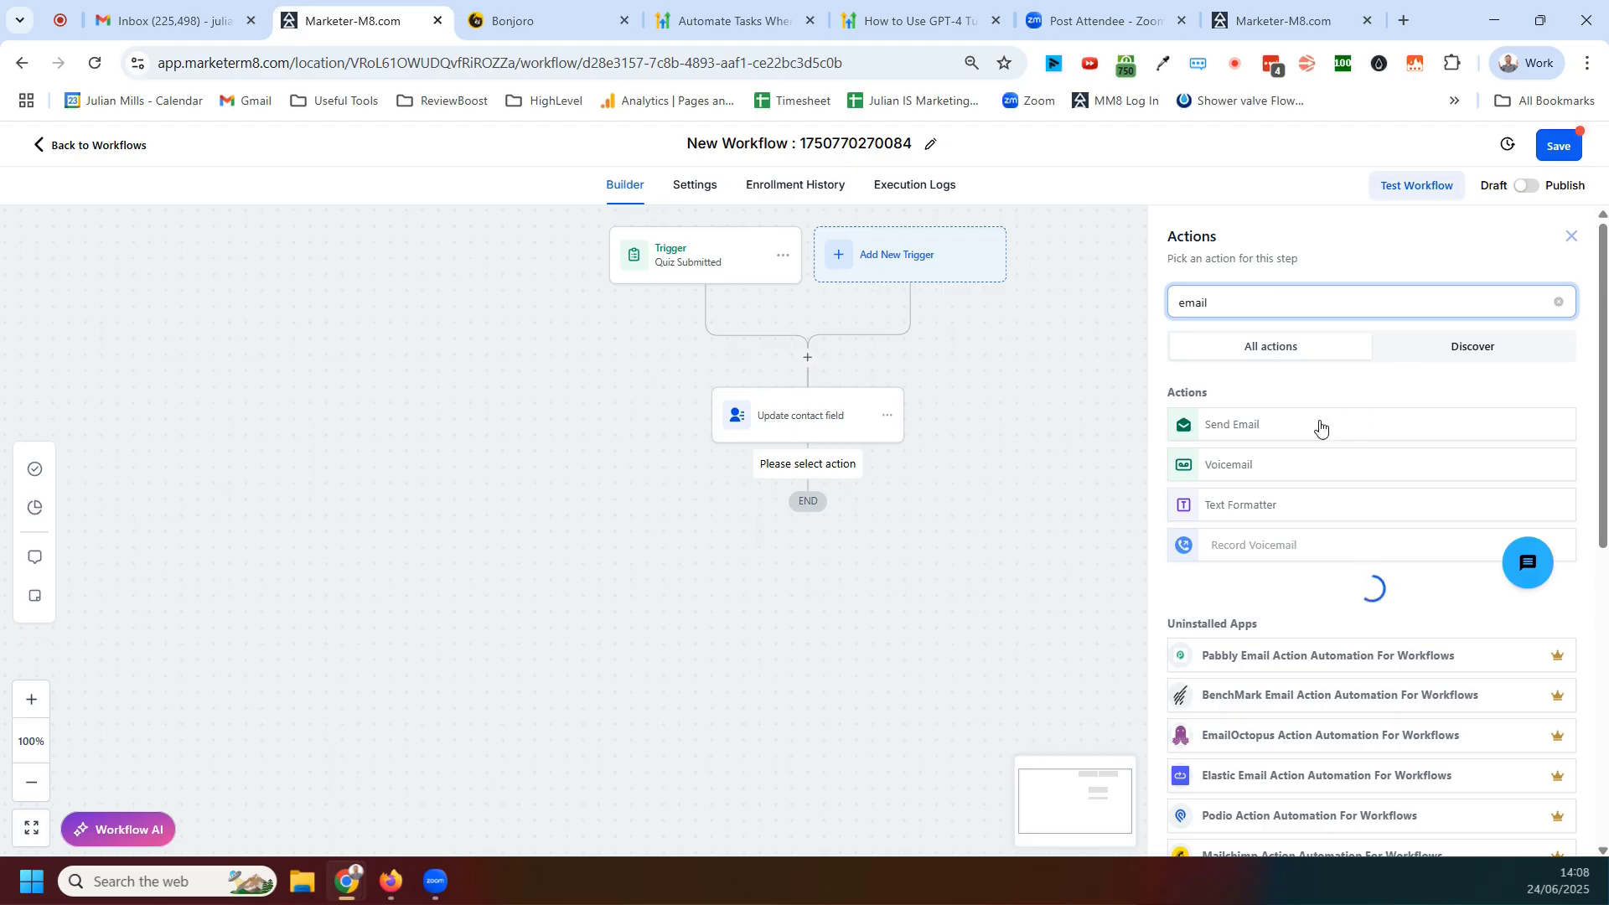
pyautogui.click(1240, 424)
pyautogui.scroll(-3, 1366, 617)
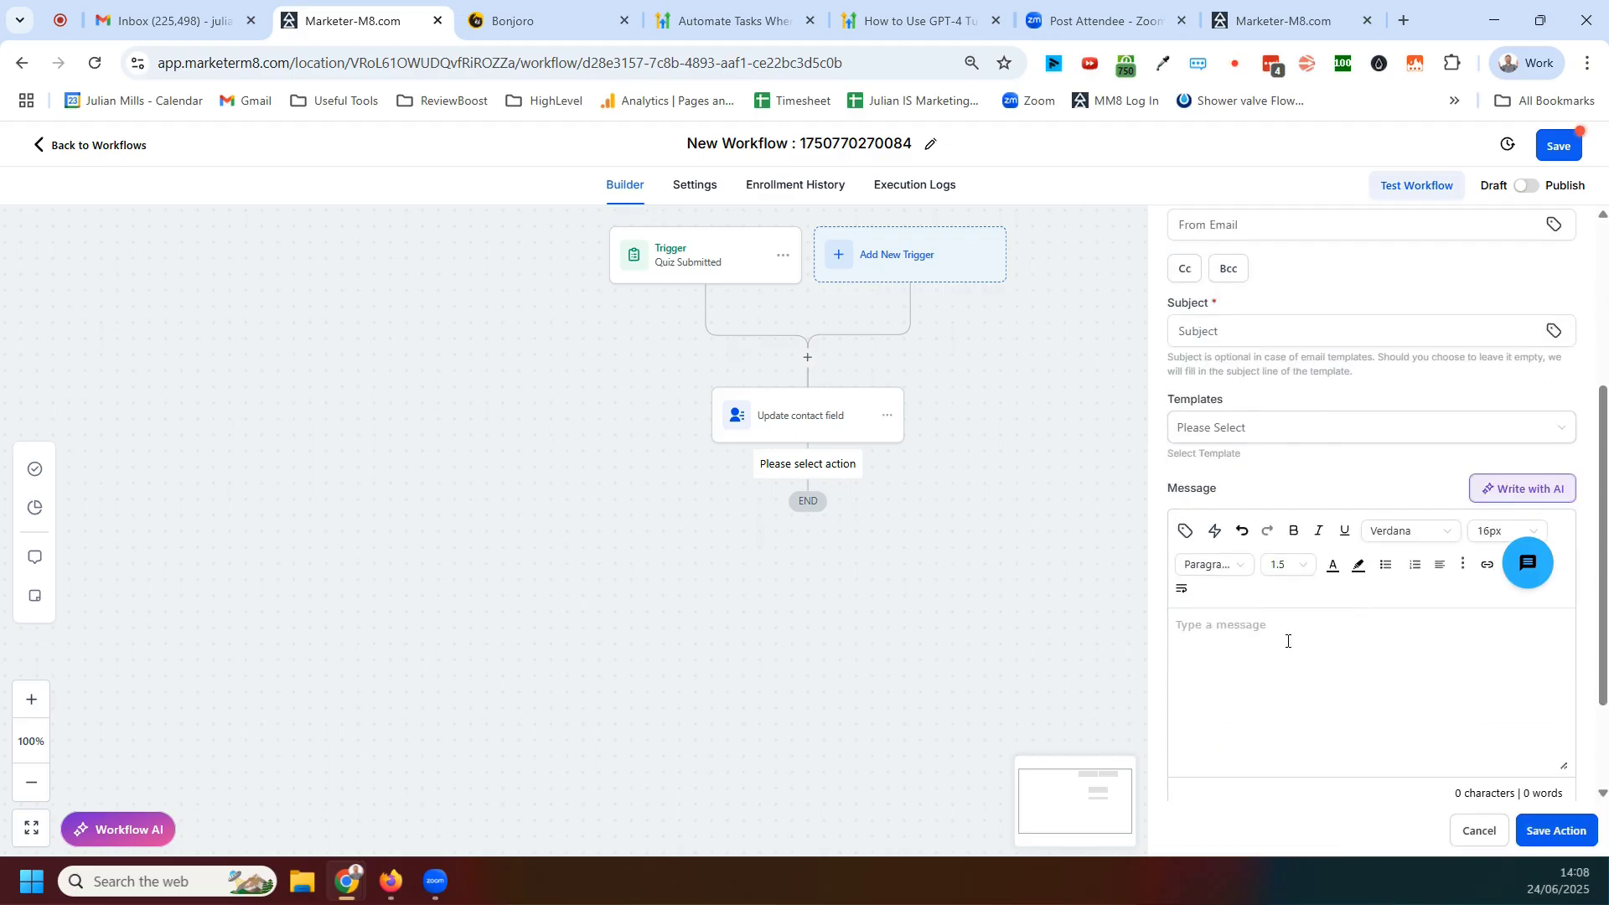
# Insert the contact's Quiz Score custom field into the email message body
pyautogui.click(1185, 530)
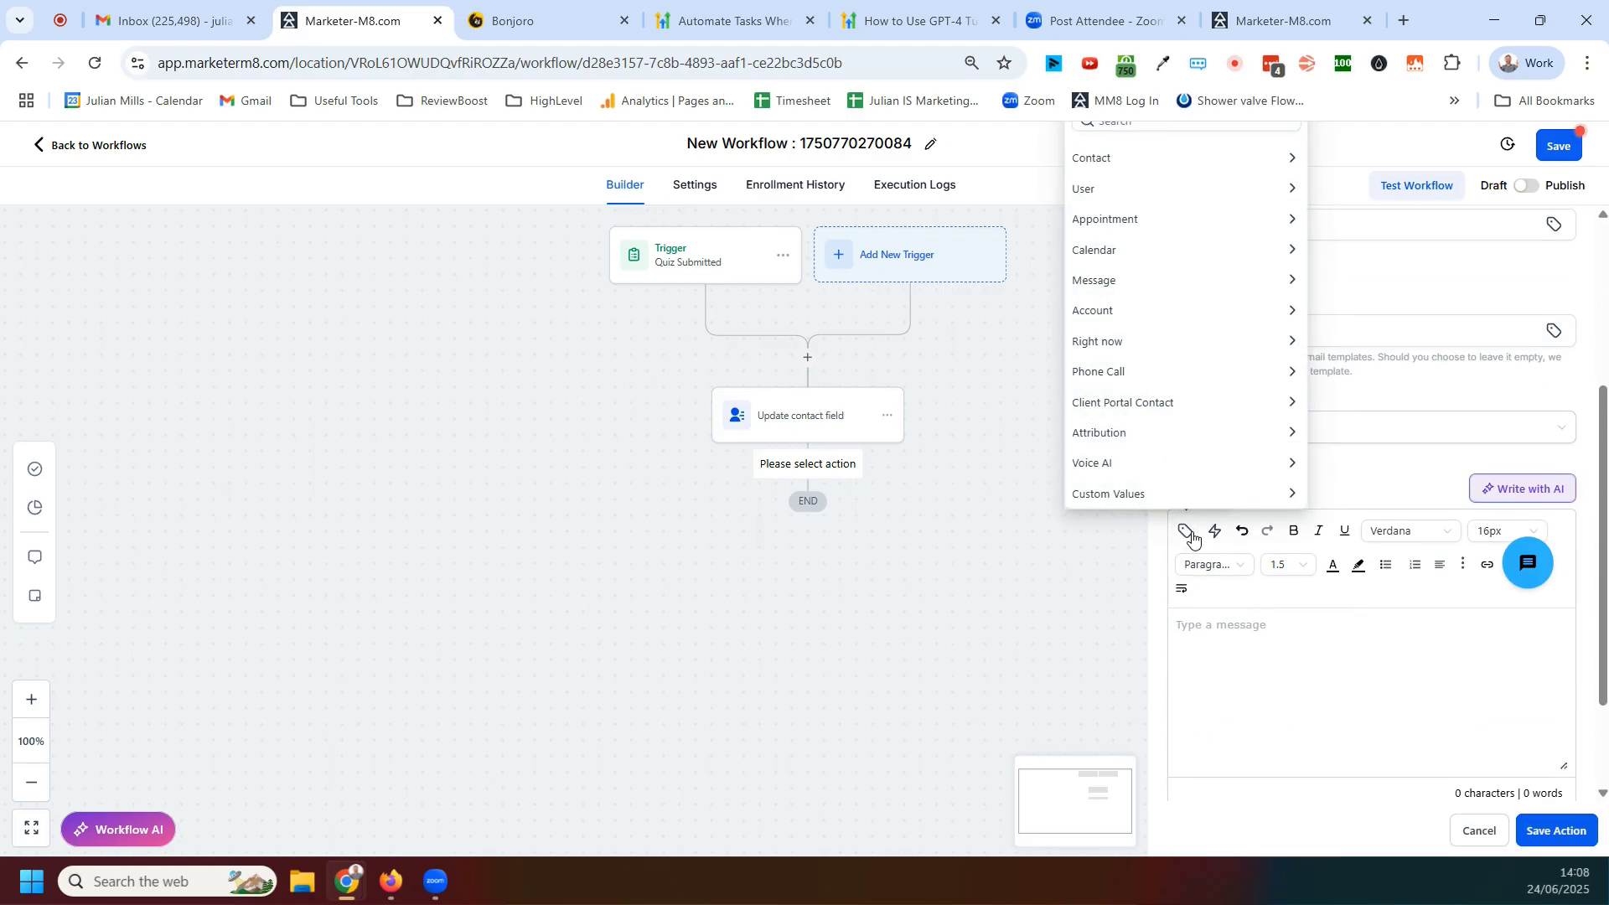
pyautogui.click(1100, 161)
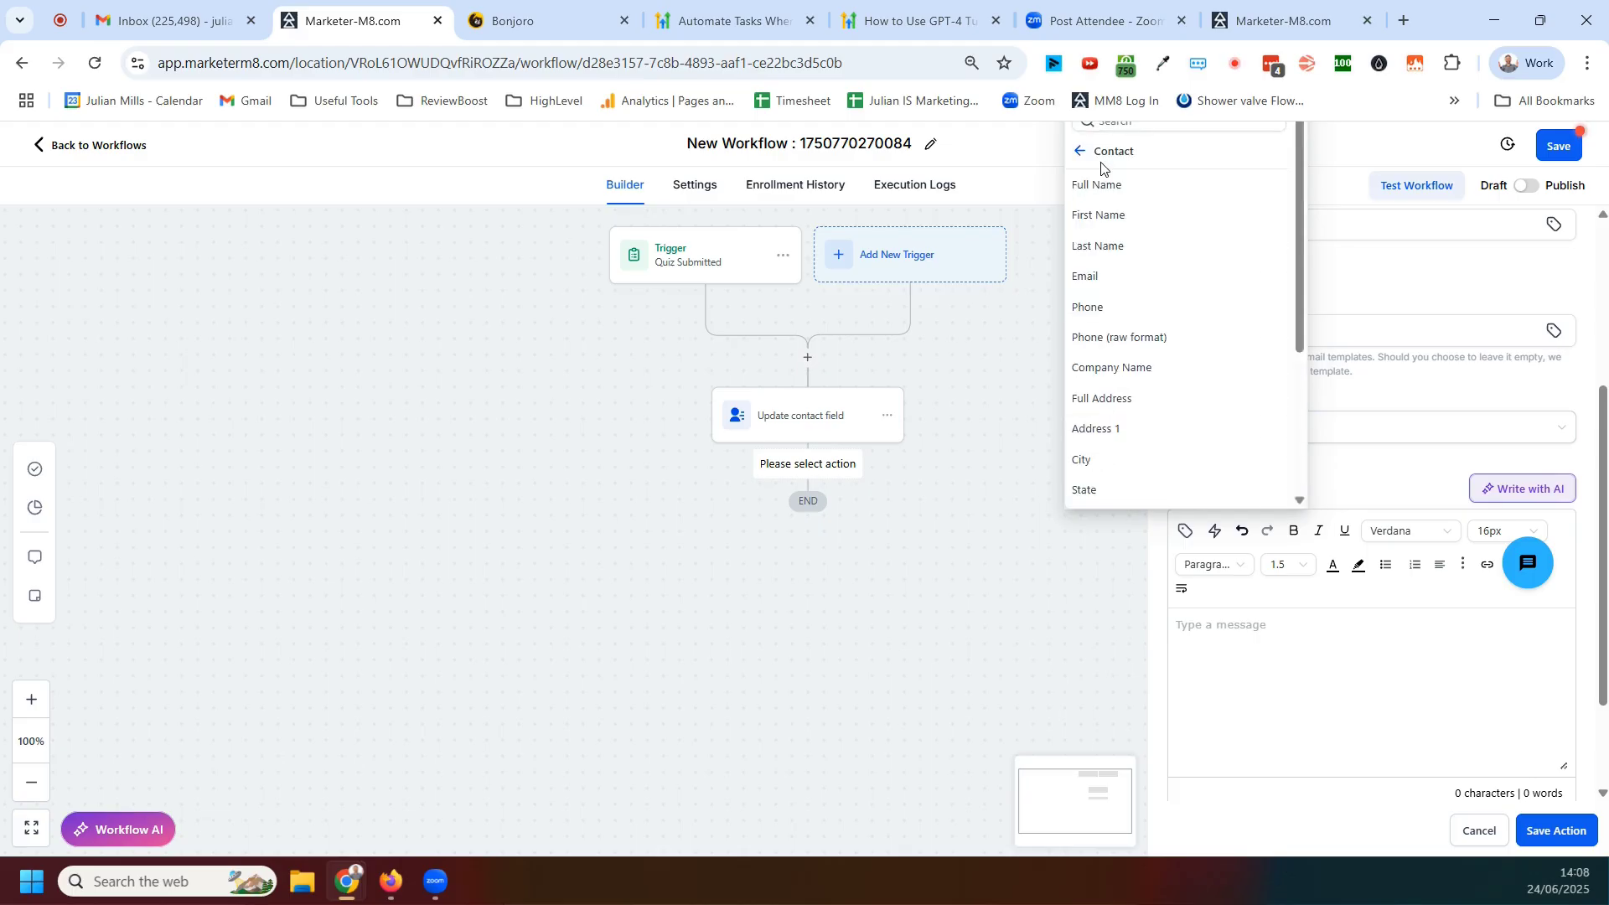
pyautogui.scroll(-3, 1139, 467)
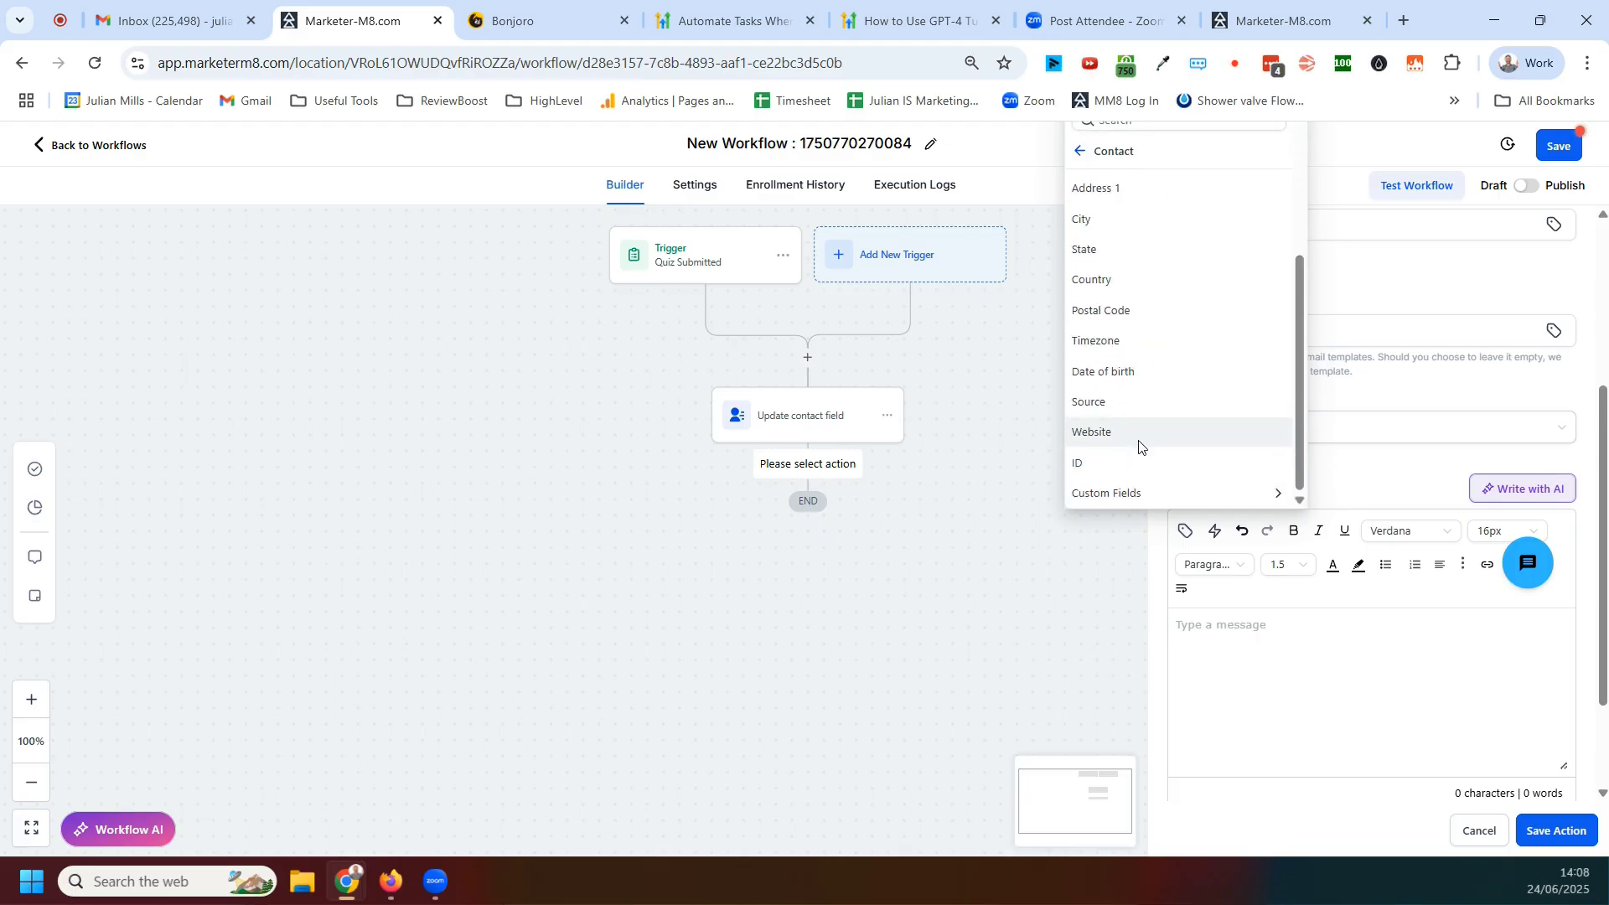
pyautogui.scroll(1, 1139, 444)
pyautogui.scroll(2, 1141, 438)
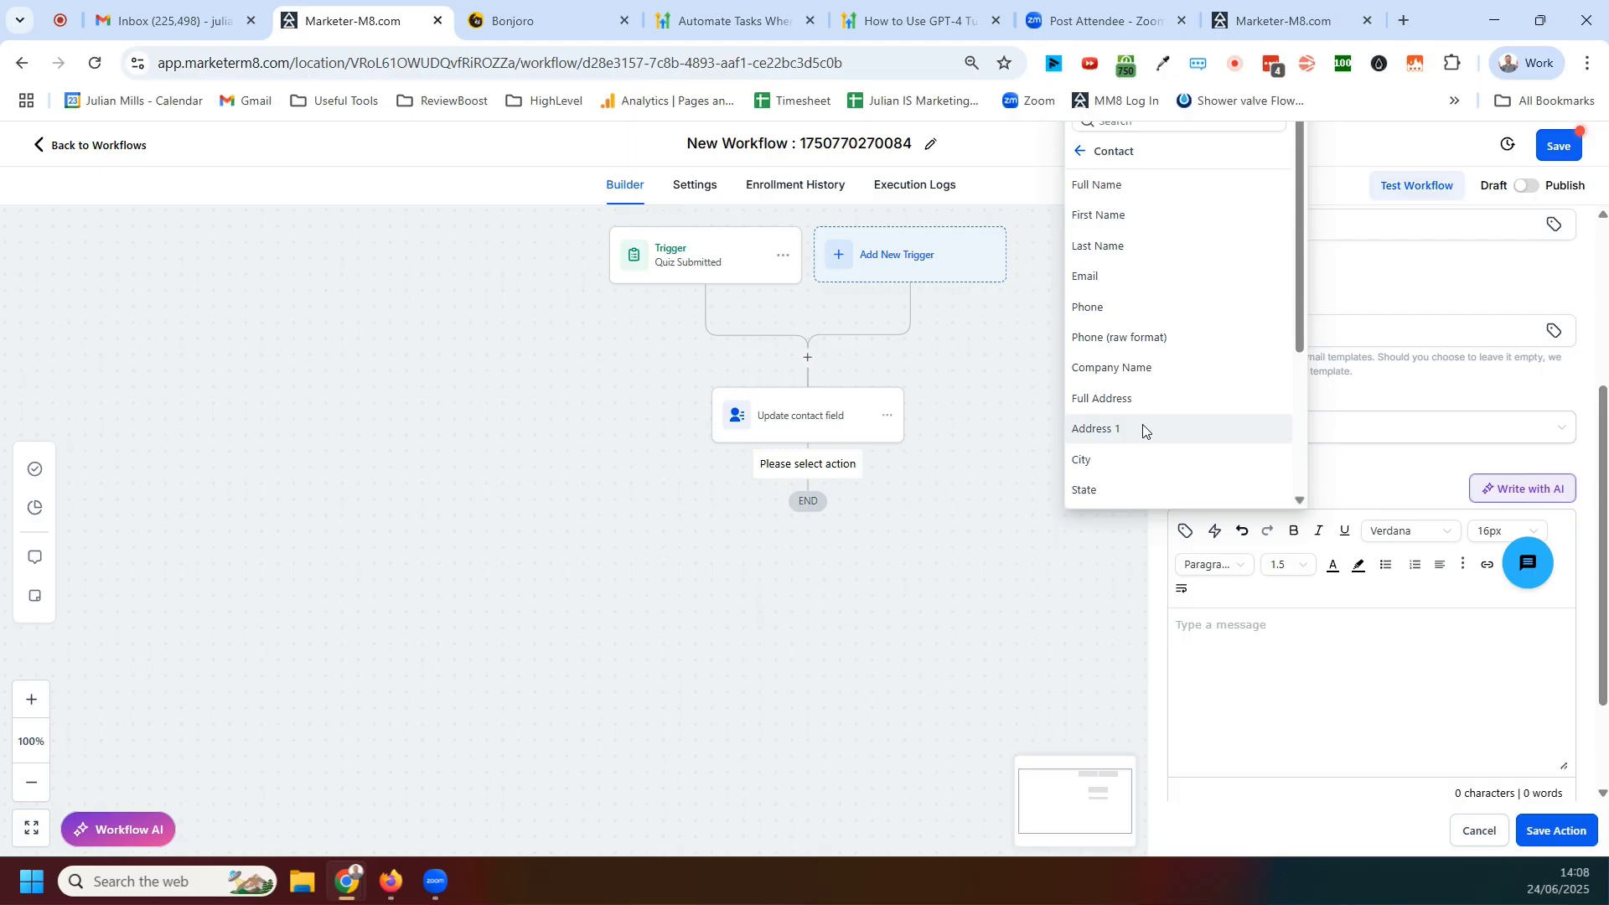
pyautogui.scroll(-4, 1171, 352)
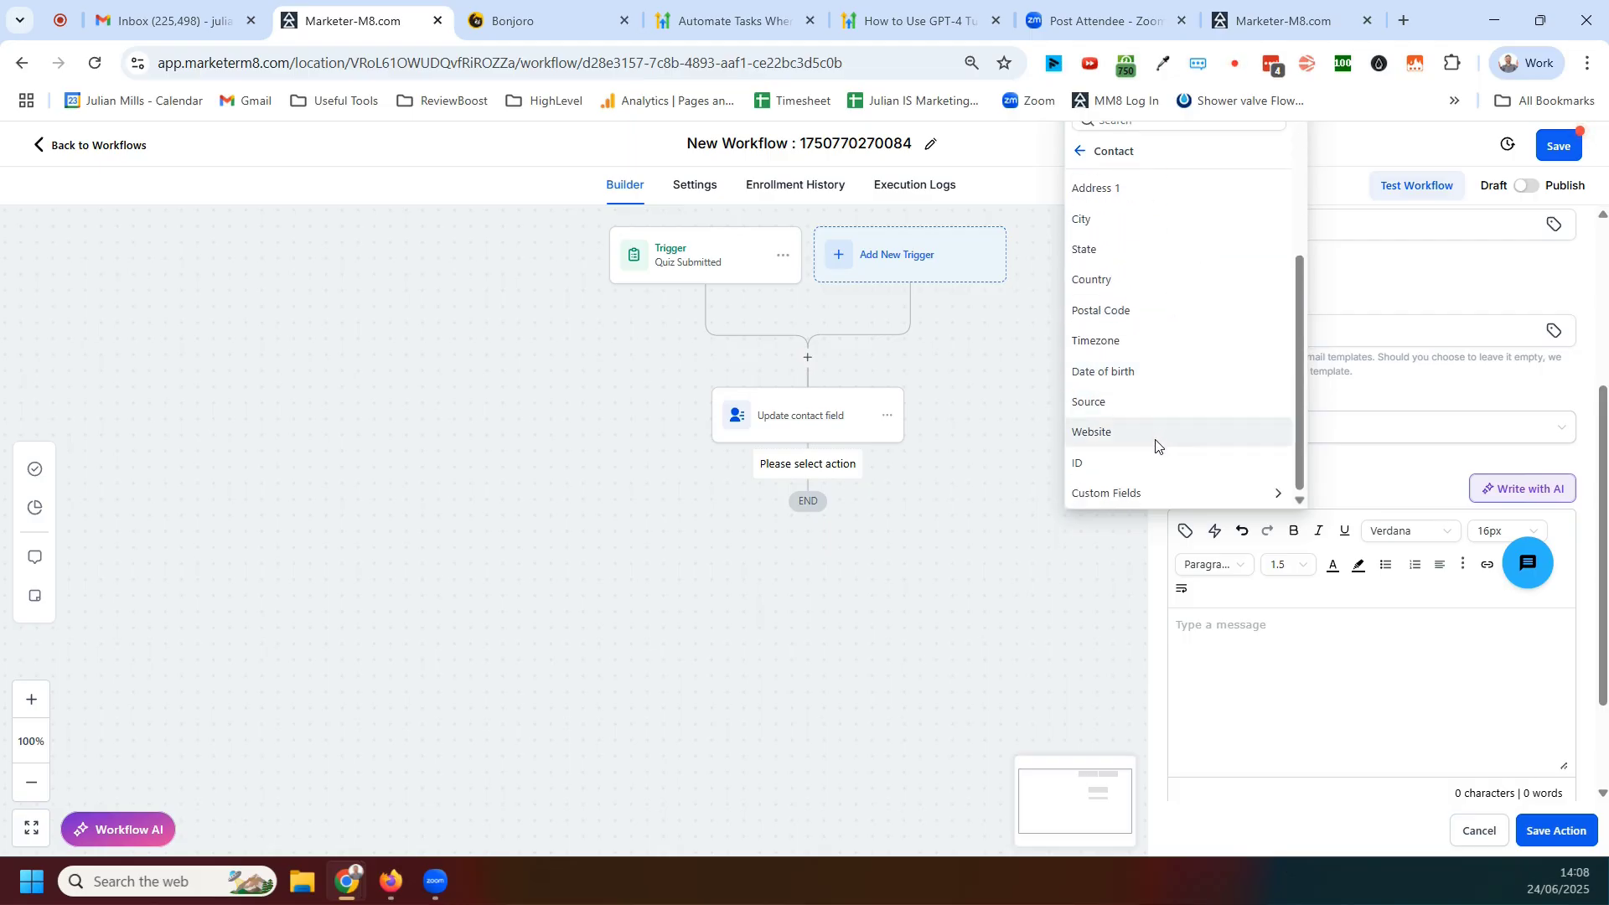
pyautogui.click(1135, 494)
pyautogui.scroll(3, 1182, 432)
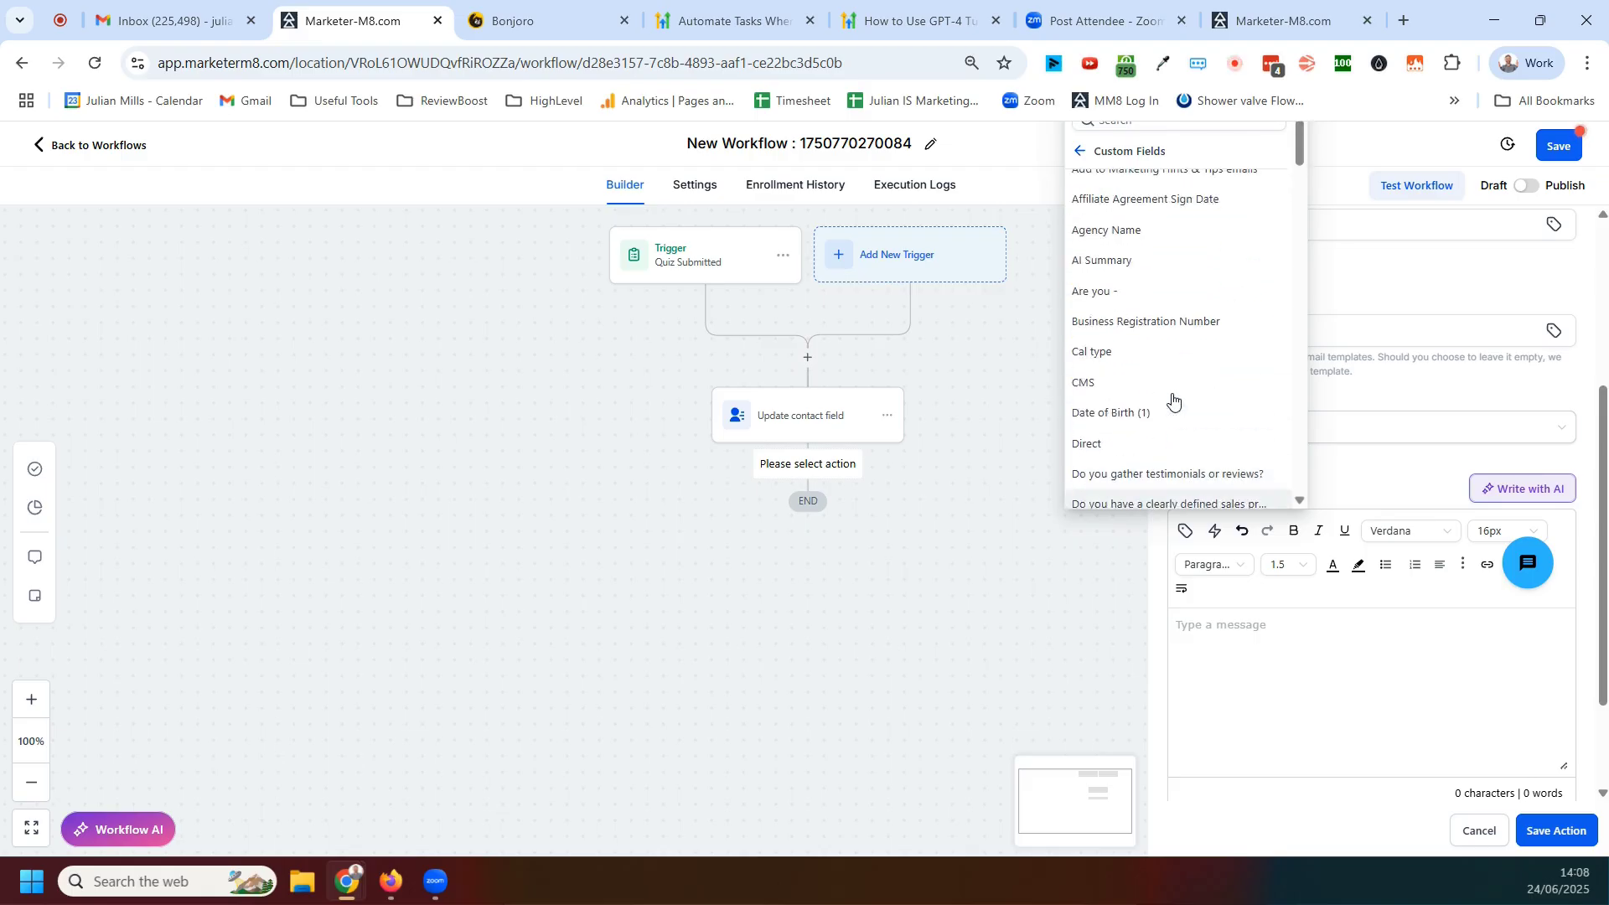
pyautogui.scroll(-5, 1150, 266)
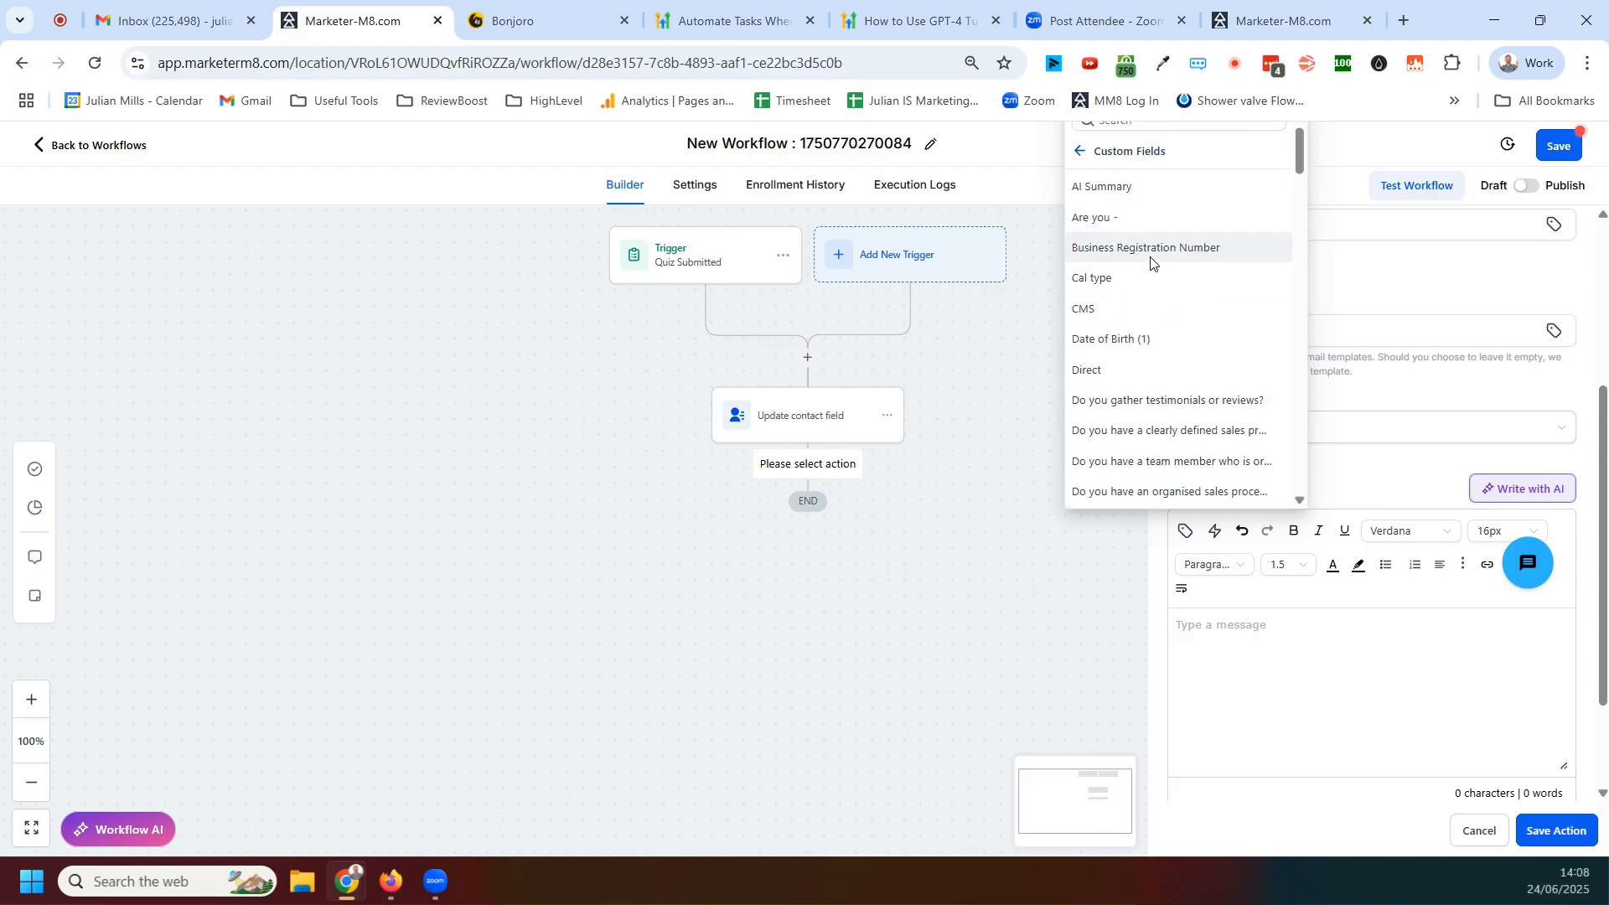
pyautogui.scroll(-8, 1132, 270)
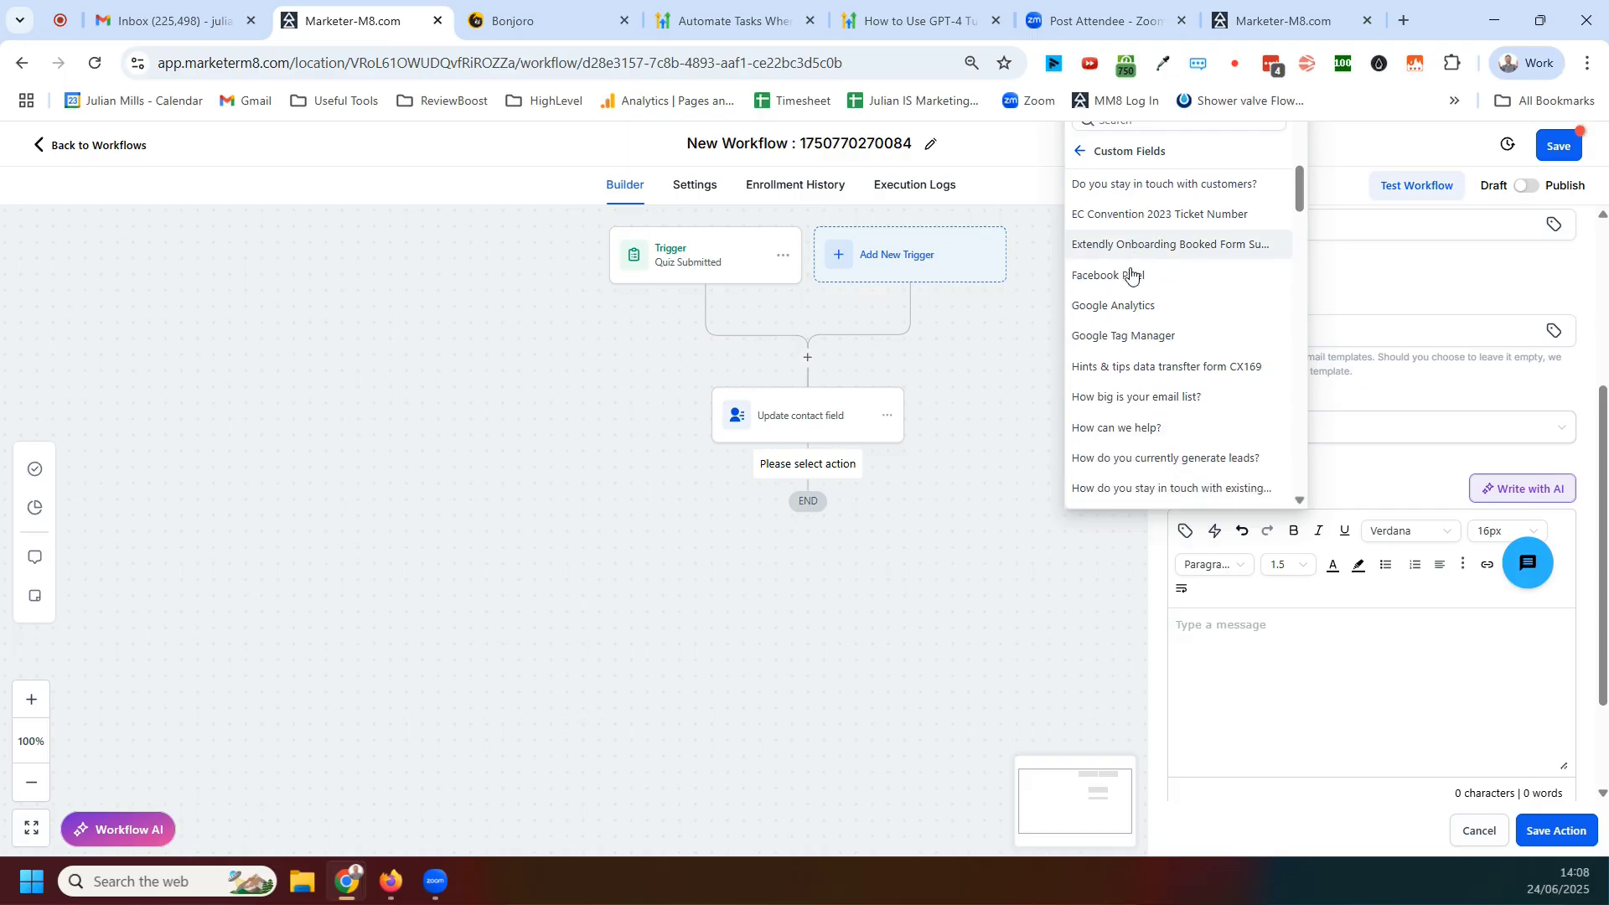
pyautogui.scroll(-7, 1131, 274)
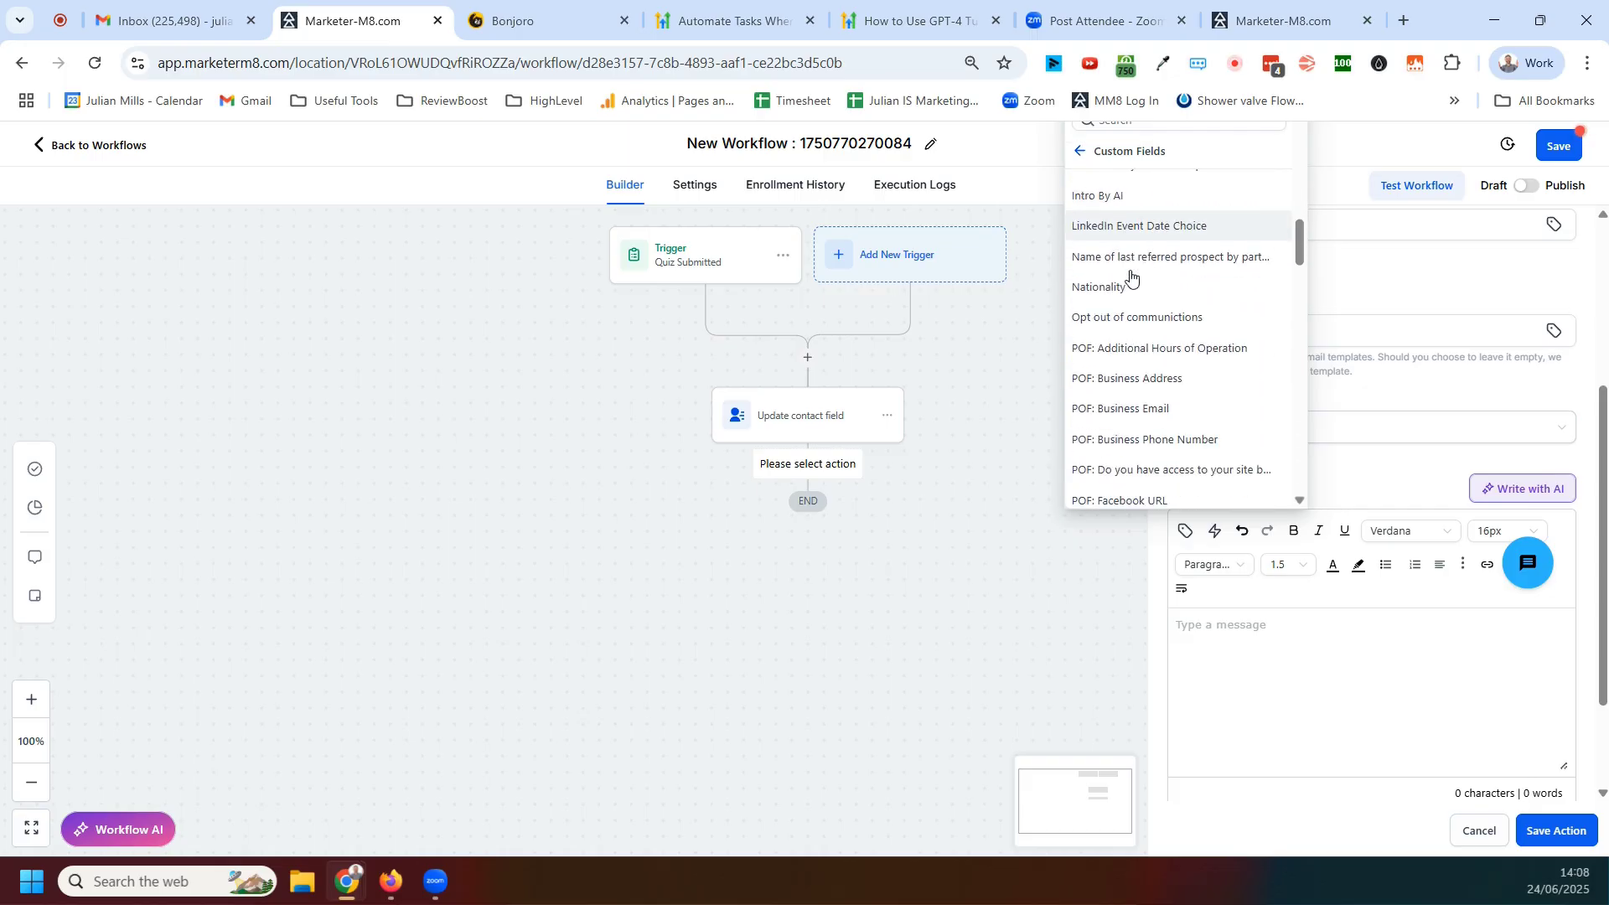
pyautogui.scroll(-8, 1132, 283)
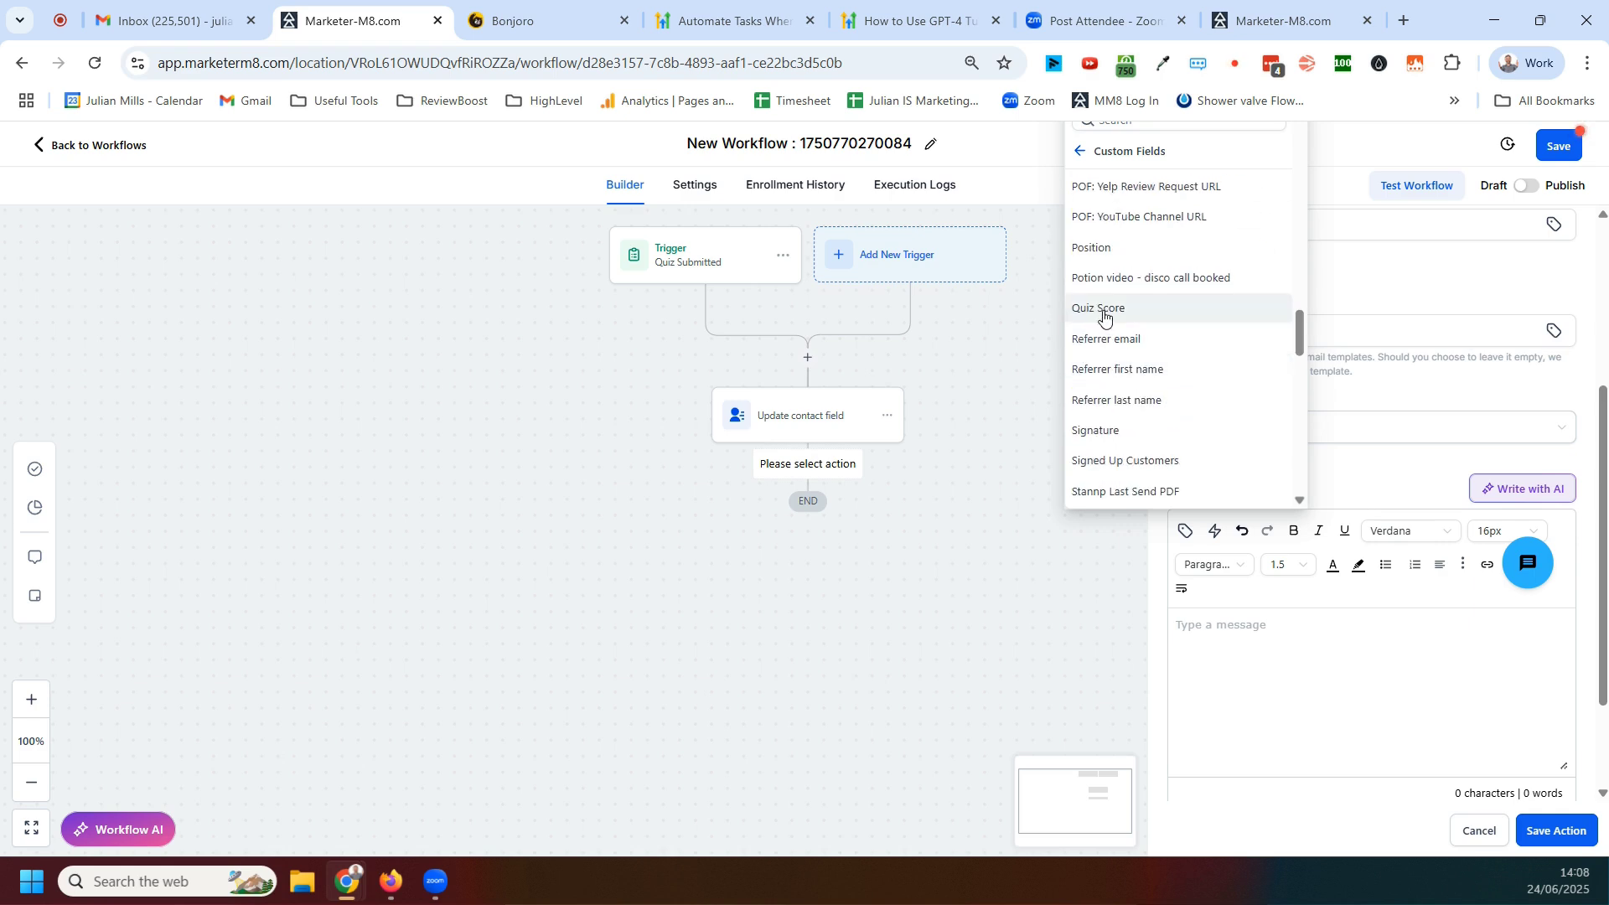
pyautogui.click(1101, 311)
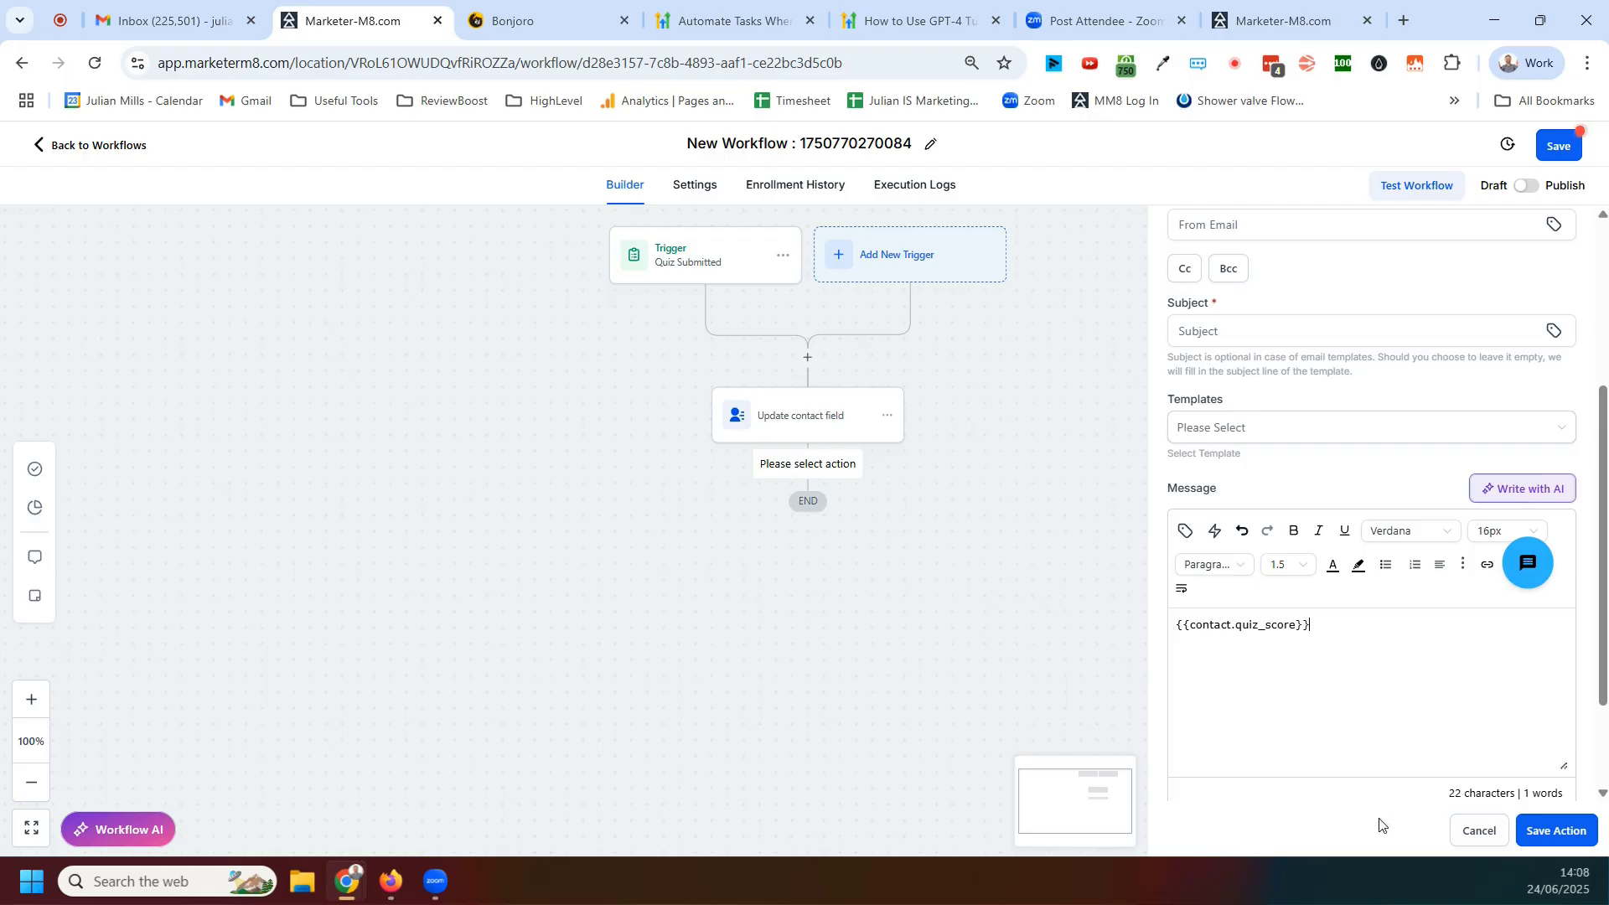
pyautogui.click(1477, 830)
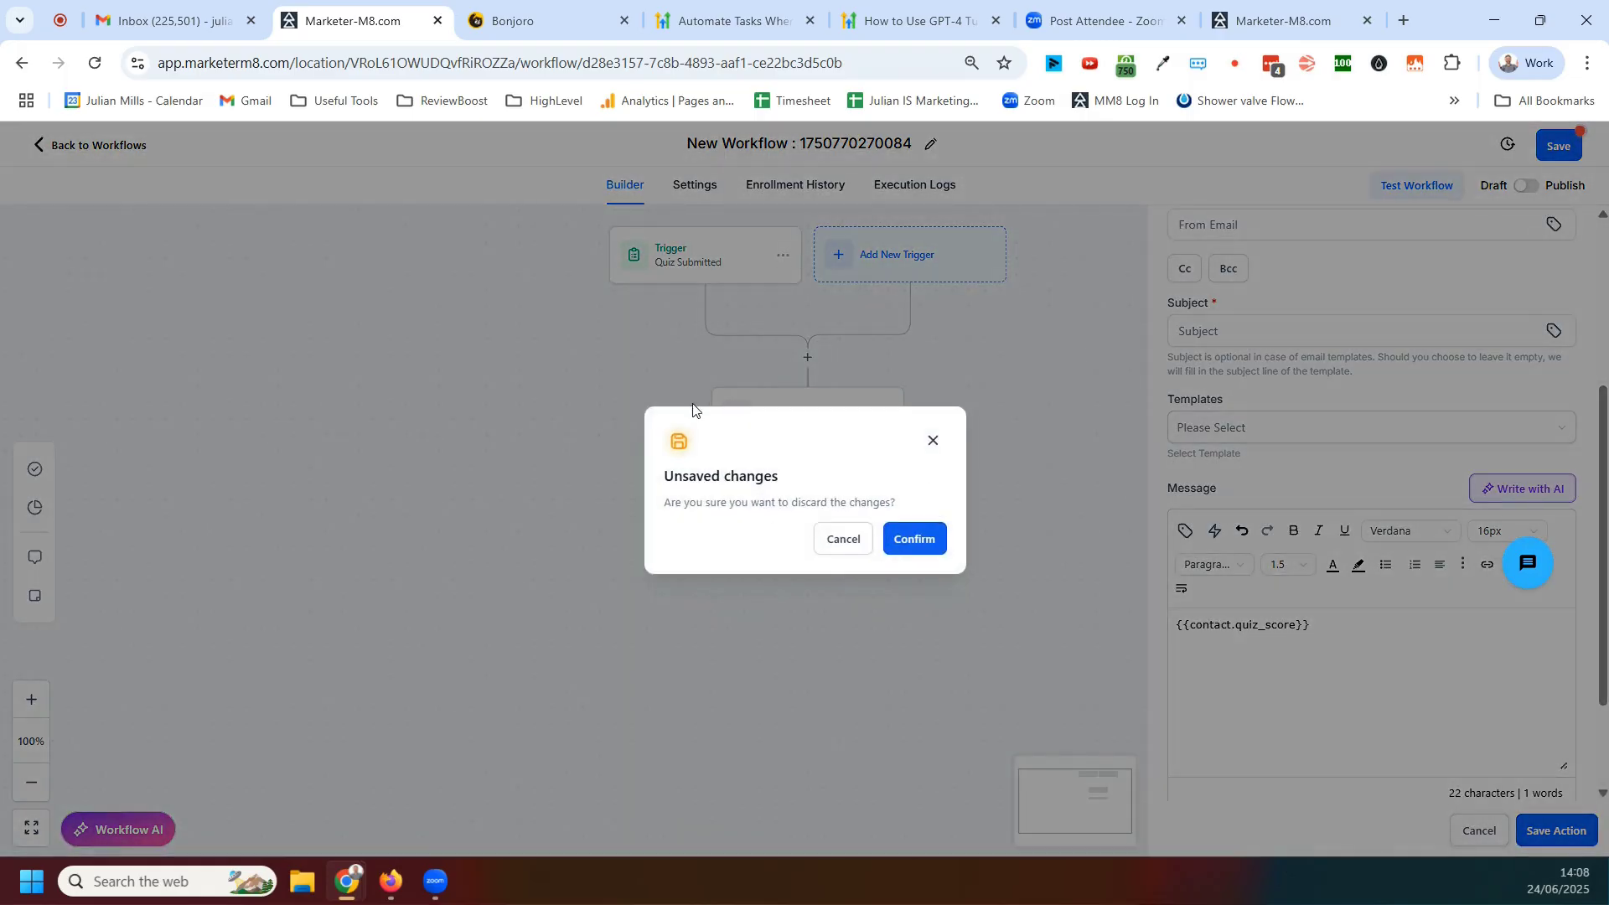
pyautogui.click(933, 440)
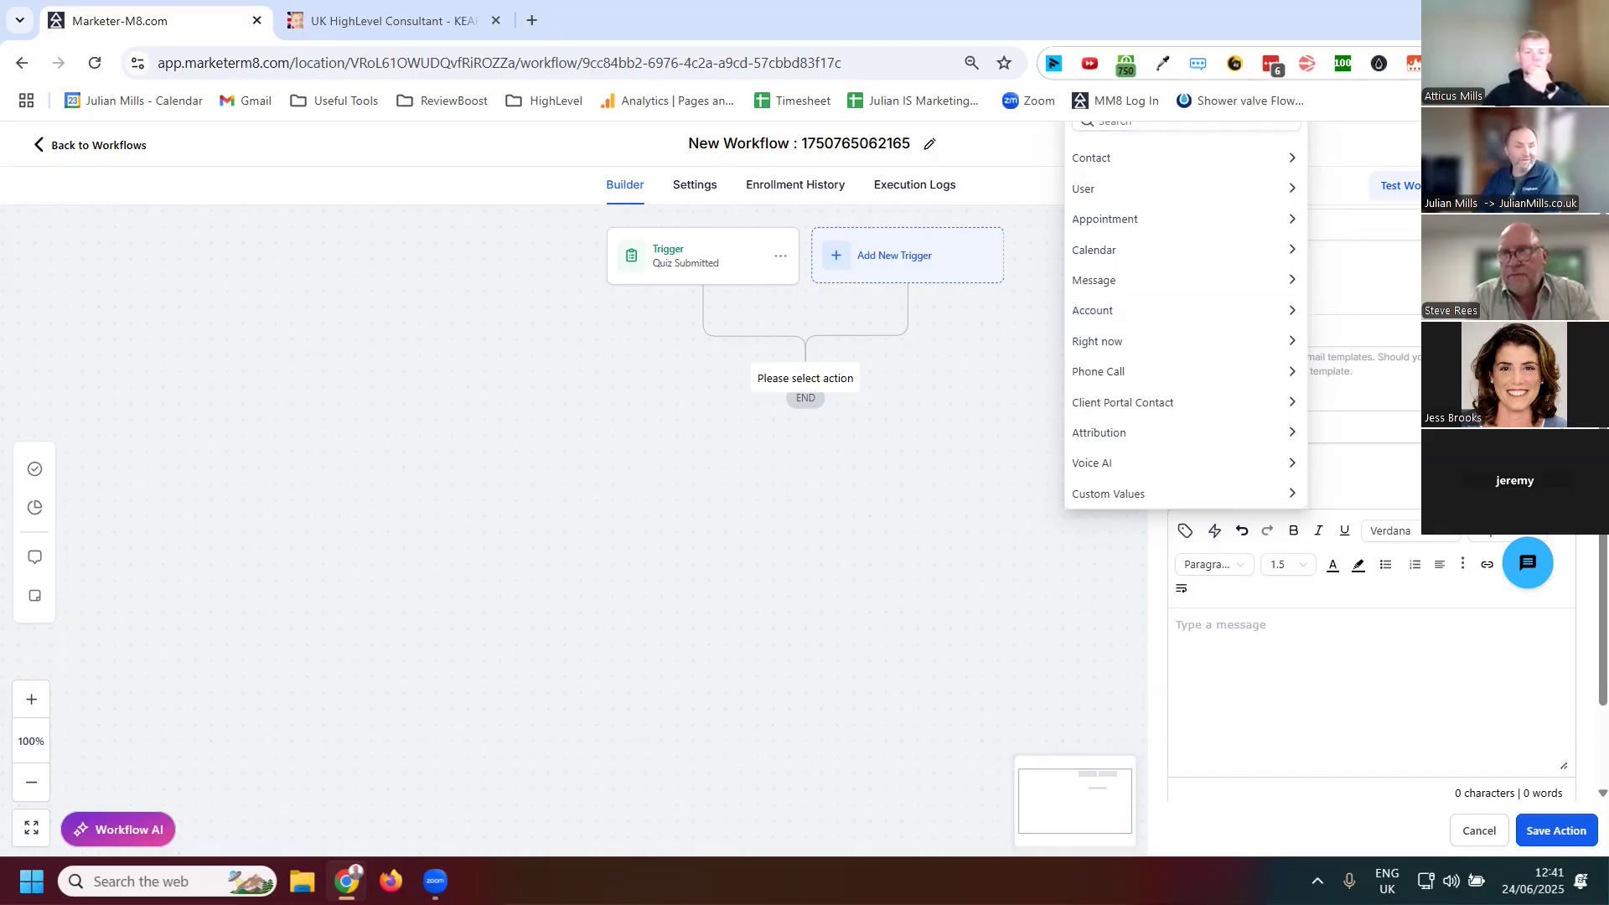
# Leave the workflow discarding unsaved changes, and open the Surveys list under Sites
pyautogui.click(141, 147)
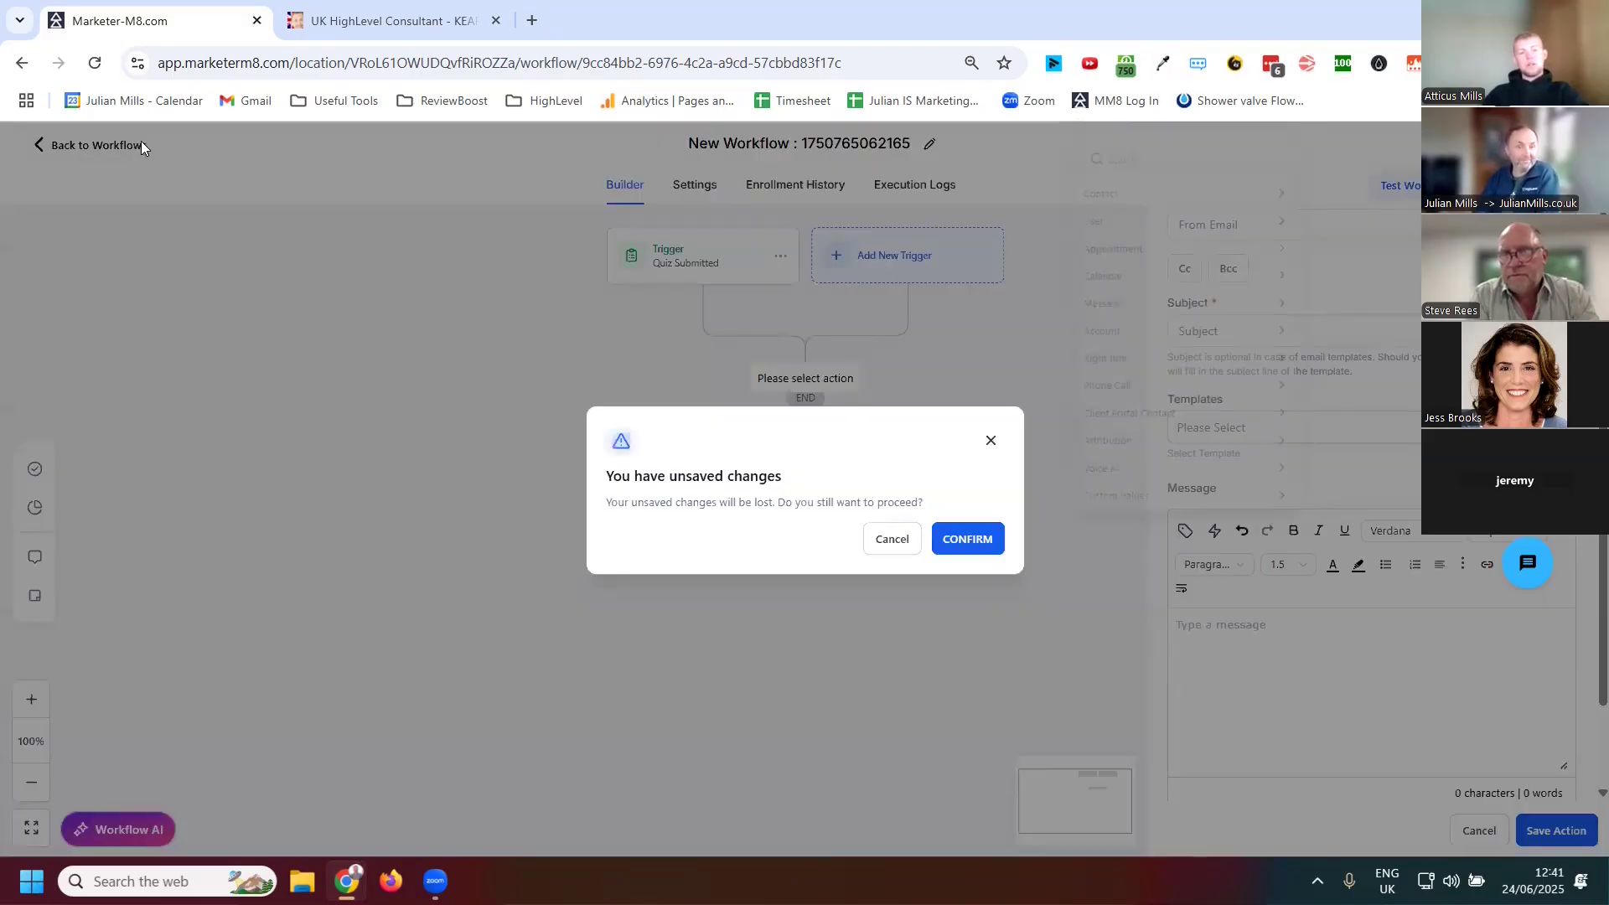
pyautogui.click(965, 545)
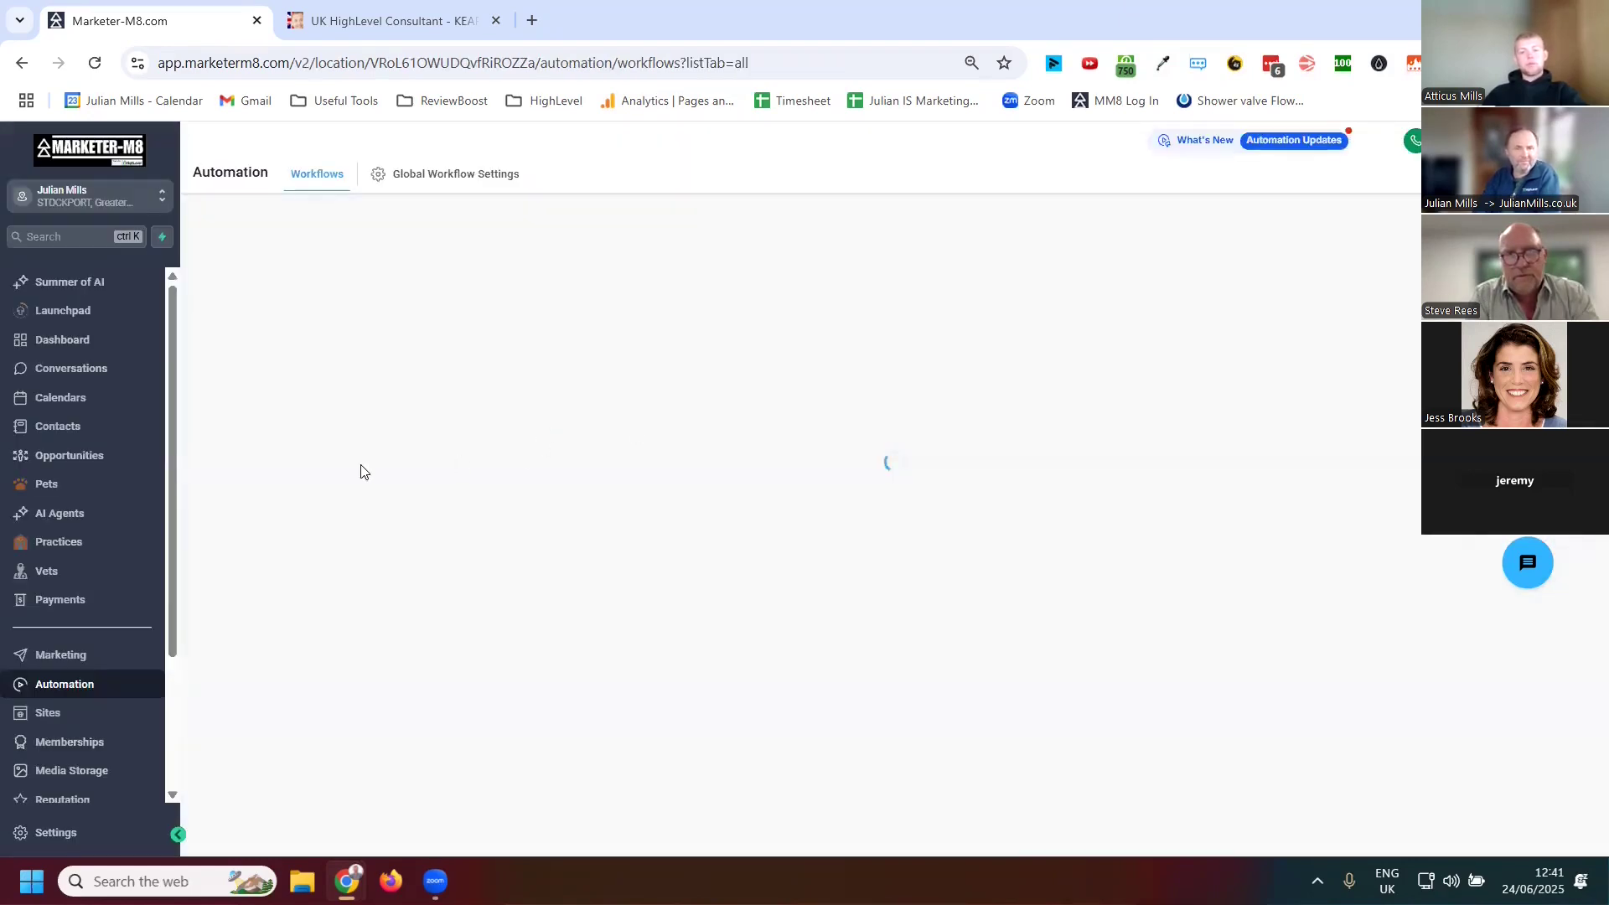
pyautogui.click(70, 714)
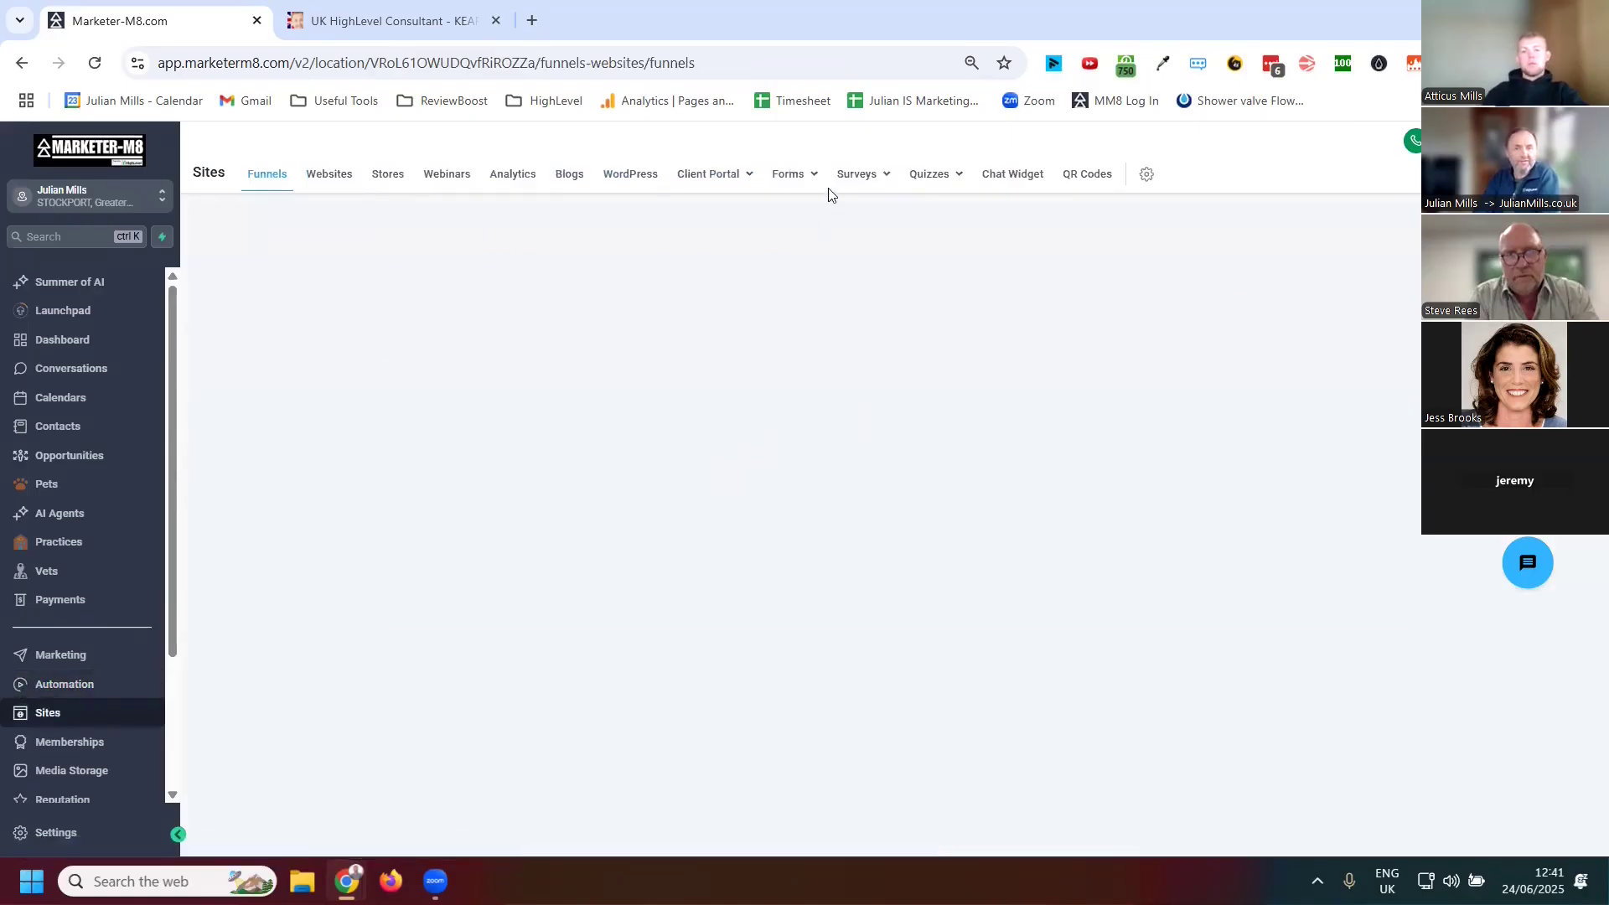
pyautogui.click(857, 174)
pyautogui.click(832, 209)
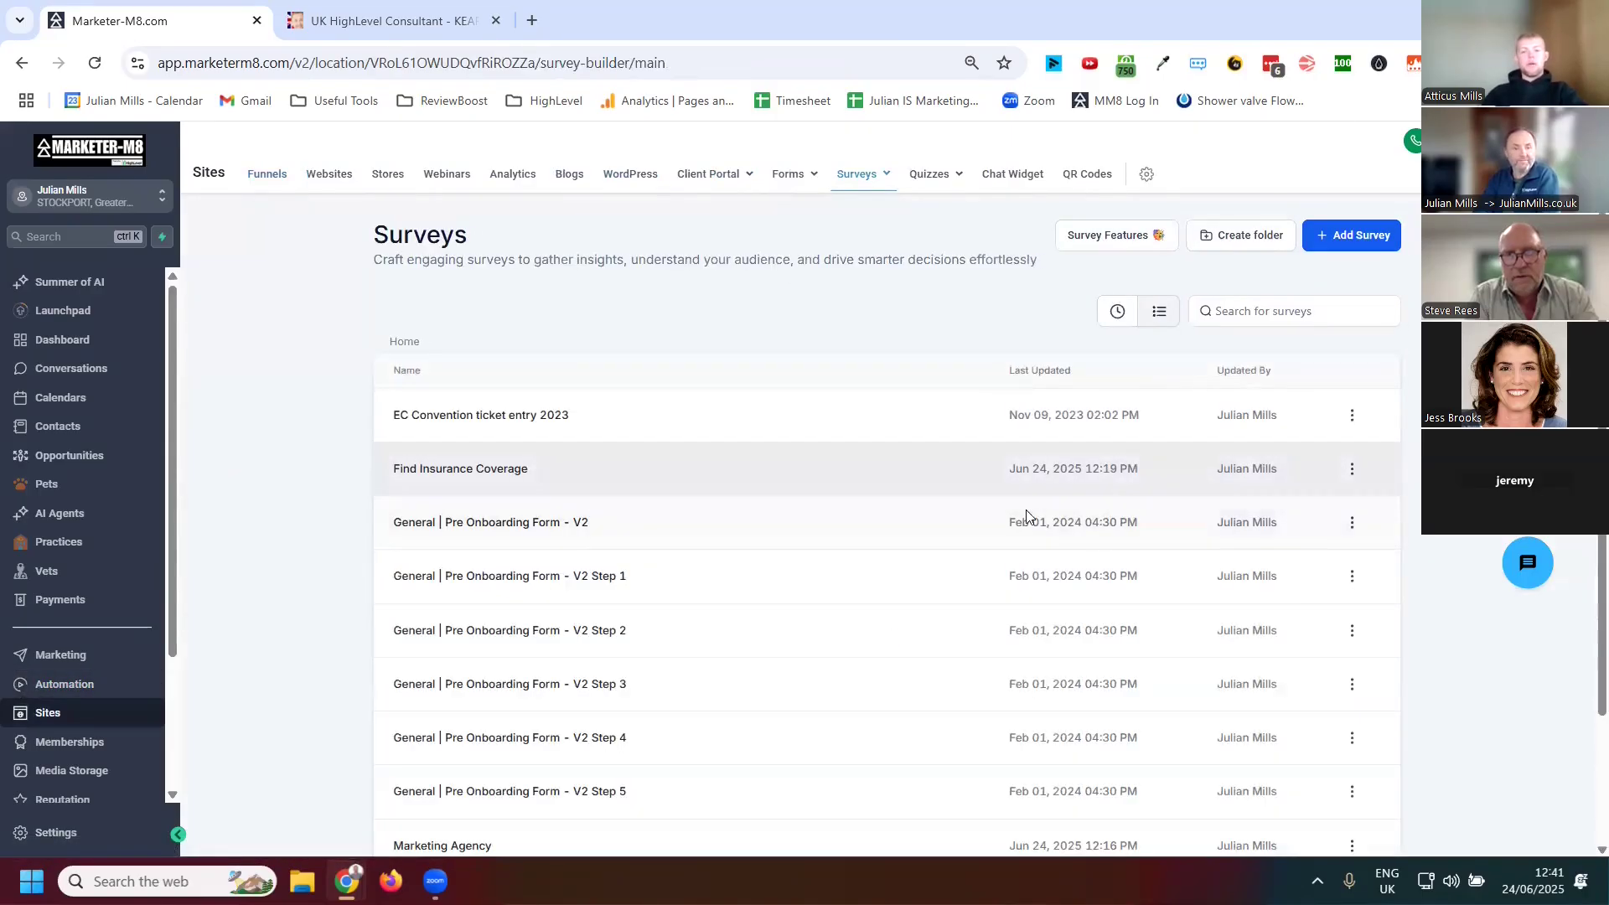
# Open the Marketing Agency survey in the survey builder
pyautogui.scroll(-3, 1026, 528)
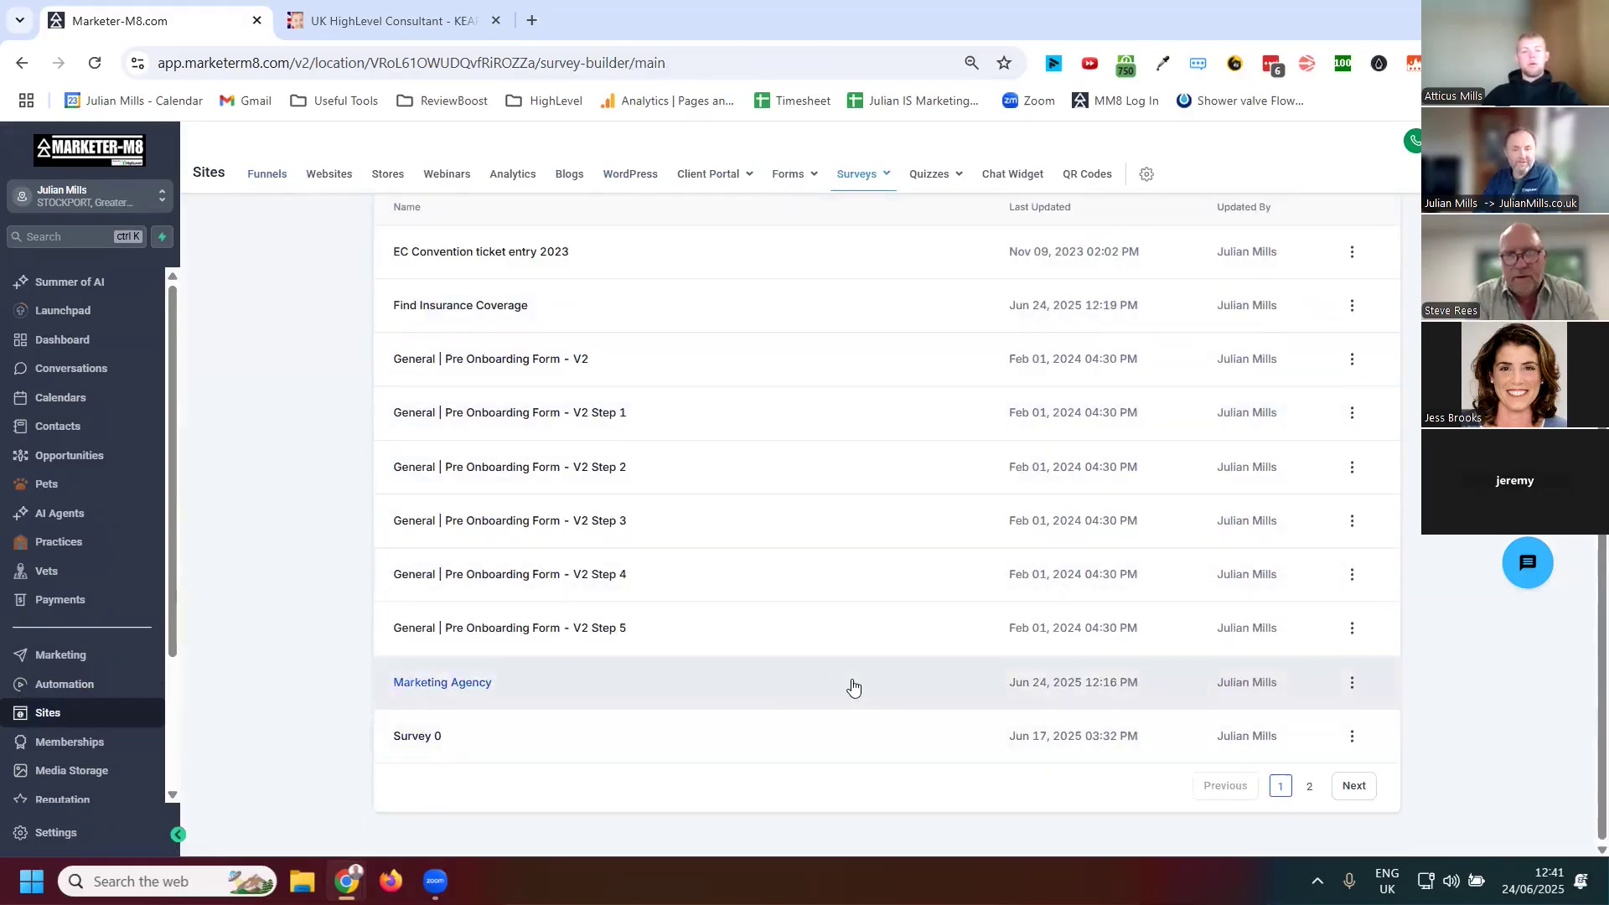
pyautogui.click(780, 693)
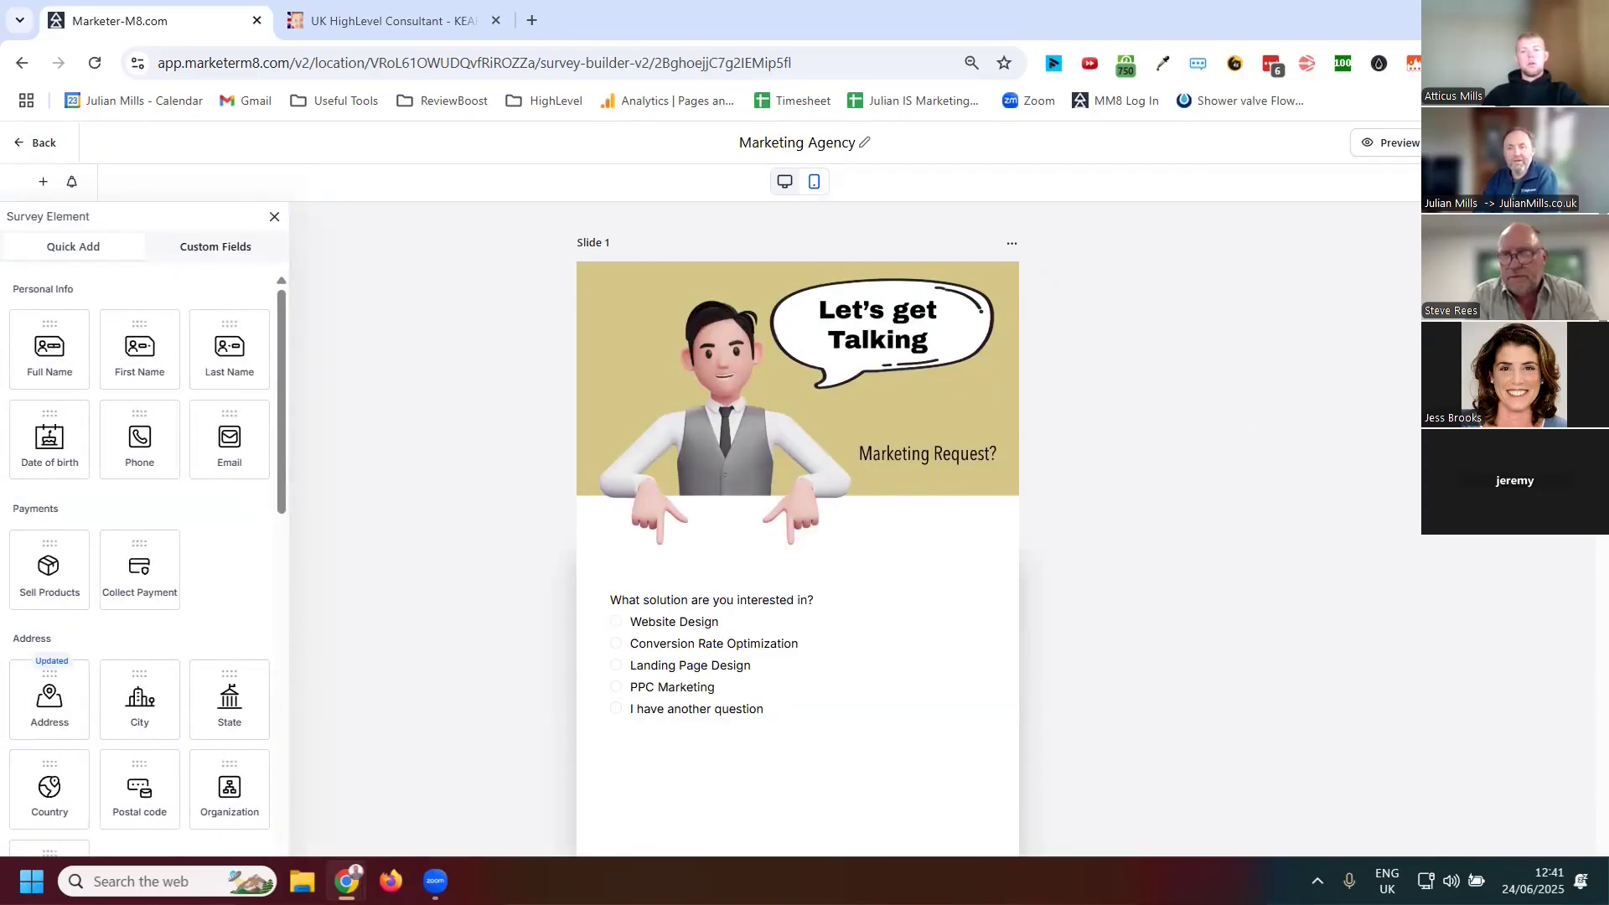
# Open the survey's Share options and copy the survey link
pyautogui.click(1492, 143)
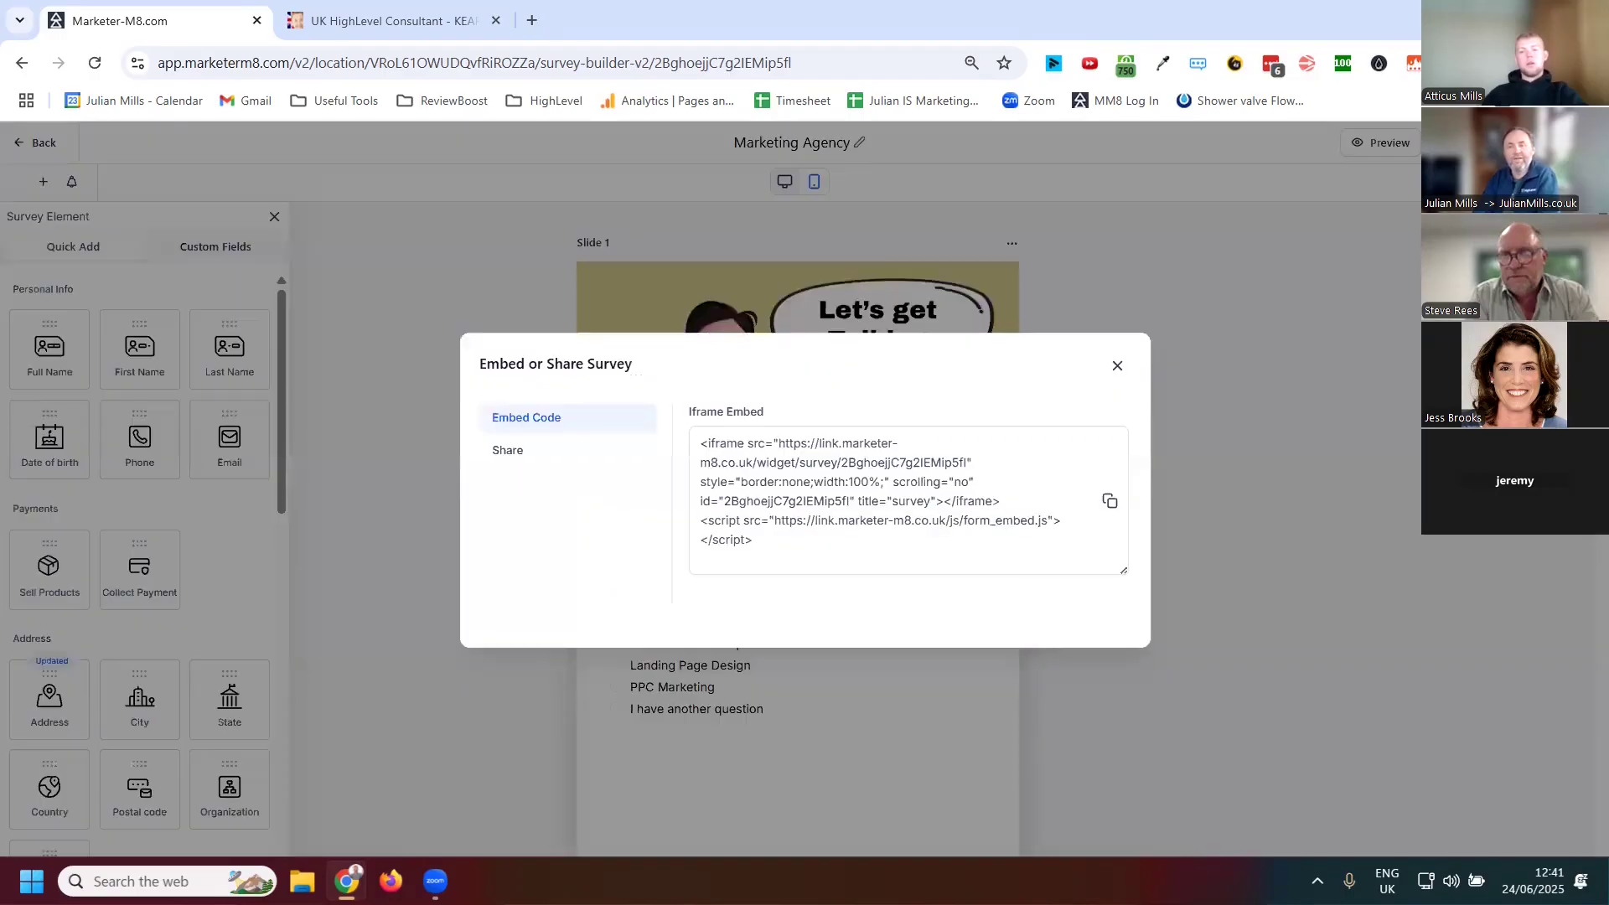
pyautogui.click(512, 454)
pyautogui.doubleClick(799, 552)
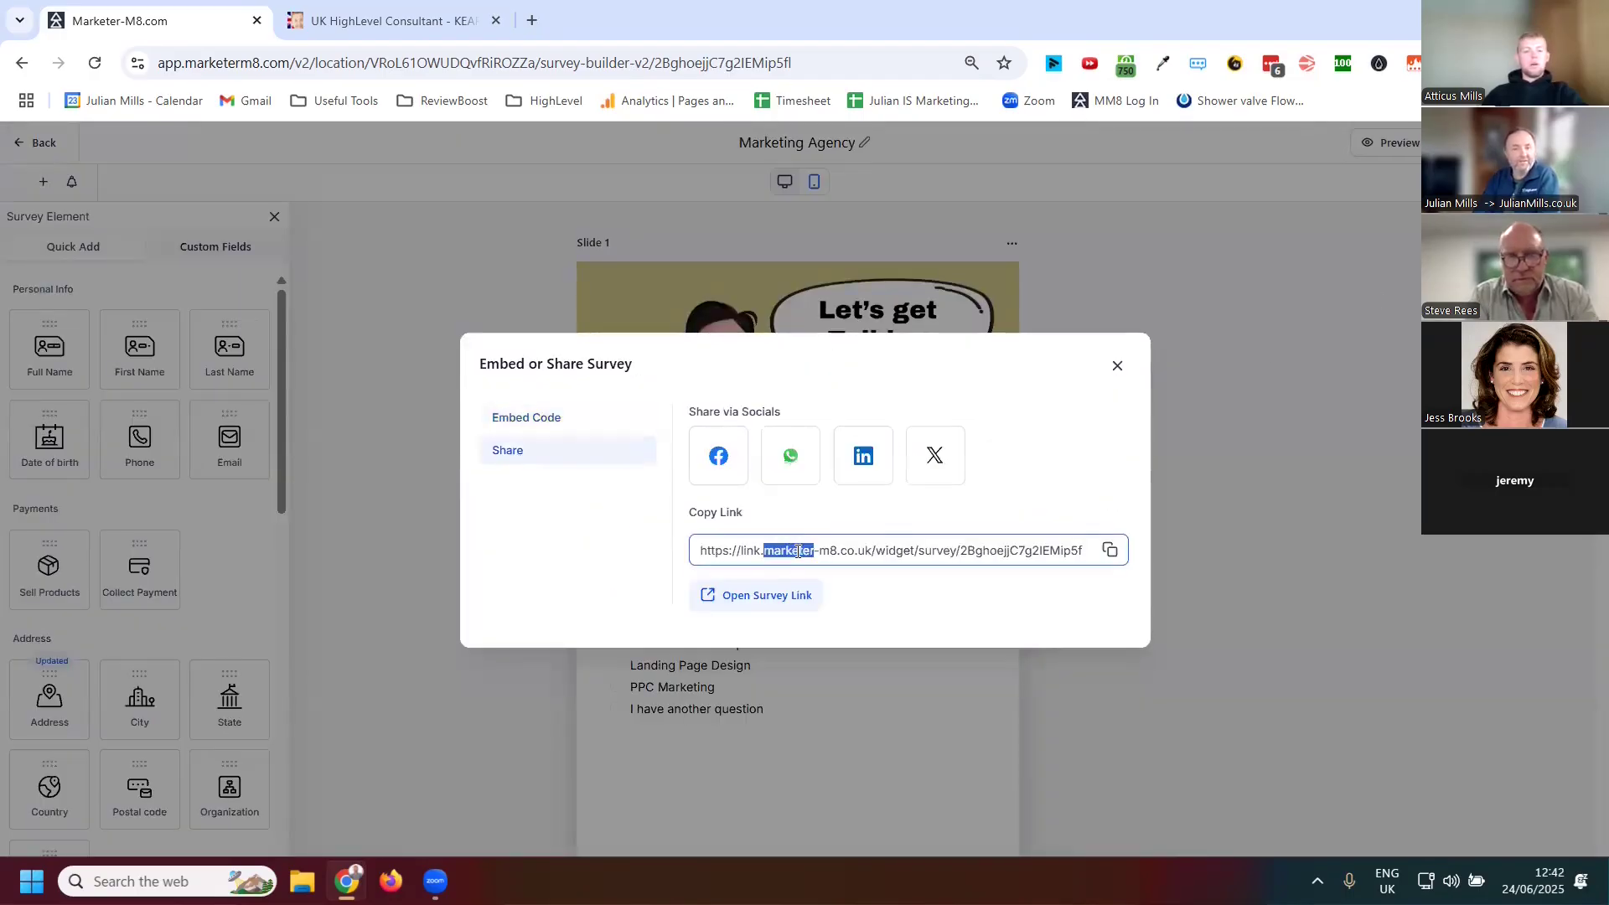
pyautogui.click(798, 552)
pyautogui.rightClick(798, 551)
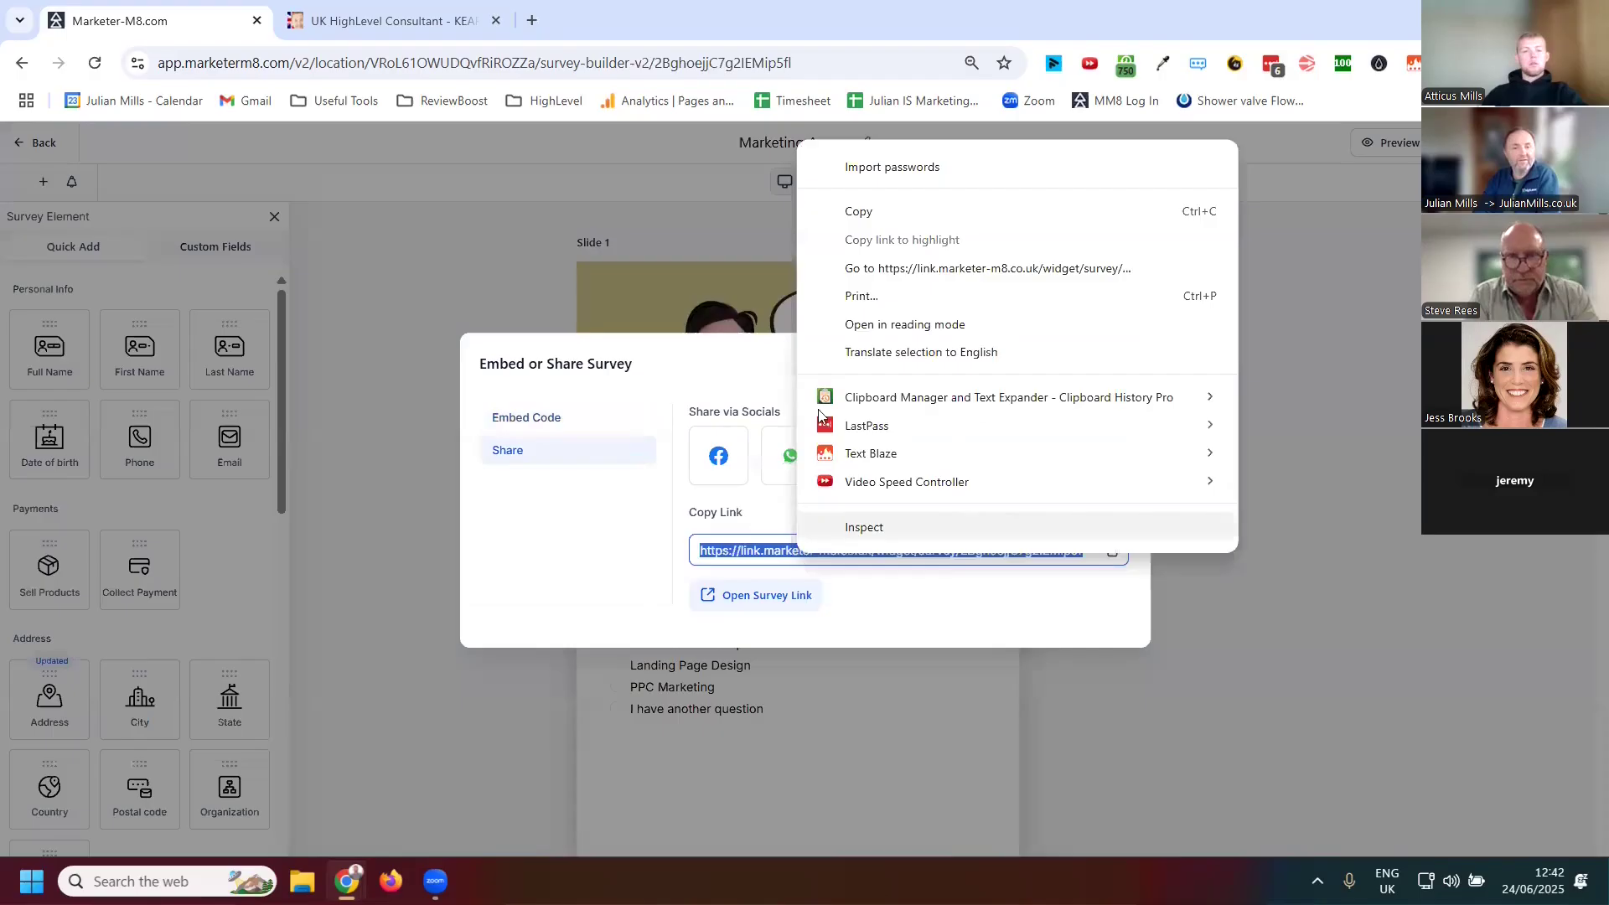
pyautogui.click(880, 215)
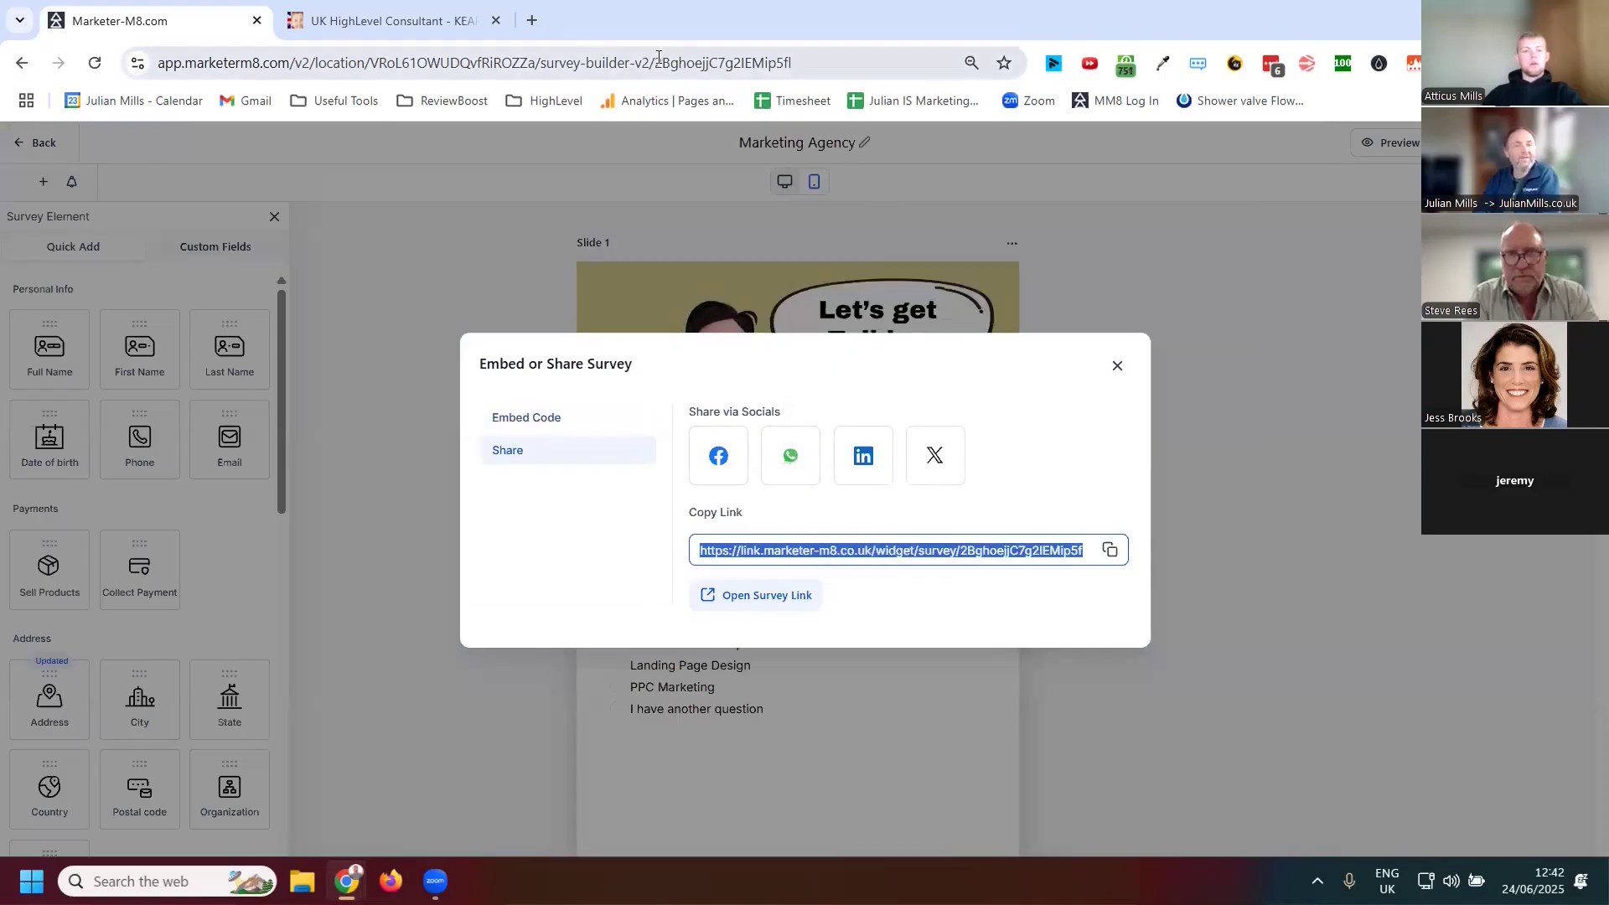
# Open a new browser tab and load the copied survey link
pyautogui.click(532, 22)
pyautogui.click(303, 63)
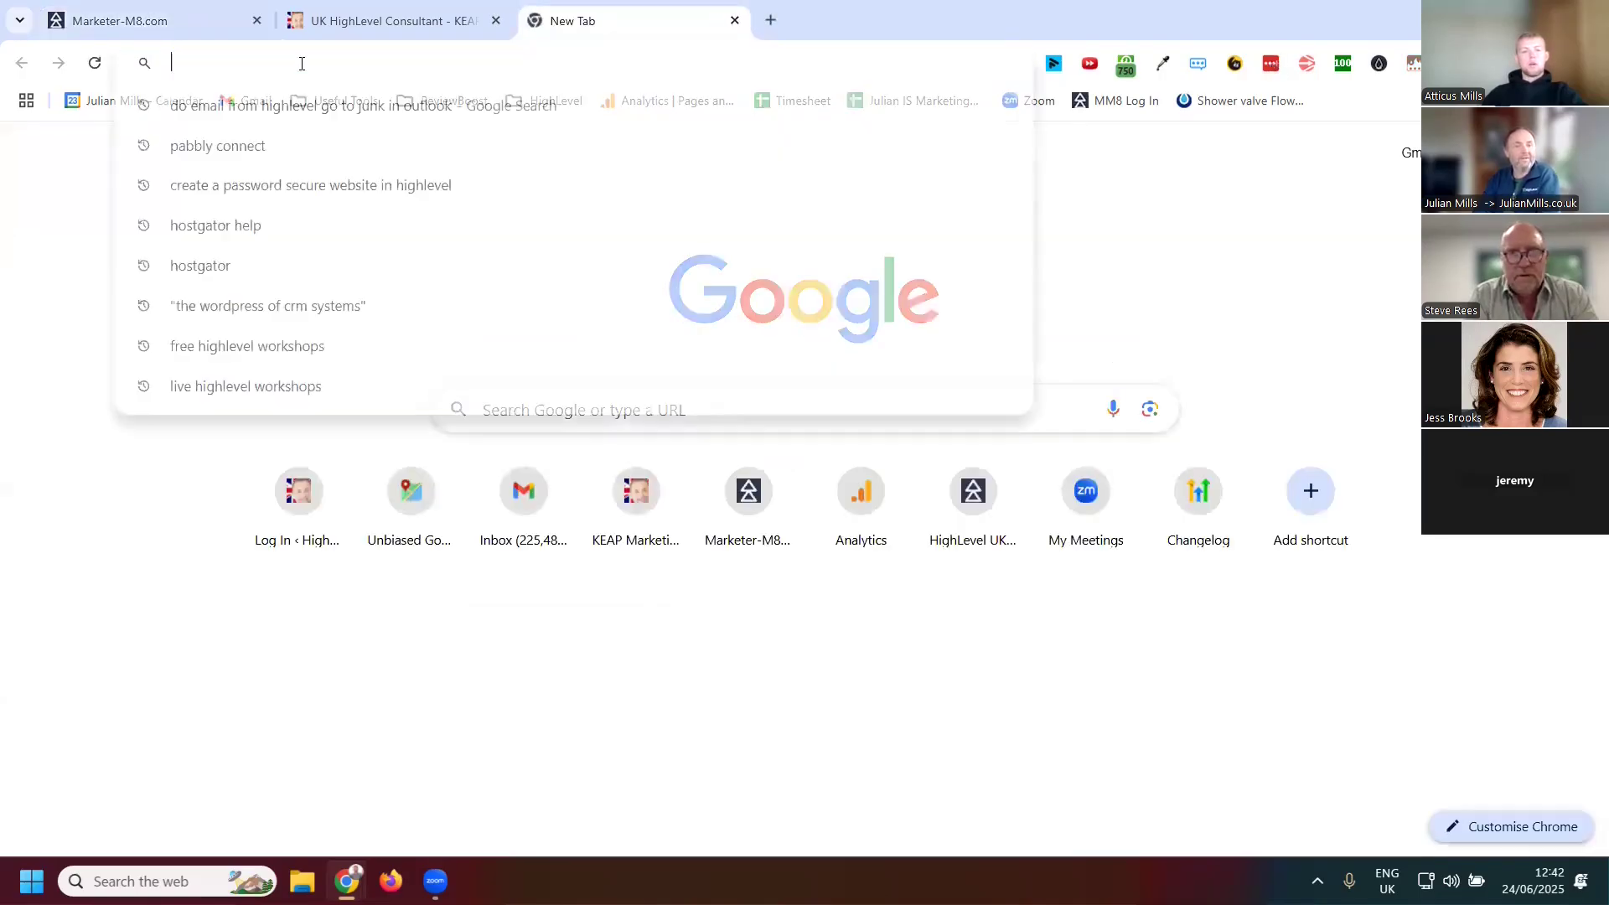
pyautogui.rightClick(300, 67)
pyautogui.click(395, 239)
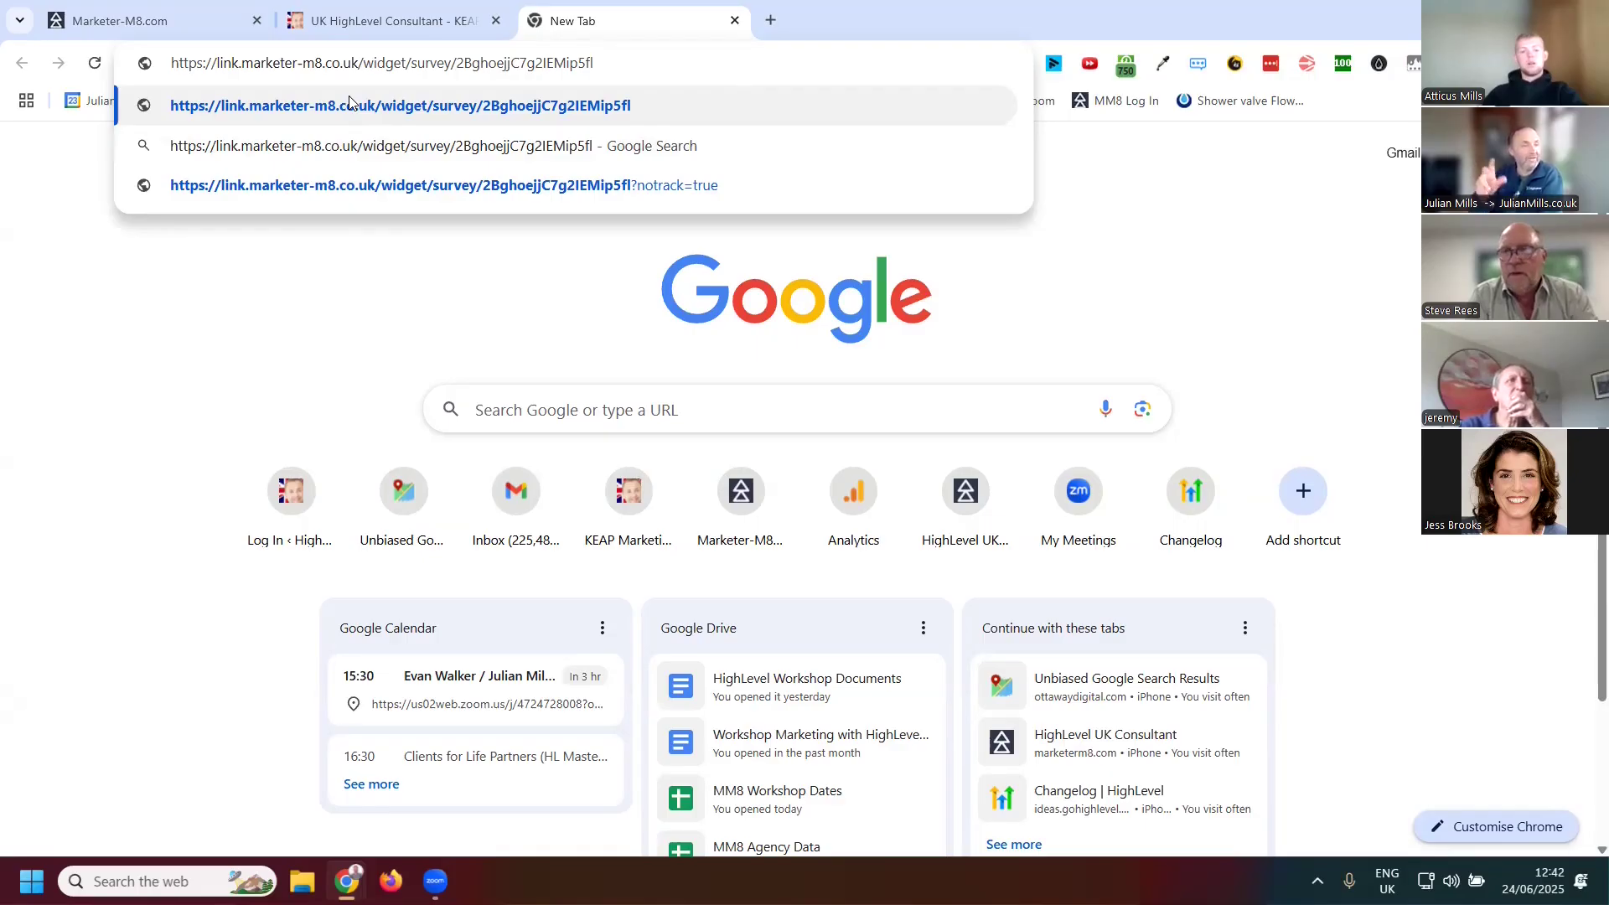
pyautogui.press('Return')
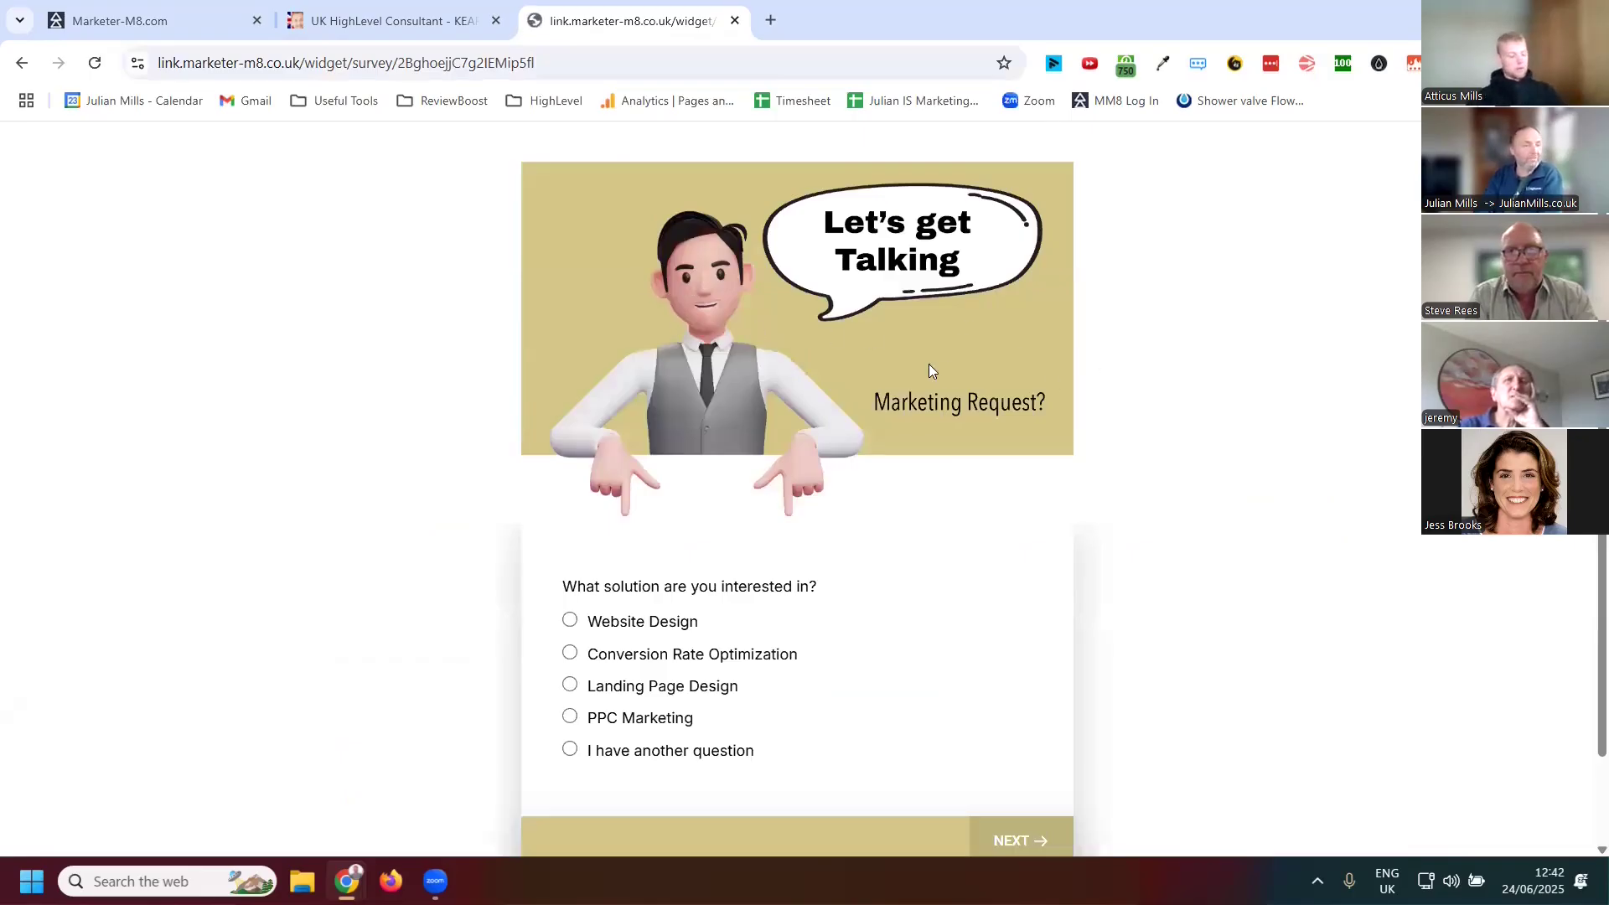
# Choose Conversion Rate Optimization in the live survey and advance past the message slide to the contact details
pyautogui.scroll(-2, 880, 327)
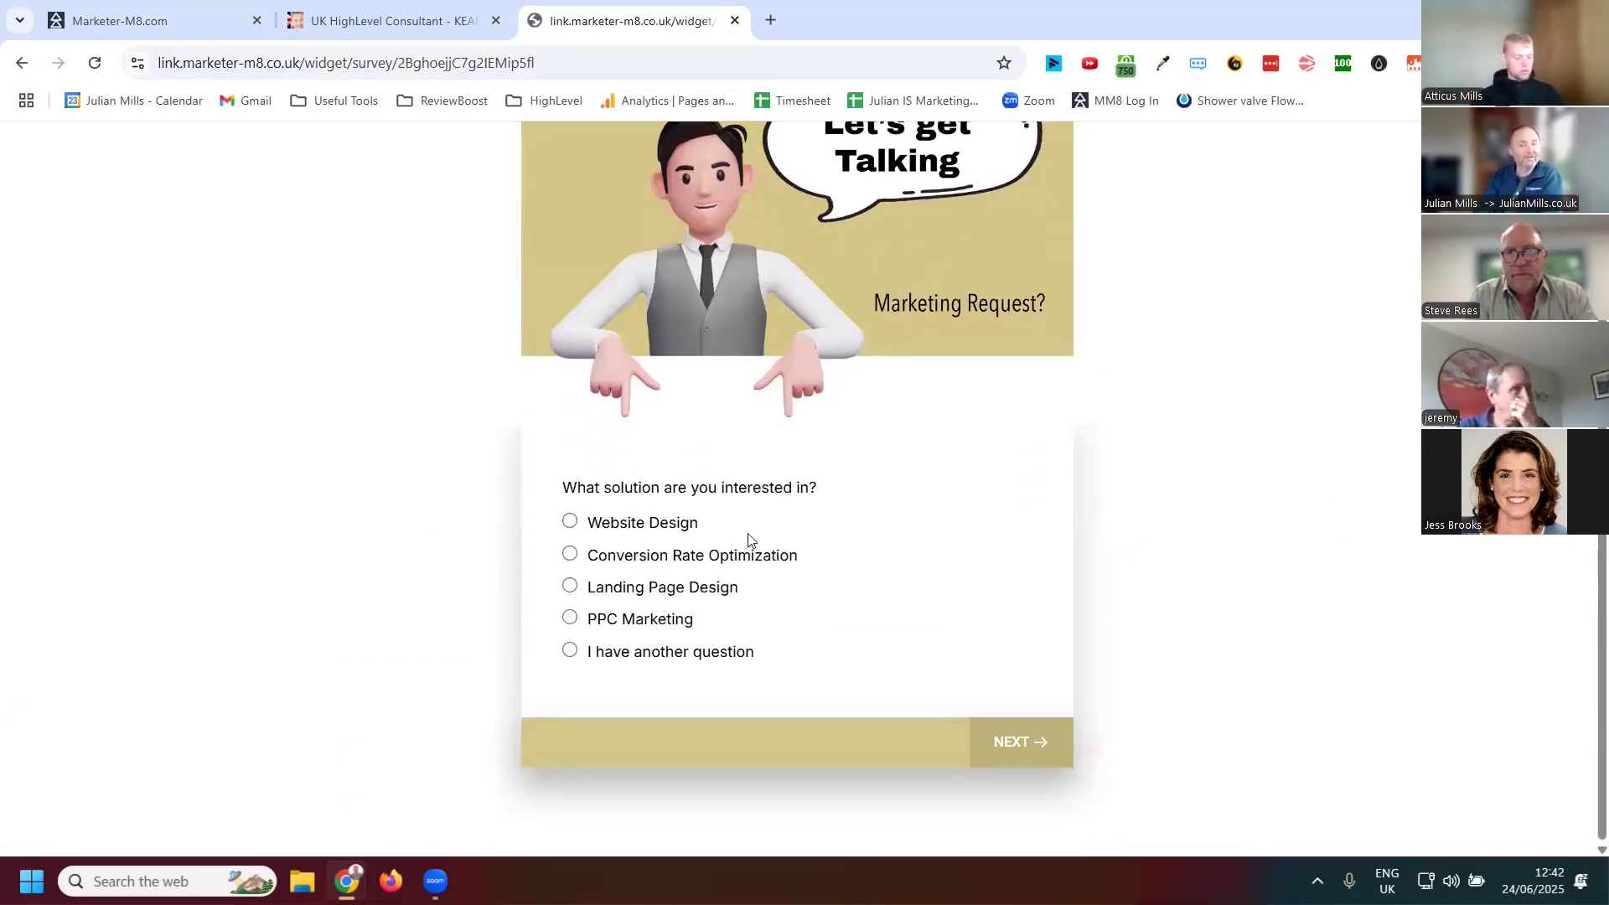
pyautogui.click(571, 554)
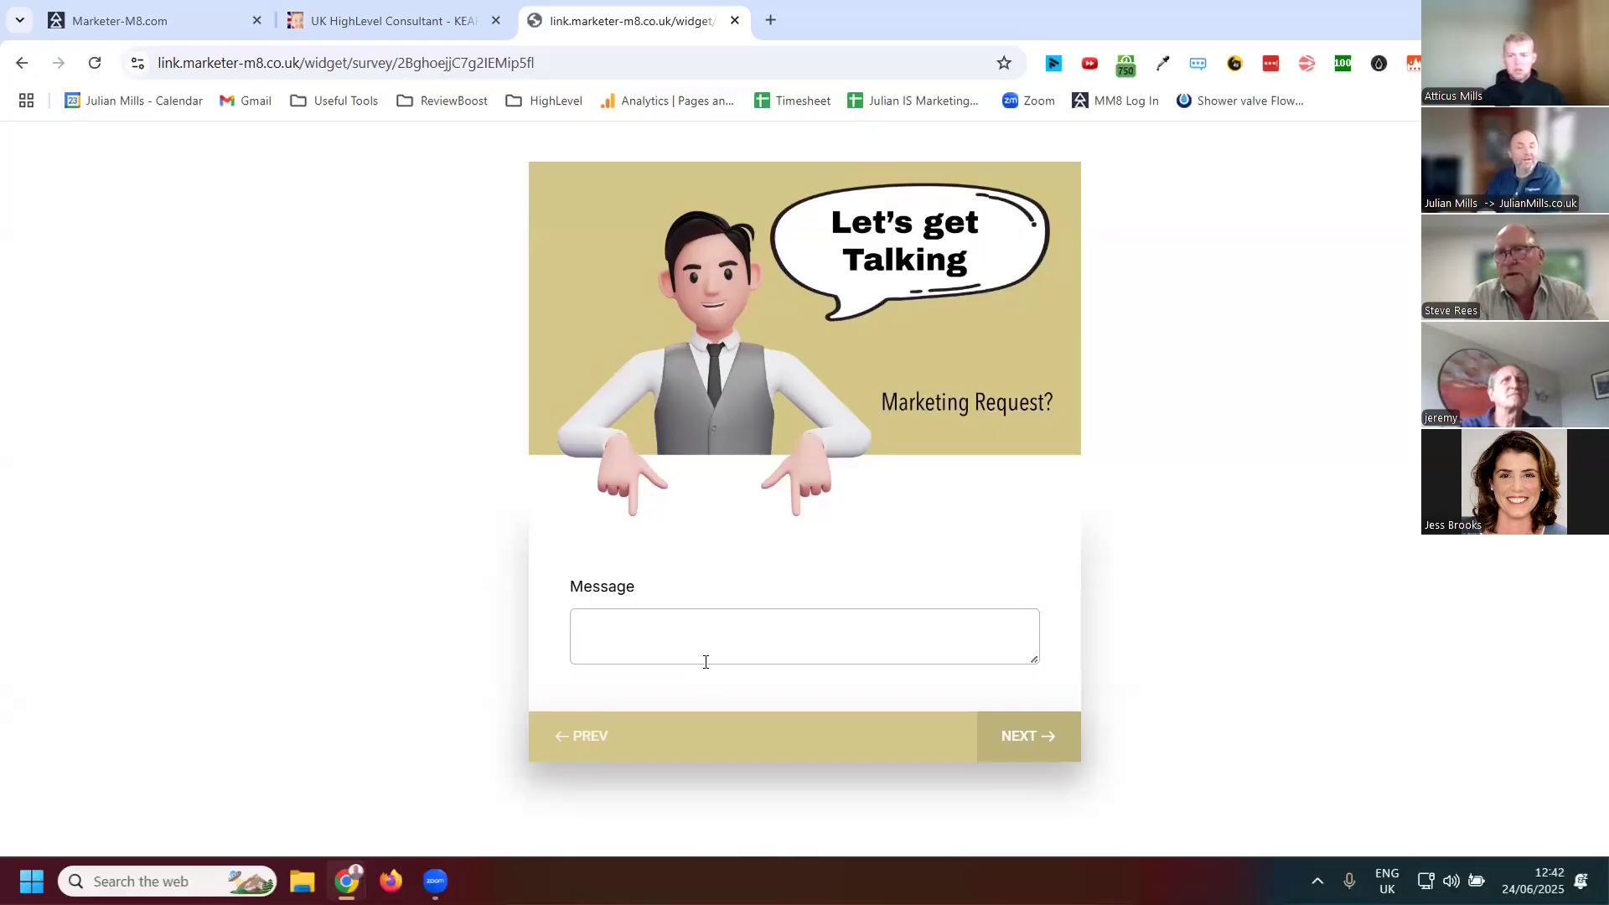
pyautogui.click(1058, 759)
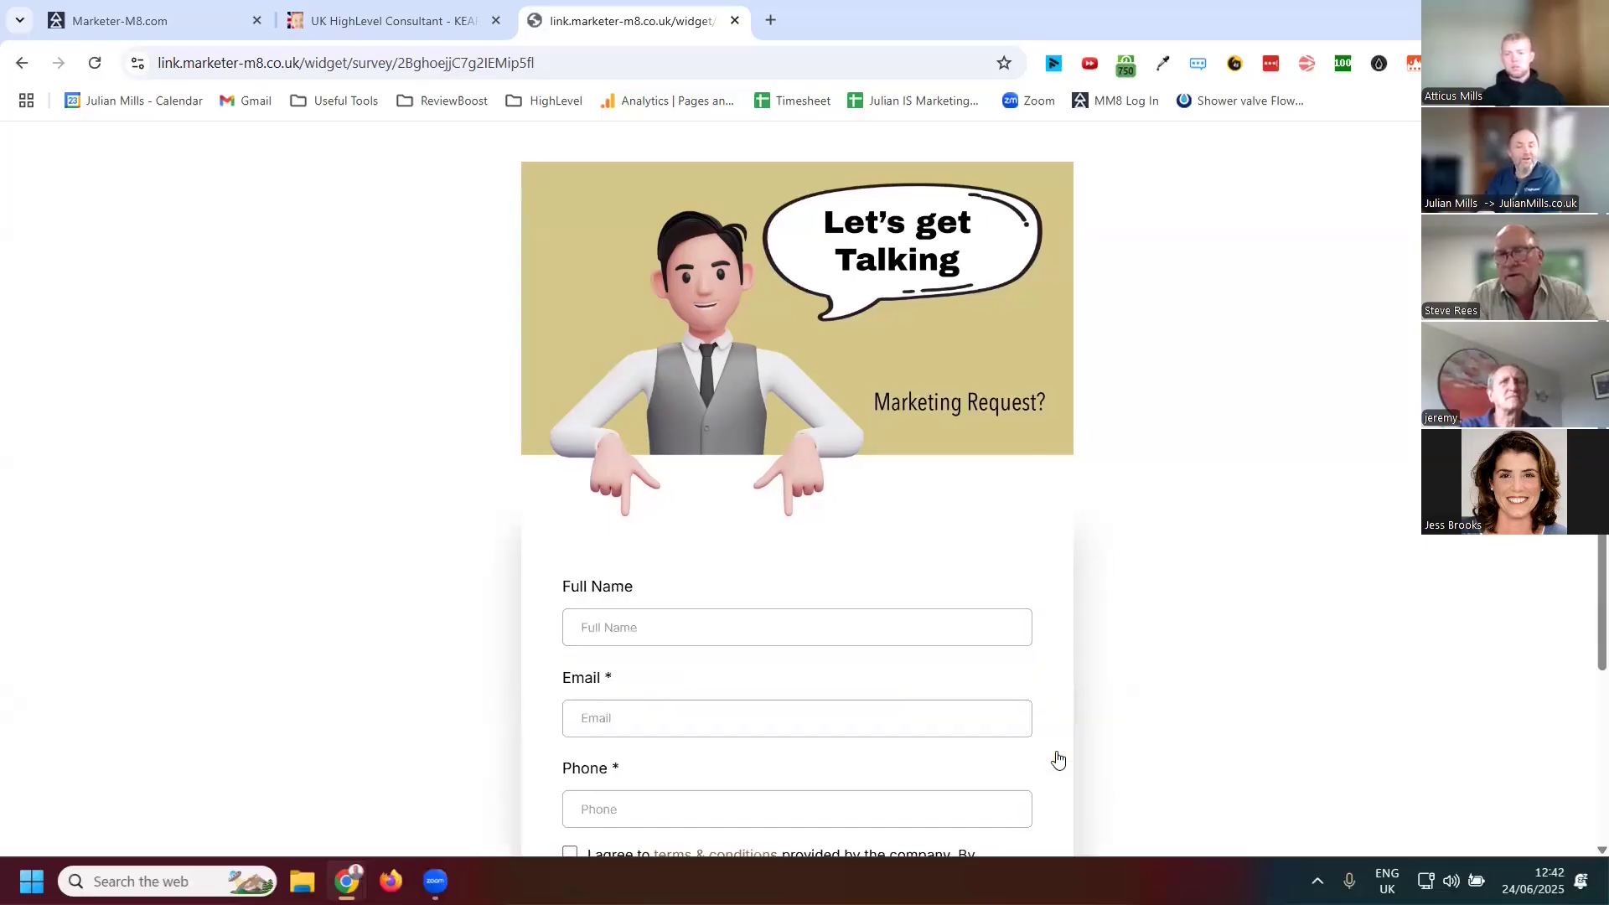
pyautogui.scroll(-2, 952, 599)
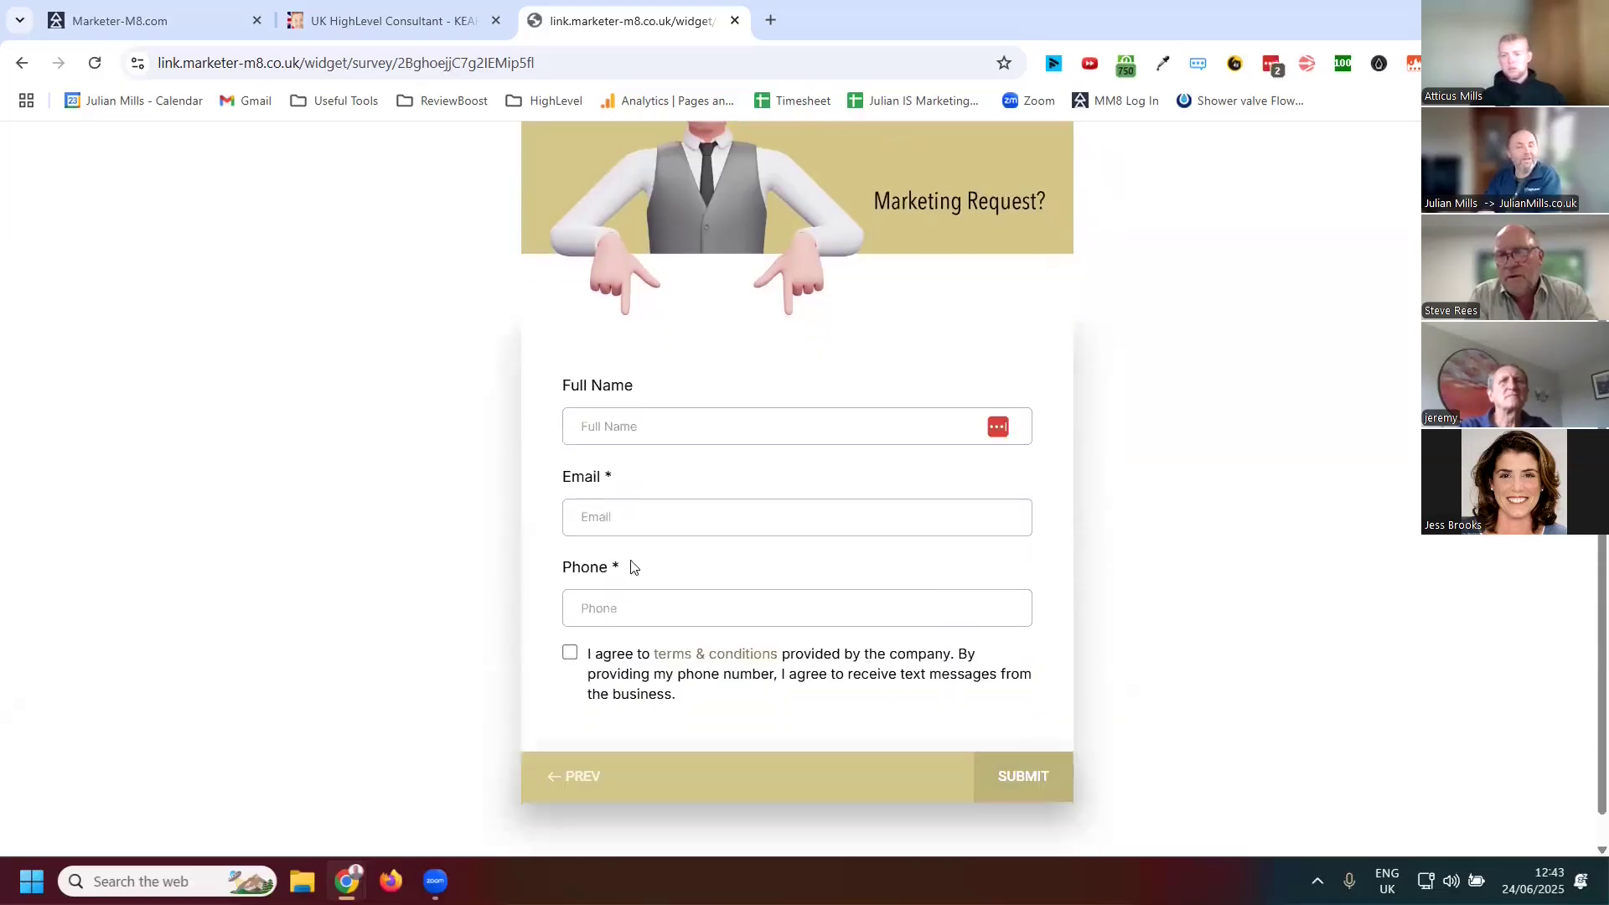
pyautogui.click(618, 519)
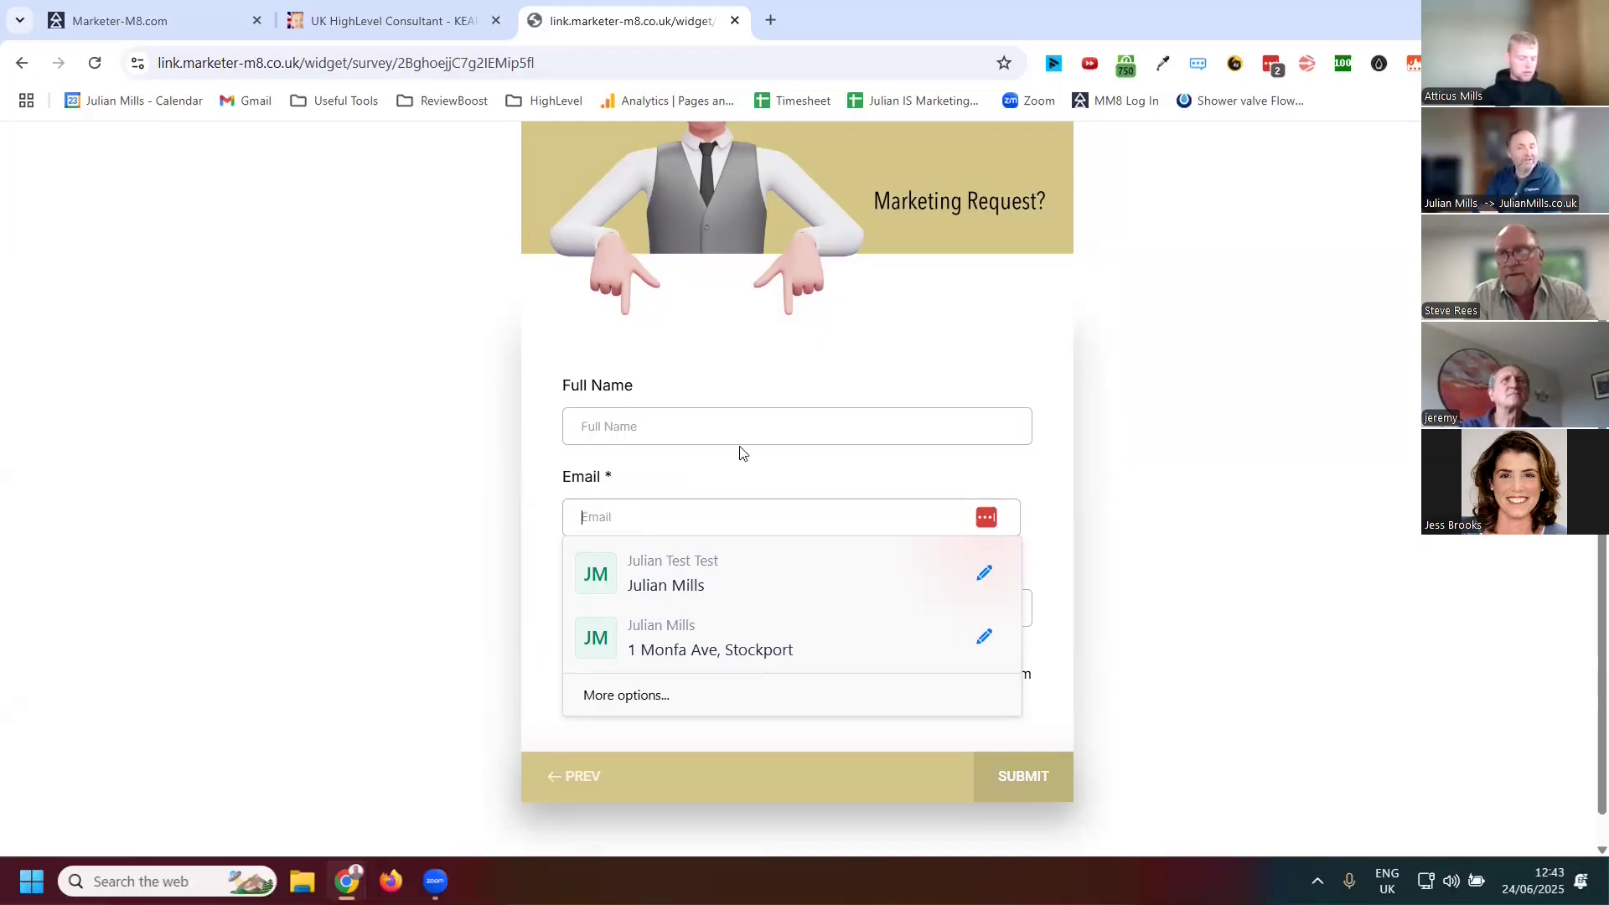
pyautogui.scroll(-1, 781, 467)
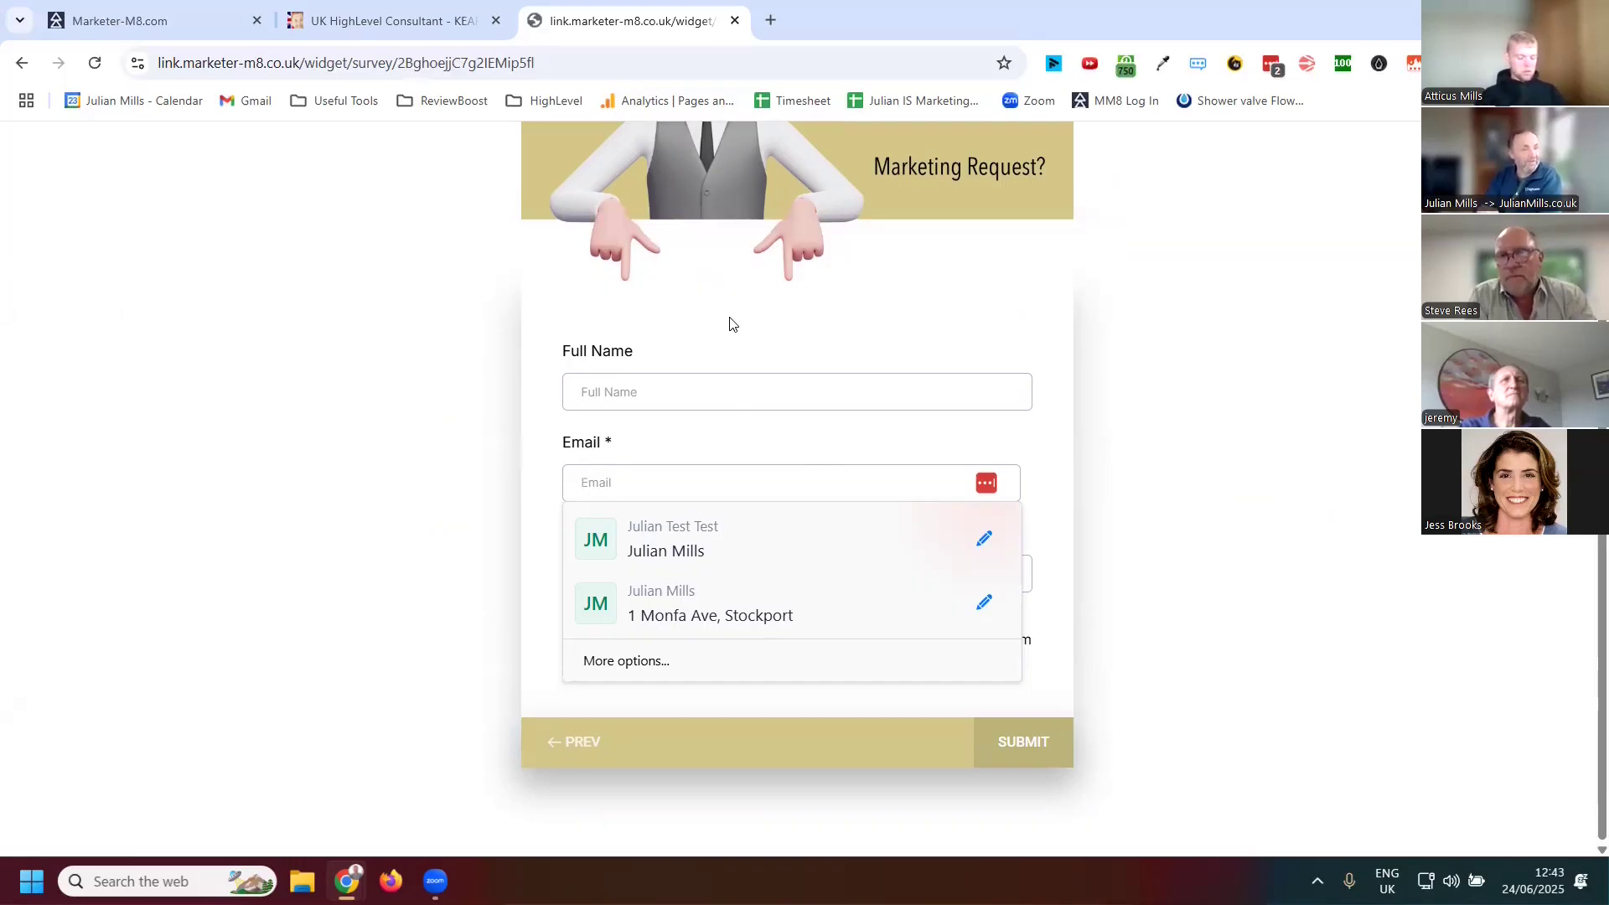
pyautogui.rightClick(695, 482)
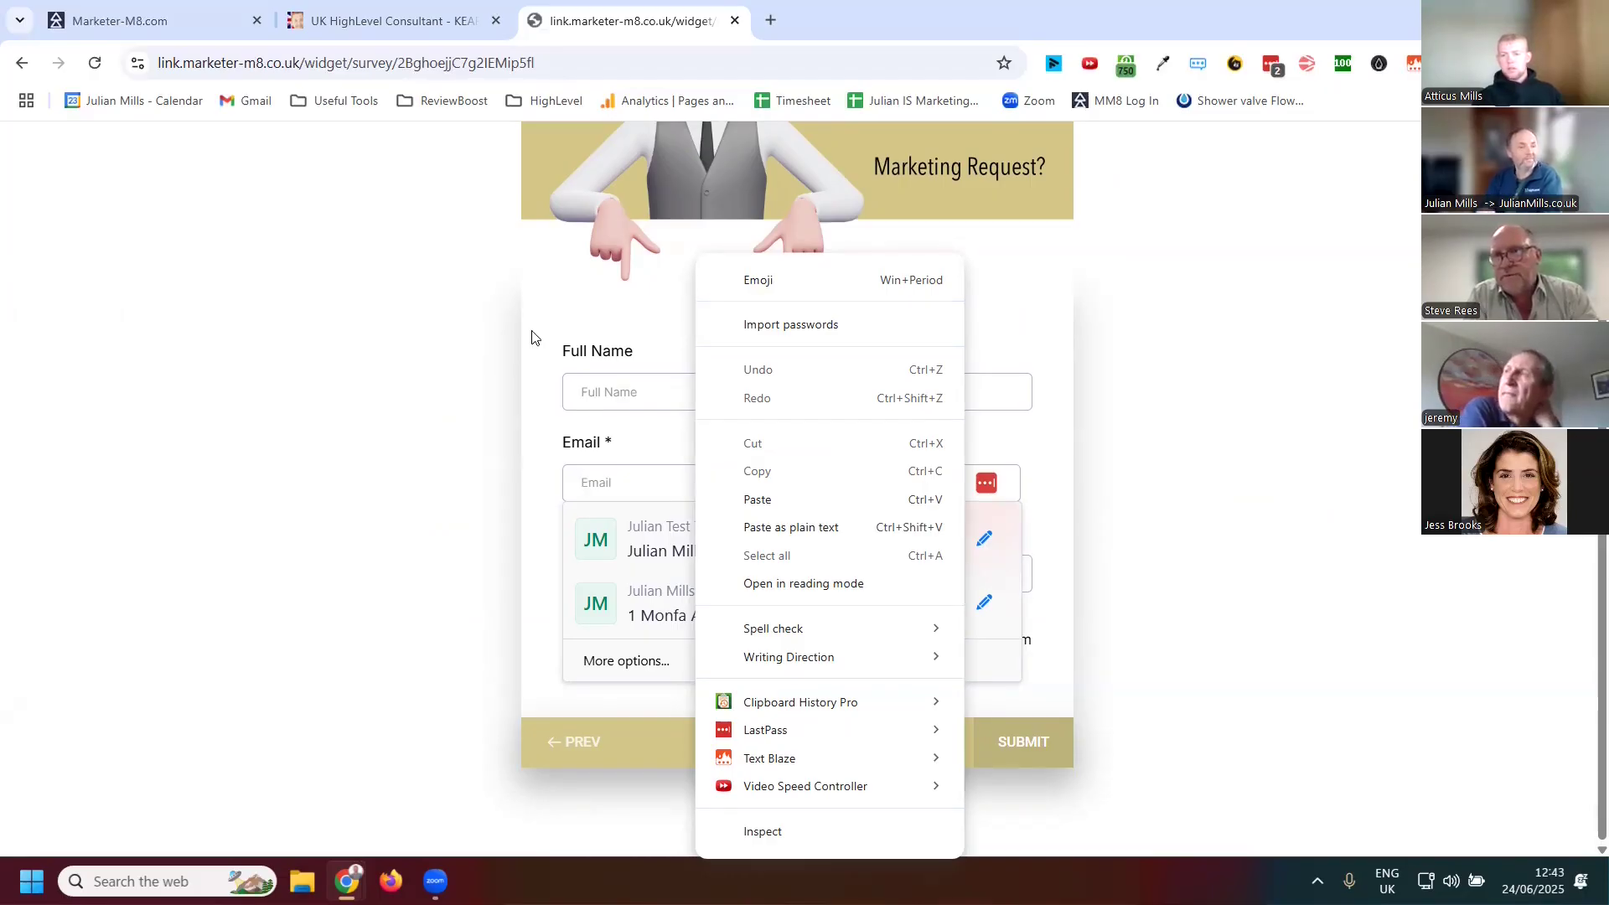
# Return to the survey builder tab, close the share dialog and leave the builder
pyautogui.click(173, 25)
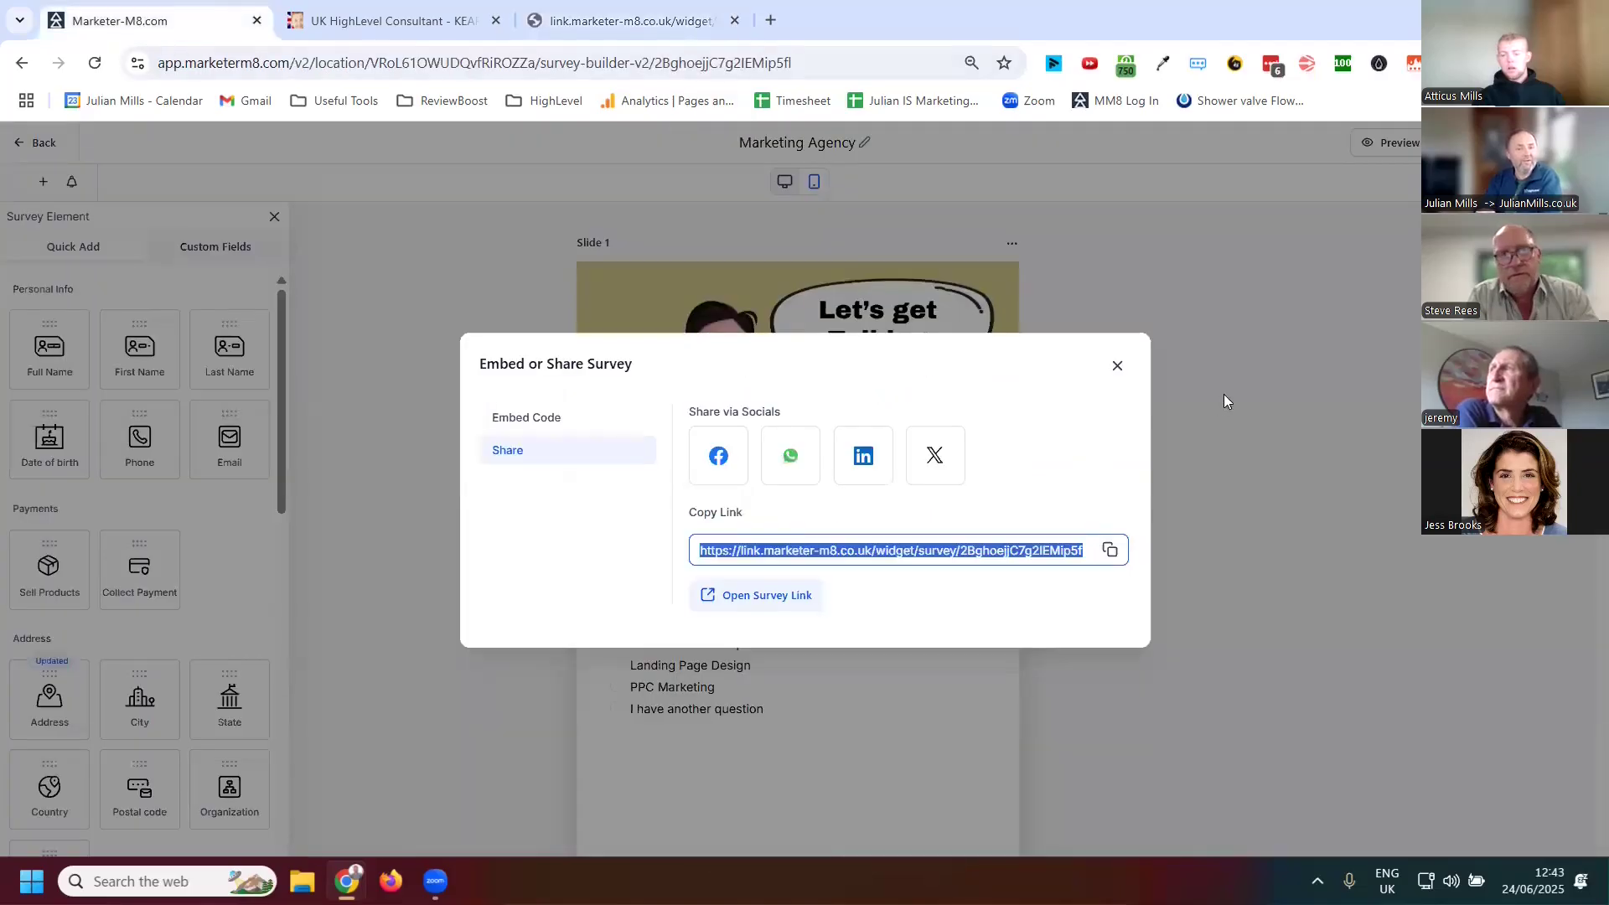
pyautogui.click(1119, 365)
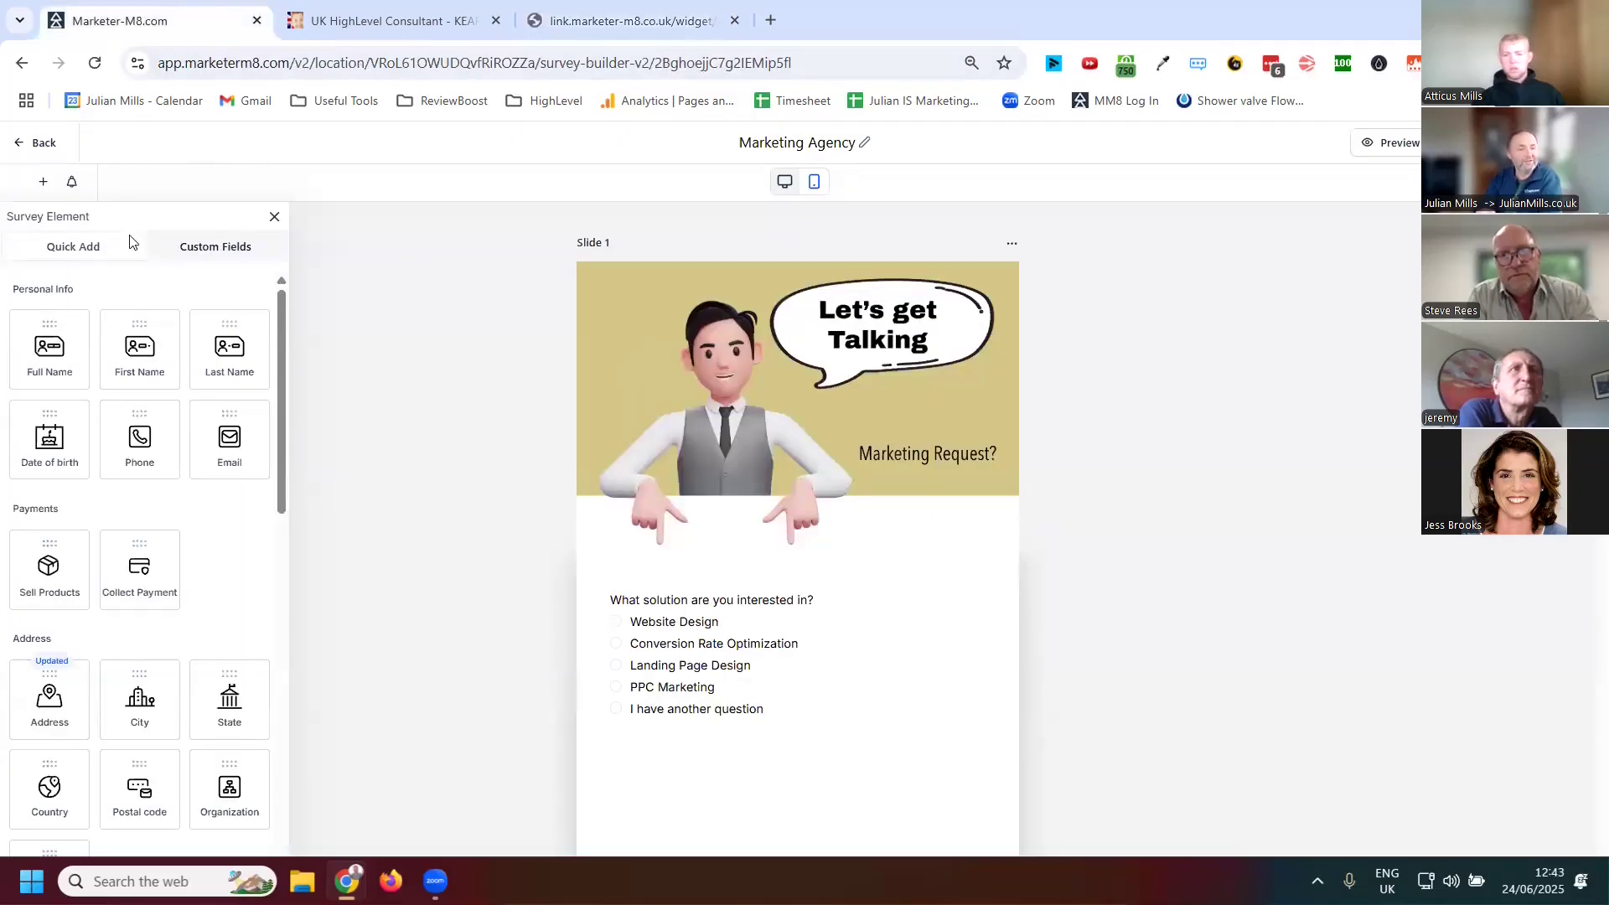
pyautogui.click(36, 143)
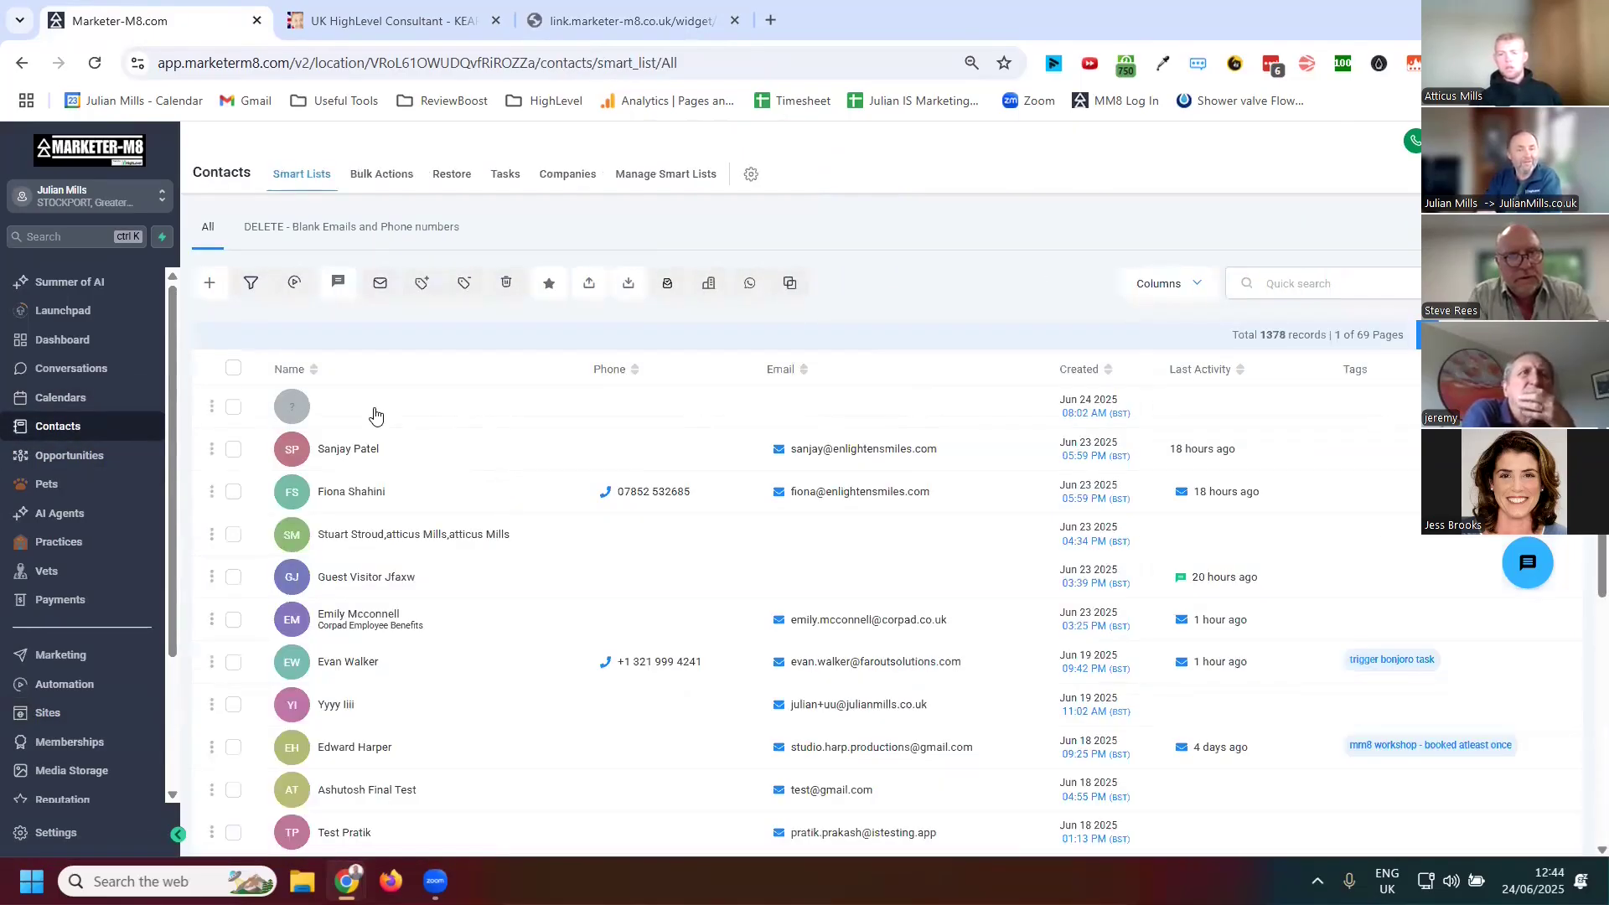
# Open the newest contact record and collapse its custom field folders to reach the Julian Mills Quiz section
pyautogui.click(375, 415)
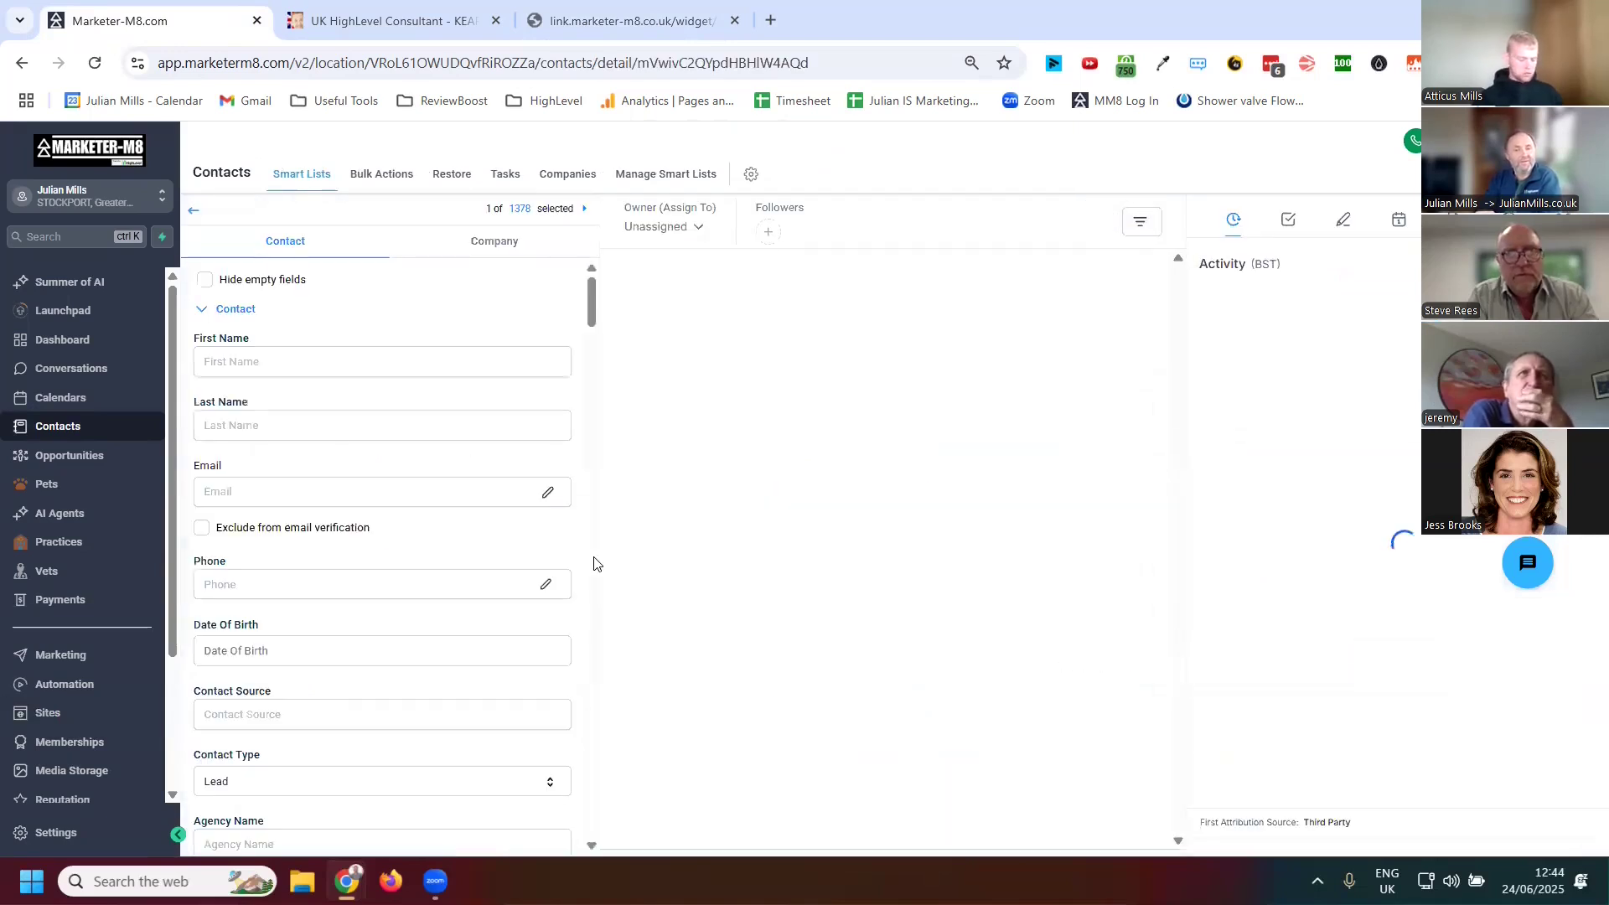
pyautogui.scroll(-15, 453, 453)
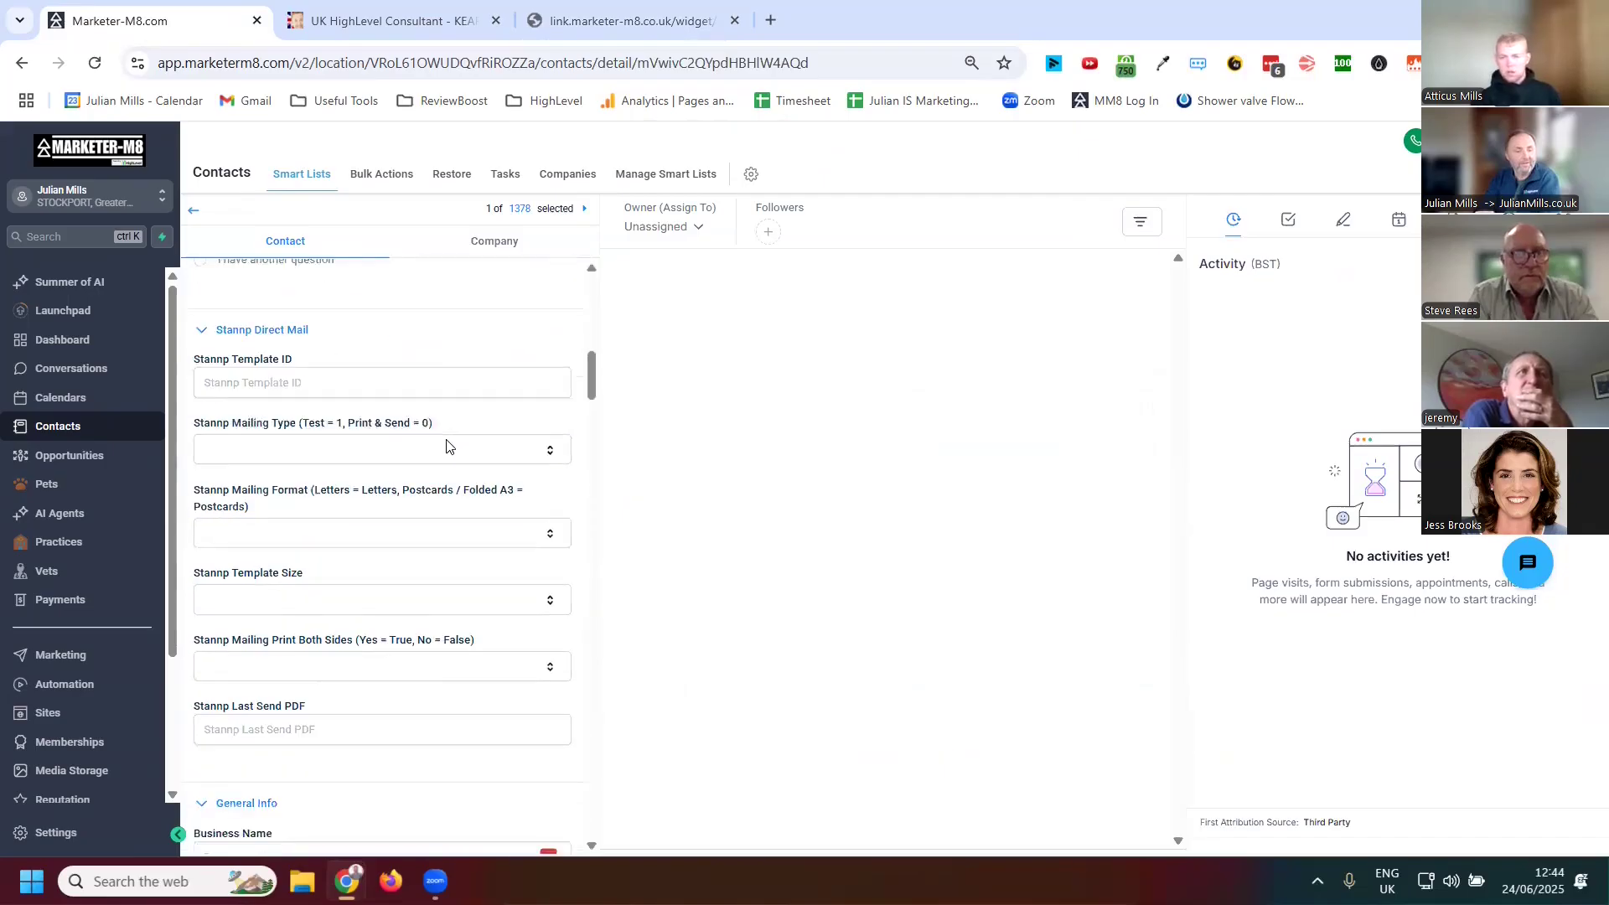
pyautogui.scroll(1, 415, 448)
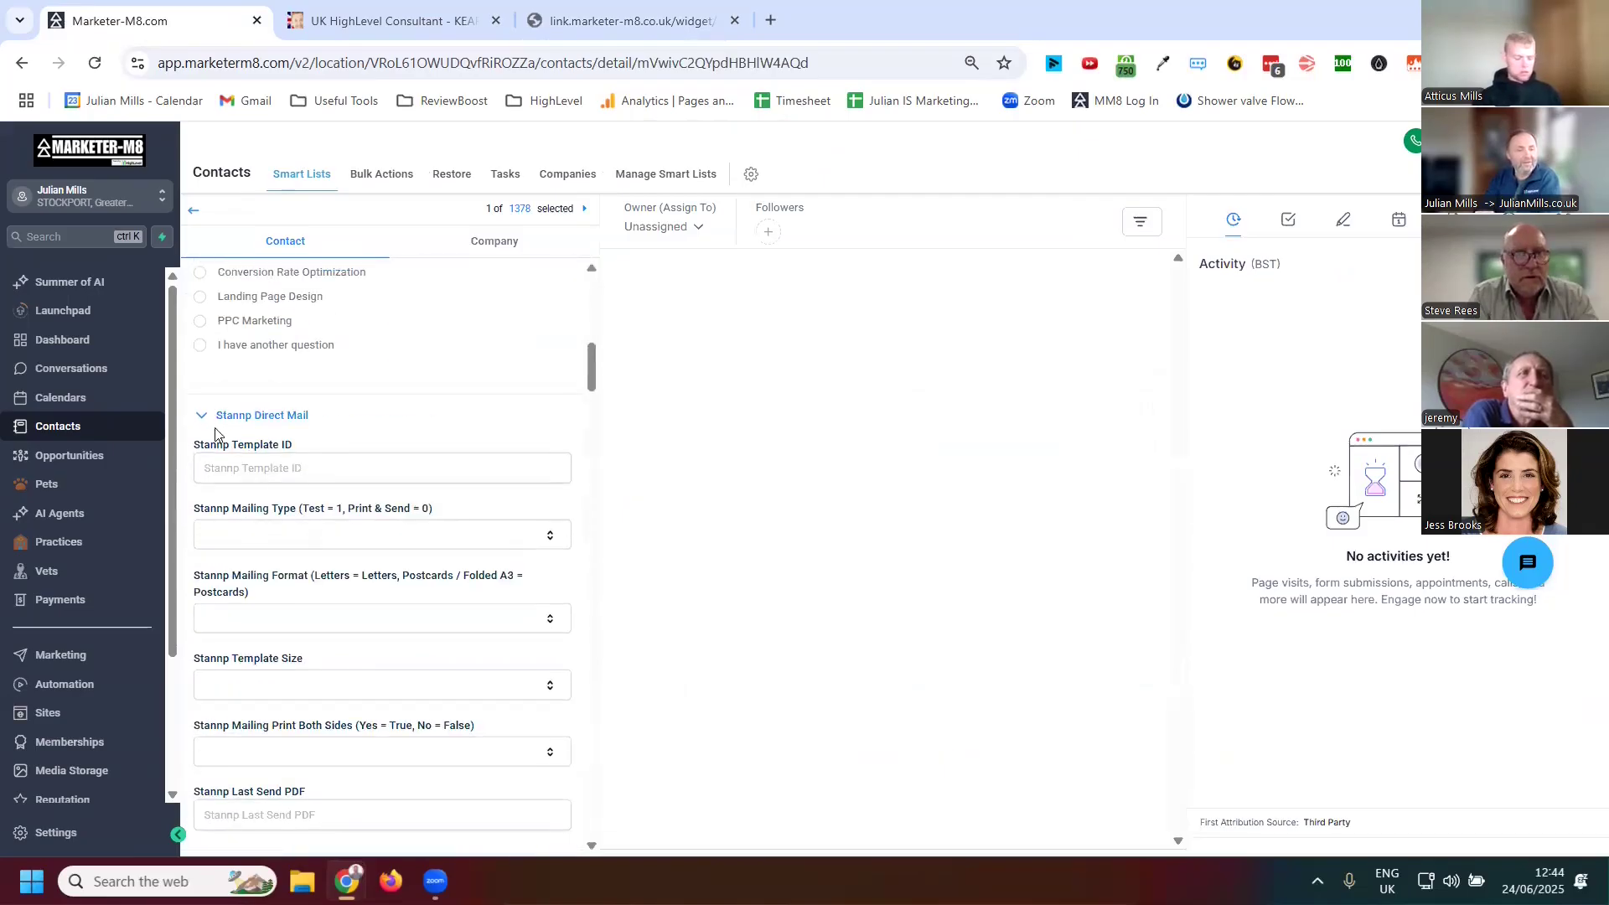
pyautogui.click(201, 415)
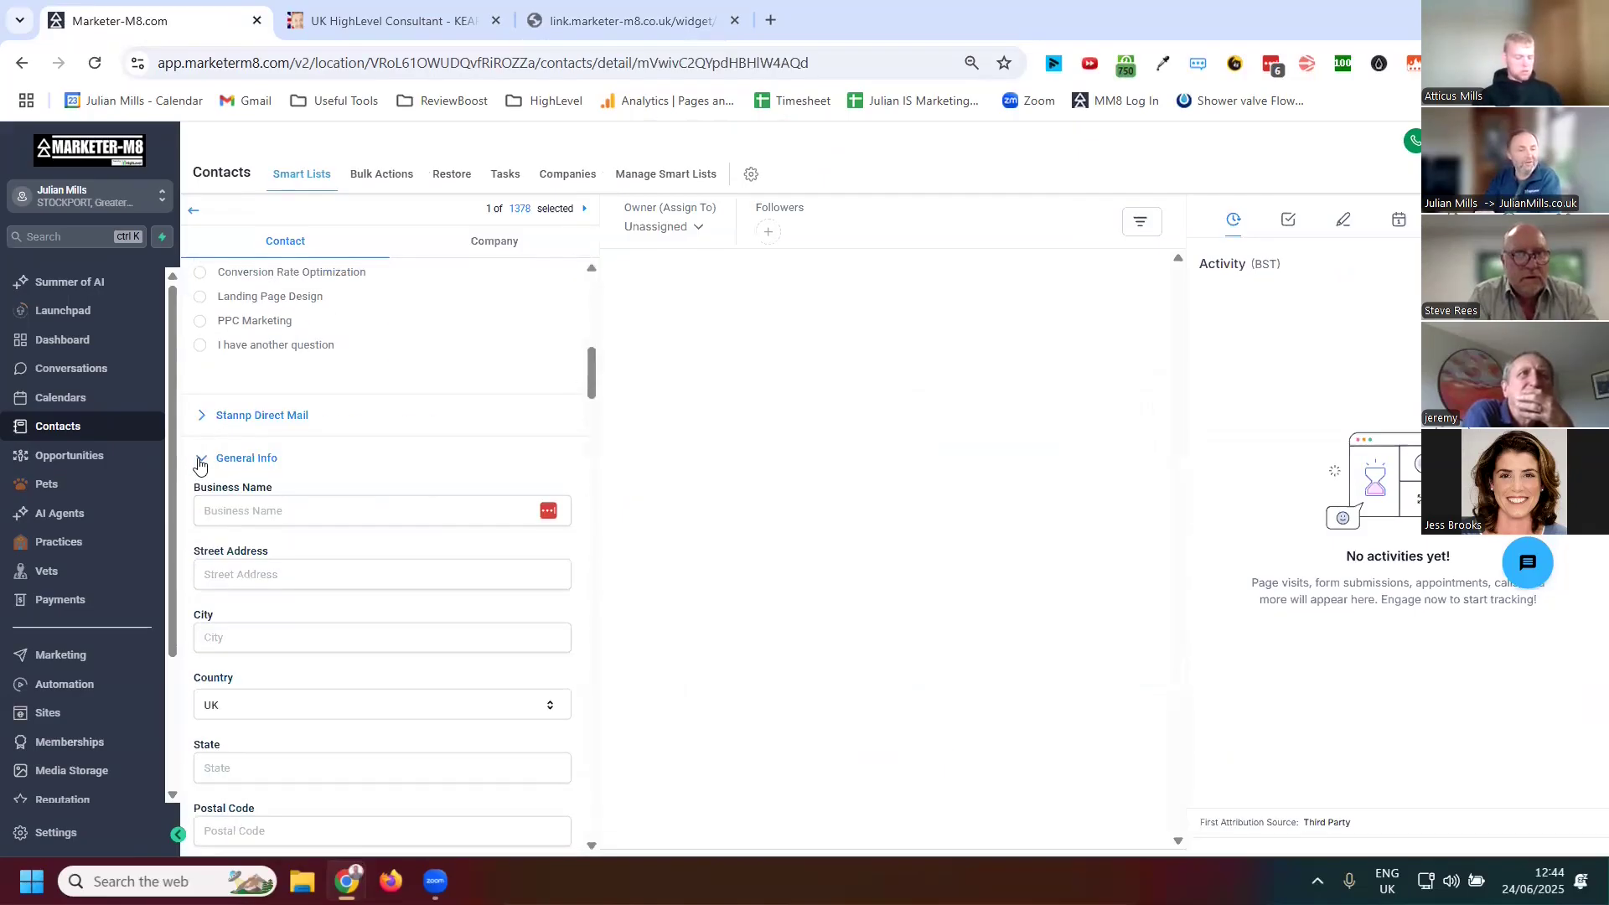
pyautogui.click(200, 460)
pyautogui.click(199, 503)
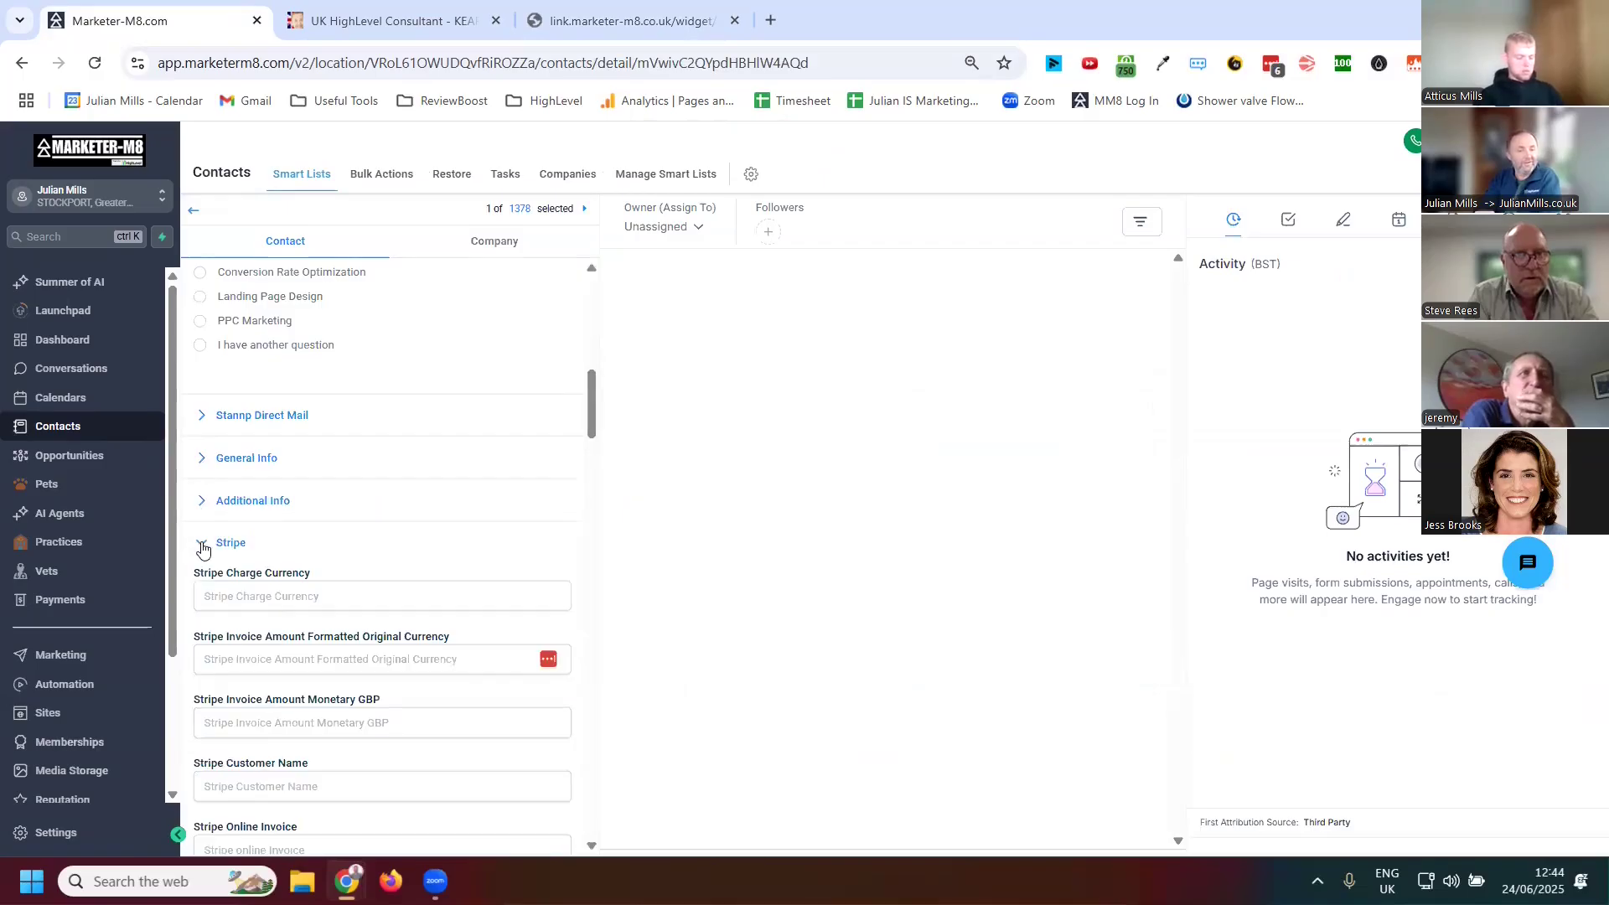
pyautogui.click(202, 546)
pyautogui.scroll(-1, 251, 519)
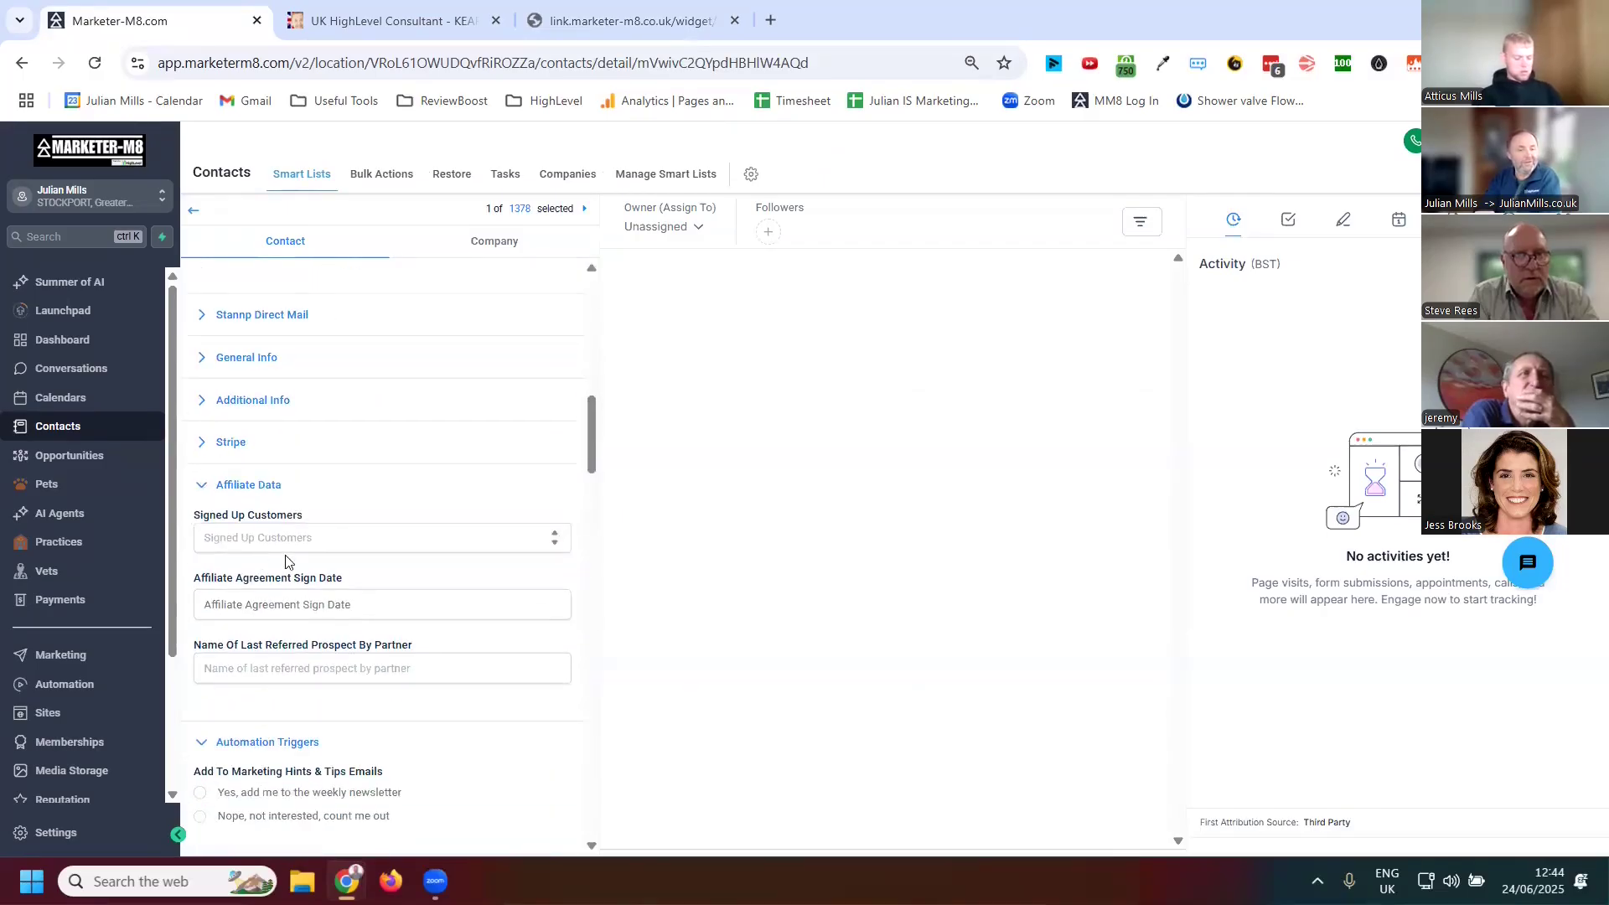
pyautogui.click(199, 491)
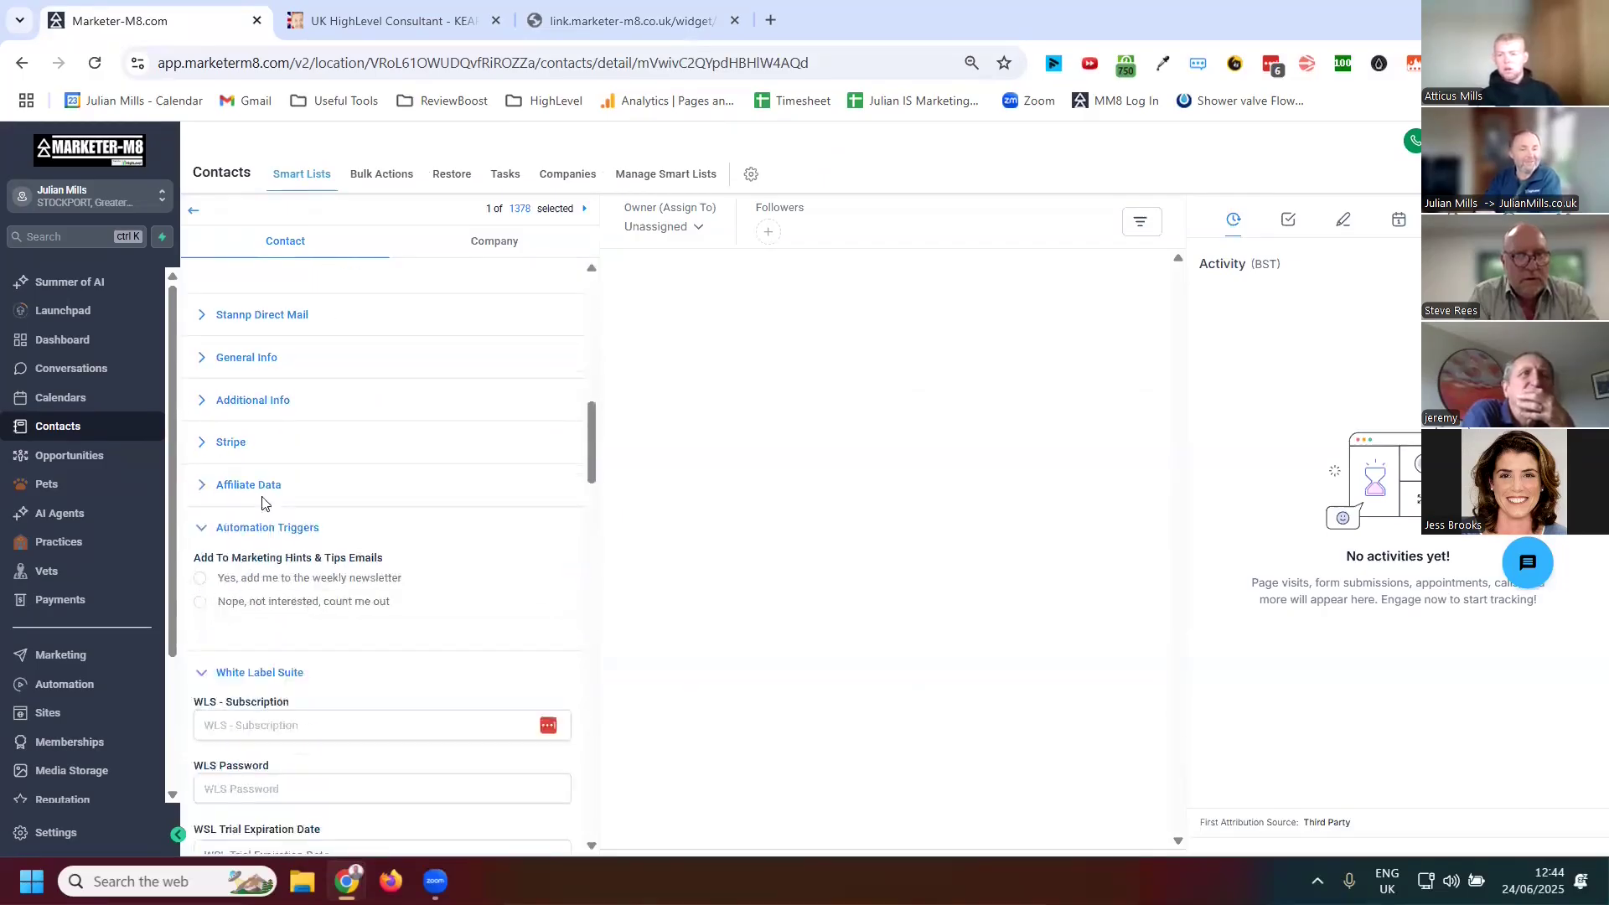
pyautogui.click(206, 535)
pyautogui.click(203, 569)
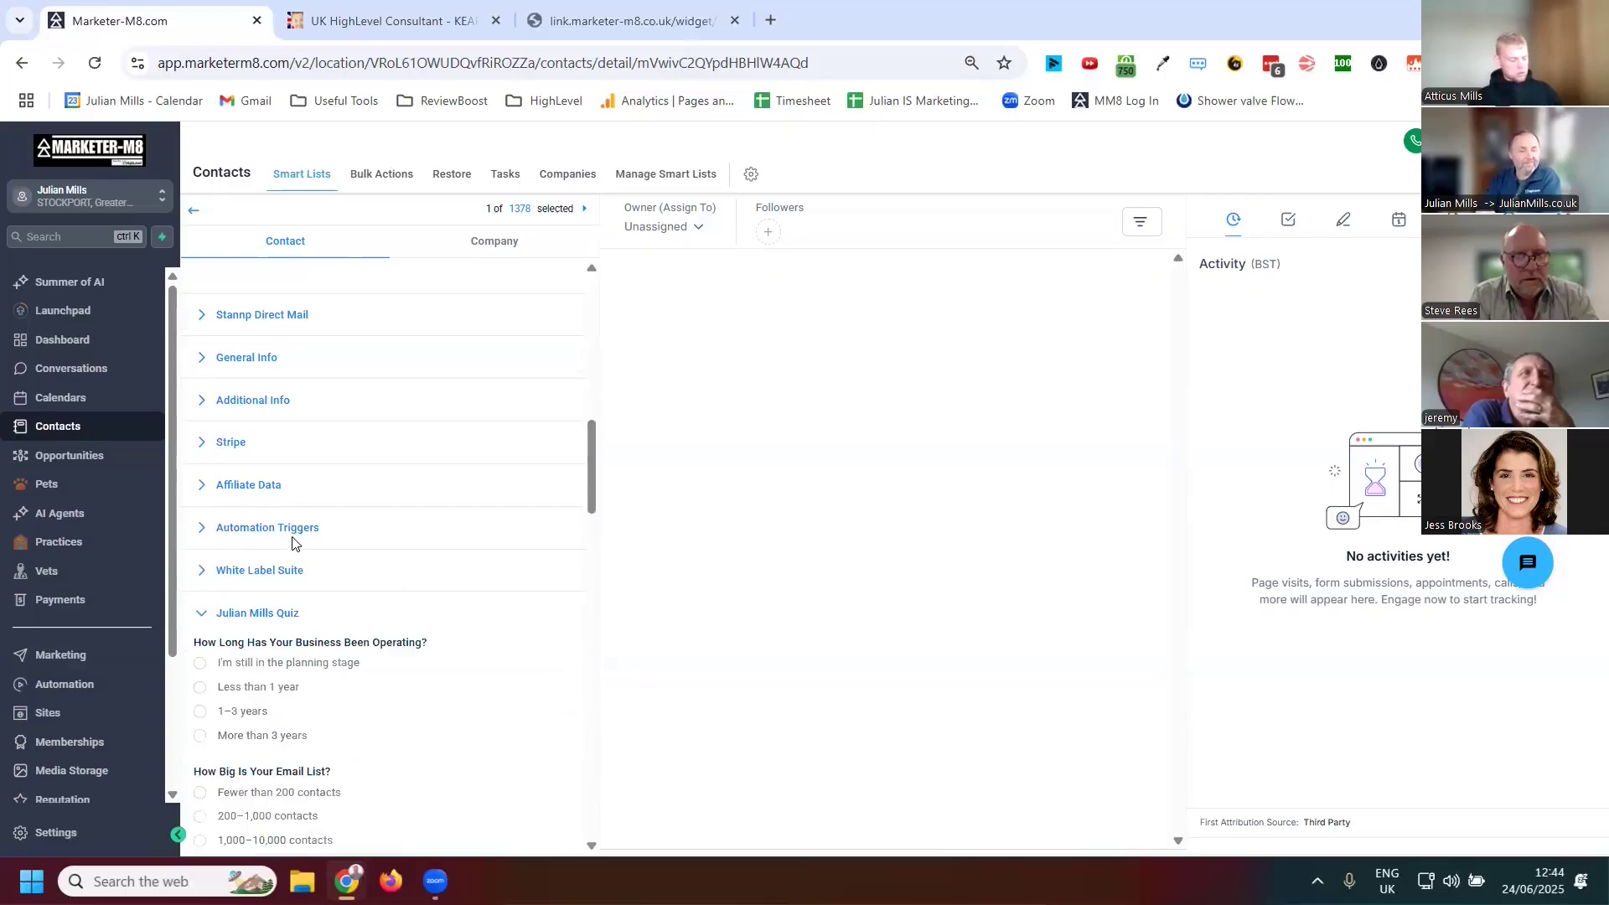
pyautogui.scroll(-3, 292, 543)
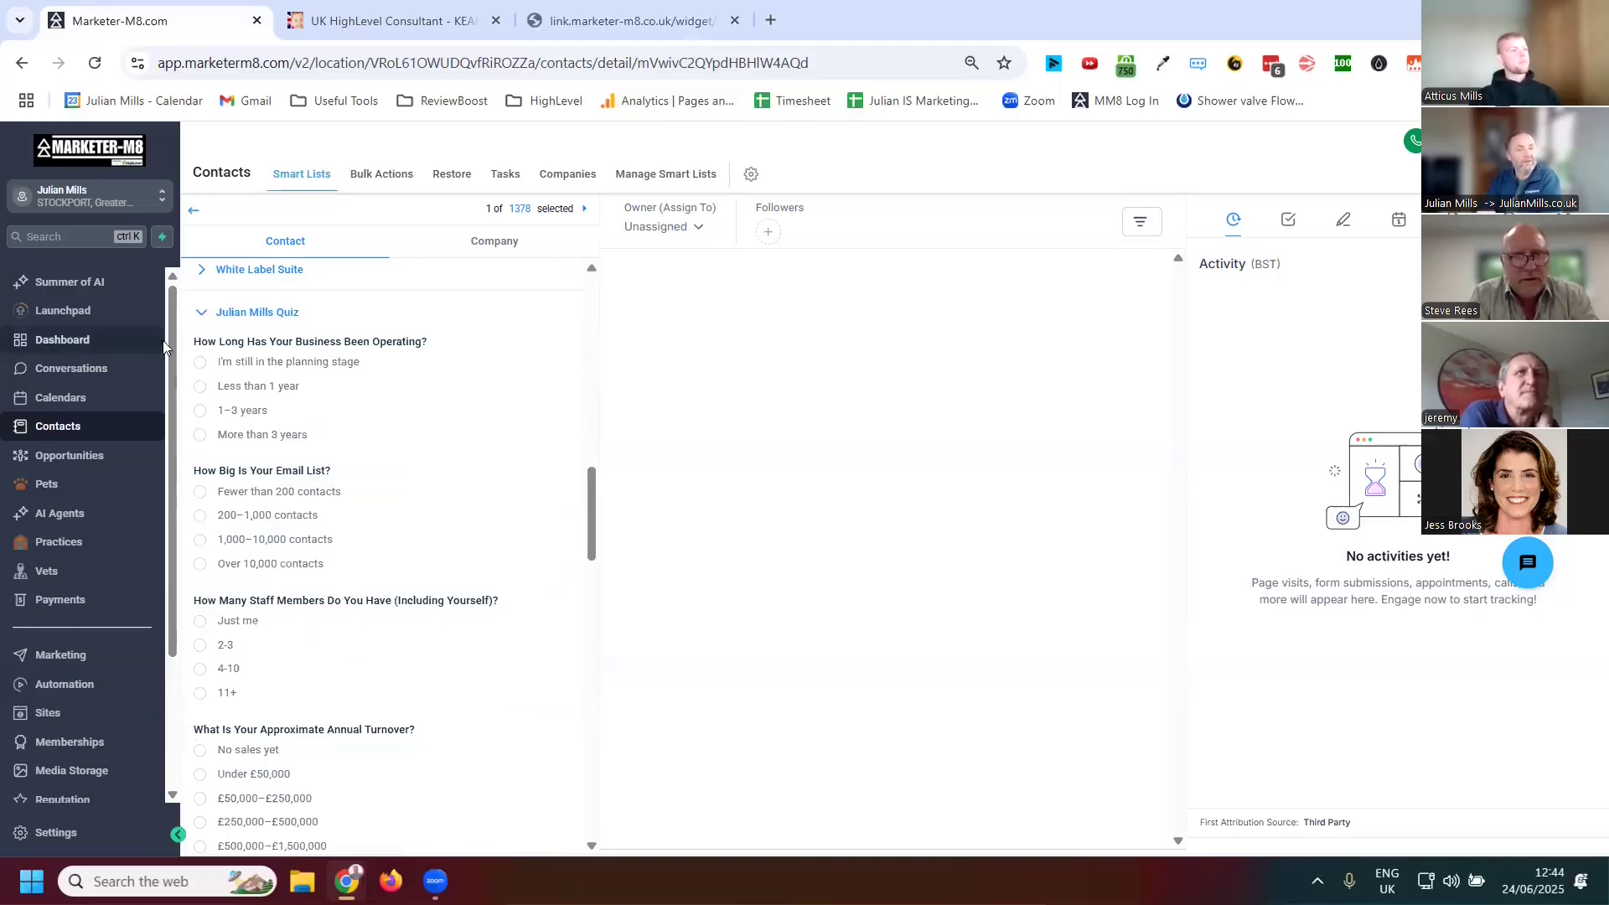
pyautogui.click(202, 312)
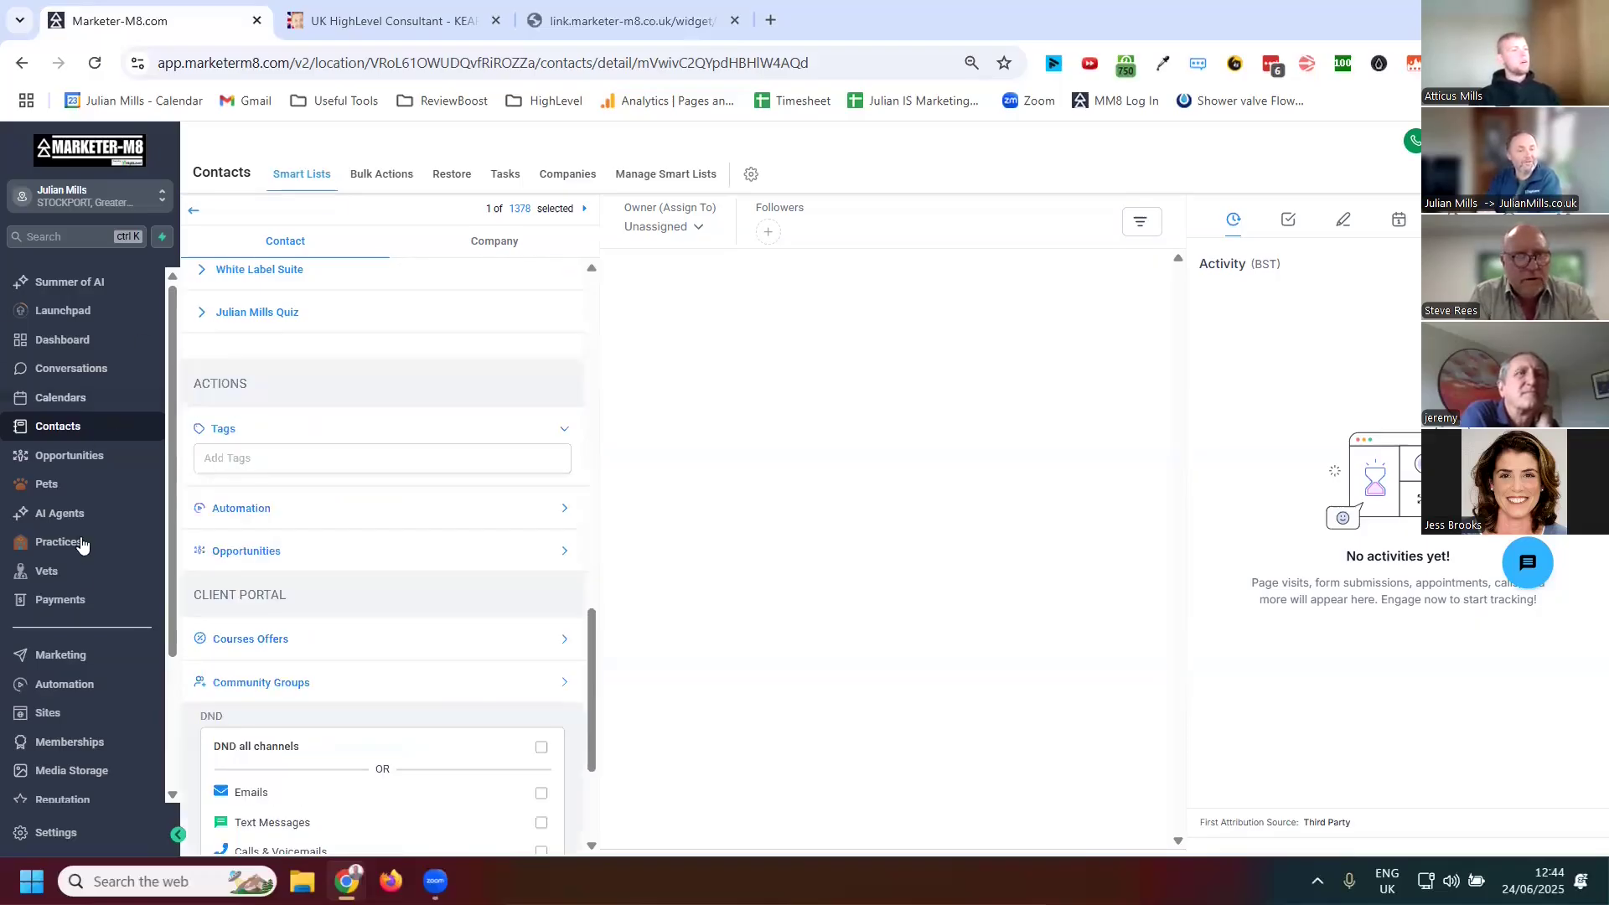
pyautogui.scroll(-5, 81, 545)
pyautogui.click(72, 831)
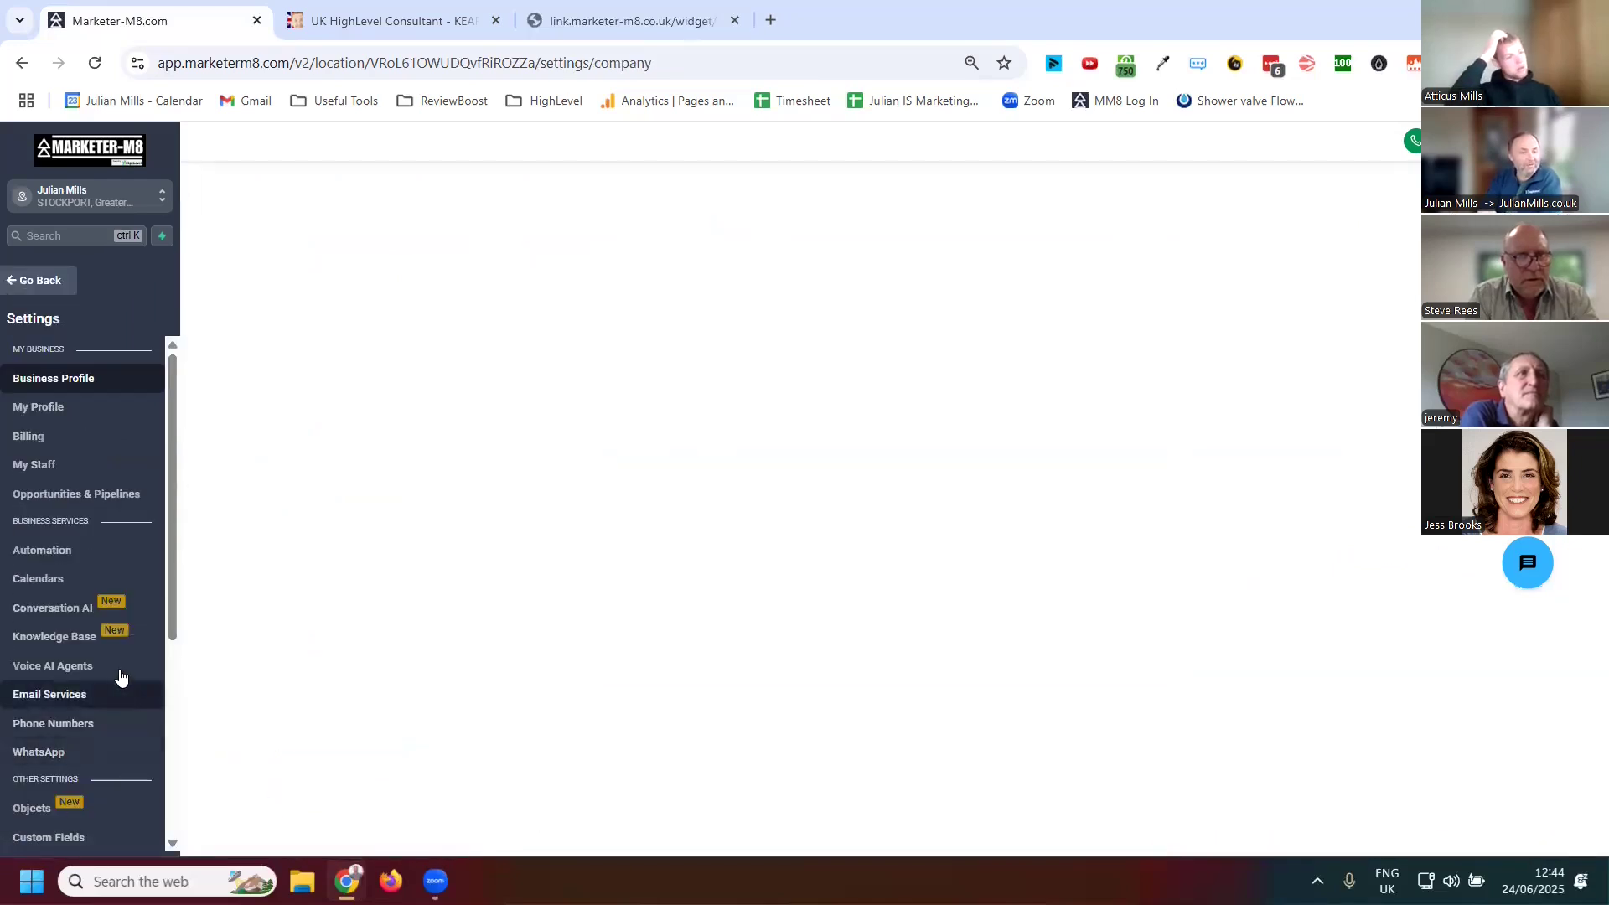
pyautogui.scroll(-3, 118, 675)
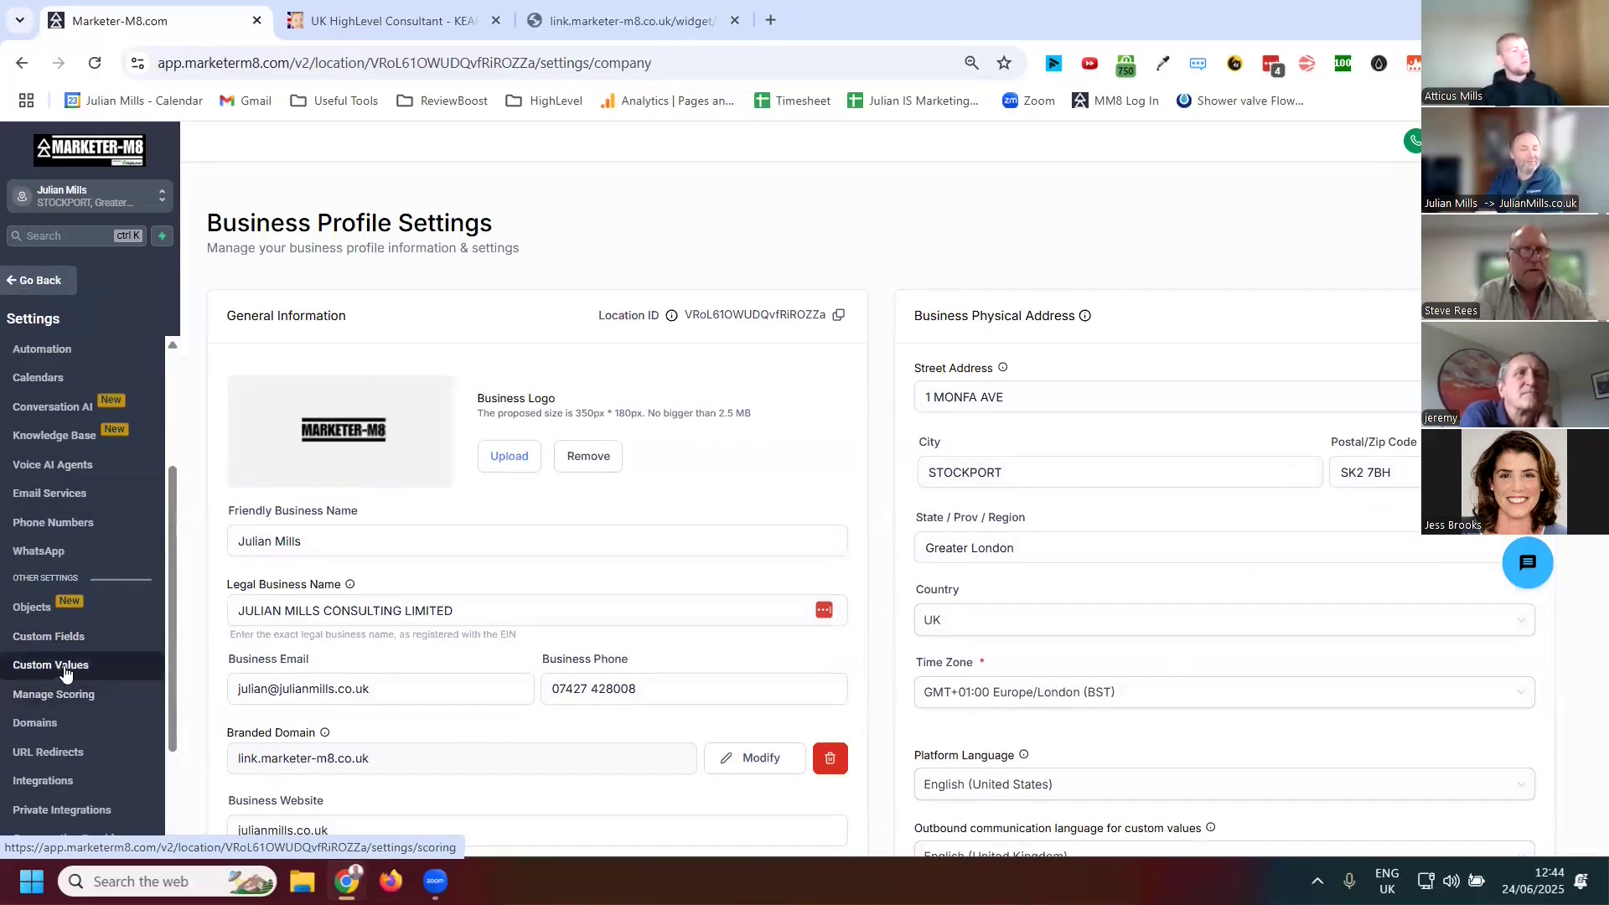
pyautogui.click(59, 636)
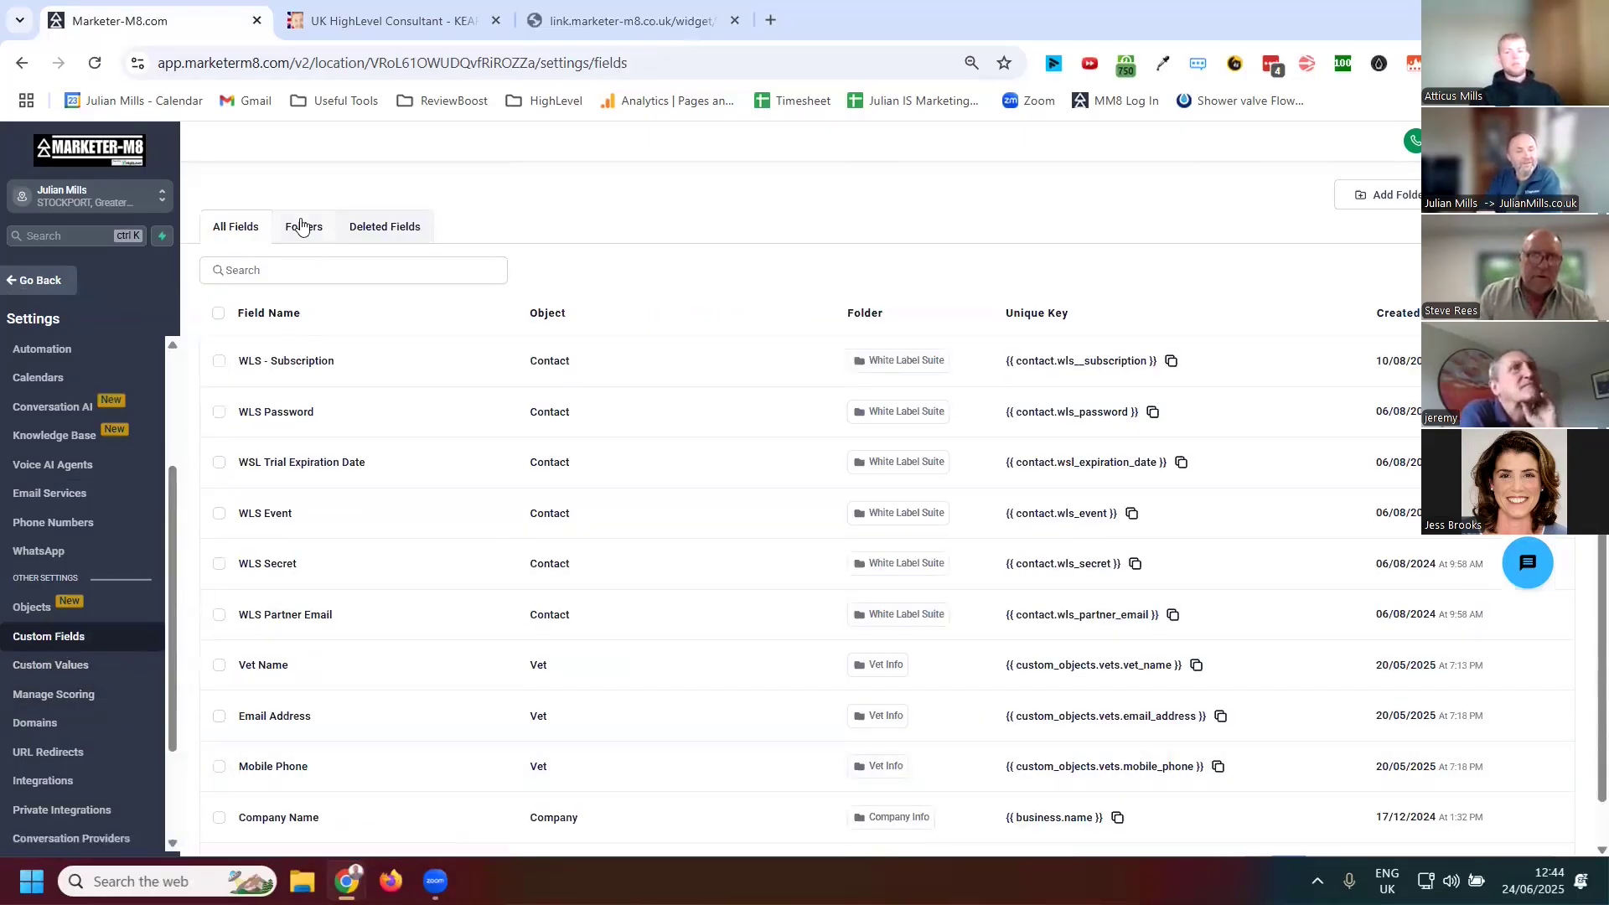
pyautogui.scroll(-1, 431, 477)
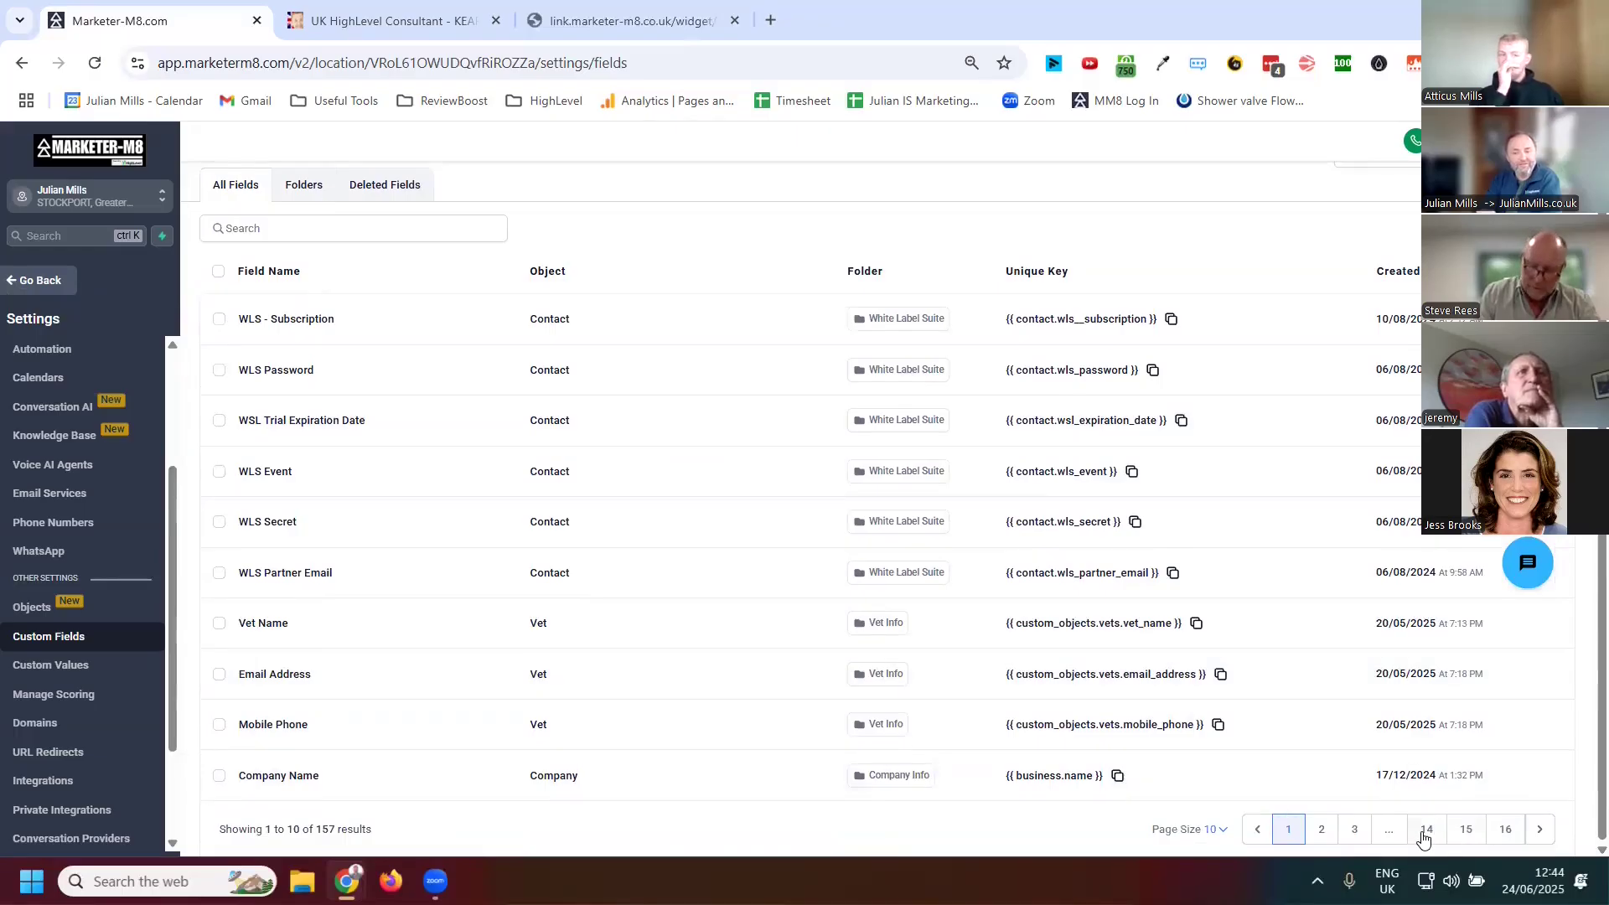
pyautogui.click(323, 191)
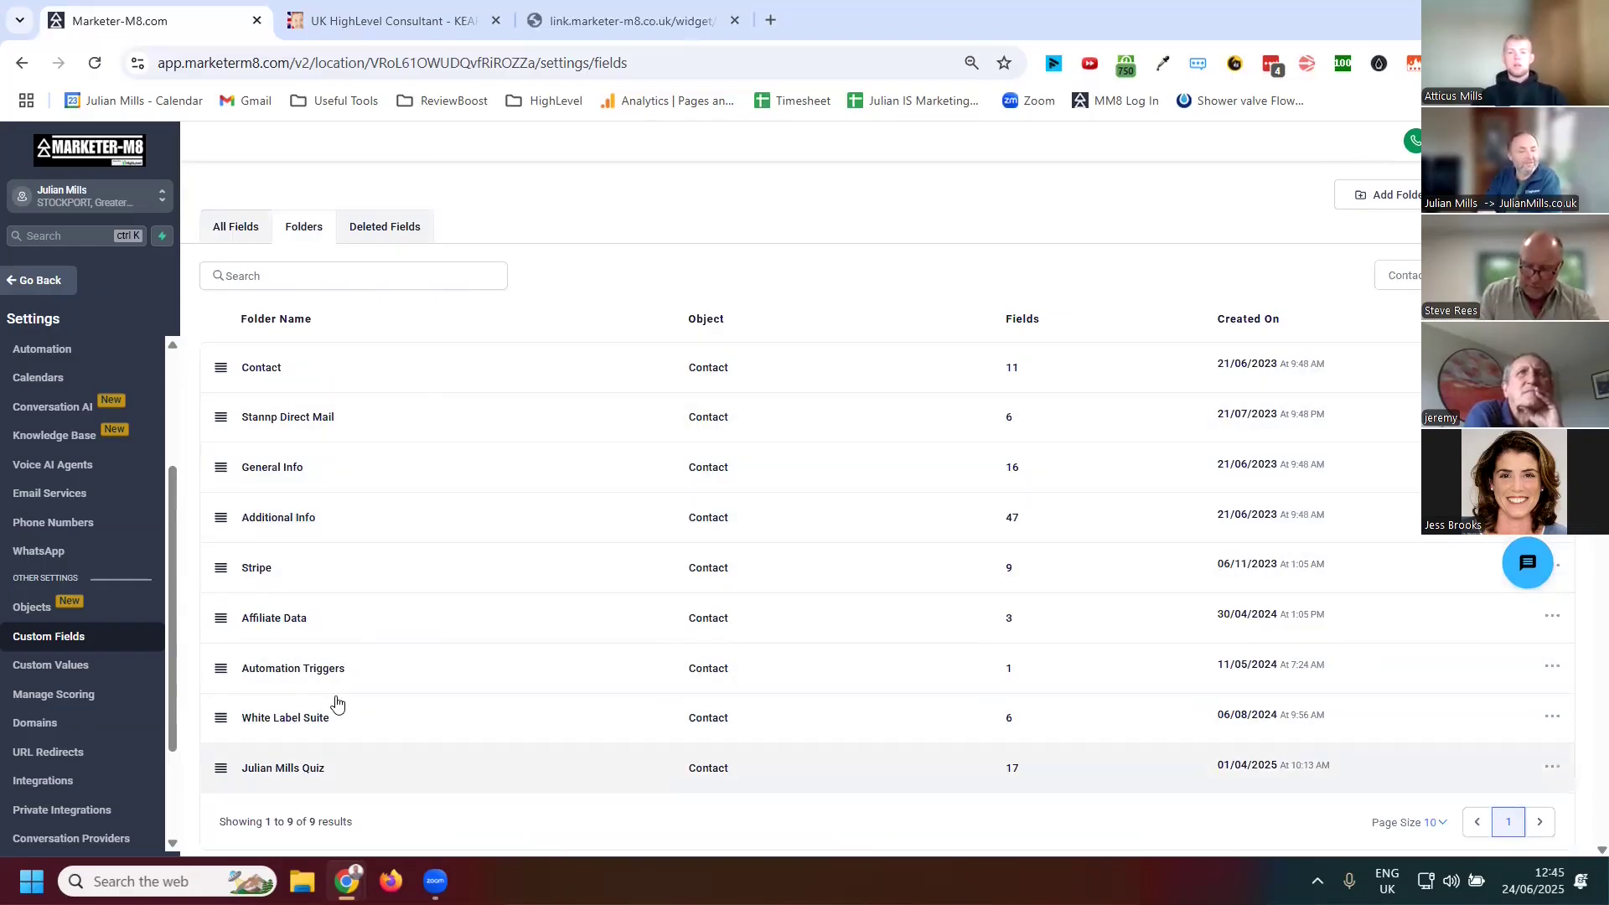
pyautogui.click(324, 764)
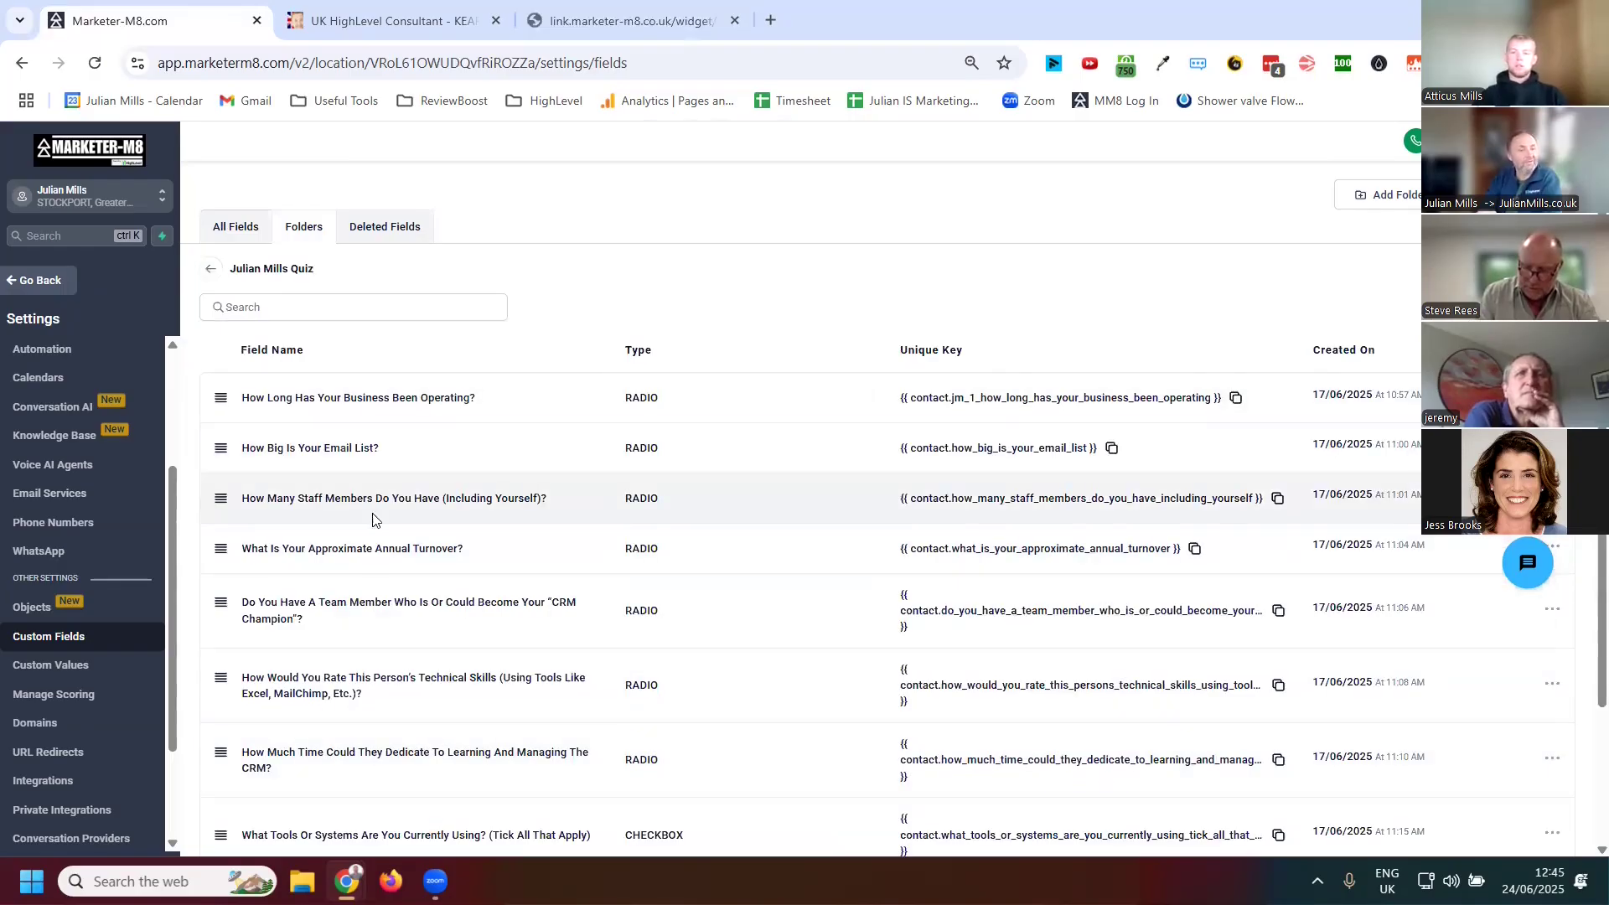
# Browse the Julian Mills Quiz custom fields and open the new custom field dialog without creating a field
pyautogui.scroll(-2, 359, 635)
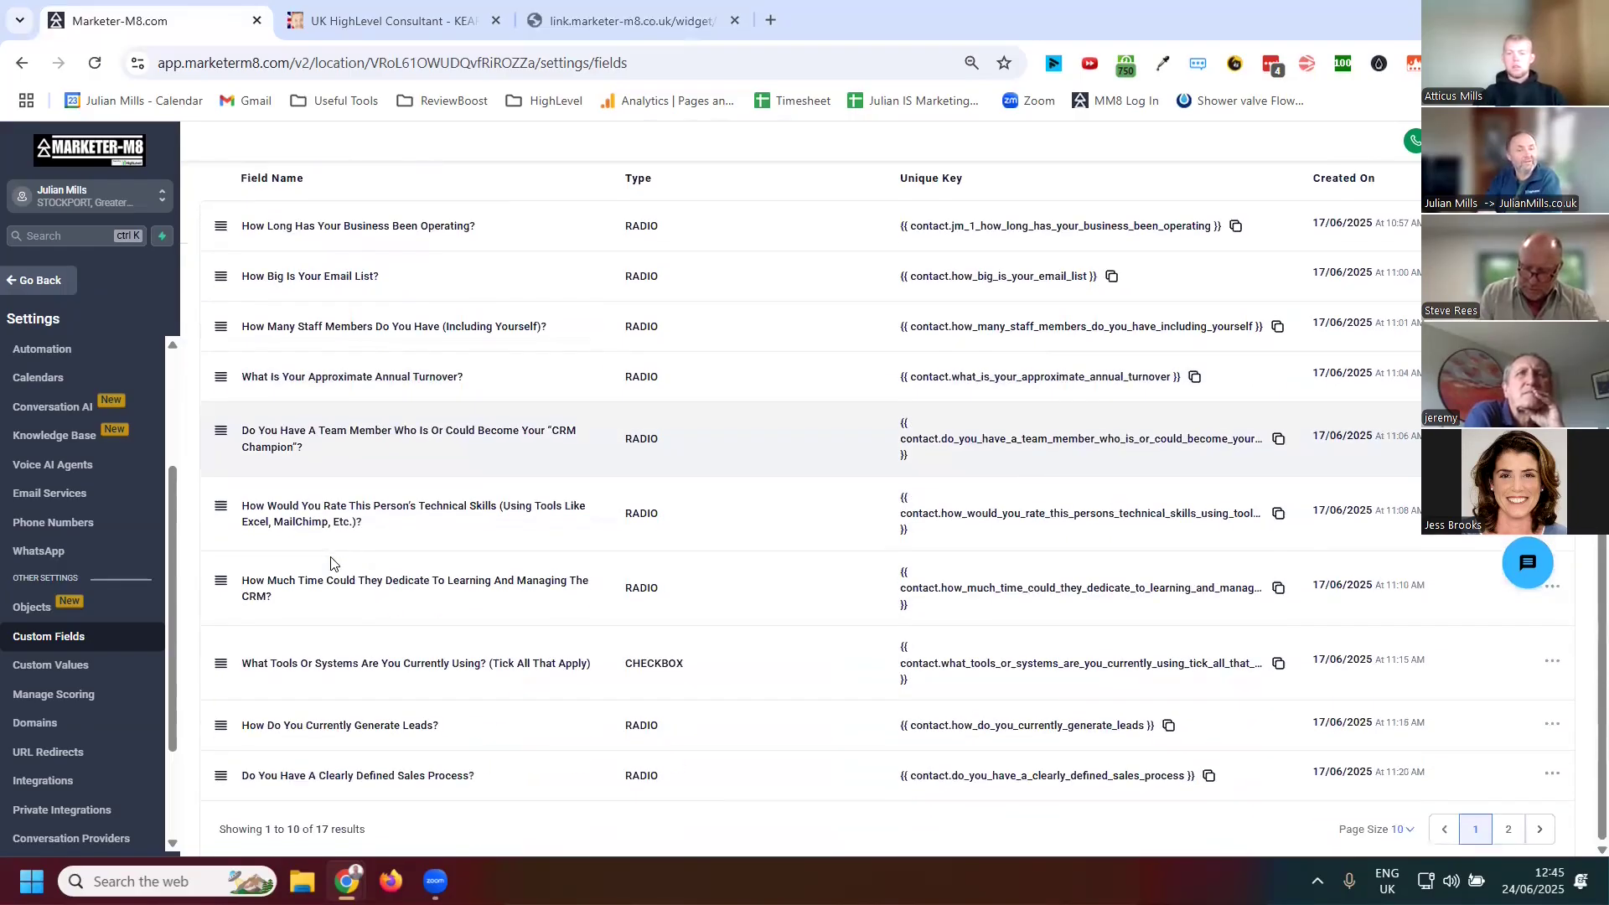
pyautogui.scroll(2, 330, 564)
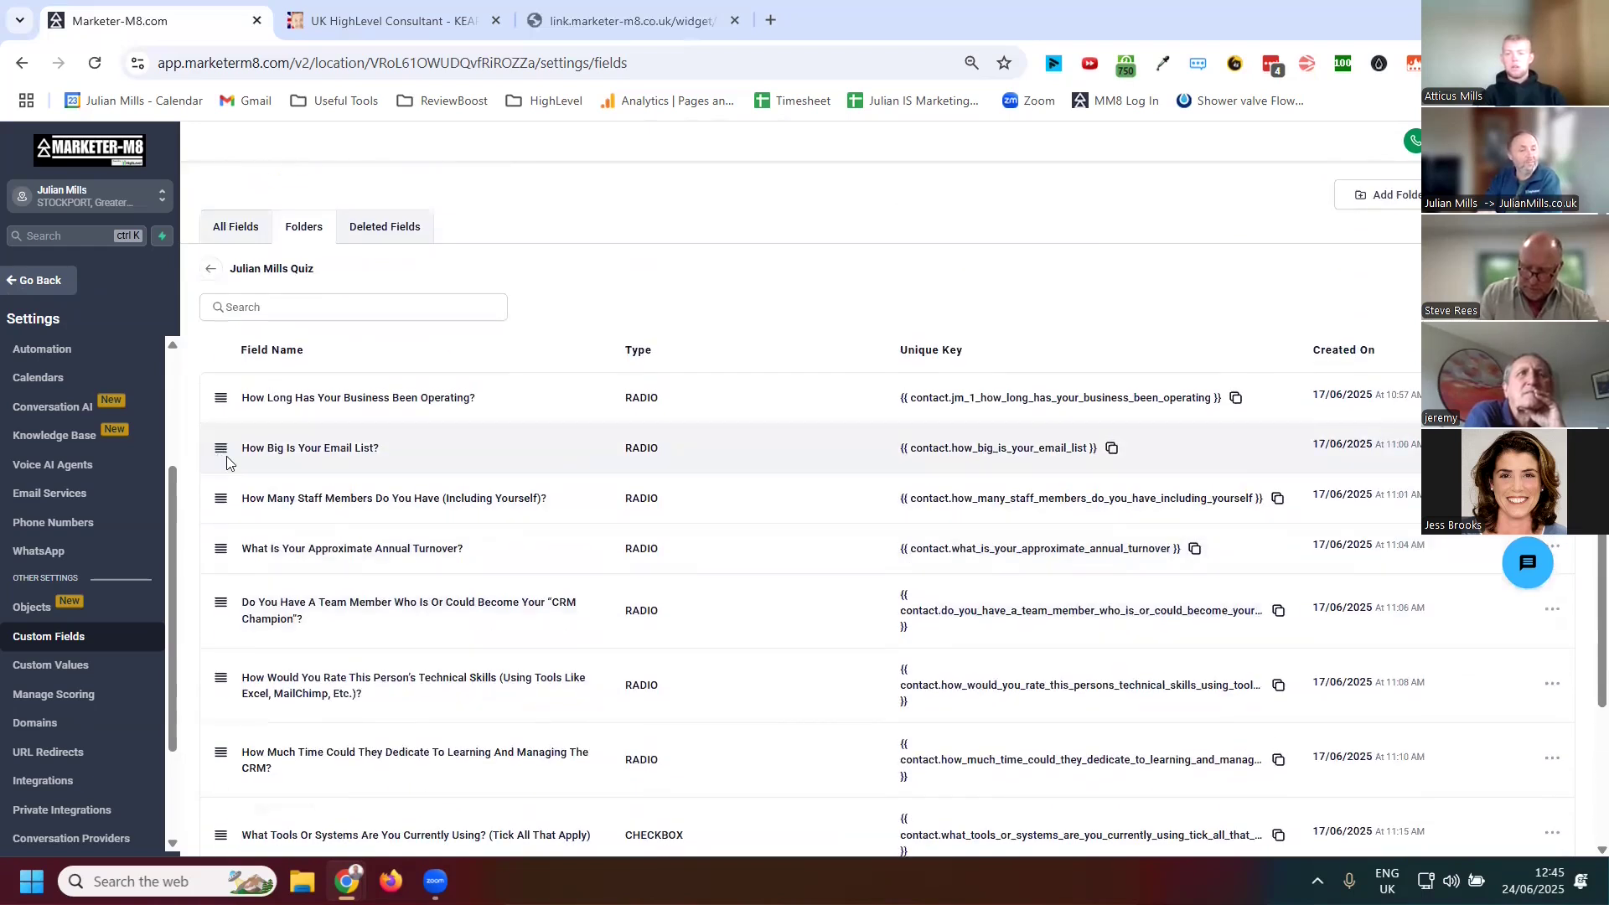
pyautogui.moveTo(222, 448)
pyautogui.mouseDown()
pyautogui.moveTo(224, 401)
pyautogui.moveTo(225, 451)
pyautogui.mouseUp()
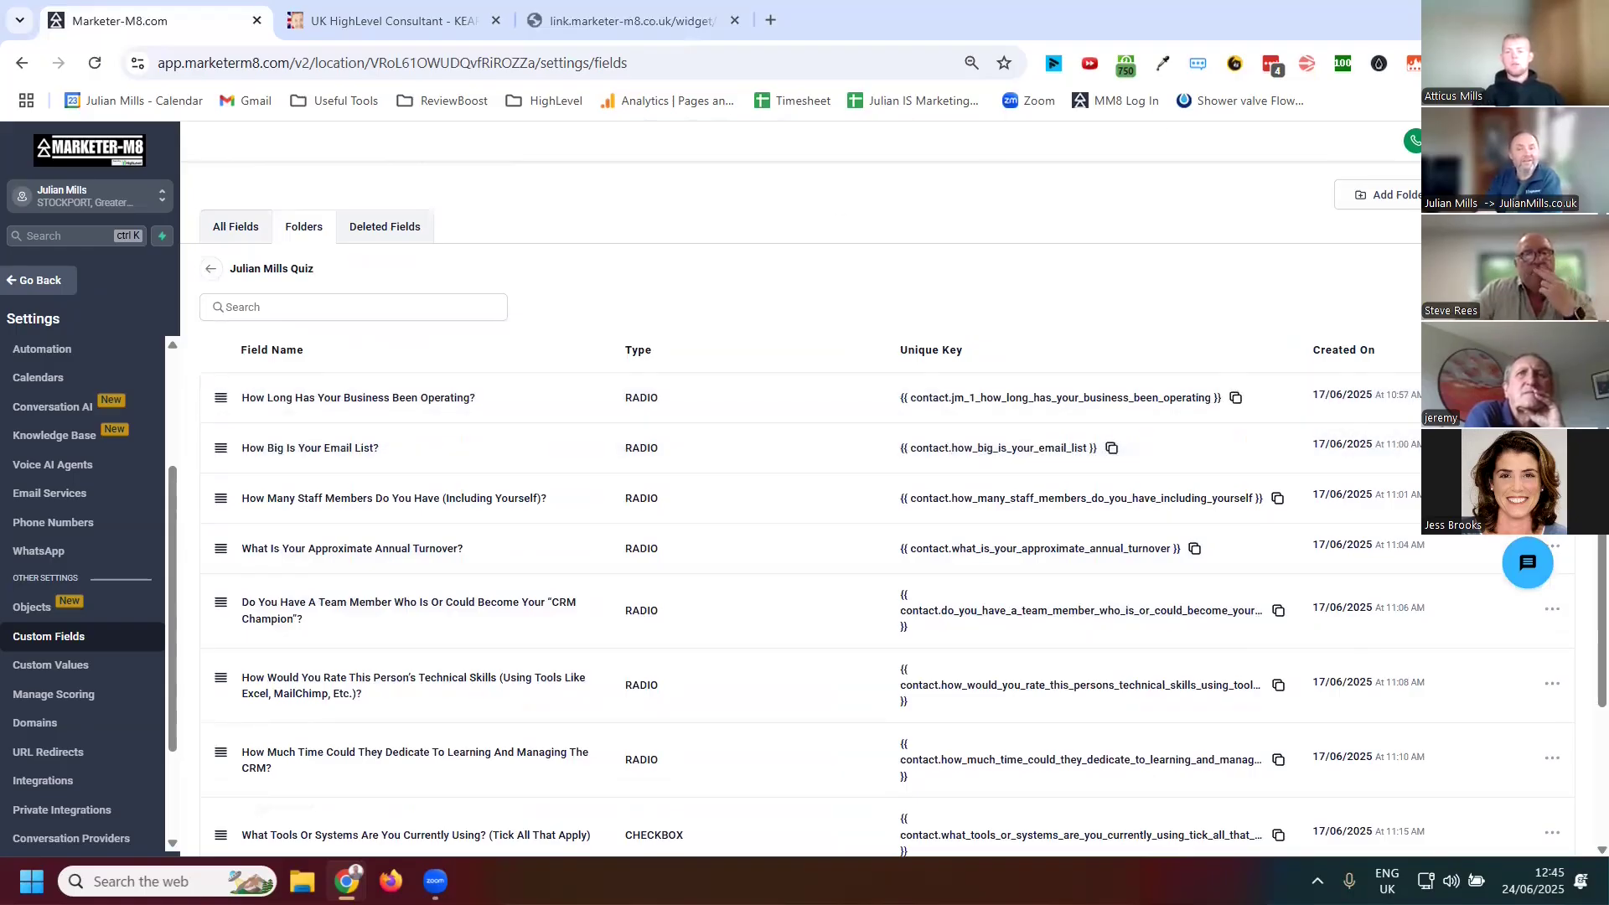
pyautogui.click(1518, 195)
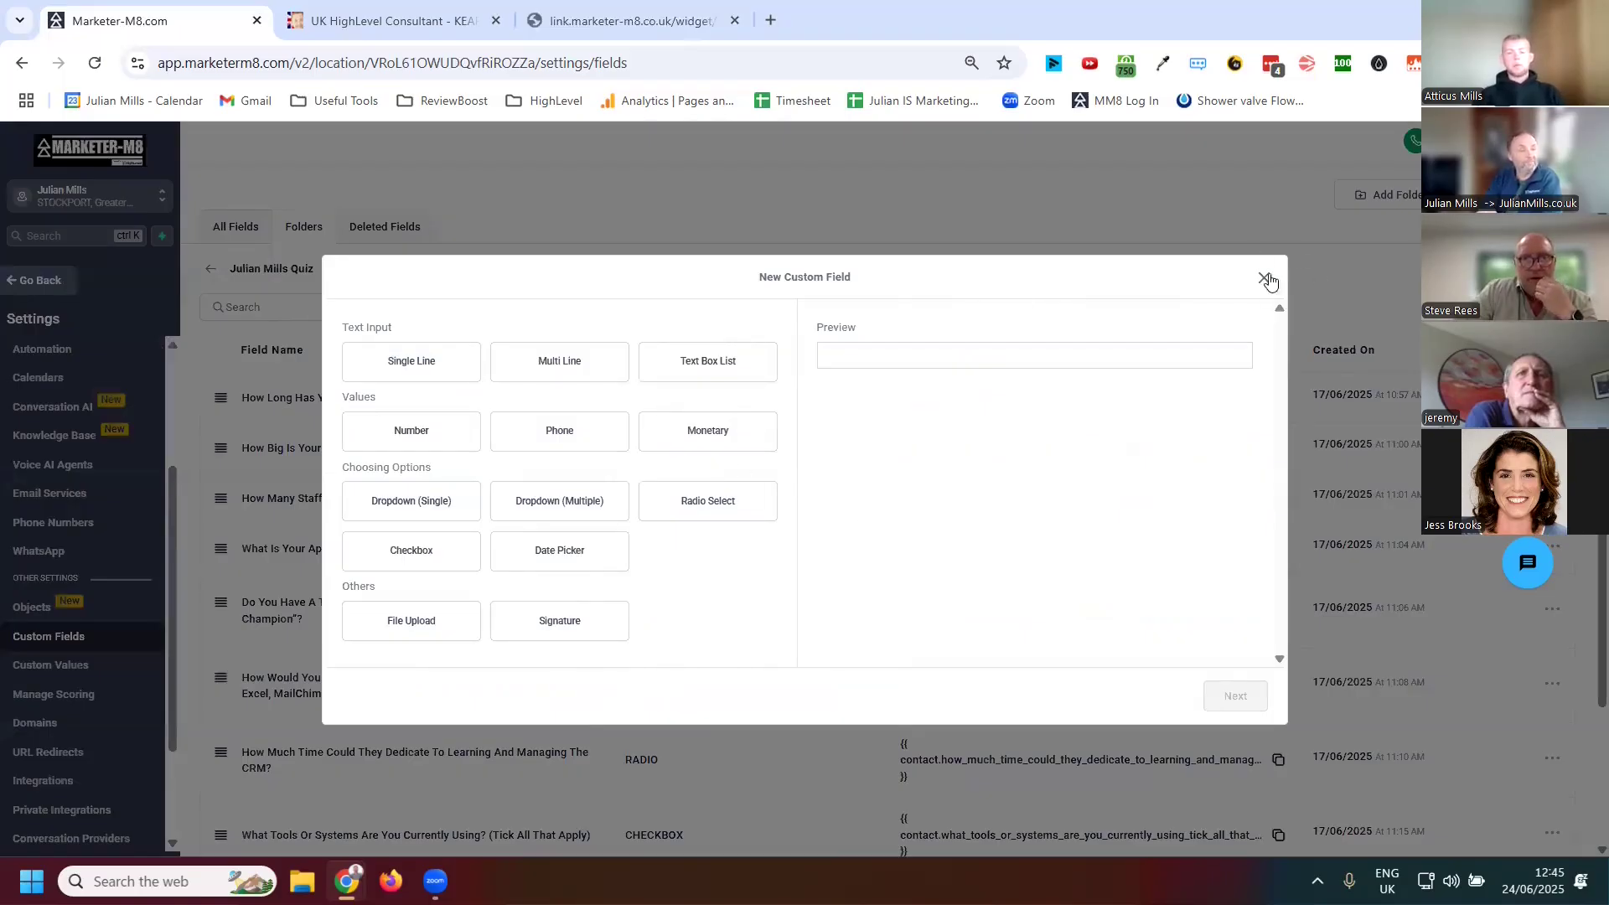
pyautogui.click(1264, 277)
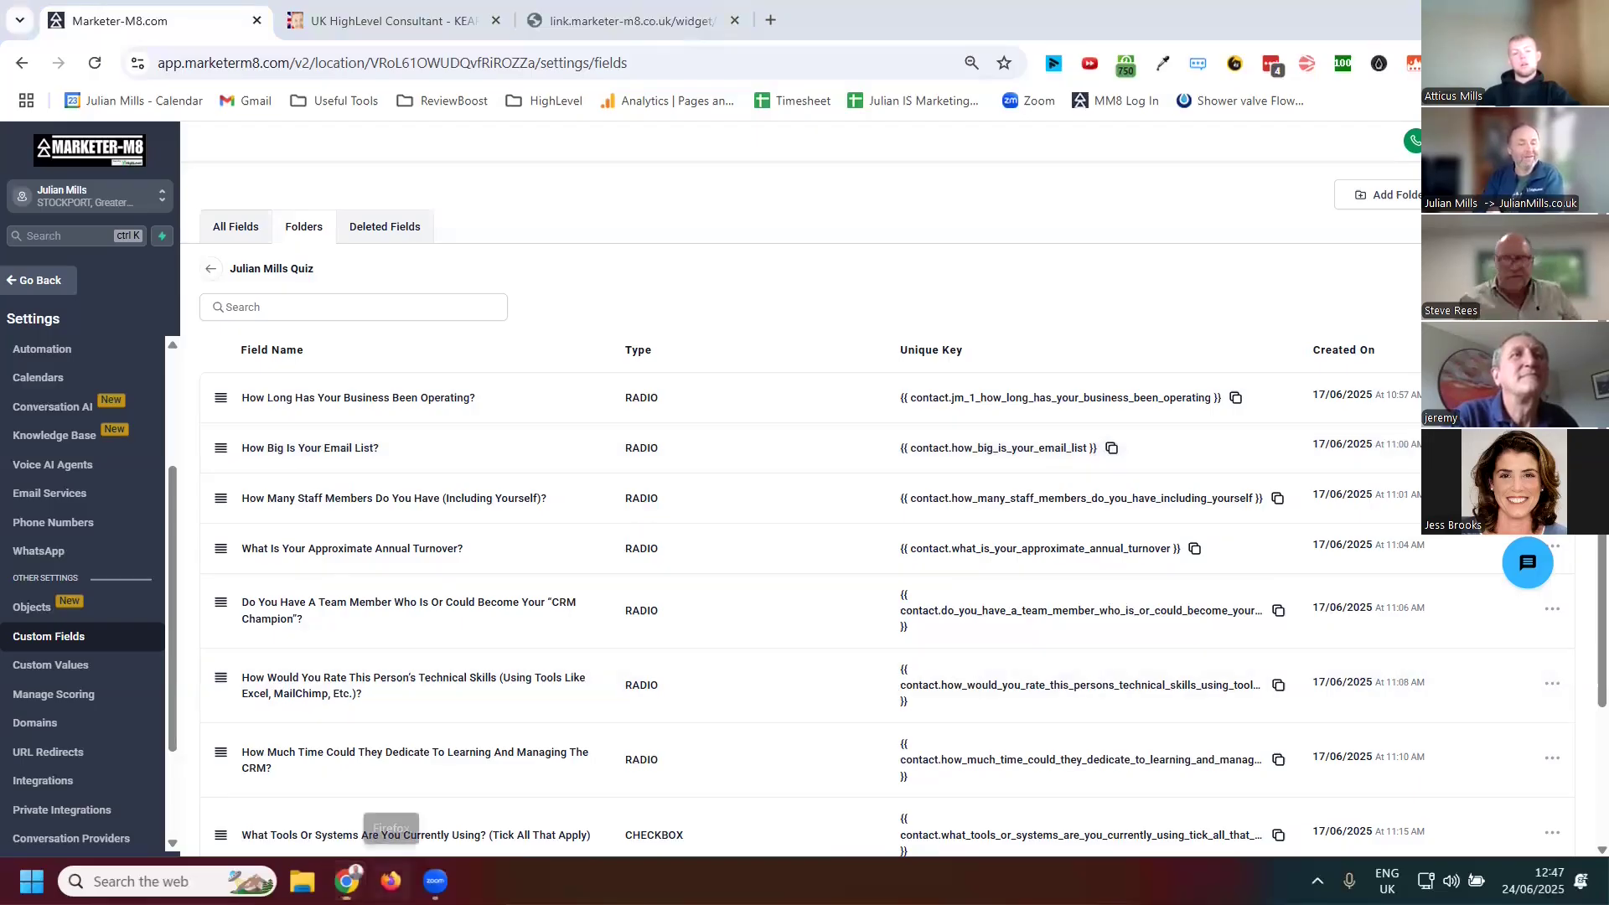
# Switch to Firefox and open chatgpt.com
pyautogui.click(390, 880)
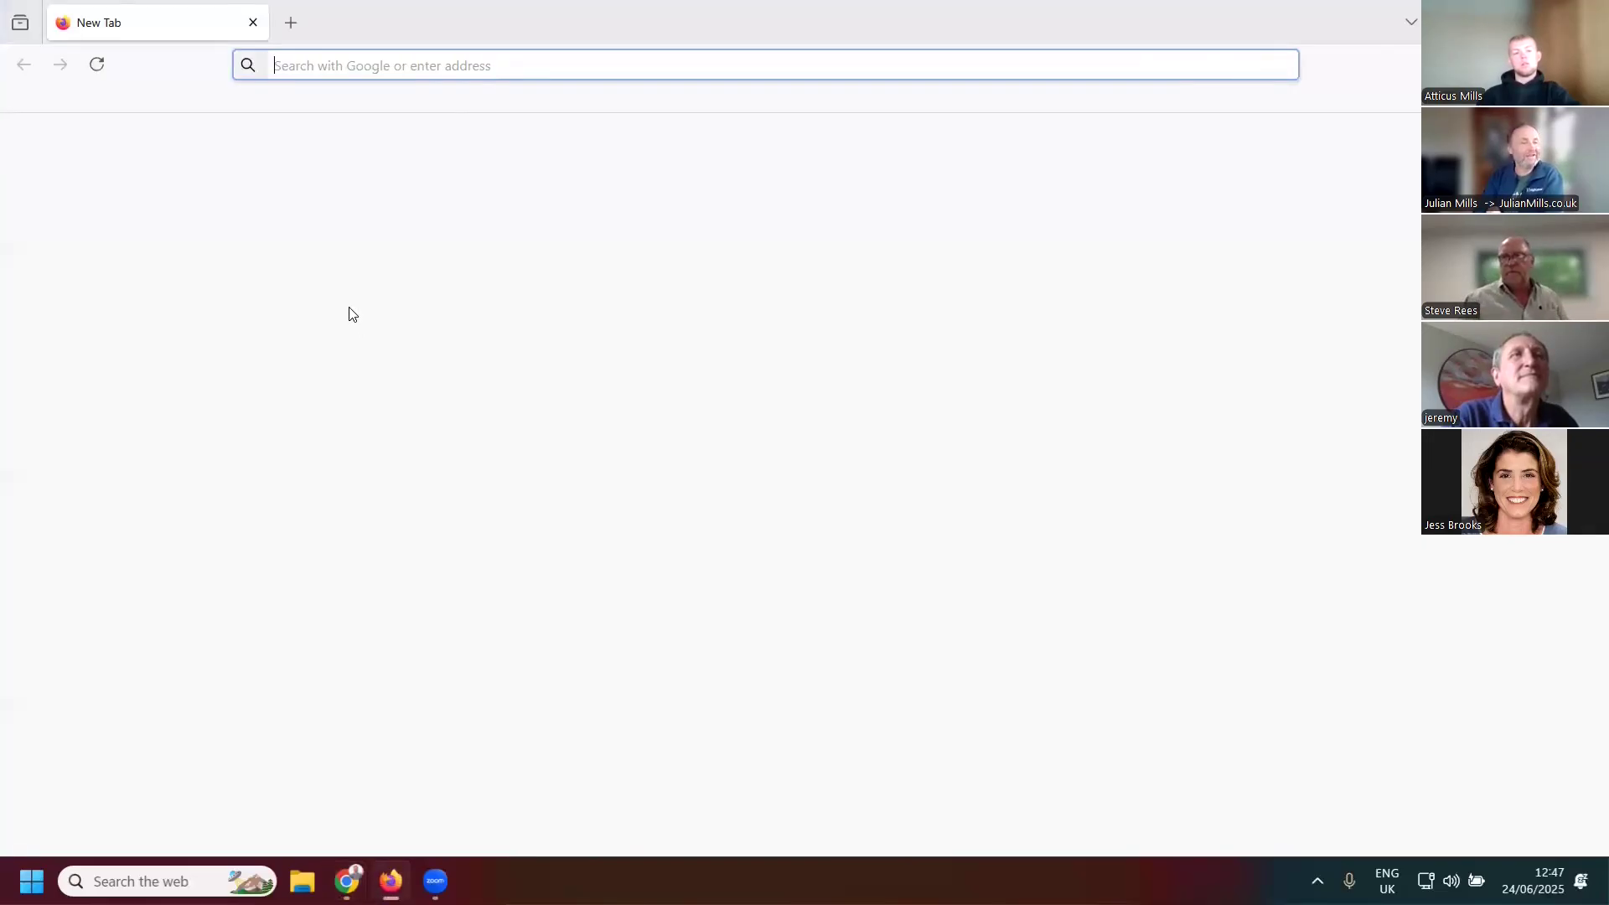
pyautogui.click(293, 64)
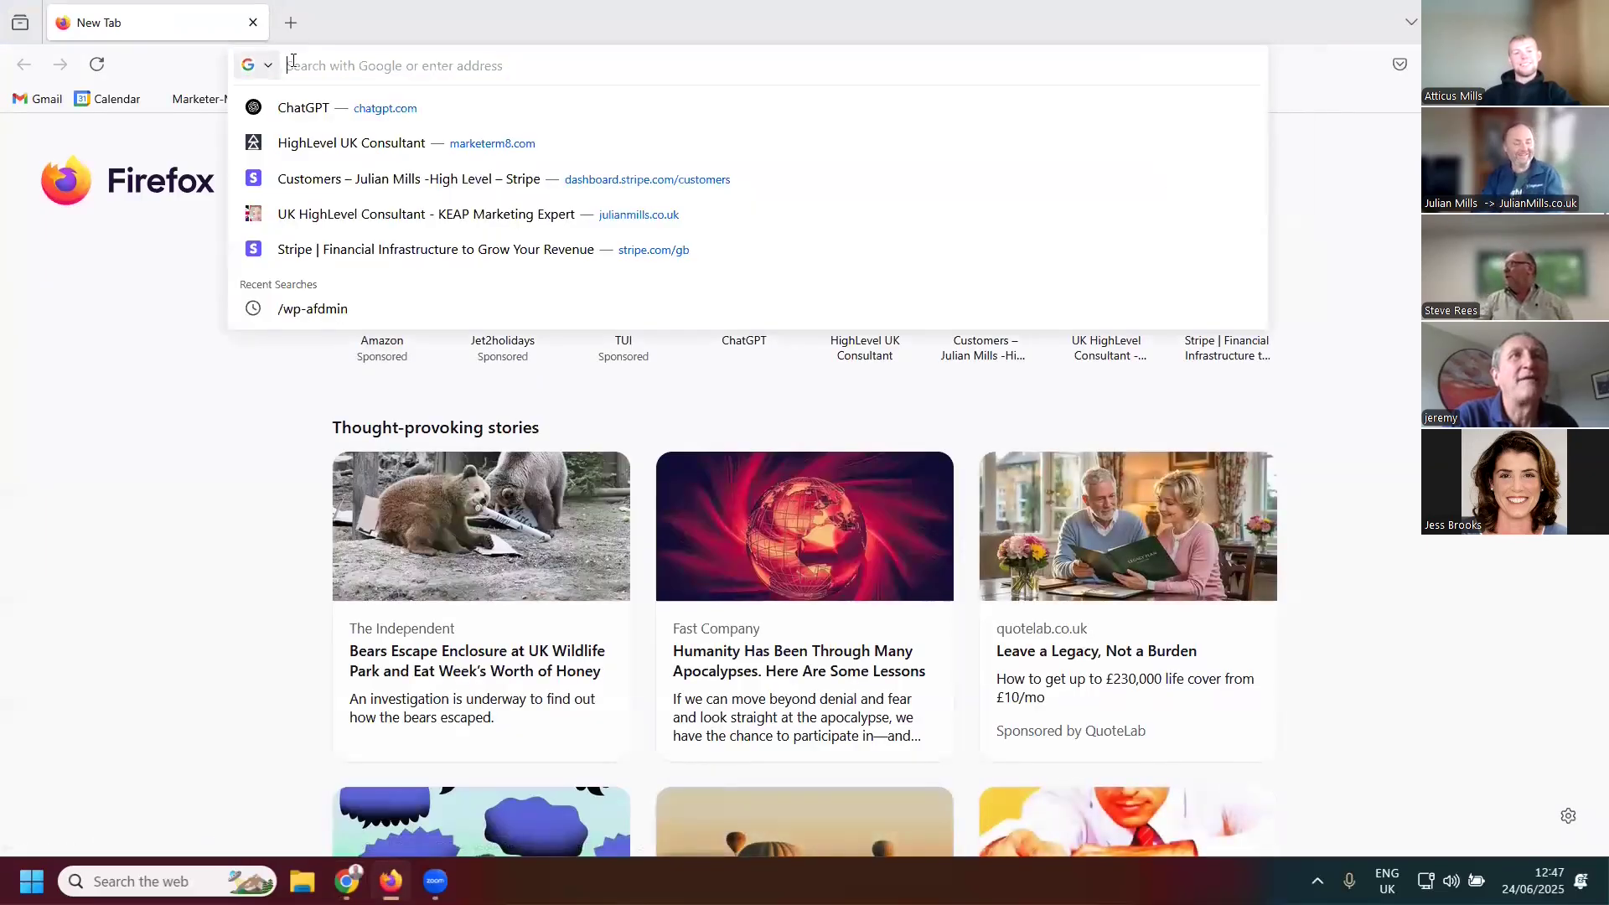
pyautogui.write('chatgpt.com/')
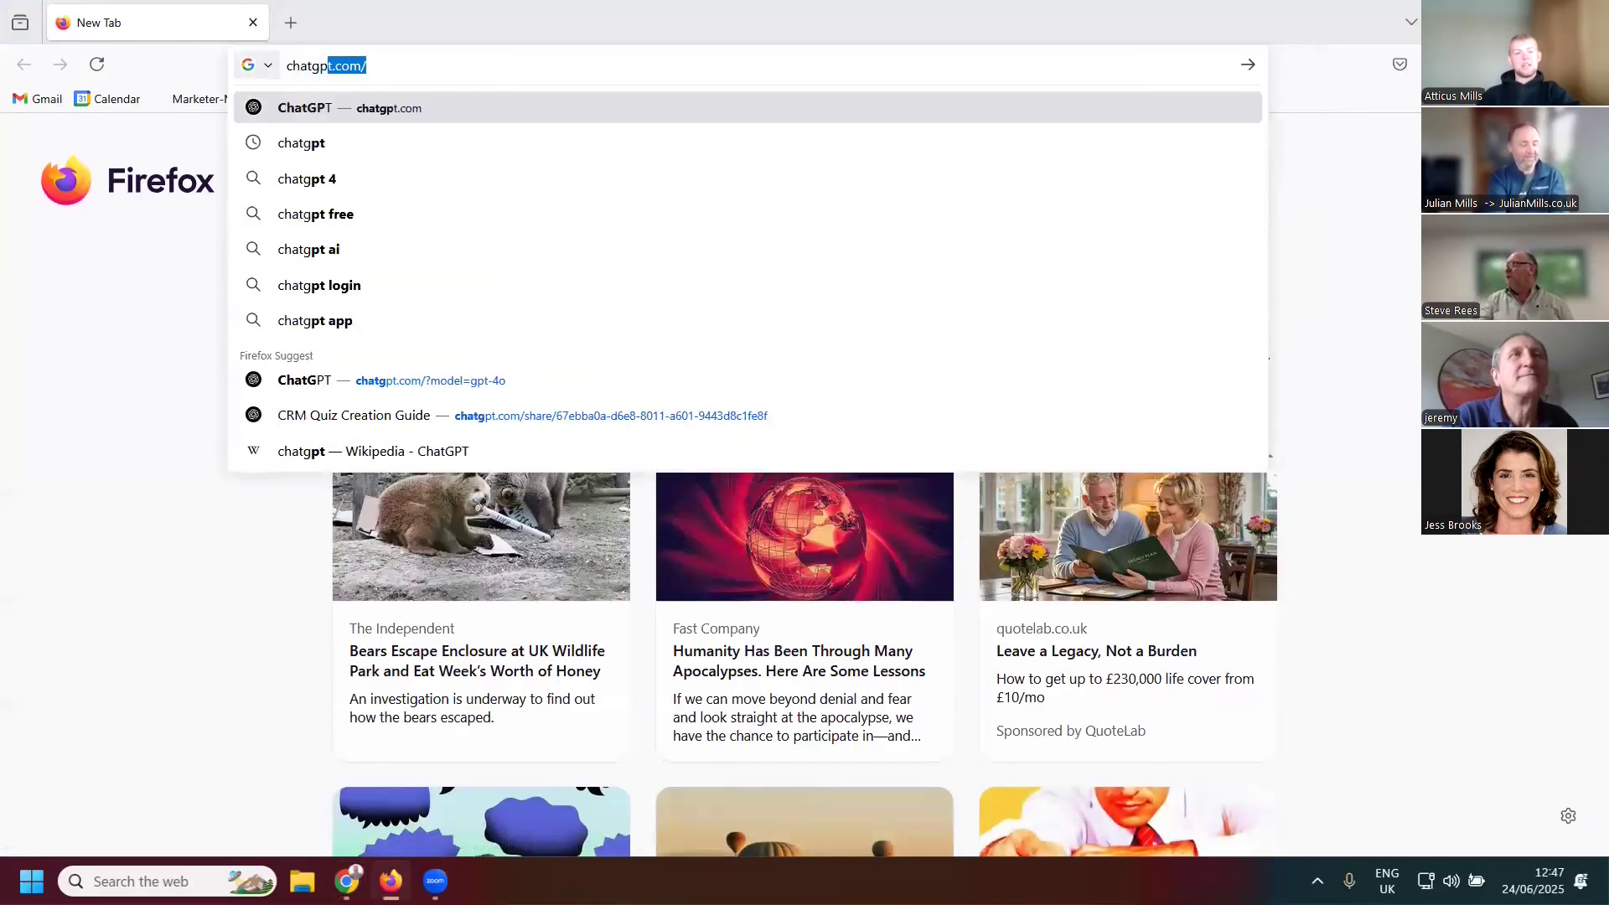
pyautogui.press('Return')
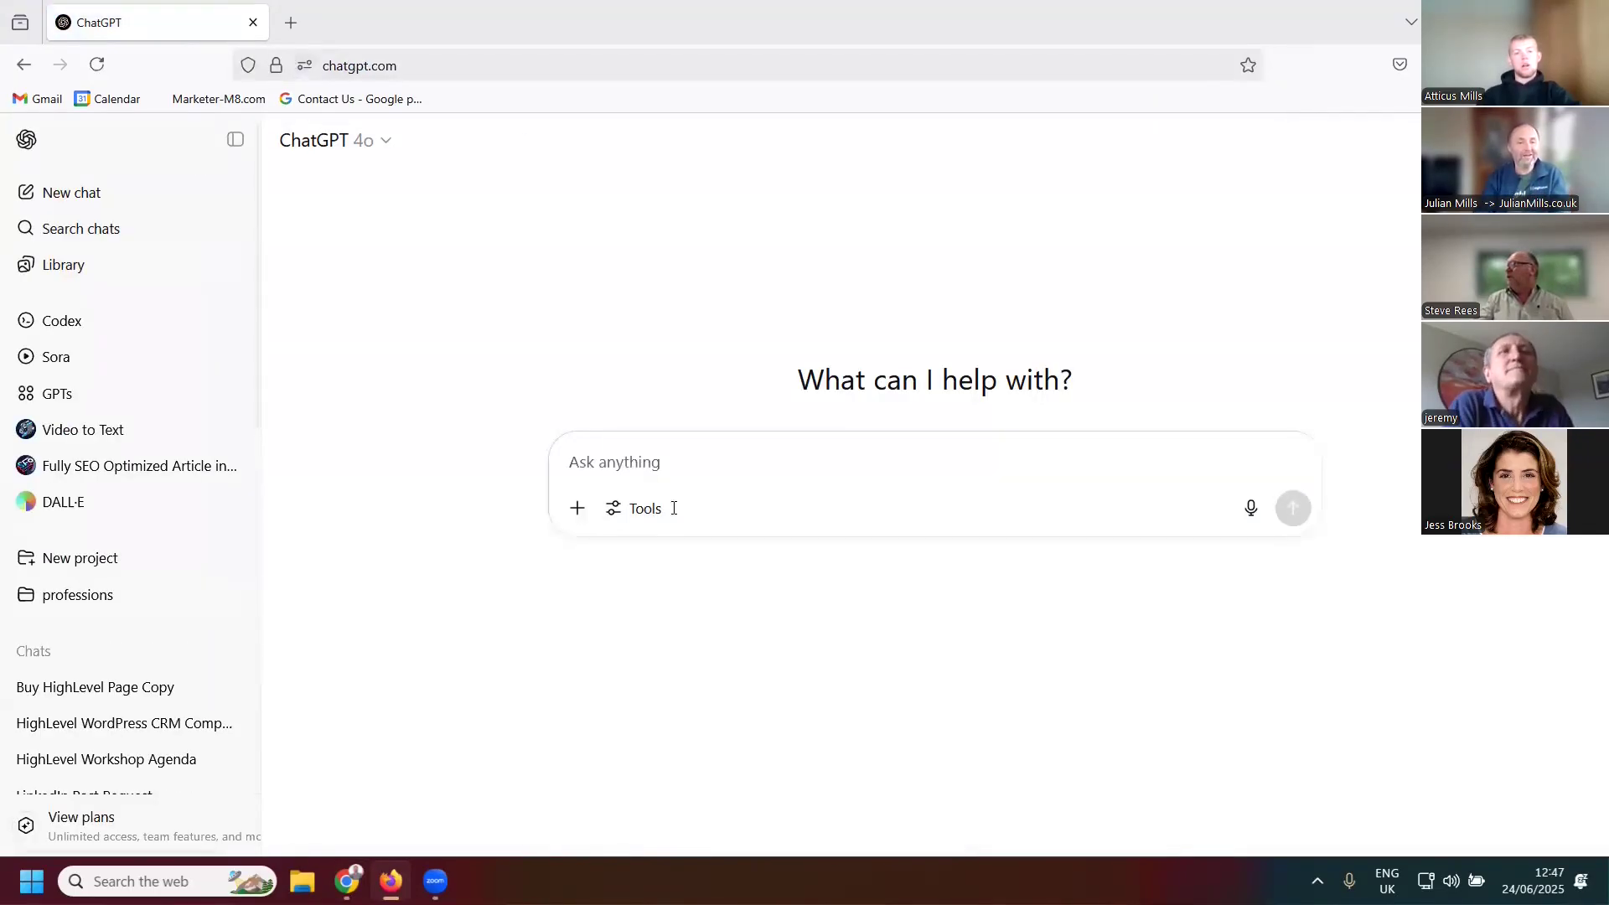
# Ask ChatGPT: "can you give me an exaple of a link to pass over URL parameters to a highlevel form"
pyautogui.write('can you')
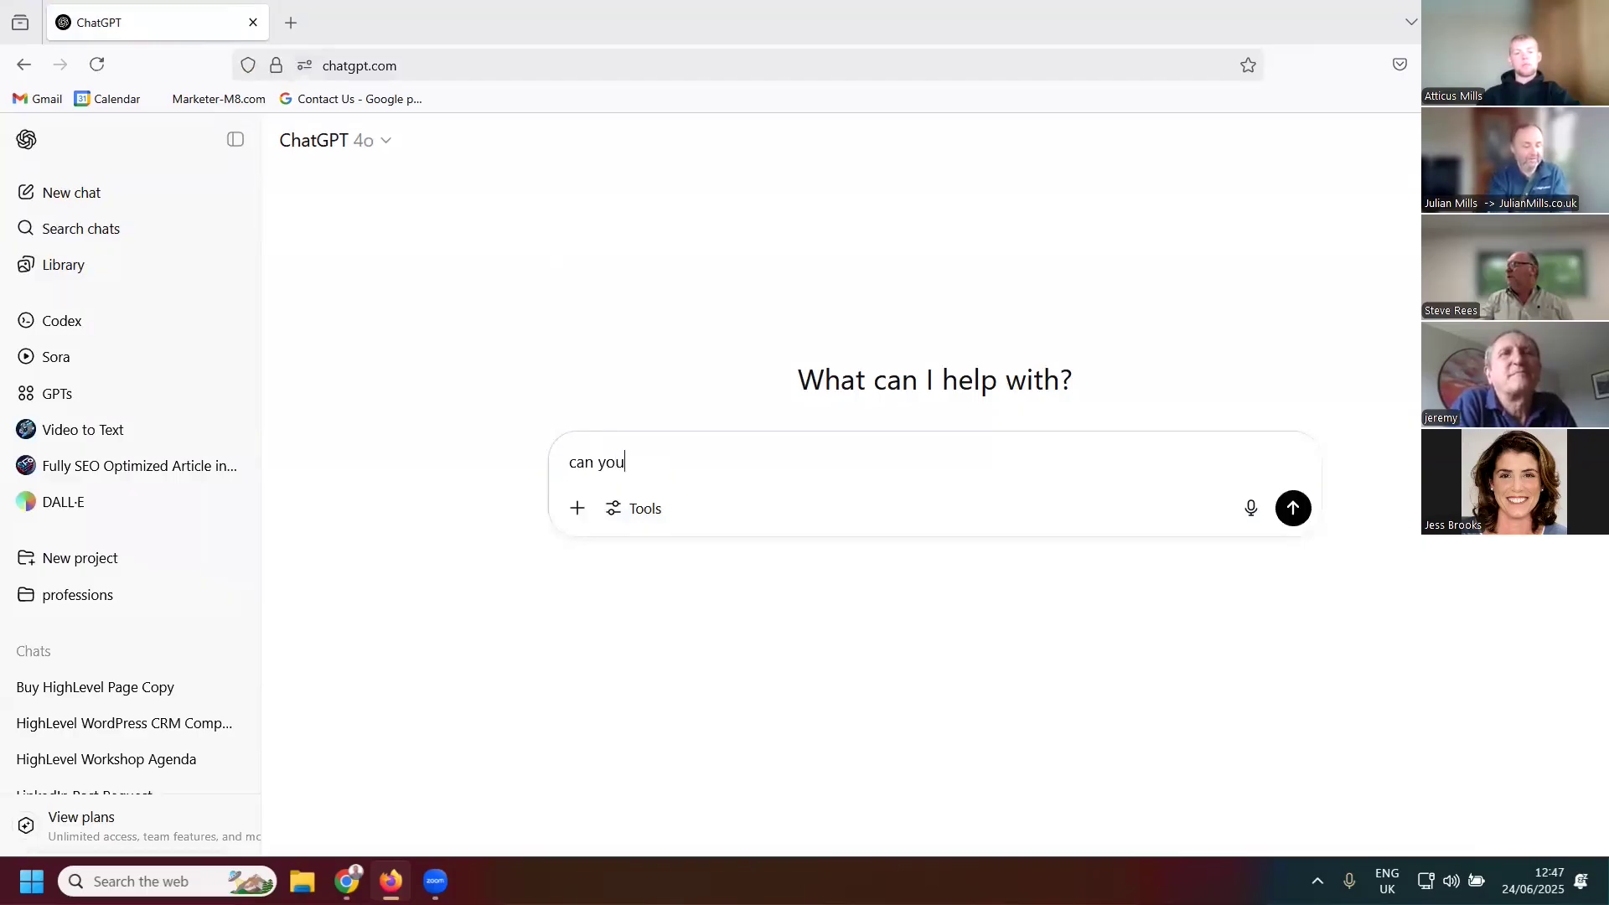
pyautogui.write(' give me a')
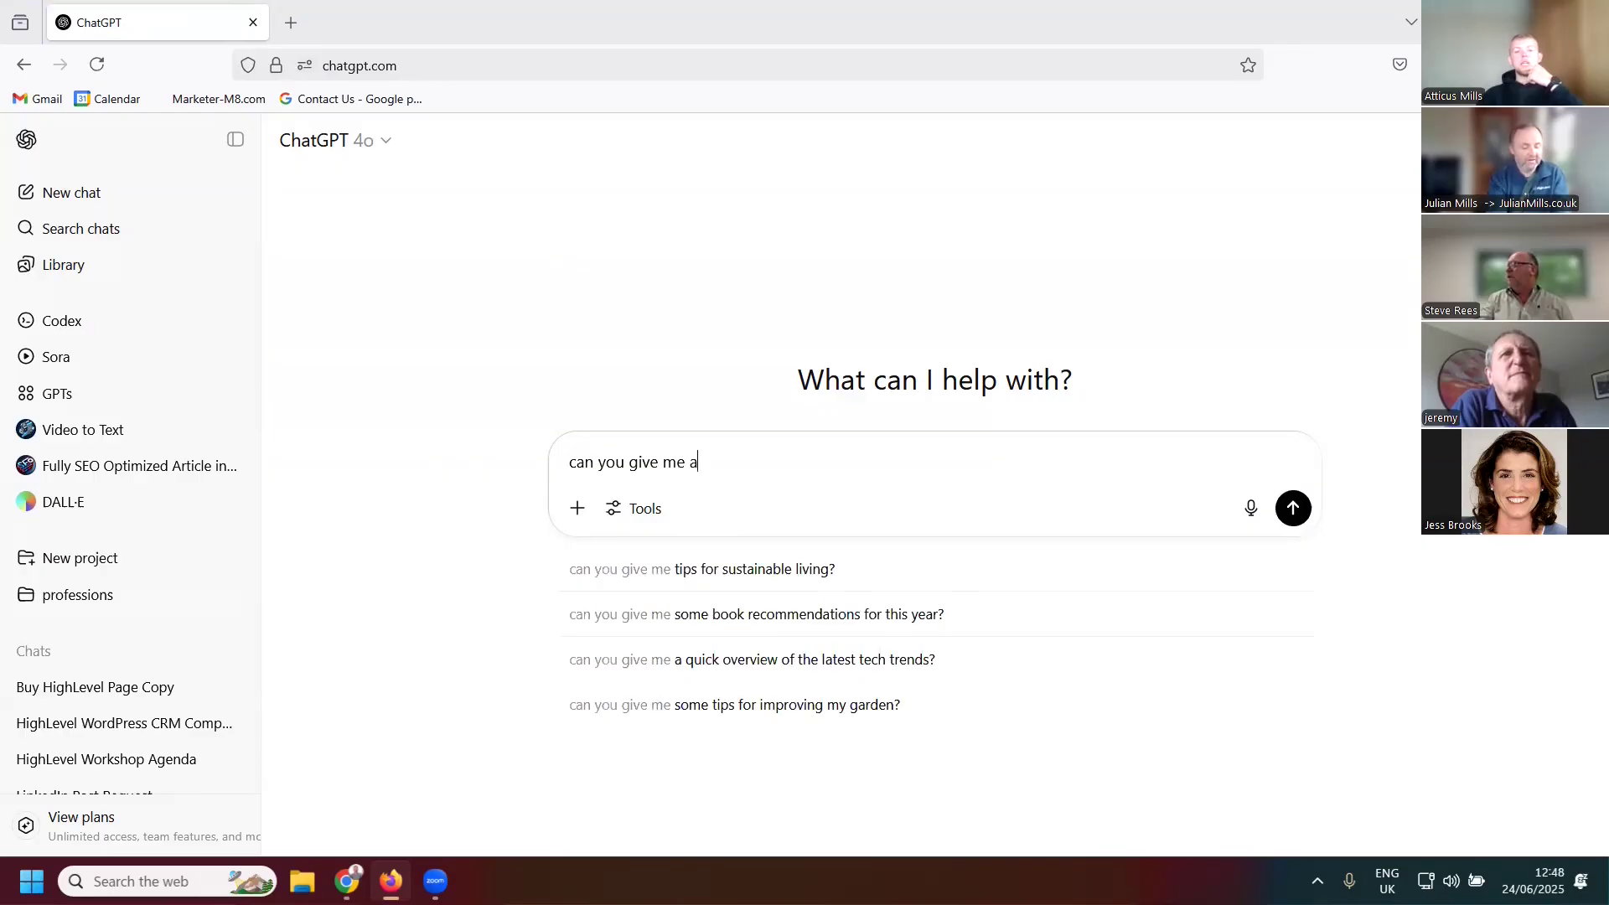
pyautogui.write('n exaple o')
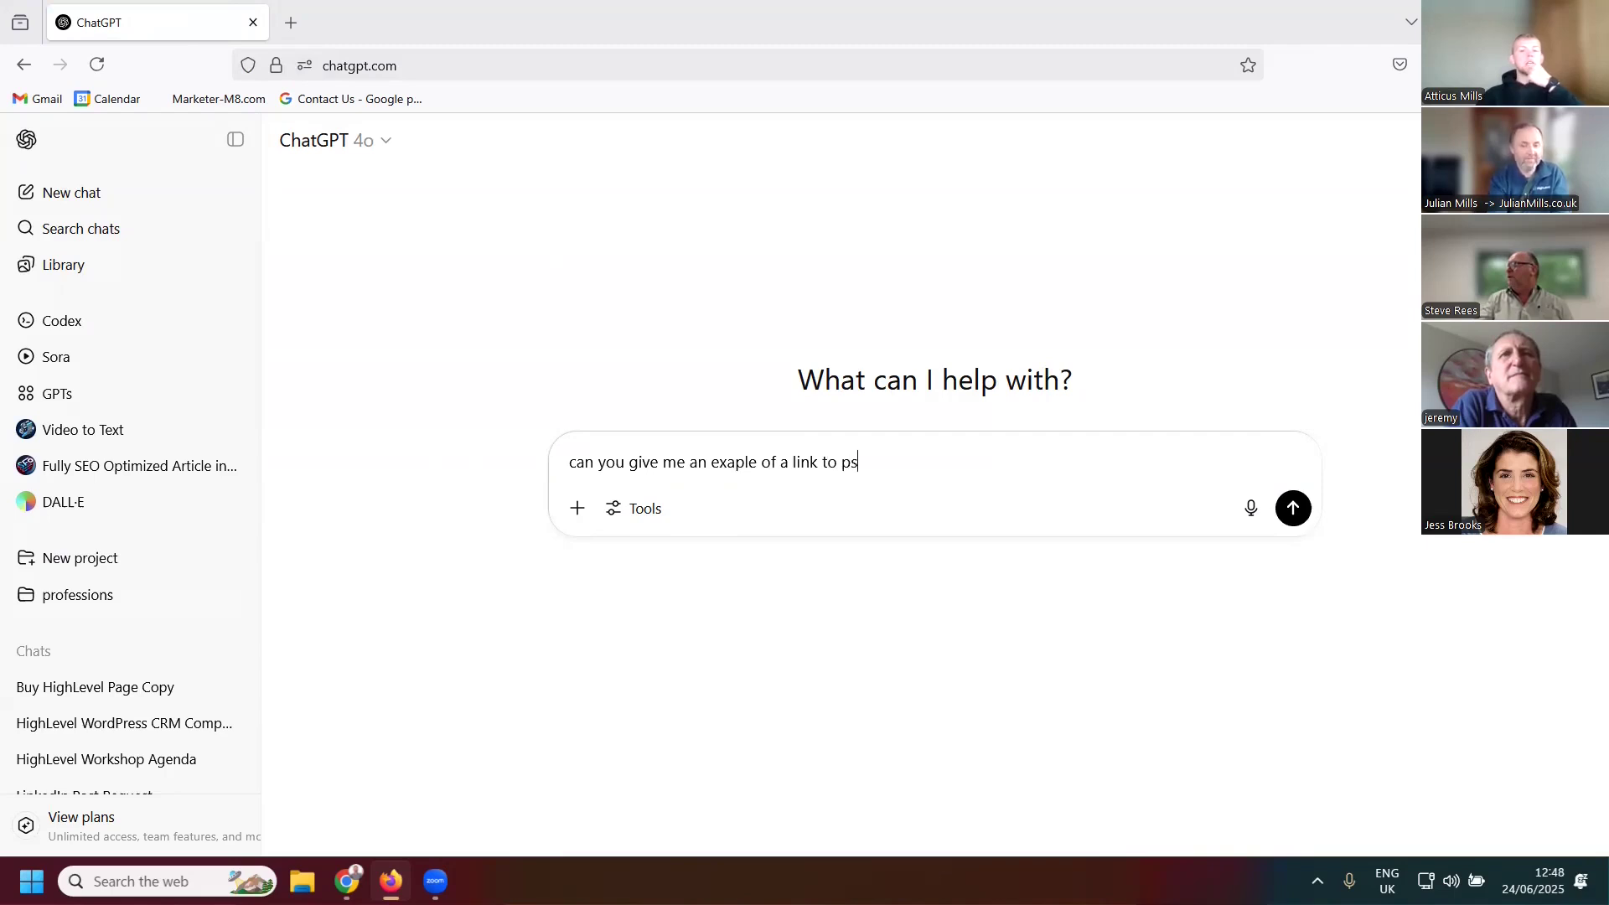
pyautogui.write('f a link to pass o')
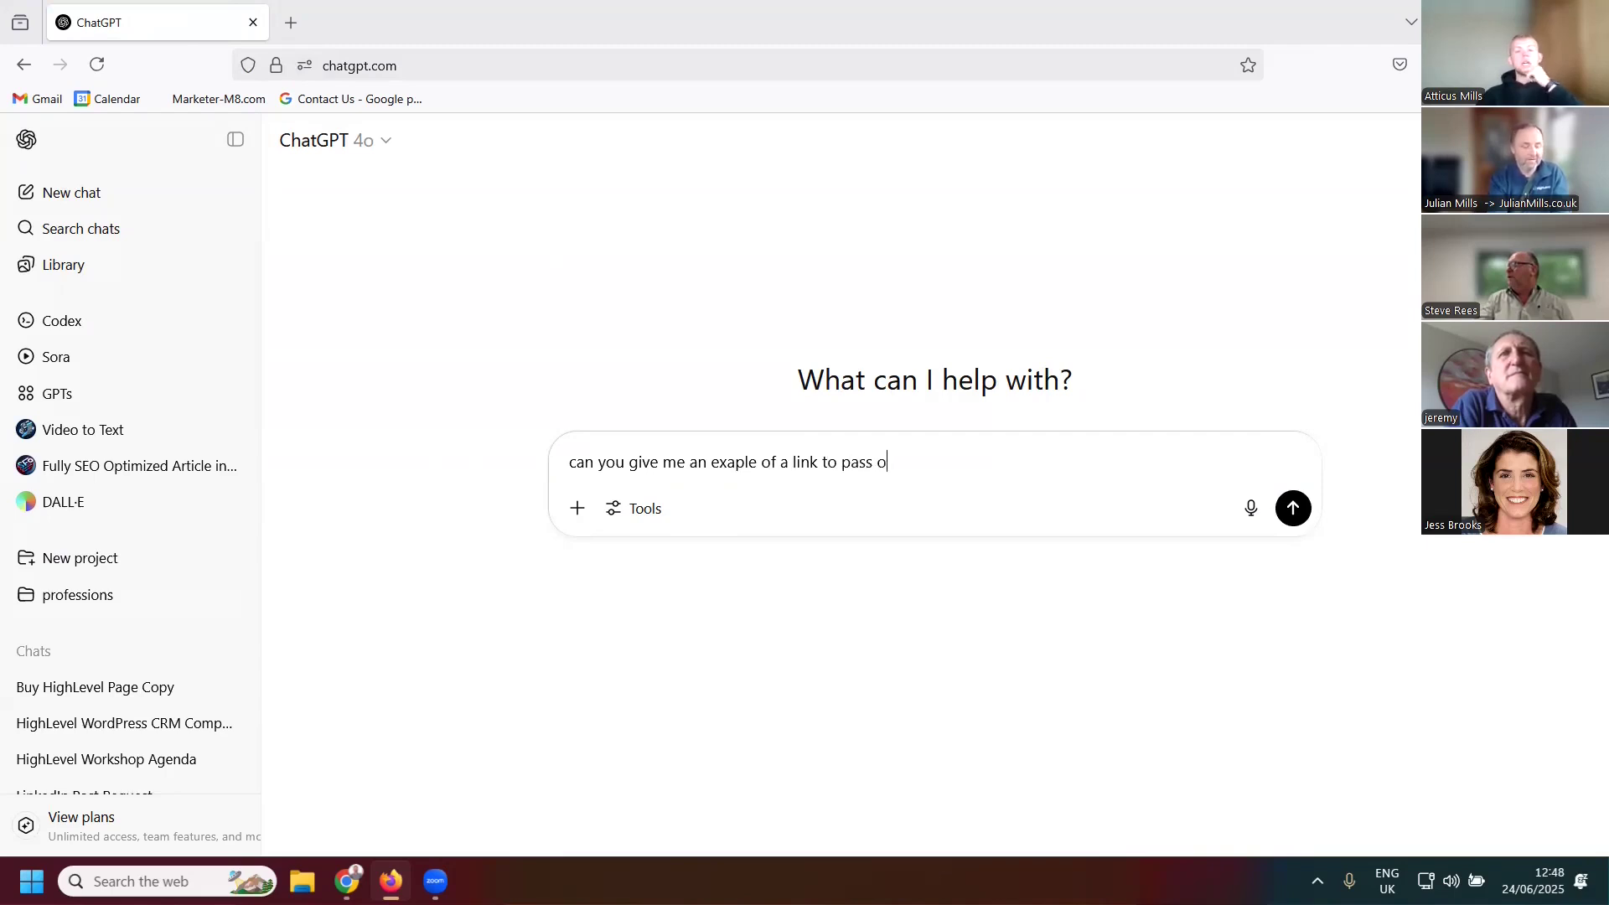
pyautogui.write('ver URL par')
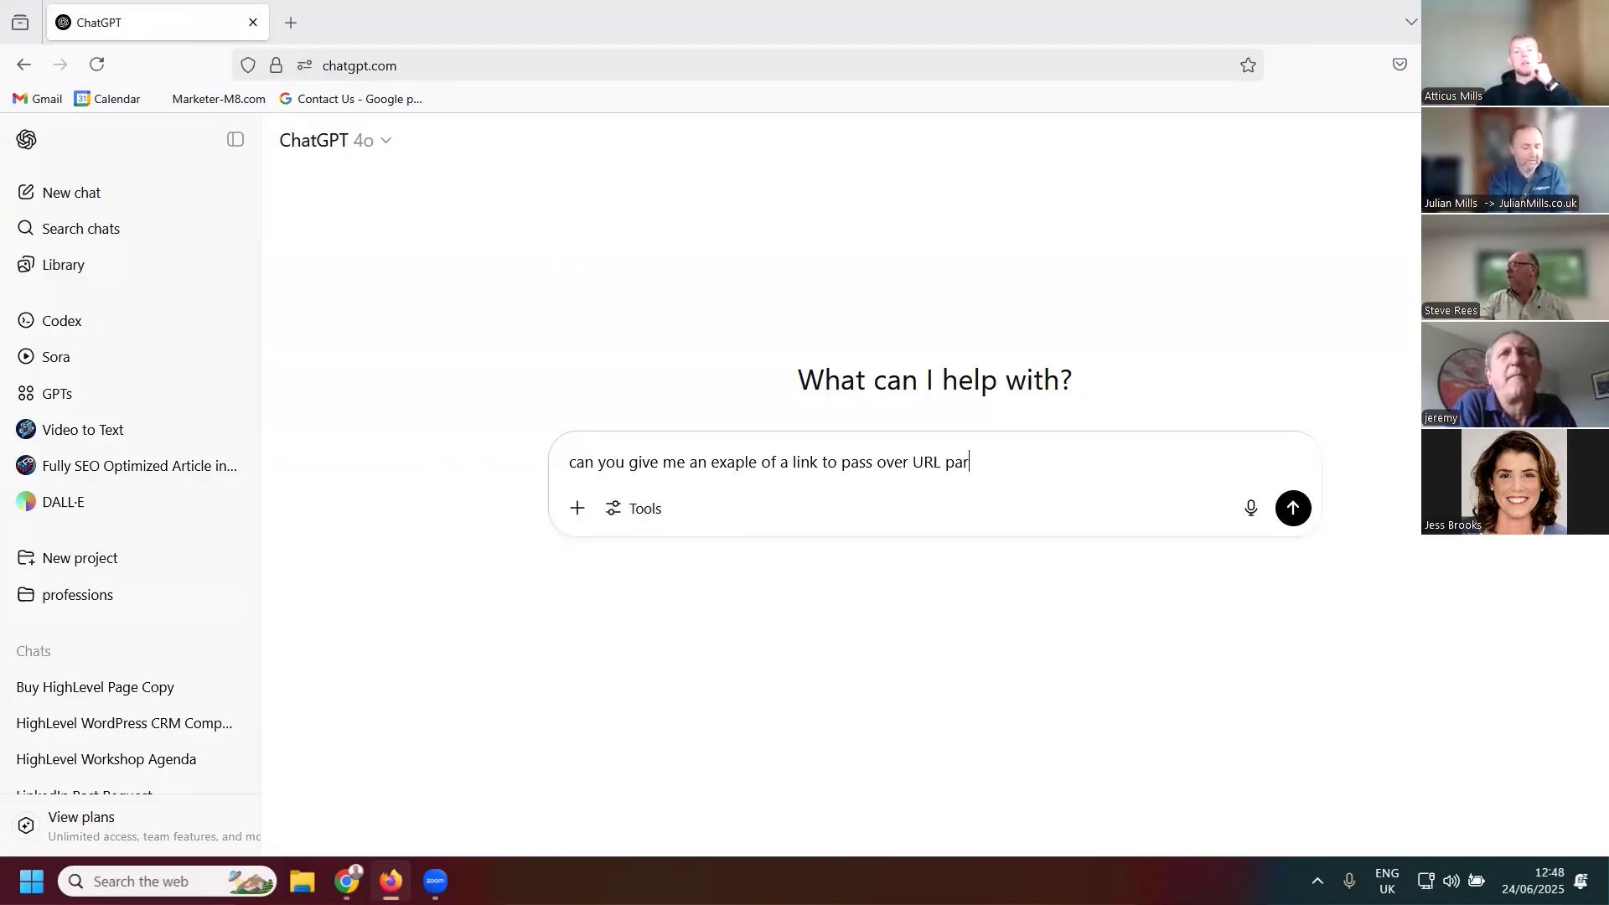
pyautogui.write('ameters to a highrl')
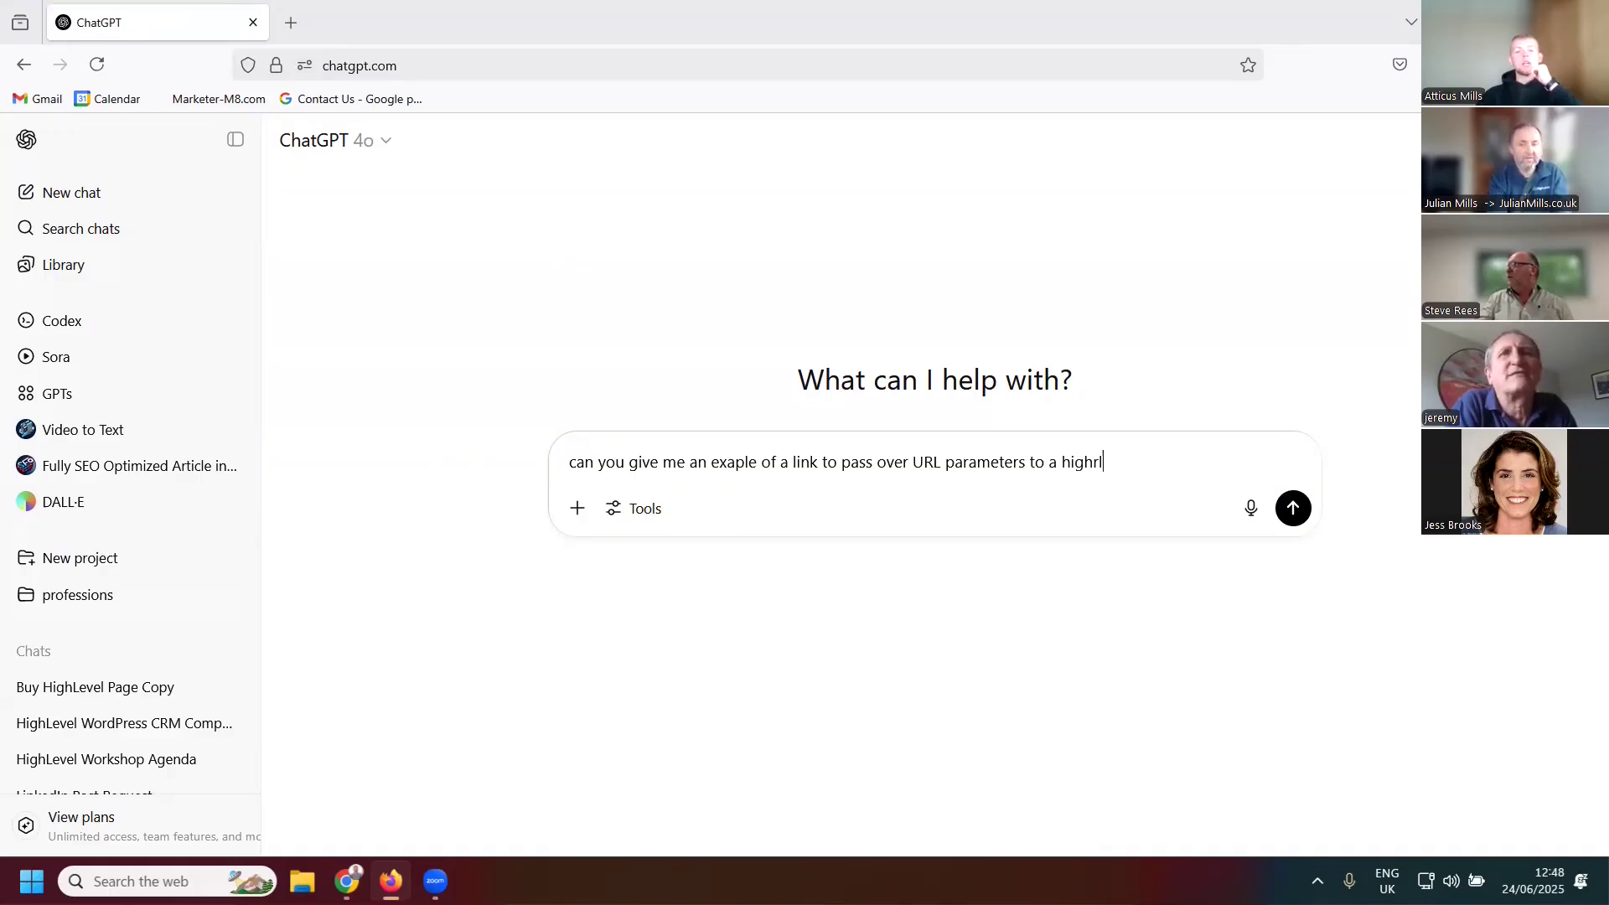
pyautogui.press('BackSpace')
pyautogui.press('BackSpace')
pyautogui.write('hele')
pyautogui.press('BackSpace')
pyautogui.press('BackSpace')
pyautogui.press('BackSpace')
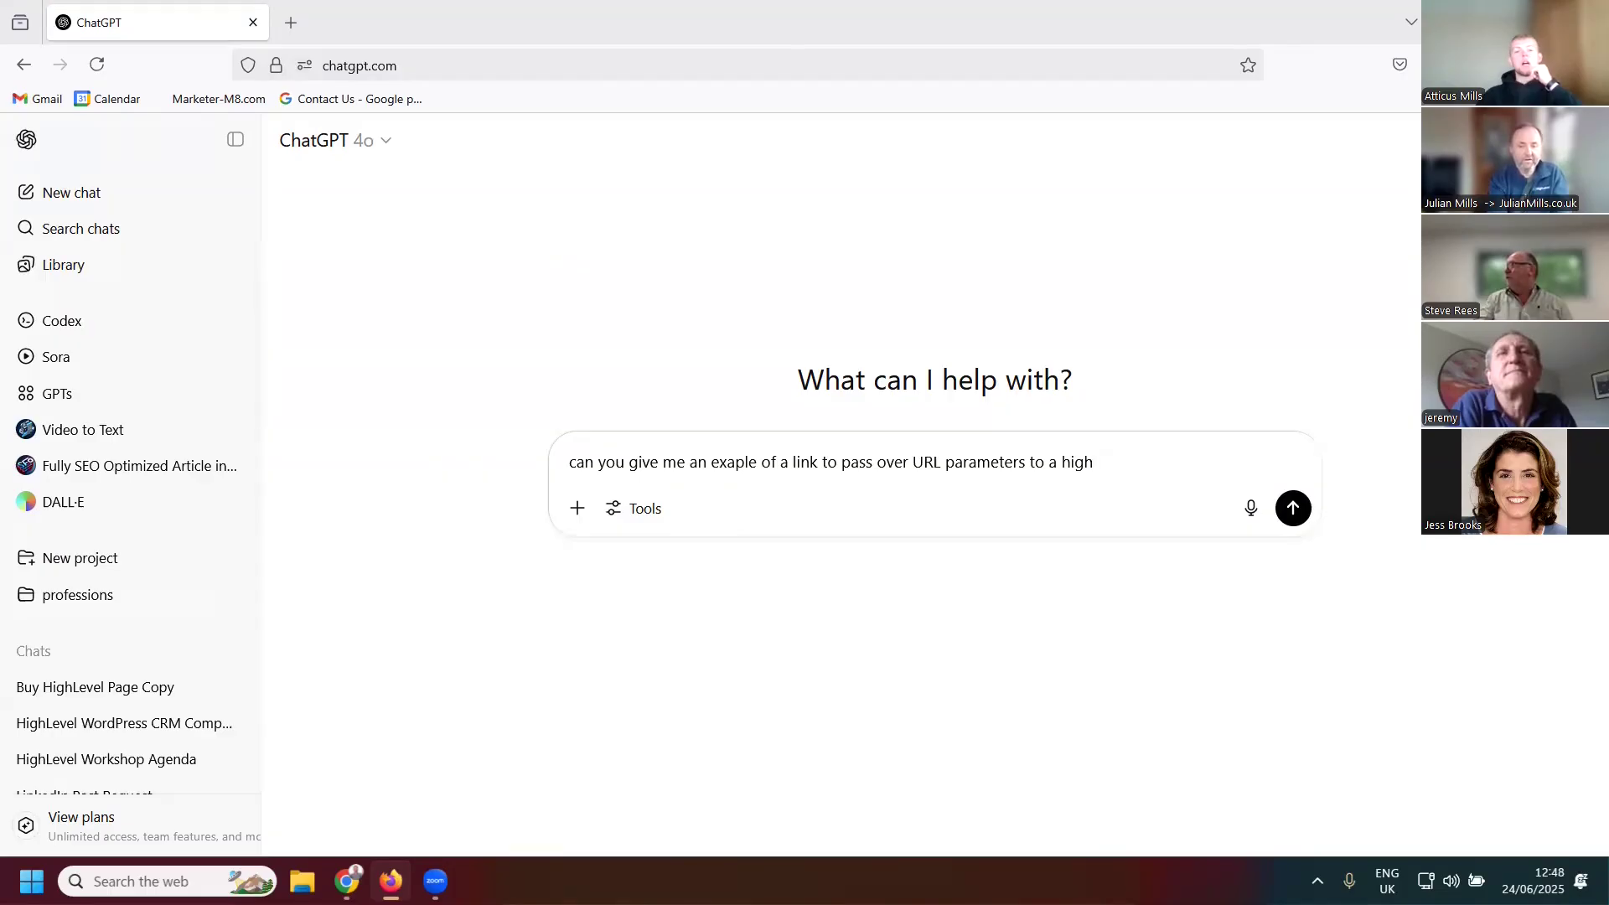
pyautogui.write('level fopr')
pyautogui.press('BackSpace')
pyautogui.press('BackSpace')
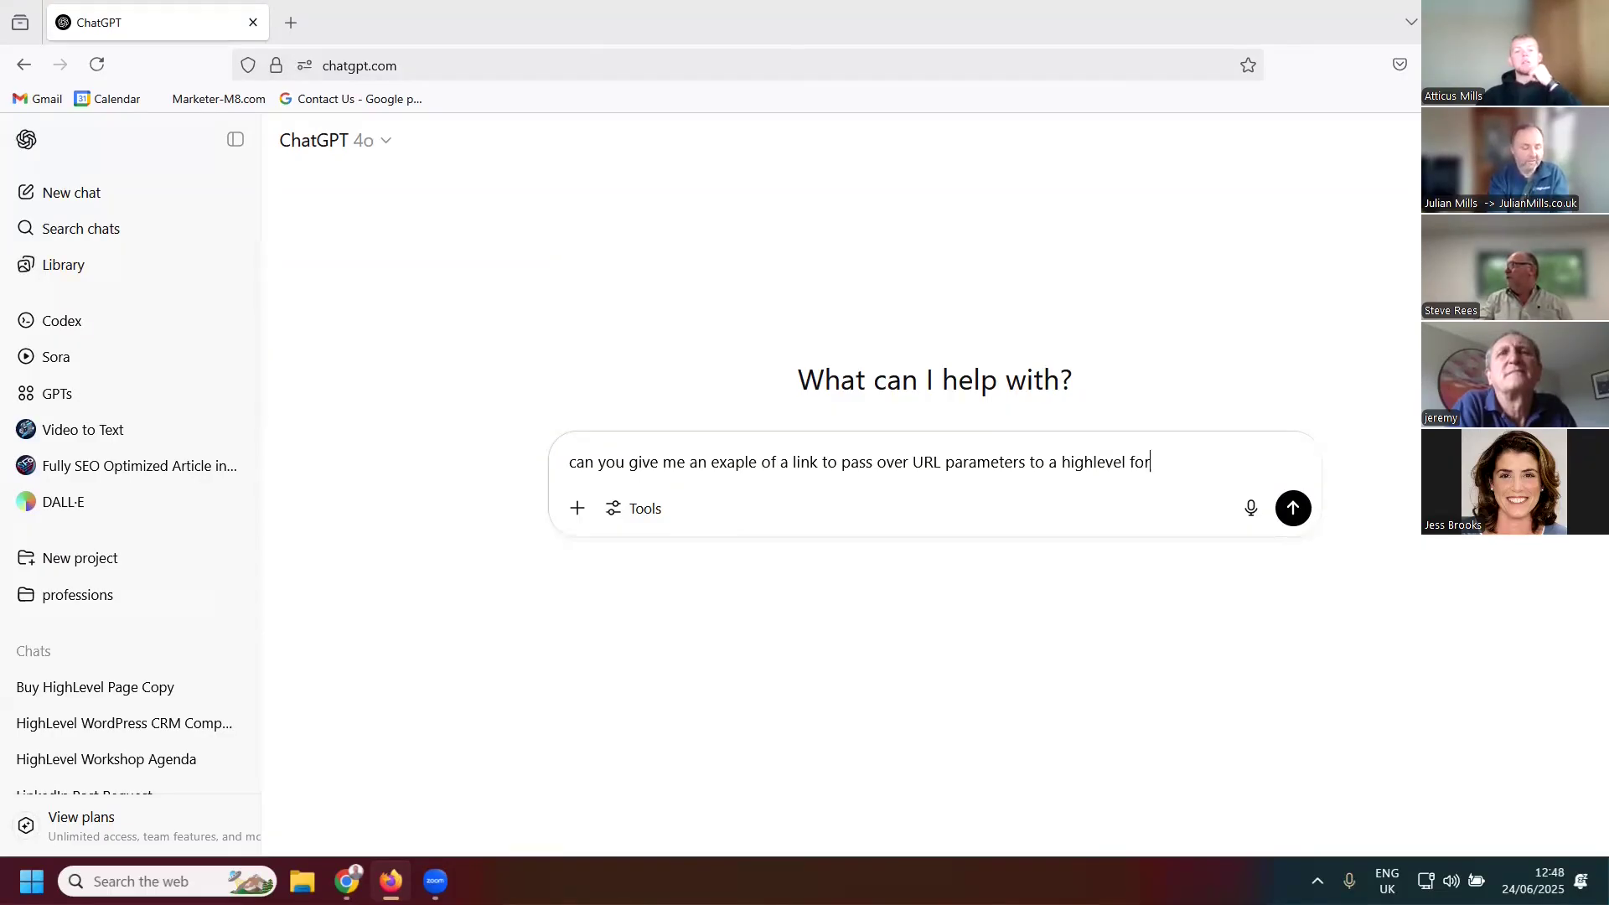
pyautogui.press('Return')
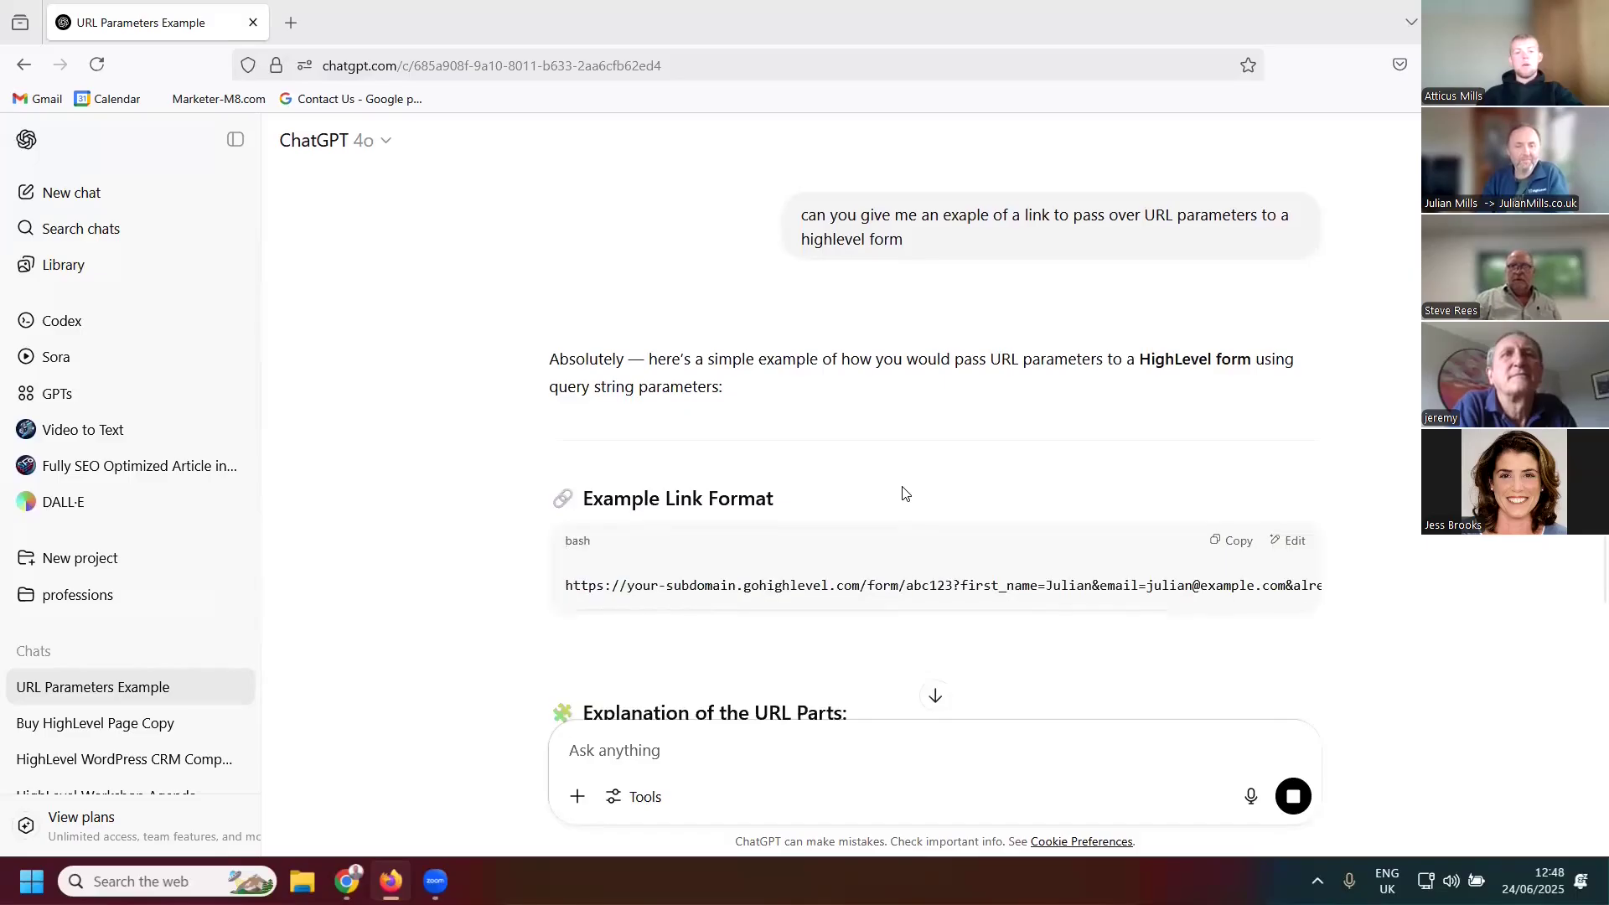
# Read through the example link format in ChatGPT's answer, scrolling along the URL's query parameters
pyautogui.scroll(-2, 922, 569)
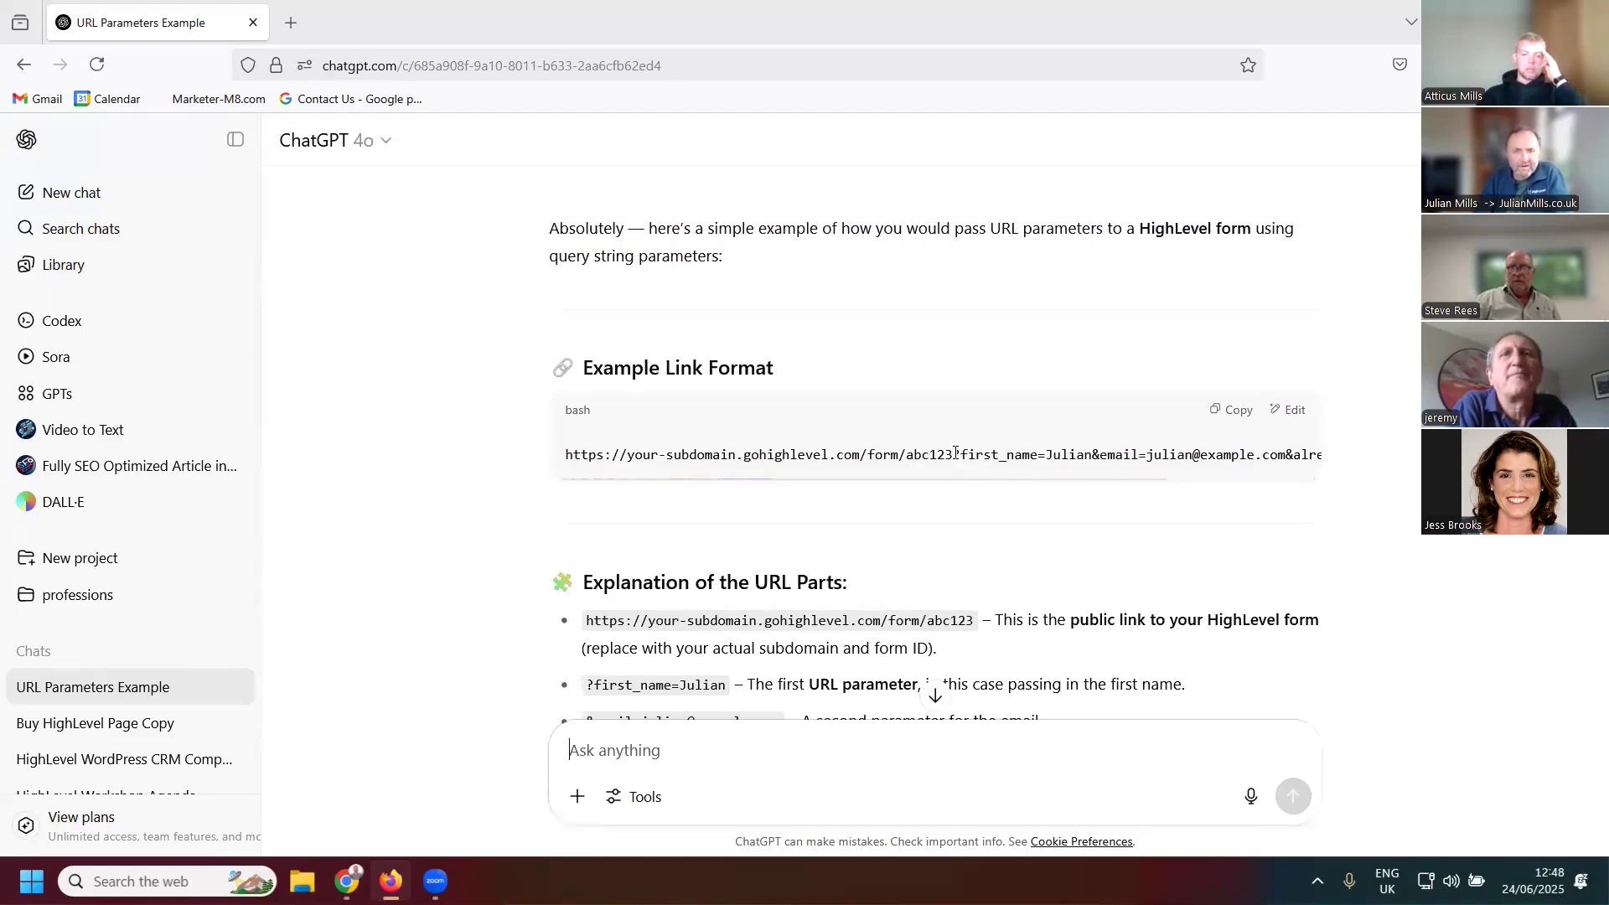
pyautogui.moveTo(954, 454); pyautogui.dragTo(1387, 457)
pyautogui.click(1117, 473)
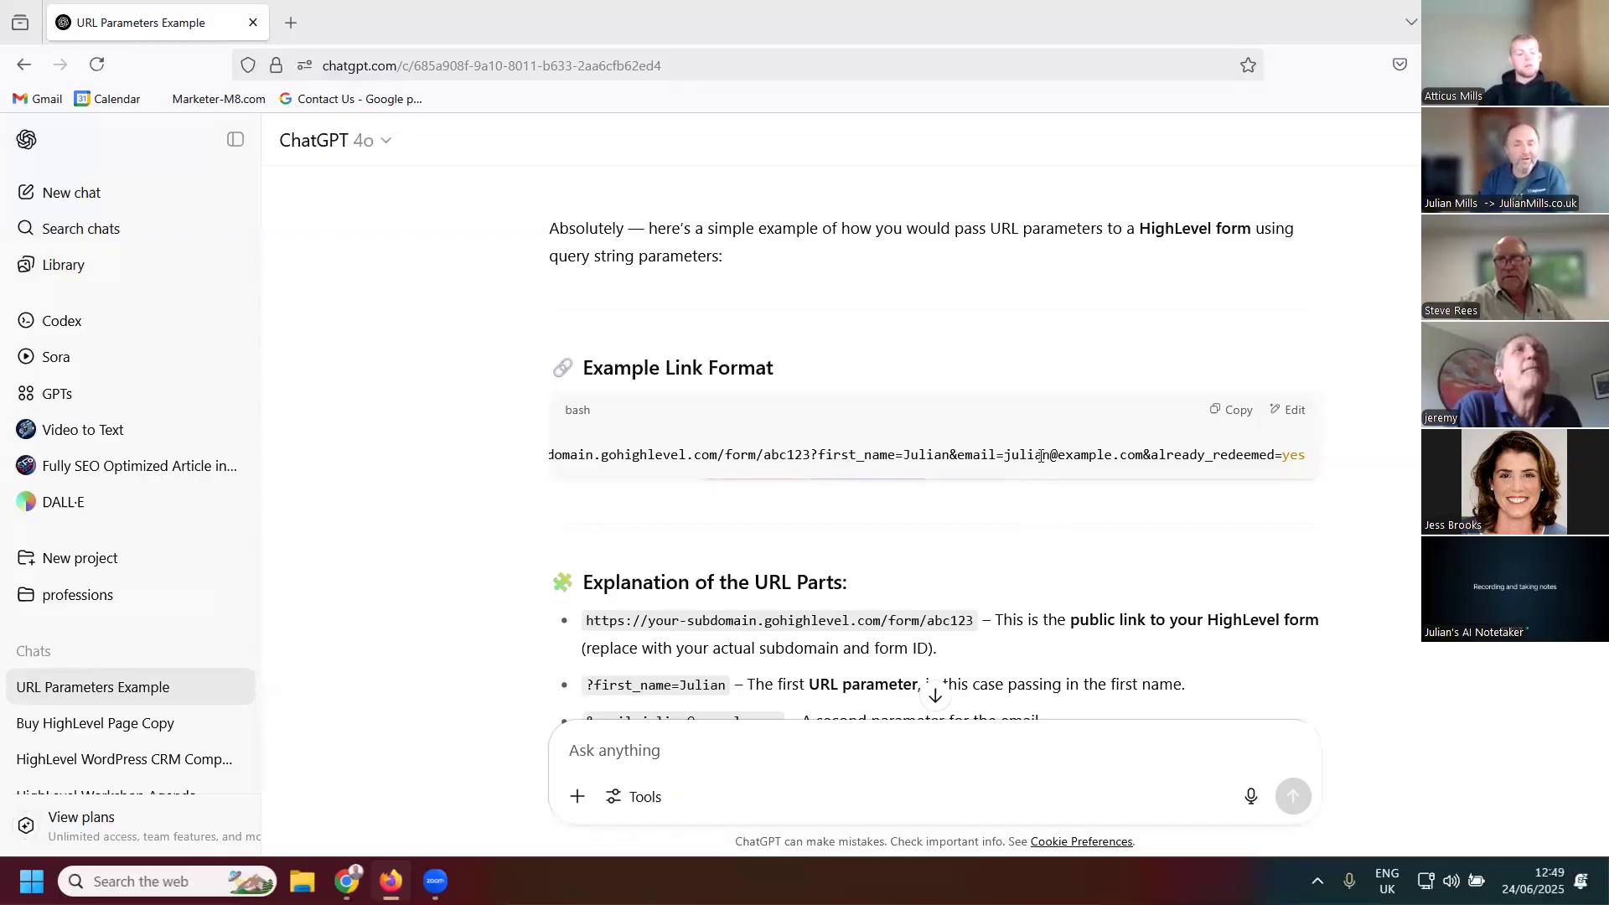
pyautogui.moveTo(1019, 459); pyautogui.dragTo(1019, 459)
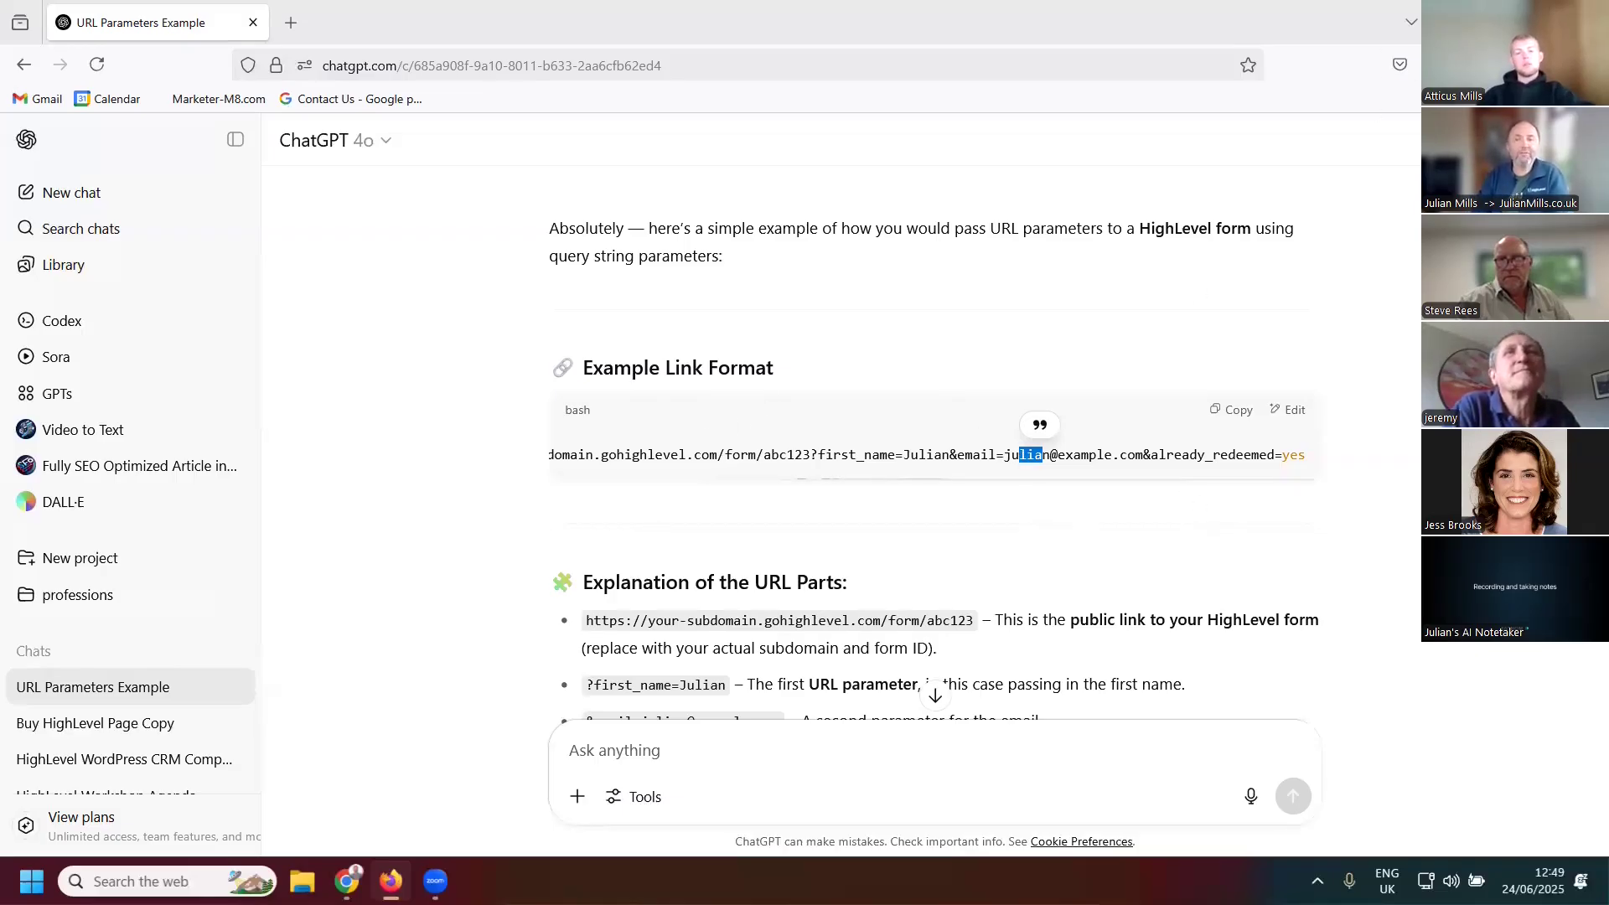
# Return to the CRM and open the Contact Us Form for Website in the forms builder
pyautogui.hotkey('alt', 'Tab')
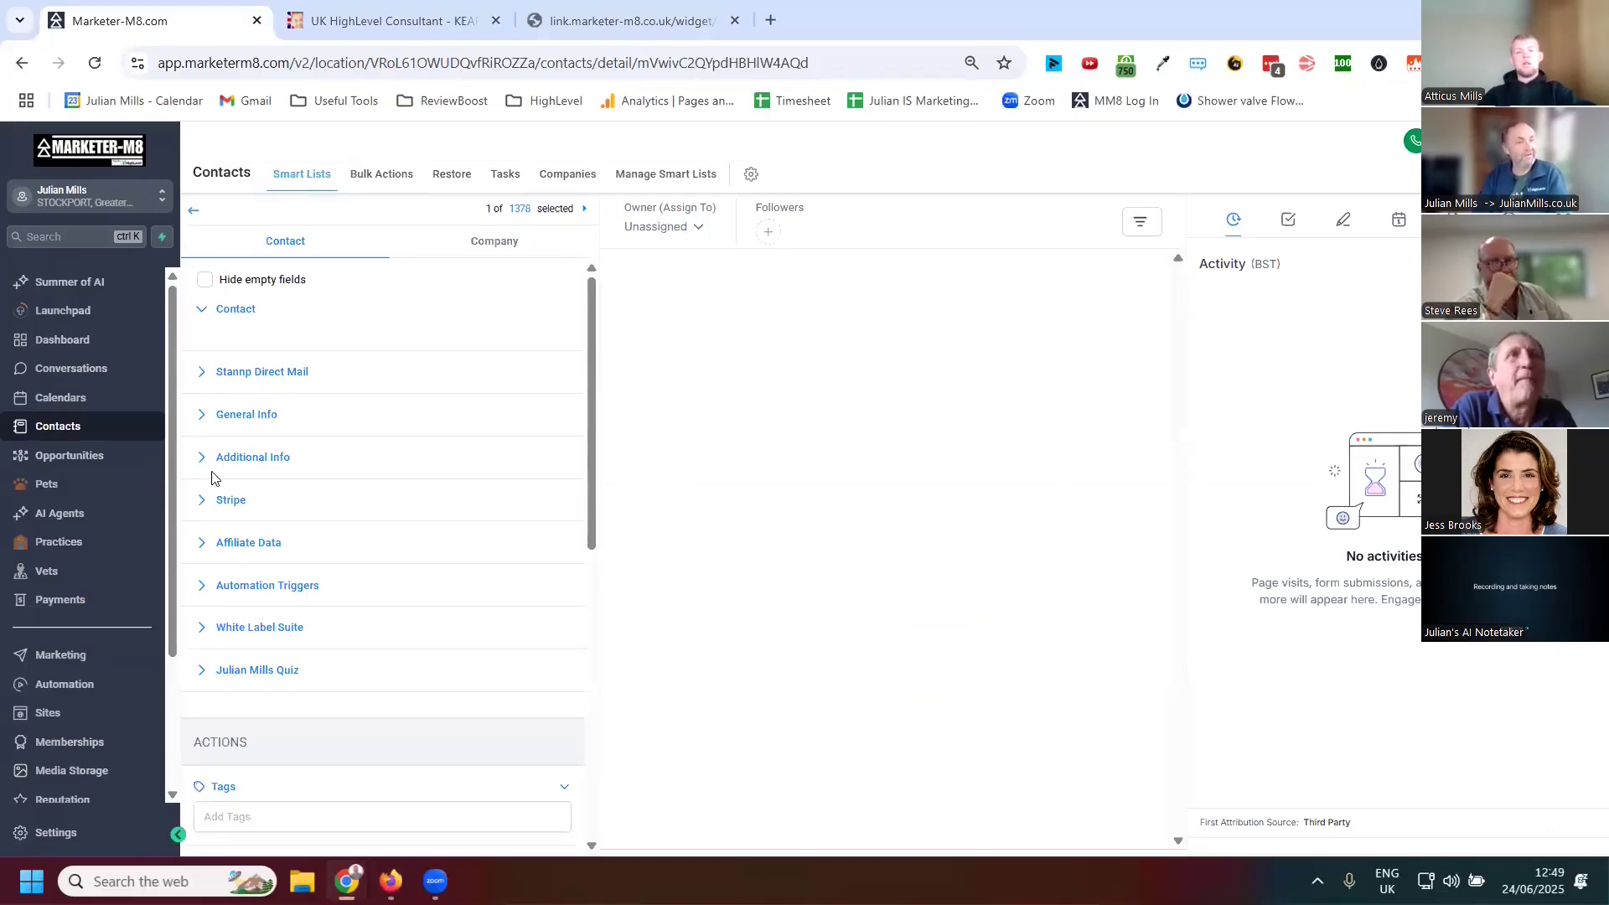
pyautogui.click(49, 713)
pyautogui.moveTo(947, 187)
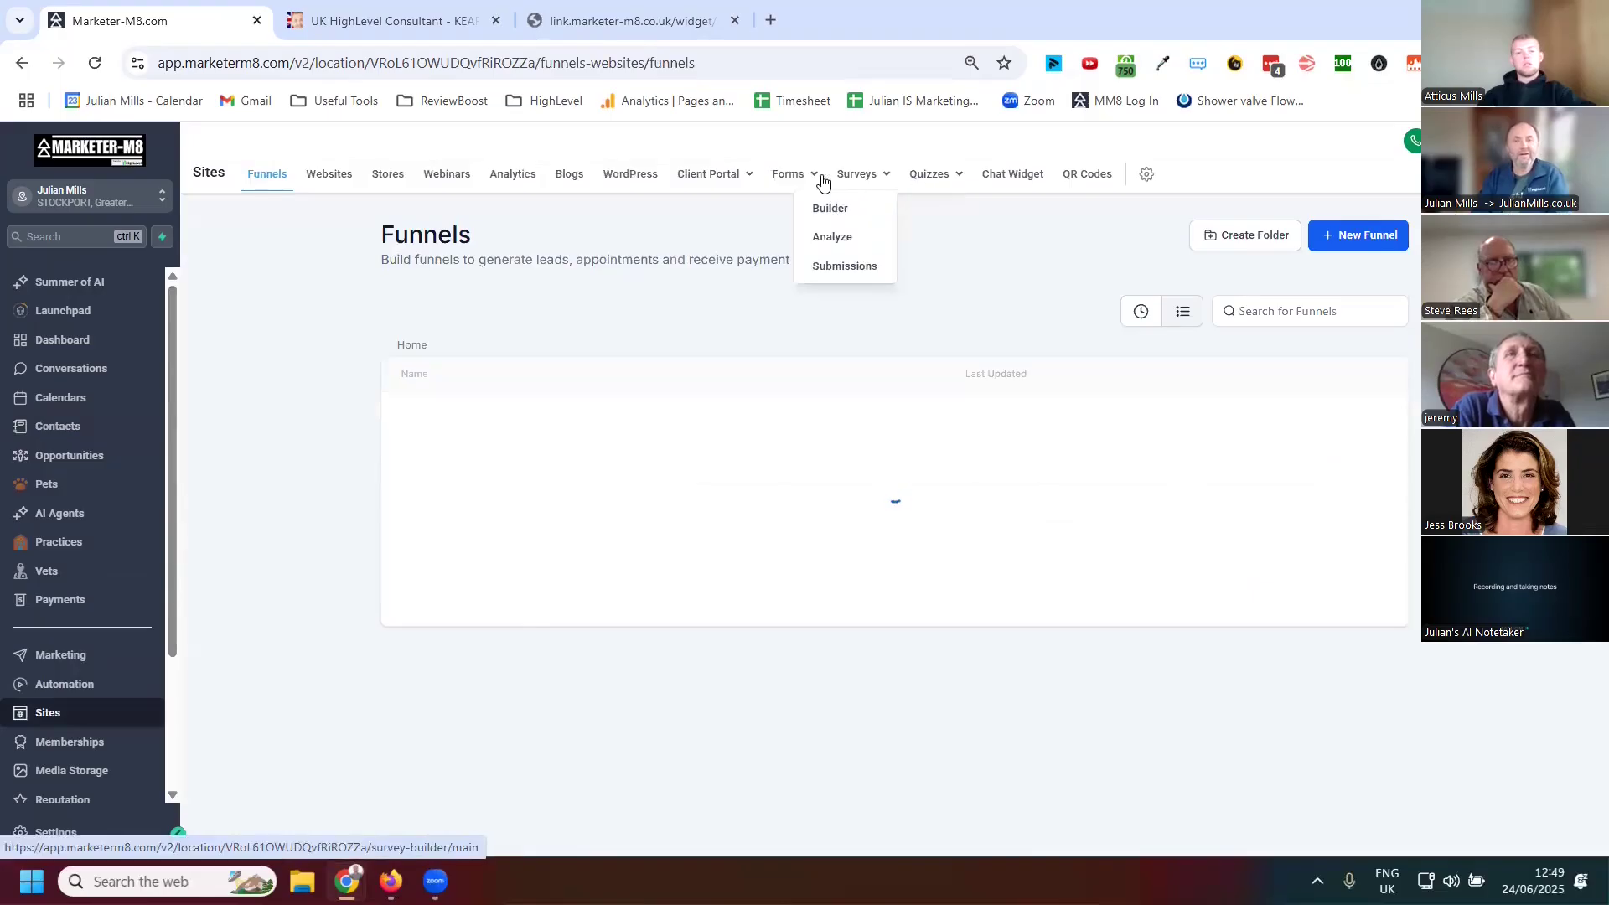
pyautogui.moveTo(792, 176)
pyautogui.click(759, 207)
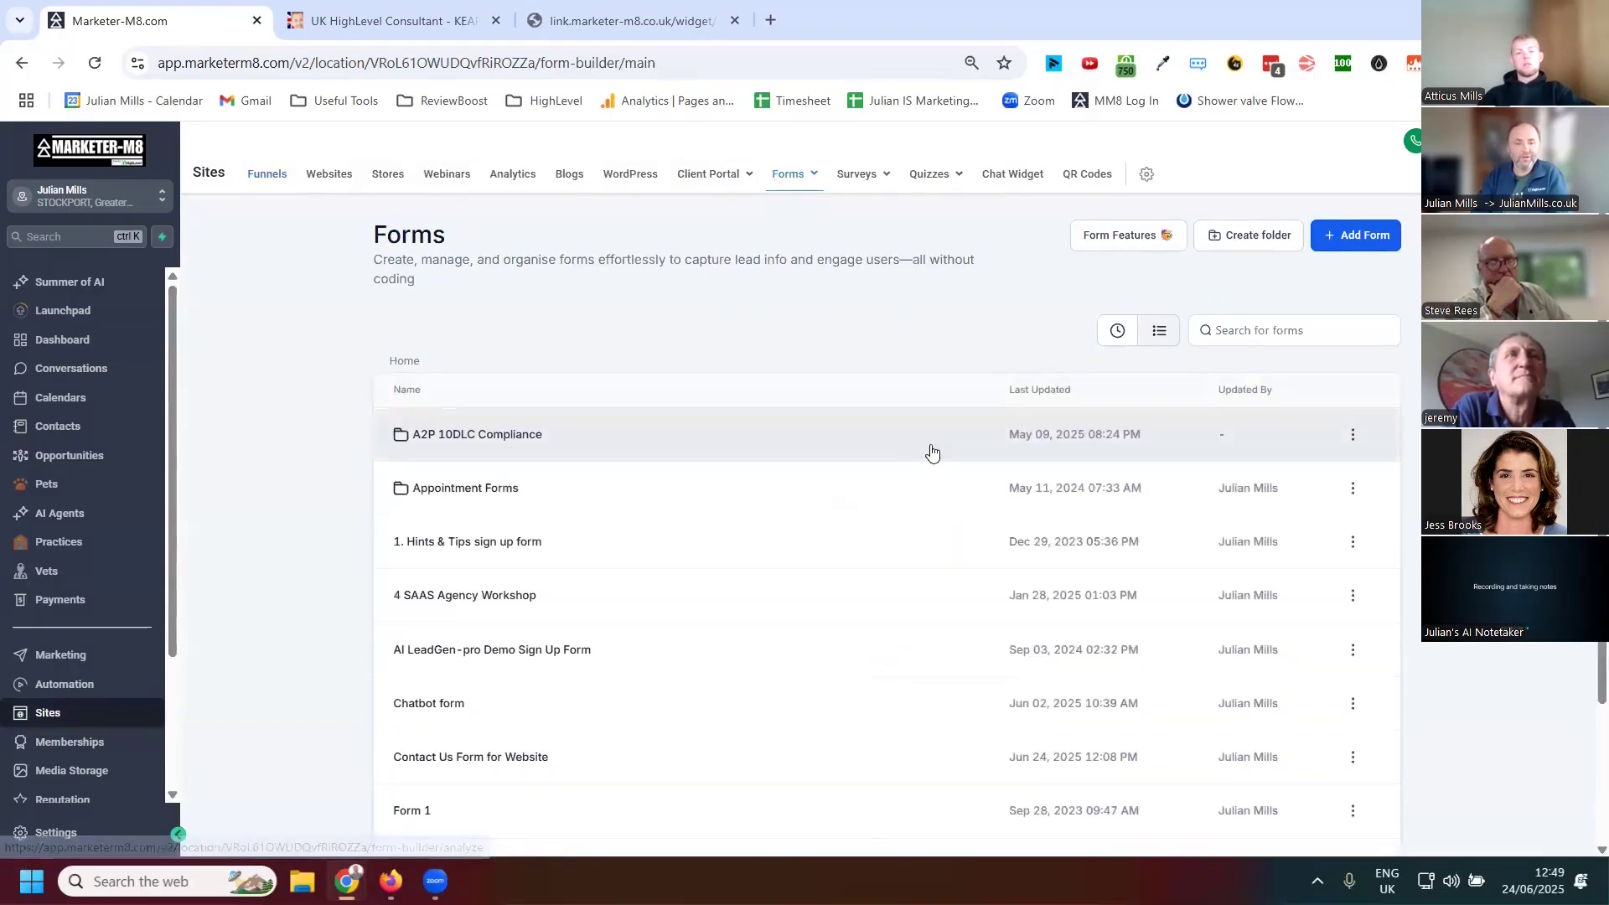
pyautogui.scroll(-3, 619, 580)
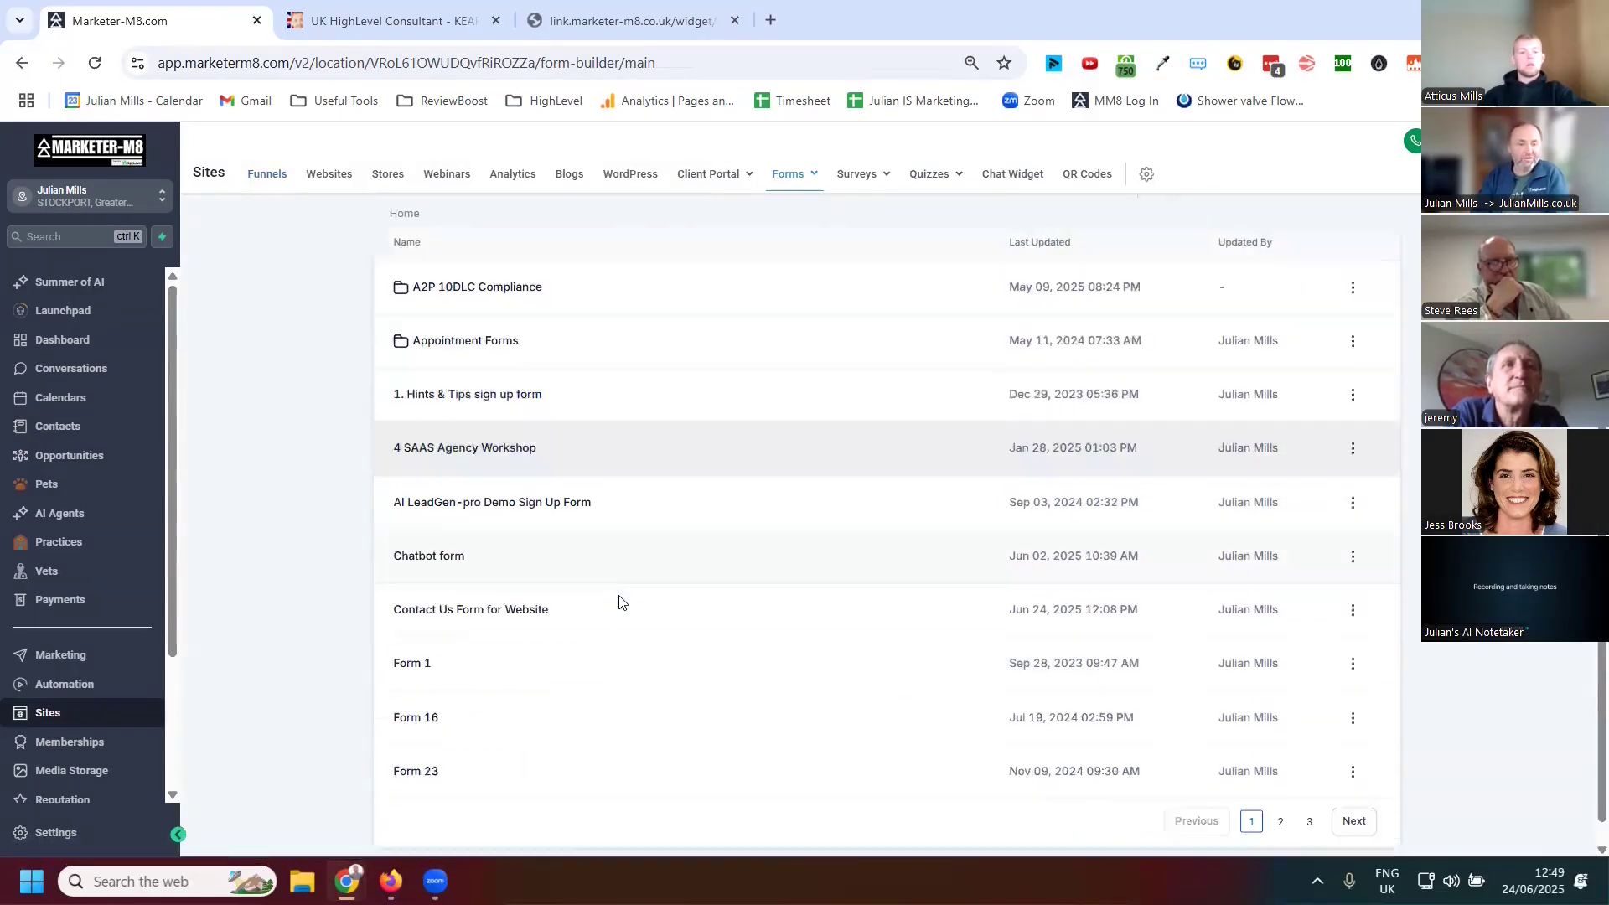
pyautogui.click(654, 583)
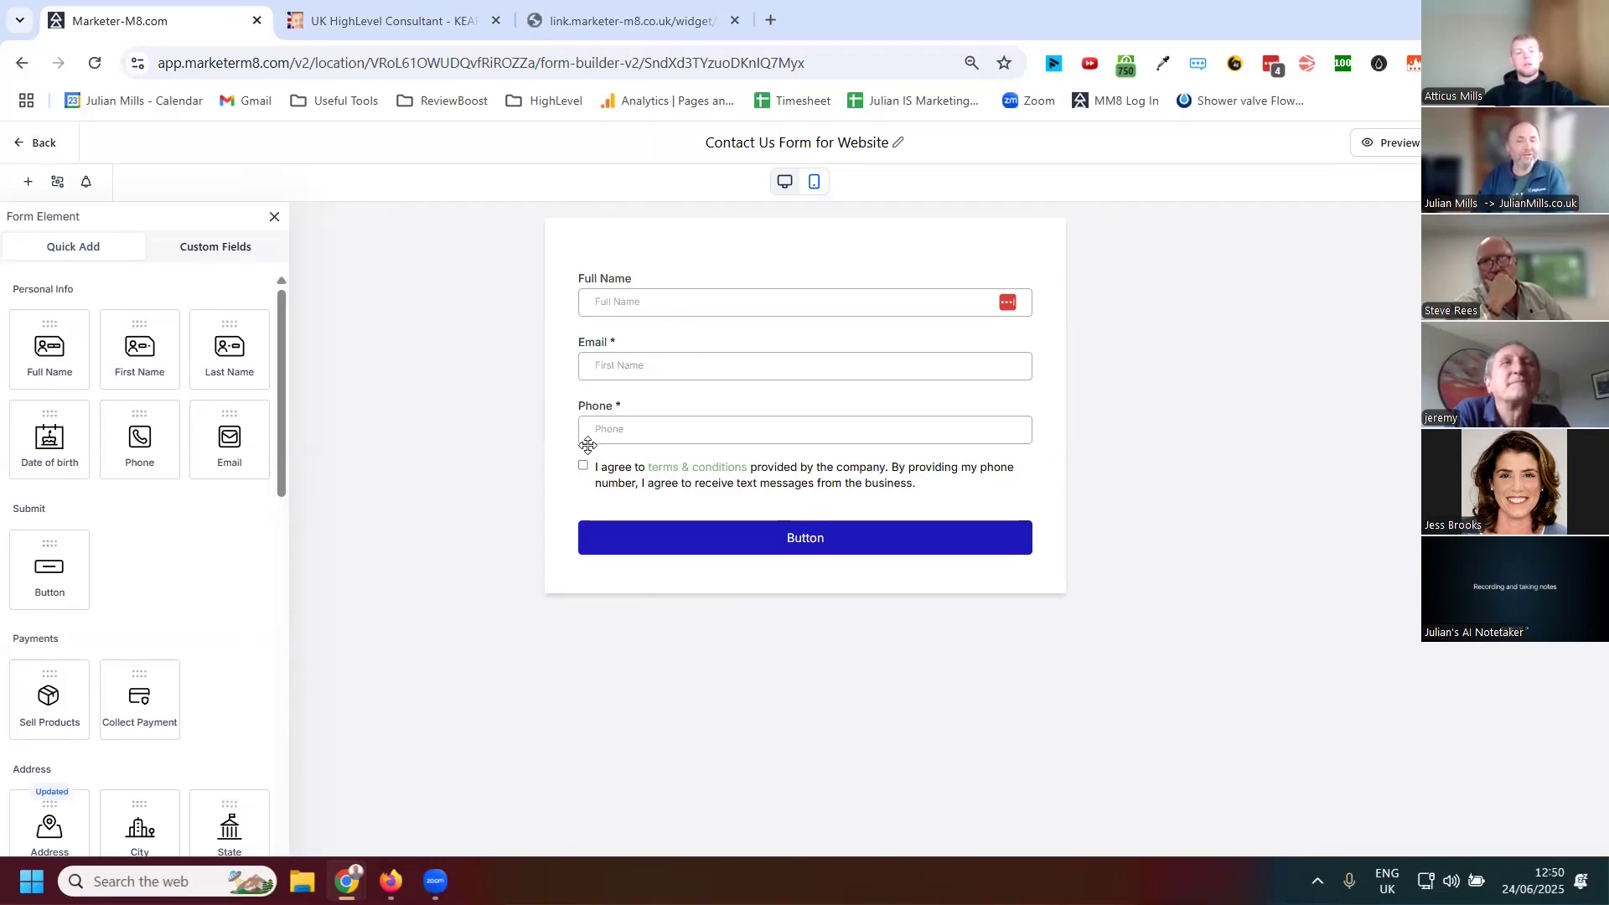
# Make the form's Email field hidden and not required
pyautogui.click(617, 365)
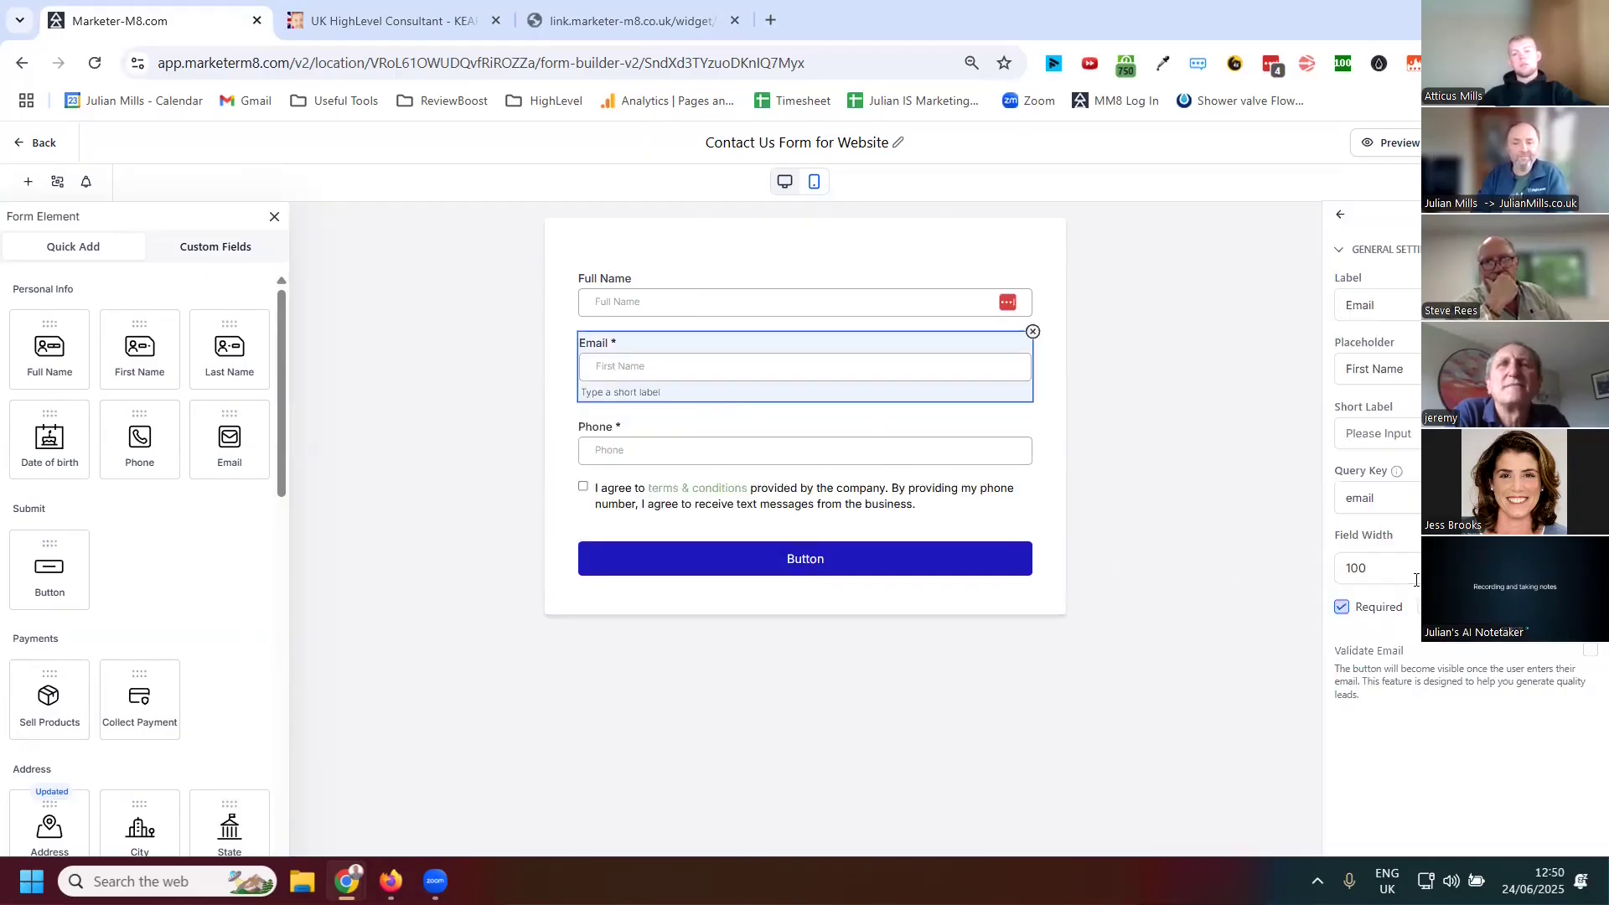
pyautogui.click(1418, 609)
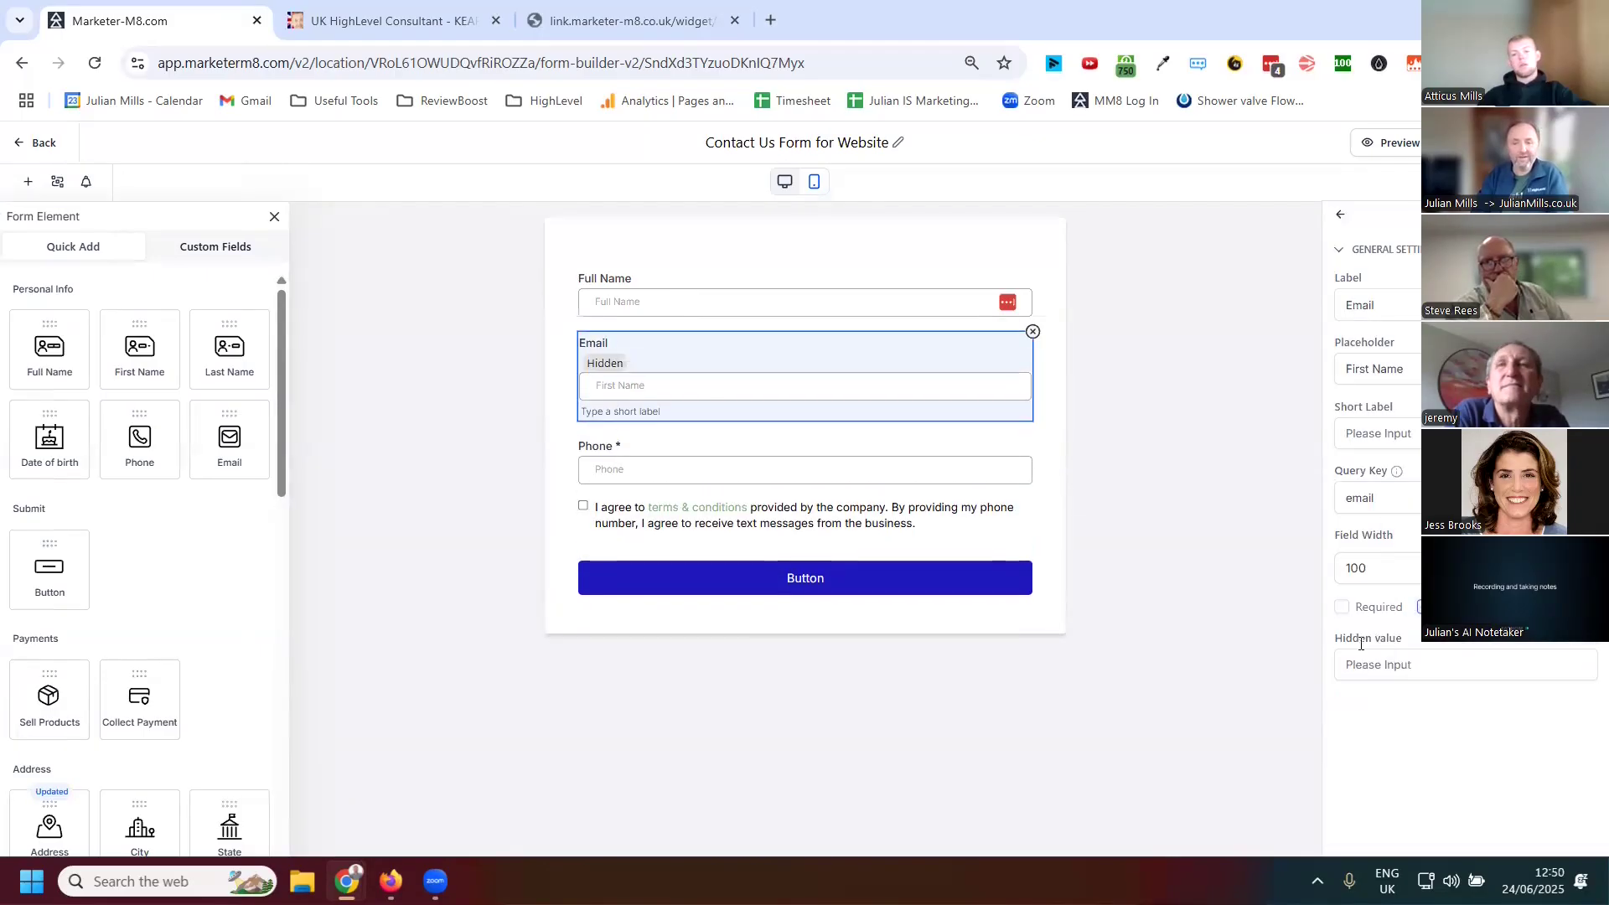
# Make the form's Phone field hidden and not required
pyautogui.click(888, 473)
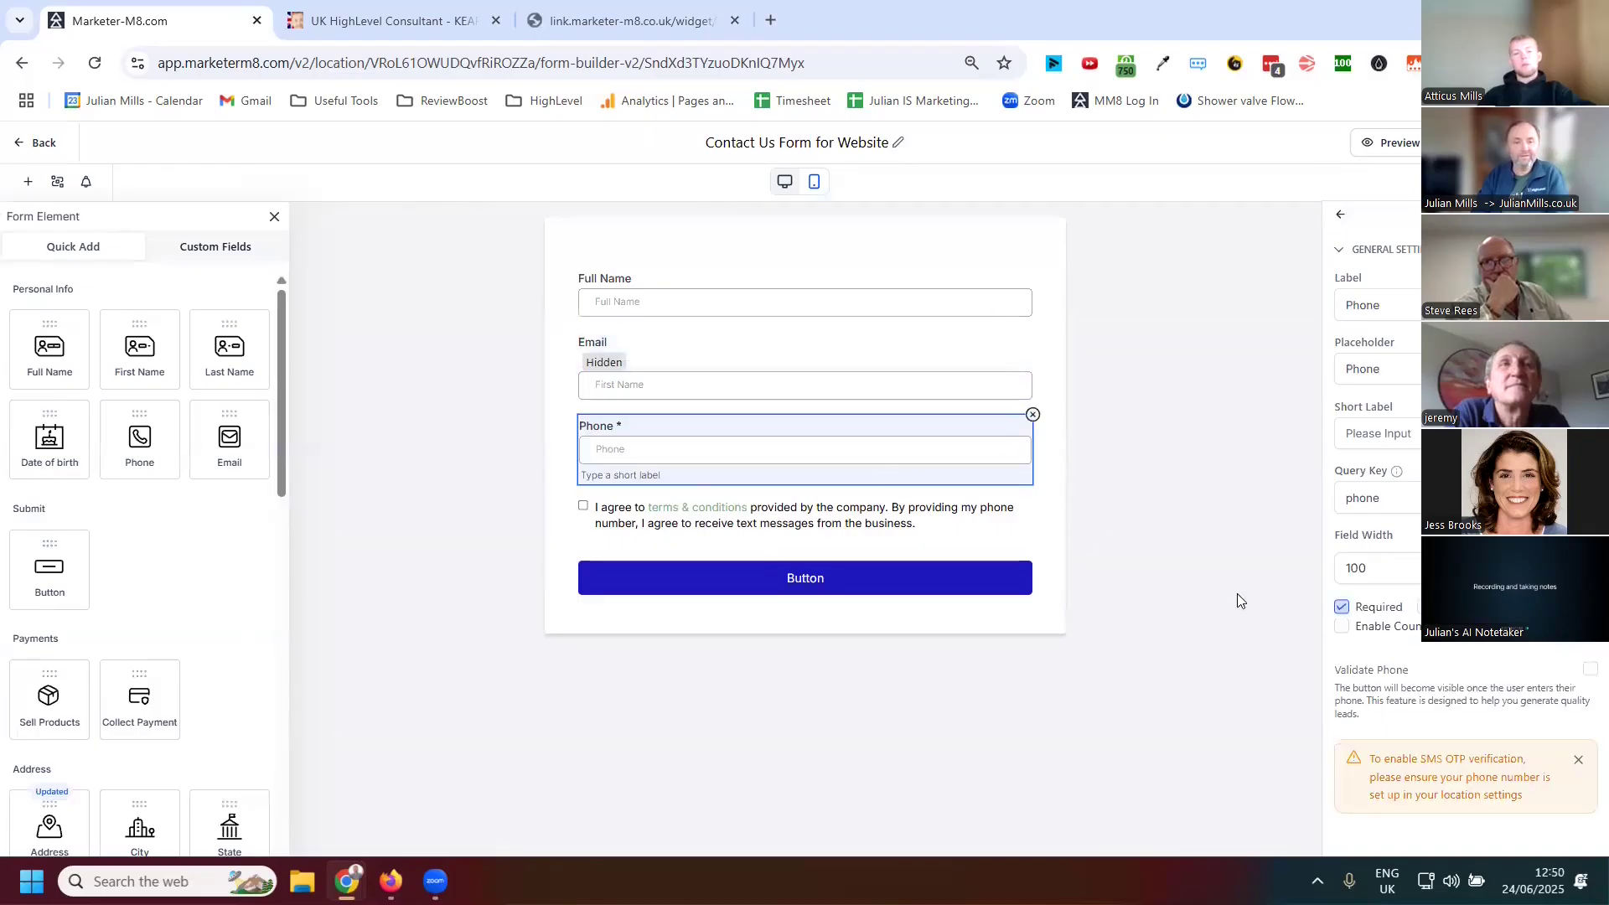
pyautogui.click(1342, 606)
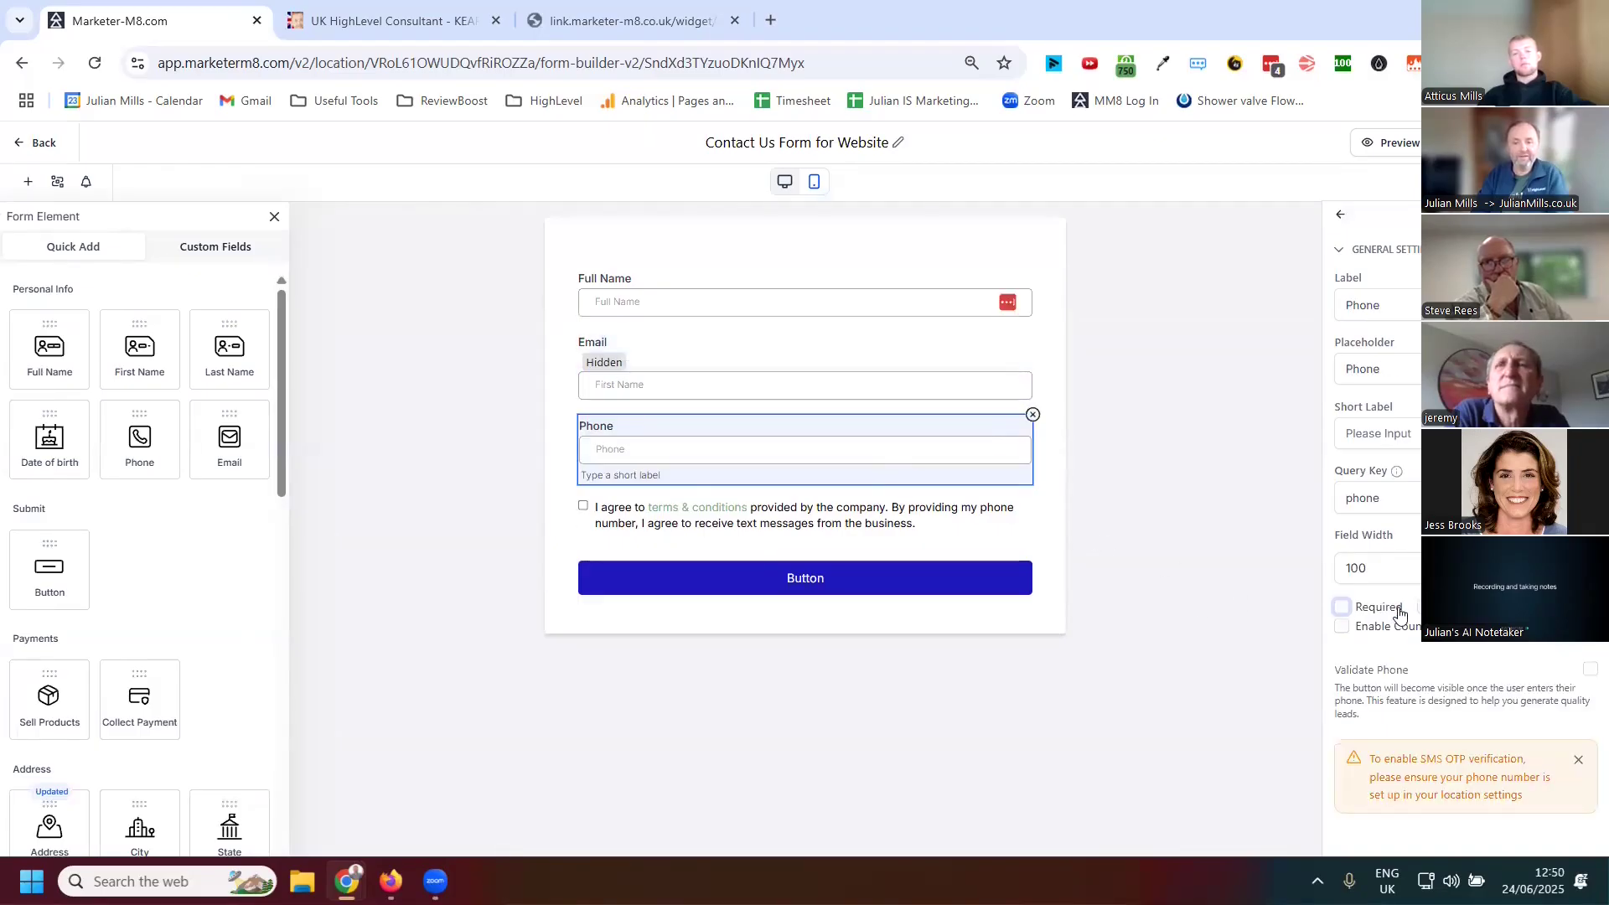
pyautogui.click(1418, 607)
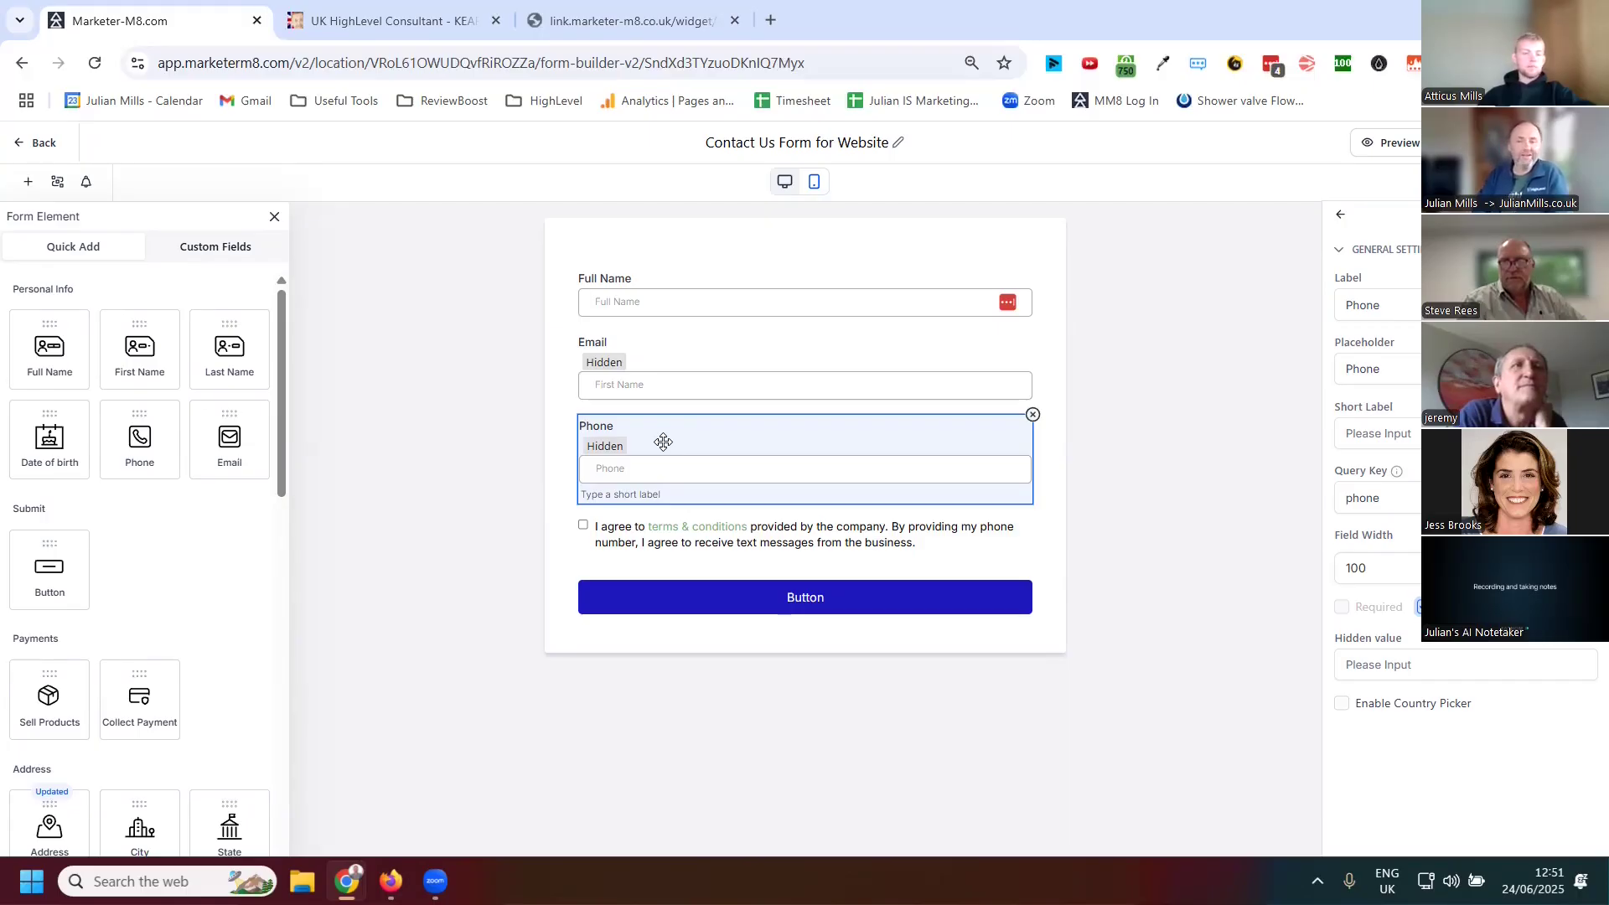
# Leave the form builder, discarding the unsaved changes
pyautogui.click(21, 144)
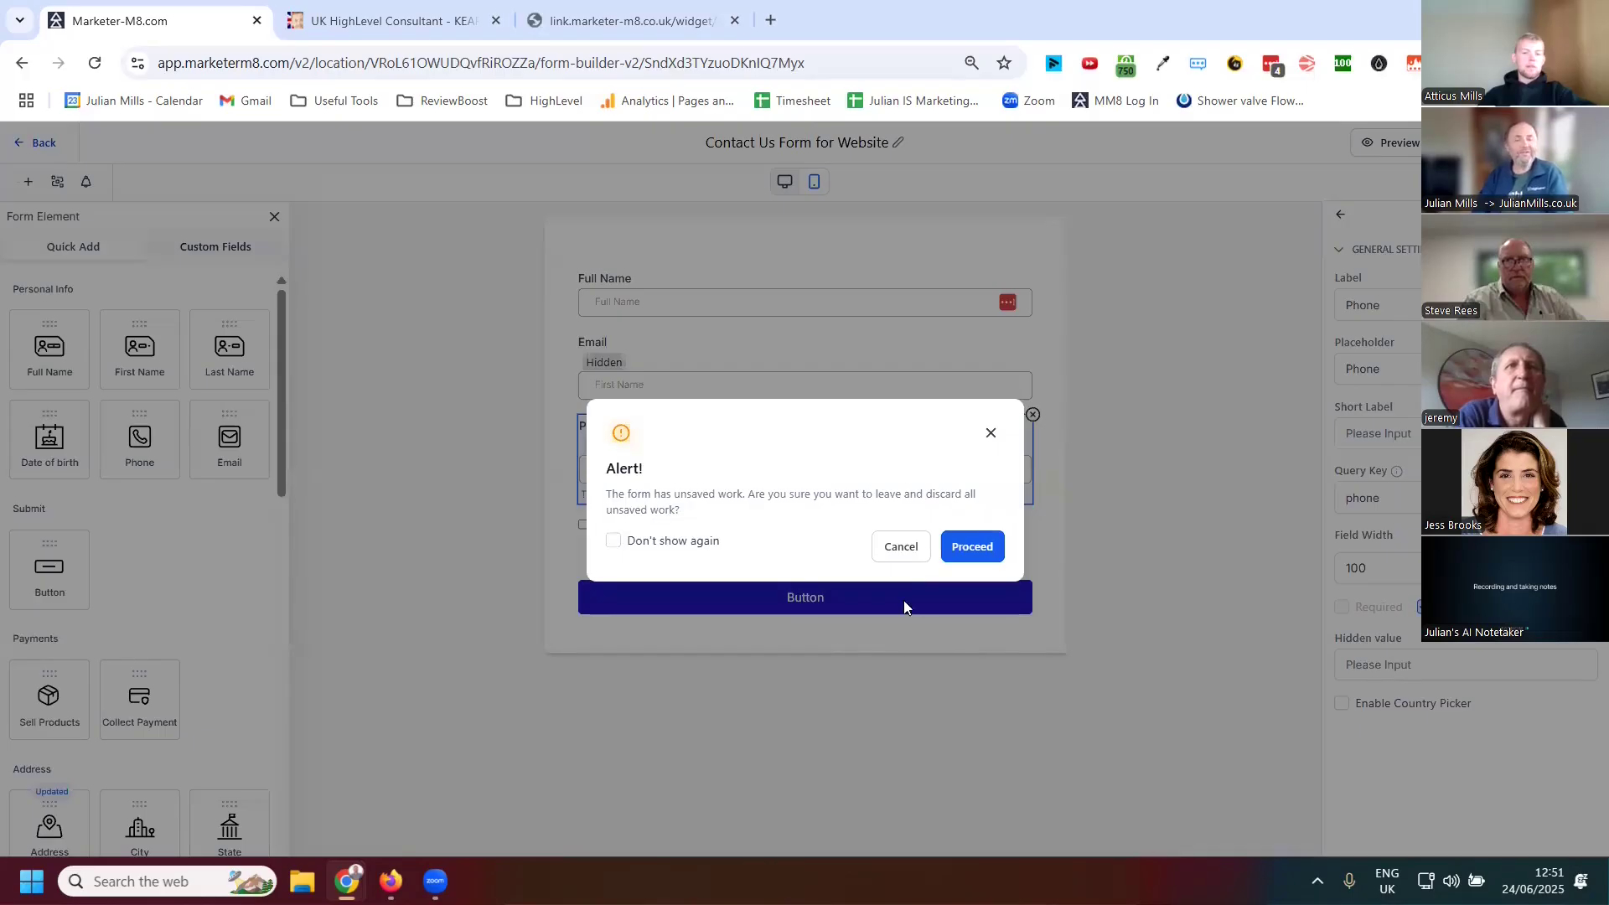
pyautogui.click(979, 552)
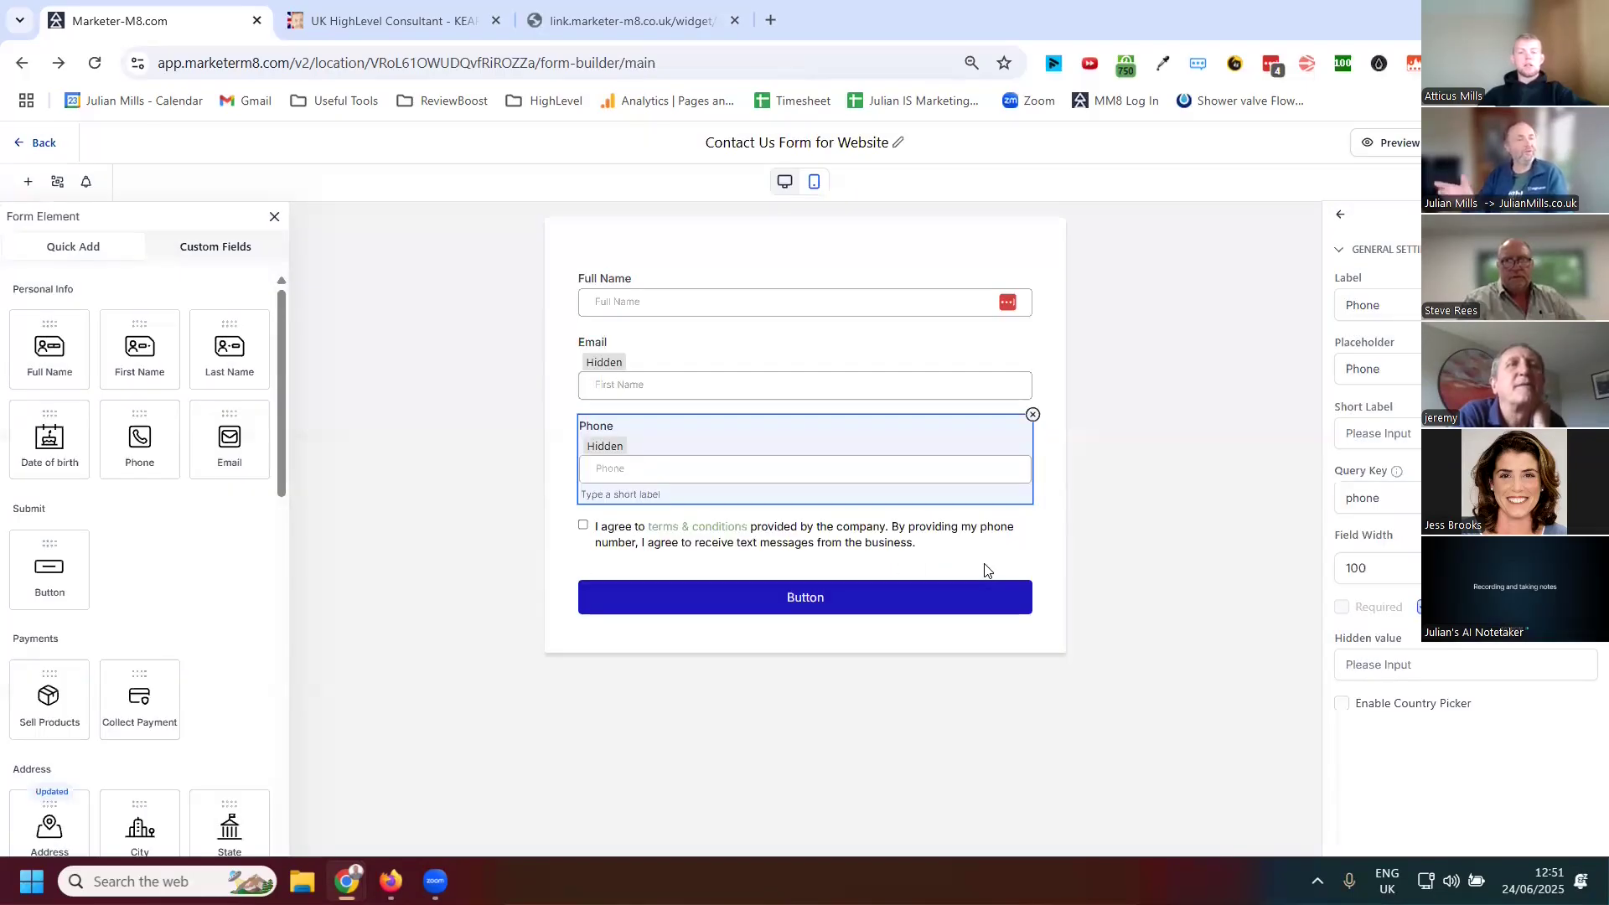